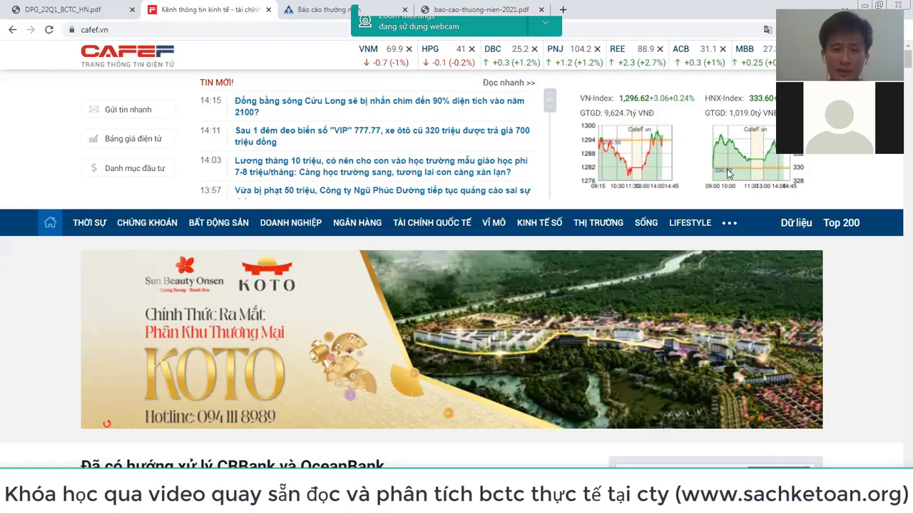
# - Switch to Acrobat Reader and examine the indirect-method cash flow statement on page 8 of the audited 2021 report at fit-width zoom
pyautogui.hotkey('alt', 'Tab')
pyautogui.scroll(-10, 491, 202)
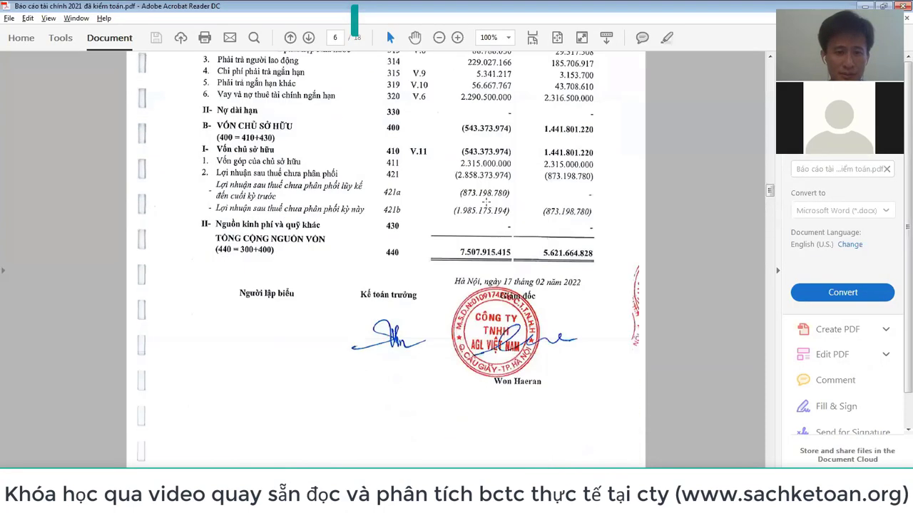
pyautogui.scroll(-10, 490, 202)
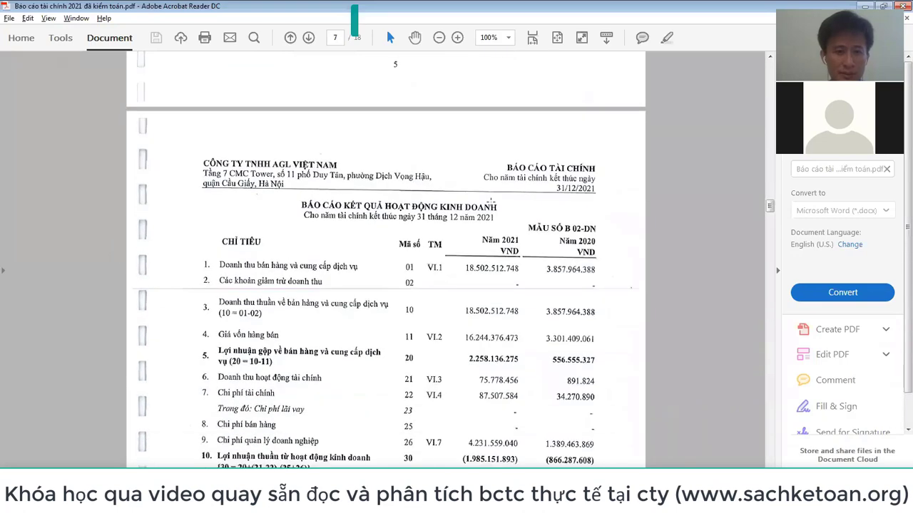
pyautogui.scroll(-8, 491, 203)
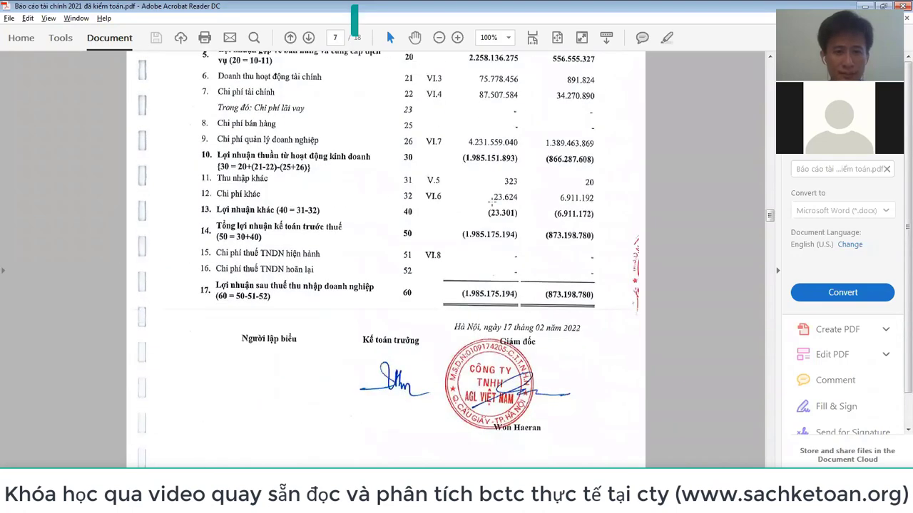
pyautogui.scroll(-10, 490, 201)
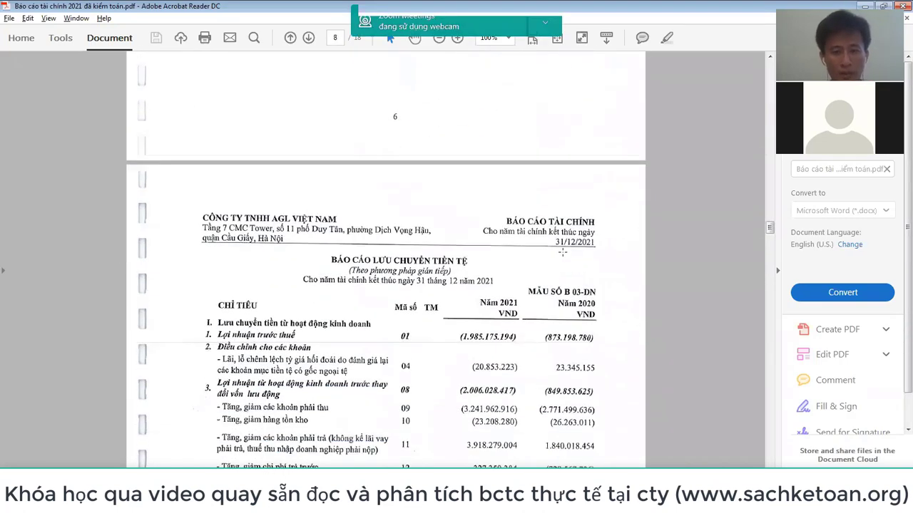
pyautogui.hotkey('ctrl', '2')
pyautogui.scroll(-3, 564, 255)
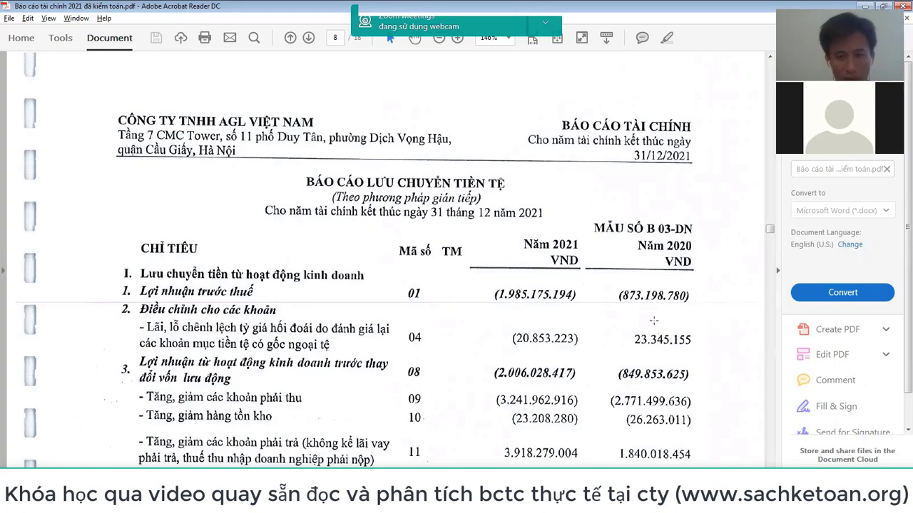
pyautogui.scroll(1, 651, 321)
pyautogui.click(544, 304)
pyautogui.click(532, 249)
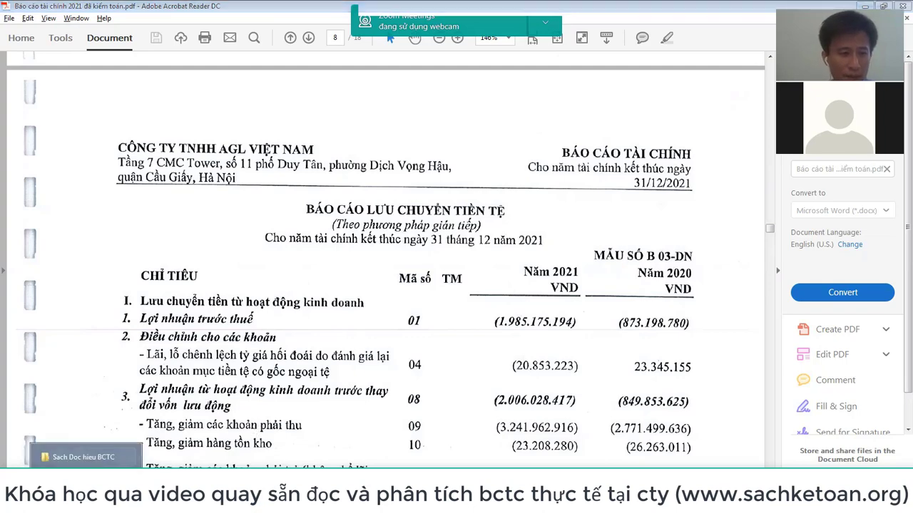
# - Switch to File Explorer and open the "lctt theo gian tiep" folder inside BAIVIET on Local Disk (F:)
pyautogui.click(86, 499)
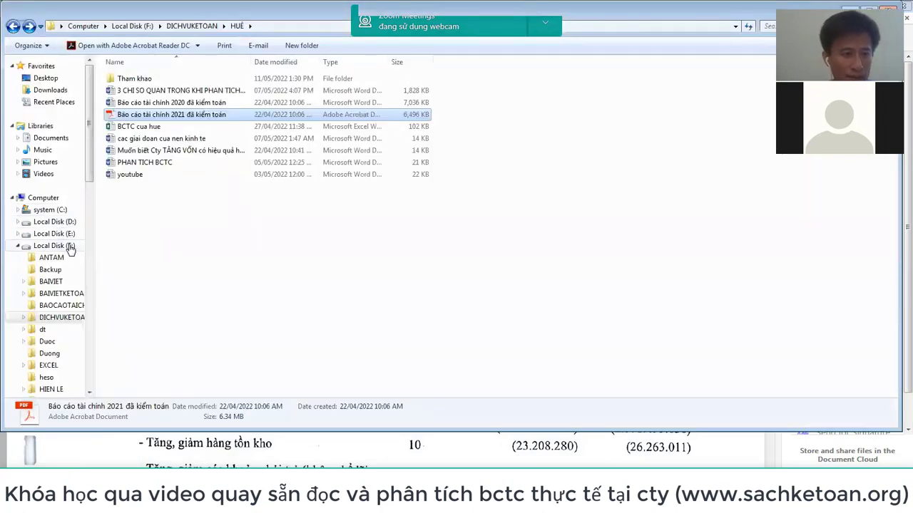
pyautogui.click(71, 246)
pyautogui.click(145, 190)
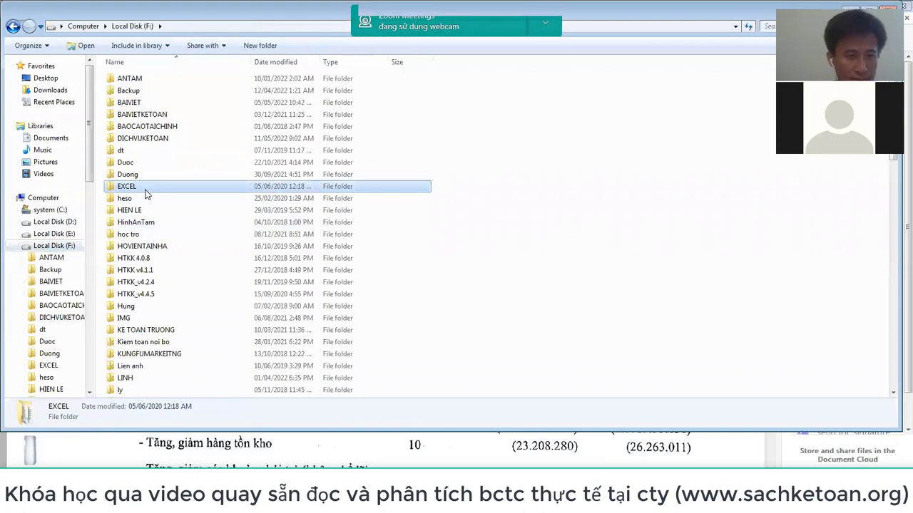
pyautogui.press('Up')
pyautogui.press('Up')
pyautogui.press('Up')
pyautogui.press('Up')
pyautogui.press('Up')
pyautogui.press('Up')
pyautogui.press('Up')
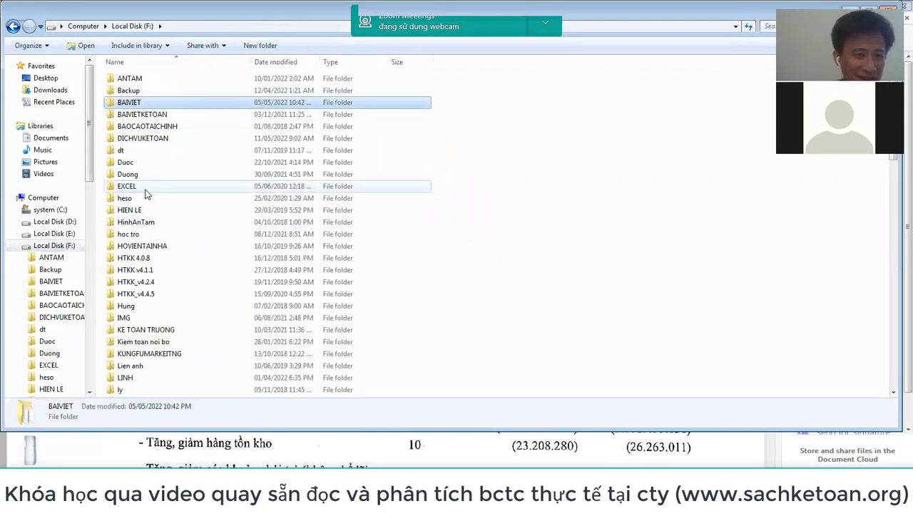
pyautogui.press('Return')
pyautogui.write('lc')
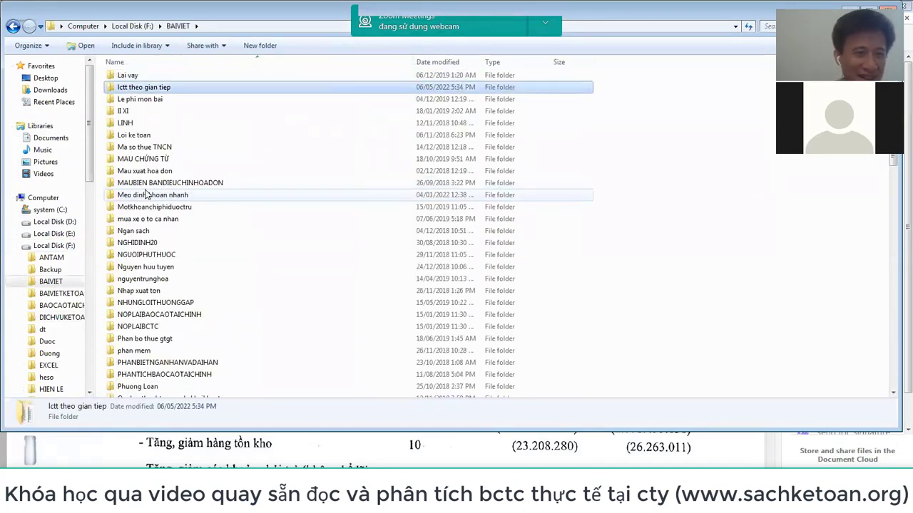
pyautogui.press('Return')
# - Open both workbooks in the folder, "thu chi tien te gian tiep" and "tien cua ban", in Excel
pyautogui.press('Down')
pyautogui.press('Up')
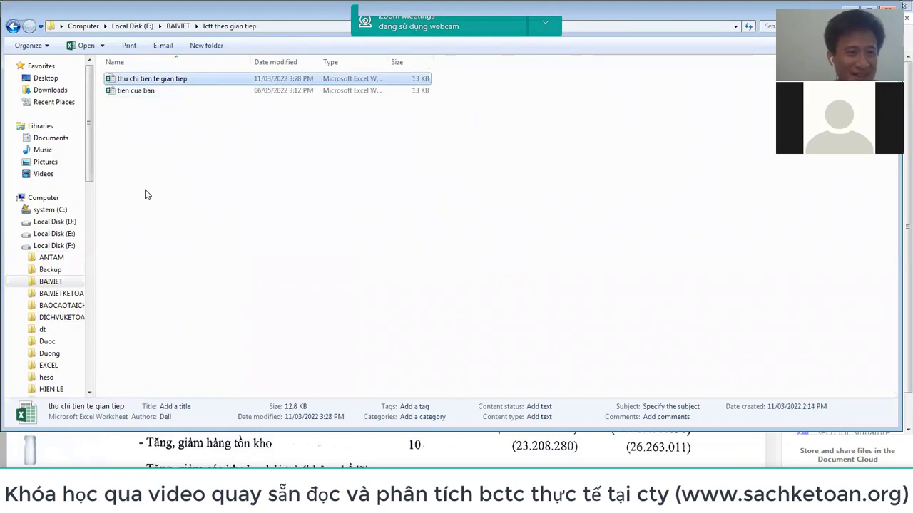
pyautogui.hotkey('ctrl', 'a')
pyautogui.press('Return')
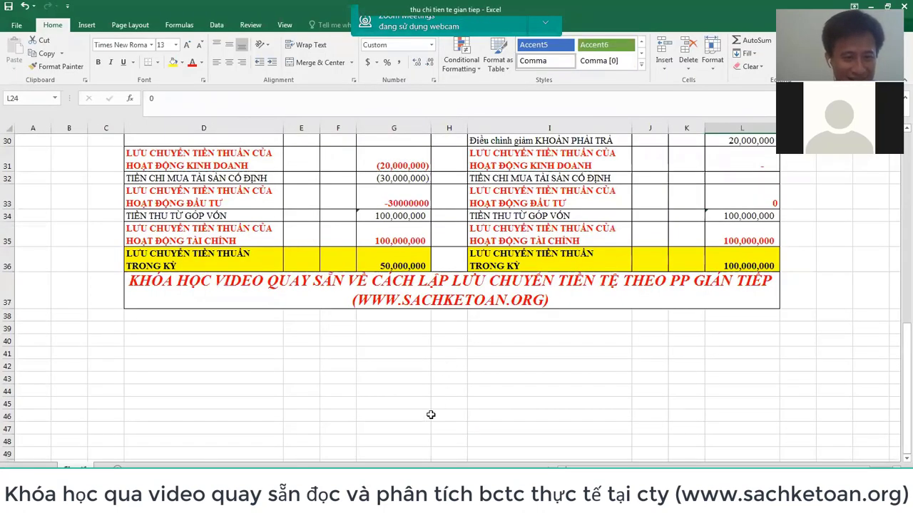
# - View the net operating cash example in "tien cua ban" and the cash versus credit entries in "thu chi tien te gian tiep"
pyautogui.moveTo(298, 492)
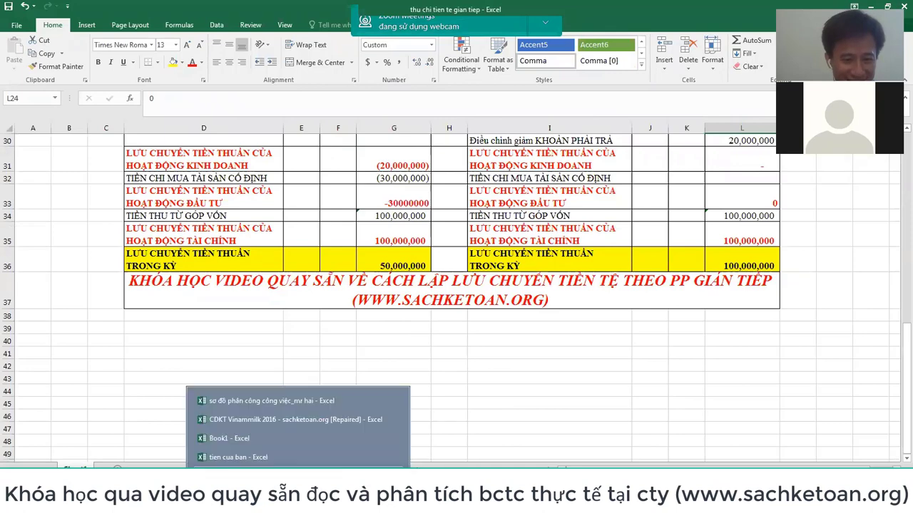
pyautogui.click(275, 457)
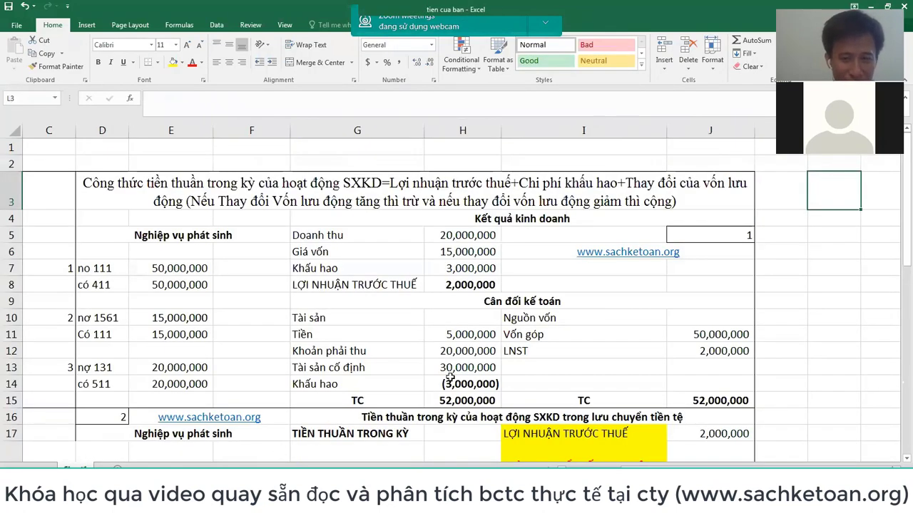
pyautogui.scroll(-3, 454, 376)
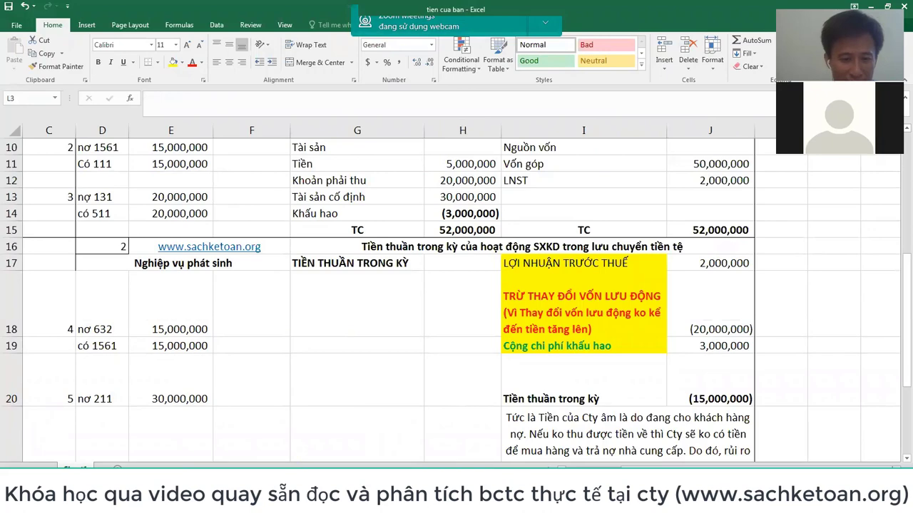
pyautogui.moveTo(299, 499)
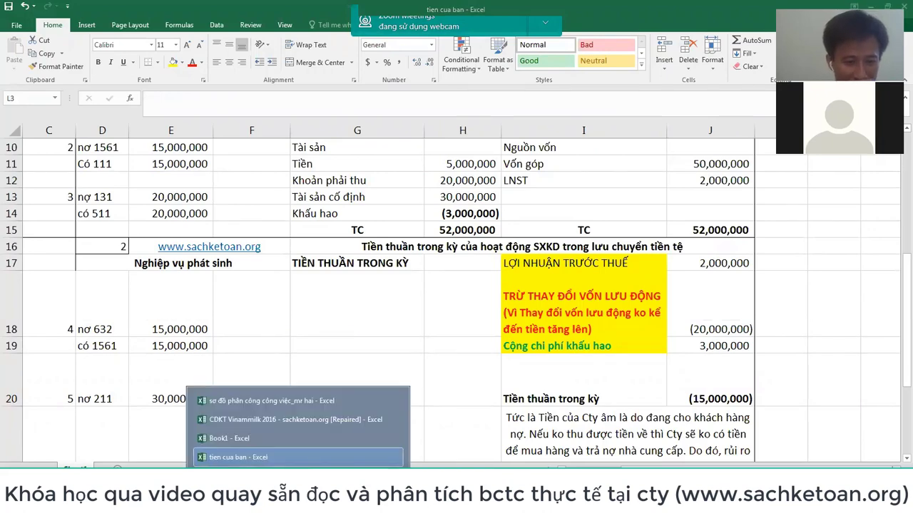
pyautogui.click(371, 404)
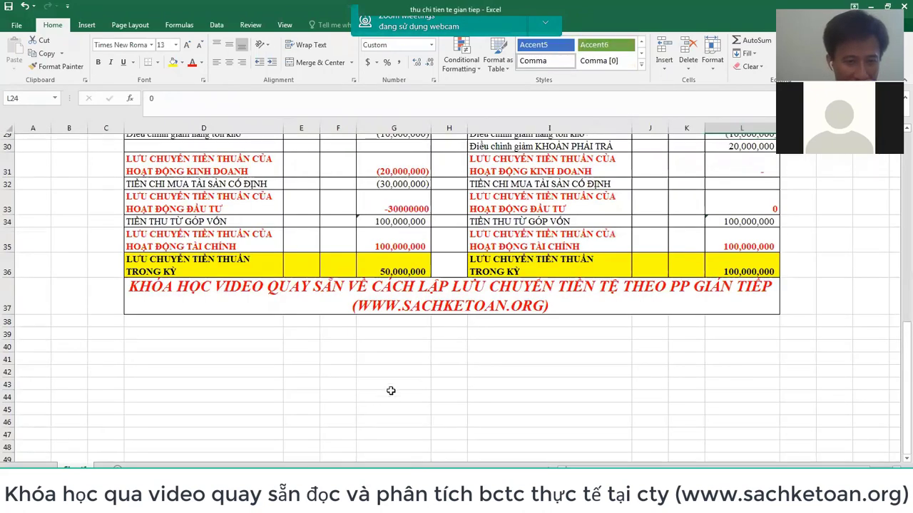
pyautogui.scroll(9, 391, 391)
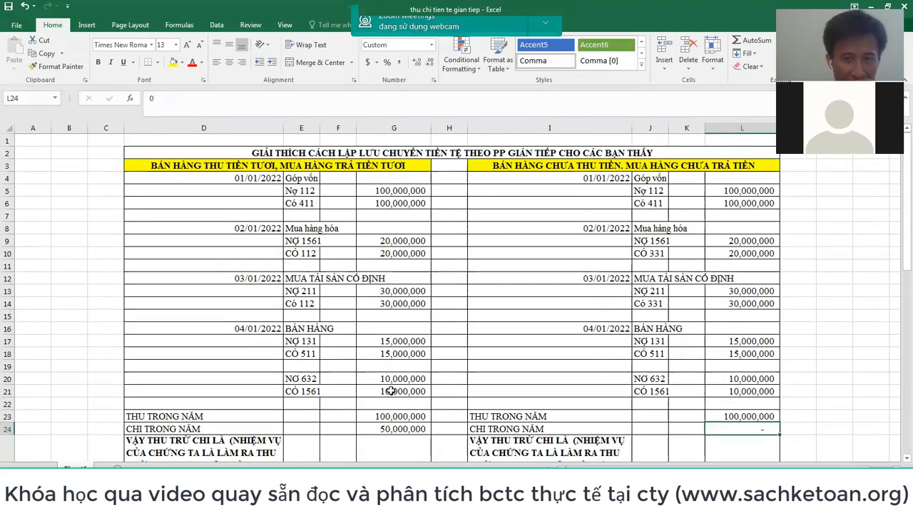
# - Read through "tien cua ban" from the net cash formula down to the depreciation entry
pyautogui.moveTo(298, 499)
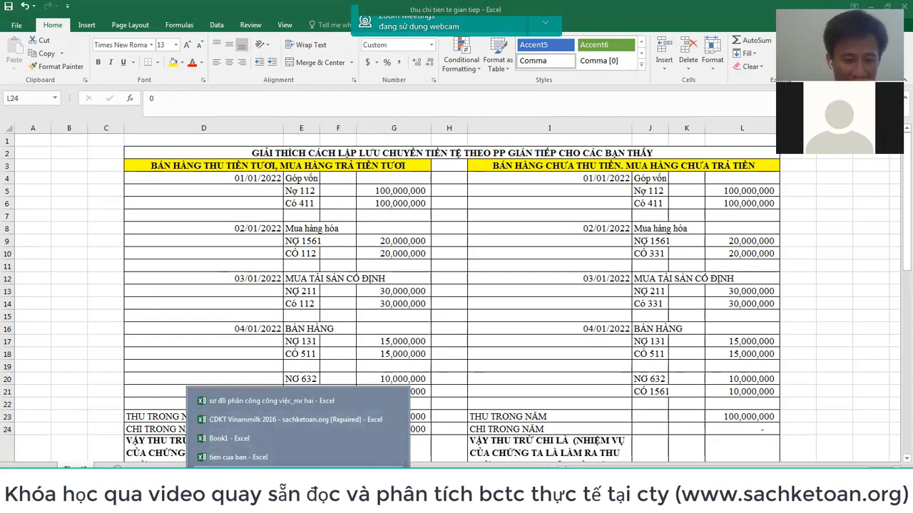
pyautogui.click(245, 458)
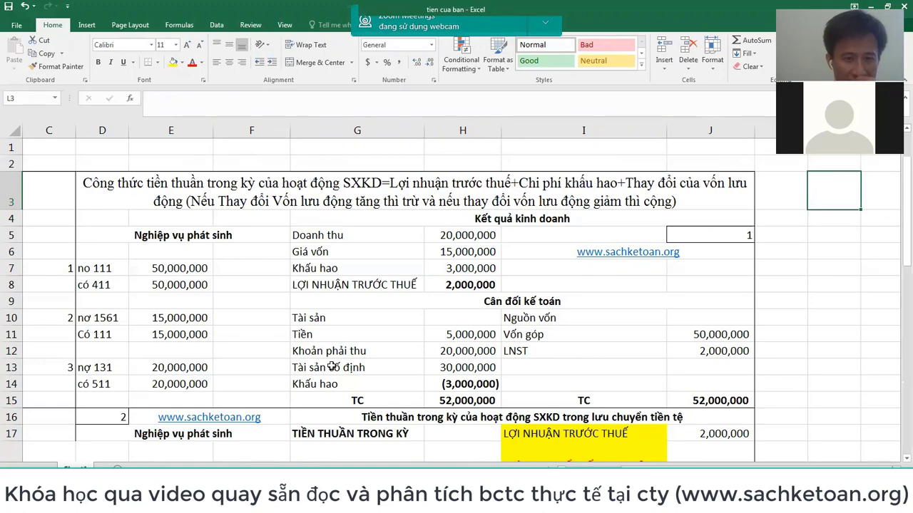
pyautogui.scroll(-6, 331, 367)
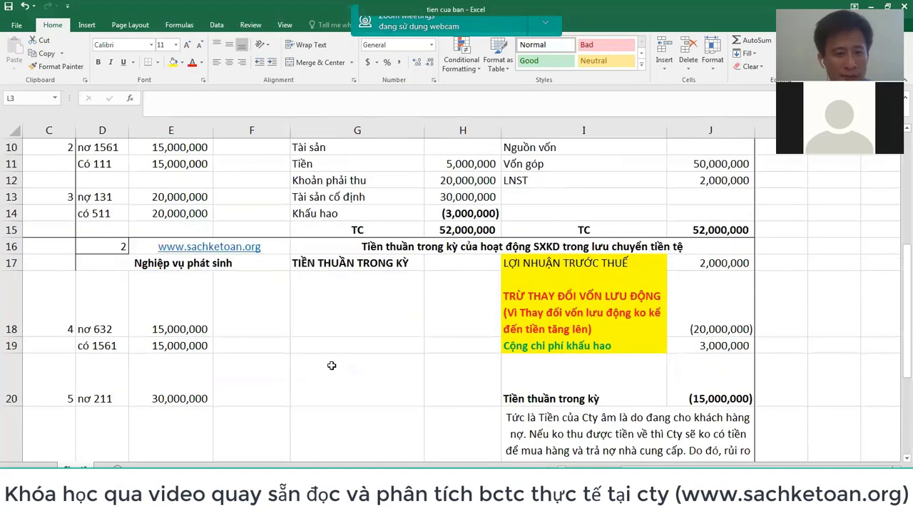
pyautogui.moveTo(296, 476)
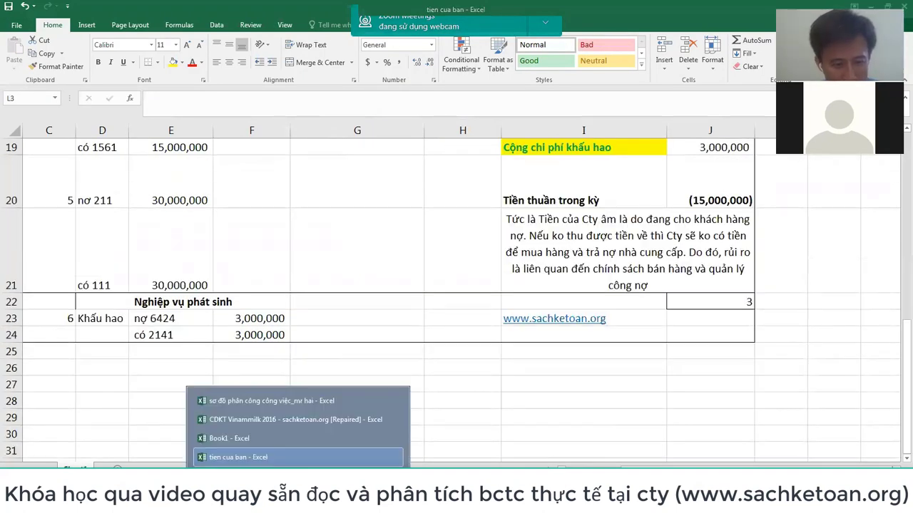
# - Compare the indirect cash flow section of "thu chi tien te gian tiep" with the working capital adjustment in "tien cua ban"
pyautogui.click(246, 401)
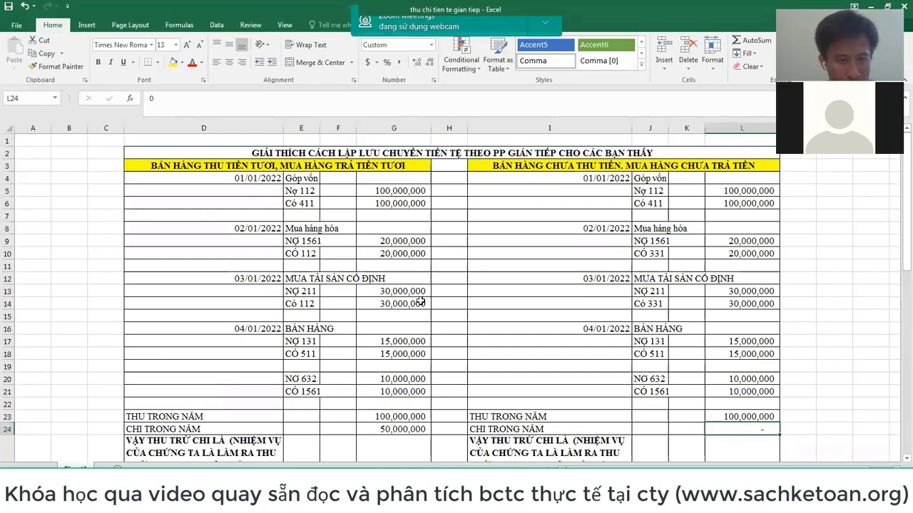
pyautogui.scroll(-6, 421, 303)
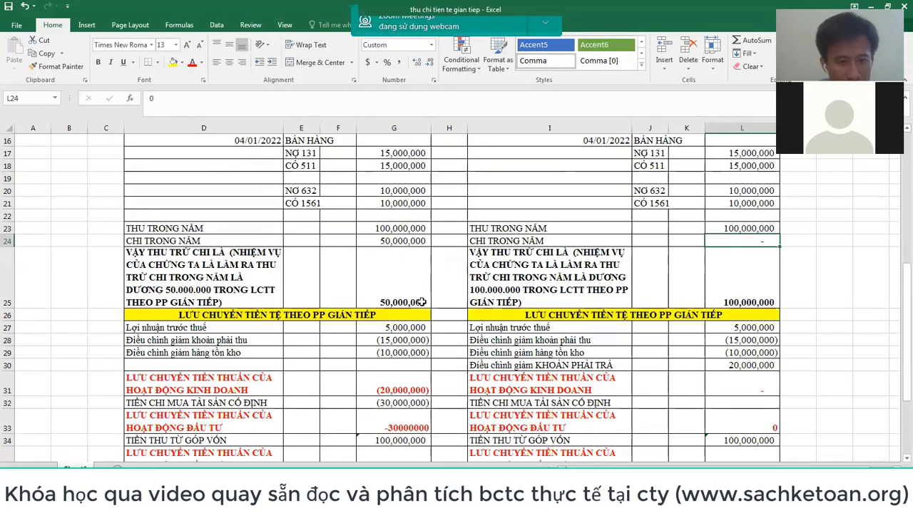
pyautogui.scroll(-2, 421, 302)
pyautogui.hotkey('alt', 'Tab')
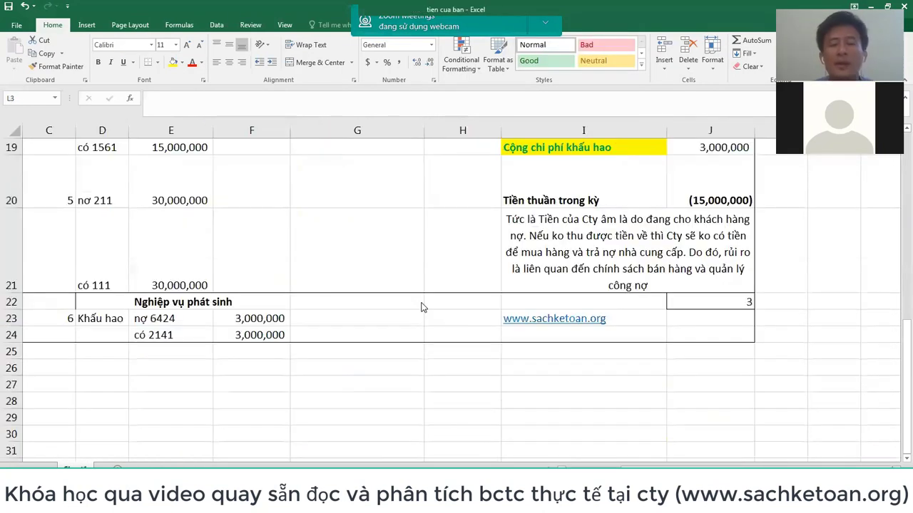
pyautogui.scroll(3, 420, 307)
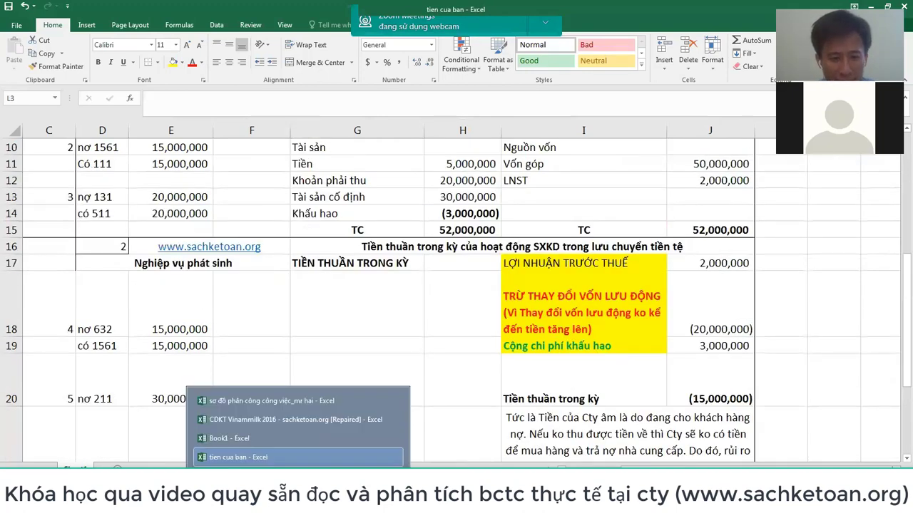
# - Switch to the CafeF home page in Chrome and search for the stock code vnm to load its company page
pyautogui.click(249, 403)
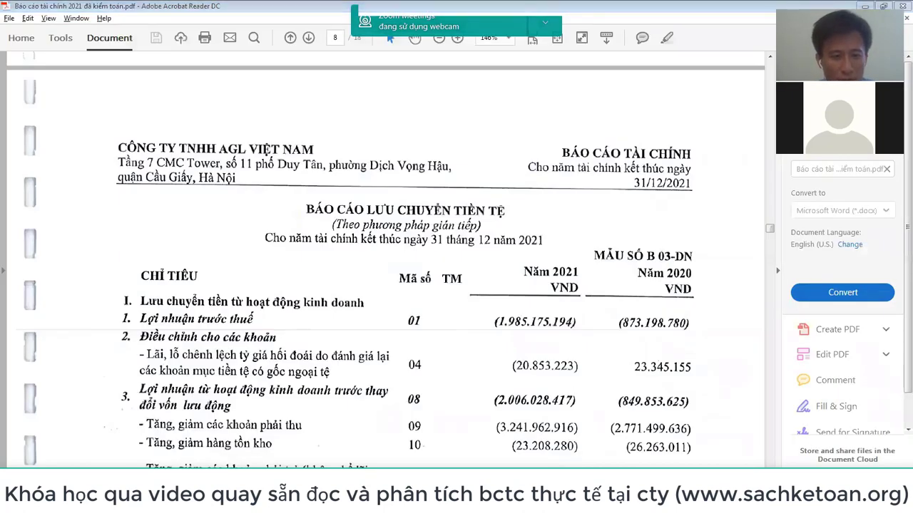
pyautogui.hotkey('alt', 'Tab')
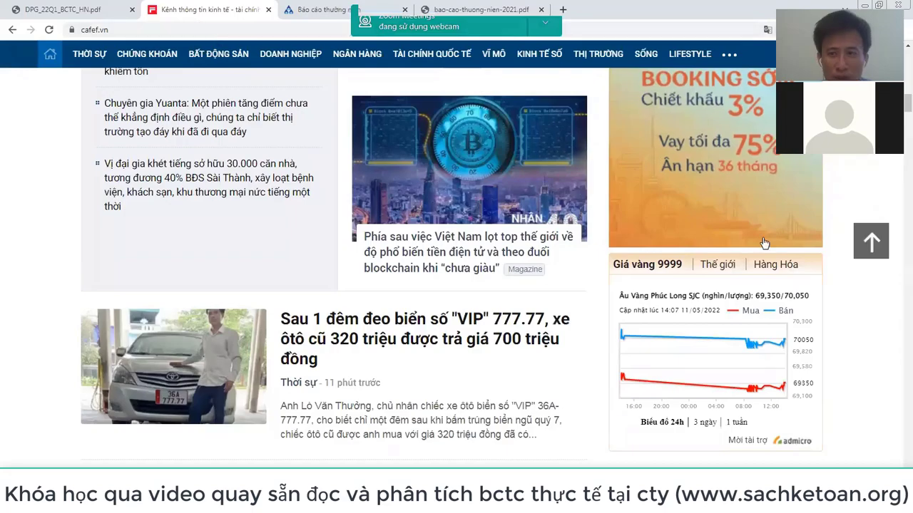
pyautogui.scroll(10, 747, 244)
pyautogui.scroll(5, 724, 239)
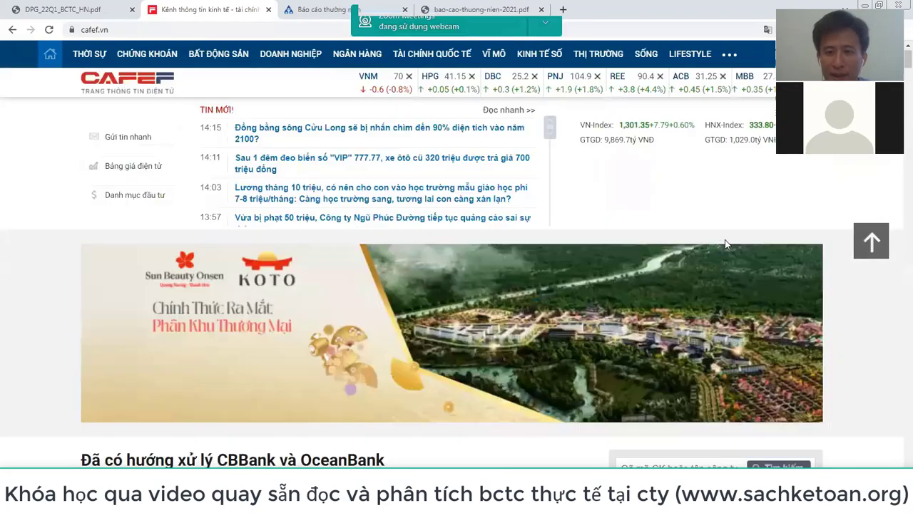
pyautogui.scroll(-2, 644, 241)
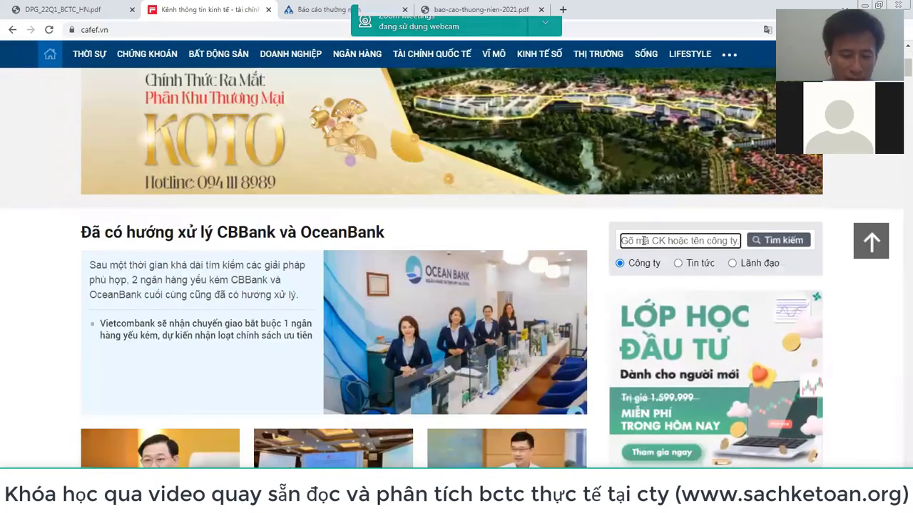
pyautogui.write('vnm')
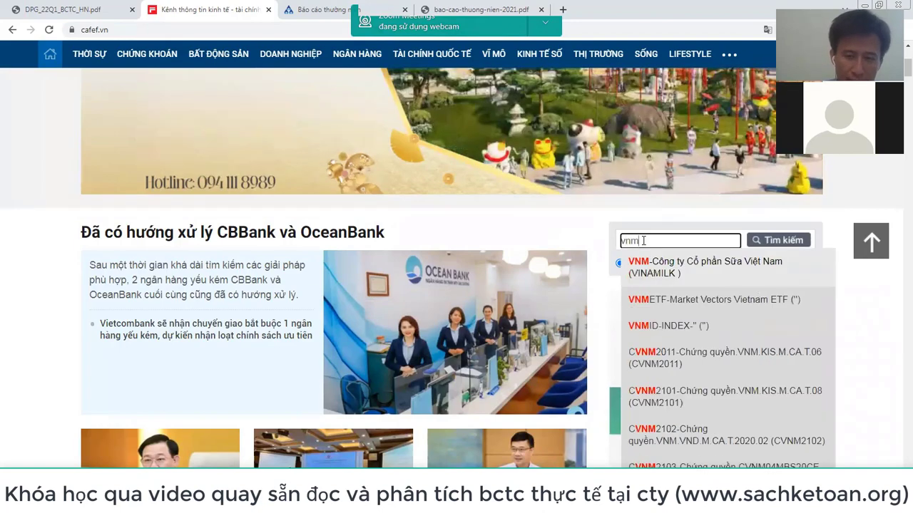
pyautogui.press('Return')
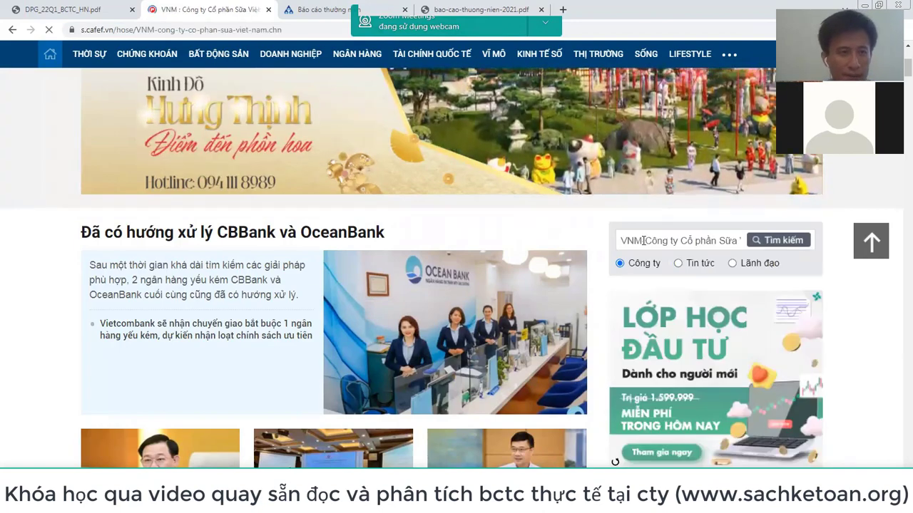
# - Display the downloadable financial reports list (Tải BCTC) in VNM's company profile
pyautogui.scroll(-3, 417, 256)
pyautogui.scroll(-10, 421, 277)
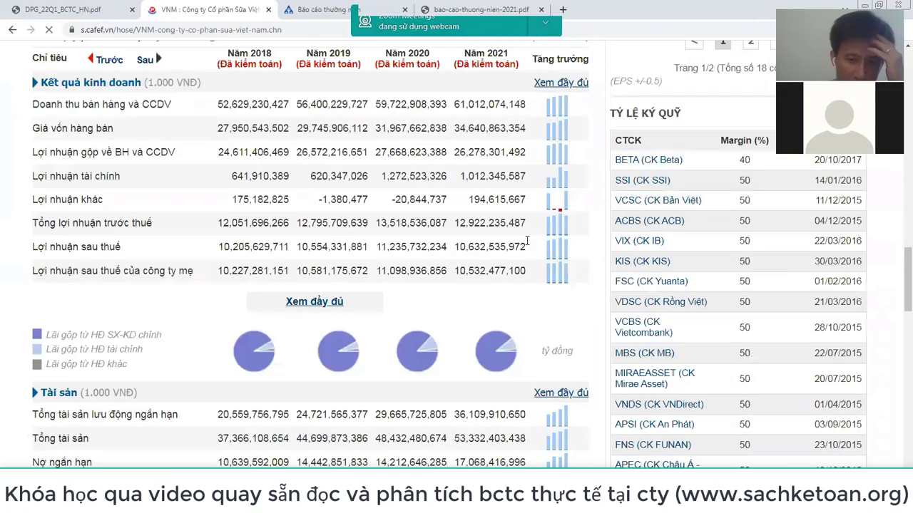
pyautogui.scroll(2, 533, 181)
pyautogui.click(534, 178)
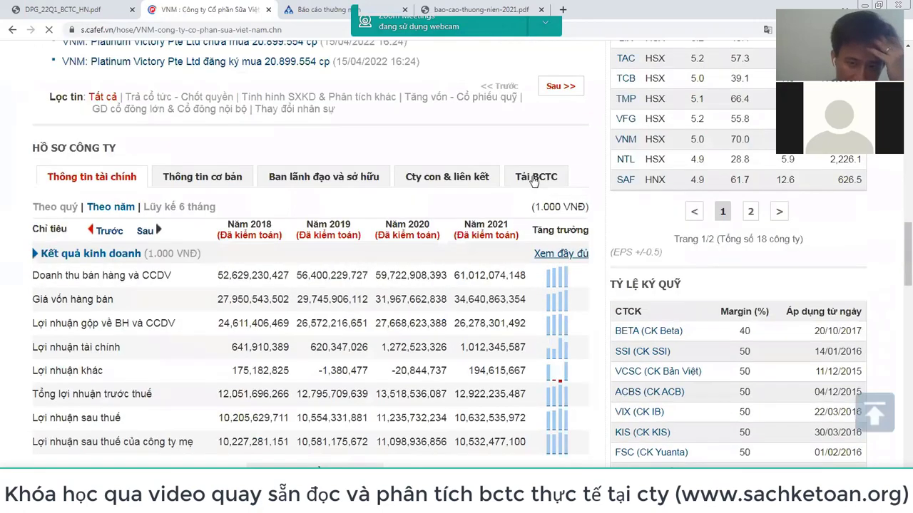
pyautogui.scroll(-2, 464, 326)
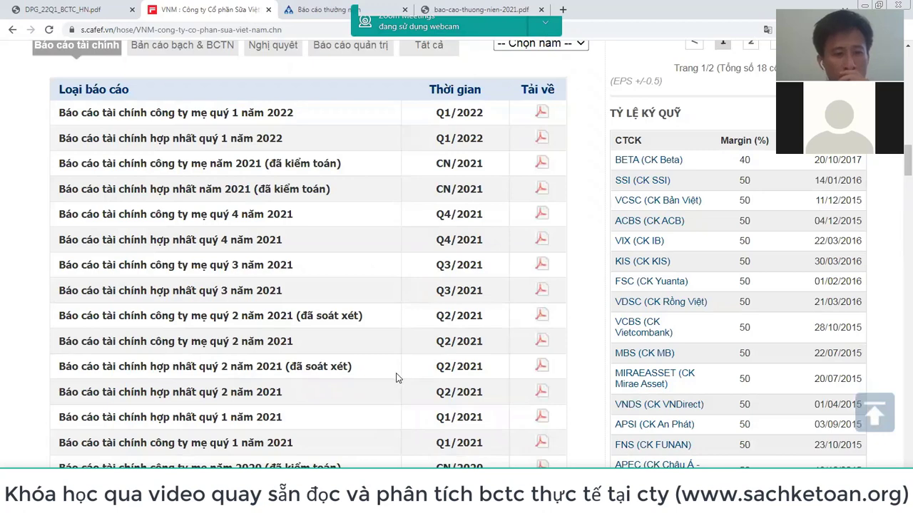
# - Open Vinamilk's audited consolidated financial report for 2020 (Báo cáo tài chính hợp nhất năm 2020, đã kiểm toán) from the download list
pyautogui.scroll(-2, 401, 372)
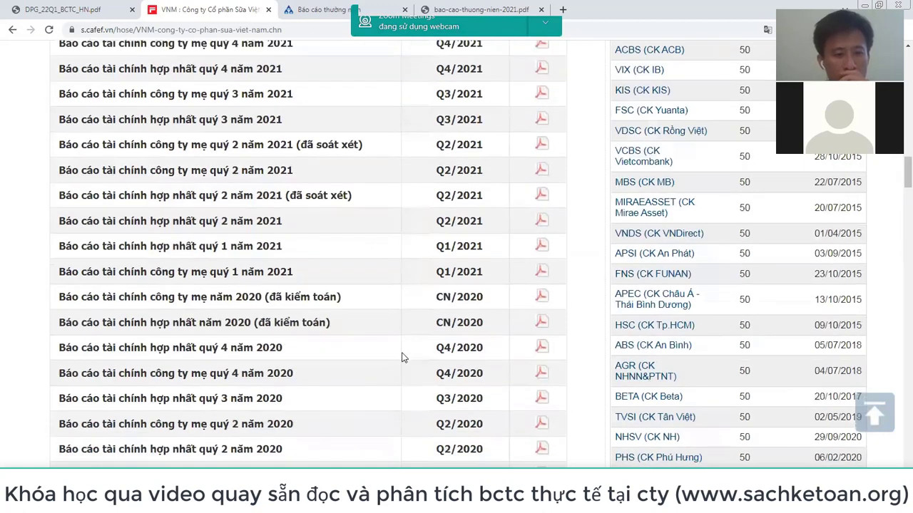
pyautogui.click(541, 324)
# - Switch to the Book1 workbook in Excel and select the empty cell D49 beside the yellow block
pyautogui.moveTo(299, 503)
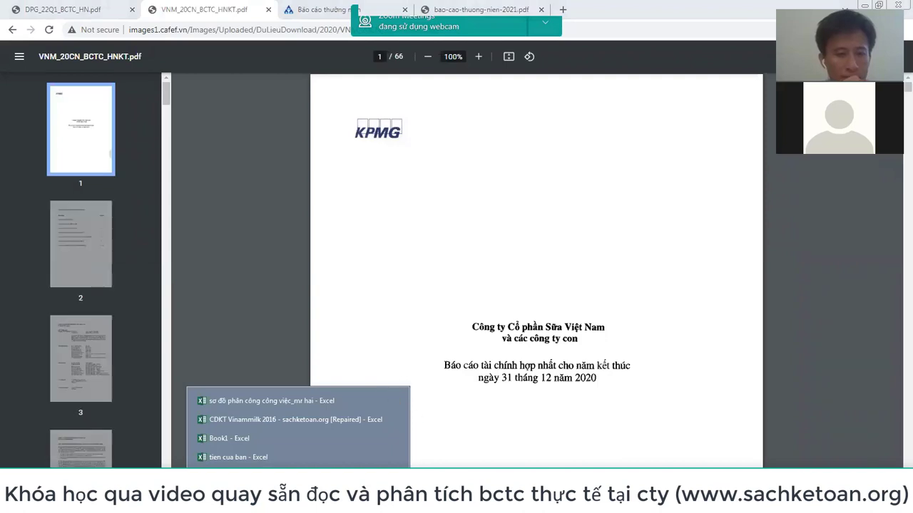
pyautogui.click(261, 440)
pyautogui.scroll(-5, 424, 301)
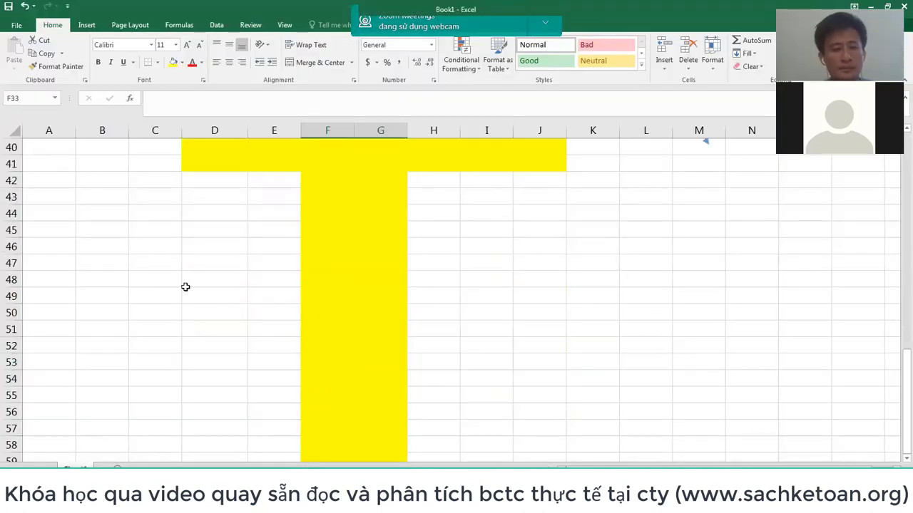
pyautogui.click(185, 291)
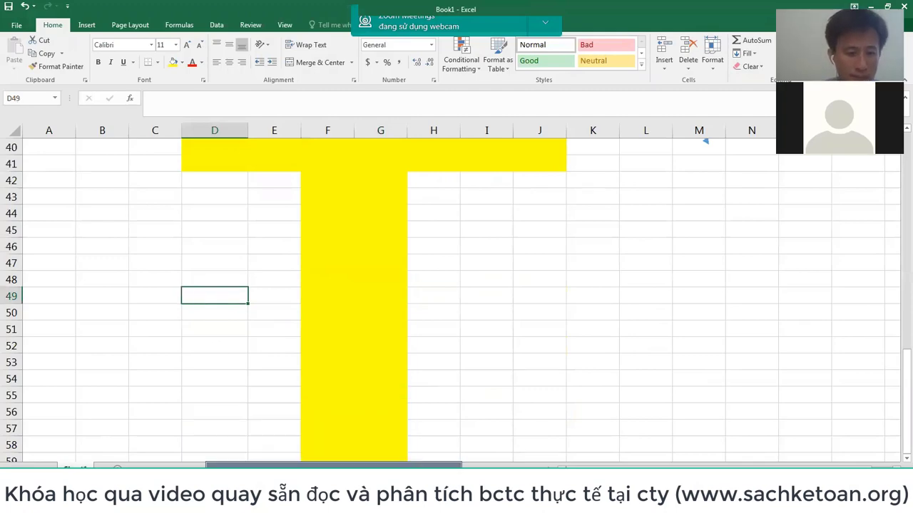
# - Switch back to the VNM_20CN_BCTC_HNKT.pdf report and display the indirect-method cash flow statement on page 12 at 117% zoom
pyautogui.hotkey('alt', 'Tab')
pyautogui.scroll(-15, 499, 321)
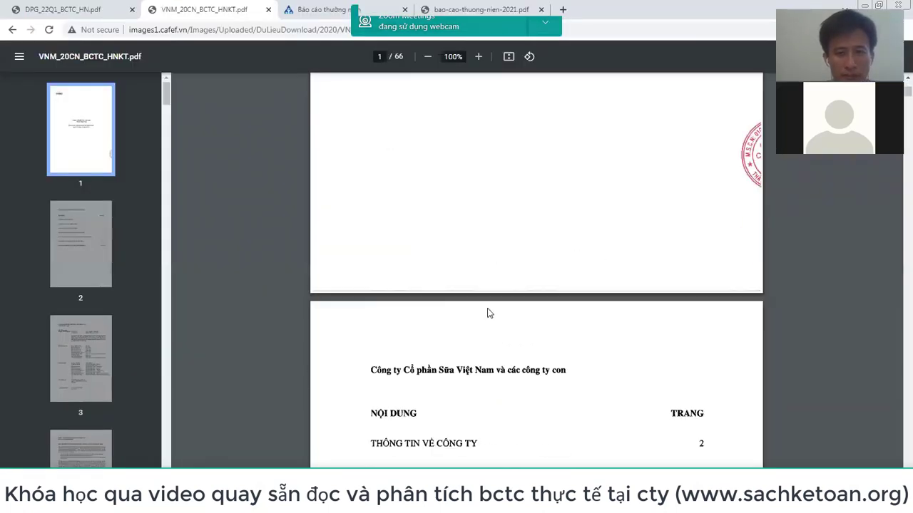
pyautogui.scroll(-20, 521, 328)
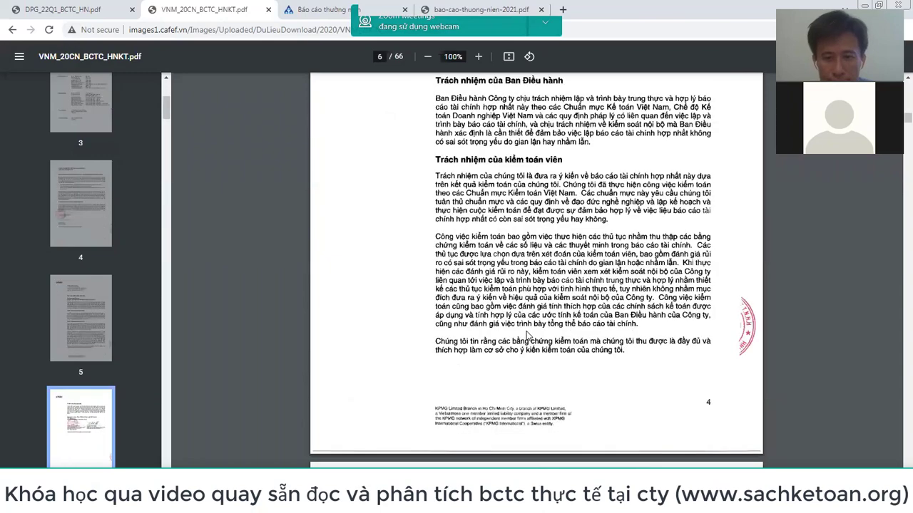
pyautogui.scroll(-20, 523, 326)
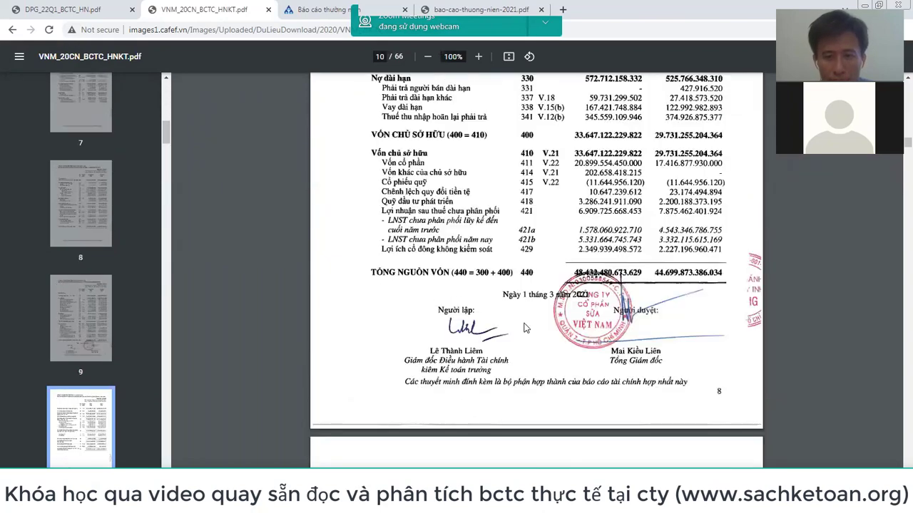
pyautogui.scroll(-15, 524, 328)
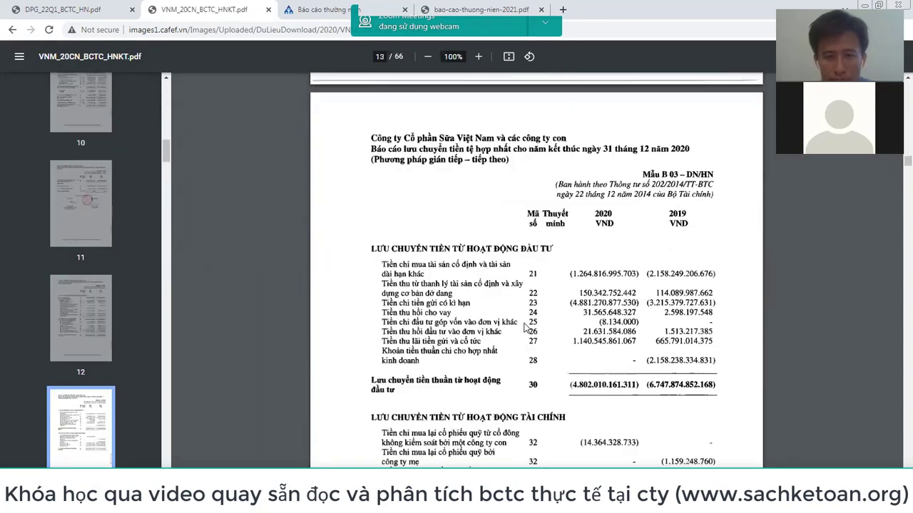
pyautogui.keyDown('ctrl'); pyautogui.scroll(3, 524, 328); pyautogui.keyUp('ctrl')
pyautogui.scroll(6, 571, 292)
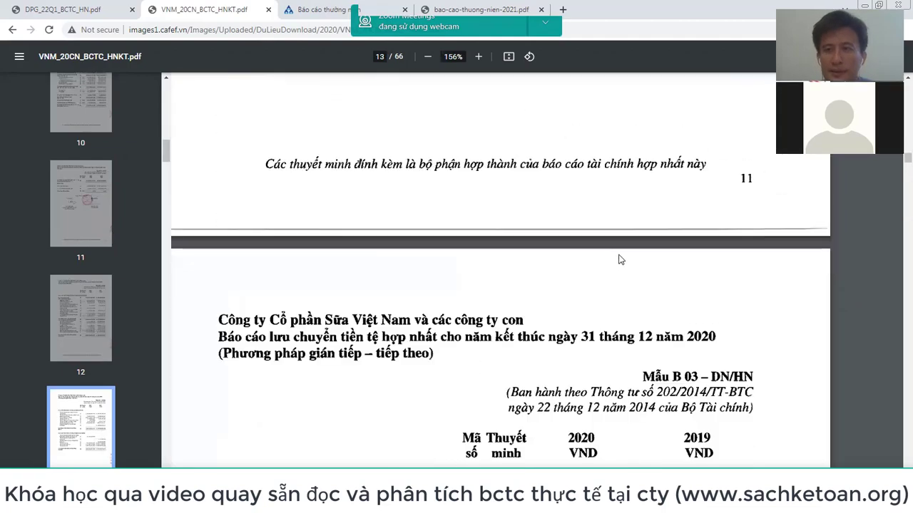
pyautogui.scroll(5, 619, 259)
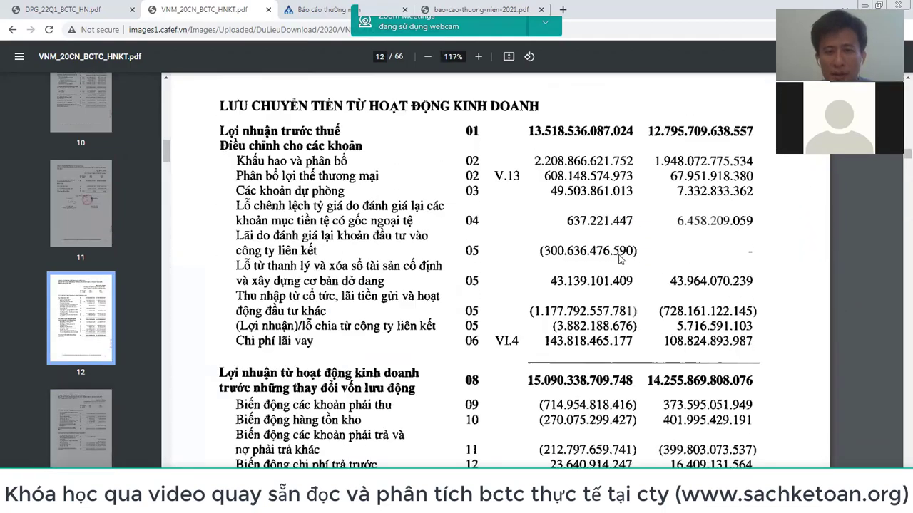
pyautogui.keyDown('ctrl'); pyautogui.scroll(-2, 619, 260); pyautogui.keyUp('ctrl')
pyautogui.scroll(2, 619, 259)
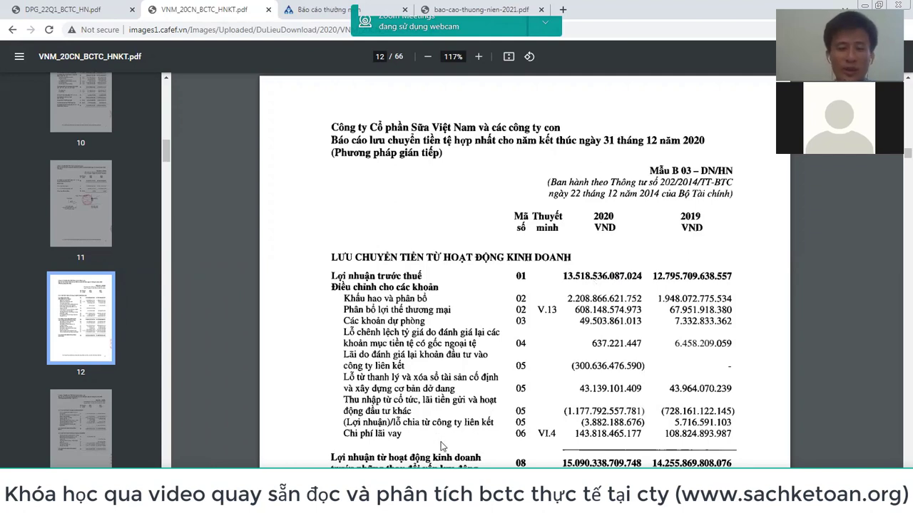
# - In the Book1 workbook in Excel, enter the depreciation entry's accounts "no 642" in D49 and "có 214" in D50
pyautogui.moveTo(260, 461)
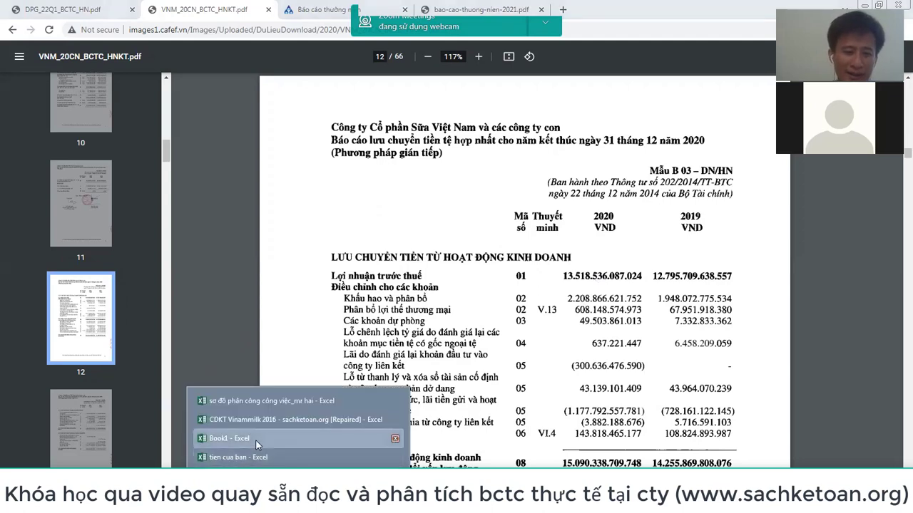
pyautogui.click(258, 438)
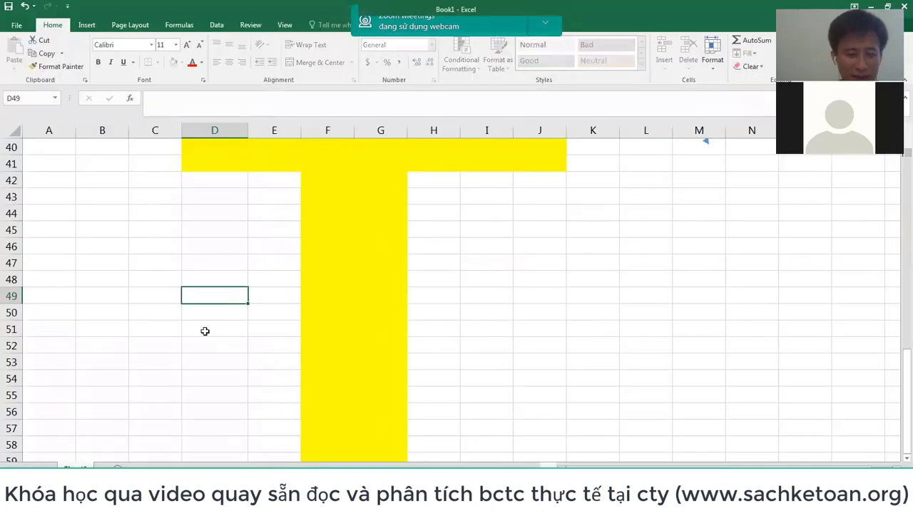
pyautogui.write('no 642')
pyautogui.press('Return')
pyautogui.write('có')
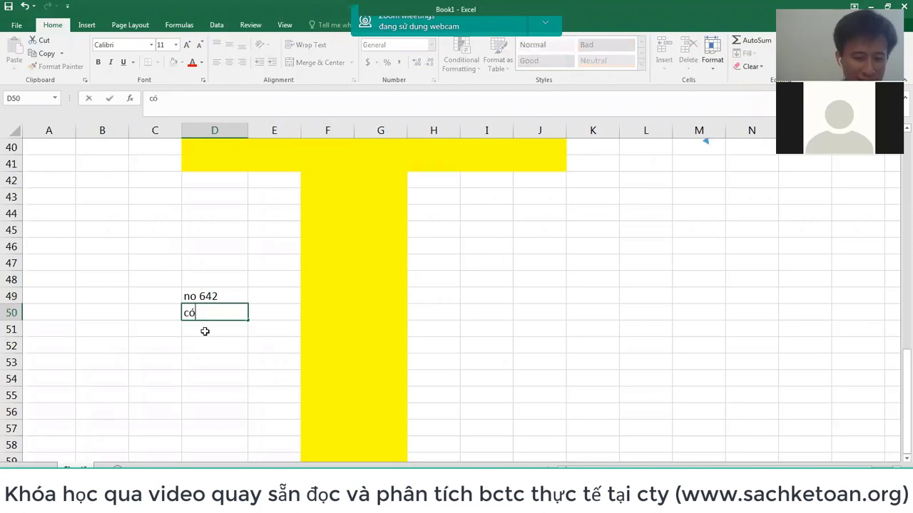
pyautogui.write(' 214')
pyautogui.press('Return')
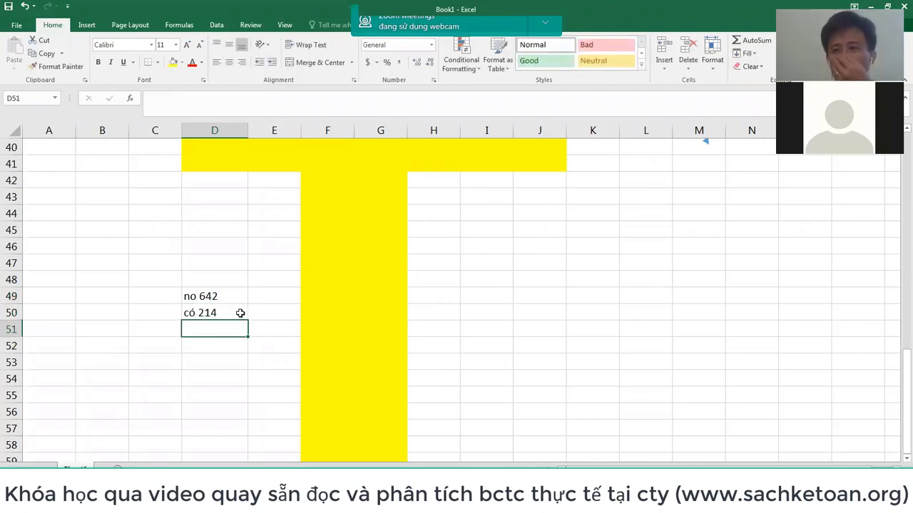
# - Enter 10000000 as the debit amount in E49 and link the credit amount in E50 to it
pyautogui.click(298, 289)
pyautogui.write('1')
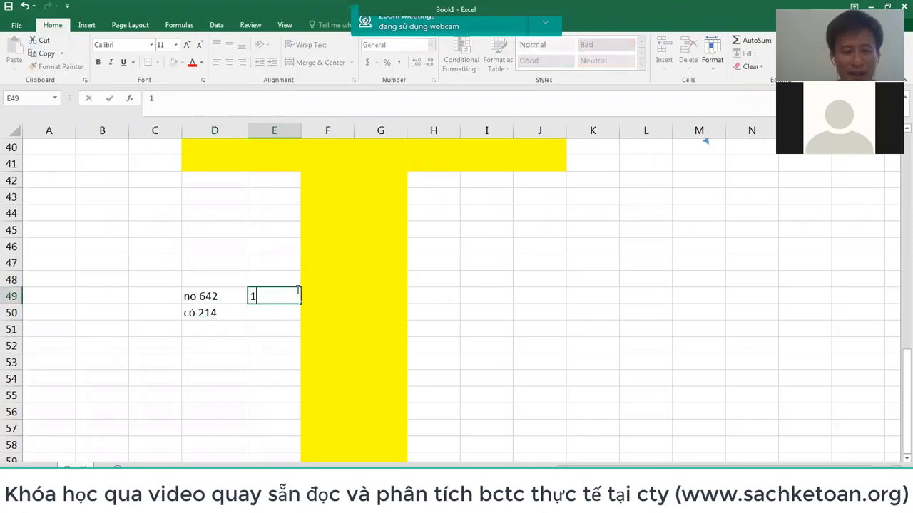
pyautogui.write('0000000')
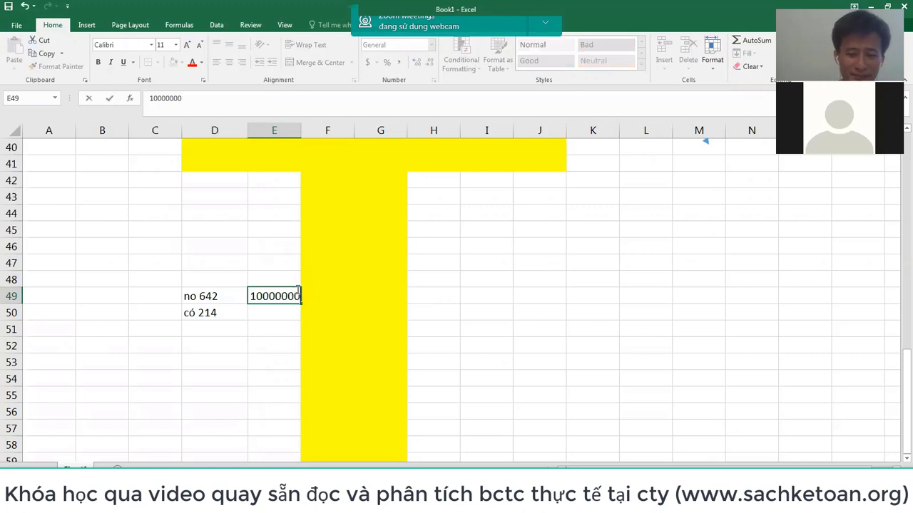
pyautogui.press('Return')
pyautogui.write('=')
pyautogui.click(297, 290)
pyautogui.press('Return')
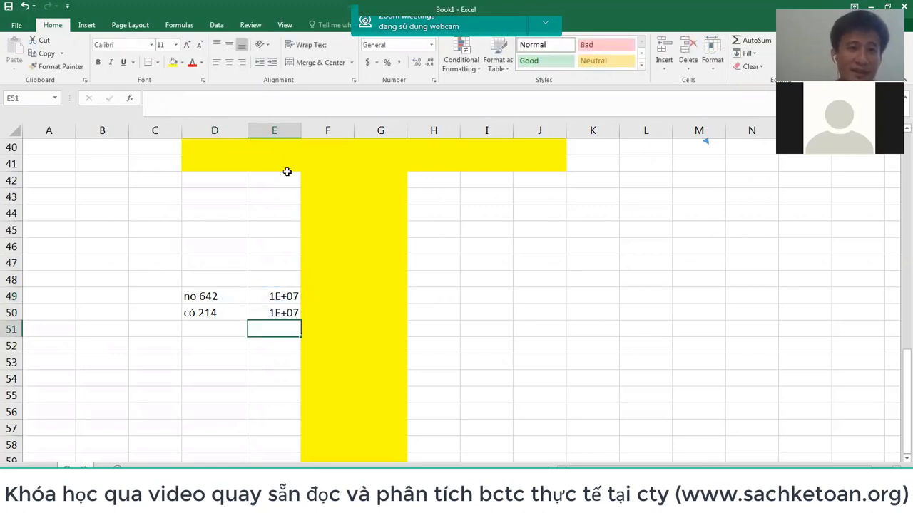
# - Format column E with thousands separators and no decimal places
pyautogui.click(271, 129)
pyautogui.click(402, 63)
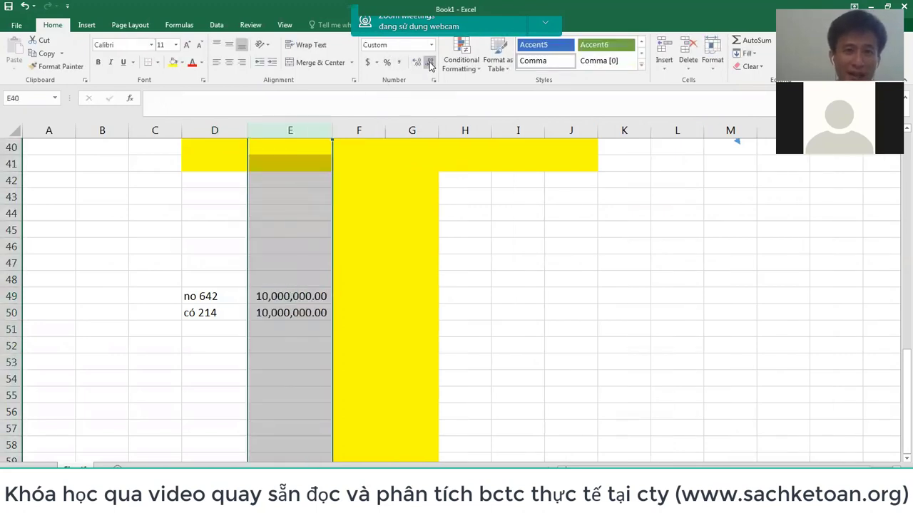
pyautogui.doubleClick(429, 62)
pyautogui.click(283, 305)
pyautogui.click(287, 294)
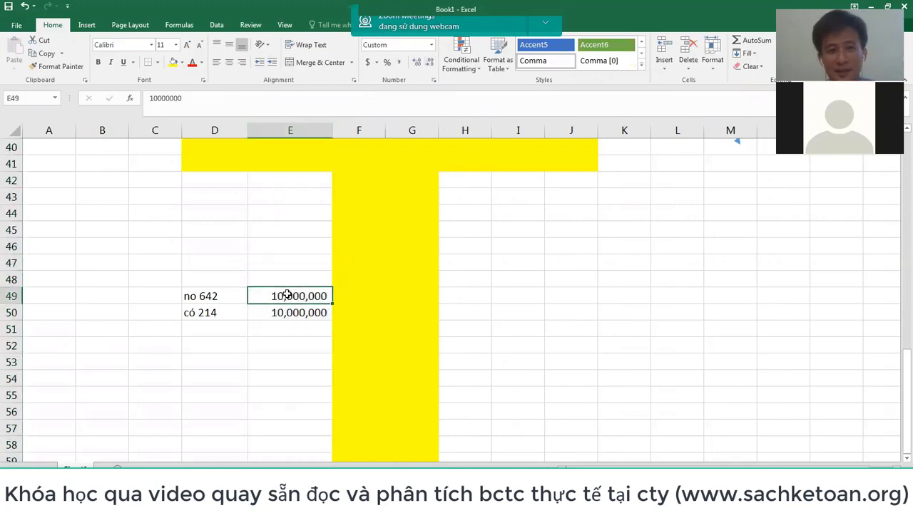
# - Compare the depreciation entry in D49:E50 with the pre-tax profit and depreciation lines of Vinamilk's 2020 cash flow statement in Chrome
pyautogui.hotkey('alt', 'Tab')
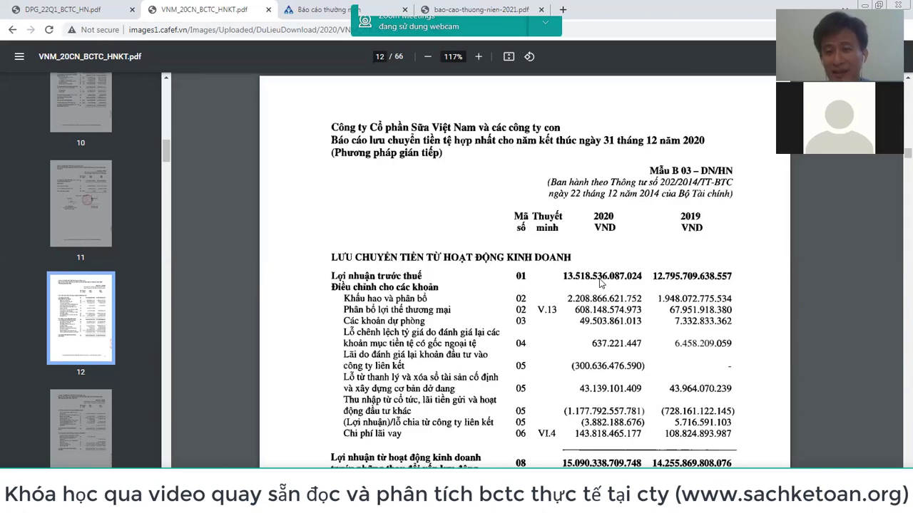
pyautogui.hotkey('alt', 'Tab')
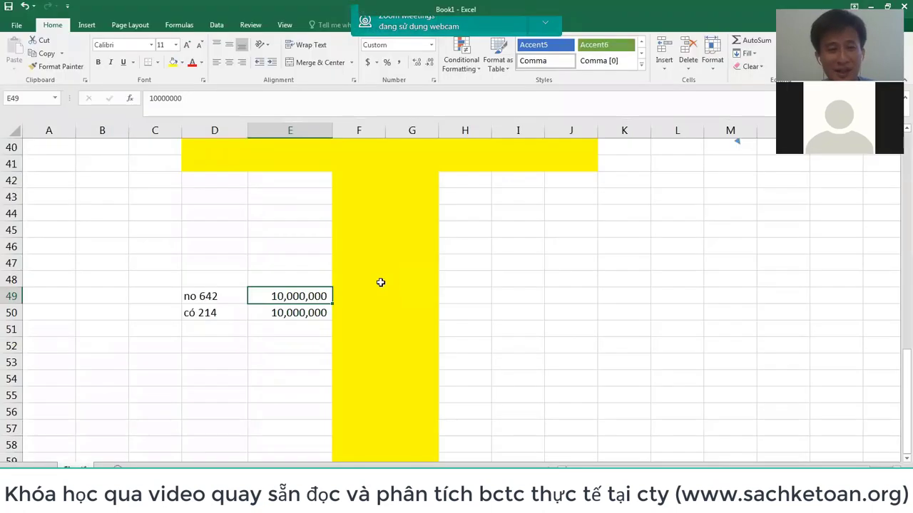
pyautogui.moveTo(206, 298); pyautogui.dragTo(311, 318)
pyautogui.hotkey('alt', 'Tab')
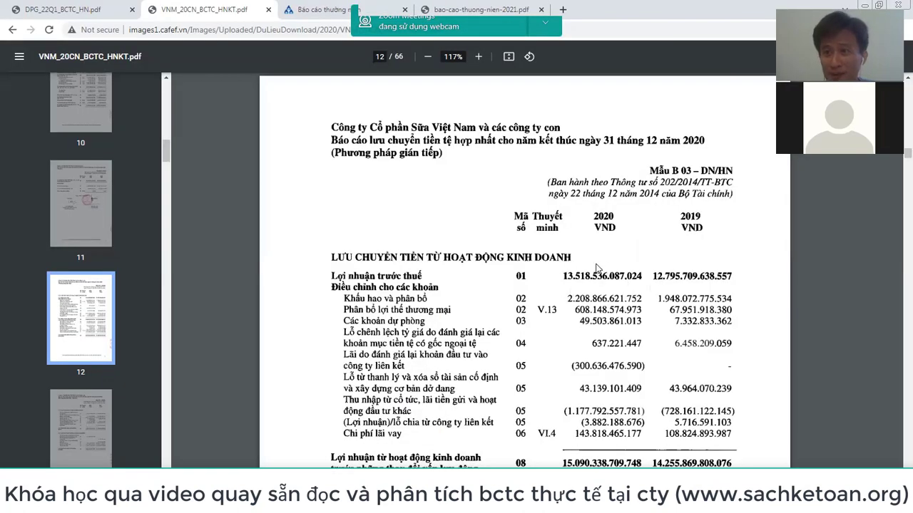
pyautogui.hotkey('alt', 'Tab')
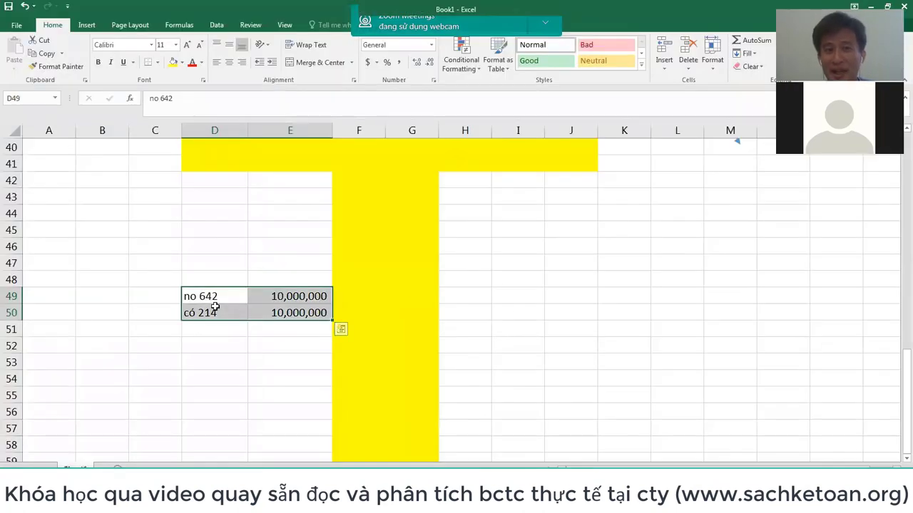
pyautogui.click(221, 311)
pyautogui.moveTo(268, 313); pyautogui.dragTo(314, 309)
pyautogui.hotkey('alt', 'Tab')
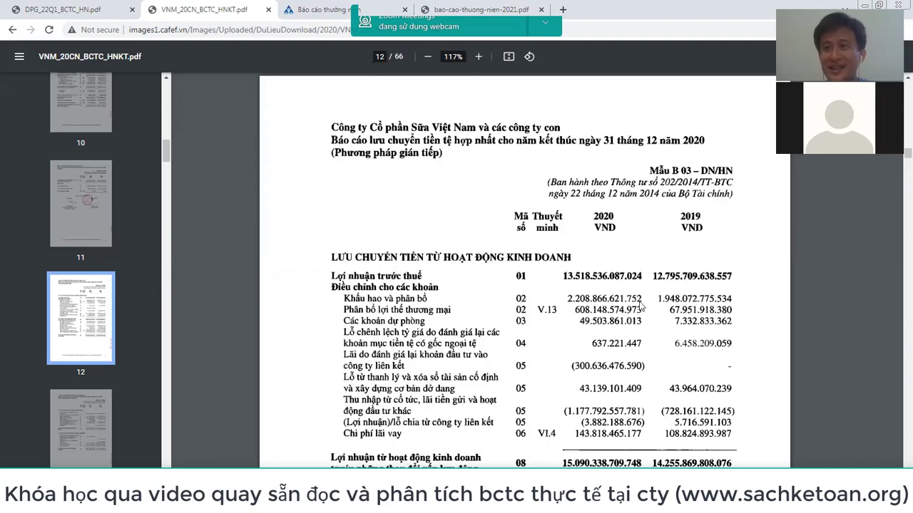
pyautogui.hotkey('alt', 'Tab')
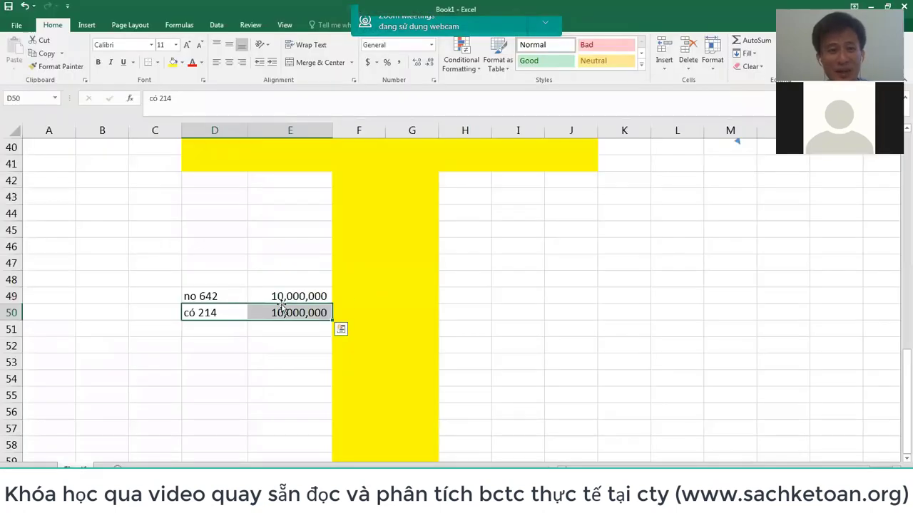
# - Fill the account labels in D49:D50 with yellow
pyautogui.click(225, 301)
pyautogui.moveTo(224, 301); pyautogui.dragTo(224, 316)
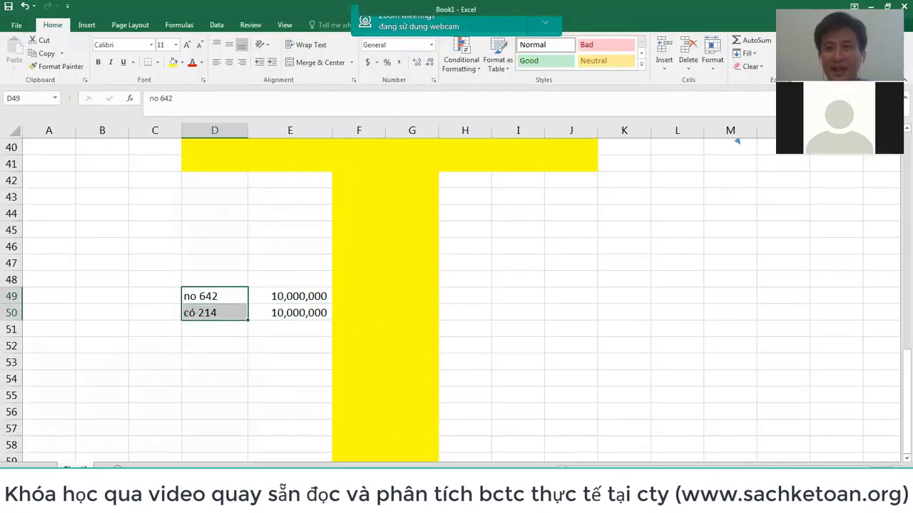
pyautogui.click(174, 63)
# - Check the highlighted 642/214 entry, especially the expense amount in E49, against the Lợi nhuận trước thuế line in Vinamilk's PDF report
pyautogui.hotkey('alt', 'Tab')
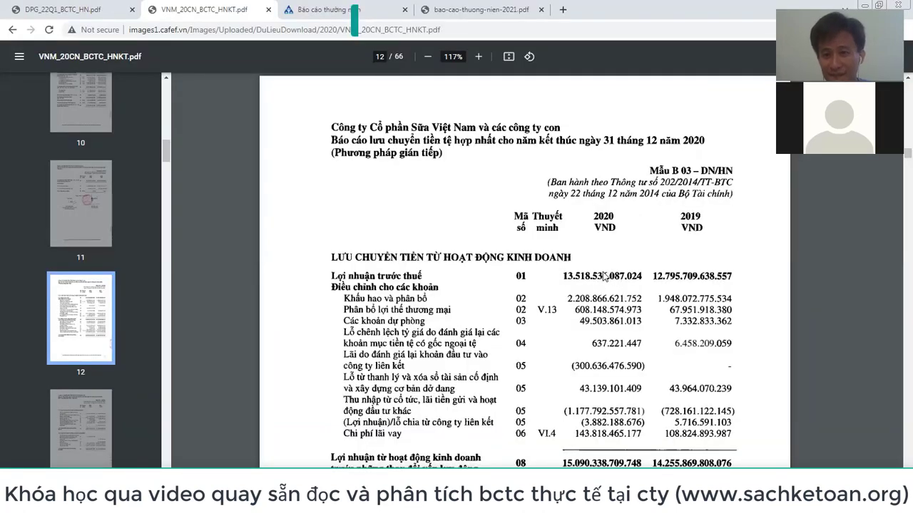
pyautogui.hotkey('alt', 'Tab')
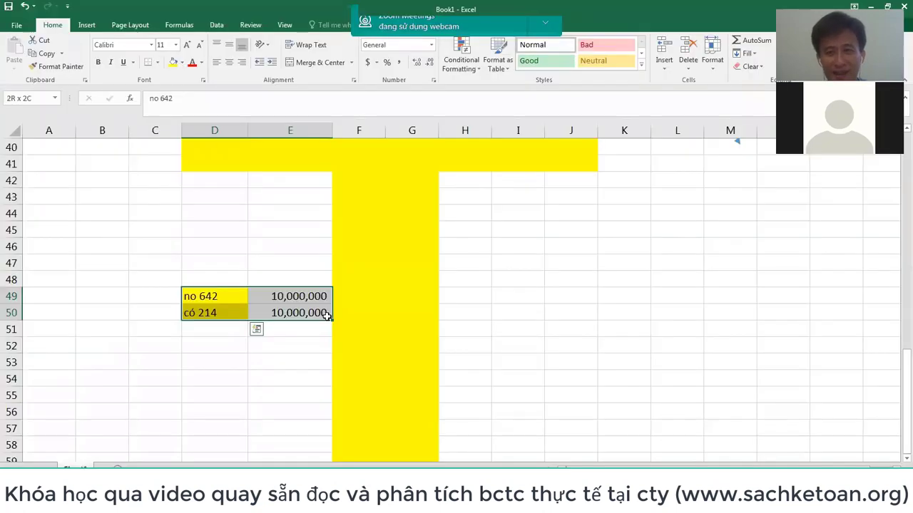
pyautogui.moveTo(328, 316); pyautogui.dragTo(281, 320)
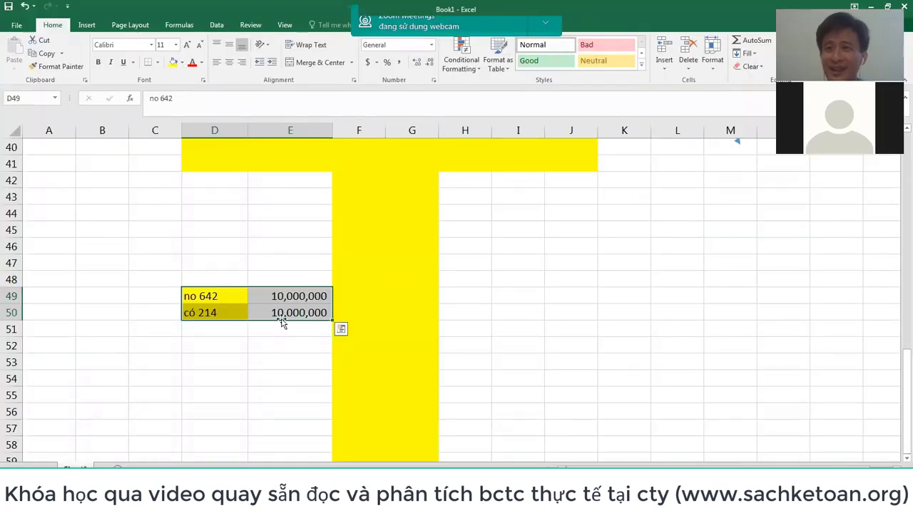
pyautogui.moveTo(187, 295); pyautogui.dragTo(324, 314)
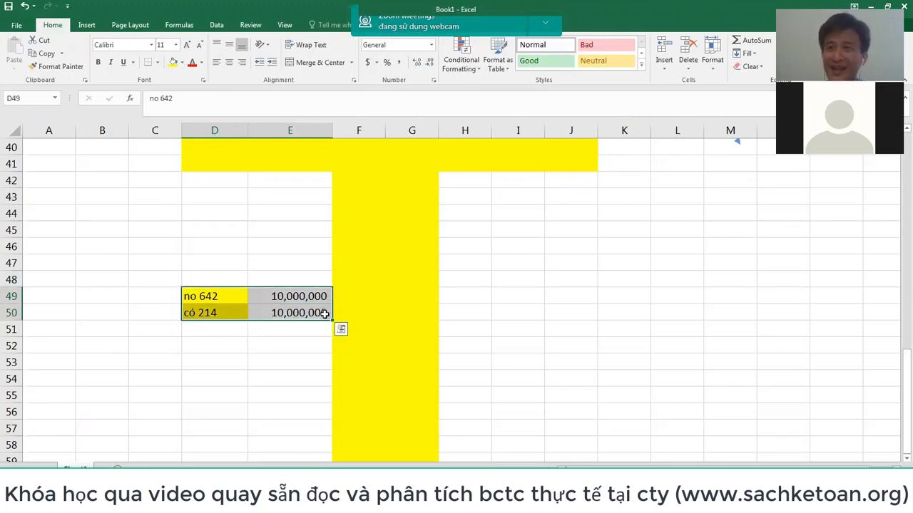
pyautogui.hotkey('alt', 'Tab')
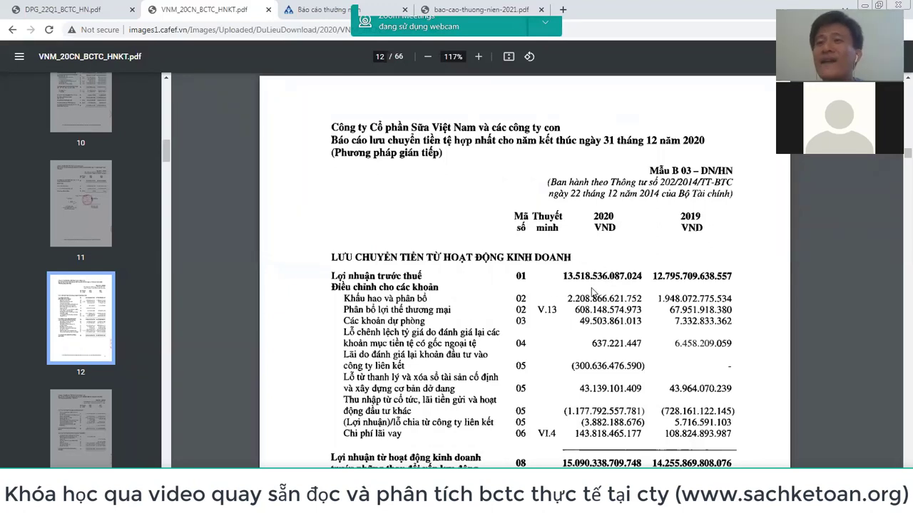
pyautogui.hotkey('alt', 'Tab')
pyautogui.click(306, 295)
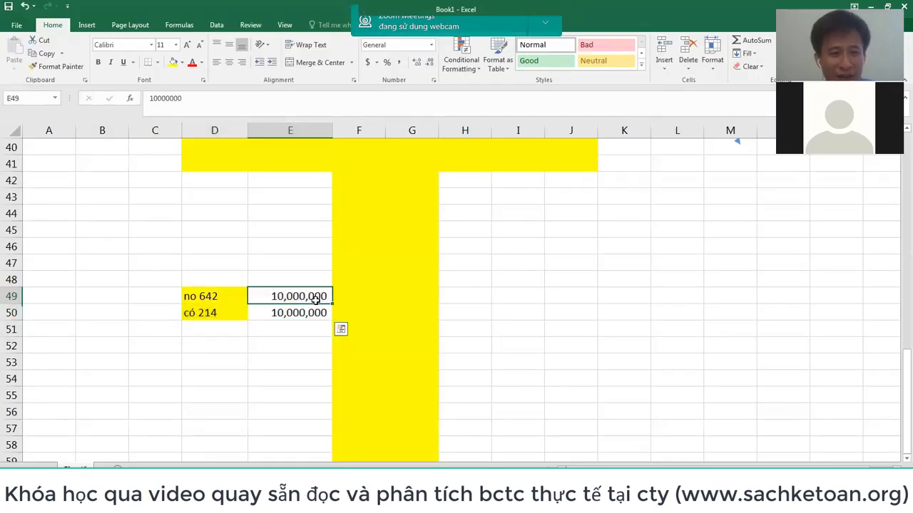
pyautogui.hotkey('alt', 'Tab')
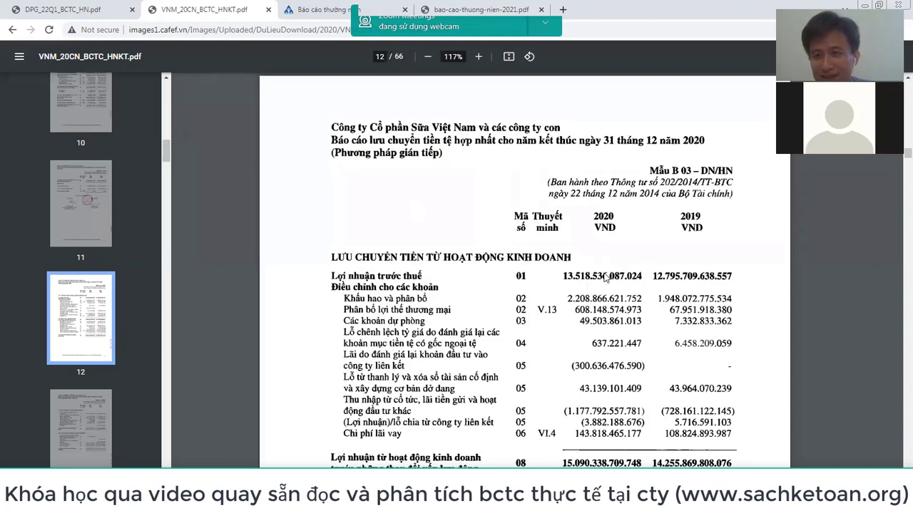
pyautogui.hotkey('alt', 'Tab')
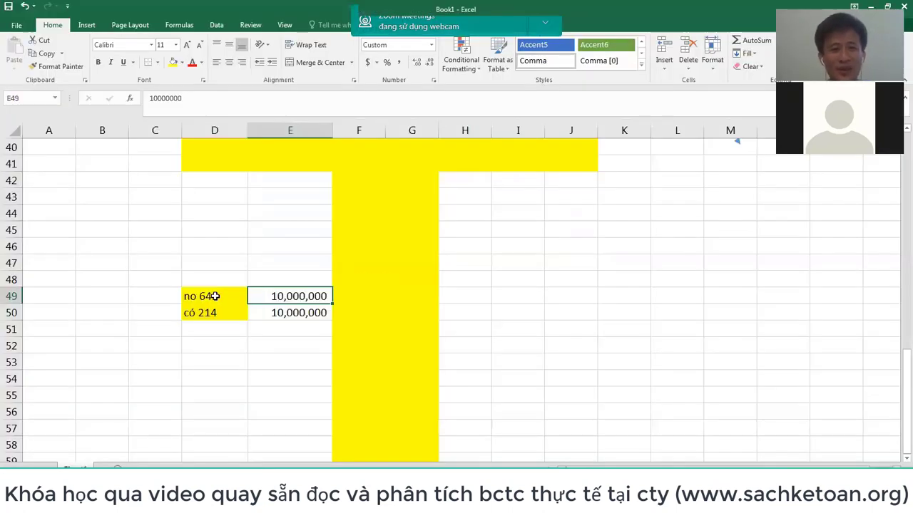
# - Compare the 642/214 depreciation entry in D49:E50 with the Lợi nhuận trước thuế line of Vinamilk's 2020 cash flow statement in Chrome
pyautogui.moveTo(213, 296); pyautogui.dragTo(299, 319)
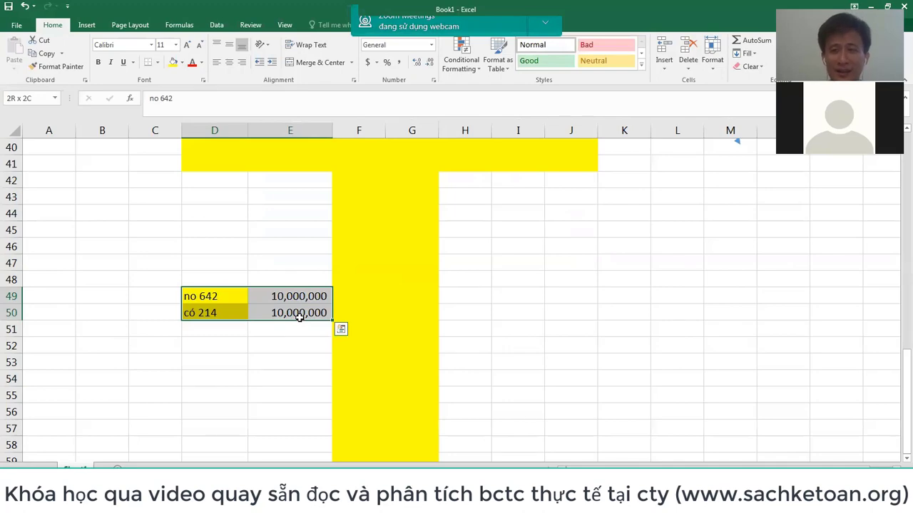
pyautogui.hotkey('alt', 'Tab')
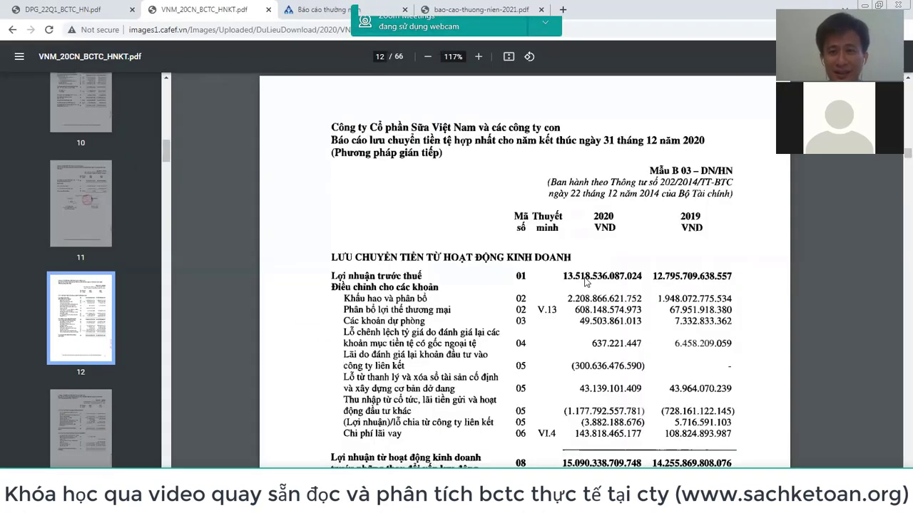
pyautogui.hotkey('alt', 'Tab')
pyautogui.moveTo(210, 295); pyautogui.dragTo(329, 309)
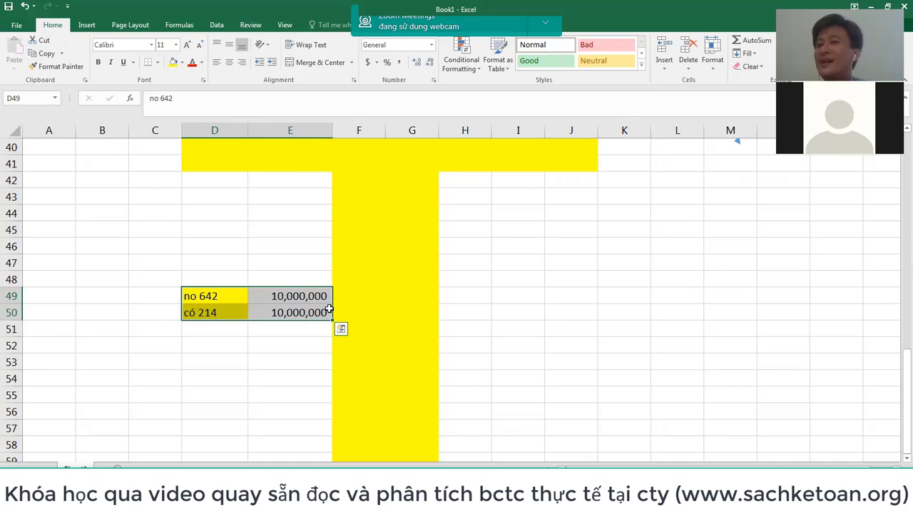
pyautogui.hotkey('alt', 'Tab')
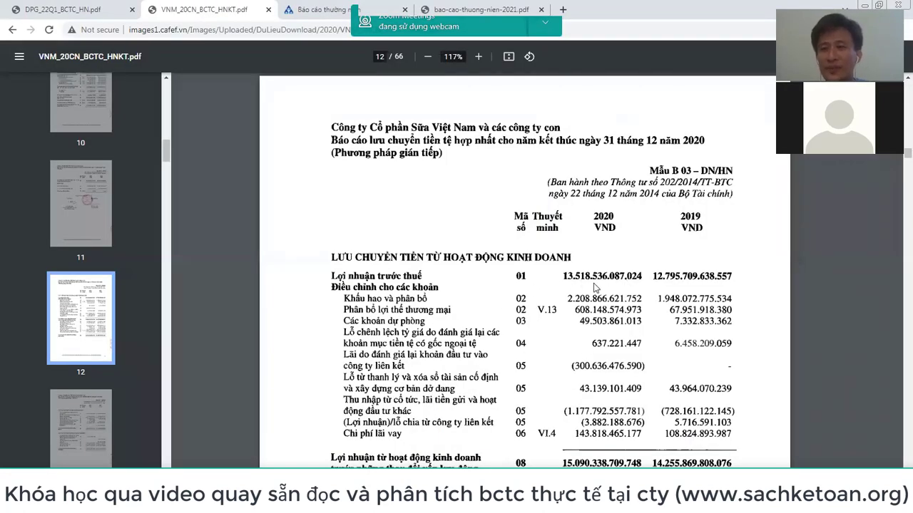
# - Switch back to Excel and enter the label "vi dụ" in I46
pyautogui.hotkey('alt', 'Tab')
pyautogui.click(504, 240)
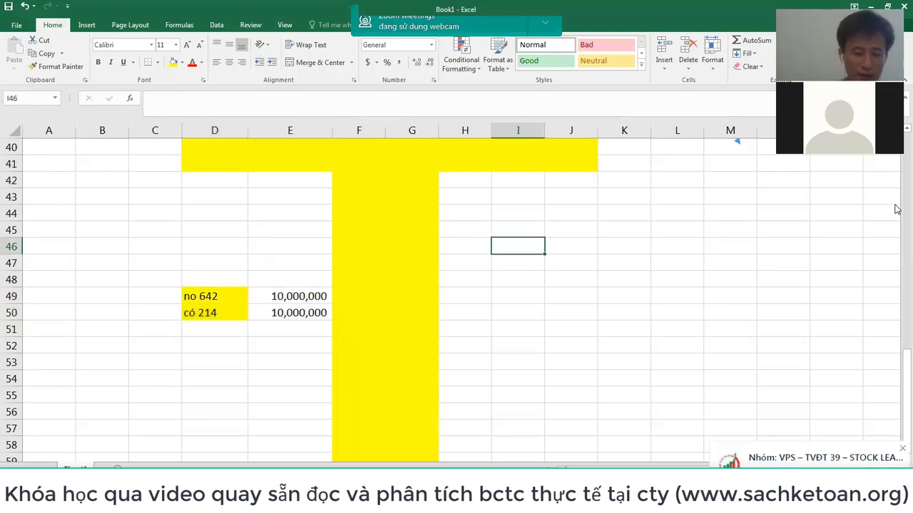
pyautogui.write('vid u')
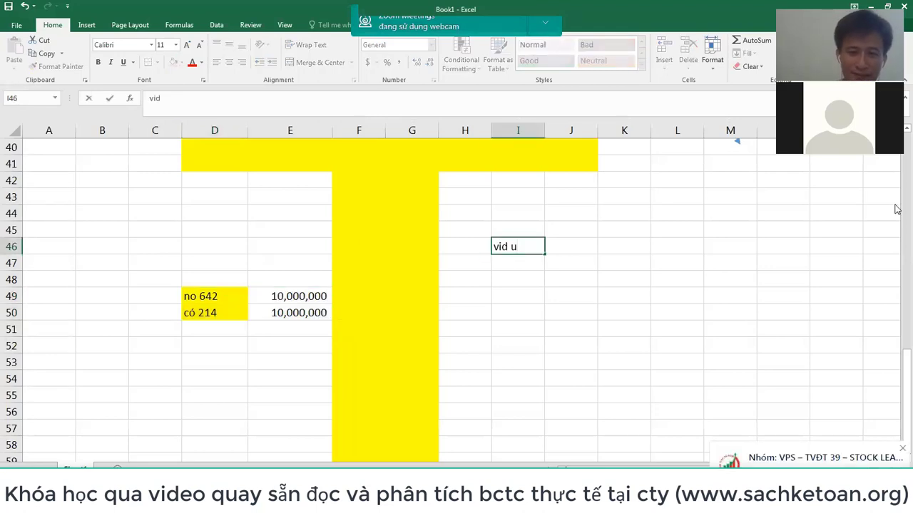
pyautogui.write('u')
pyautogui.press('Return')
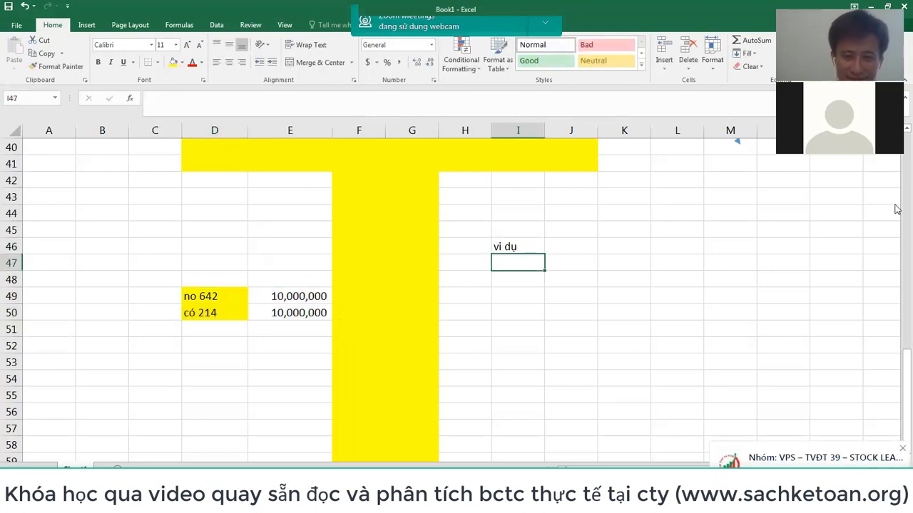
# - Enter a cash sale entry above the depreciation example, with "nợ 111" in D45 and "có 511" in D46
pyautogui.press('Down')
pyautogui.press('Left')
pyautogui.press('Left')
pyautogui.press('Left')
pyautogui.press('Left')
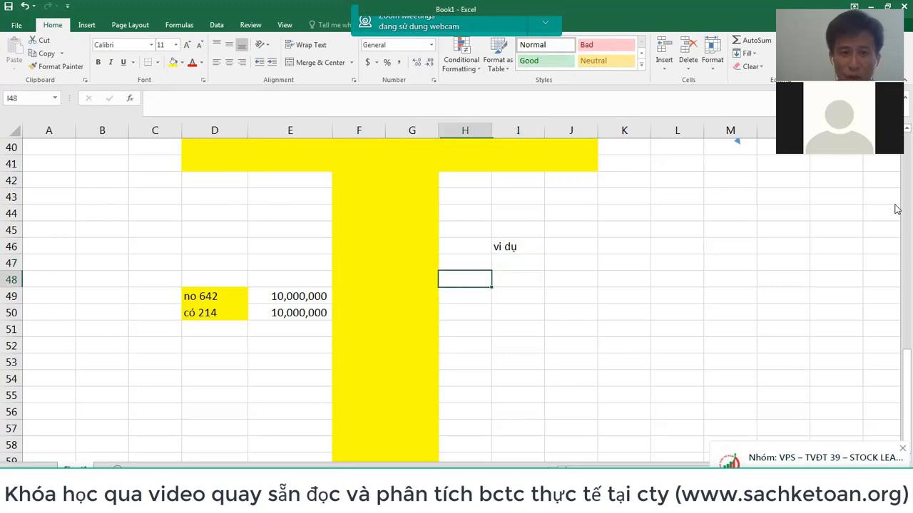
pyautogui.press('Down')
pyautogui.press('Up')
pyautogui.press('Up')
pyautogui.press('Up')
pyautogui.press('Up')
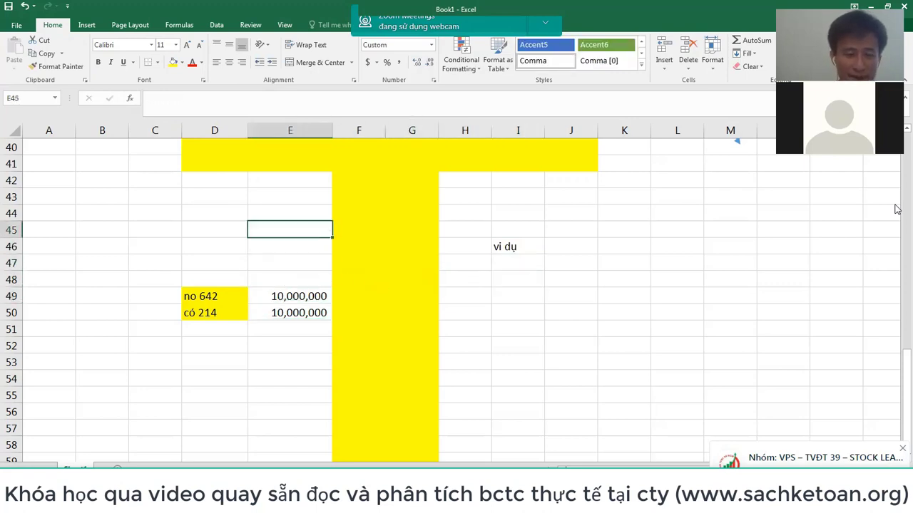
pyautogui.press('Left')
pyautogui.write('no')
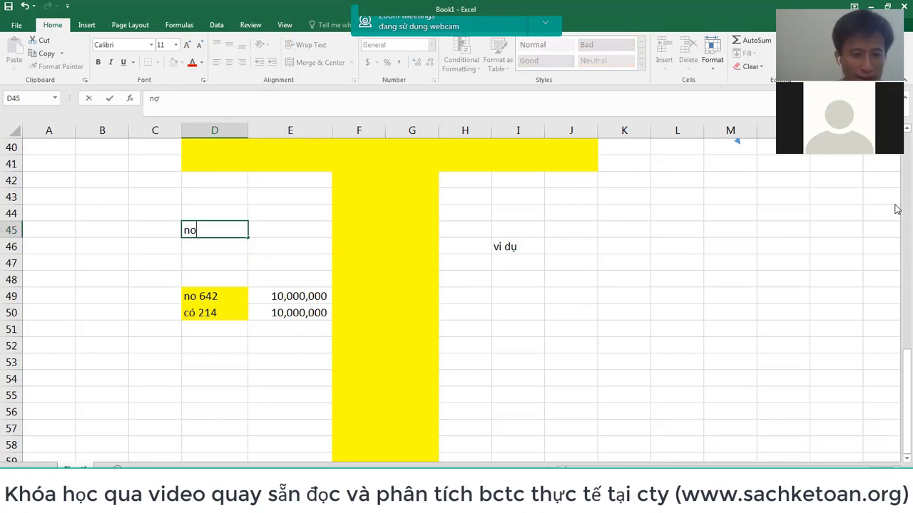
pyautogui.write(' 111')
pyautogui.press('Return')
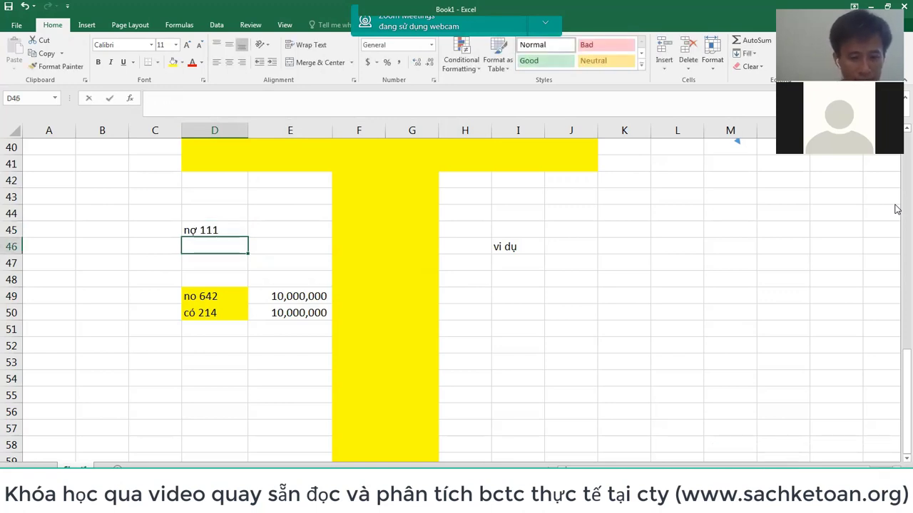
pyautogui.write('có 511')
pyautogui.press('Return')
# - Enter 20,000,000 in E45 and link the credit amount in E46 with the formula =E45
pyautogui.press('Up')
pyautogui.press('Up')
pyautogui.press('Right')
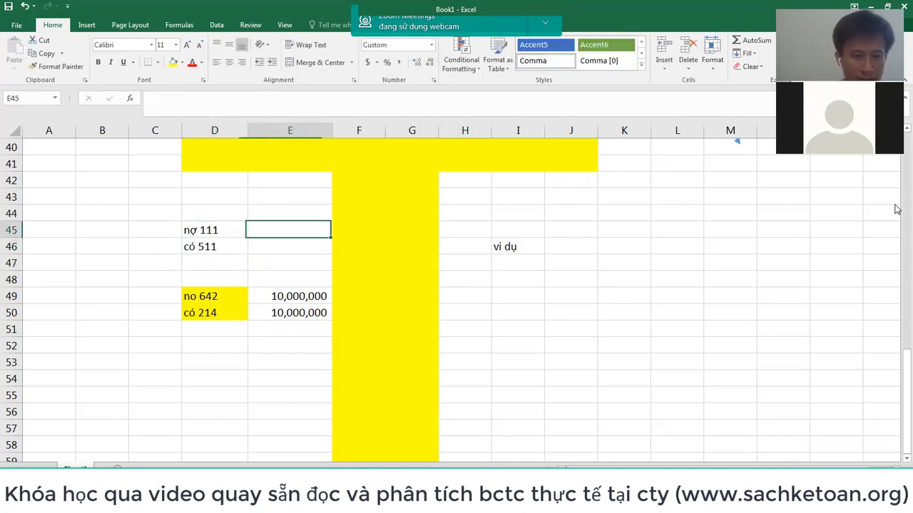
pyautogui.write('10')
pyautogui.press('BackSpace')
pyautogui.press('BackSpace')
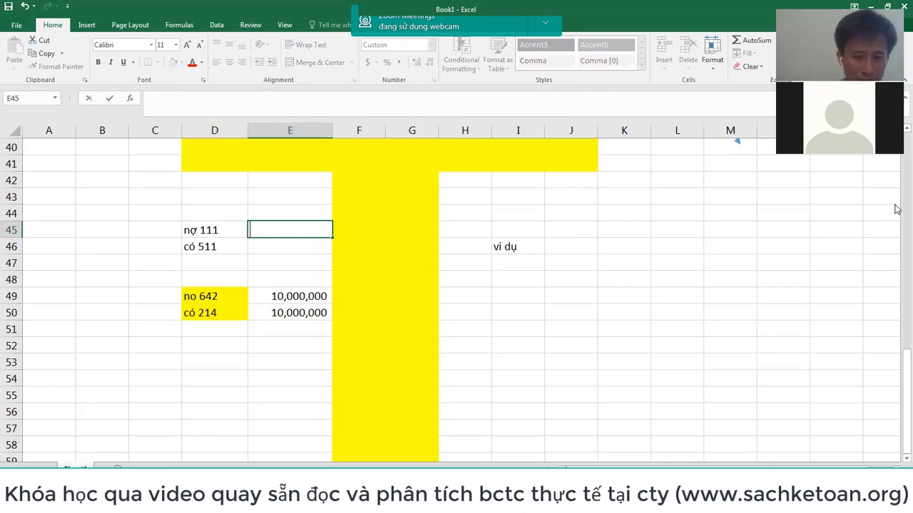
pyautogui.write('20,000,')
pyautogui.write('000')
pyautogui.press('Return')
pyautogui.write('=')
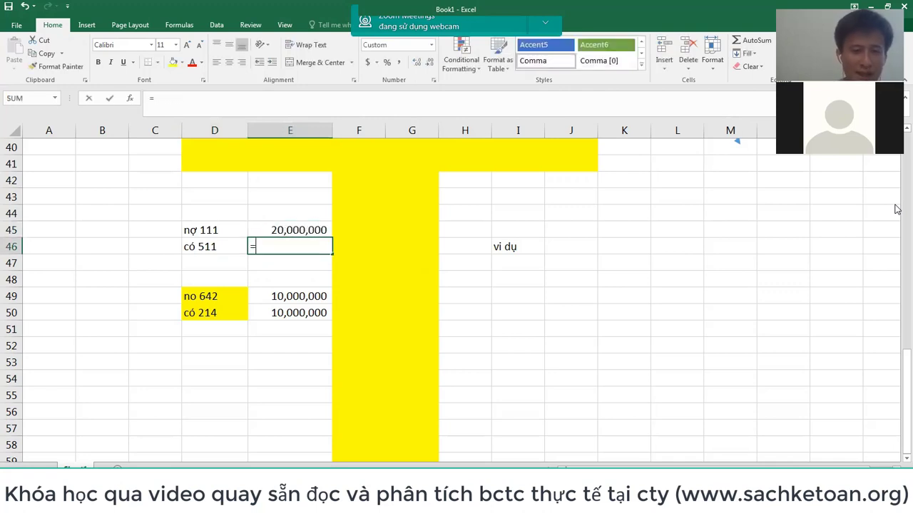
pyautogui.write('E45')
pyautogui.press('Return')
# - Format the sale amounts in E45:E46 with no decimal places
pyautogui.press('Up')
pyautogui.press('Up')
pyautogui.hotkey('shift', 'Down')
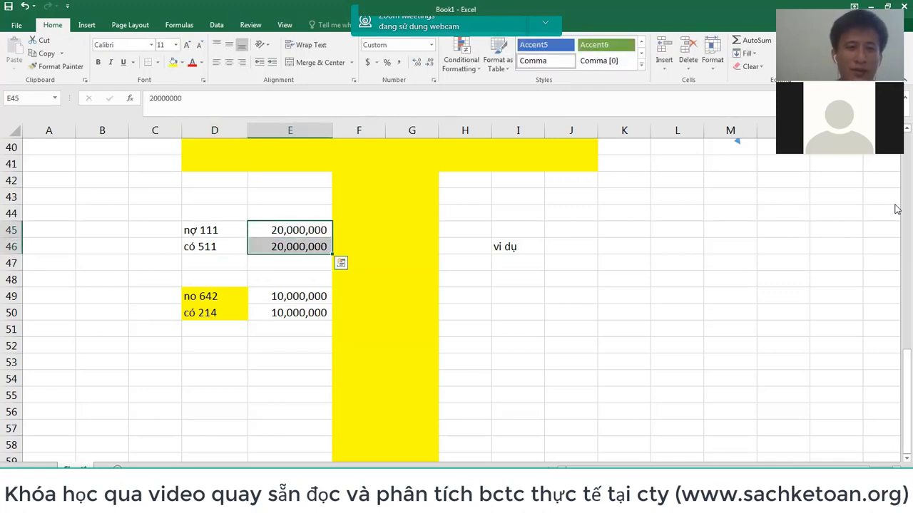
pyautogui.click(418, 63)
pyautogui.click(430, 62)
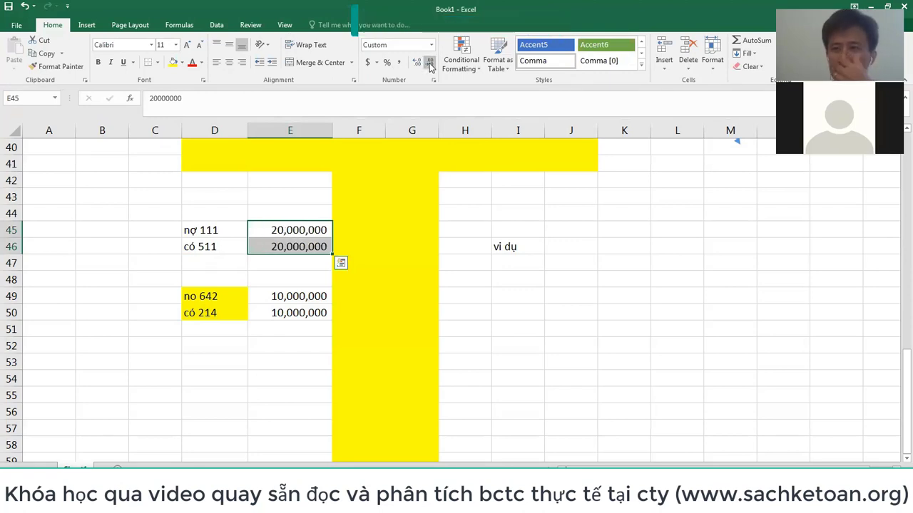
# - Enter the pre-tax profit label "LNTT" in G52
pyautogui.click(399, 349)
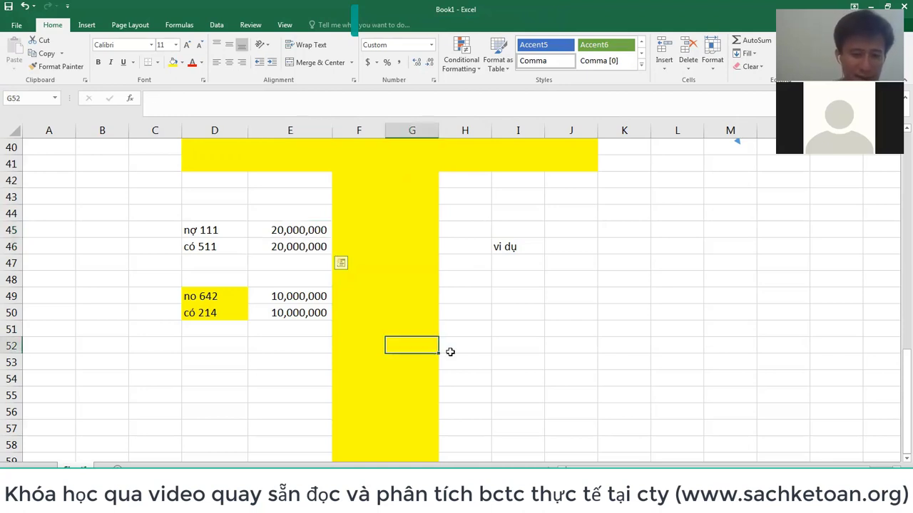
pyautogui.write('LNTT')
pyautogui.click(450, 351)
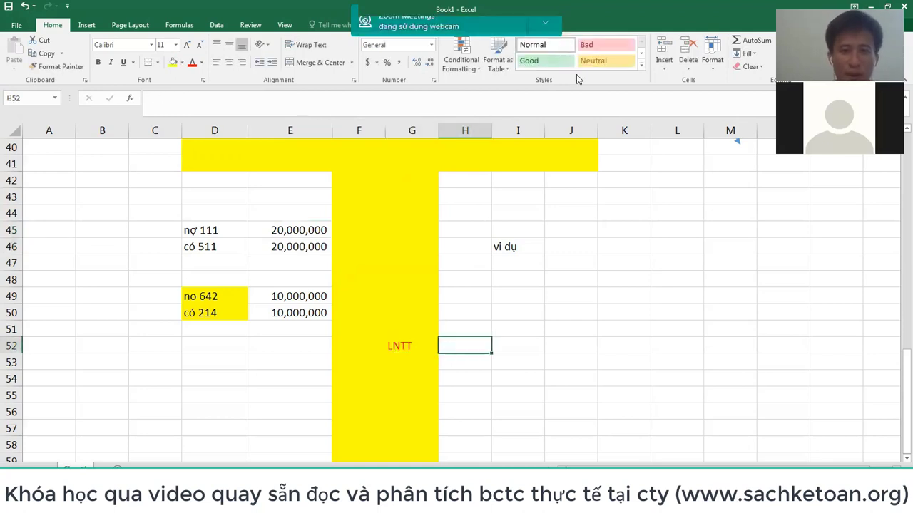
# - Format column H with thousands separators and no decimal places
pyautogui.moveTo(465, 143); pyautogui.dragTo(464, 456)
pyautogui.click(401, 63)
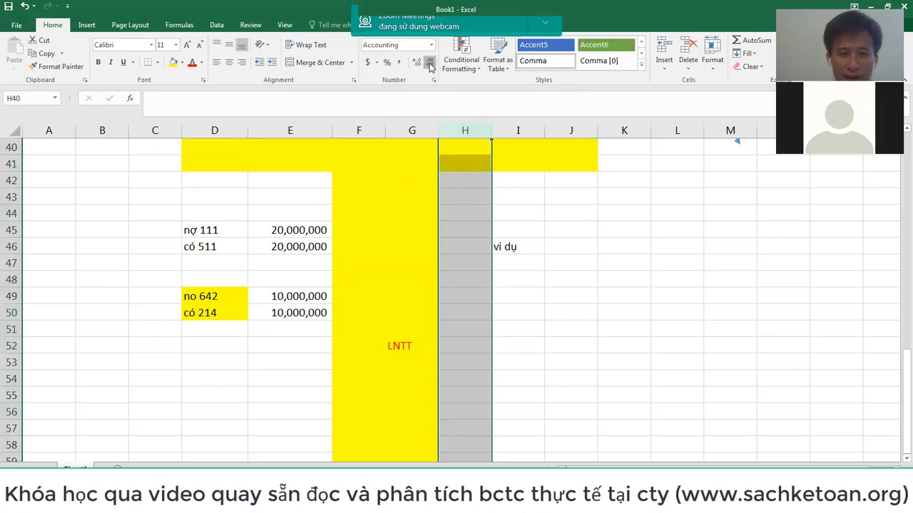
pyautogui.click(430, 64)
# - Calculate the pre-tax profit in H52 as sales minus depreciation expense with the formula =E45-E49
pyautogui.click(465, 346)
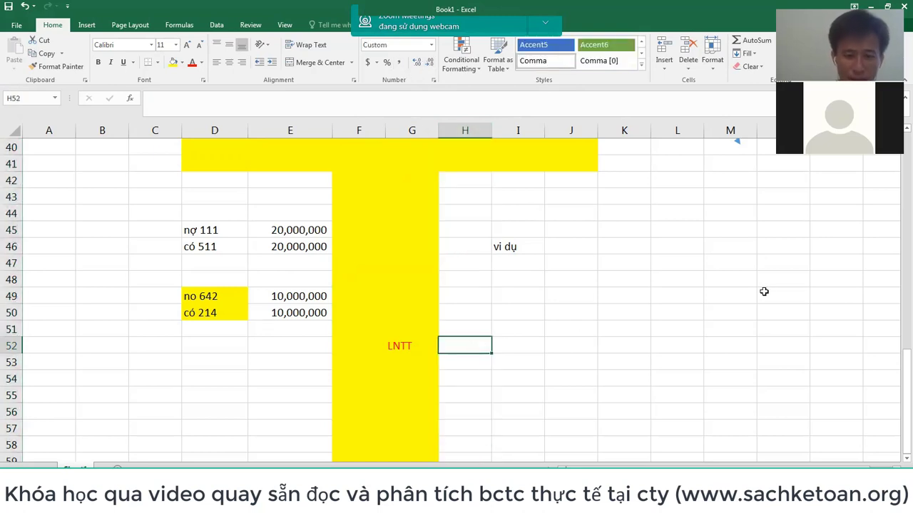
pyautogui.write('=')
pyautogui.press('Left')
pyautogui.press('Left')
pyautogui.press('Left')
pyautogui.press('Up')
pyautogui.press('Up')
pyautogui.press('Up')
pyautogui.press('Up')
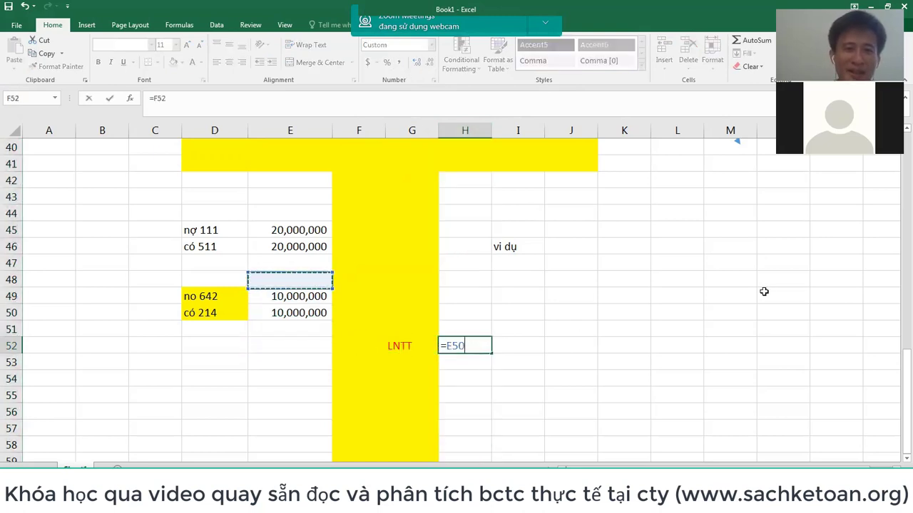
pyautogui.press('Up')
pyautogui.press('Up')
pyautogui.press('Up')
pyautogui.write('-')
pyautogui.press('Left')
pyautogui.press('Left')
pyautogui.press('Left')
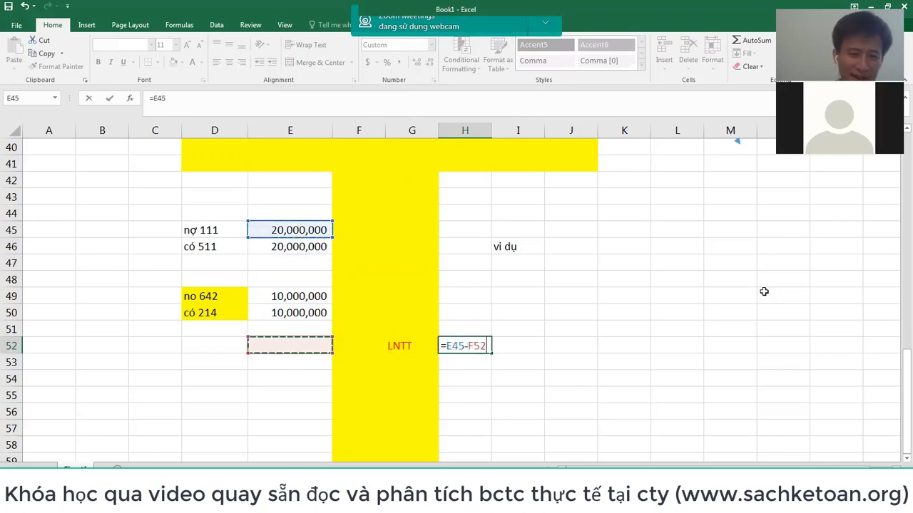
pyautogui.press('Up')
pyautogui.press('Up')
pyautogui.press('Up')
pyautogui.press('Return')
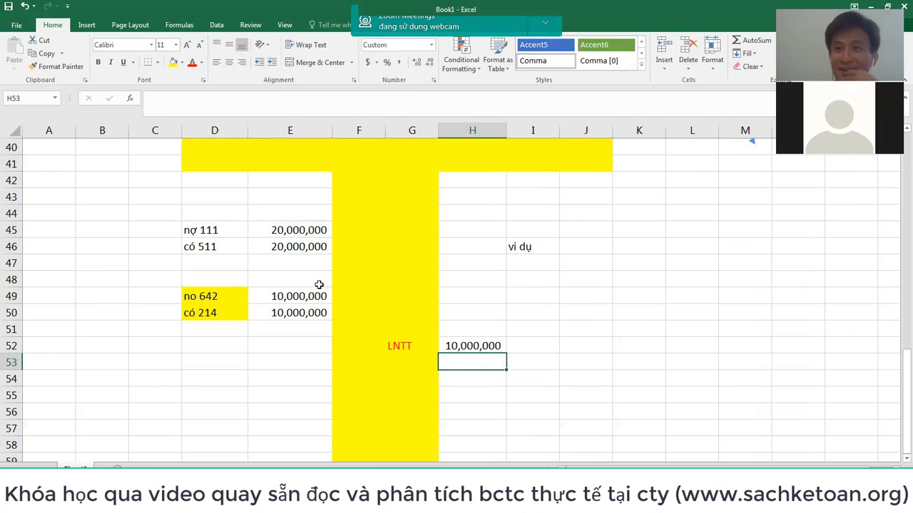
# - Compare the 111 cash receipt in D45:E45 with the net operating cash flow line, code 20, in Vinamilk's PDF report
pyautogui.moveTo(203, 230); pyautogui.dragTo(284, 224)
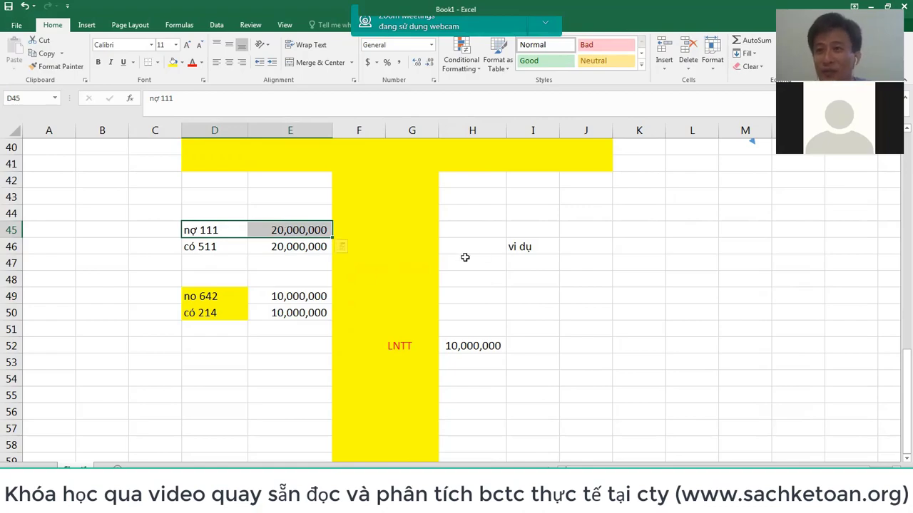
pyautogui.hotkey('alt', 'Tab')
pyautogui.scroll(-5, 579, 326)
pyautogui.scroll(2, 579, 327)
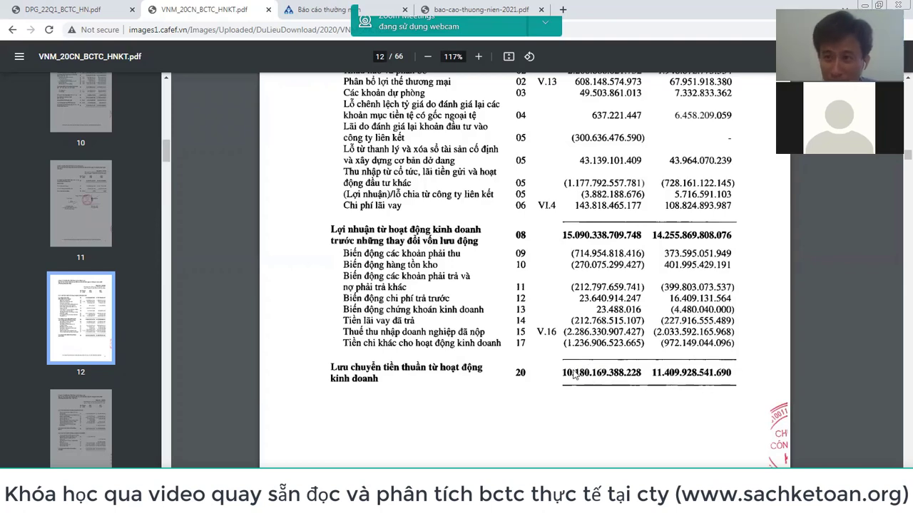
# - Open the HTKK tax declaration software from the desktop and log in with the preselected company tax code
pyautogui.press('super+d')
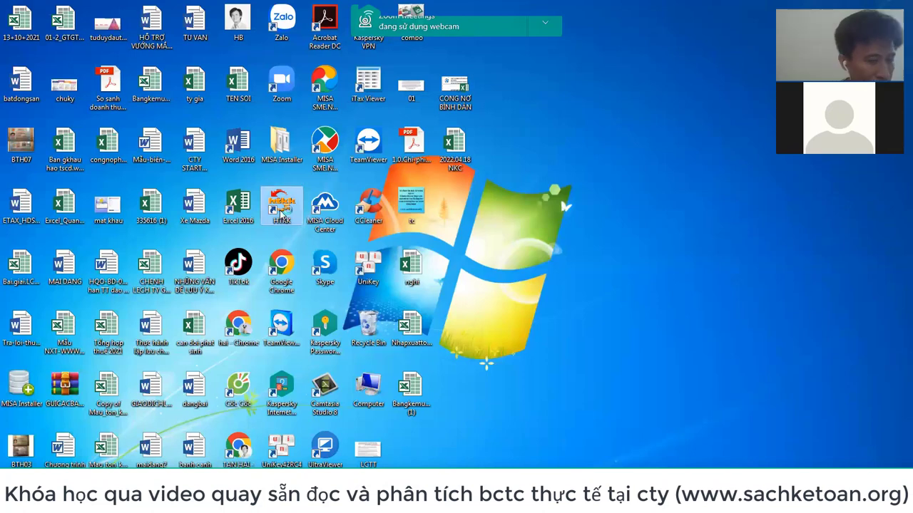
pyautogui.doubleClick(281, 208)
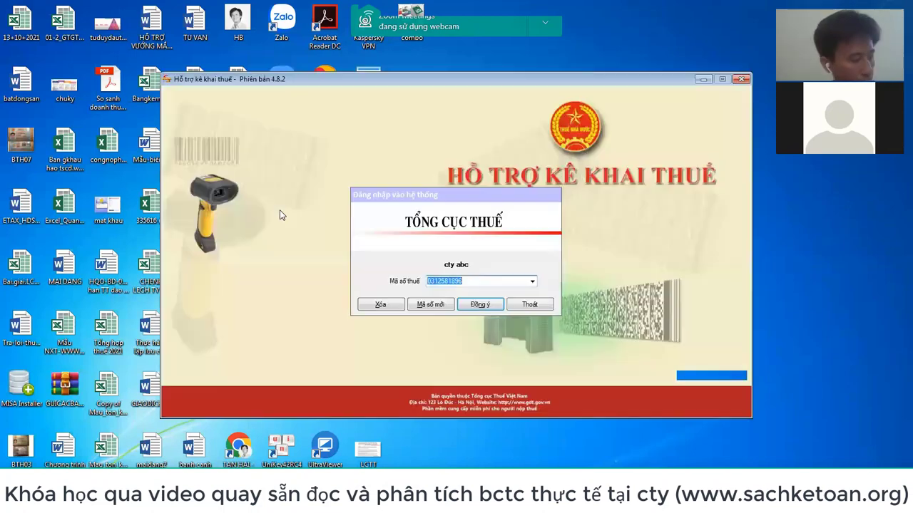
pyautogui.click(481, 306)
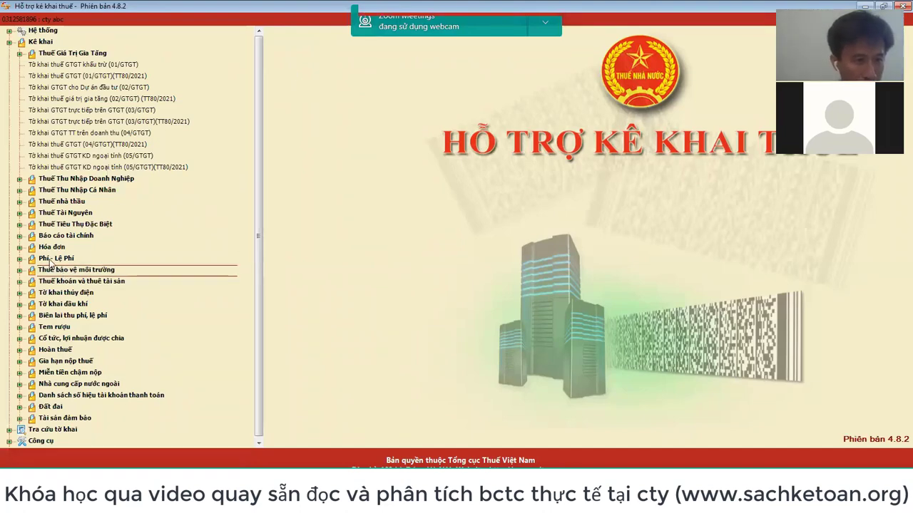
# - Open the annual financial statements Bộ báo cáo tài chính năm (TT200/2014/TT-BTC) for 2021, leaving out the LCTTTT appendix
pyautogui.click(19, 237)
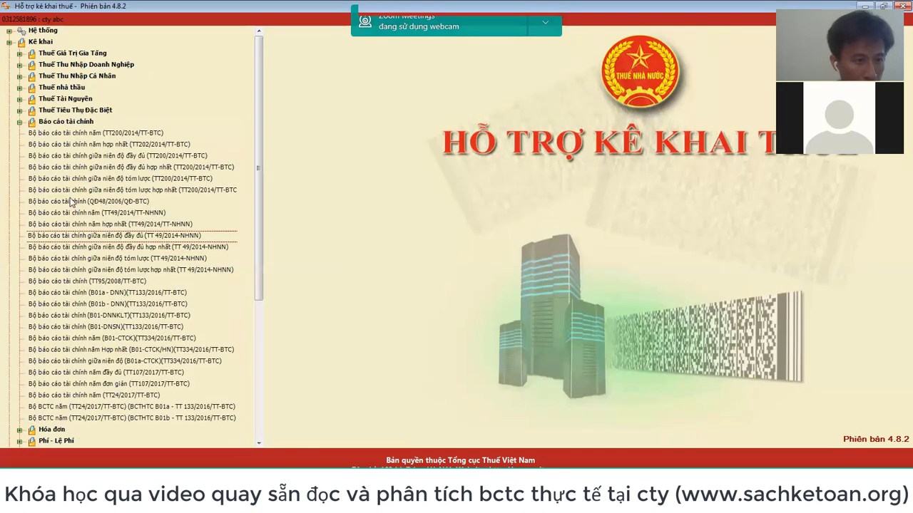
pyautogui.doubleClick(112, 131)
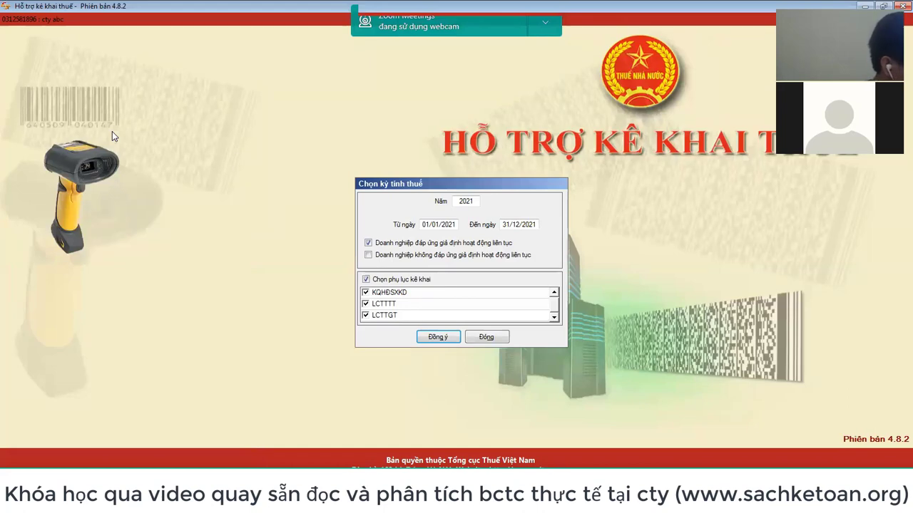
pyautogui.click(388, 304)
pyautogui.click(438, 338)
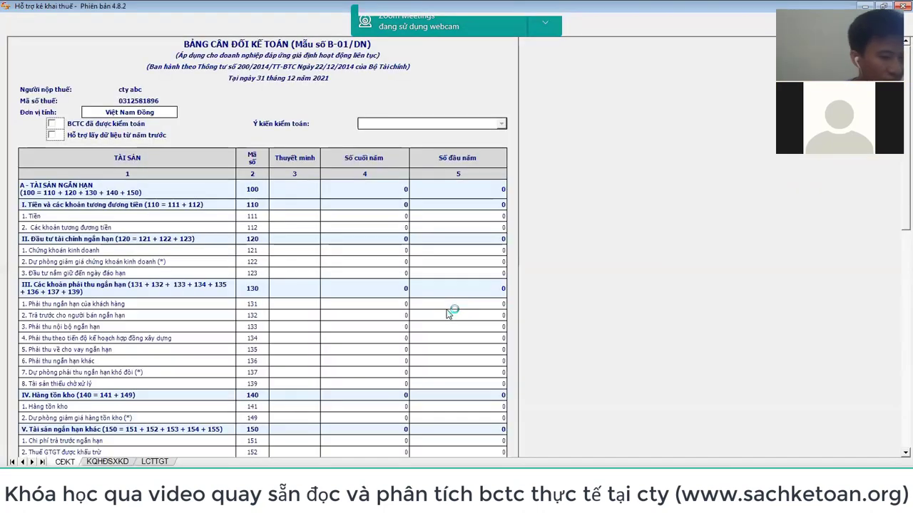
# - On the indirect-method LCTTGT sheet, enter 10,000,000 as this year's Lợi nhuận trước thuế, then leave HTKK for Chrome
pyautogui.click(155, 462)
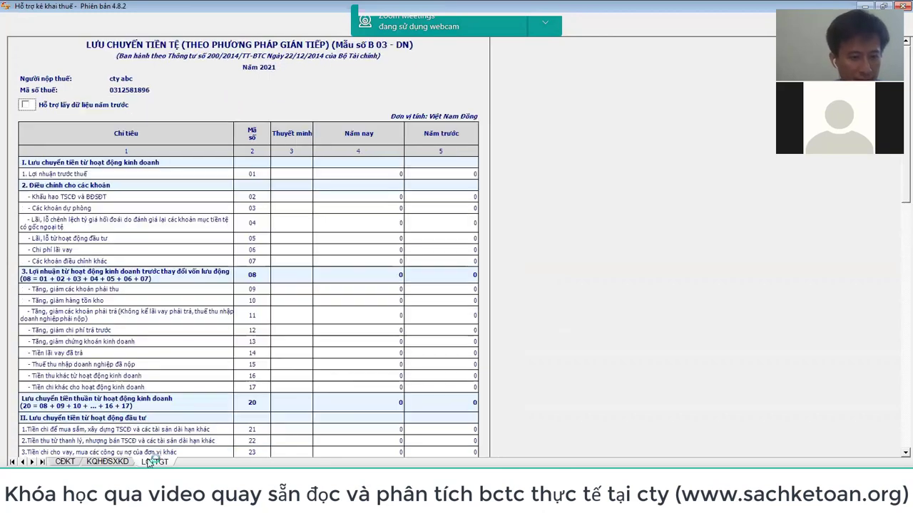
pyautogui.click(385, 173)
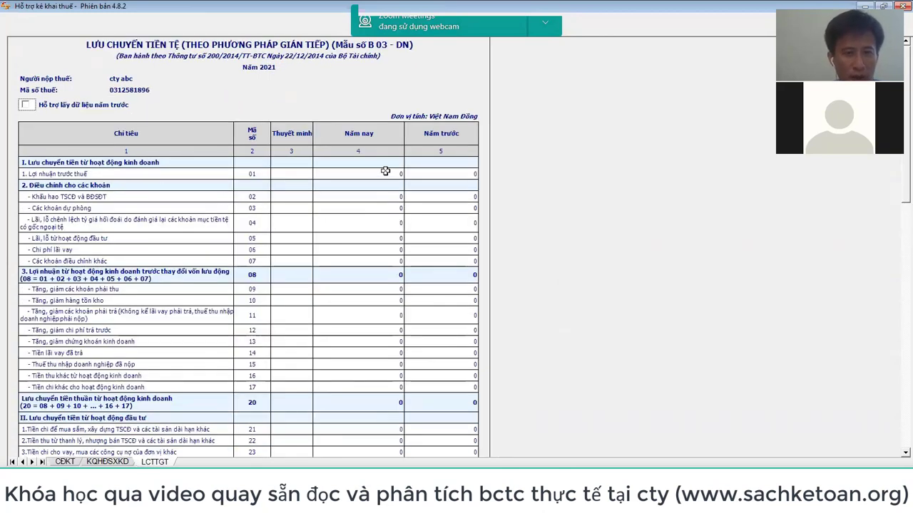
pyautogui.write('10000000')
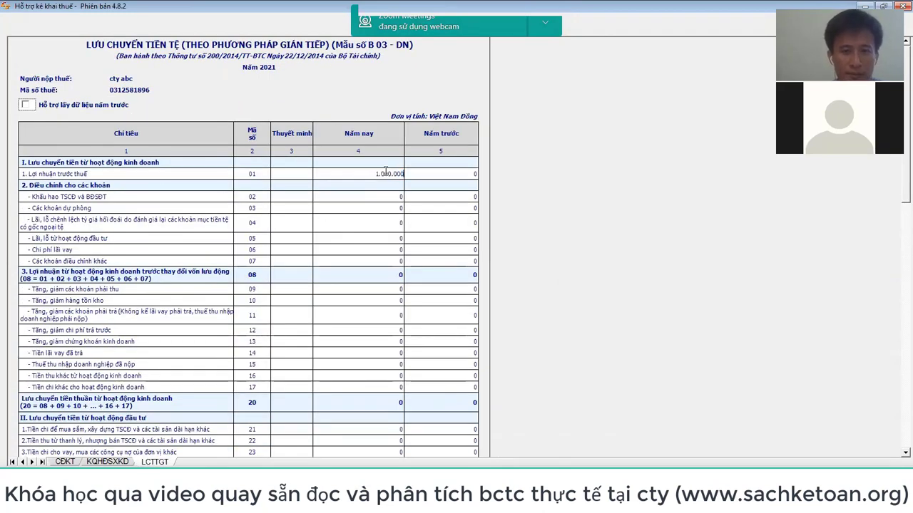
pyautogui.hotkey('alt', 'Tab')
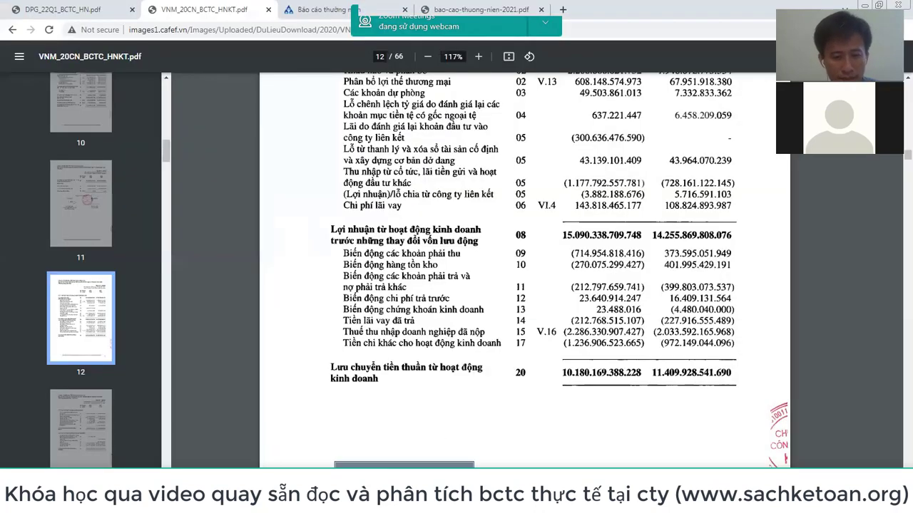
# - Compare the LNTT amount in H52 of the Excel example with lines 01 and 20 on HTKK's indirect-method cash flow sheet
pyautogui.click(298, 499)
pyautogui.click(282, 413)
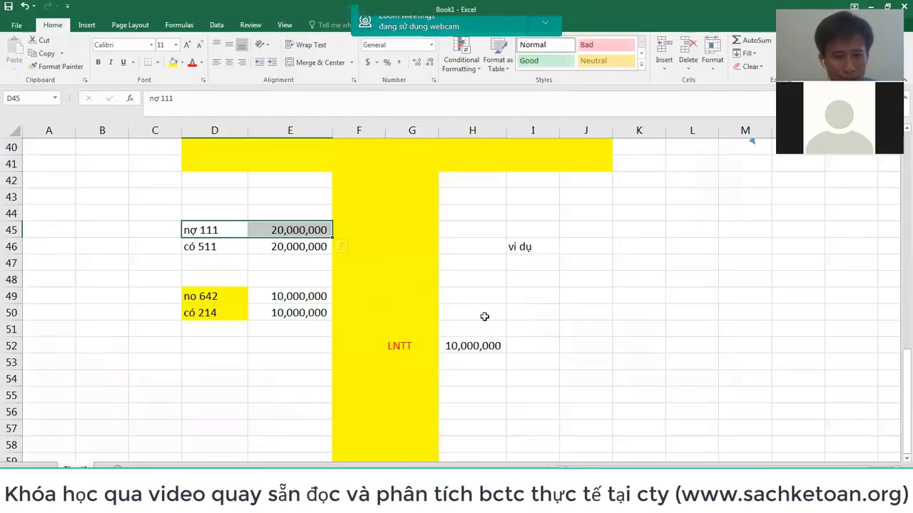
pyautogui.click(479, 341)
pyautogui.hotkey('alt', 'Tab')
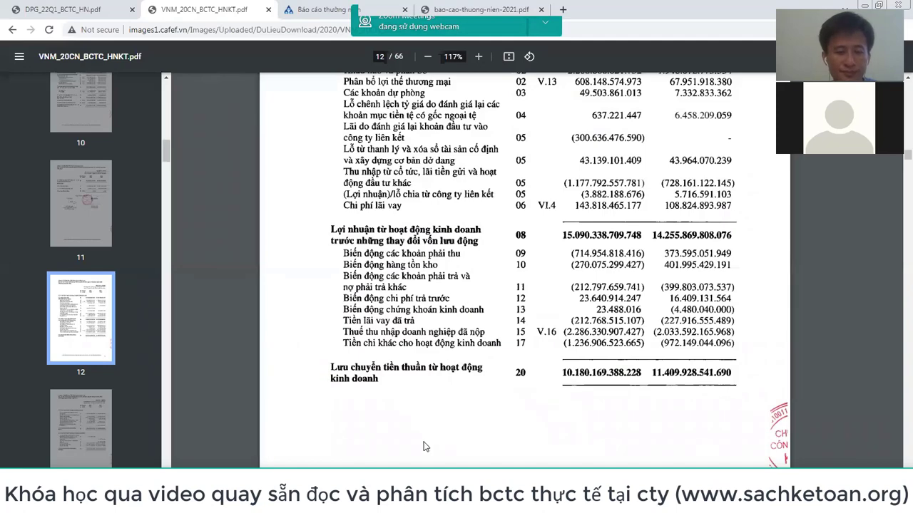
pyautogui.click(426, 499)
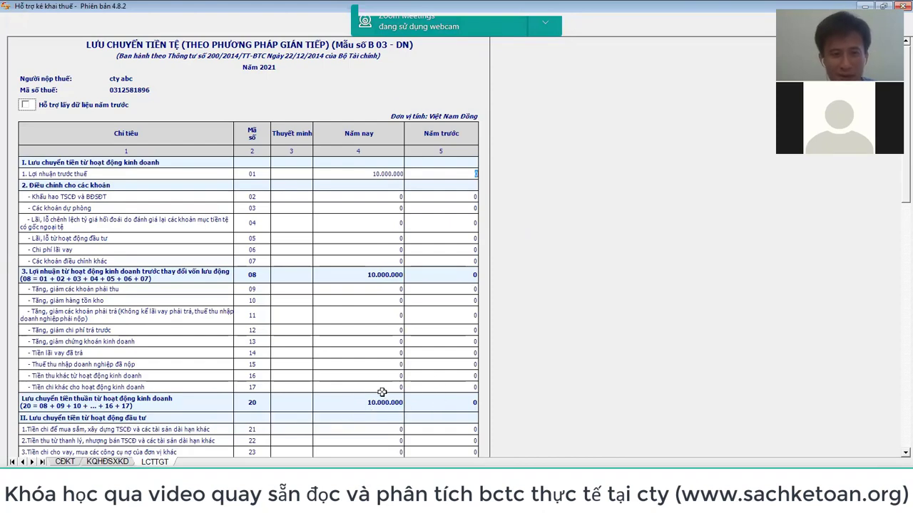
pyautogui.hotkey('alt', 'Tab')
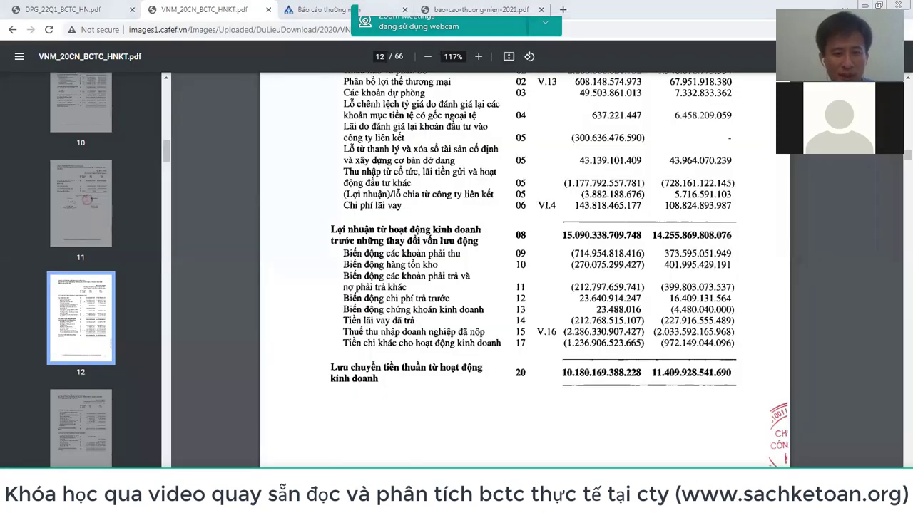
# - Switch to Book1 in Excel, review the depreciation entry in D49:E50, and make the LNTT label and amount in G52:H52 bold
pyautogui.click(247, 440)
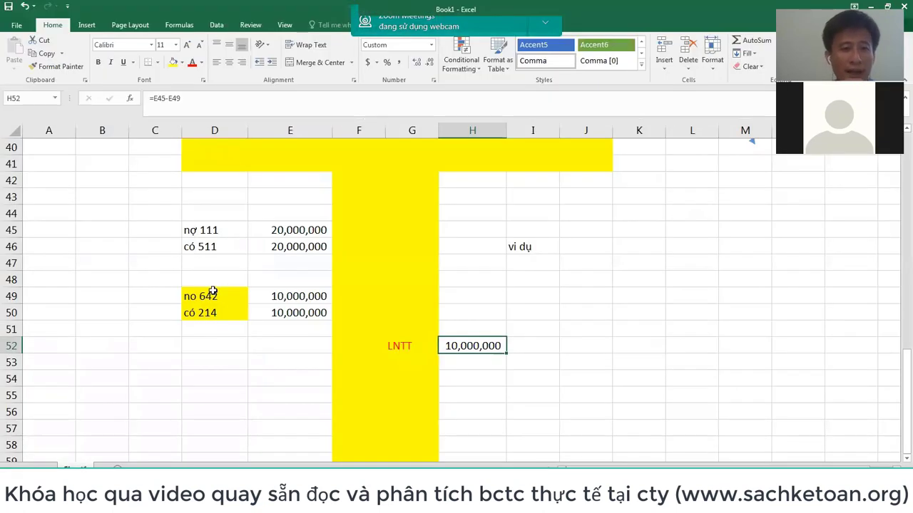
pyautogui.moveTo(213, 294); pyautogui.dragTo(271, 316)
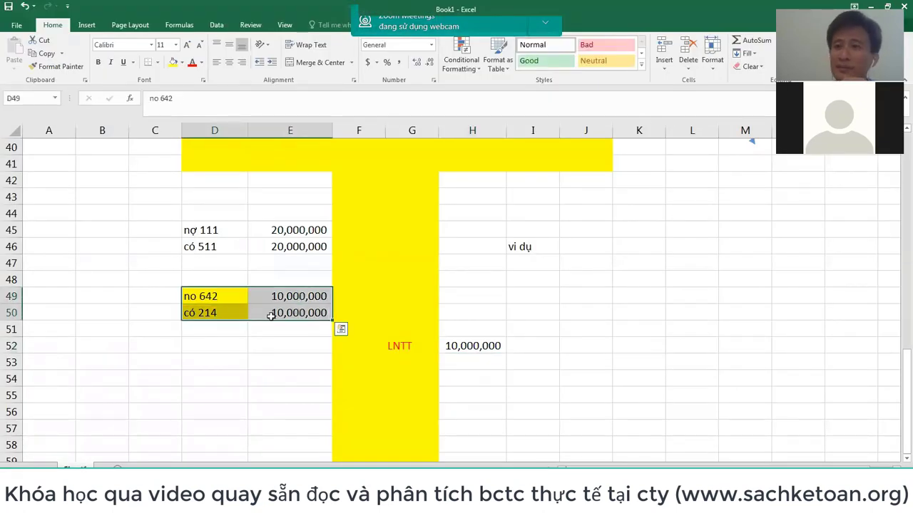
pyautogui.moveTo(398, 346); pyautogui.dragTo(465, 341)
pyautogui.hotkey('ctrl', 'b')
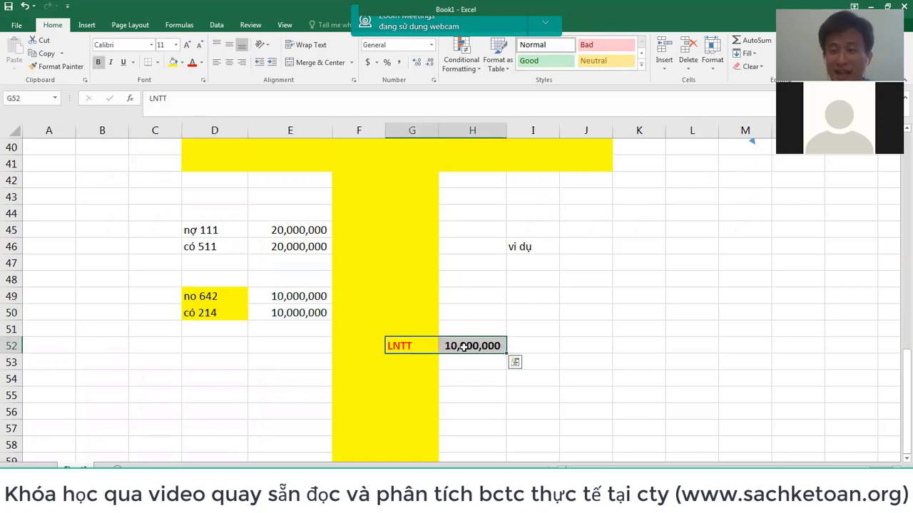
# - Enter the label "dieu chinh chi phi khau hao" in G53 below LNTT and fit column G's width to it
pyautogui.moveTo(223, 296); pyautogui.dragTo(292, 313)
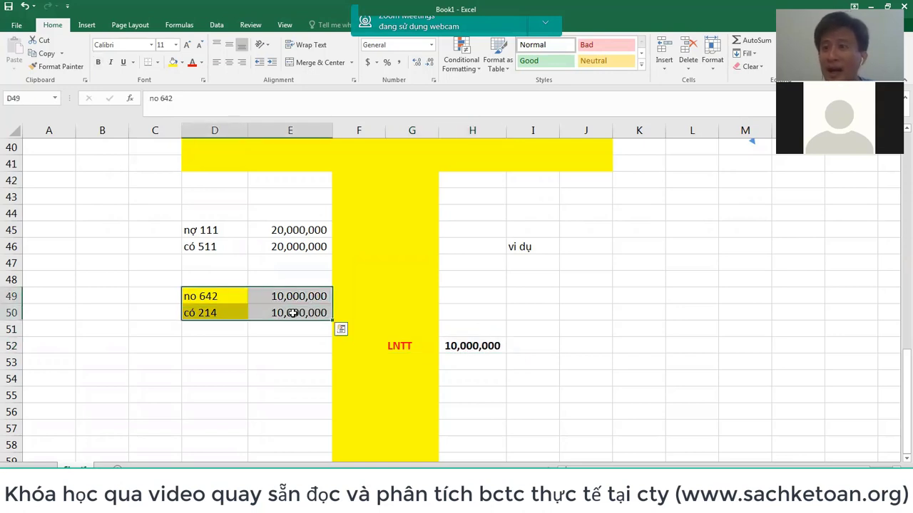
pyautogui.click(397, 359)
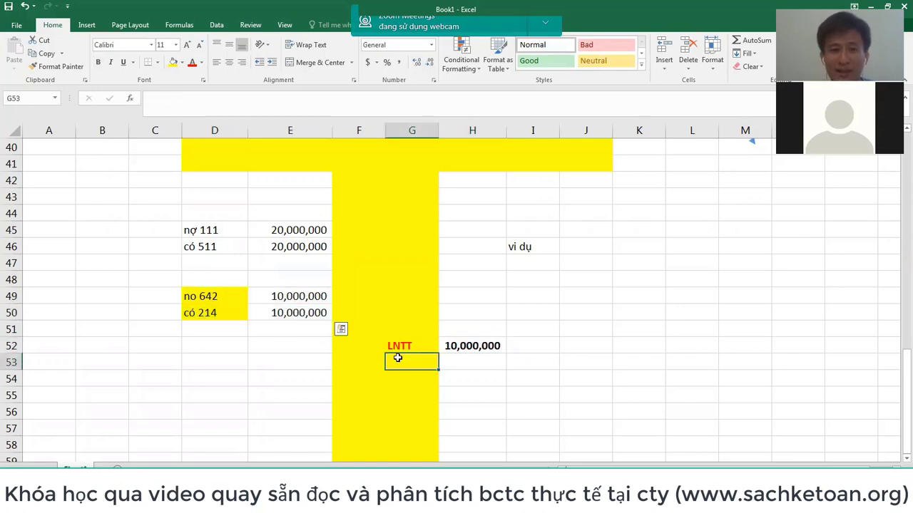
pyautogui.write('dieu chi')
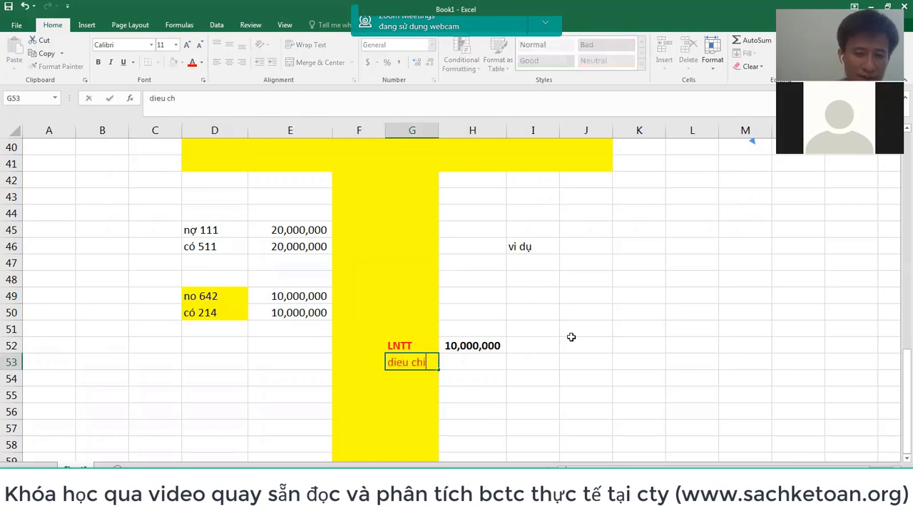
pyautogui.write('nh chi phi khau hao')
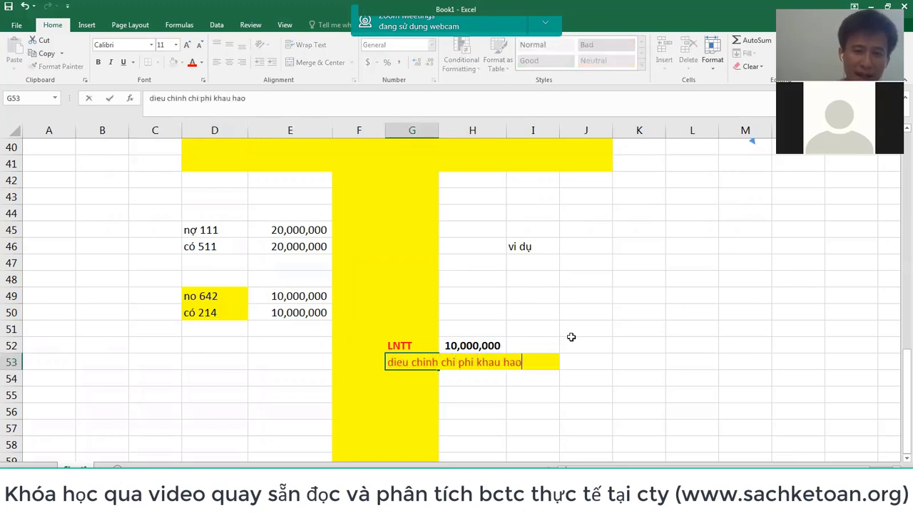
pyautogui.press('Return')
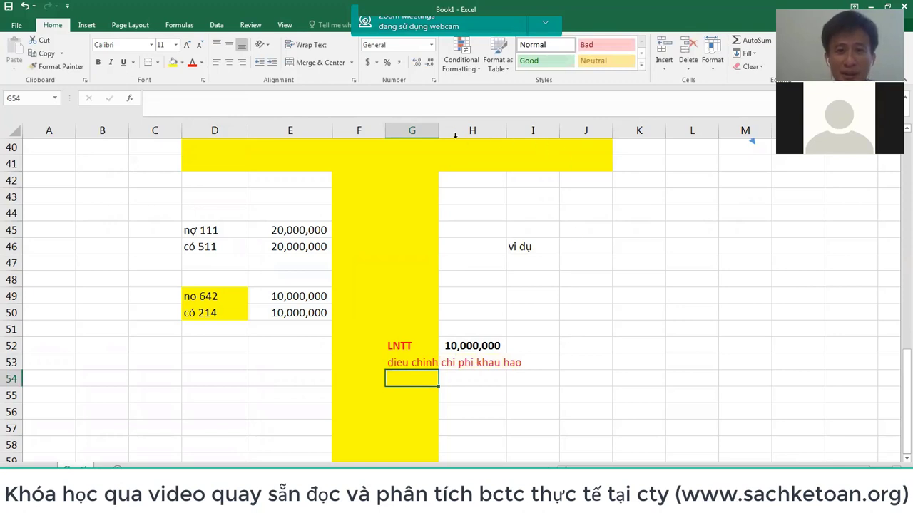
pyautogui.hotkey('alt', 'h')
pyautogui.press('o')
pyautogui.press('i')
# - Enter 10,000,000 in H53 as the depreciation adjustment beneath the LNTT amount
pyautogui.click(570, 369)
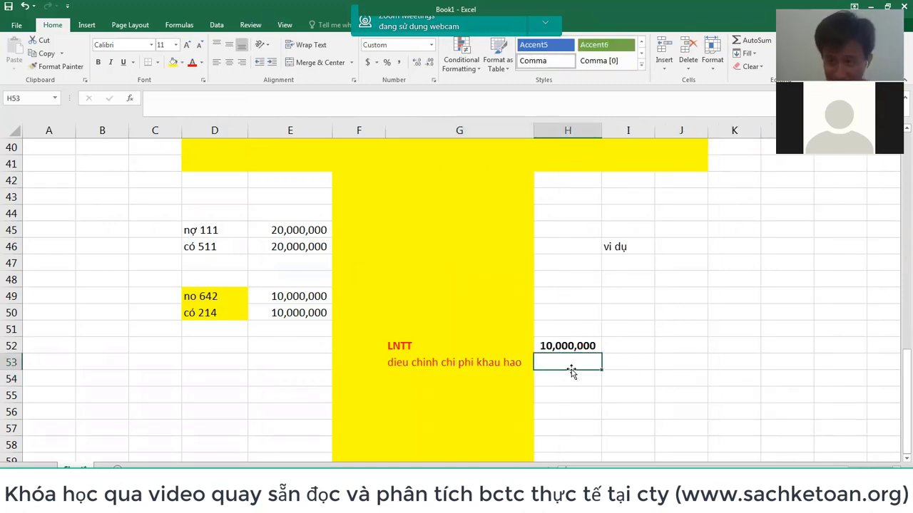
pyautogui.moveTo(402, 346); pyautogui.dragTo(590, 346)
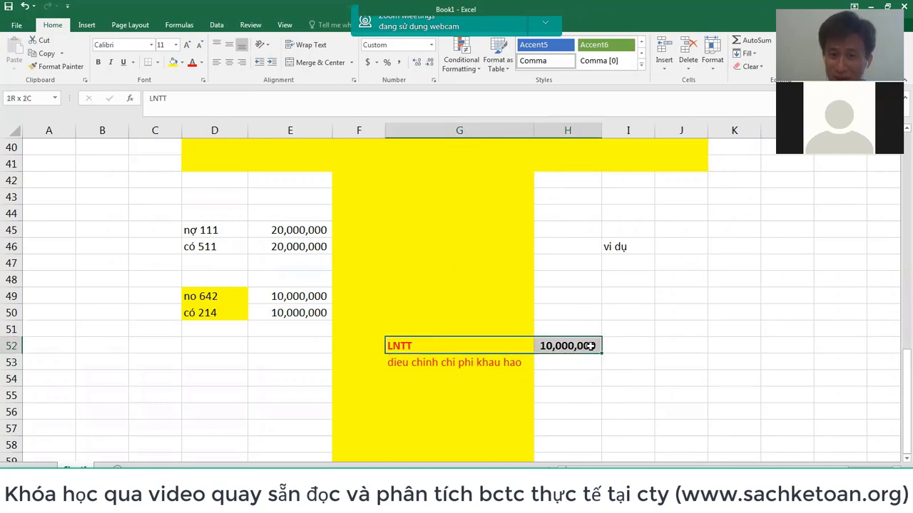
pyautogui.click(583, 369)
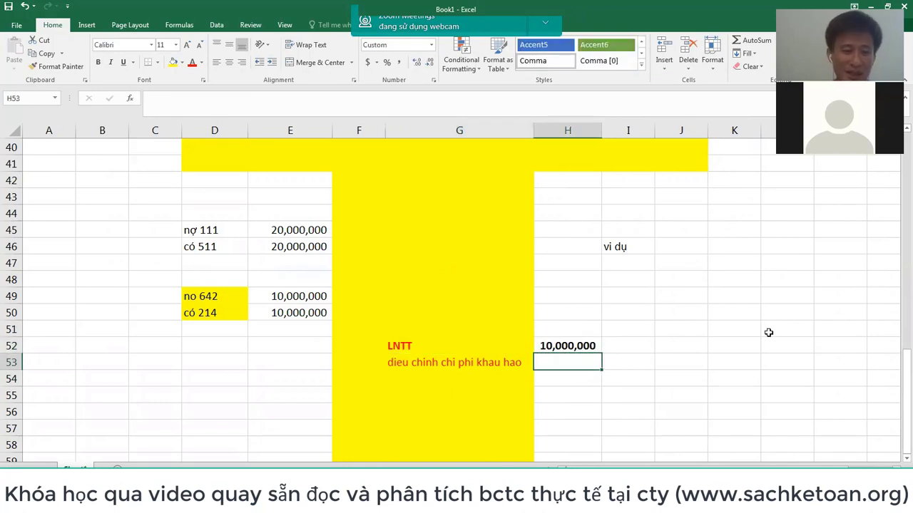
pyautogui.write('10000000')
pyautogui.press('Return')
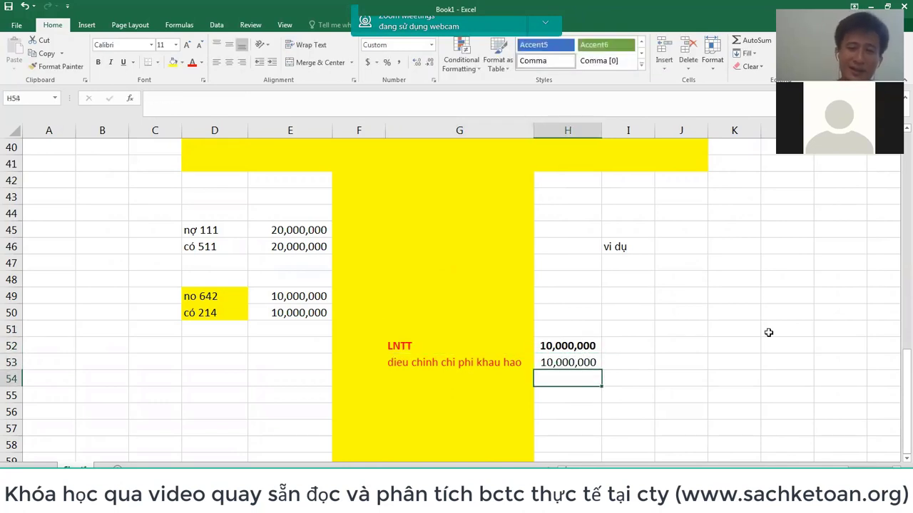
# - In HTKK's LCTTGT sheet, enter 10,000,000 as this year's Khấu hao TSCĐ và BĐSĐT, code 02
pyautogui.click(475, 503)
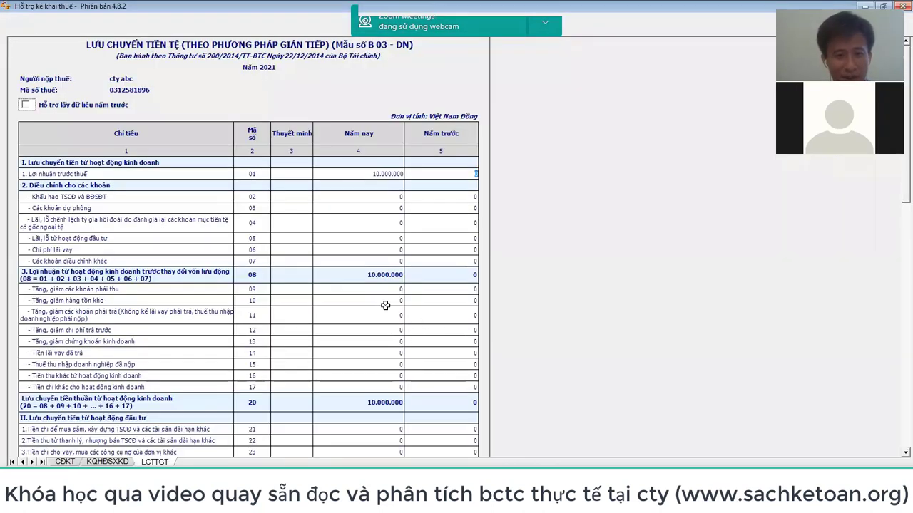
pyautogui.click(384, 196)
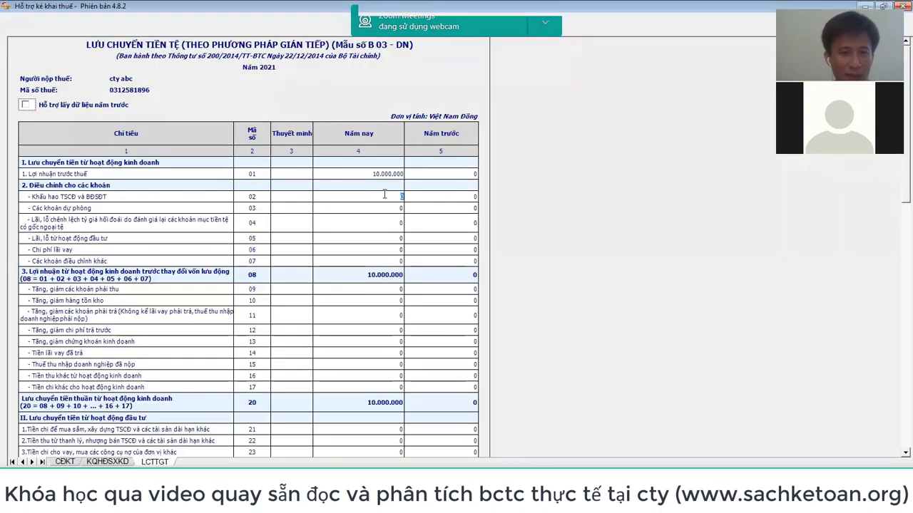
pyautogui.write('10000000')
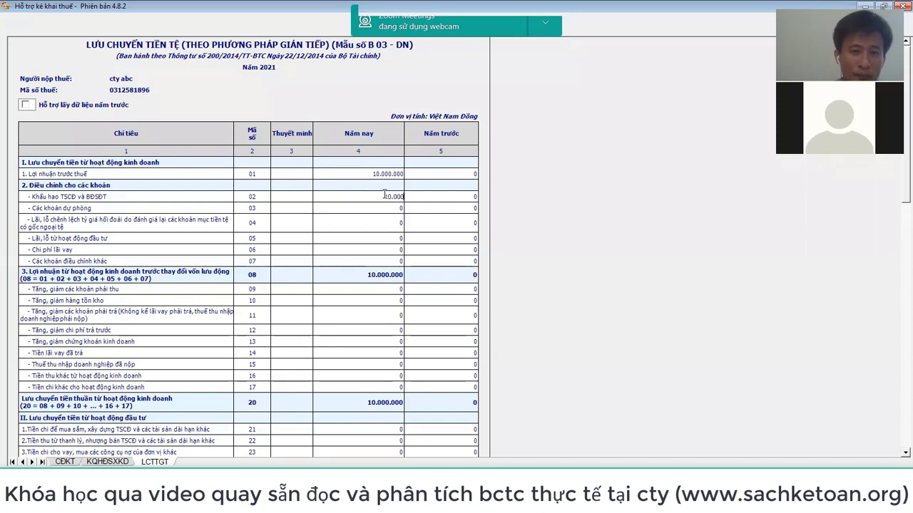
pyautogui.press('Tab')
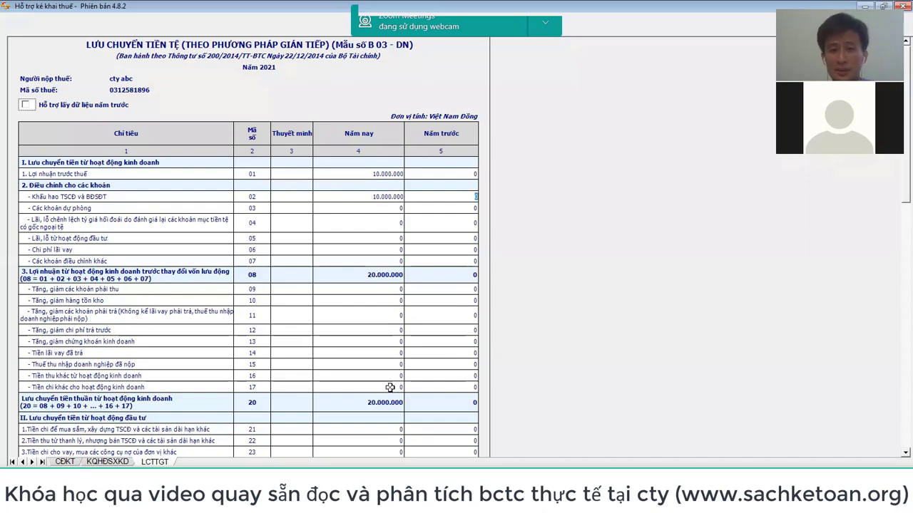
# - Examine how this year's profit before tax, code 01, relates to the receivables and inventory change lines, codes 09 and 10
pyautogui.hotkey('alt', 'Tab')
pyautogui.hotkey('alt', 'Tab')
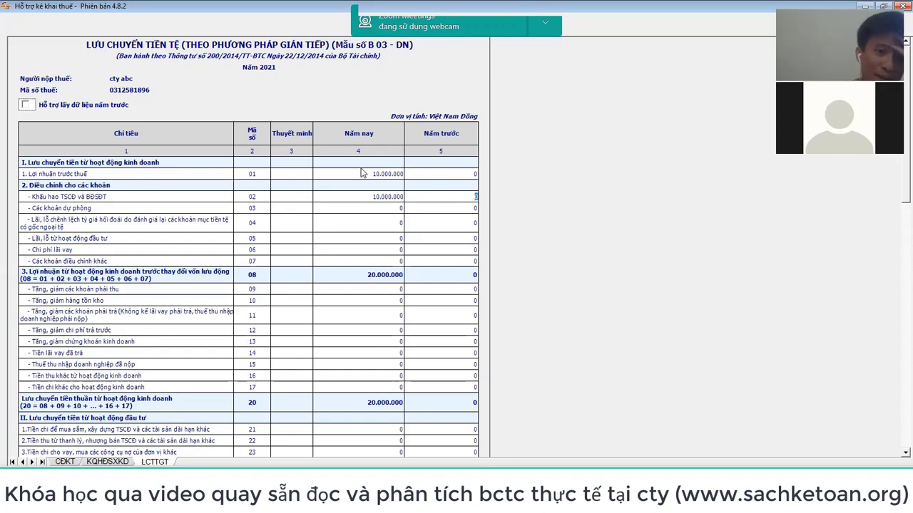
pyautogui.click(391, 174)
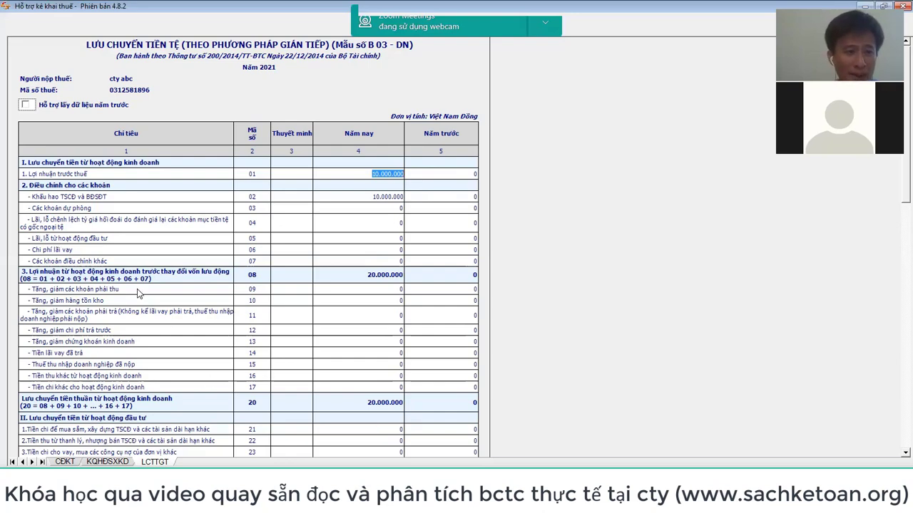
pyautogui.click(394, 291)
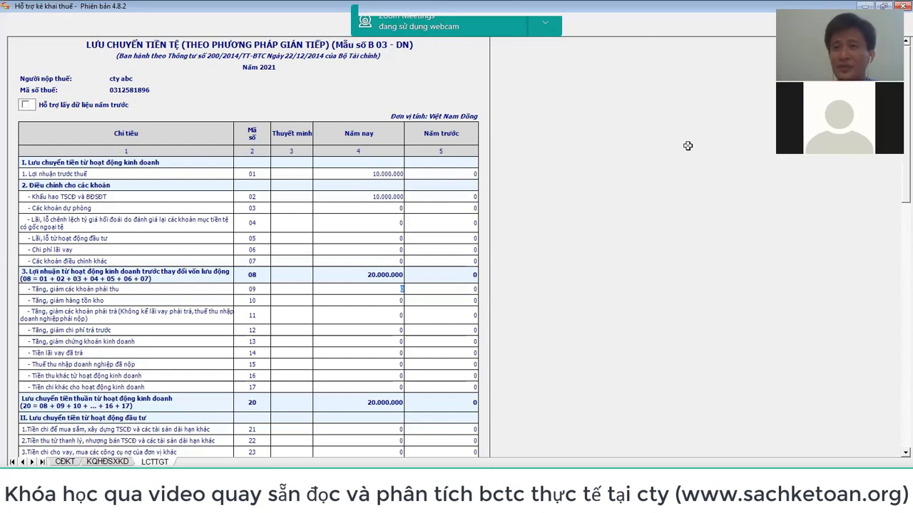
pyautogui.click(395, 173)
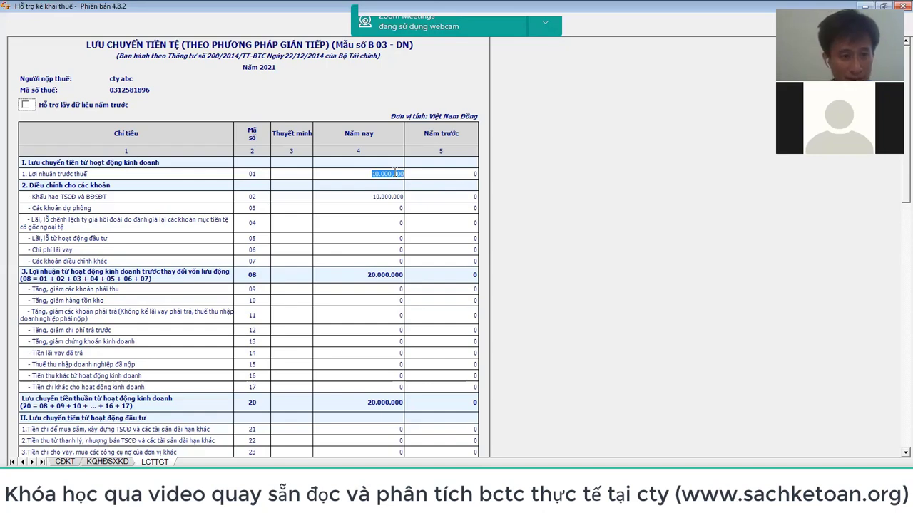
pyautogui.click(369, 288)
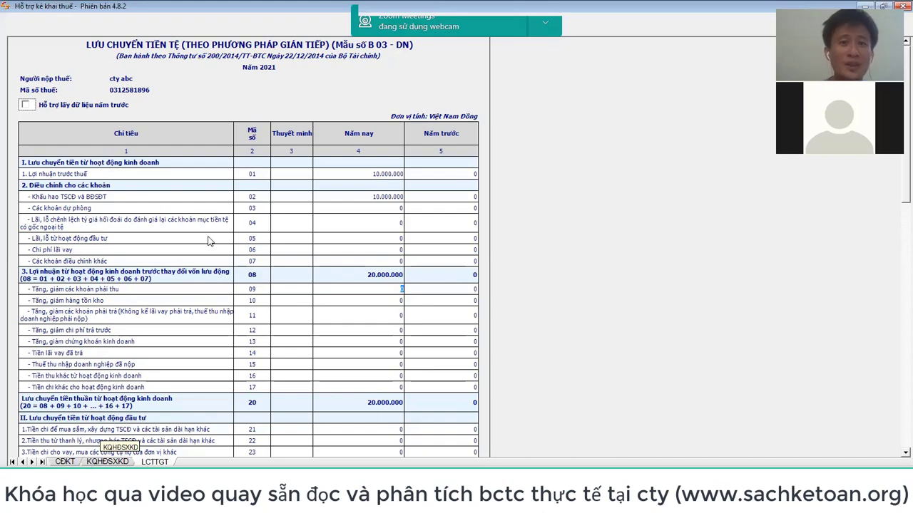
pyautogui.click(389, 173)
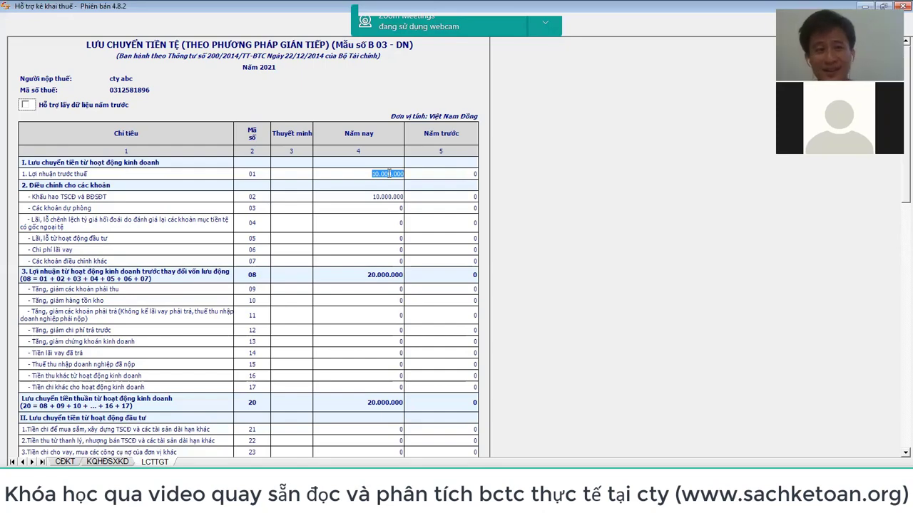
pyautogui.click(360, 300)
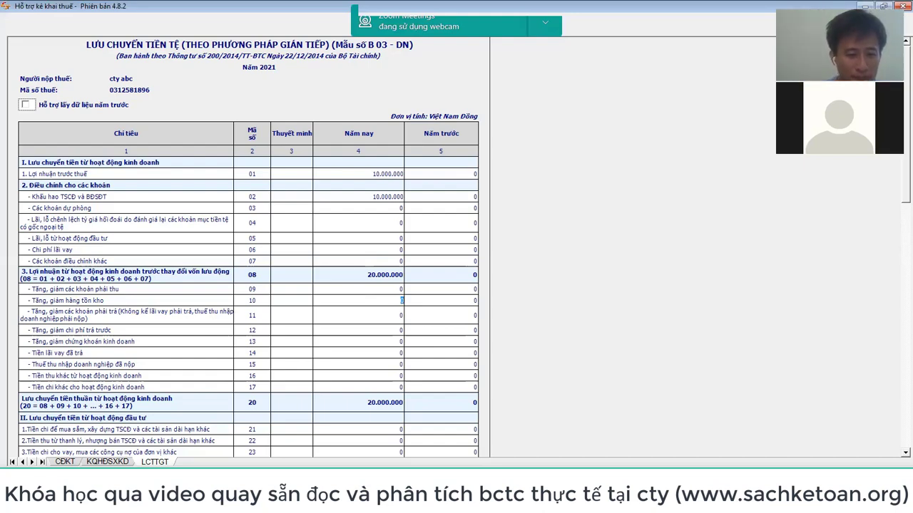
# - Switch to Book1 in Excel and enter "no 131" in D66, below the existing sale and depreciation example
pyautogui.click(297, 499)
pyautogui.click(236, 438)
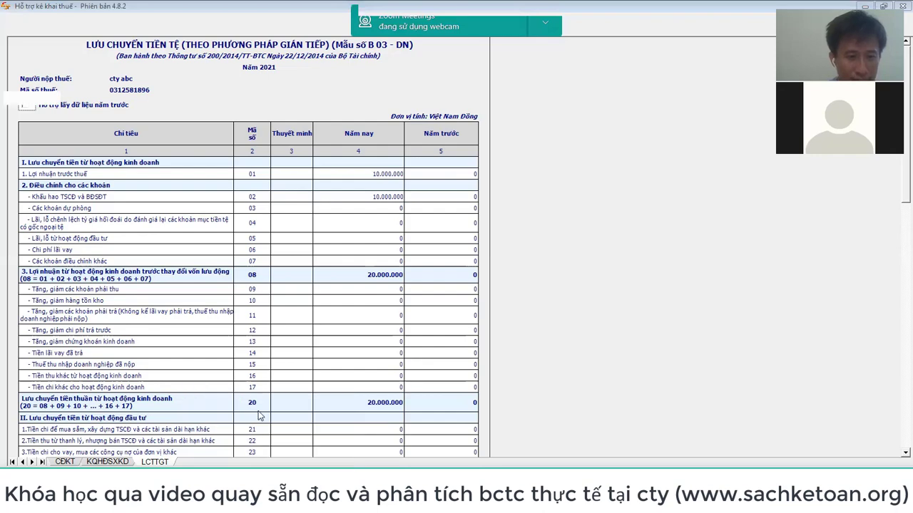
pyautogui.scroll(-5, 308, 346)
pyautogui.click(226, 334)
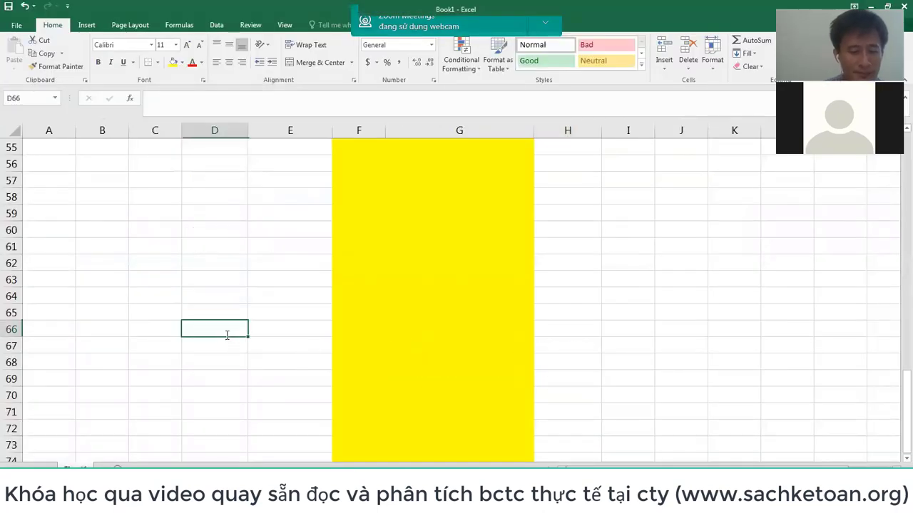
pyautogui.write('no 131')
pyautogui.press('Return')
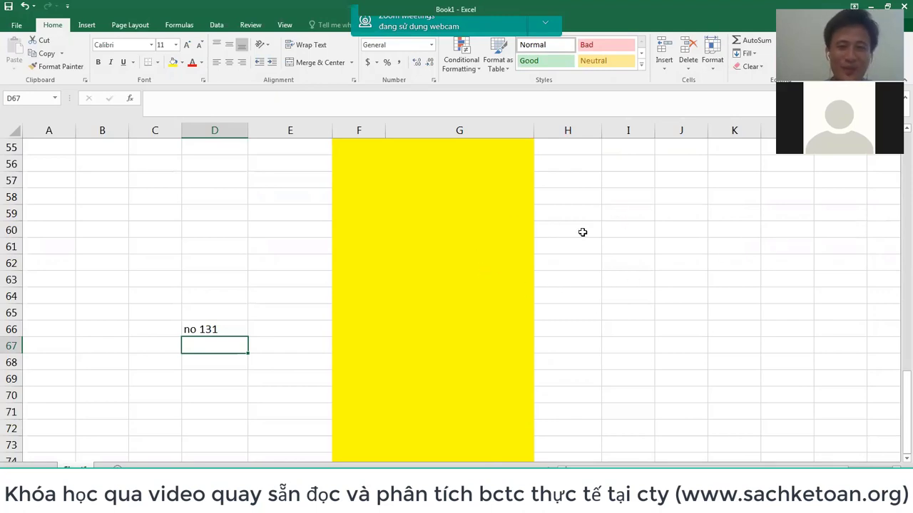
pyautogui.click(450, 235)
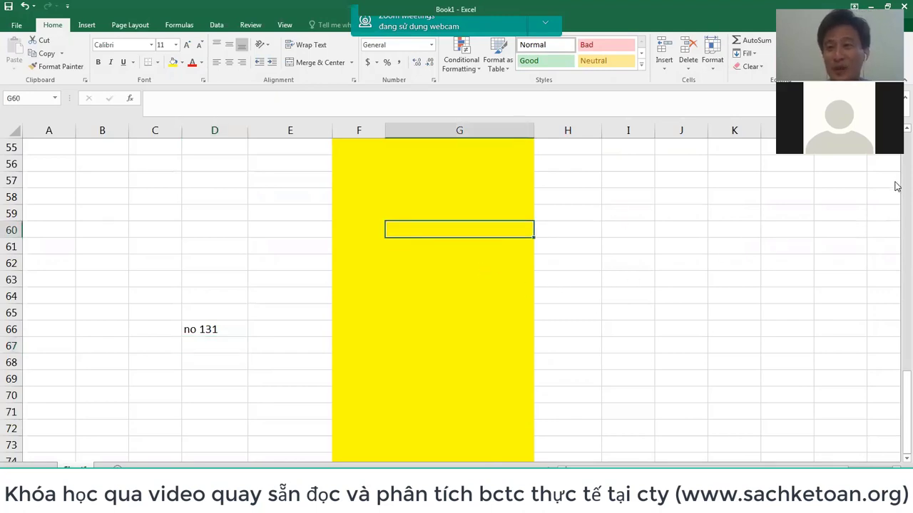
# - In Book1, change the debit account of the 20,000,000 sale entry in D45 to nợ 131
pyautogui.click(297, 503)
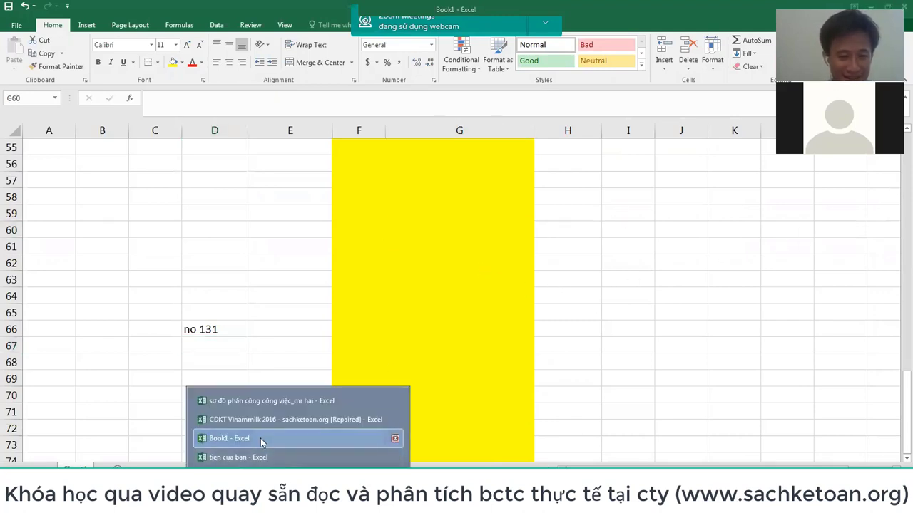
pyautogui.click(261, 438)
pyautogui.scroll(9, 337, 379)
pyautogui.scroll(-3, 337, 380)
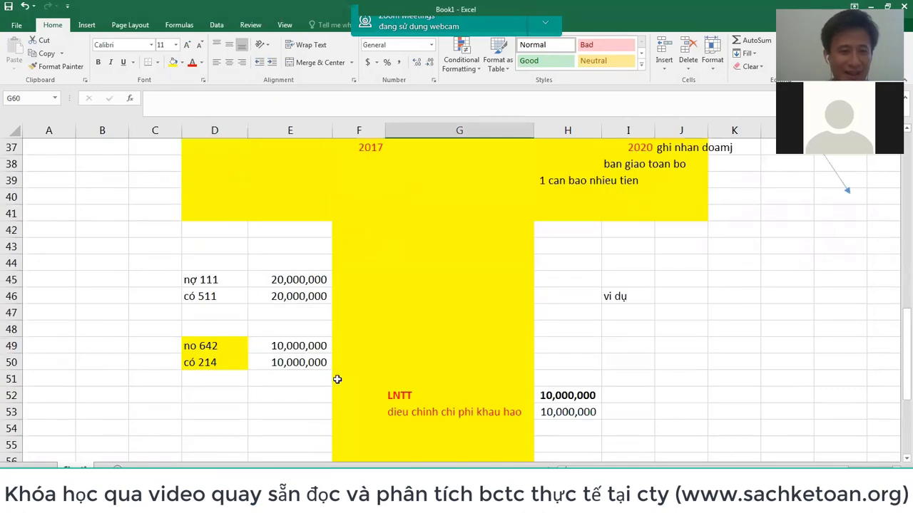
pyautogui.scroll(1, 335, 381)
pyautogui.click(226, 328)
pyautogui.doubleClick(226, 328)
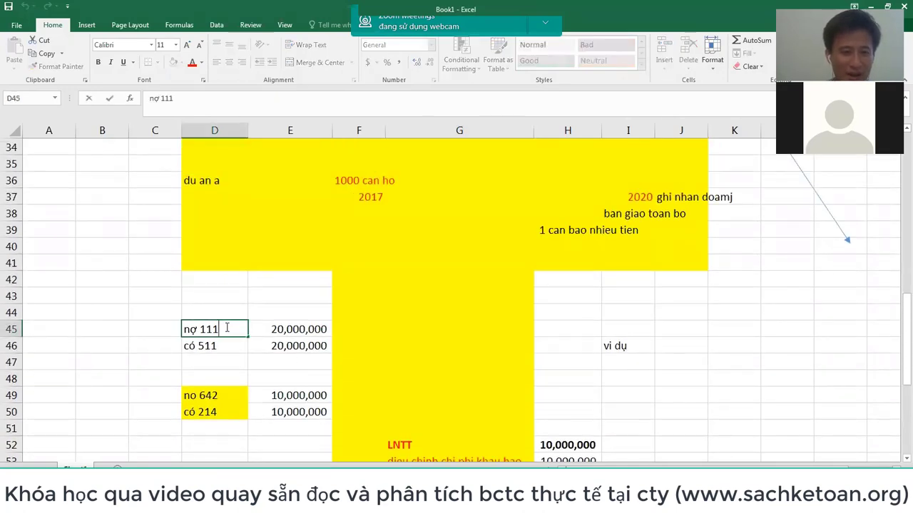
pyautogui.press('BackSpace')
pyautogui.press('BackSpace')
pyautogui.write('31')
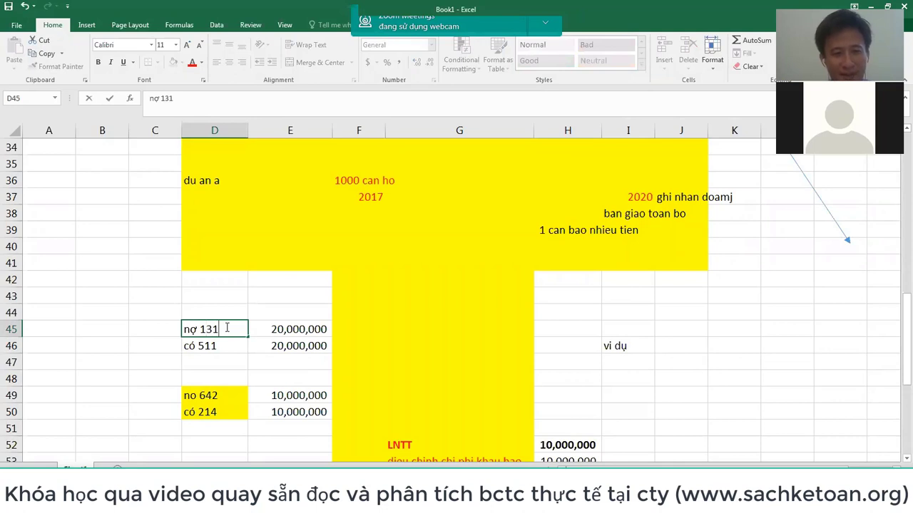
pyautogui.press('Return')
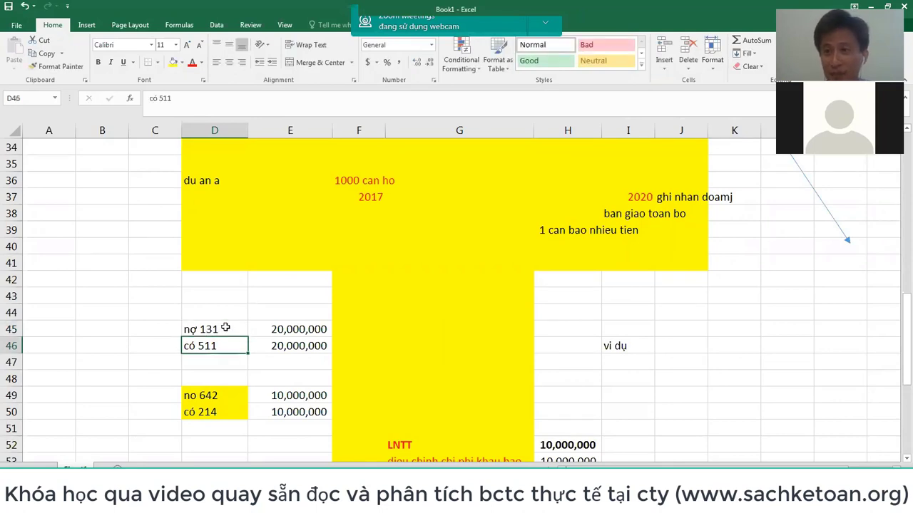
# - Enter the label LNTT in G41, above the sale and depreciation entries
pyautogui.click(277, 316)
pyautogui.click(392, 264)
pyautogui.write('LNTT')
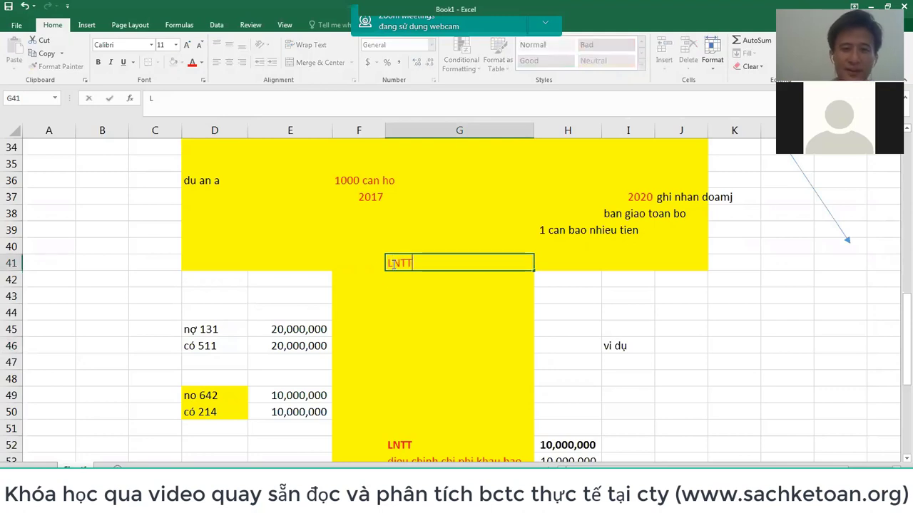
pyautogui.press('Return')
pyautogui.click(391, 264)
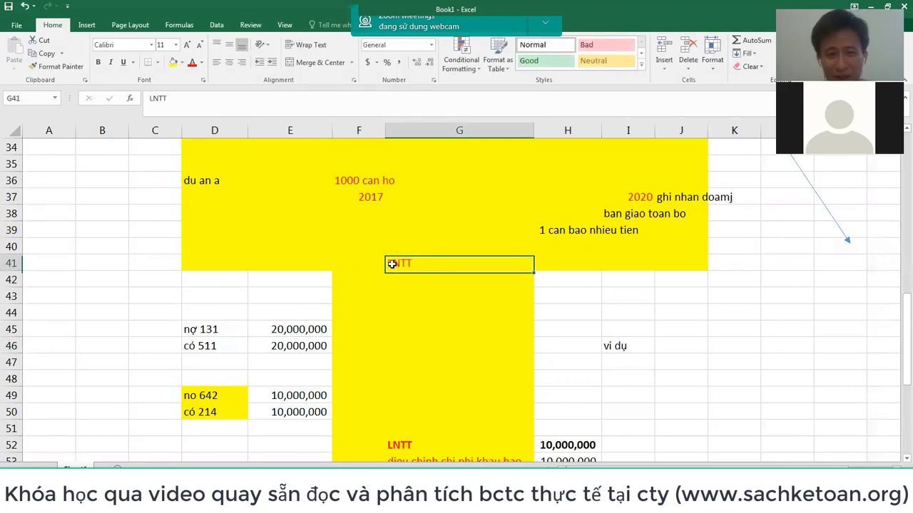
# - Enter DOANH THU in H41 and CHI P HÍ in I41, beside the LNTT label
pyautogui.click(571, 258)
pyautogui.write('DOANH THU')
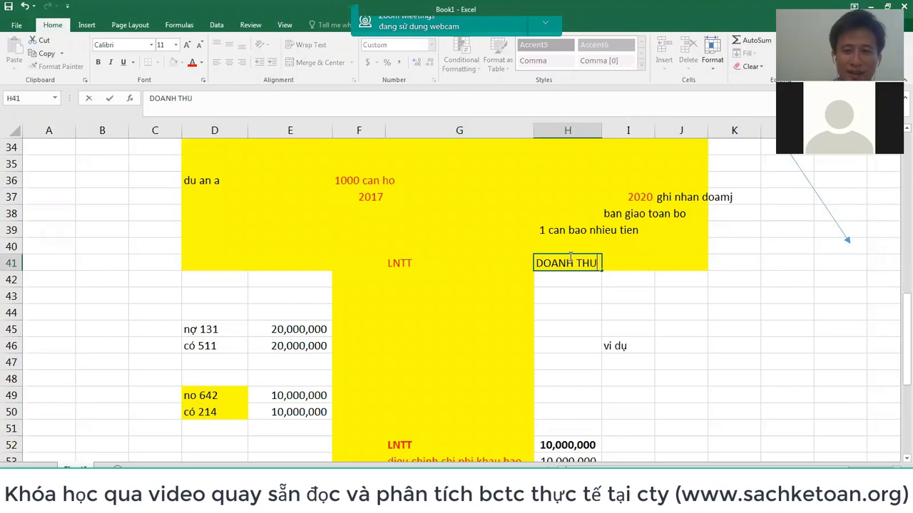
pyautogui.press('Tab')
pyautogui.write('CHI P HÍ')
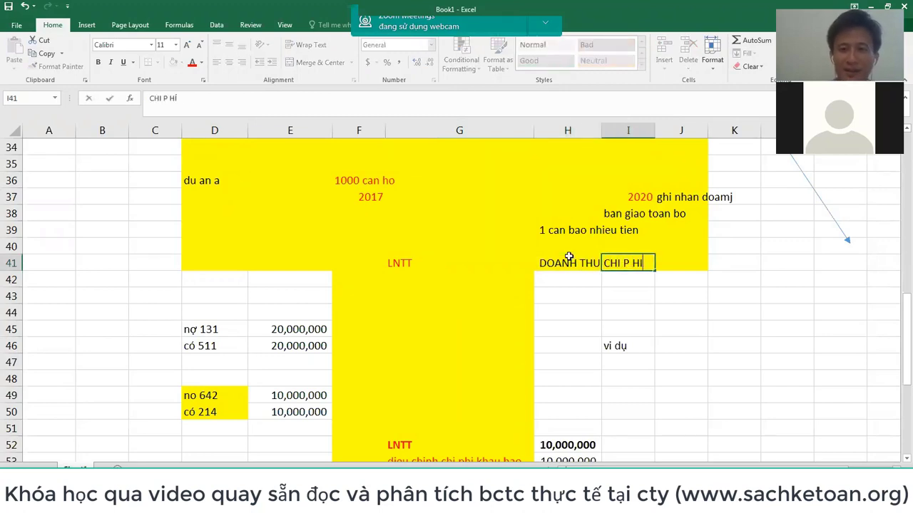
pyautogui.press('Return')
pyautogui.click(568, 258)
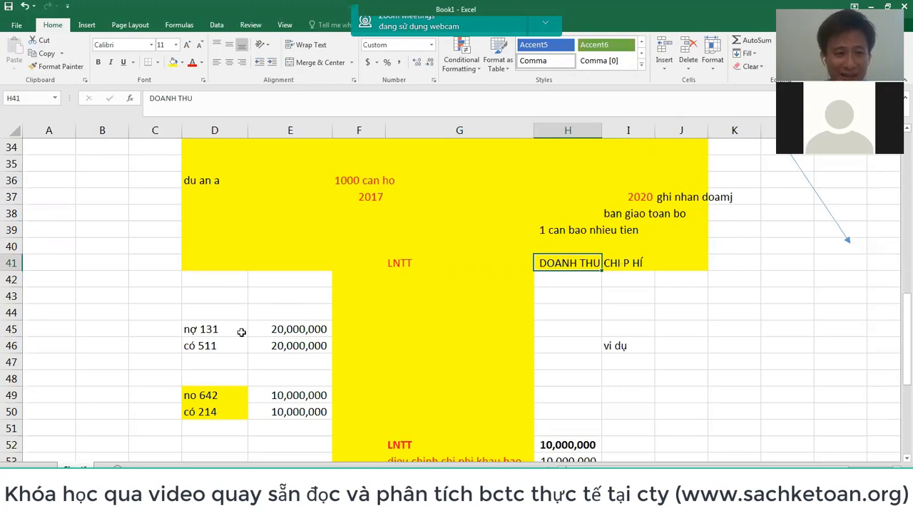
# - Fill the nợ 131 / có 511 sale entry in D45:E46 with yellow
pyautogui.moveTo(213, 333); pyautogui.dragTo(311, 347)
pyautogui.click(175, 63)
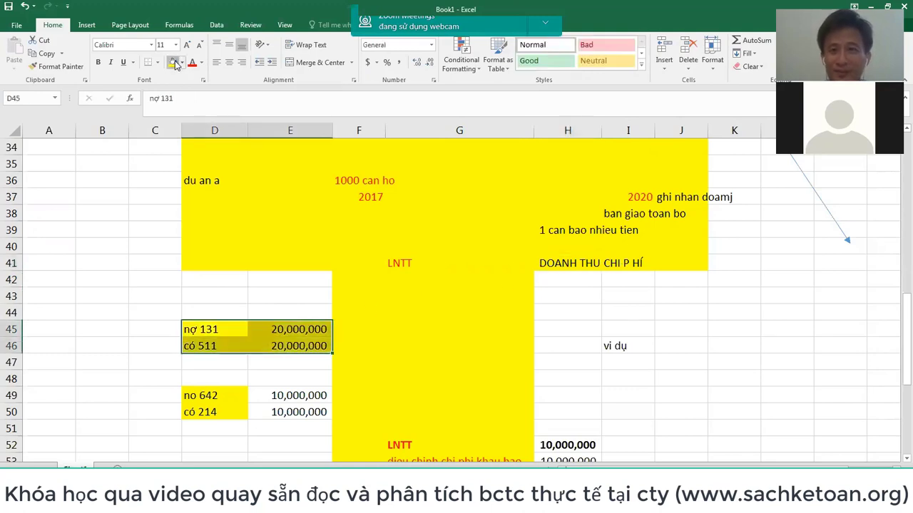
pyautogui.click(625, 263)
pyautogui.moveTo(209, 396); pyautogui.dragTo(316, 407)
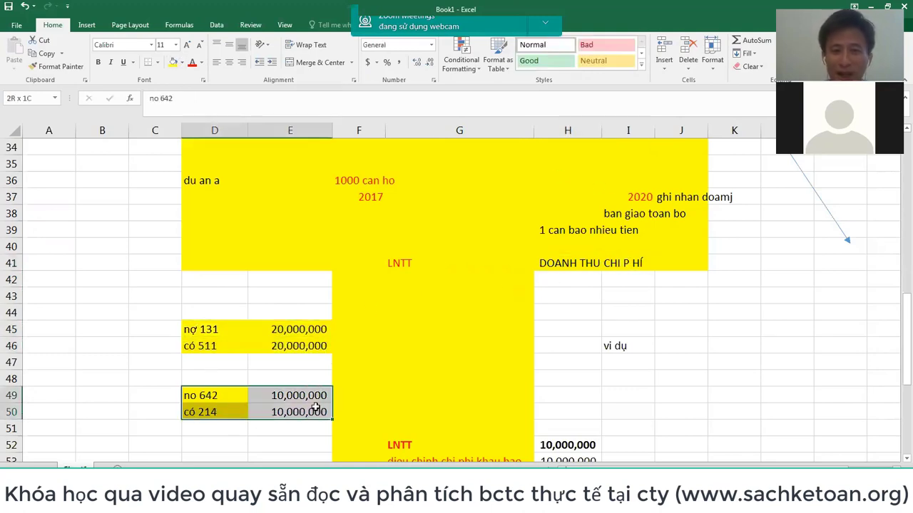
pyautogui.click(581, 262)
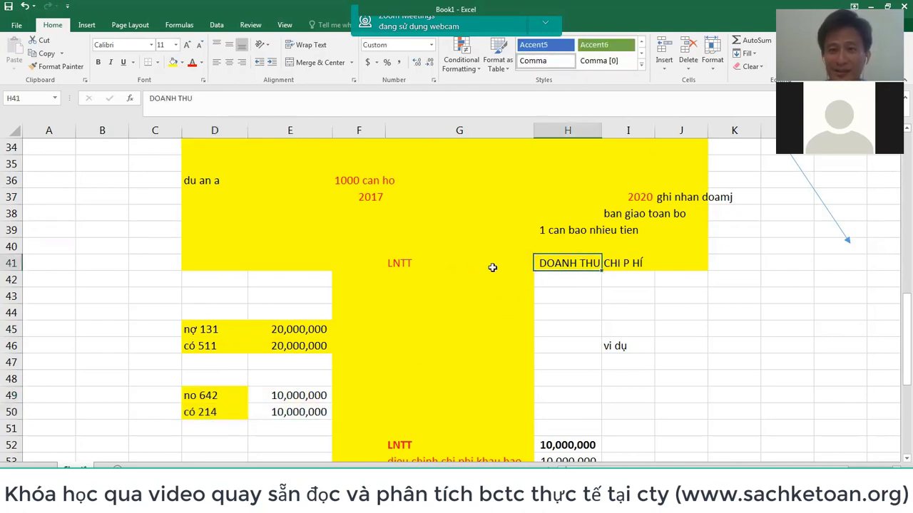
# - Make the LNTT label in G41 bold
pyautogui.click(399, 265)
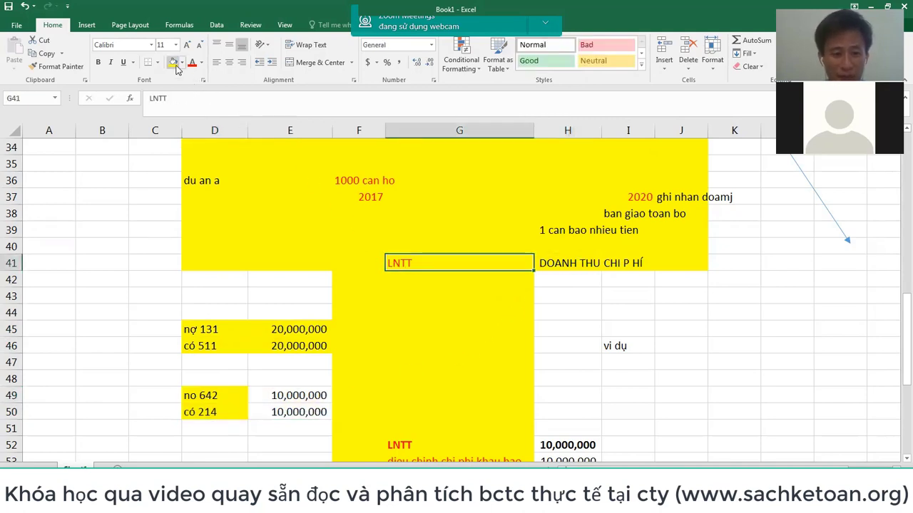
pyautogui.hotkey('ctrl', 'b')
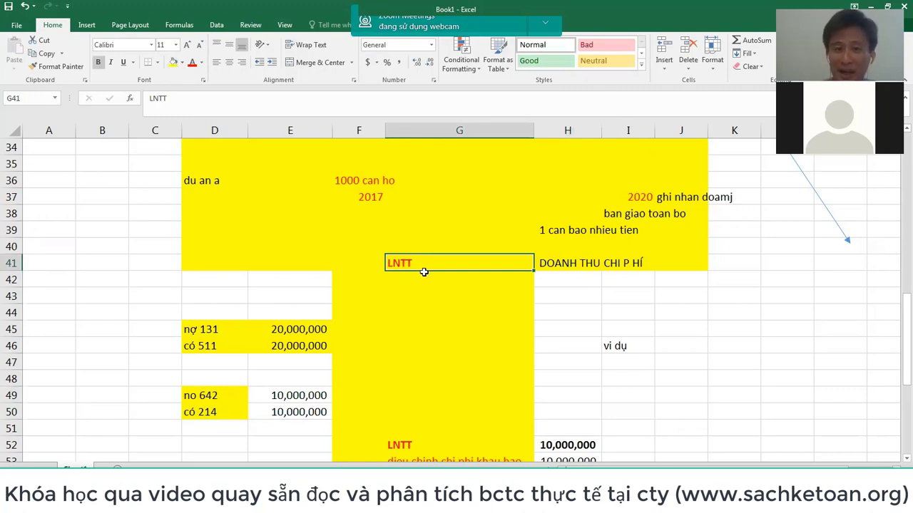
pyautogui.moveTo(570, 262); pyautogui.dragTo(631, 264)
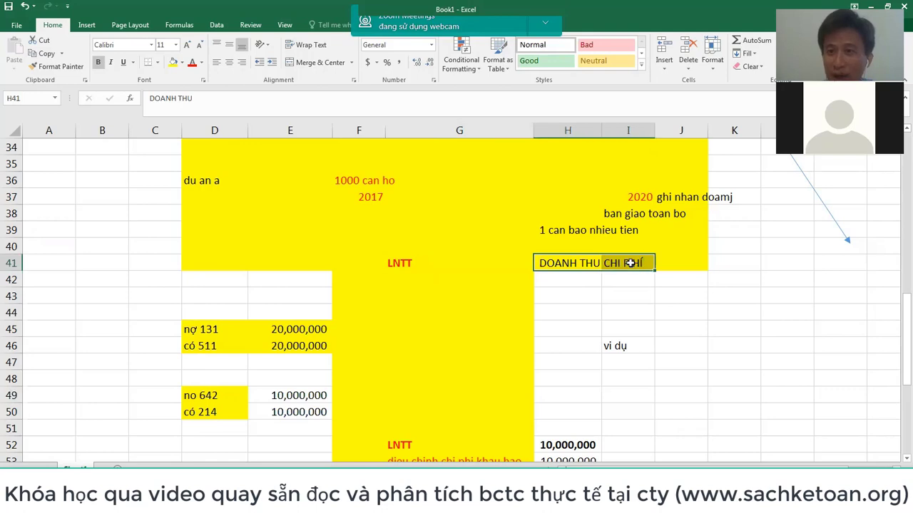
# - Enter QUY RA THANH TIỀN TUOI in K41, on the same row as LNTT, revenue and expenses
pyautogui.click(734, 264)
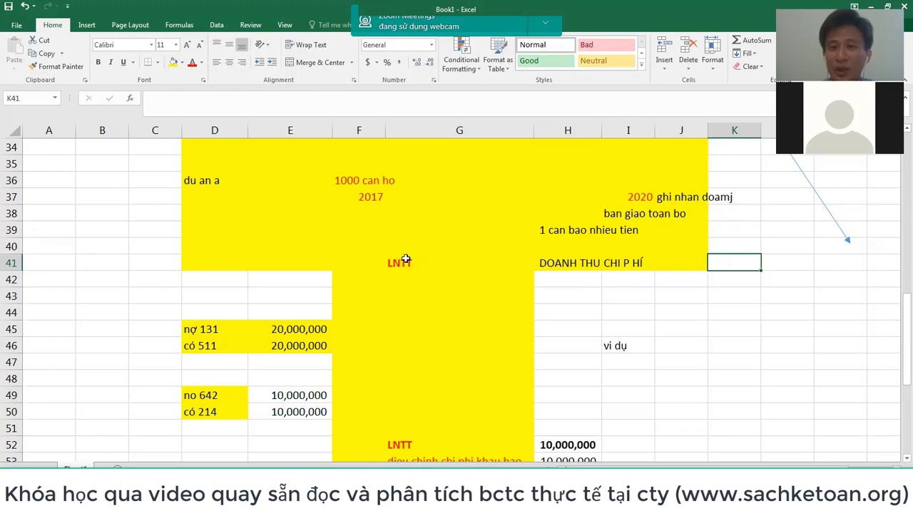
pyautogui.write('QUY RA')
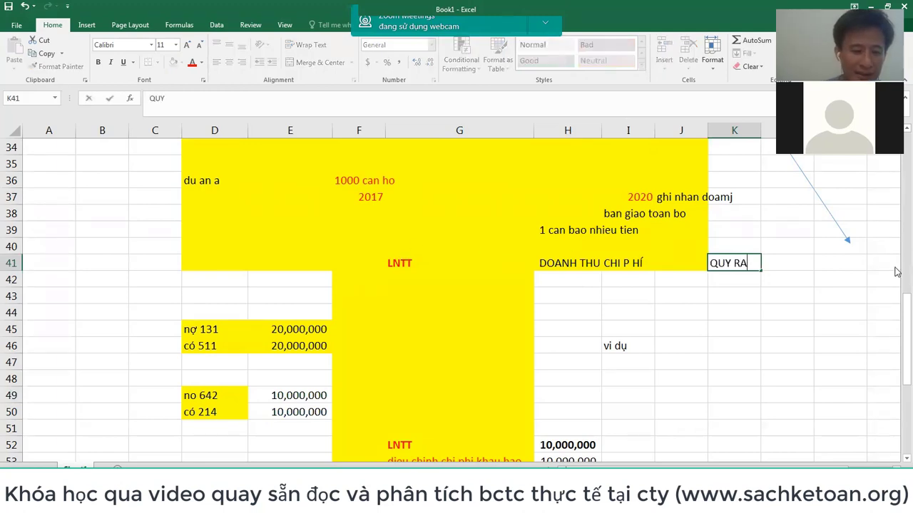
pyautogui.write(' THANH TIỀN TUOI')
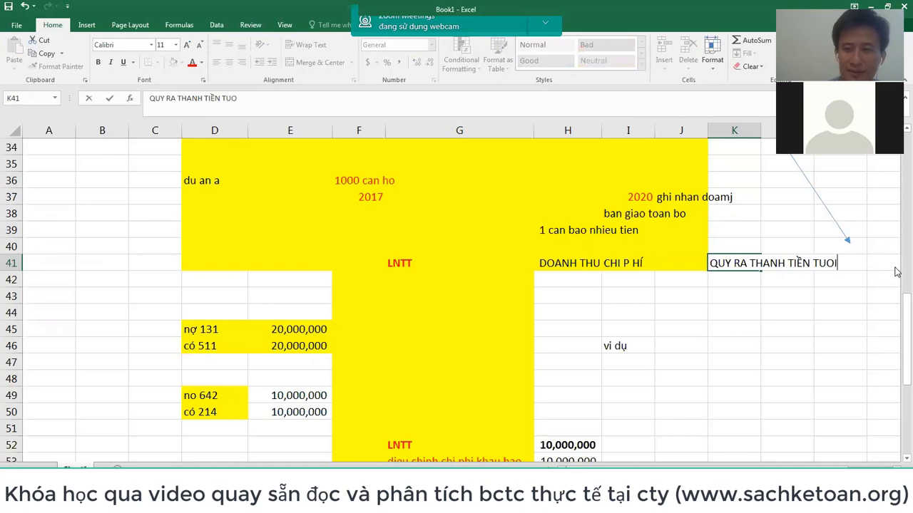
pyautogui.press('Return')
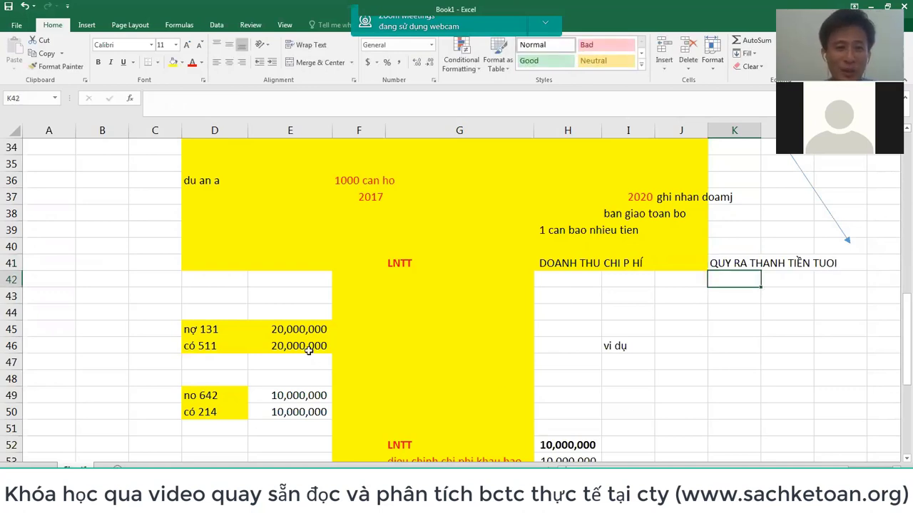
# - Examine how the DOANH THU and CHI P HÍ items in H41:I41 relate to LNTT and the conversion to cash
pyautogui.click(223, 335)
pyautogui.click(756, 275)
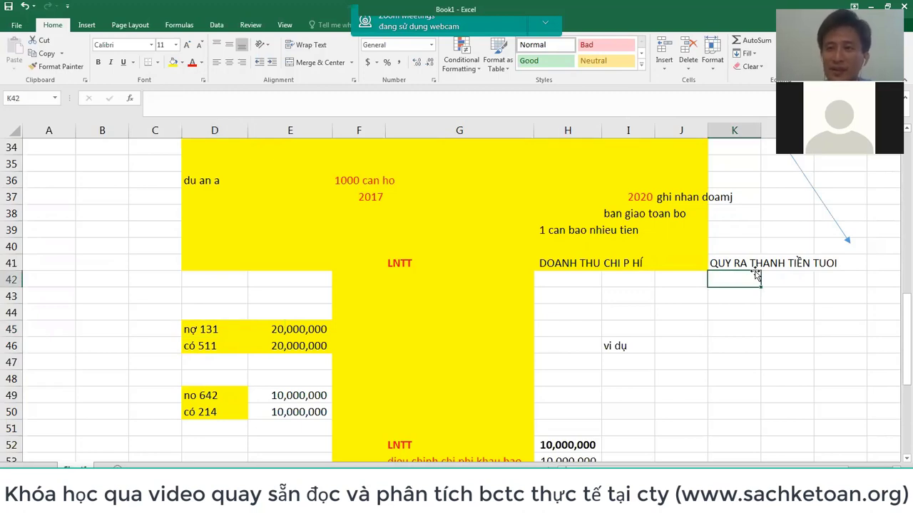
pyautogui.click(576, 264)
pyautogui.click(622, 265)
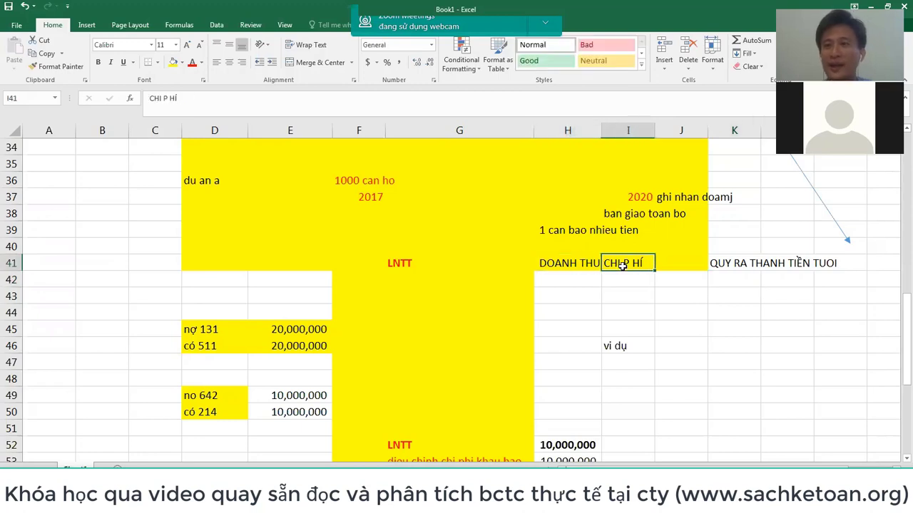
pyautogui.click(574, 261)
pyautogui.click(636, 261)
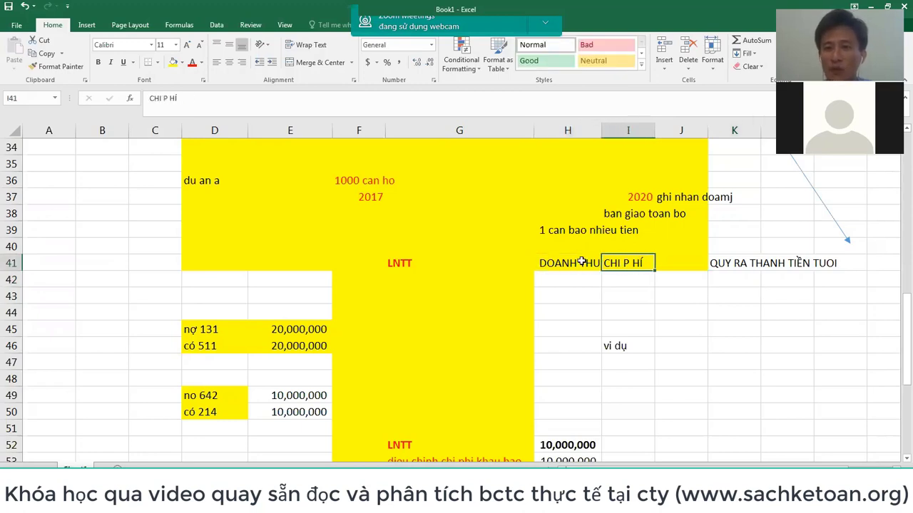
pyautogui.click(582, 262)
pyautogui.click(640, 263)
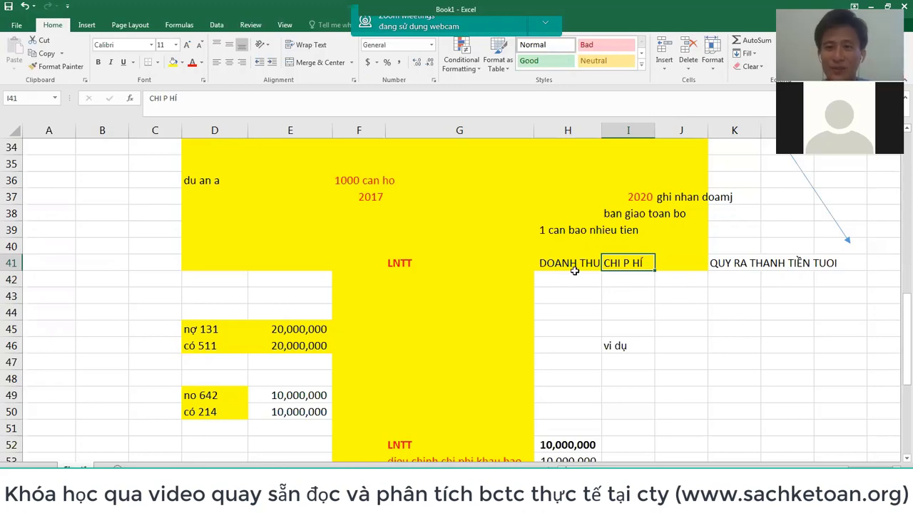
pyautogui.moveTo(574, 265); pyautogui.dragTo(612, 266)
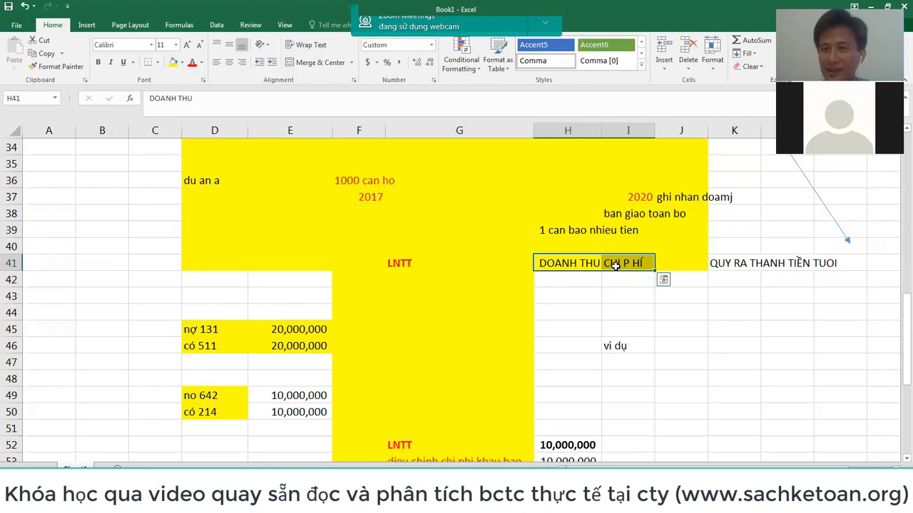
pyautogui.click(579, 262)
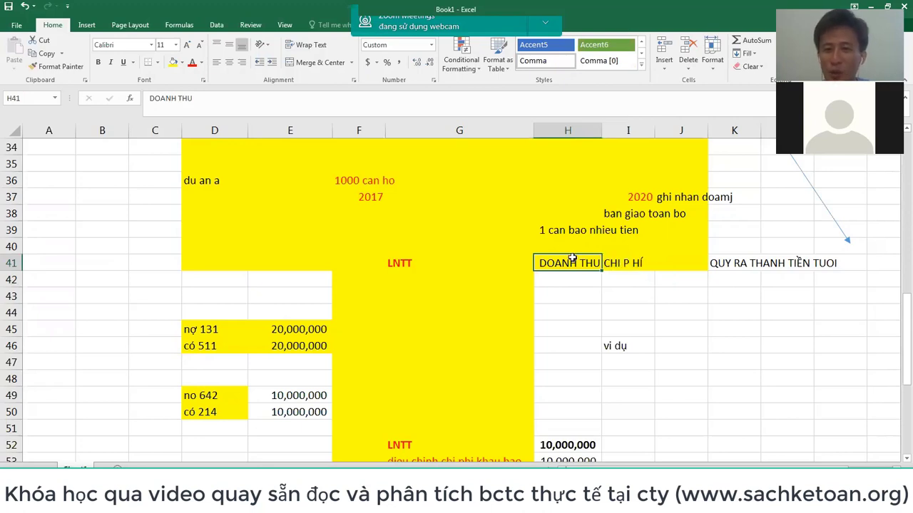
pyautogui.click(618, 266)
pyautogui.click(579, 262)
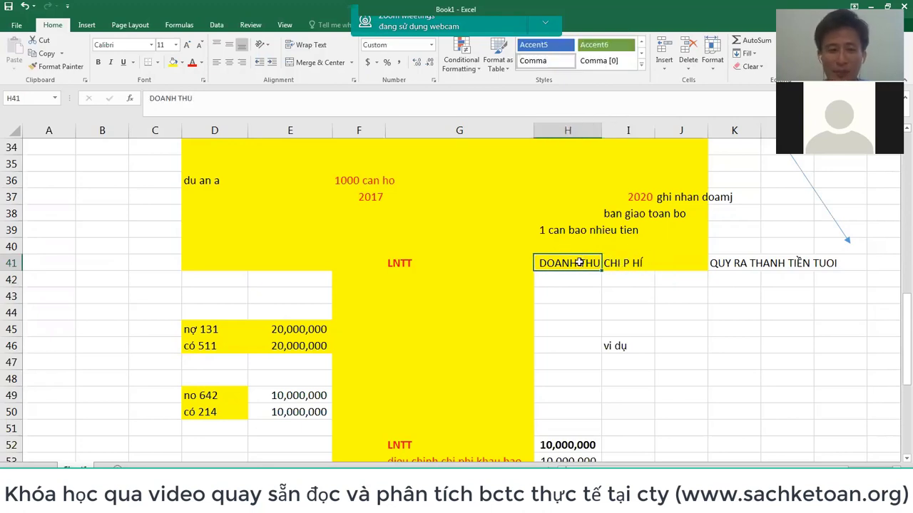
pyautogui.keyDown('ctrl'); pyautogui.click(626, 263); pyautogui.keyUp('ctrl')
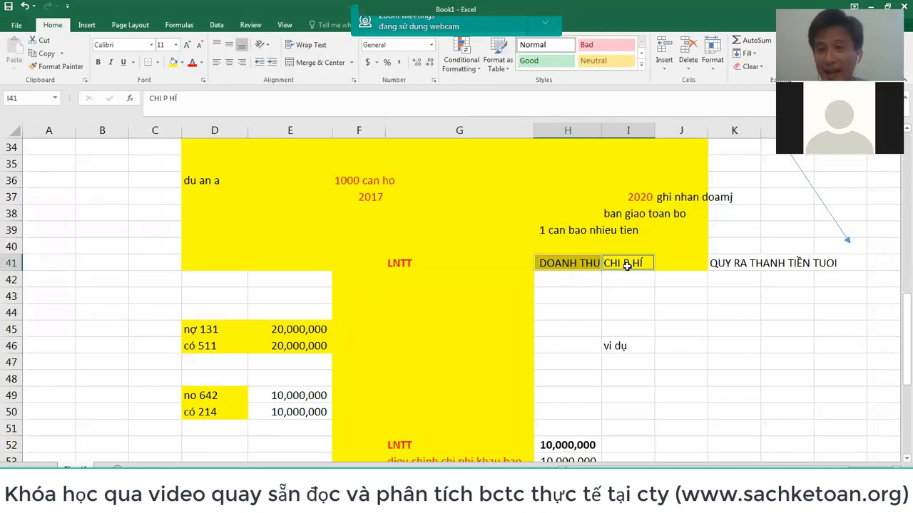
pyautogui.click(405, 264)
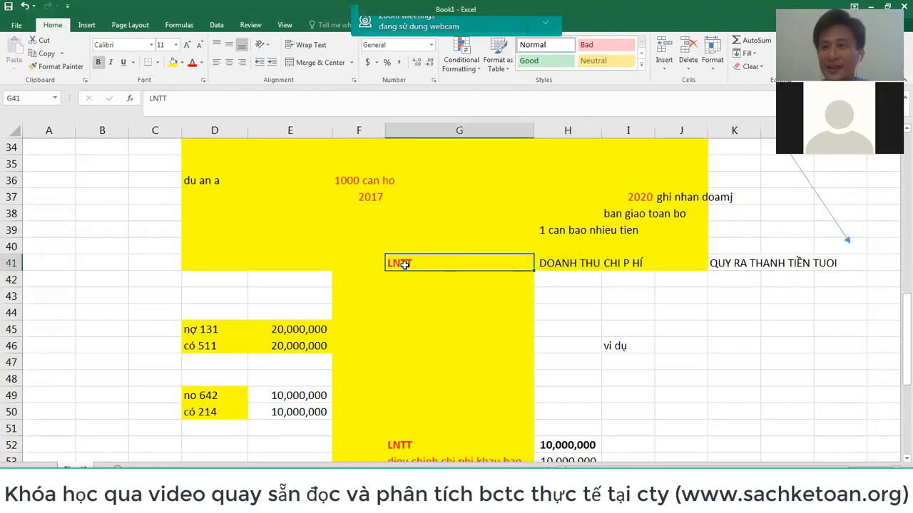
# - Format the QUY RA THANH TIỀN TUOI label in K41 as bold red text
pyautogui.click(746, 264)
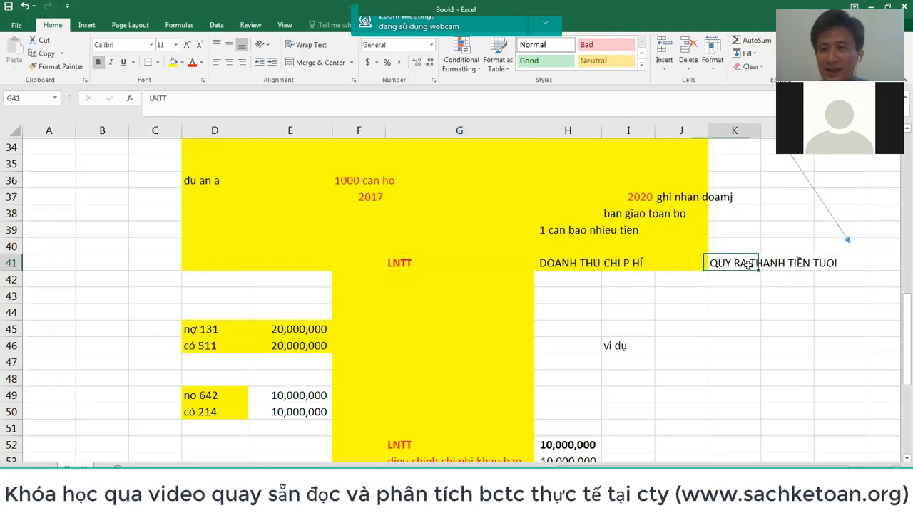
pyautogui.click(191, 63)
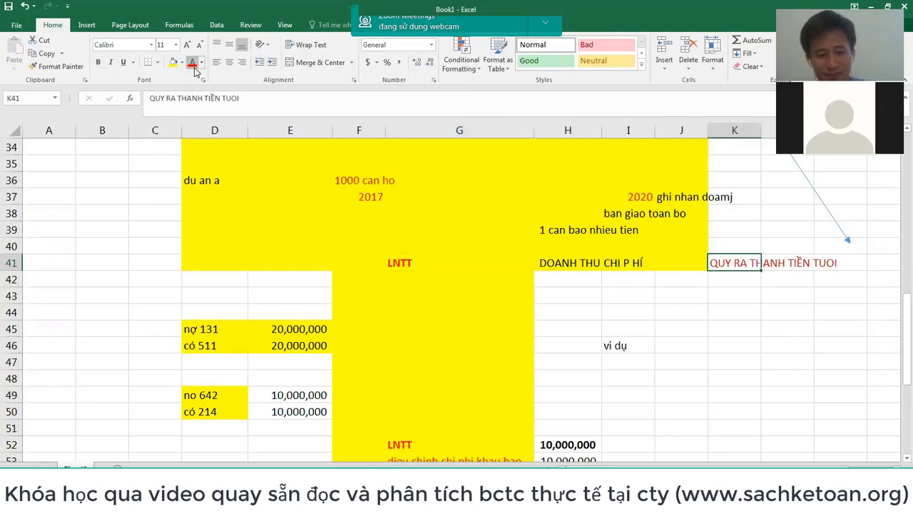
pyautogui.hotkey('ctrl', 'b')
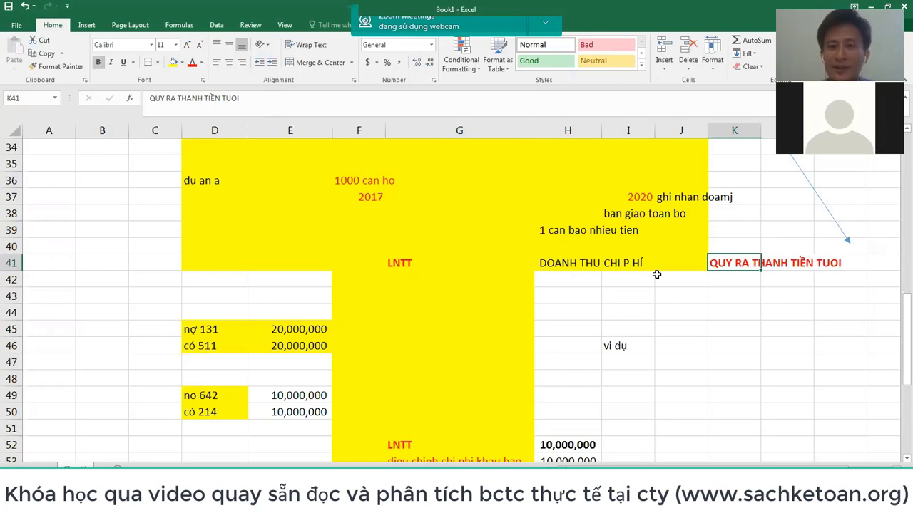
# - Colour the nợ 131 text in D45 red
pyautogui.click(574, 264)
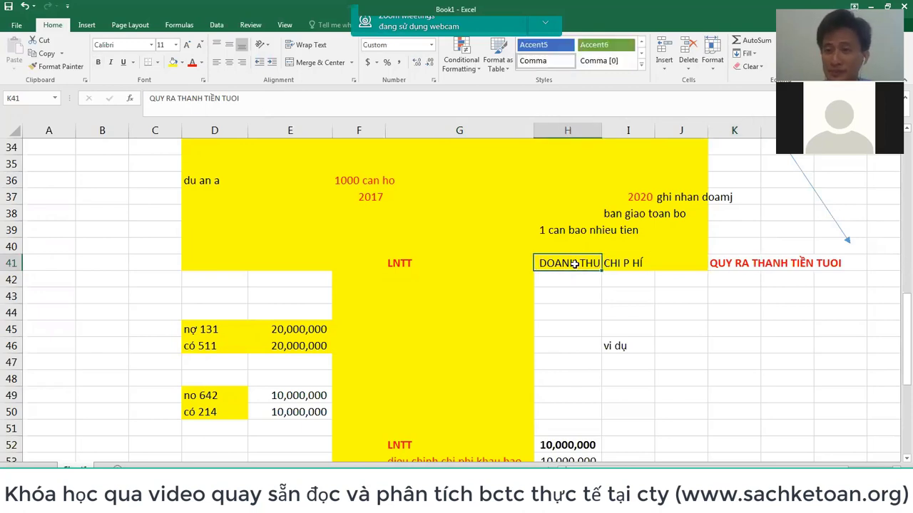
pyautogui.click(214, 329)
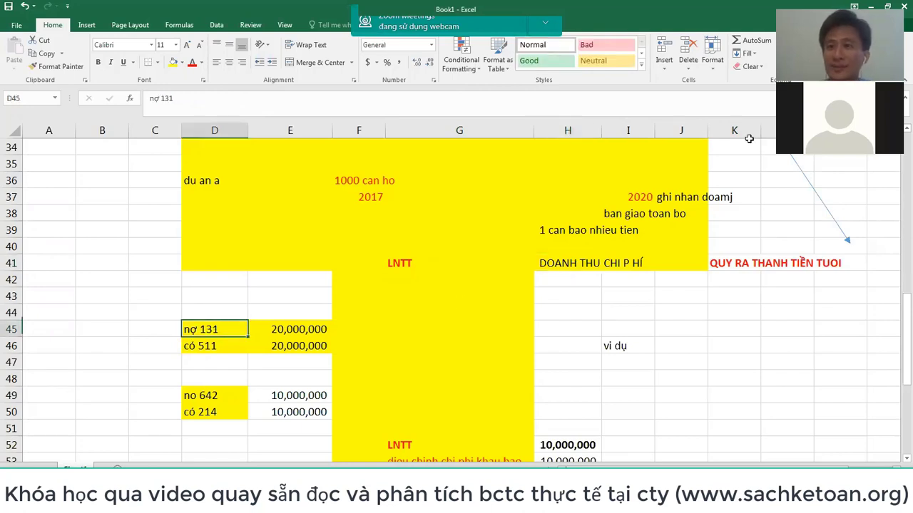
pyautogui.click(192, 63)
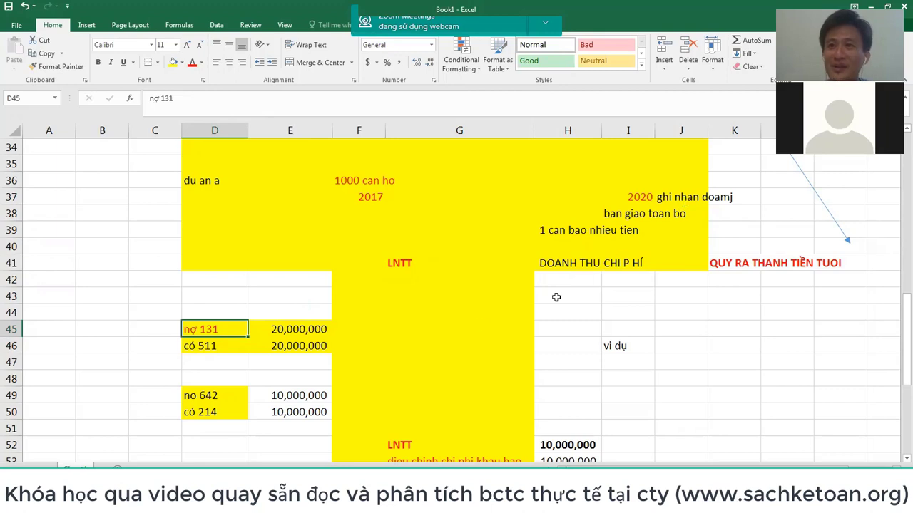
# - Examine how the nợ 131 / có 511 and no 642 / có 214 entries relate to LNTT, revenue and the H52 formula
pyautogui.moveTo(227, 328); pyautogui.dragTo(227, 353)
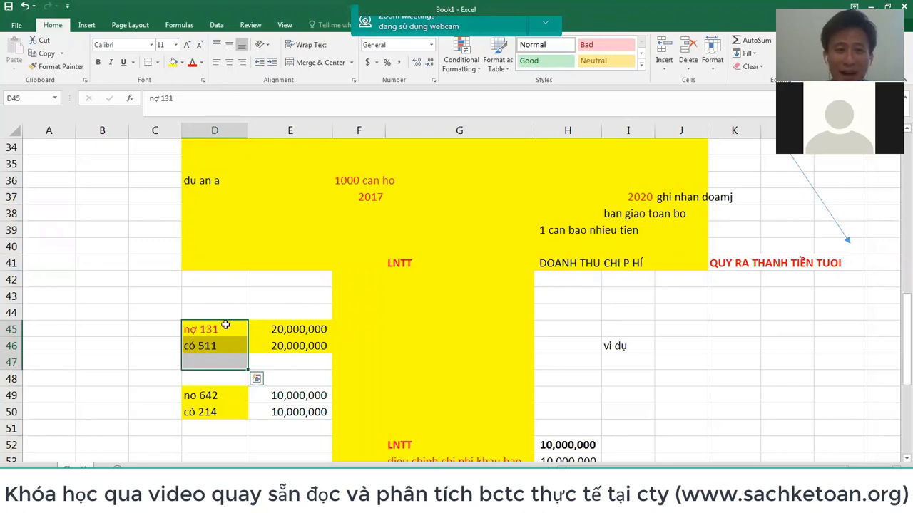
pyautogui.moveTo(225, 326); pyautogui.dragTo(229, 342)
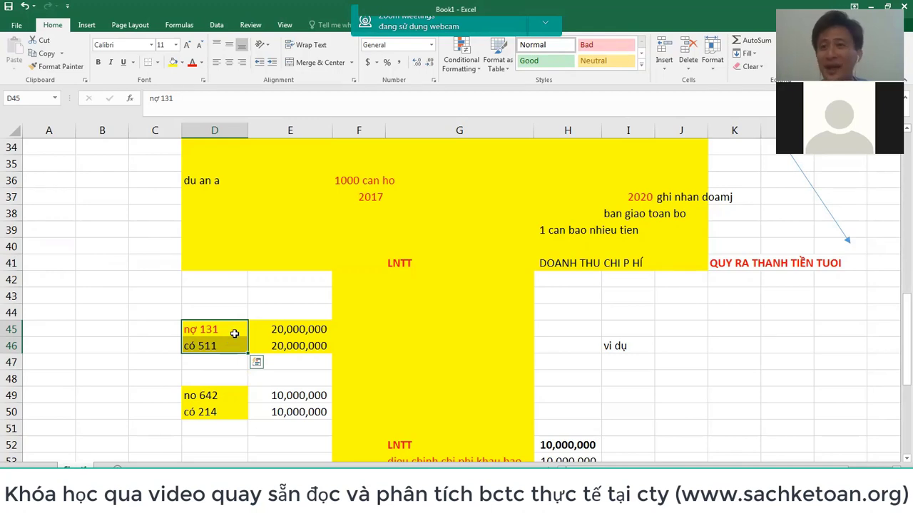
pyautogui.click(234, 333)
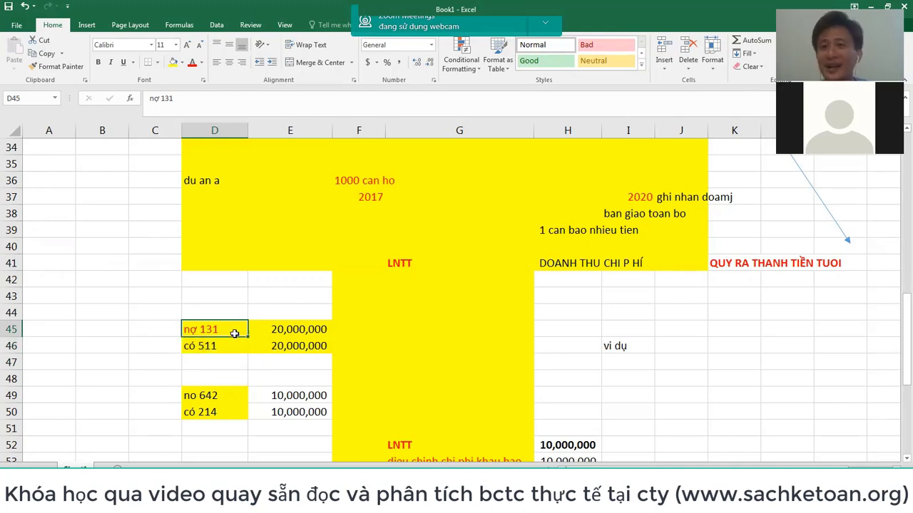
pyautogui.click(398, 263)
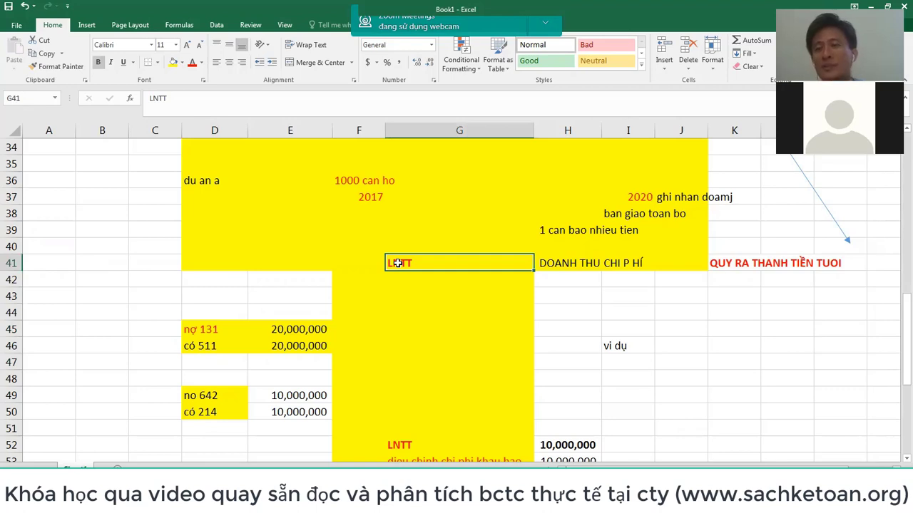
pyautogui.moveTo(540, 263); pyautogui.dragTo(411, 263)
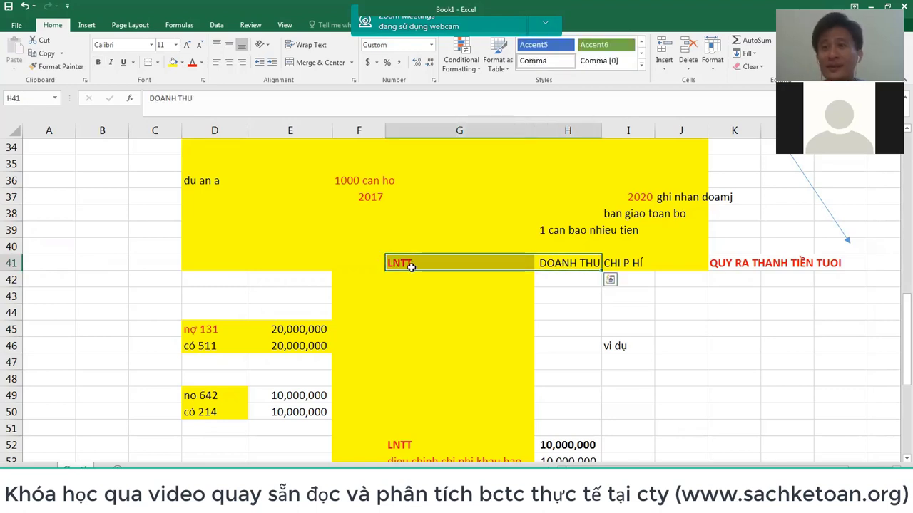
pyautogui.moveTo(207, 345); pyautogui.dragTo(207, 328)
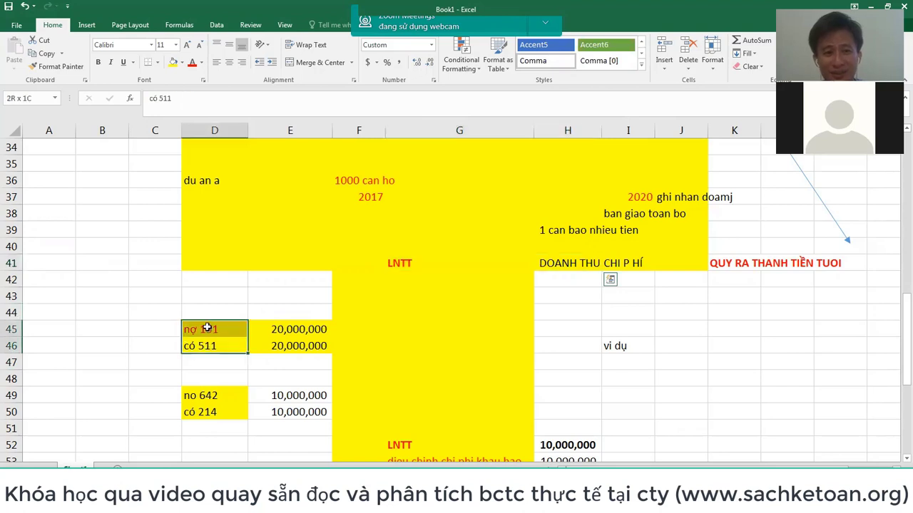
pyautogui.click(213, 328)
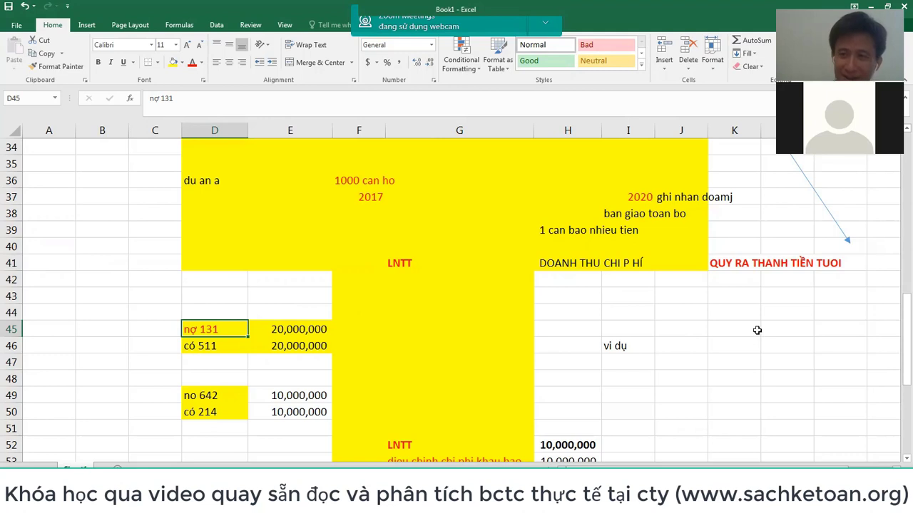
pyautogui.click(689, 314)
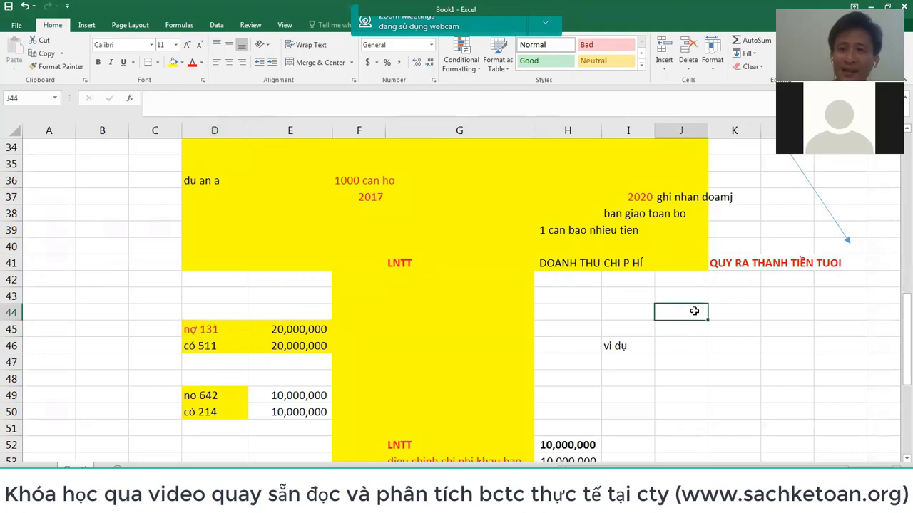
pyautogui.click(300, 330)
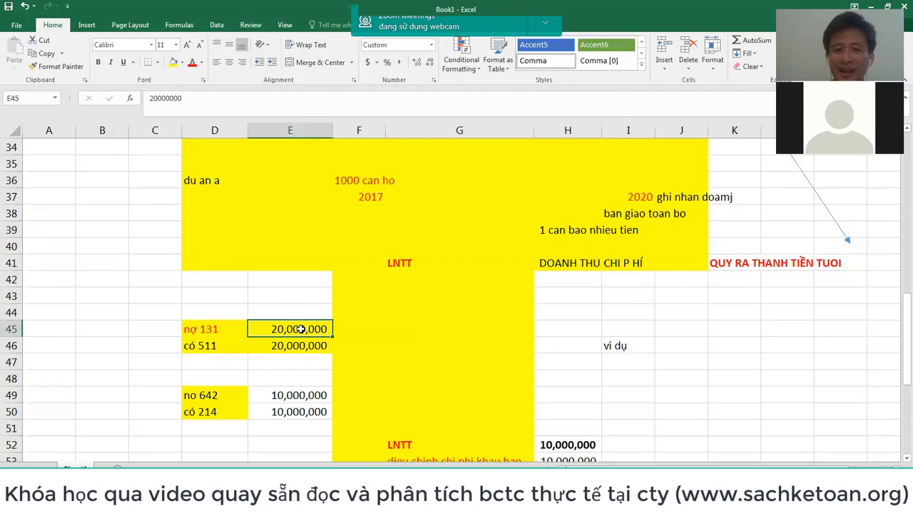
pyautogui.scroll(-1, 301, 329)
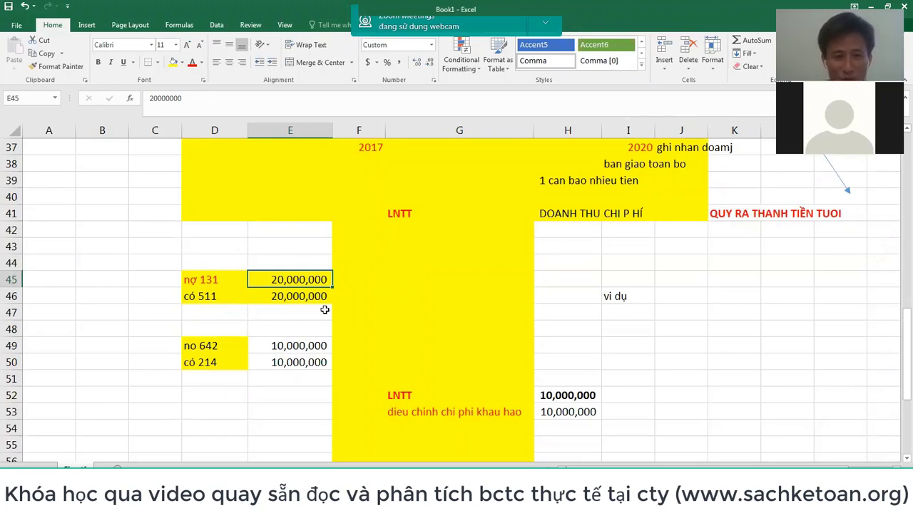
pyautogui.click(564, 397)
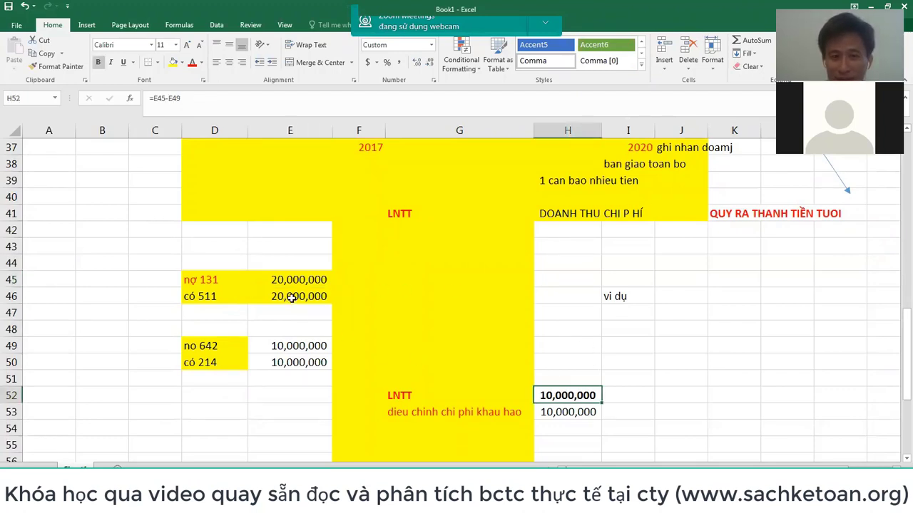
pyautogui.click(204, 281)
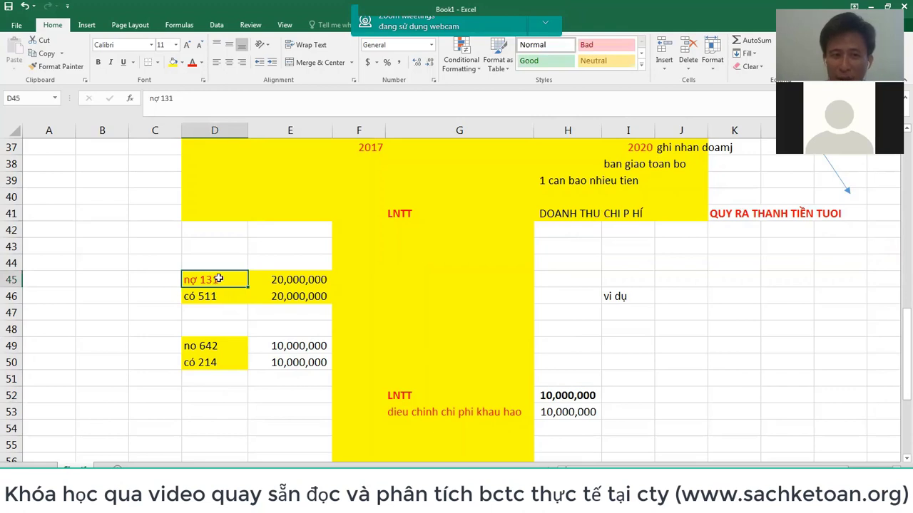
pyautogui.moveTo(217, 280); pyautogui.dragTo(308, 364)
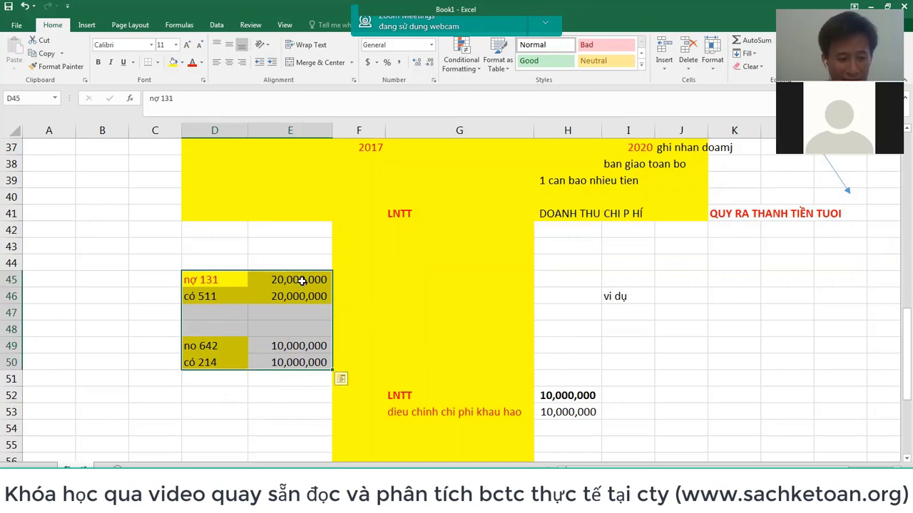
# - Undo the red colouring of the nợ 131 text in D45 and the bold formatting of the K41 label
pyautogui.hotkey('ctrl', 'z')
pyautogui.hotkey('ctrl', 'z')
# - Change the debit entry in D45 to nợ 1111
pyautogui.click(235, 281)
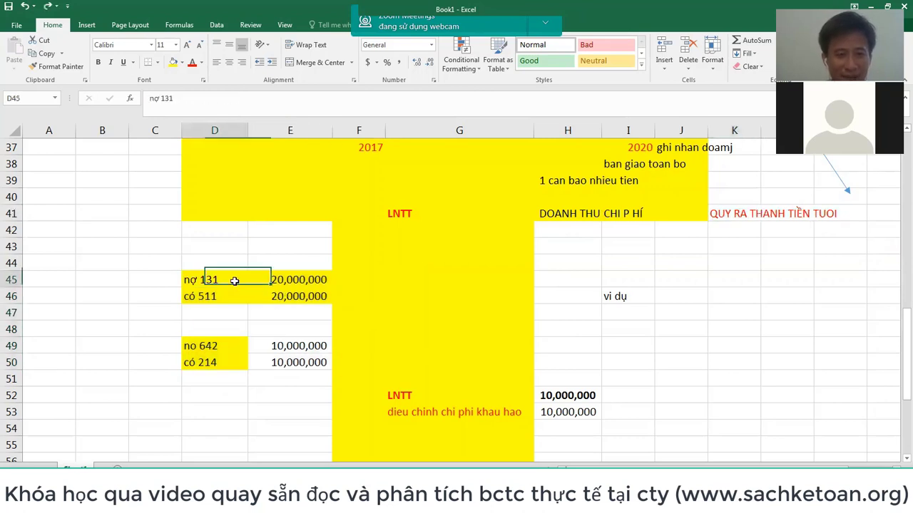
pyautogui.doubleClick(234, 281)
pyautogui.press('BackSpace')
pyautogui.press('BackSpace')
pyautogui.press('BackSpace')
pyautogui.write('1')
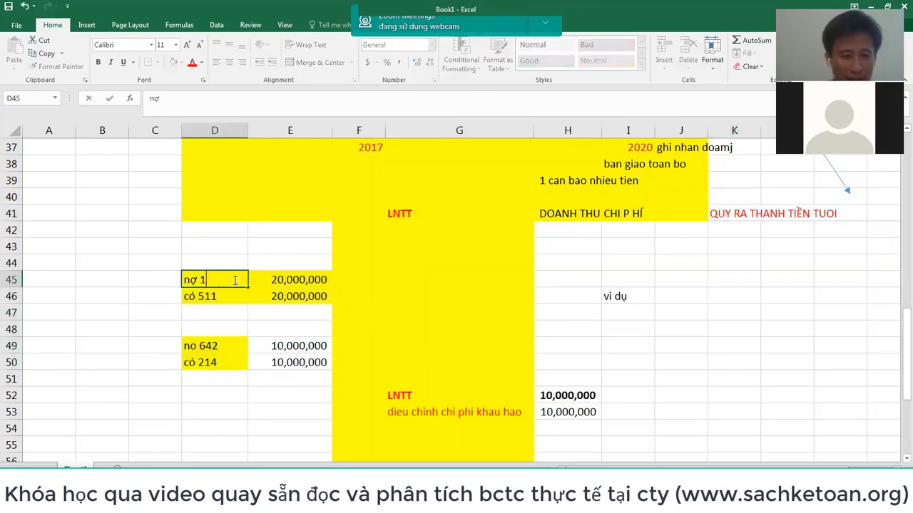
pyautogui.write('111')
pyautogui.press('Return')
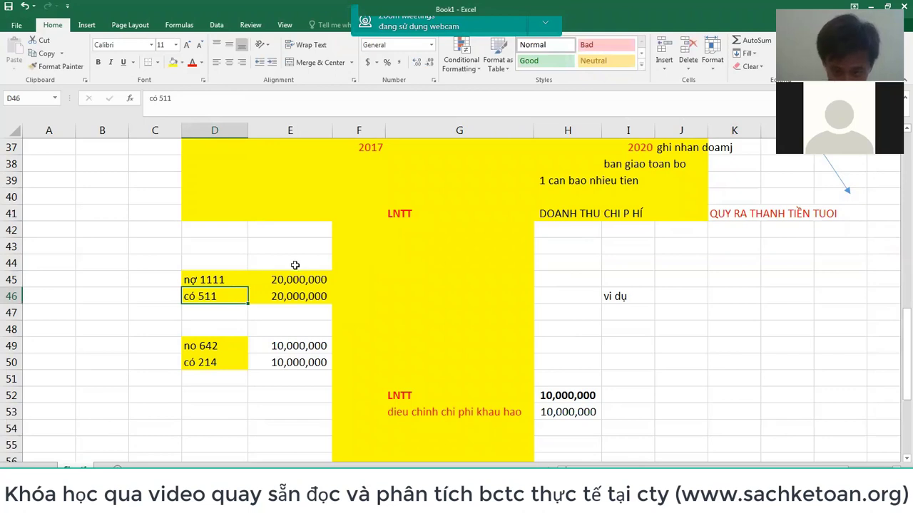
# - Set the debit entry in D45 back to nợ 131
pyautogui.moveTo(219, 283); pyautogui.dragTo(296, 363)
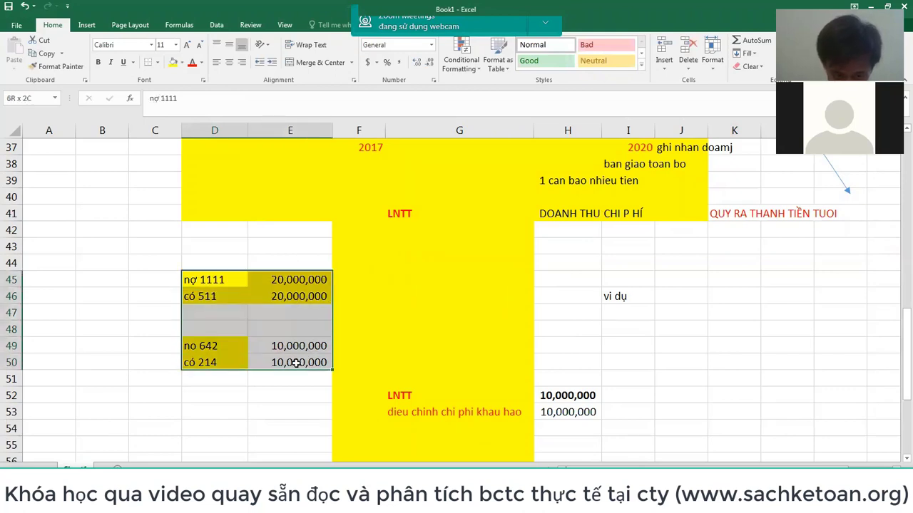
pyautogui.doubleClick(228, 279)
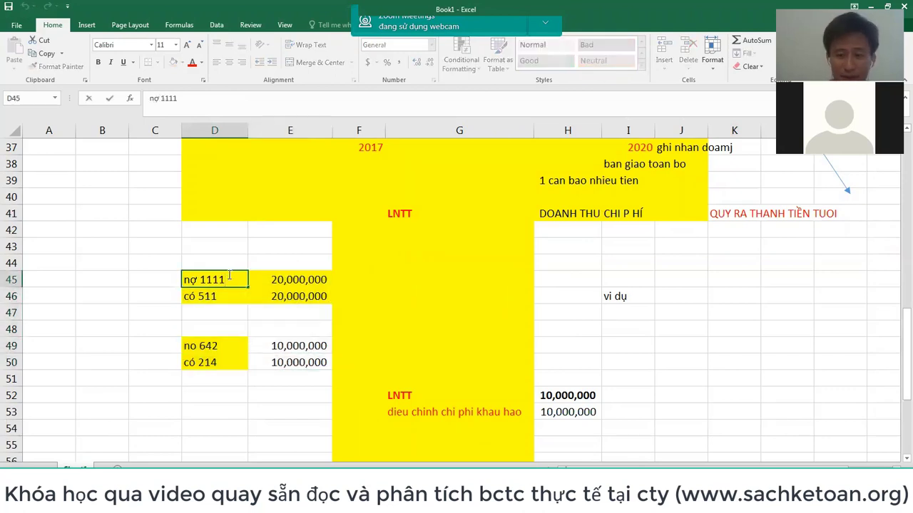
pyautogui.press('BackSpace')
pyautogui.press('BackSpace')
pyautogui.press('BackSpace')
pyautogui.press('BackSpace')
pyautogui.write('131')
pyautogui.press('Return')
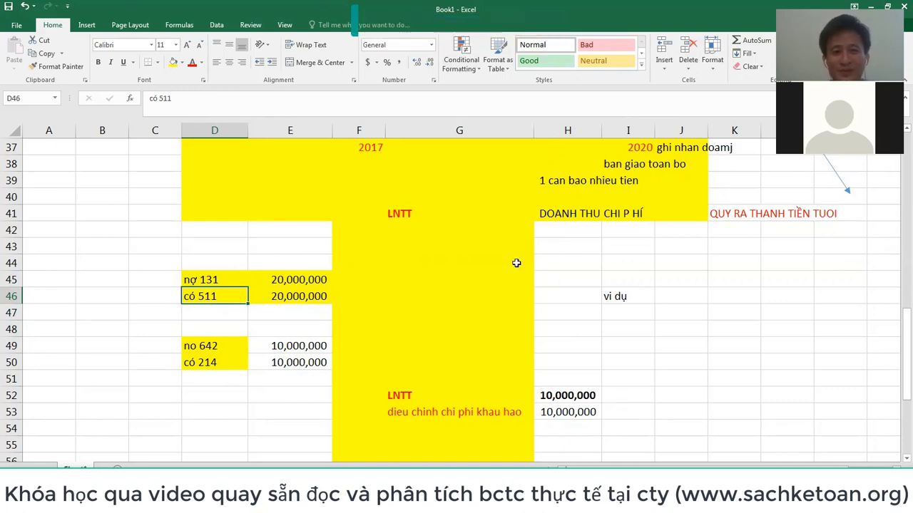
# - Compare LNTT in H52 with the Lợi nhuận trước thuế amount on line 01 of HTKK's cash flow form
pyautogui.click(573, 395)
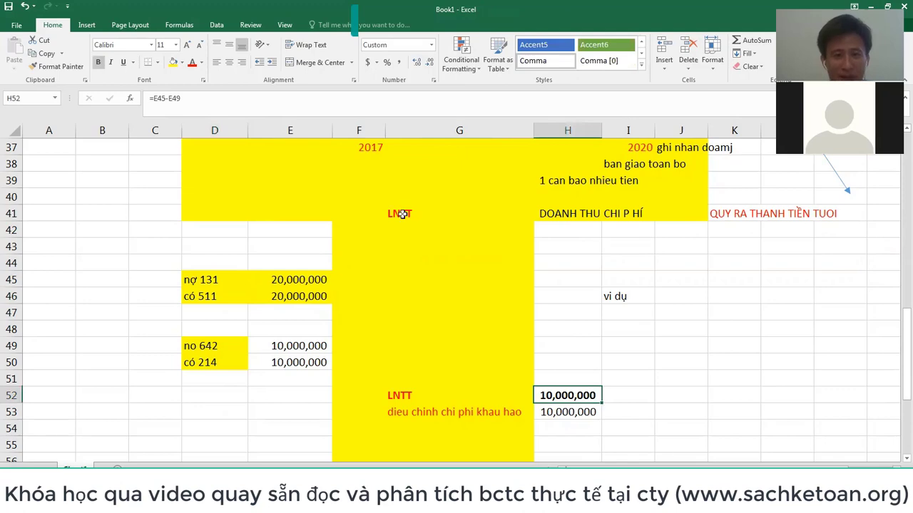
pyautogui.hotkey('alt', 'Tab')
pyautogui.click(387, 175)
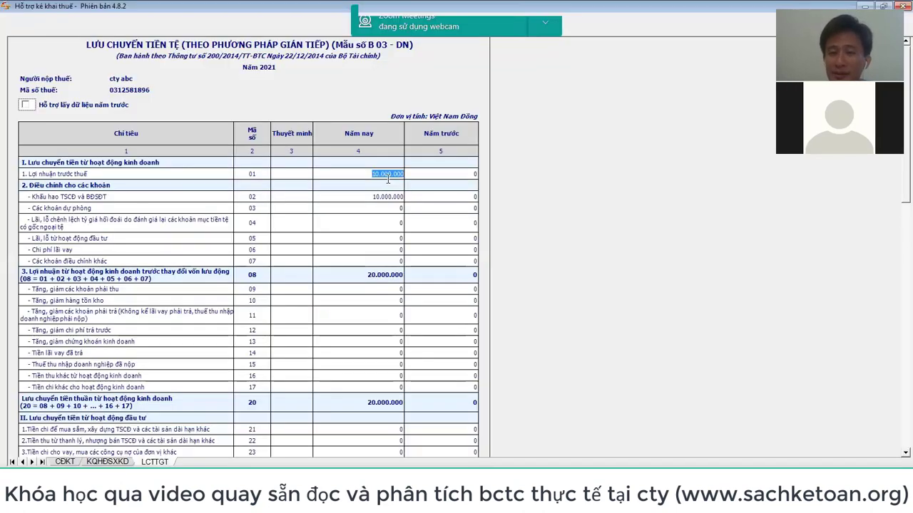
# - Return to Excel, trace LNTT in H52 to the revenue and depreciation entries, and check depreciation line 02 in HTKK
pyautogui.hotkey('alt', 'Tab')
pyautogui.moveTo(206, 231); pyautogui.dragTo(313, 324)
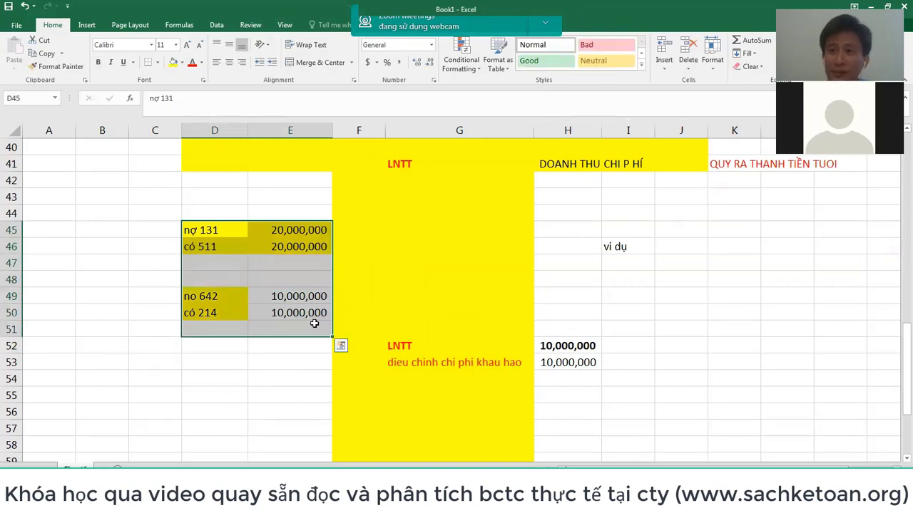
pyautogui.click(291, 250)
pyautogui.click(296, 312)
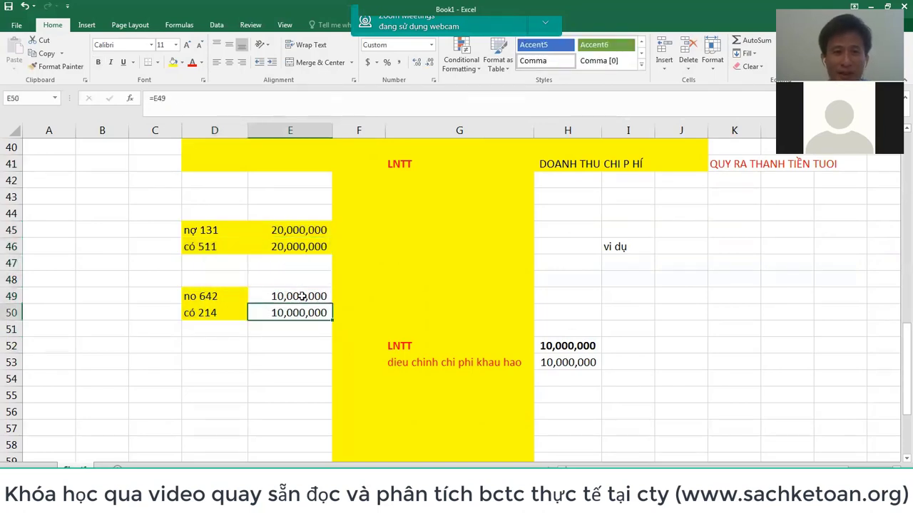
pyautogui.click(302, 296)
pyautogui.click(571, 350)
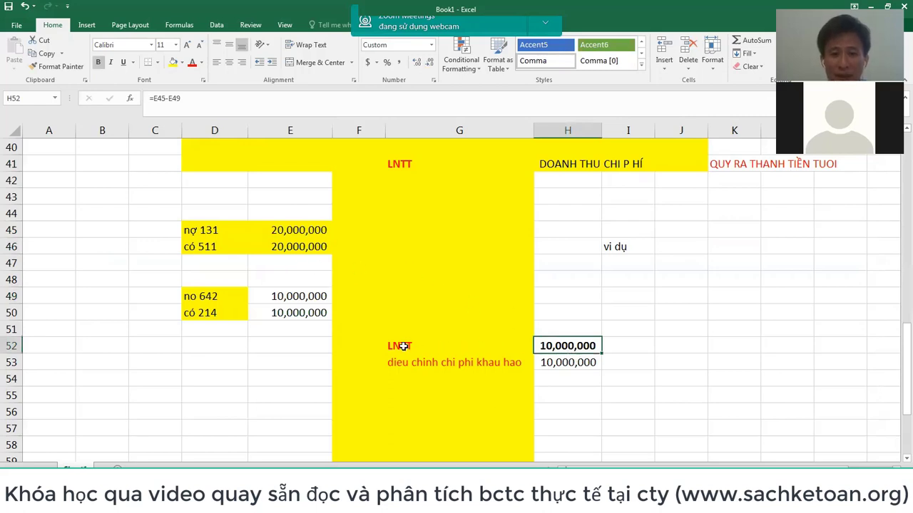
pyautogui.moveTo(404, 345); pyautogui.dragTo(569, 345)
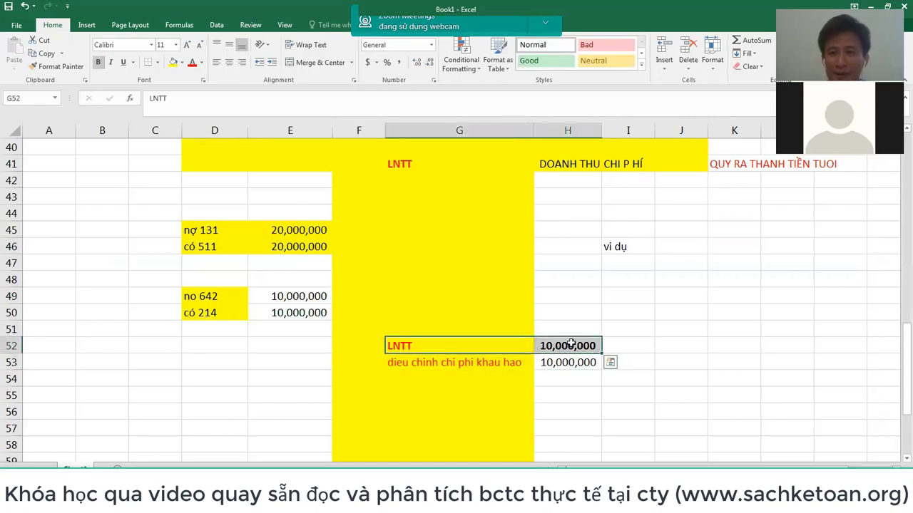
pyautogui.moveTo(218, 235); pyautogui.dragTo(300, 311)
pyautogui.moveTo(202, 297); pyautogui.dragTo(314, 308)
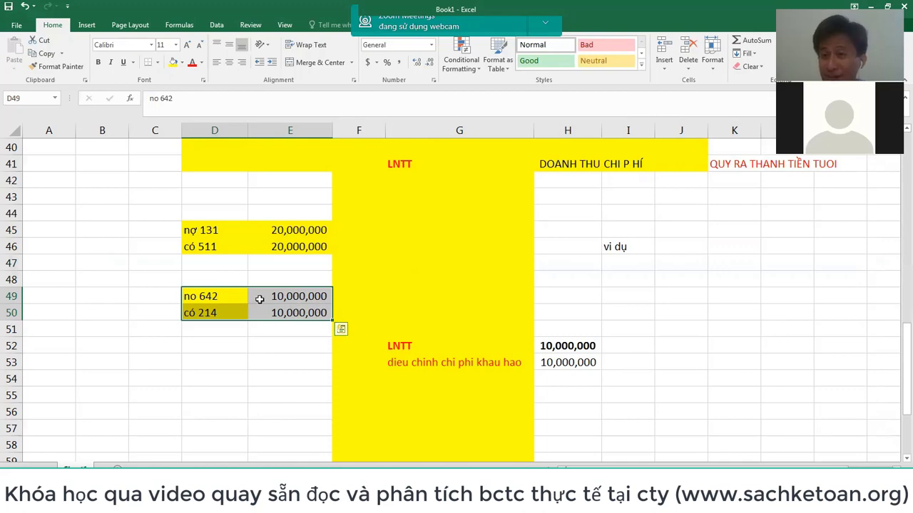
pyautogui.hotkey('alt', 'Tab')
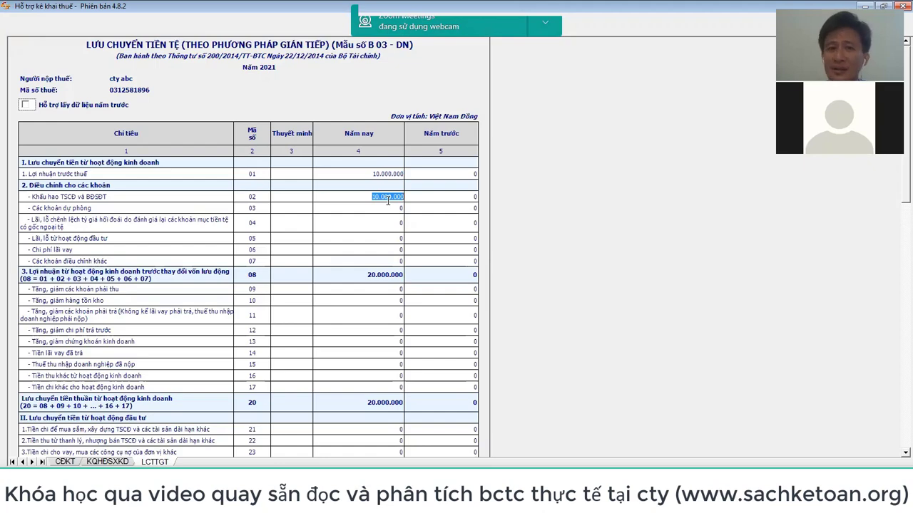
# - Switch back to Excel and enter 0 in G45, on the same row as the nợ 131 amount
pyautogui.hotkey('alt', 'Tab')
pyautogui.click(224, 230)
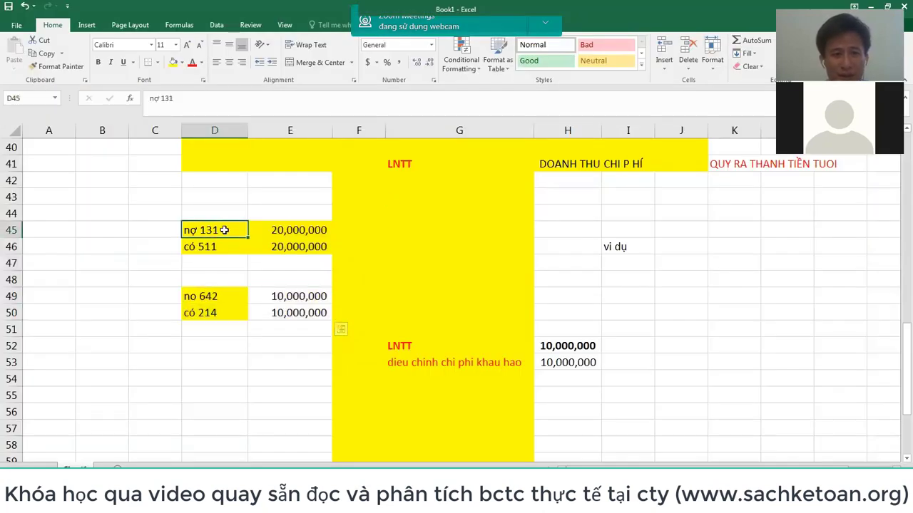
pyautogui.moveTo(296, 229); pyautogui.dragTo(208, 230)
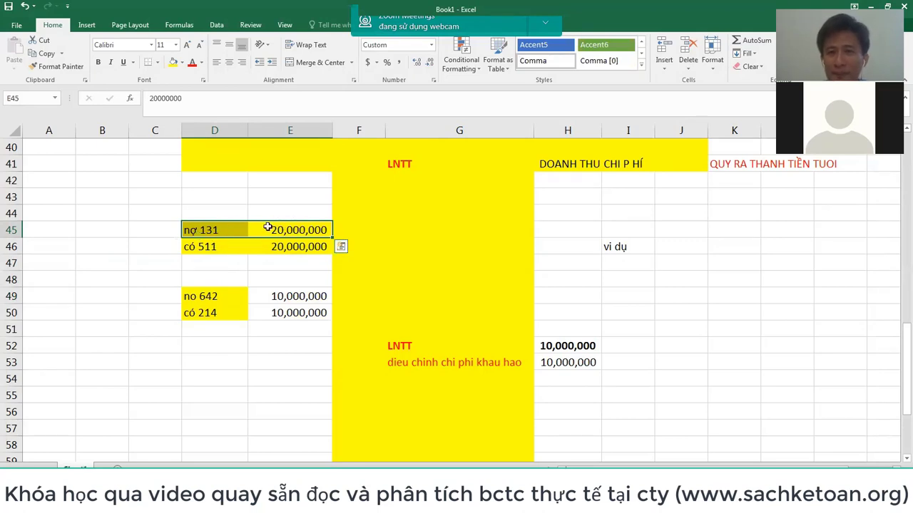
pyautogui.click(425, 228)
pyautogui.write('0')
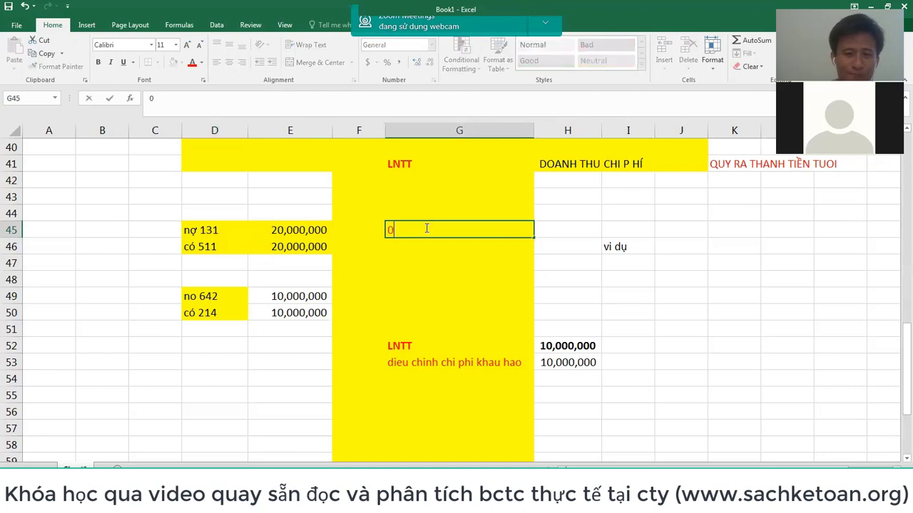
pyautogui.press('Return')
# - Calculate the change in receivables in J45 with the formula =E45-G45
pyautogui.click(671, 227)
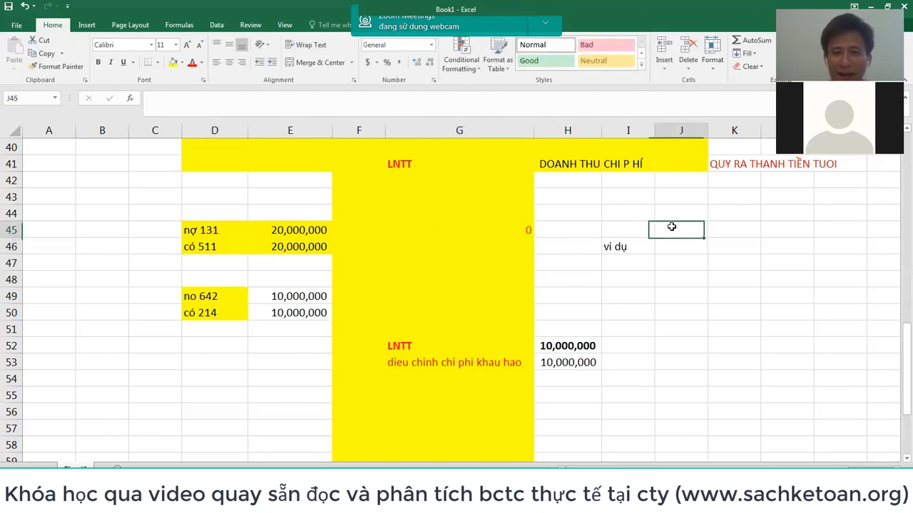
pyautogui.write('=')
pyautogui.press('Left')
pyautogui.press('Left')
pyautogui.press('Left')
pyautogui.press('Left')
pyautogui.press('Left')
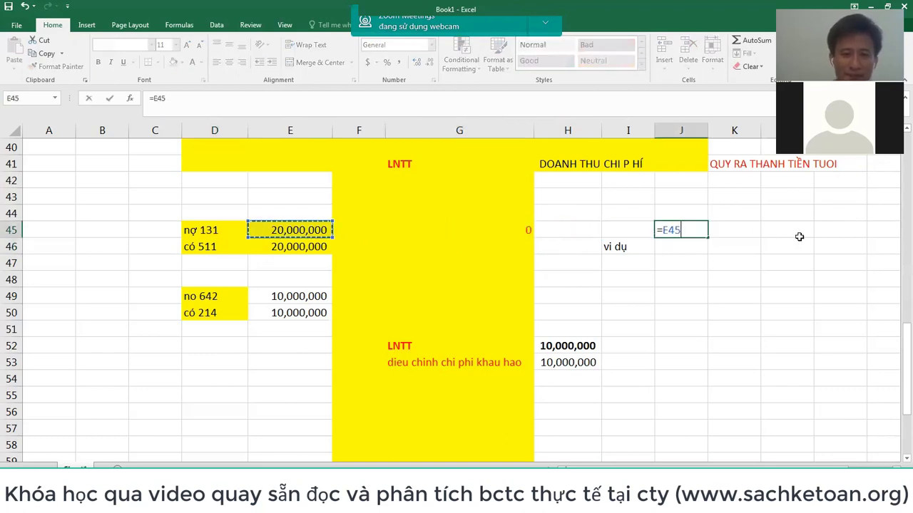
pyautogui.write('-')
pyautogui.press('Left')
pyautogui.press('Left')
pyautogui.press('Left')
pyautogui.press('Return')
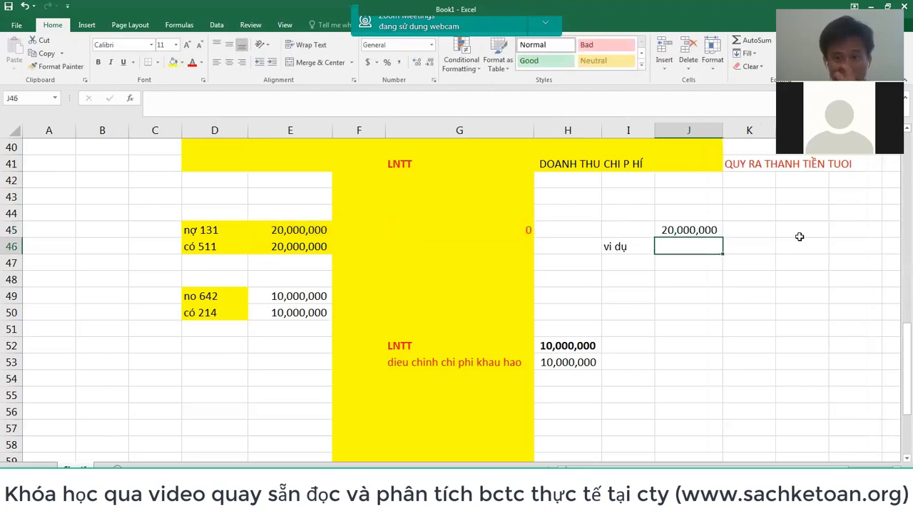
# - Switch to HTKK, enter (20.000.000) as this year's Tăng, giảm các khoản phải thu on line 09, and compare it with J45 in Excel
pyautogui.click(706, 230)
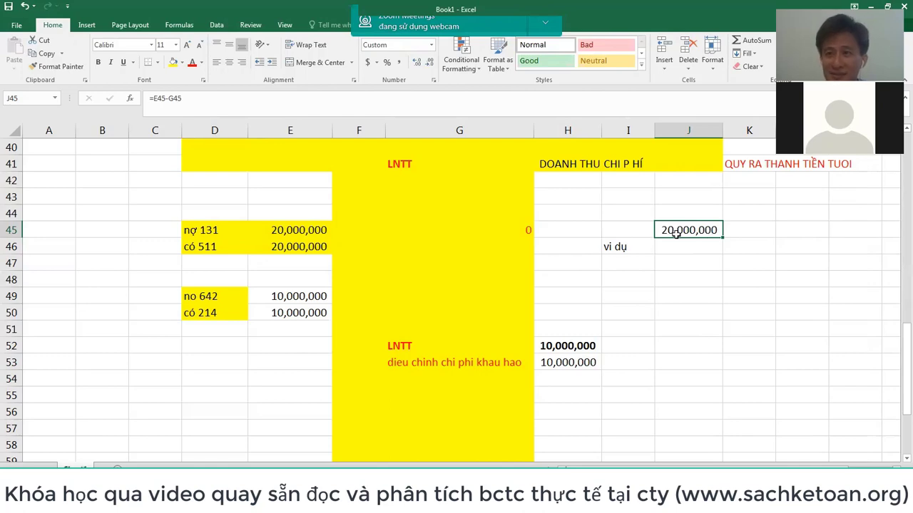
pyautogui.hotkey('alt', 'Tab')
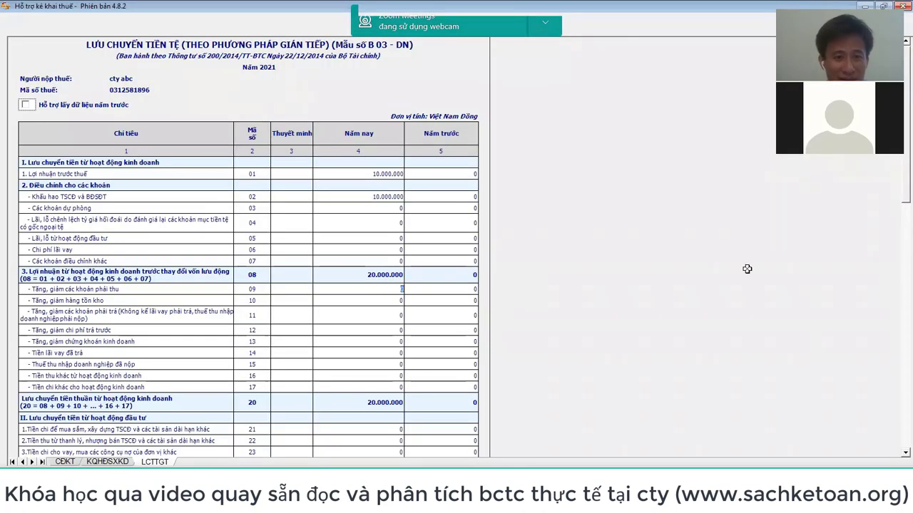
pyautogui.write('(200.000')
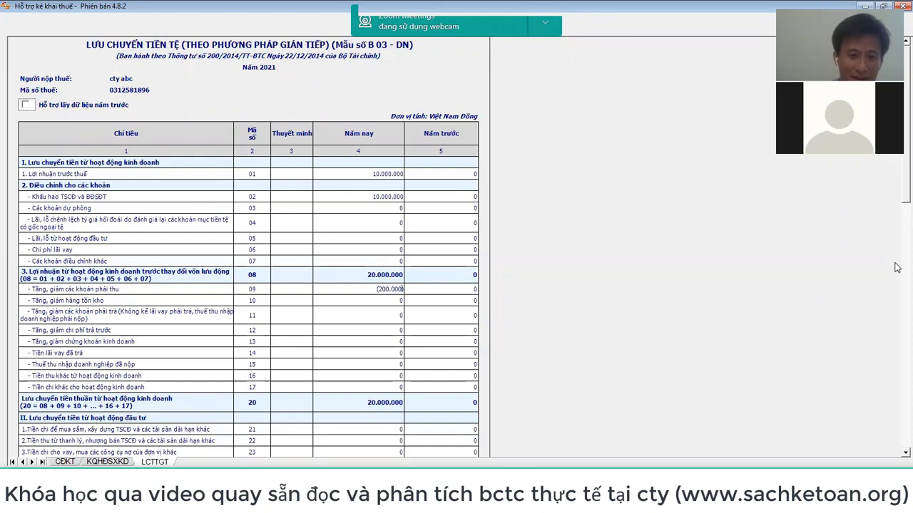
pyautogui.write('00')
pyautogui.press('Tab')
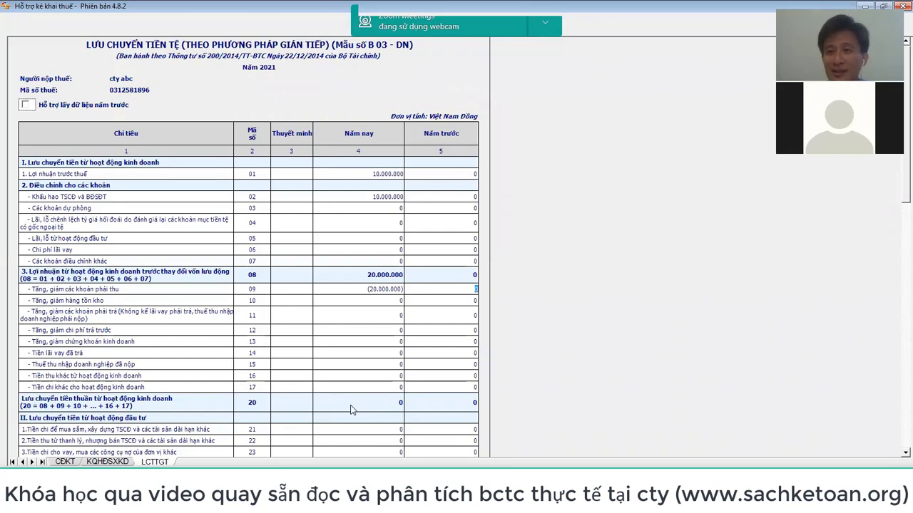
pyautogui.hotkey('alt', 'Tab')
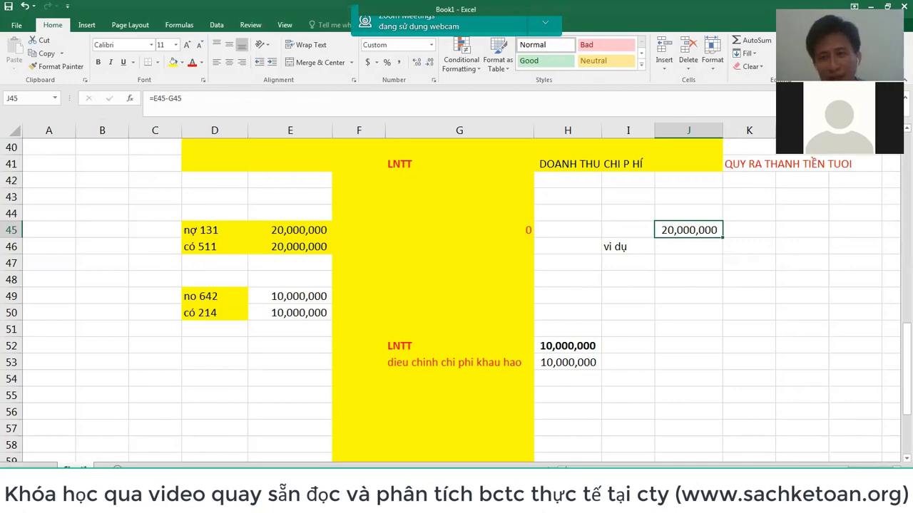
pyautogui.hotkey('alt', 'Tab')
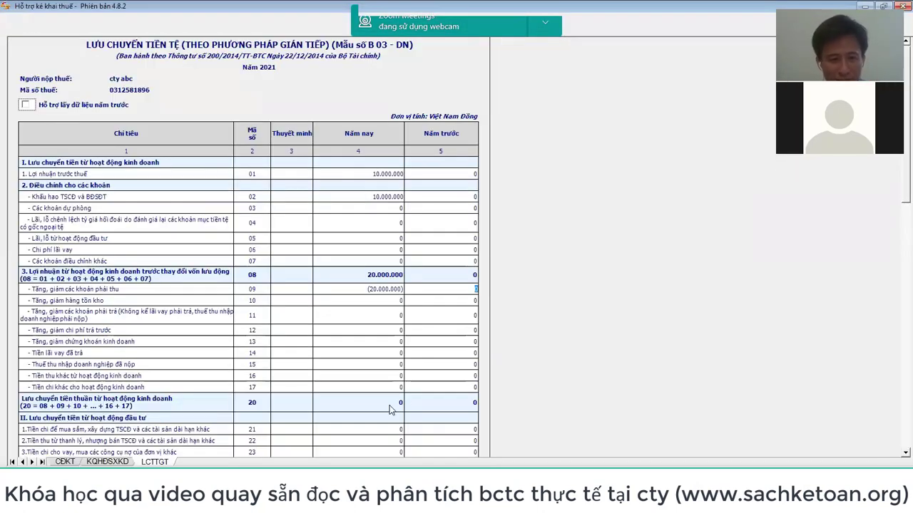
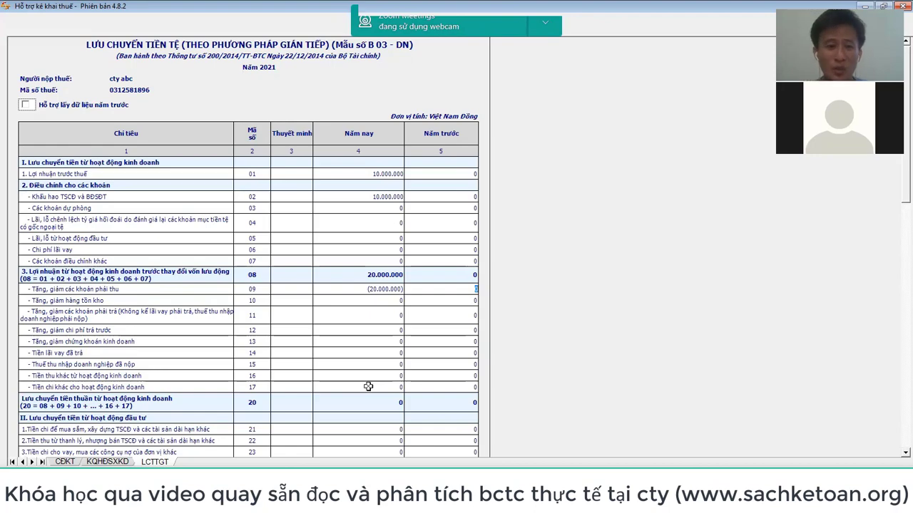
# - Switch to the audited 2021 financial report in Acrobat Reader and examine the cash flow statement, marking the net operating cash flow on line 20
pyautogui.hotkey('alt', 'Tab')
pyautogui.scroll(-2, 385, 256)
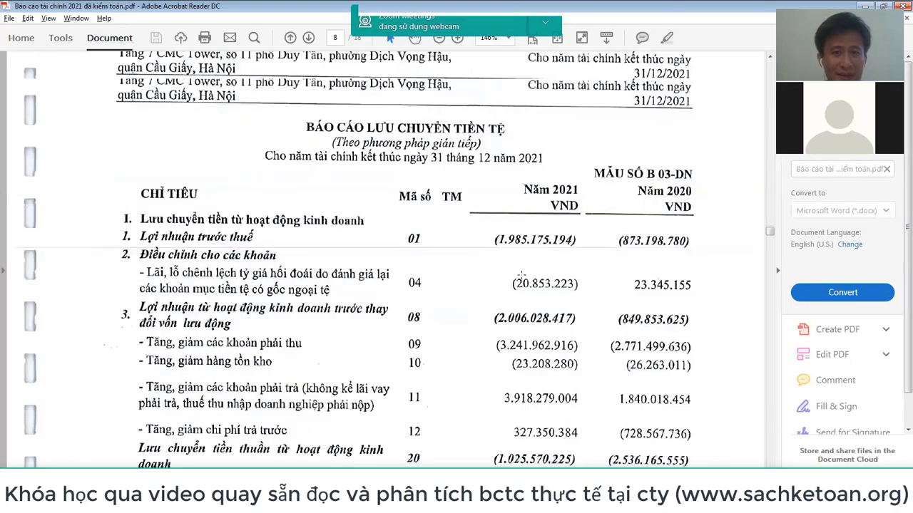
pyautogui.scroll(10, 385, 257)
pyautogui.scroll(3, 501, 296)
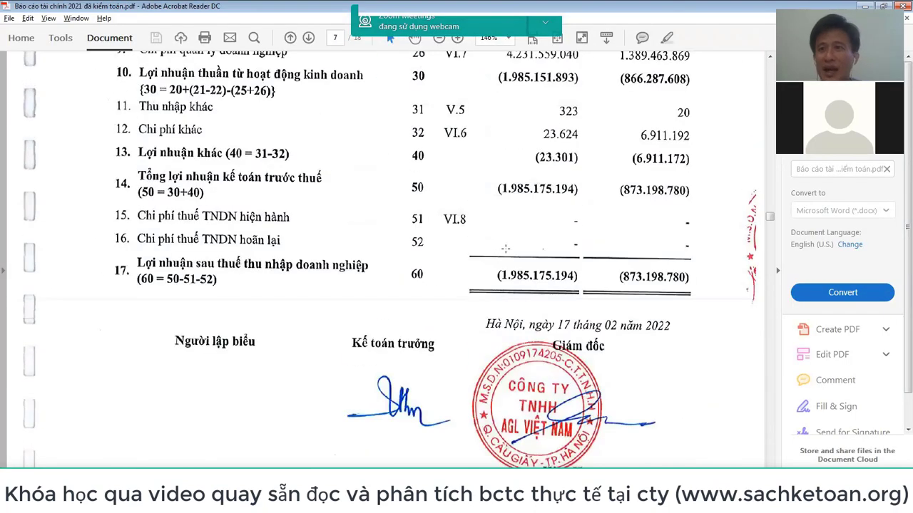
pyautogui.scroll(-15, 504, 248)
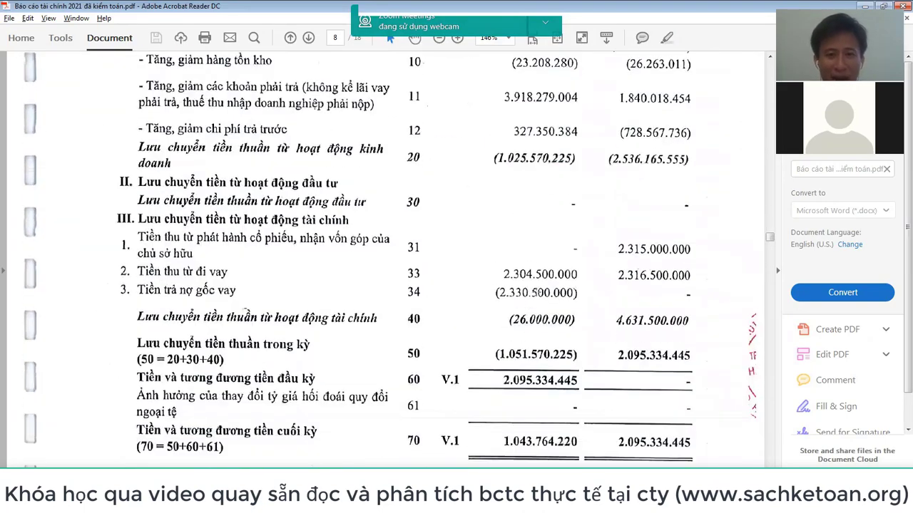
pyautogui.scroll(2, 501, 262)
pyautogui.moveTo(492, 221); pyautogui.dragTo(690, 258)
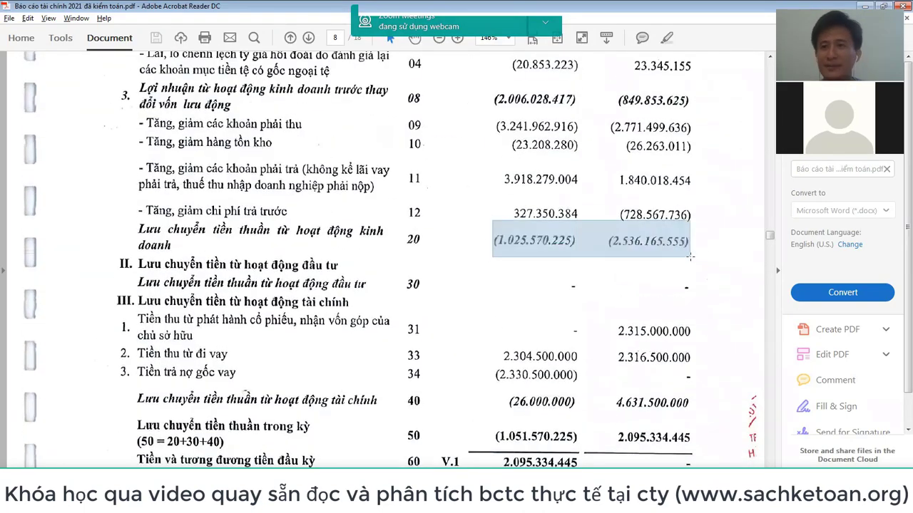
pyautogui.scroll(3, 689, 255)
pyautogui.scroll(2, 689, 256)
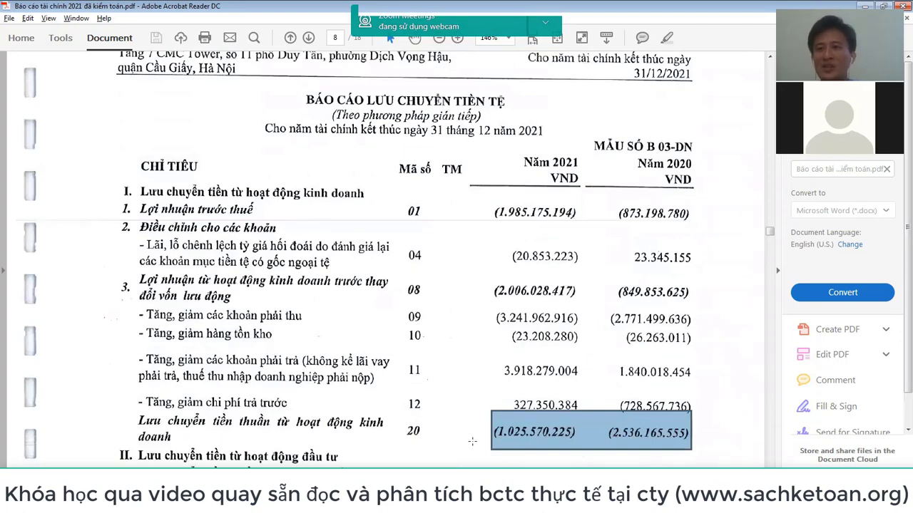
pyautogui.scroll(1, 512, 431)
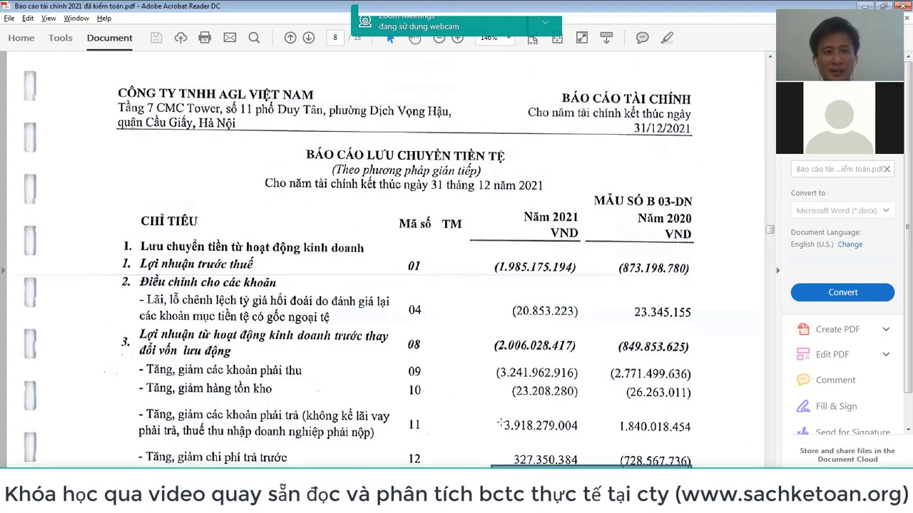
pyautogui.scroll(-2, 508, 429)
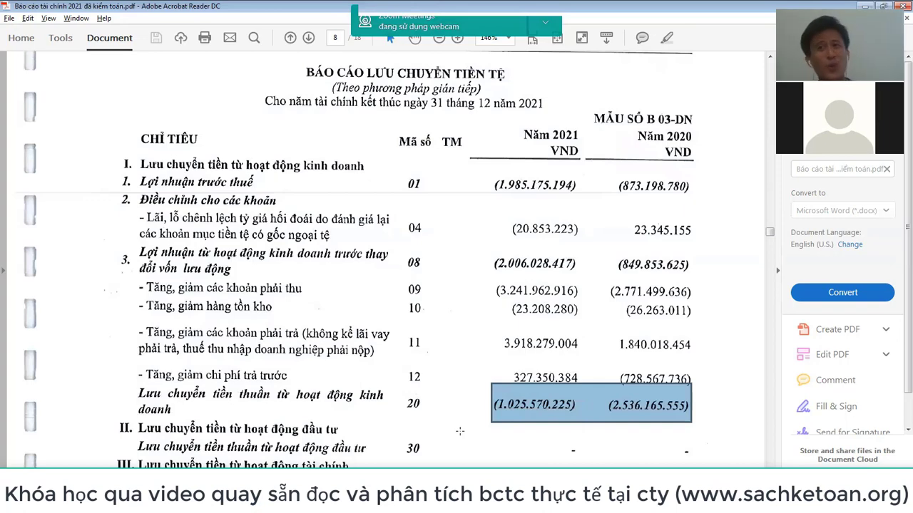
# - Return to HTKK and review the investing and financing sections of the cash flow form against net operating cash flow on line 20
pyautogui.hotkey('alt', 'Tab')
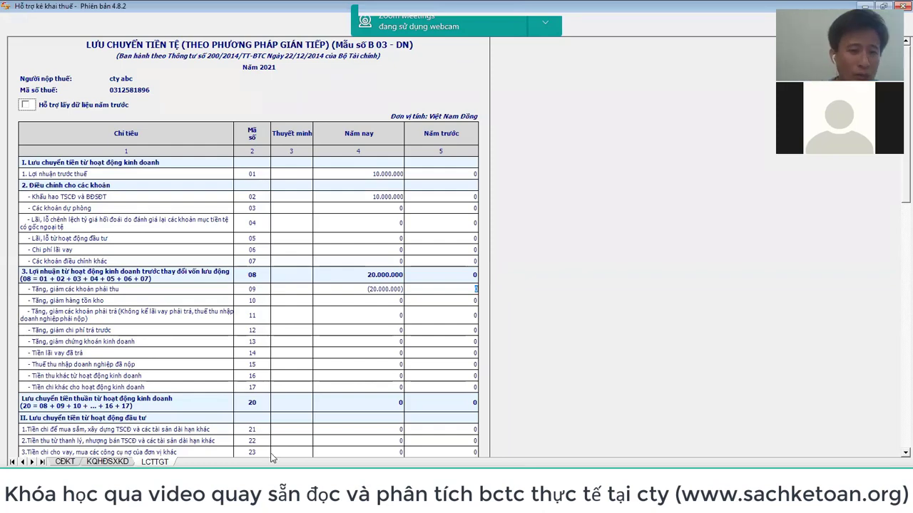
pyautogui.scroll(-6, 335, 321)
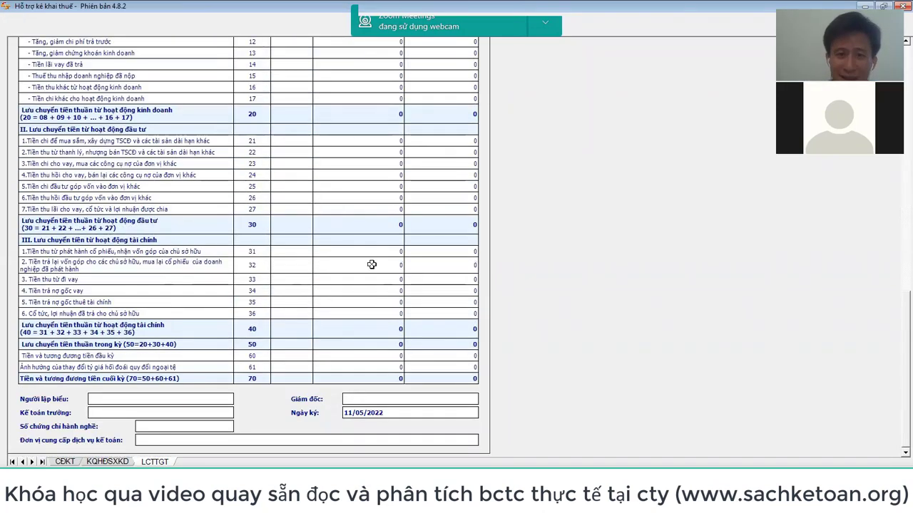
pyautogui.scroll(3, 385, 178)
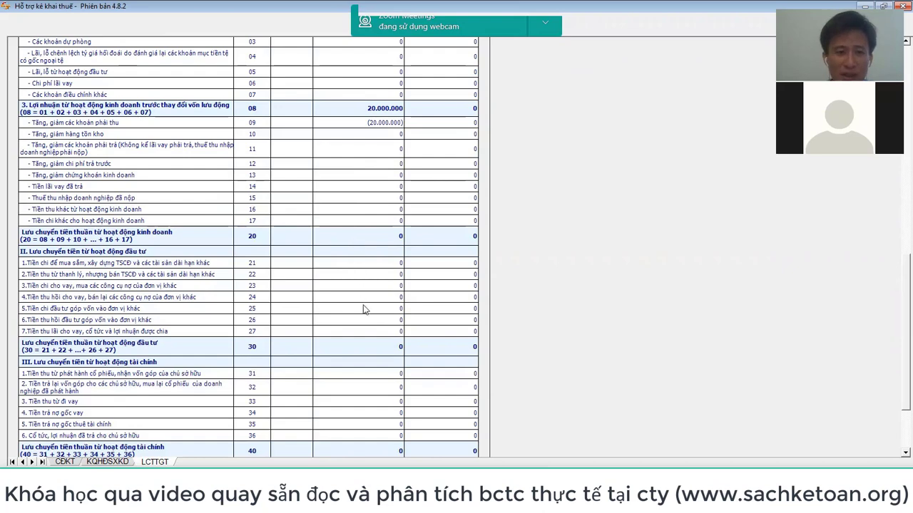
pyautogui.scroll(-3, 365, 307)
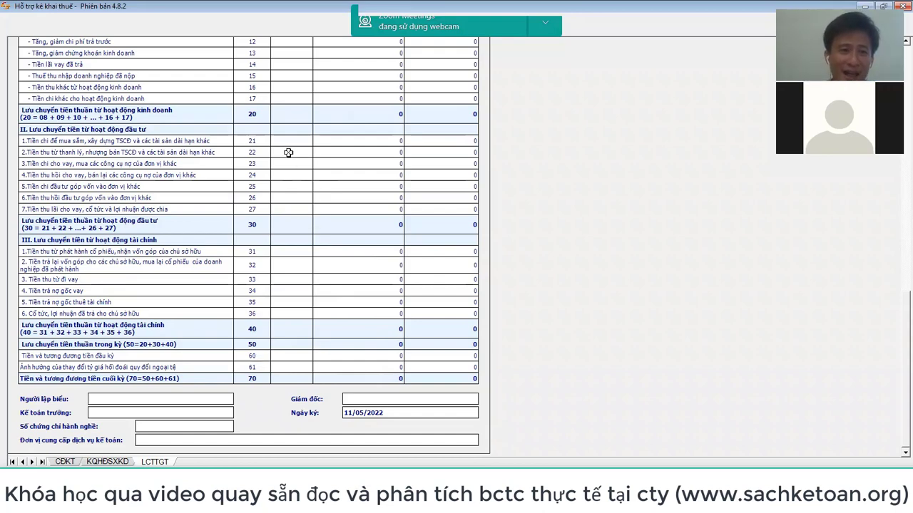
pyautogui.scroll(3, 385, 128)
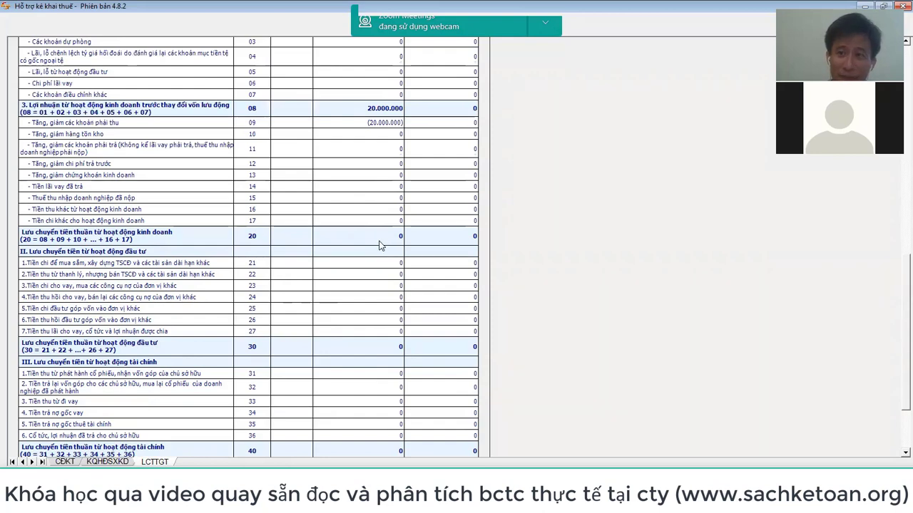
pyautogui.scroll(-3, 380, 246)
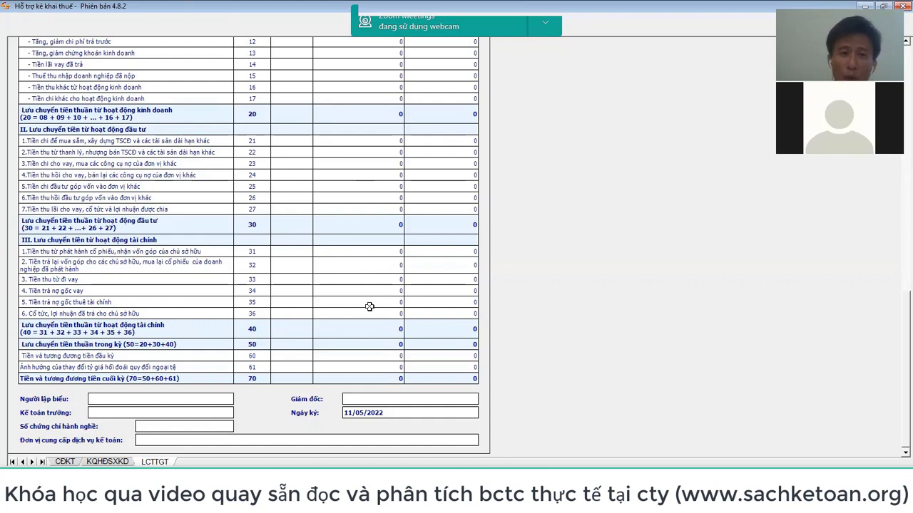
pyautogui.scroll(4, 371, 267)
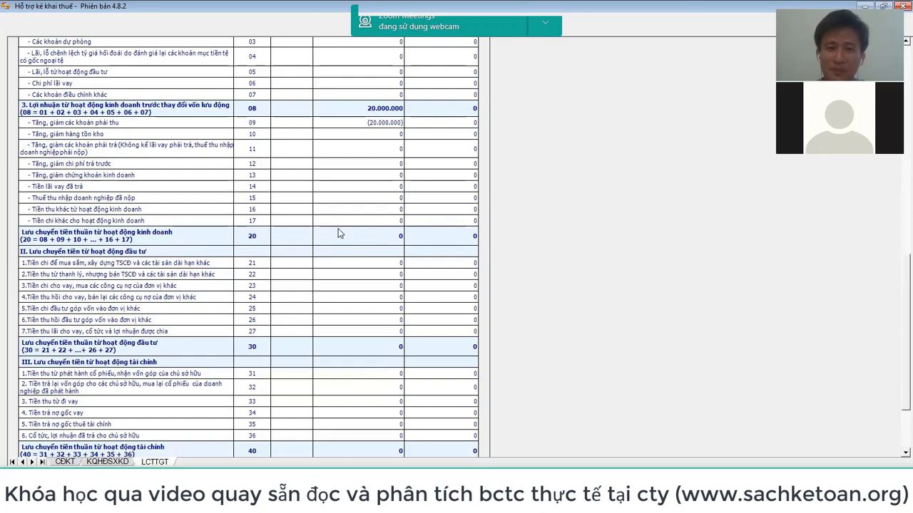
pyautogui.scroll(-3, 328, 327)
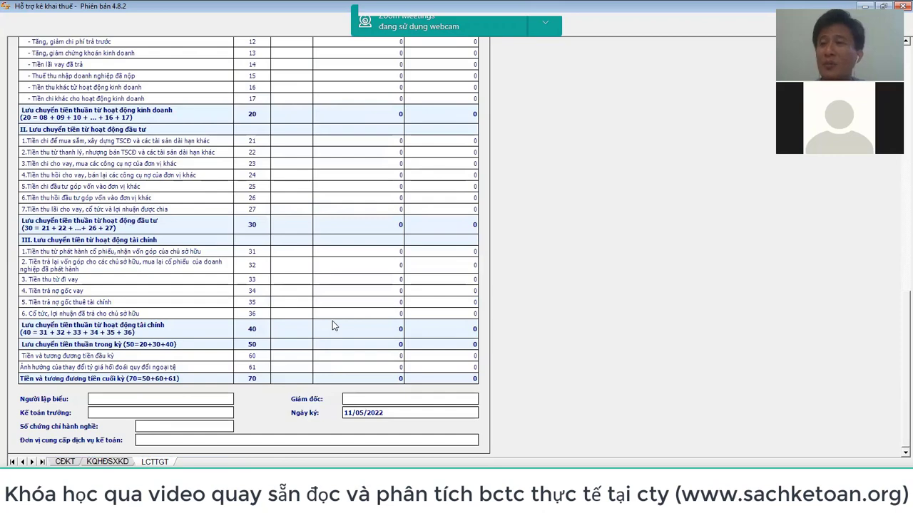
pyautogui.scroll(1, 332, 325)
pyautogui.scroll(1, 332, 325)
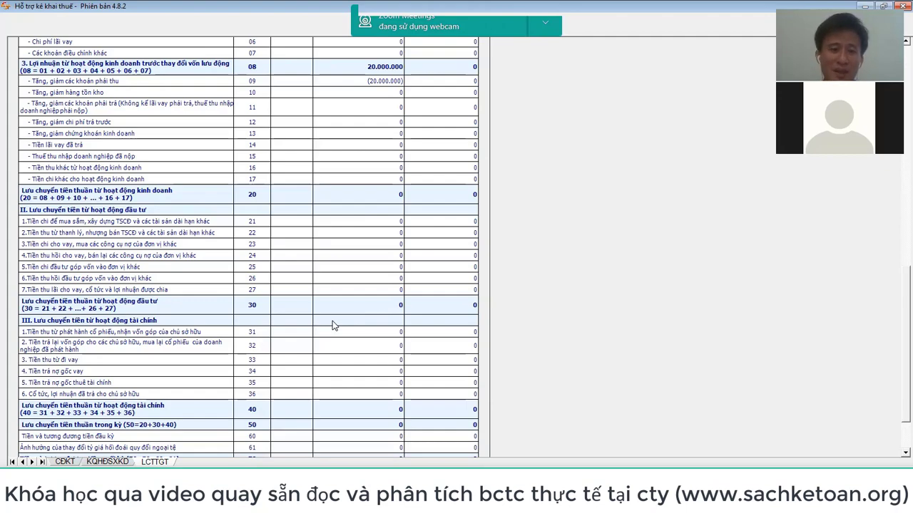
# - Switch to the audited PDF report and compare pre-tax profit on cash flow line 01 with the profit lines of the income statement
pyautogui.hotkey('alt', 'Tab')
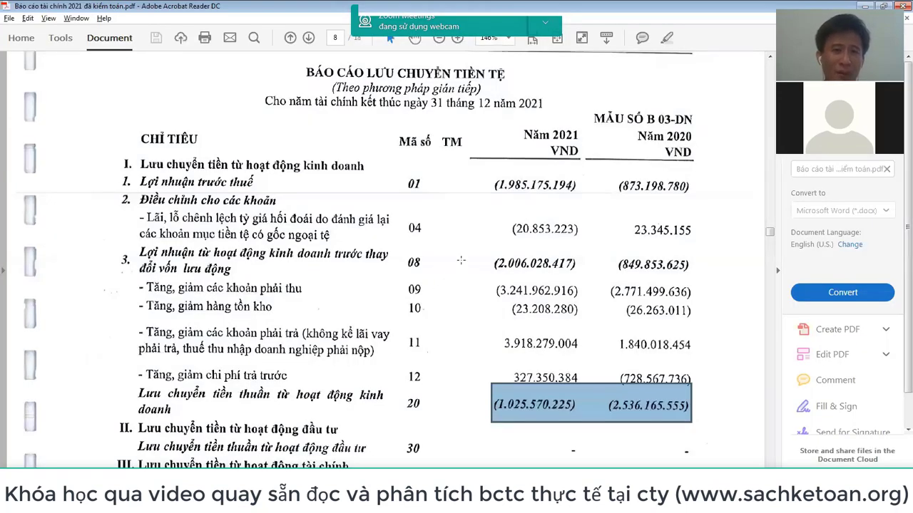
pyautogui.scroll(3, 461, 261)
pyautogui.scroll(-6, 484, 264)
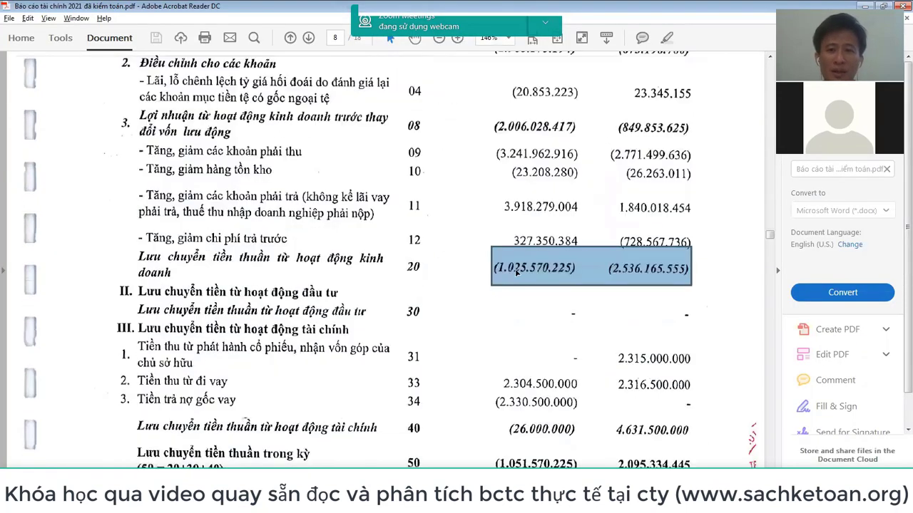
pyautogui.click(517, 273)
pyautogui.scroll(3, 535, 268)
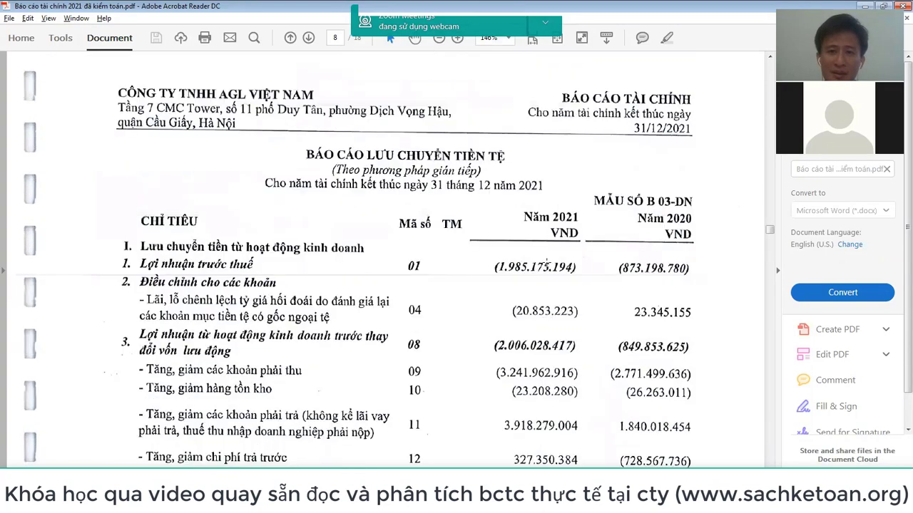
pyautogui.scroll(10, 535, 285)
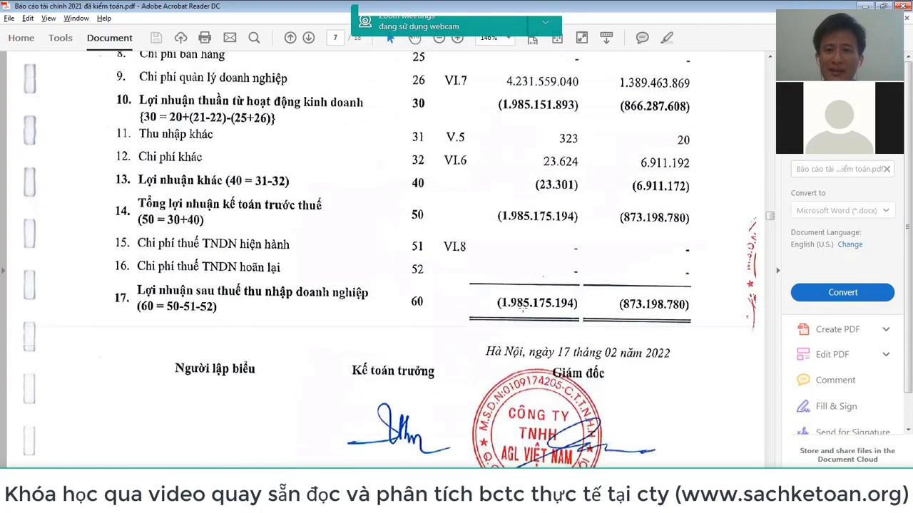
pyautogui.moveTo(559, 304); pyautogui.dragTo(694, 306)
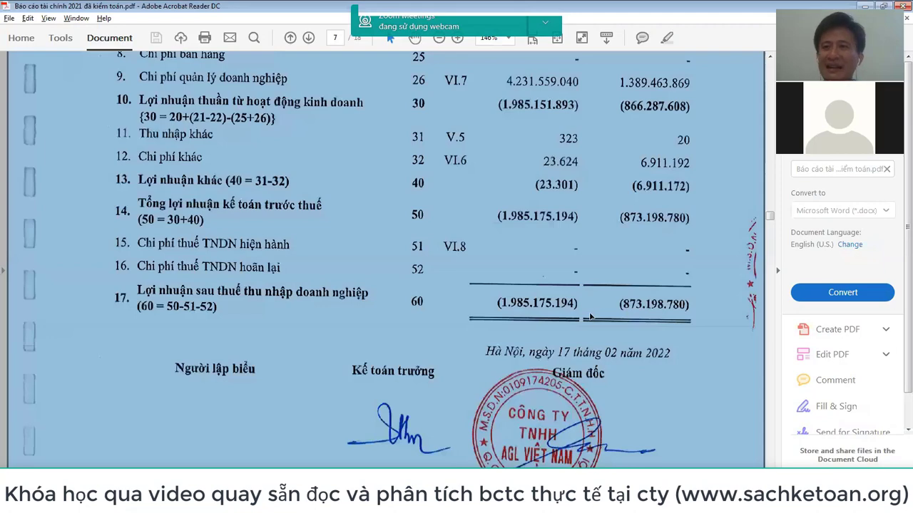
pyautogui.scroll(3, 589, 313)
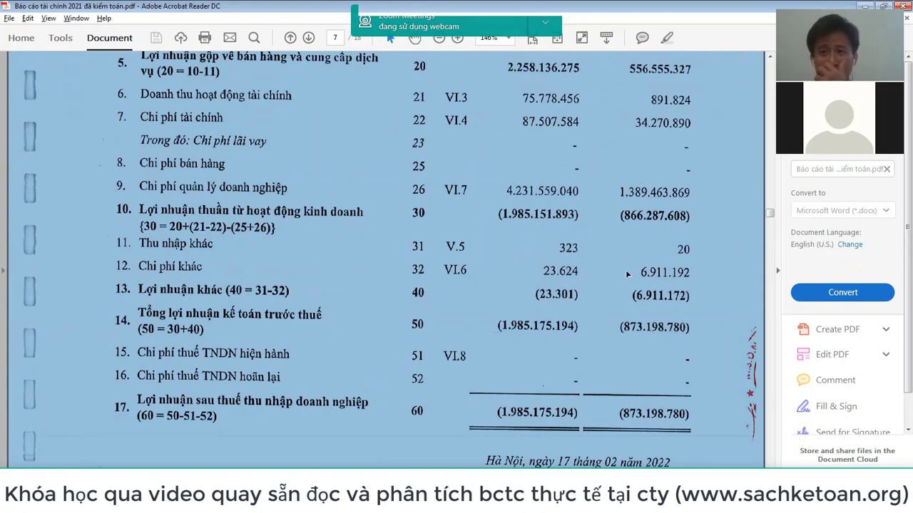
pyautogui.click(592, 246)
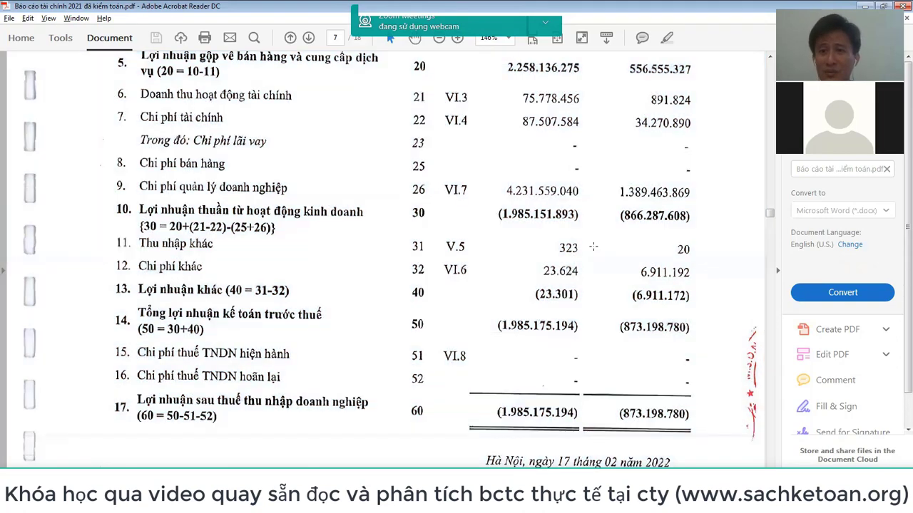
# - Review the income statement from its revenue lines, then examine the liabilities and equity section of the balance sheet on page 6
pyautogui.scroll(3, 593, 246)
pyautogui.scroll(5, 593, 246)
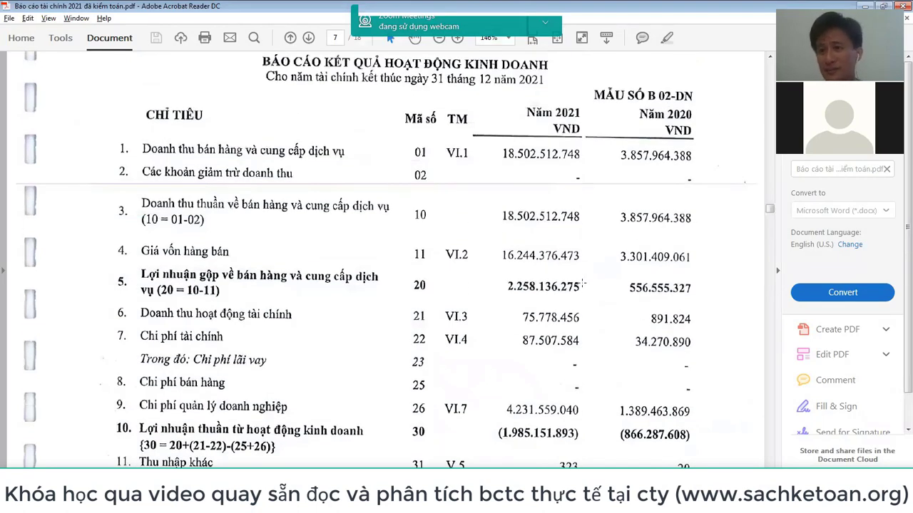
pyautogui.scroll(3, 583, 284)
pyautogui.scroll(10, 558, 308)
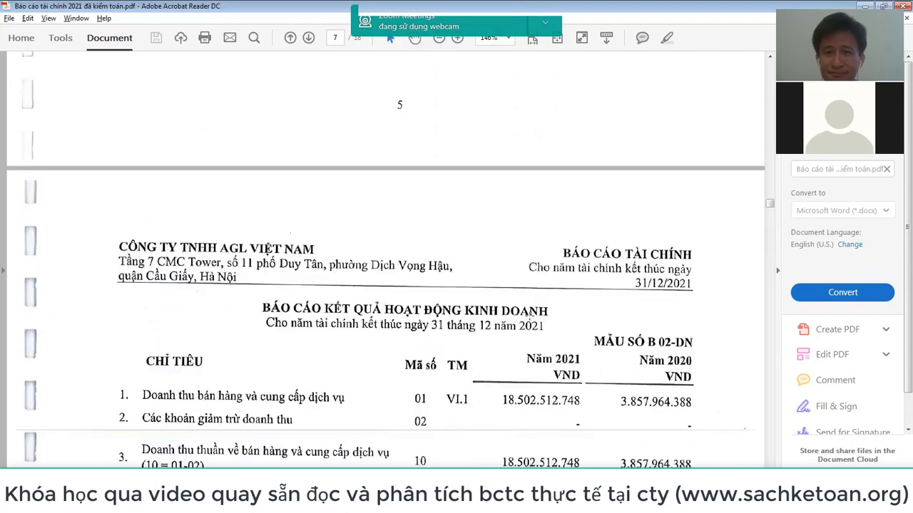
pyautogui.scroll(15, 529, 316)
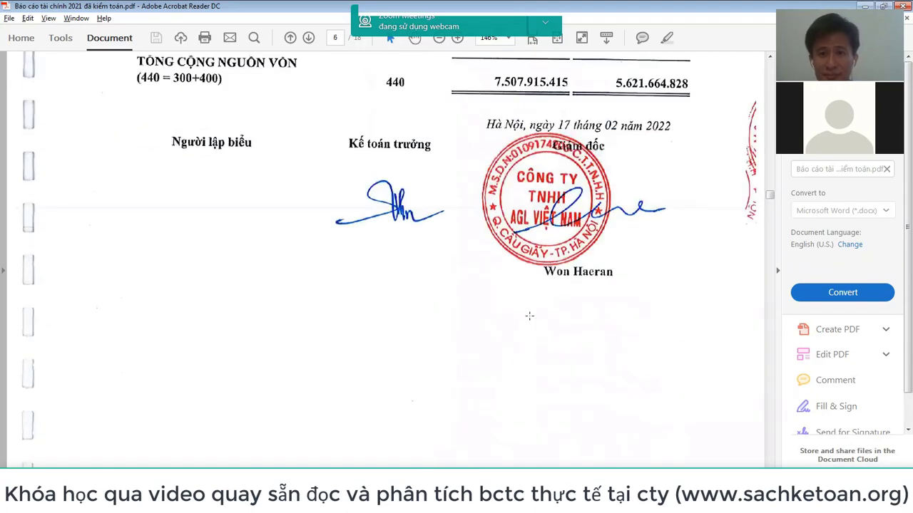
pyautogui.scroll(4, 529, 317)
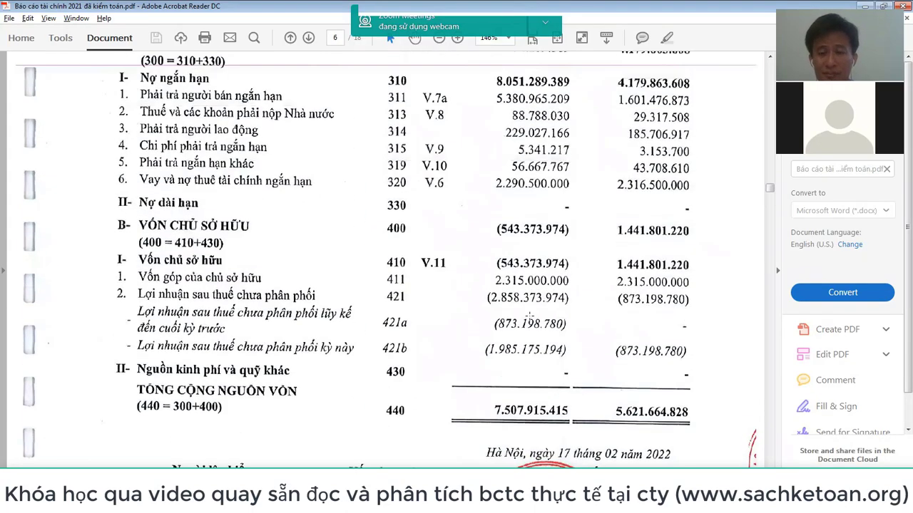
pyautogui.scroll(5, 529, 316)
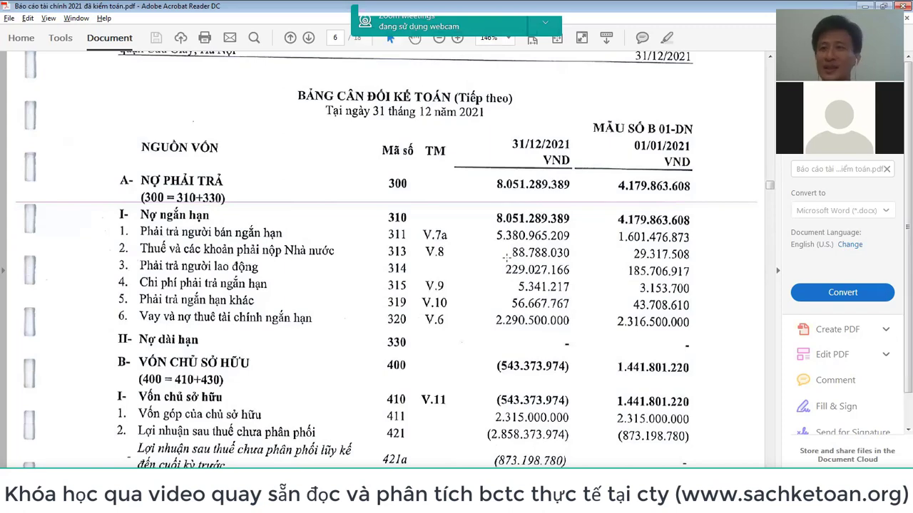
# - Review liabilities and equity on page 6 and mark the owners' equity figure for 31/12/2021 on line 400
pyautogui.scroll(4, 628, 158)
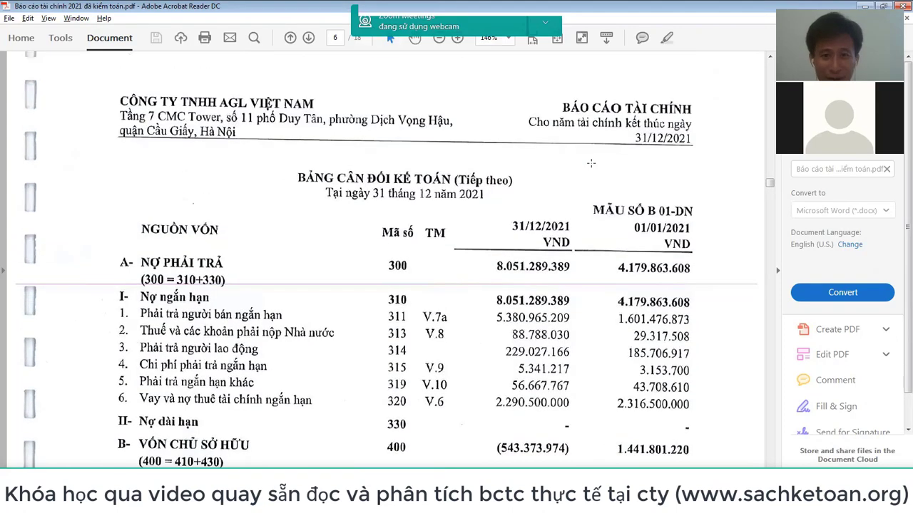
pyautogui.scroll(-7, 592, 172)
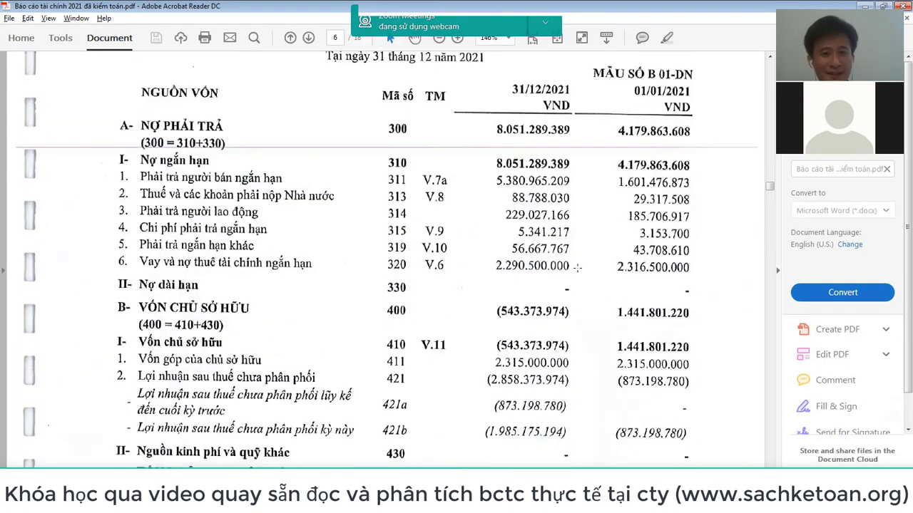
pyautogui.scroll(-3, 577, 267)
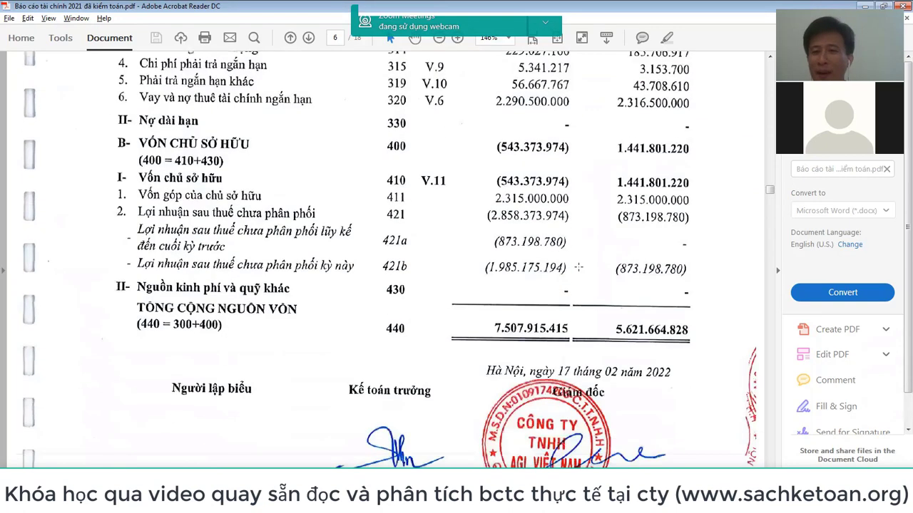
pyautogui.scroll(2, 578, 267)
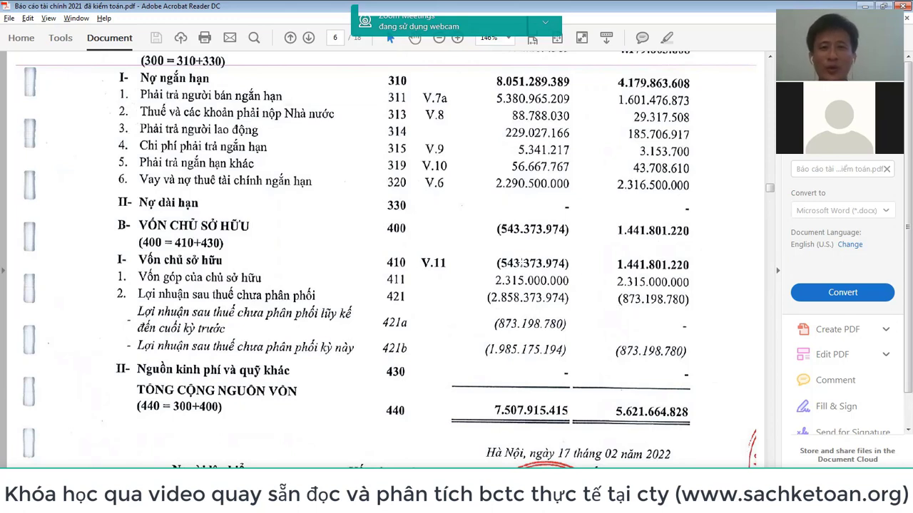
pyautogui.moveTo(482, 212); pyautogui.dragTo(591, 247)
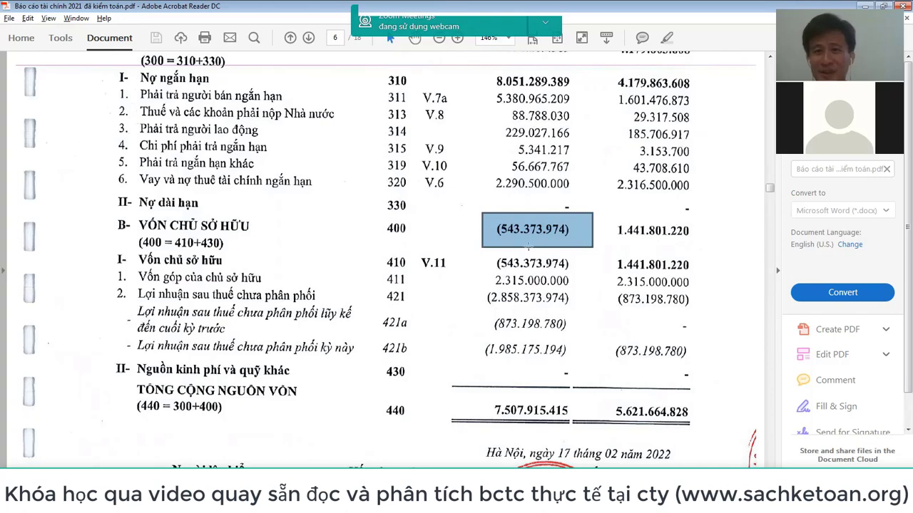
pyautogui.click(487, 229)
pyautogui.moveTo(484, 216); pyautogui.dragTo(583, 250)
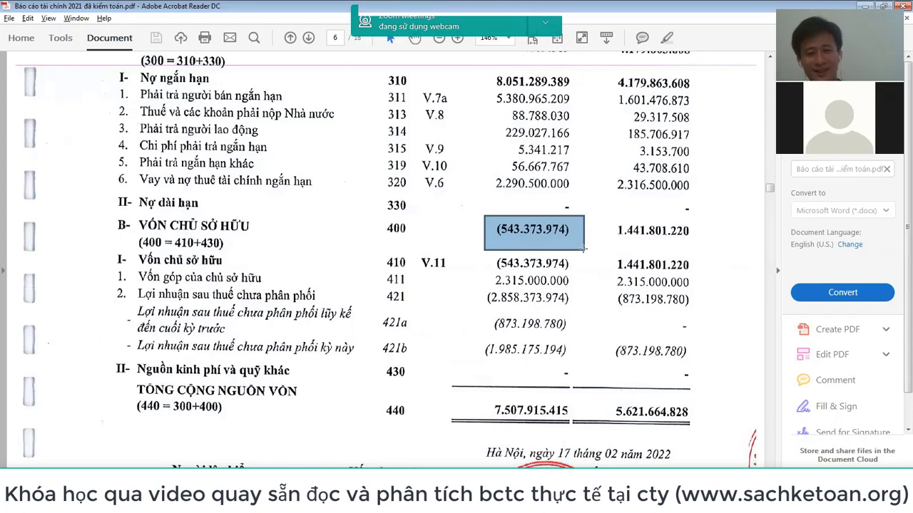
# - Switch to the browser with Vinamilk's 2020 consolidated report and examine the operating section of the cash flow statement on page 12
pyautogui.hotkey('alt', 'Tab')
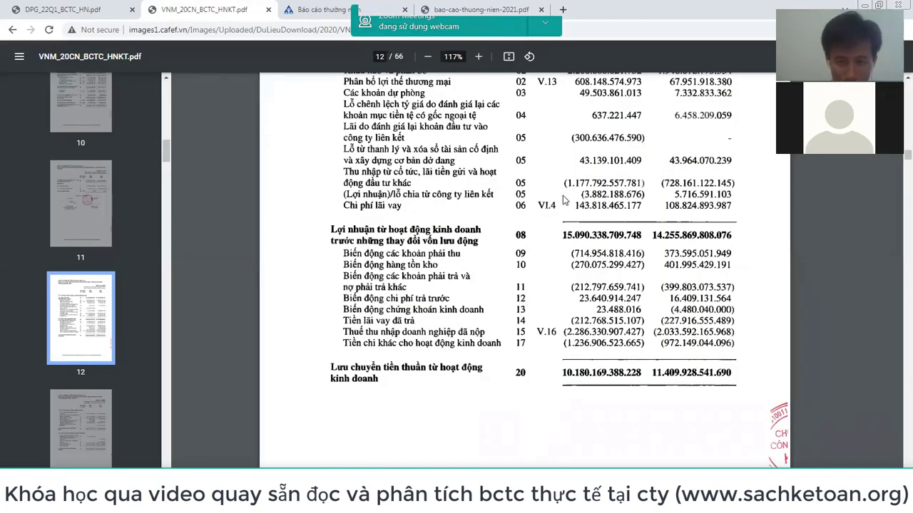
pyautogui.scroll(3, 563, 200)
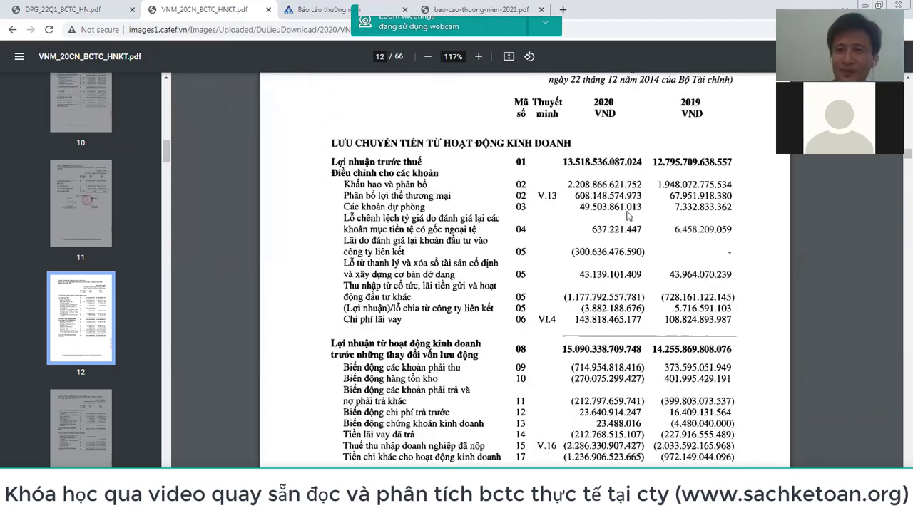
pyautogui.scroll(3, 627, 216)
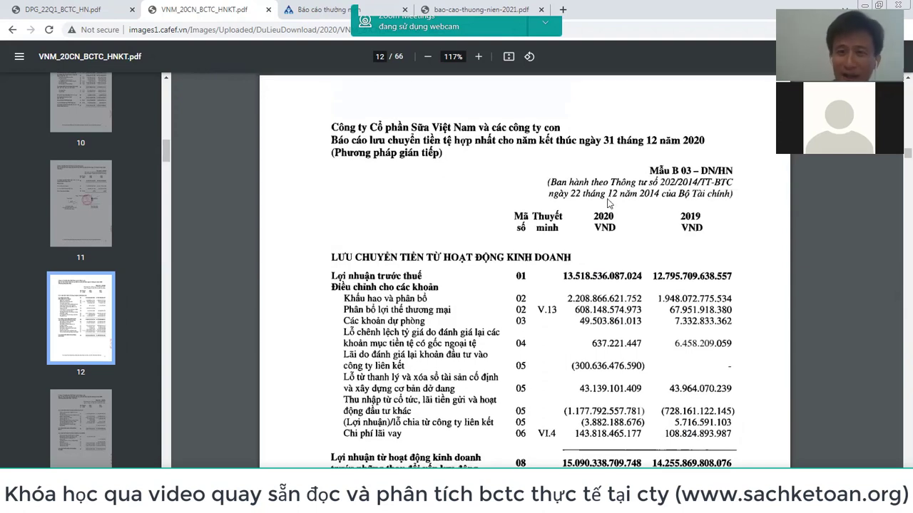
pyautogui.scroll(-4, 608, 203)
pyautogui.scroll(6, 621, 193)
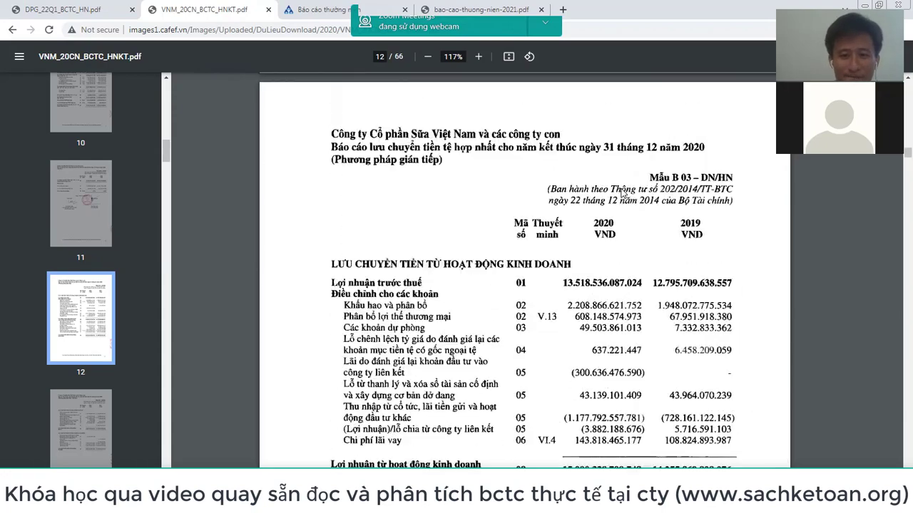
# - Go back past the income statement to the start of Vinamilk's consolidated balance sheet on page 7
pyautogui.scroll(10, 621, 193)
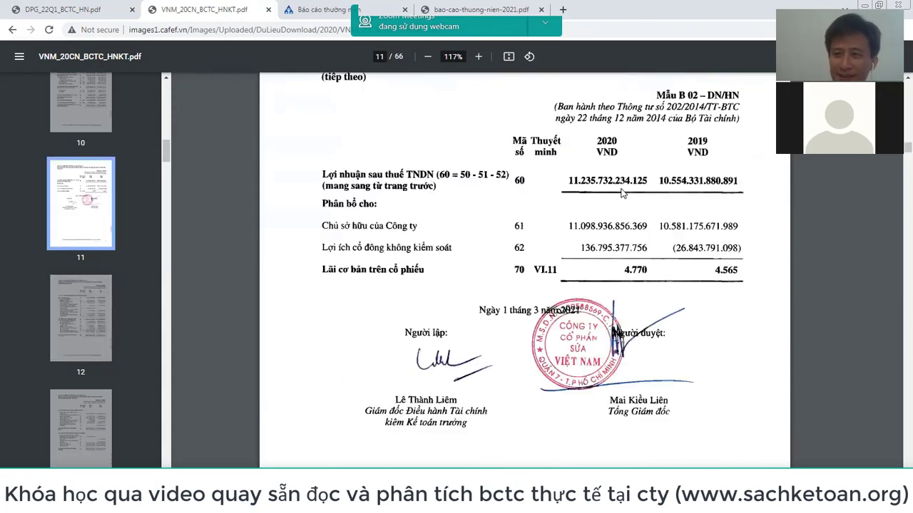
pyautogui.scroll(10, 621, 192)
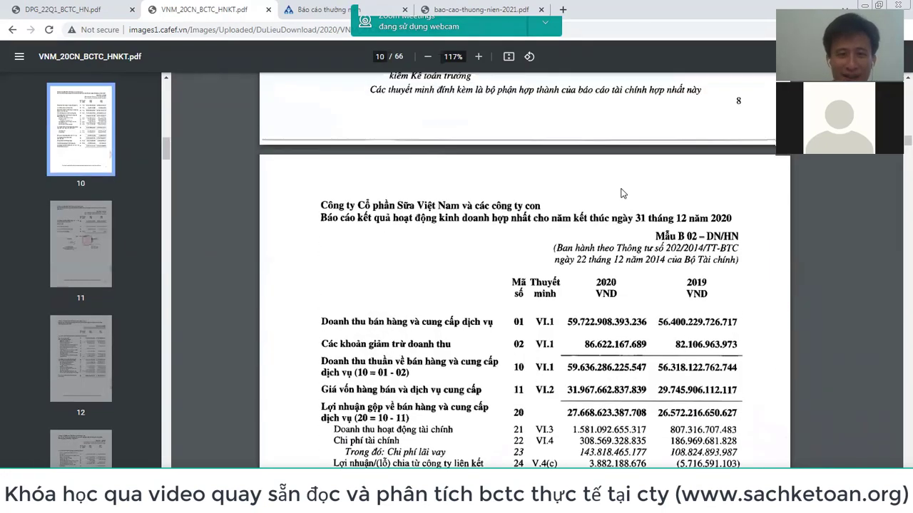
pyautogui.scroll(10, 620, 192)
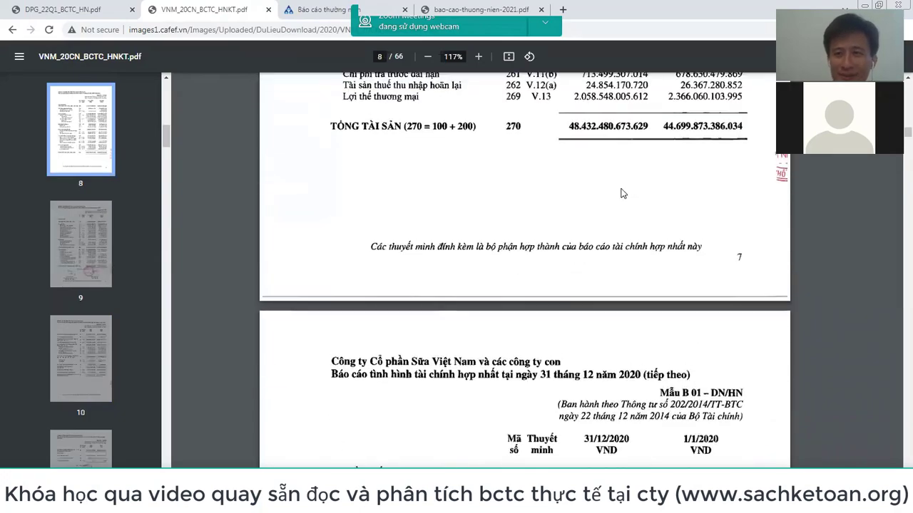
pyautogui.scroll(10, 620, 192)
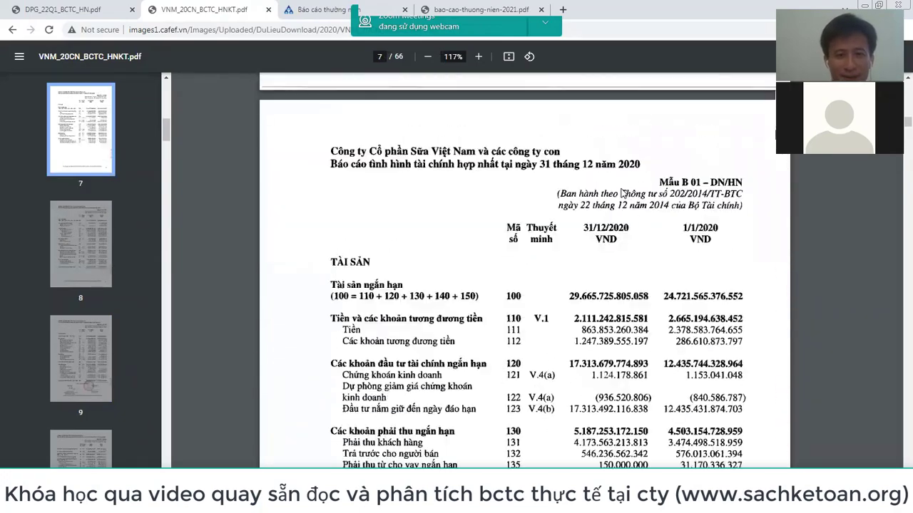
pyautogui.scroll(5, 621, 191)
# - Examine the short-term assets on page 7, covering cash, financial investments, receivables, inventories and other current assets
pyautogui.scroll(-9, 621, 189)
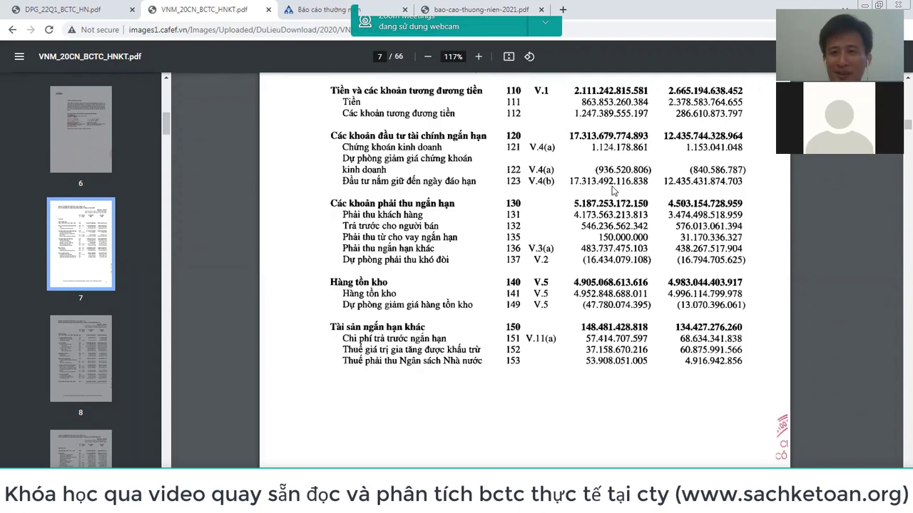
pyautogui.scroll(1, 613, 192)
pyautogui.scroll(1, 681, 245)
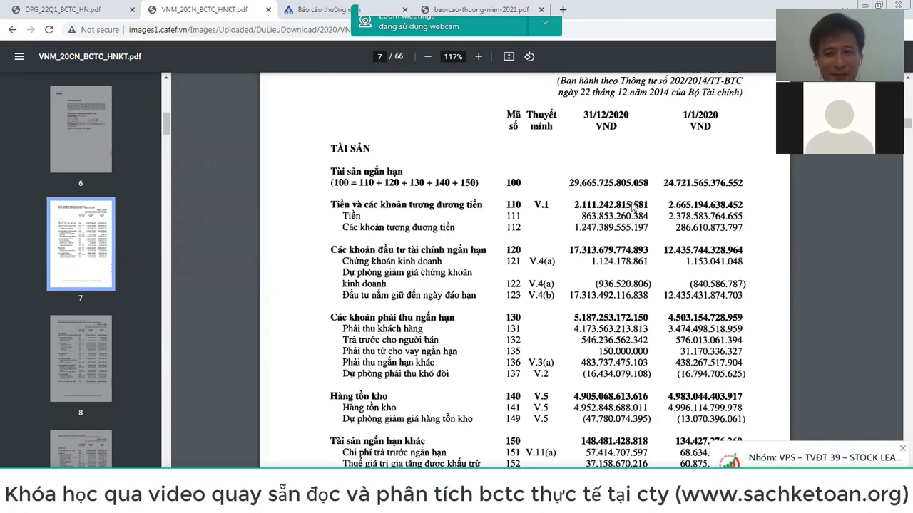
pyautogui.scroll(-2, 680, 303)
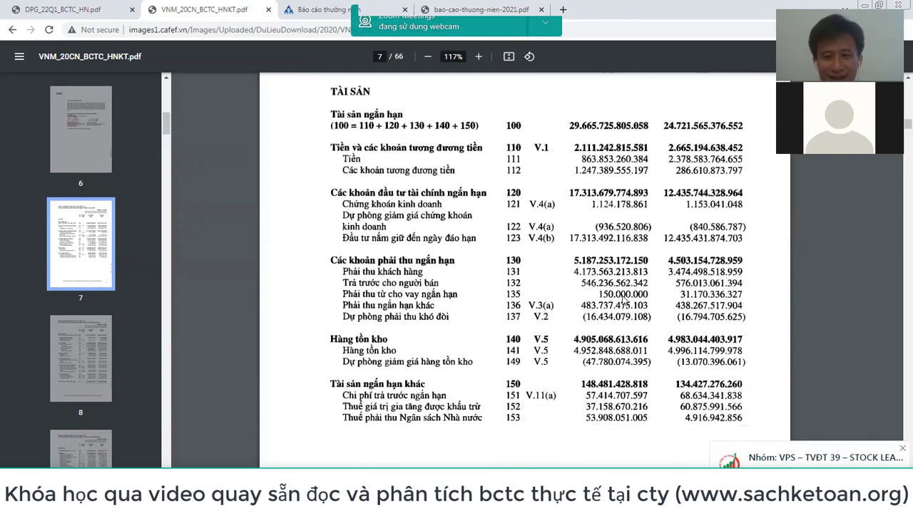
pyautogui.scroll(-4, 624, 301)
pyautogui.scroll(4, 623, 301)
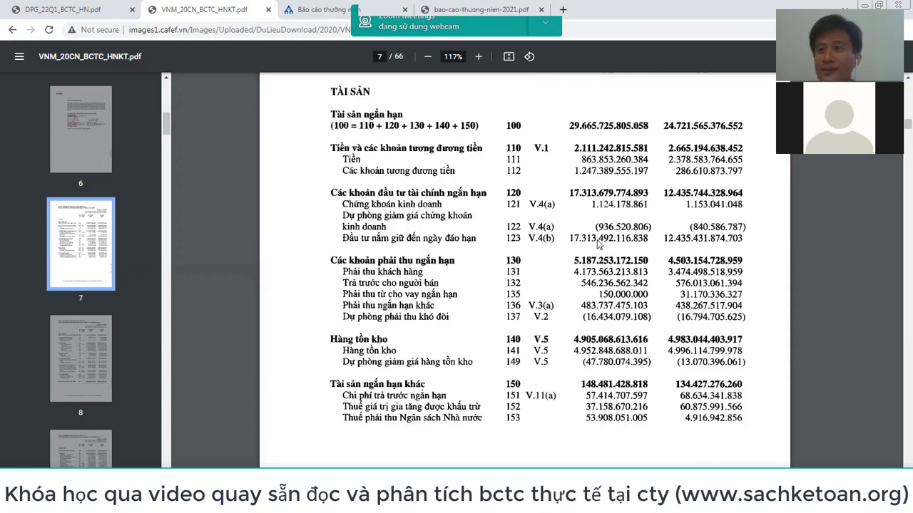
pyautogui.scroll(-4, 649, 296)
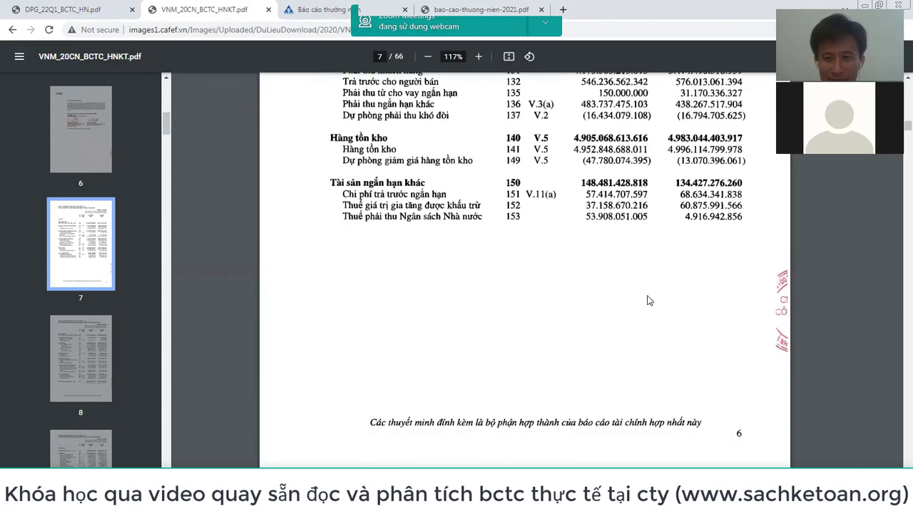
pyautogui.scroll(2, 650, 296)
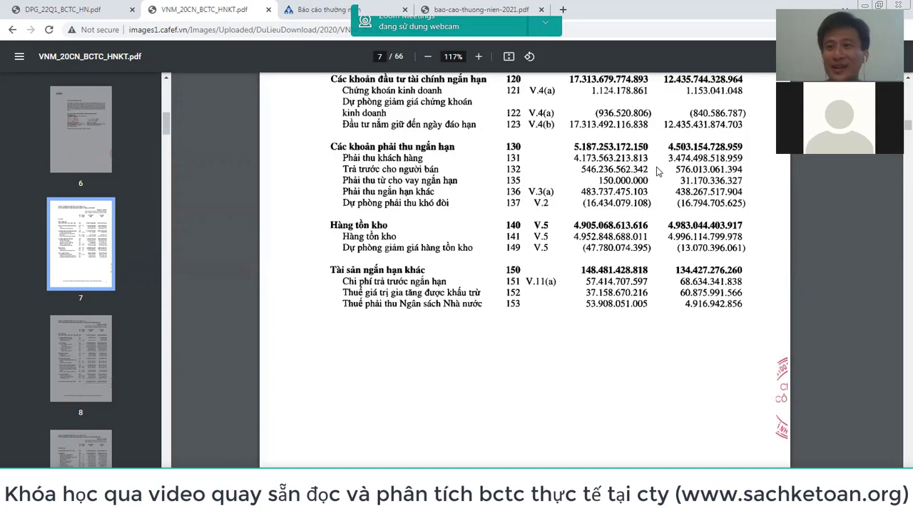
# - Examine the long-term assets on page 8, from long-term receivables and fixed assets through financial investments and total assets
pyautogui.scroll(-10, 656, 214)
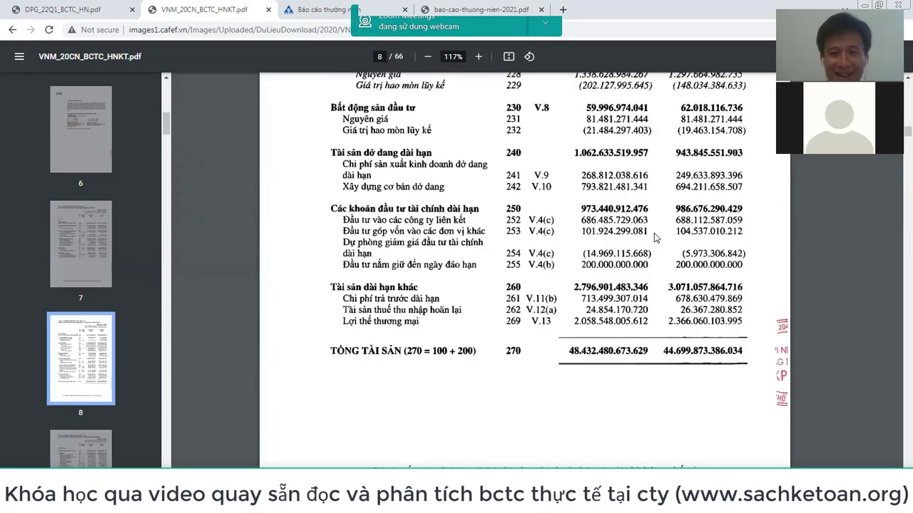
pyautogui.scroll(3, 656, 238)
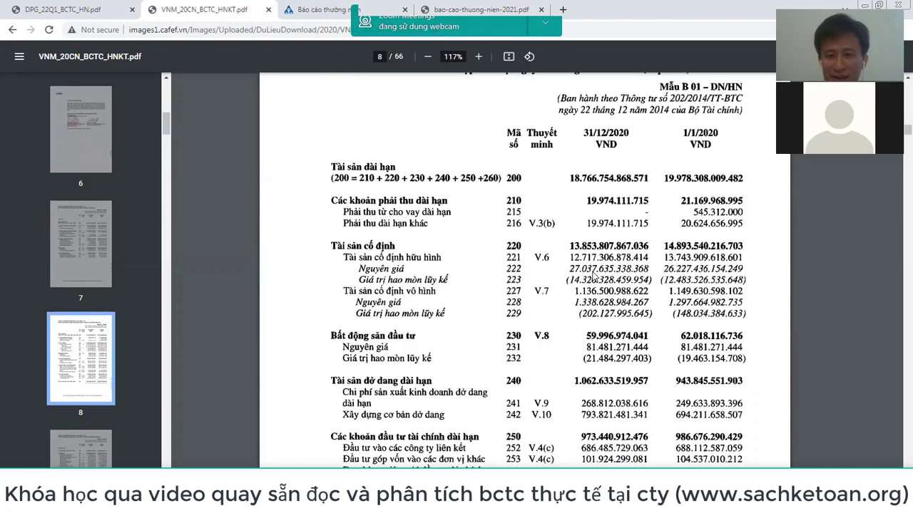
pyautogui.scroll(-3, 596, 278)
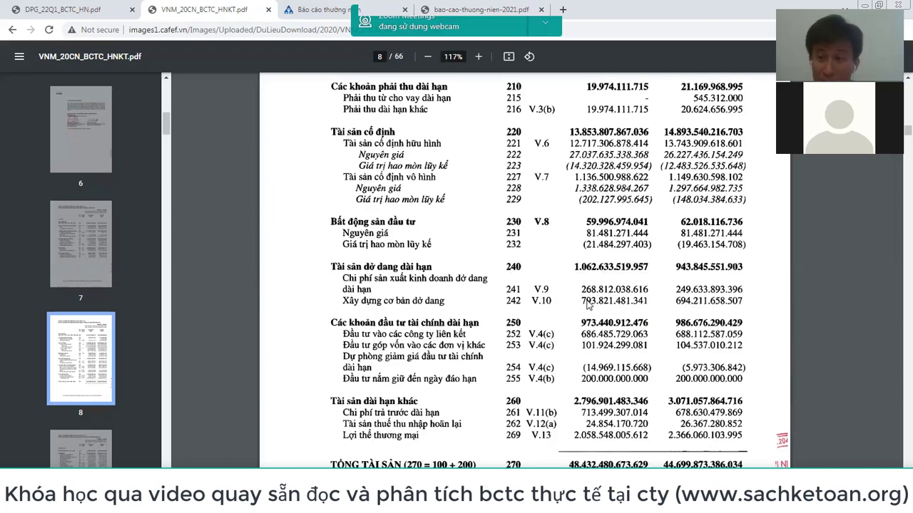
pyautogui.scroll(3, 599, 307)
pyautogui.scroll(-3, 599, 306)
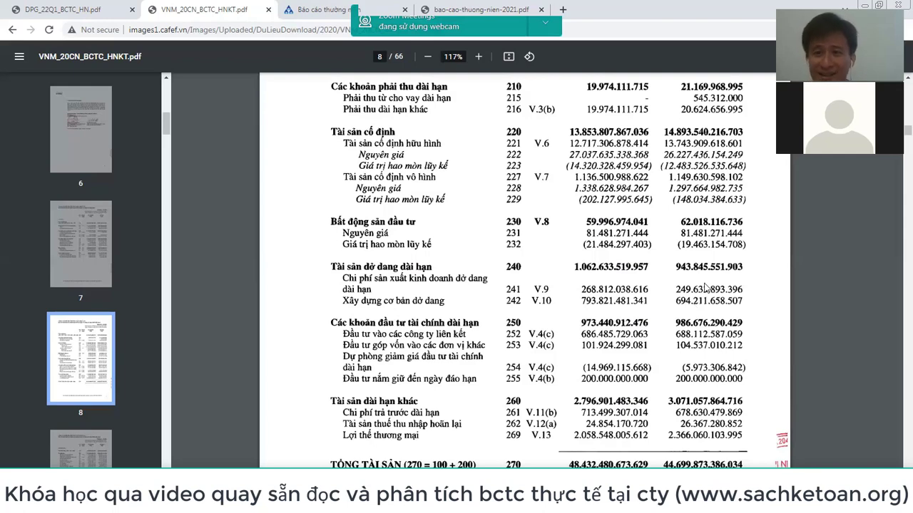
pyautogui.scroll(3, 706, 282)
# - Compare the short-term assets on page 7 with the long-term assets on page 8
pyautogui.scroll(10, 595, 327)
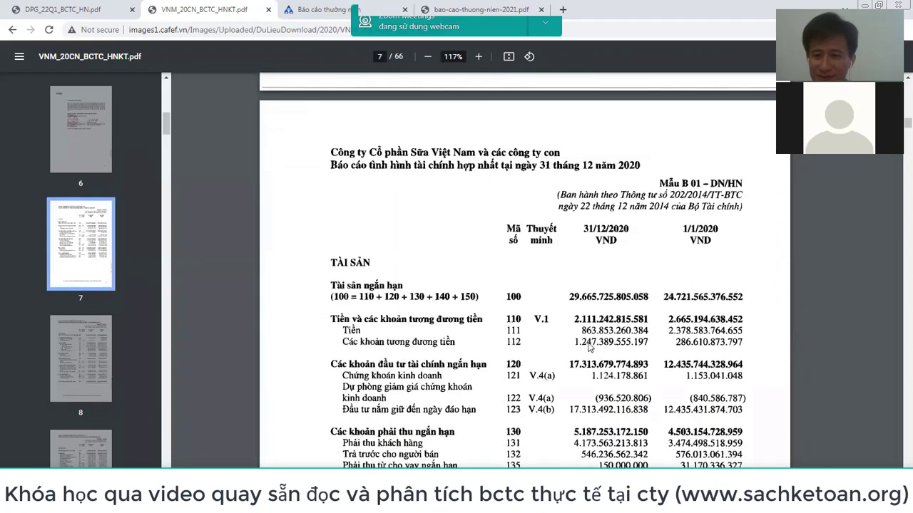
pyautogui.scroll(-4, 668, 344)
pyautogui.scroll(-8, 669, 344)
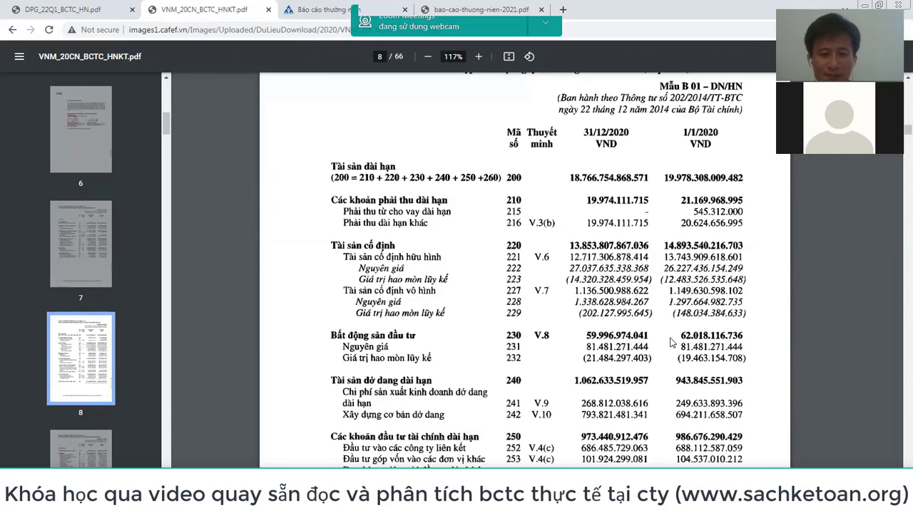
pyautogui.scroll(10, 671, 343)
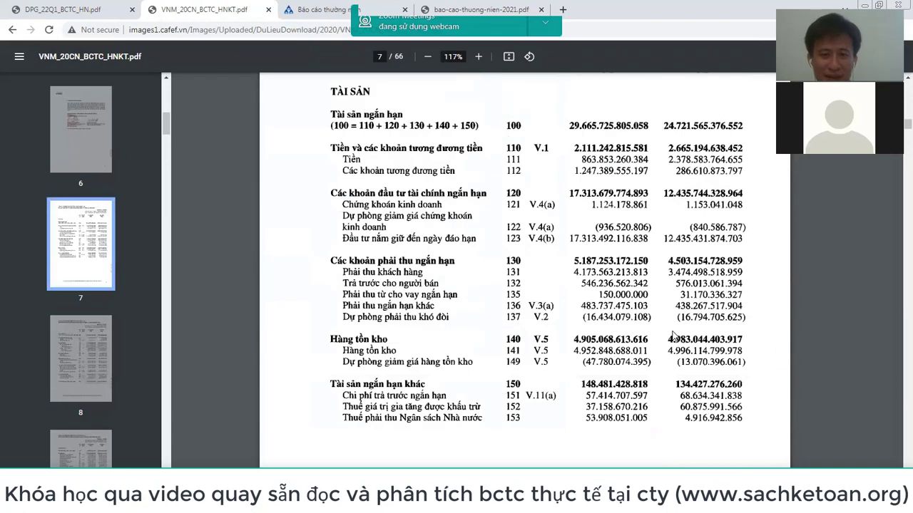
pyautogui.scroll(1, 659, 307)
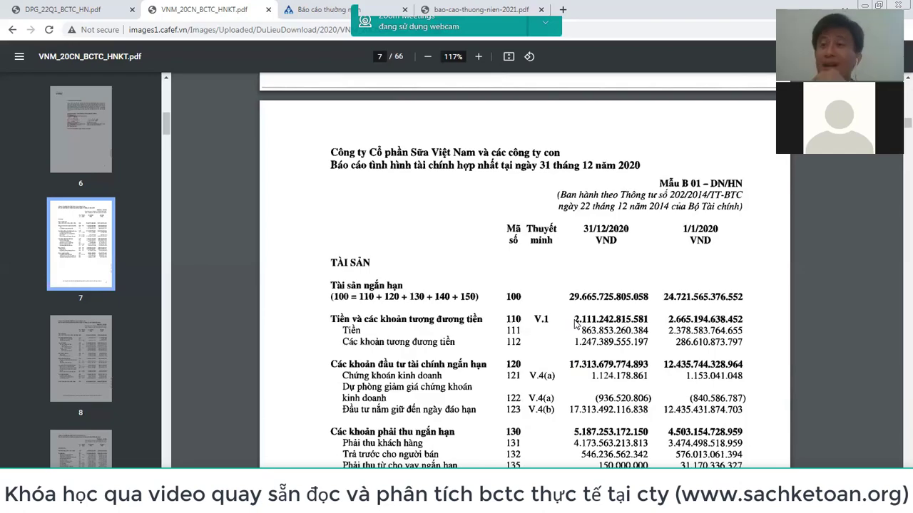
# - Review the balance sheet from long-term assets through the liabilities and owners' equity lines on page 9
pyautogui.scroll(-10, 577, 326)
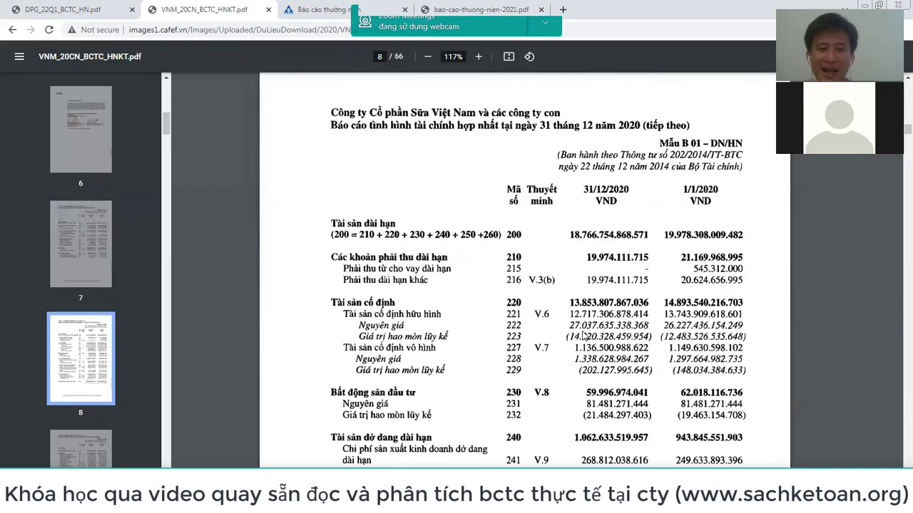
pyautogui.scroll(-10, 583, 334)
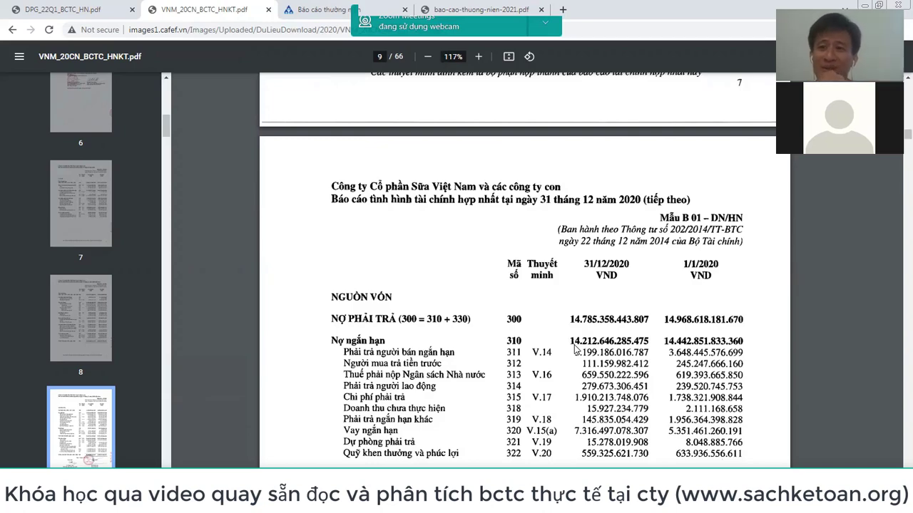
pyautogui.scroll(-4, 576, 348)
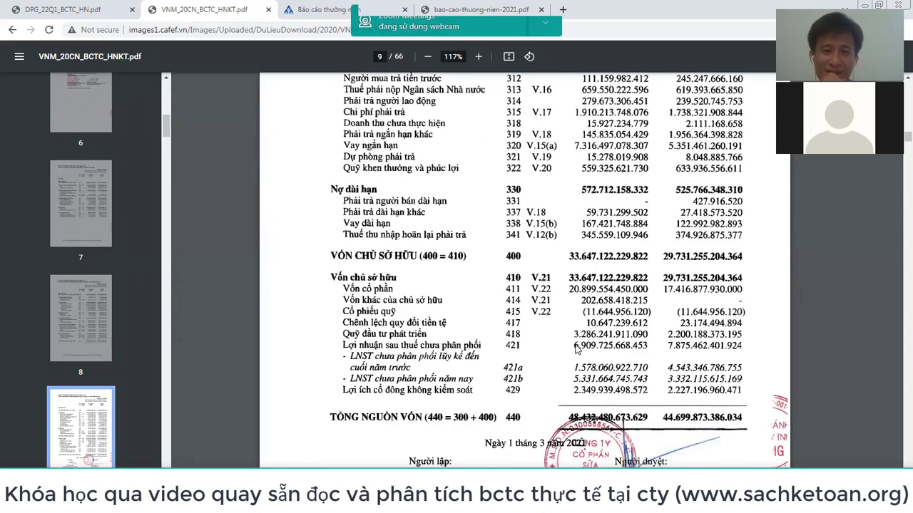
pyautogui.scroll(-2, 577, 348)
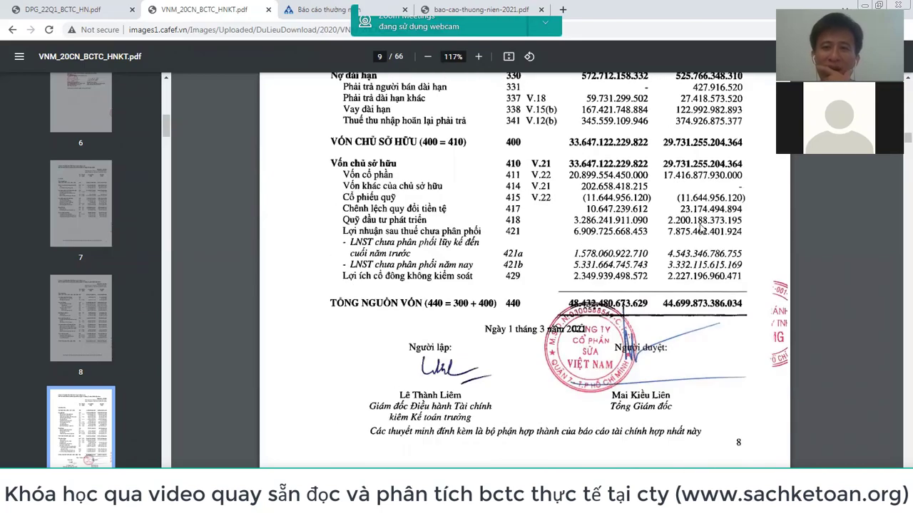
pyautogui.scroll(-1, 604, 314)
# - Examine the consolidated income statement on page 10, from sales revenue down to net operating profit and other income
pyautogui.scroll(-6, 604, 313)
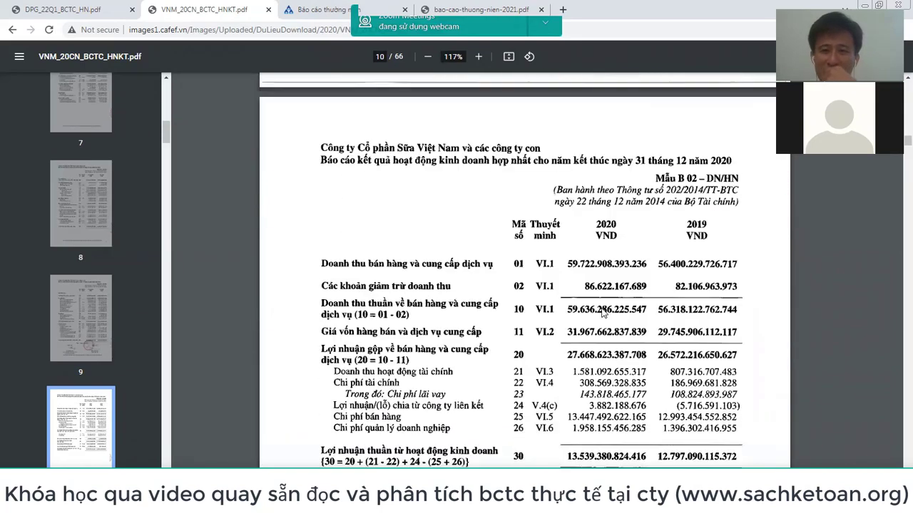
pyautogui.scroll(5, 604, 314)
pyautogui.scroll(-4, 604, 314)
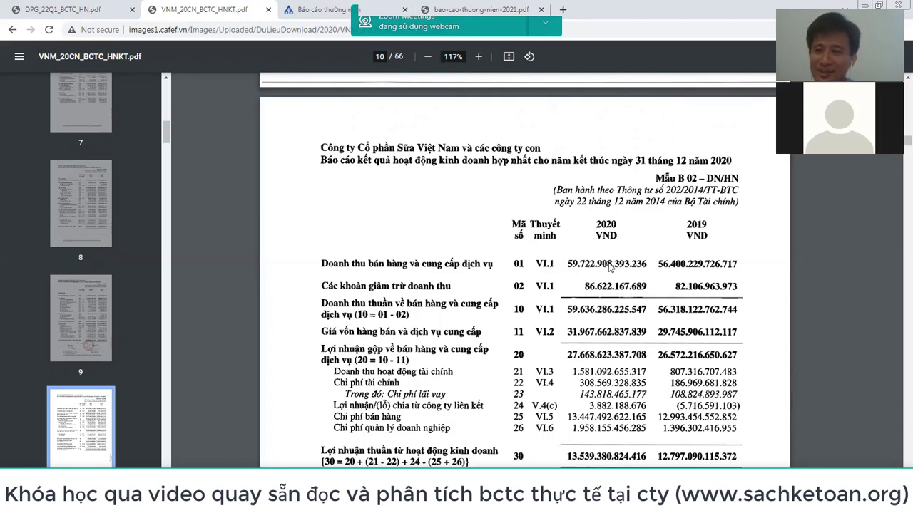
pyautogui.scroll(-3, 610, 268)
pyautogui.scroll(2, 606, 264)
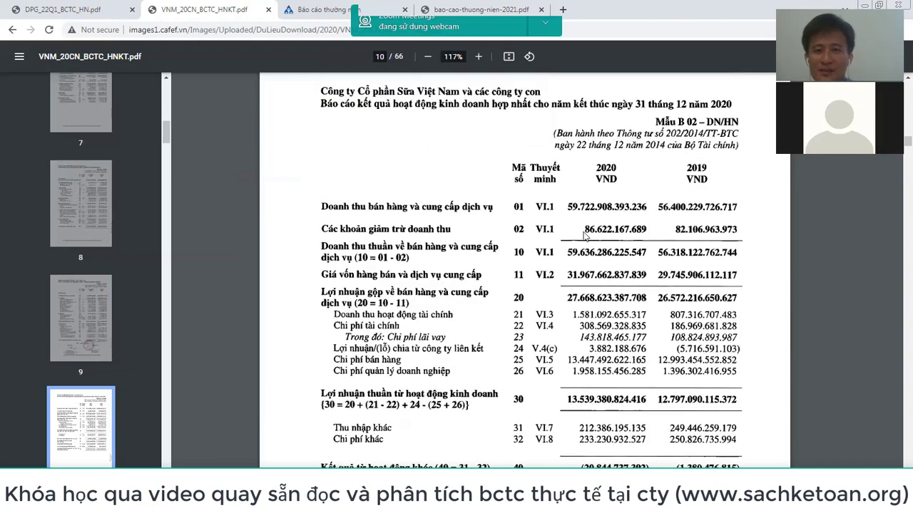
# - Examine the income statement on page 10 from financial income and expenses down to pre-tax profit, corporate income tax and profit after tax
pyautogui.scroll(-3, 612, 282)
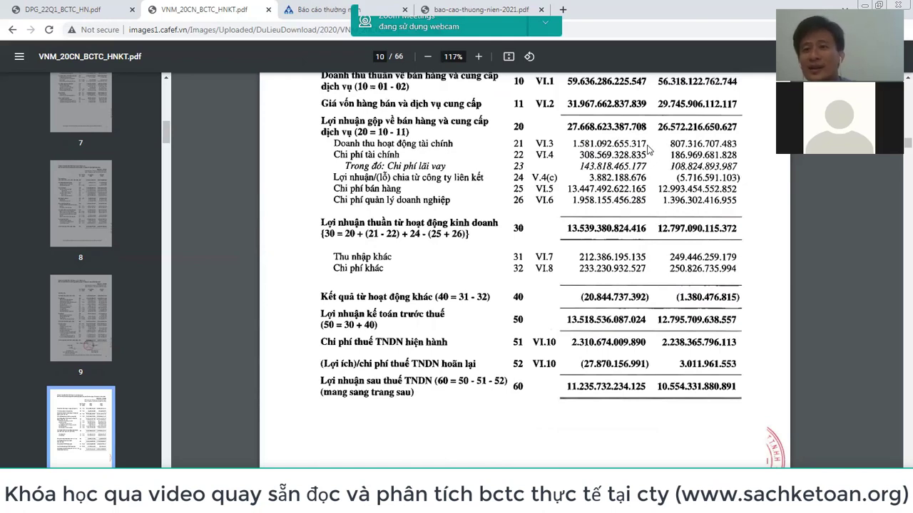
pyautogui.scroll(1, 647, 150)
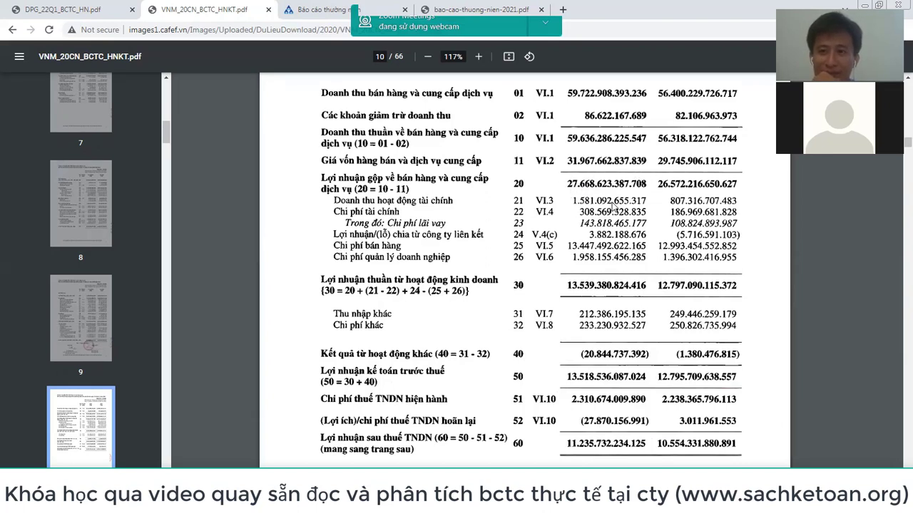
pyautogui.scroll(-3, 713, 285)
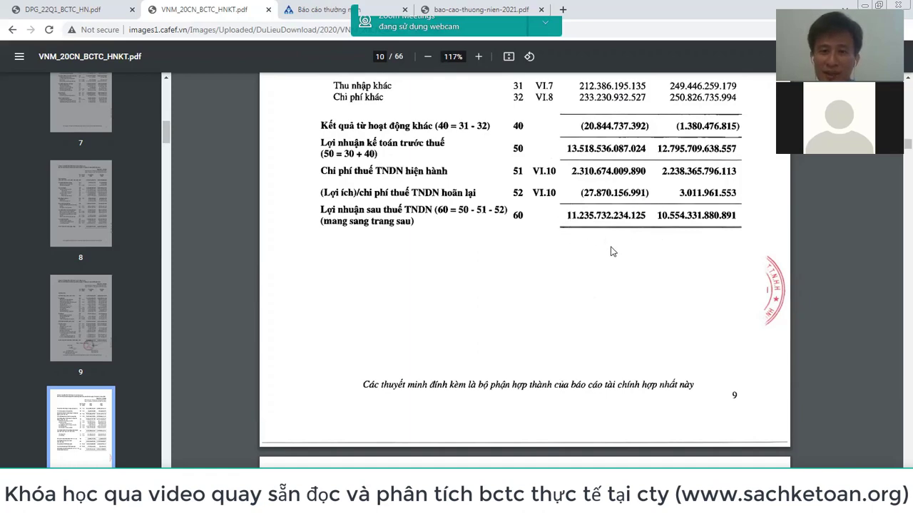
# - Compare the profit after tax on page 10 with the net cash flow from operating activities on page 12
pyautogui.scroll(-10, 612, 251)
pyautogui.scroll(-8, 605, 285)
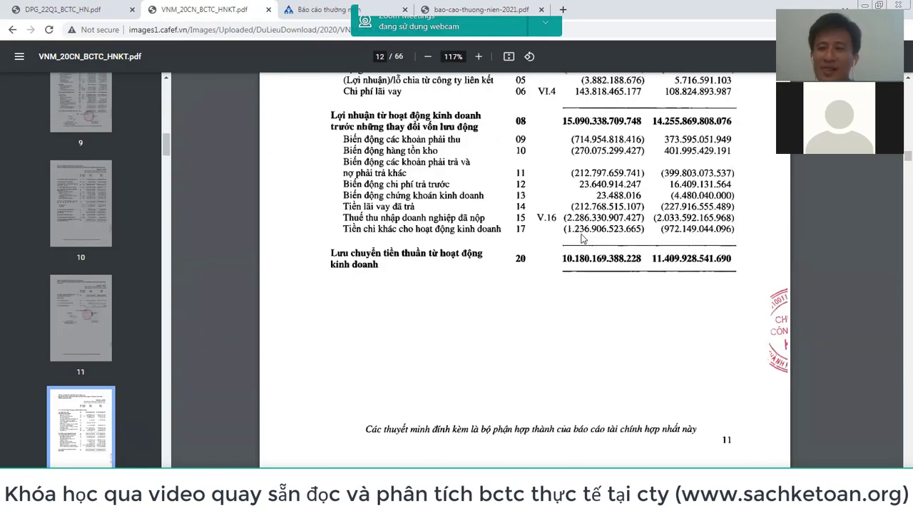
pyautogui.scroll(1, 642, 269)
pyautogui.scroll(10, 641, 269)
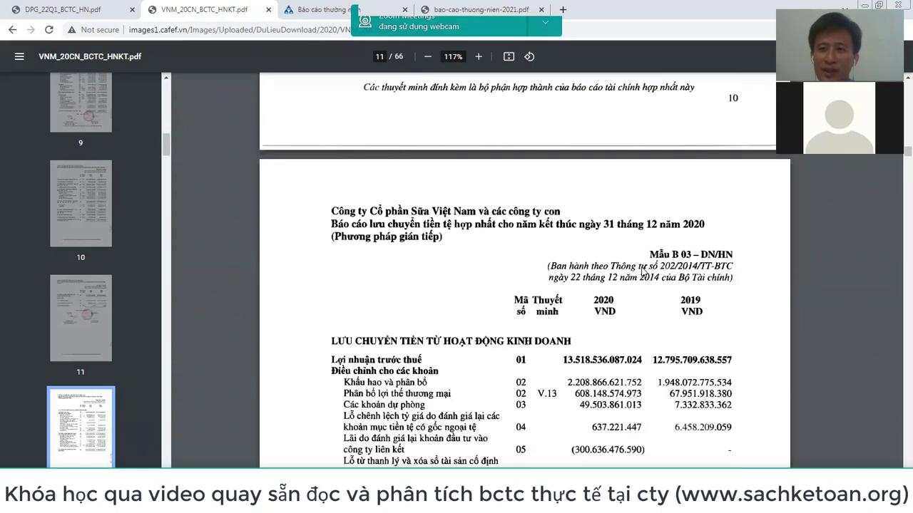
pyautogui.scroll(10, 641, 272)
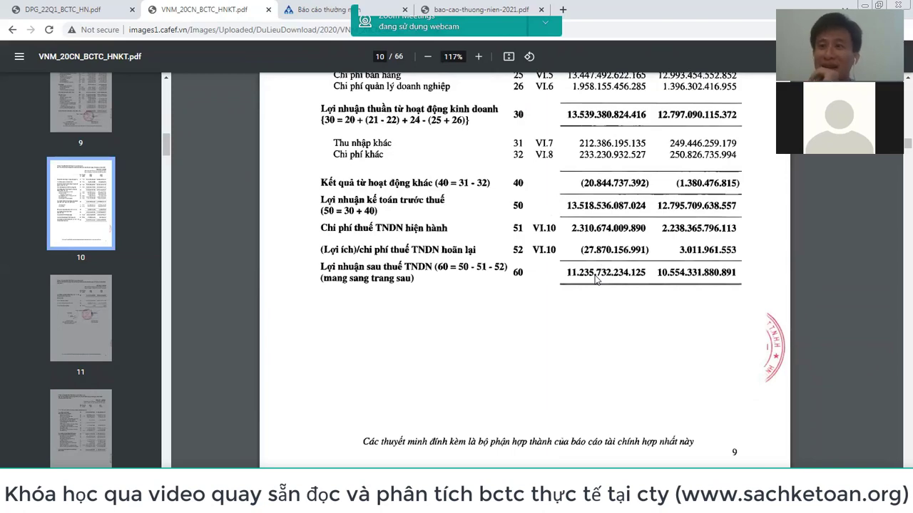
pyautogui.scroll(-15, 606, 293)
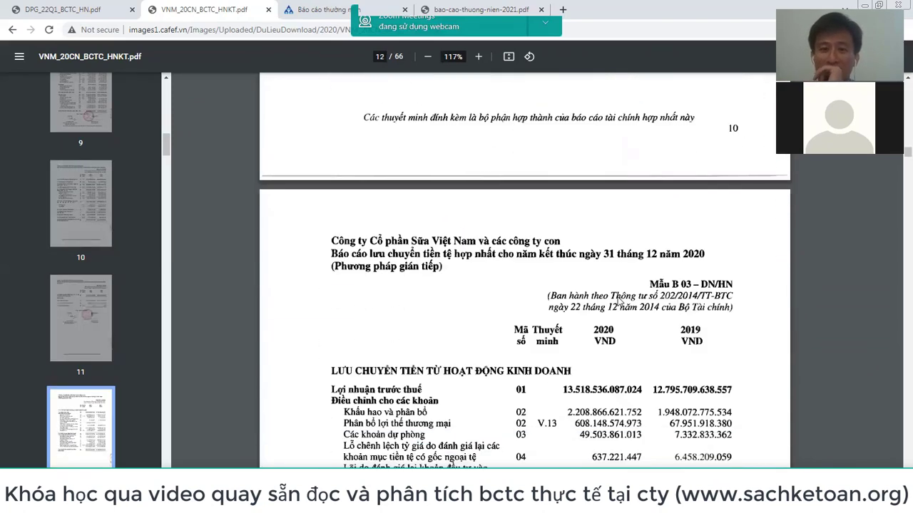
pyautogui.scroll(-8, 618, 301)
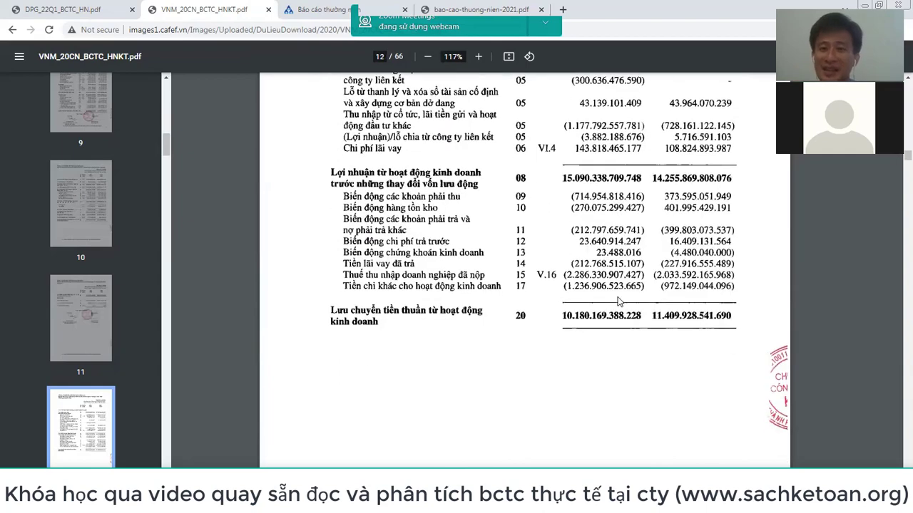
pyautogui.scroll(15, 617, 301)
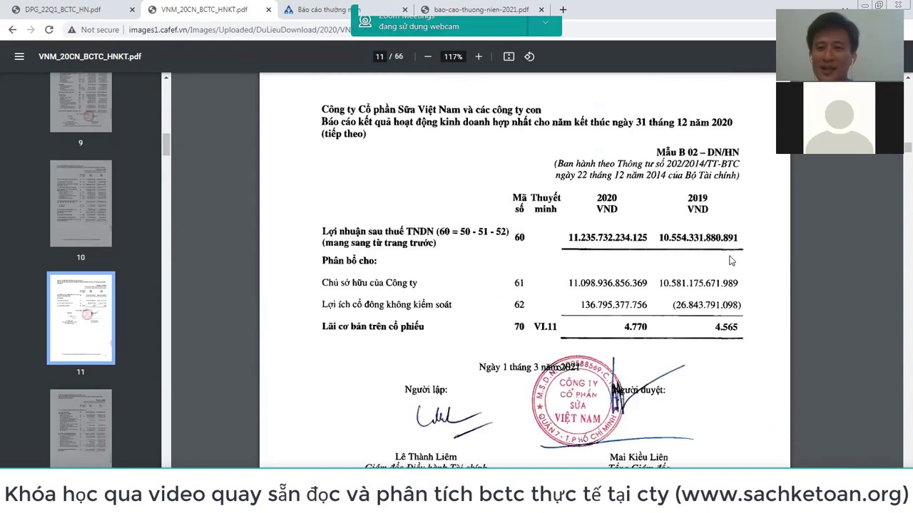
pyautogui.scroll(8, 730, 261)
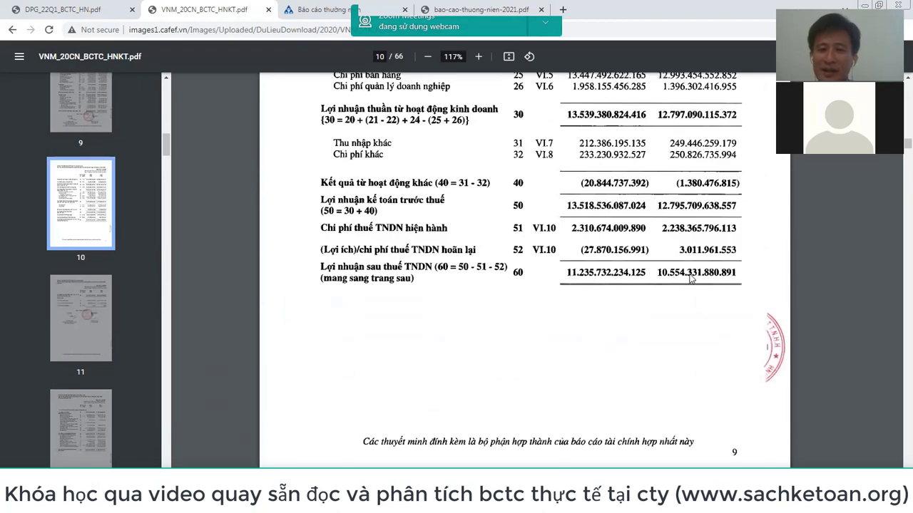
pyautogui.scroll(-20, 681, 285)
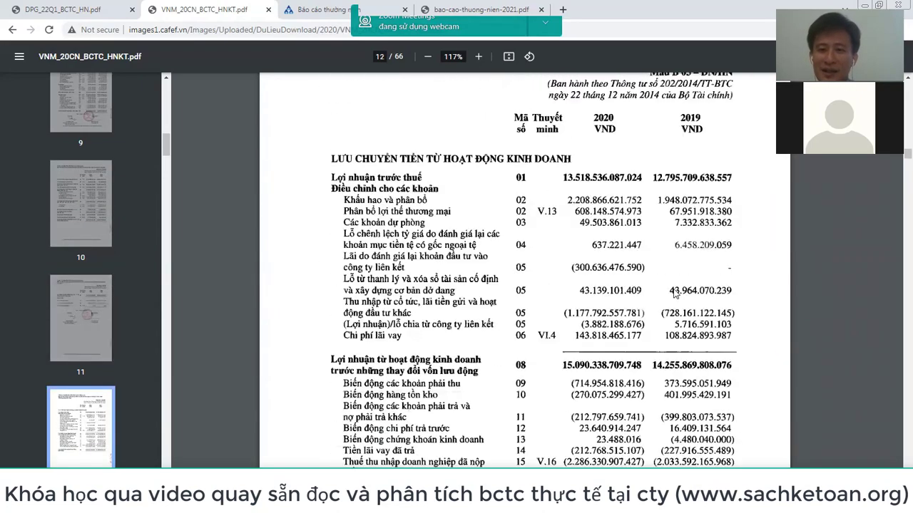
pyautogui.scroll(-5, 675, 293)
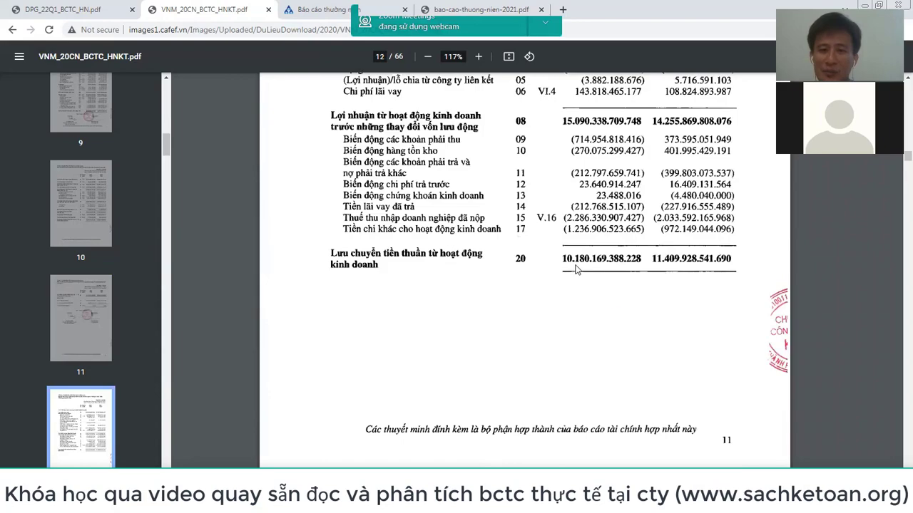
# - Check the 2019 profit after tax against the 2019 net operating cash flow in the indirect-method cash flow statement
pyautogui.scroll(10, 684, 261)
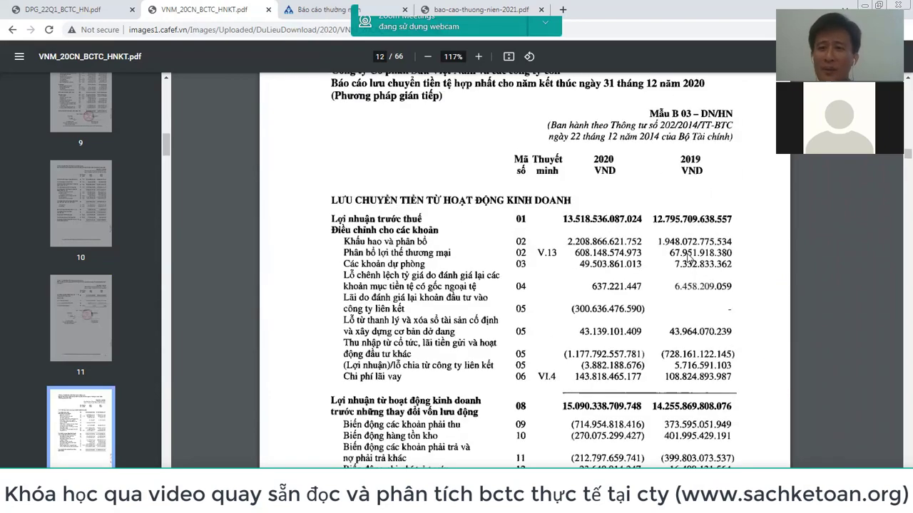
pyautogui.scroll(5, 690, 258)
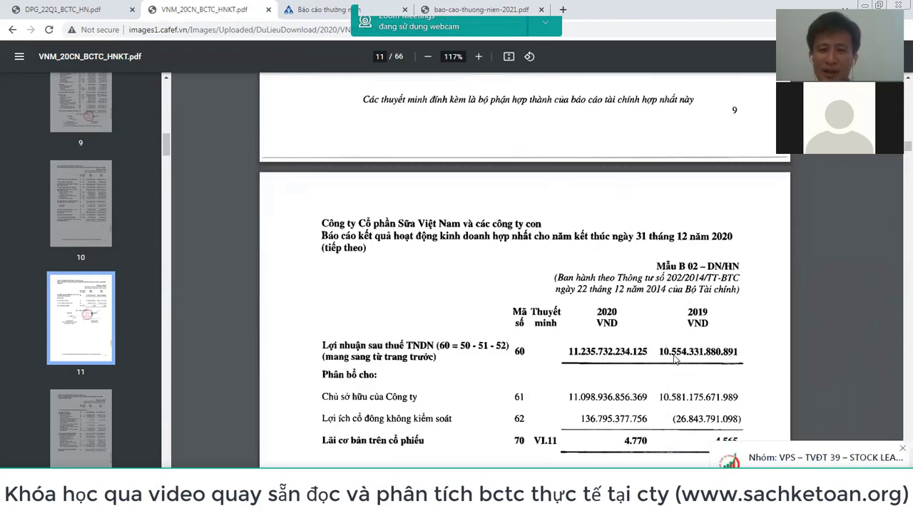
pyautogui.scroll(-5, 687, 353)
pyautogui.scroll(-15, 690, 351)
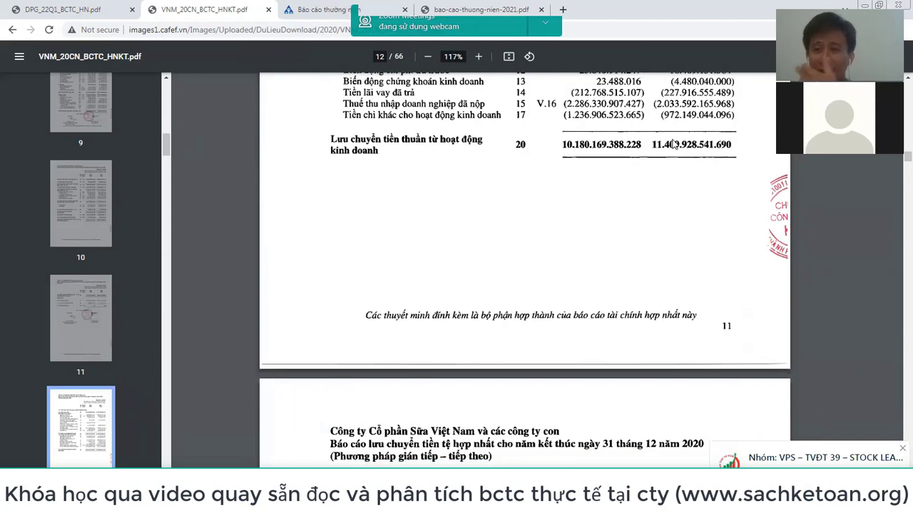
pyautogui.scroll(1, 674, 144)
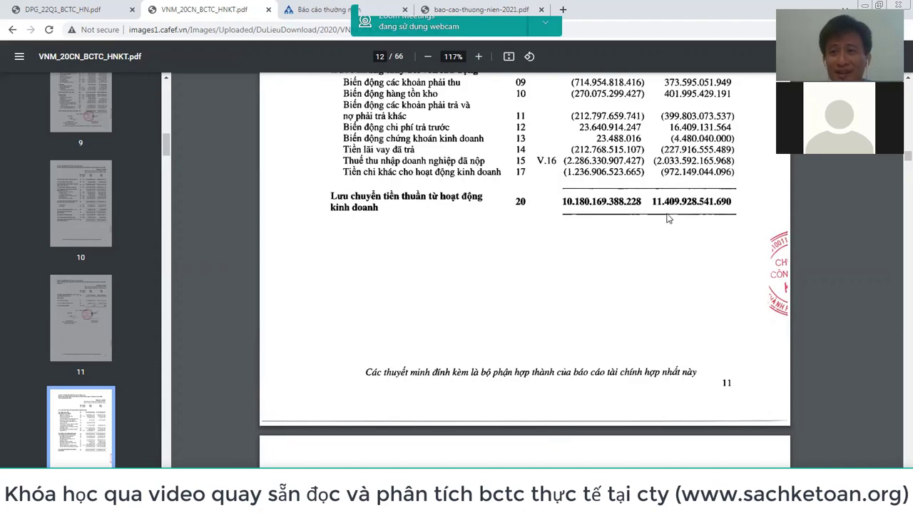
pyautogui.scroll(10, 669, 219)
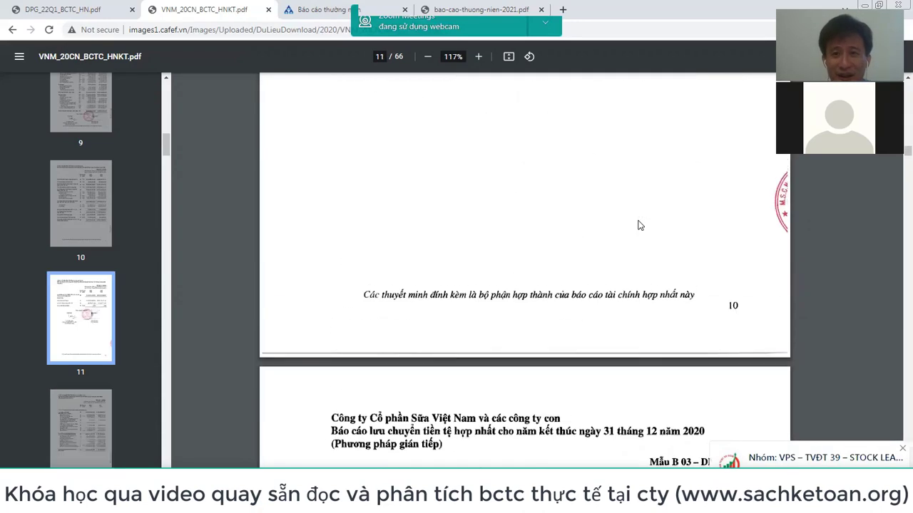
pyautogui.scroll(10, 625, 220)
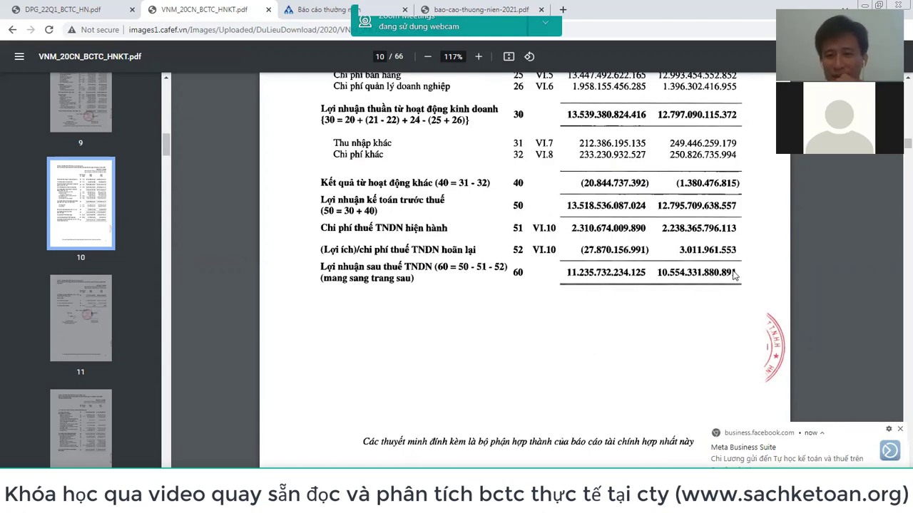
pyautogui.scroll(-15, 656, 294)
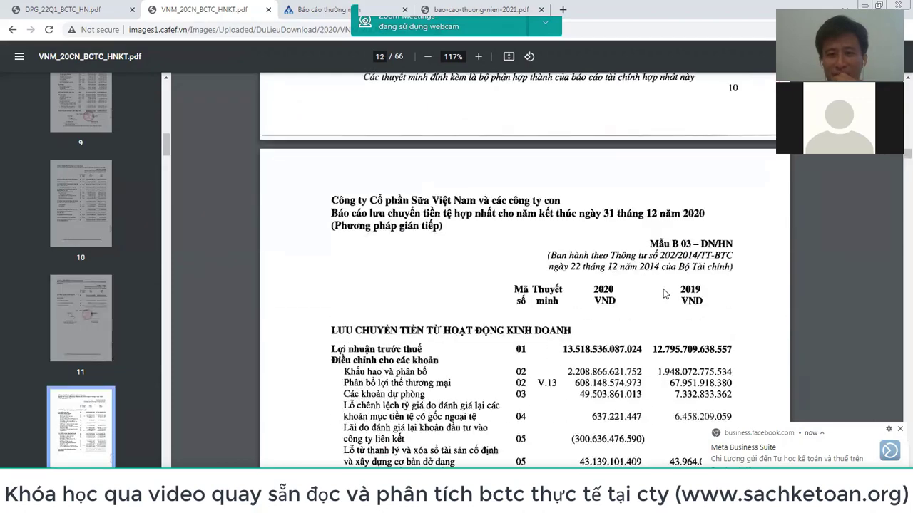
pyautogui.scroll(3, 664, 294)
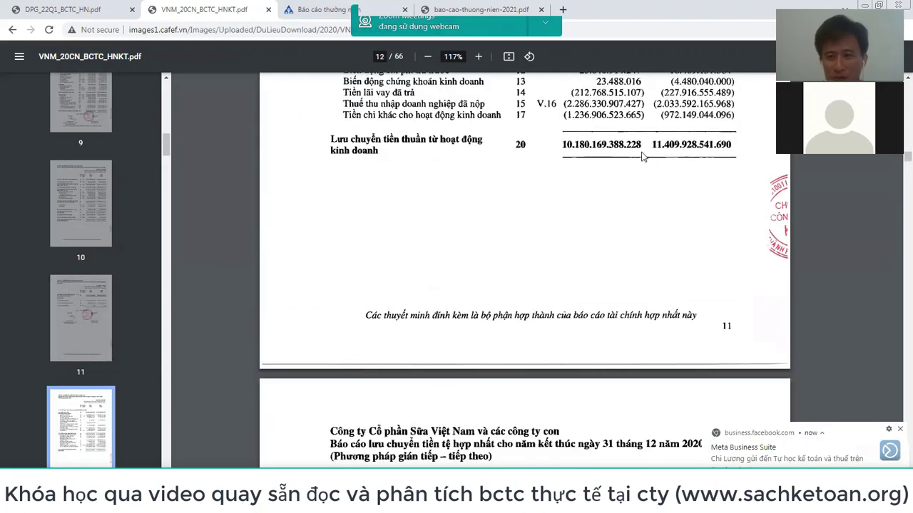
pyautogui.scroll(2, 642, 158)
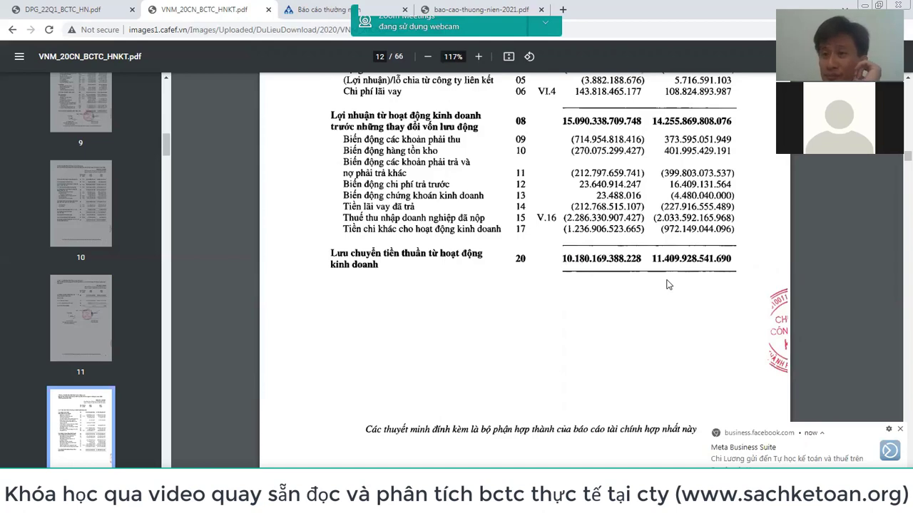
# - Examine the investing and financing cash flows on page 13, from fixed-asset purchases through loan repayments and dividends paid
pyautogui.scroll(-6, 667, 285)
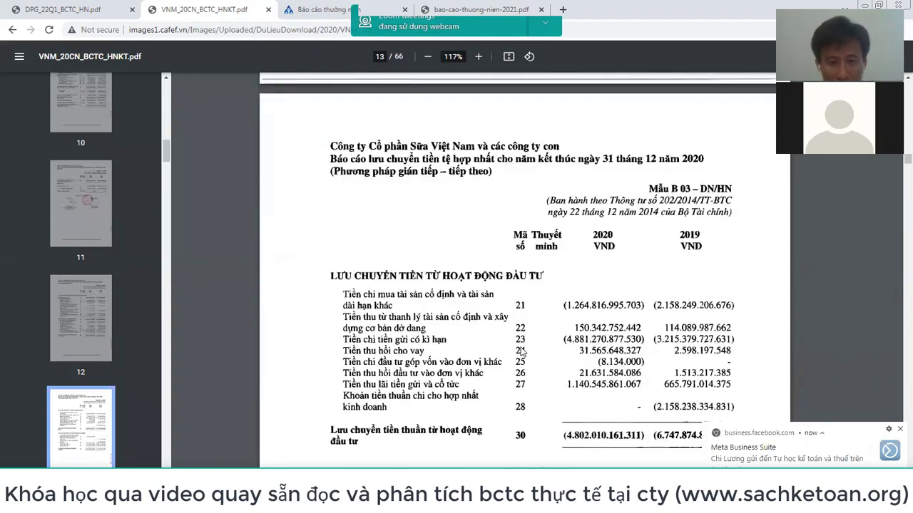
pyautogui.scroll(-3, 521, 351)
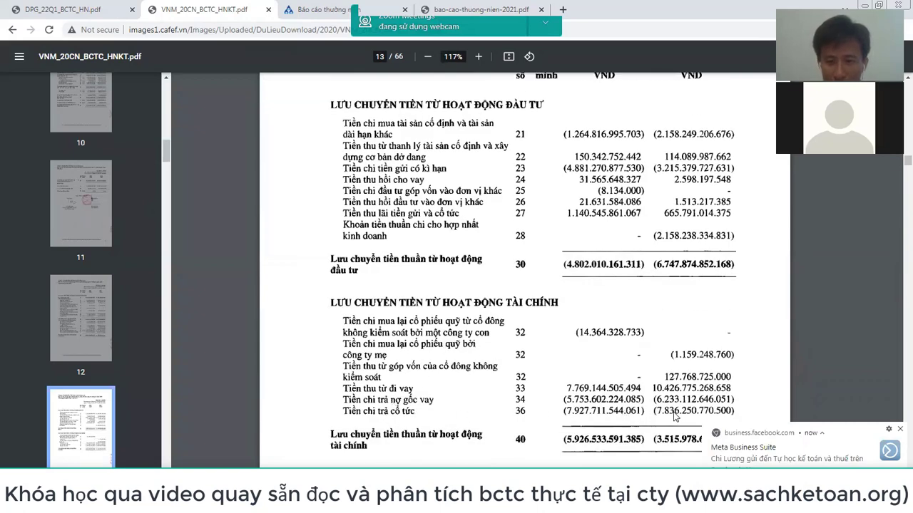
pyautogui.scroll(-2, 679, 417)
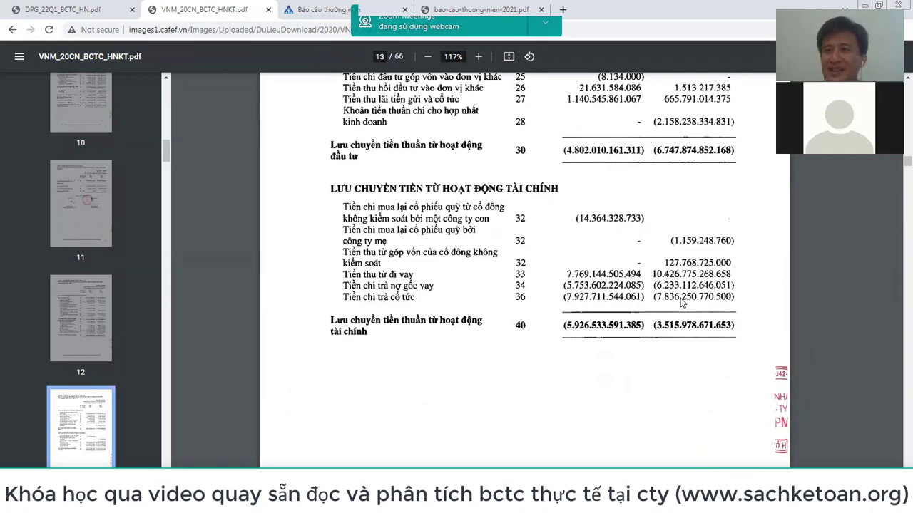
# - Compare the net operating cash flow on page 12 with the investing and financing cash flows on page 13
pyautogui.scroll(13, 681, 303)
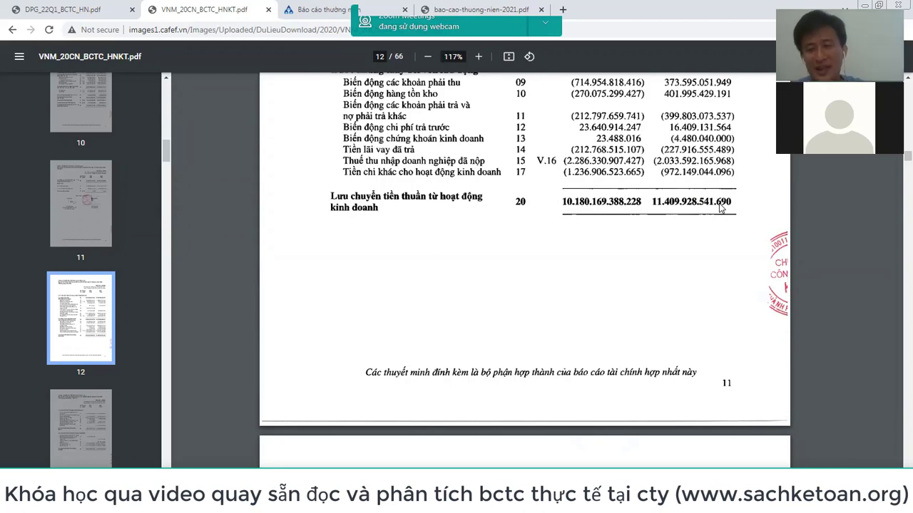
pyautogui.scroll(2, 722, 207)
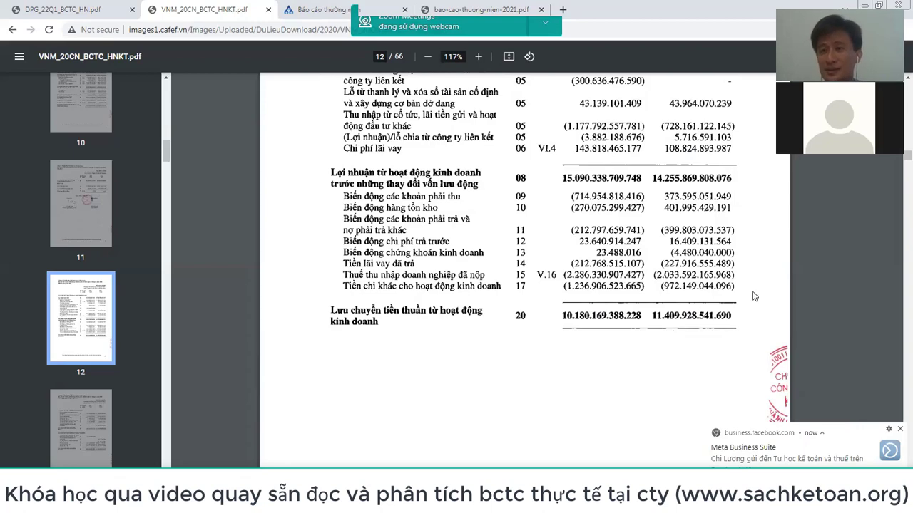
pyautogui.scroll(-10, 629, 347)
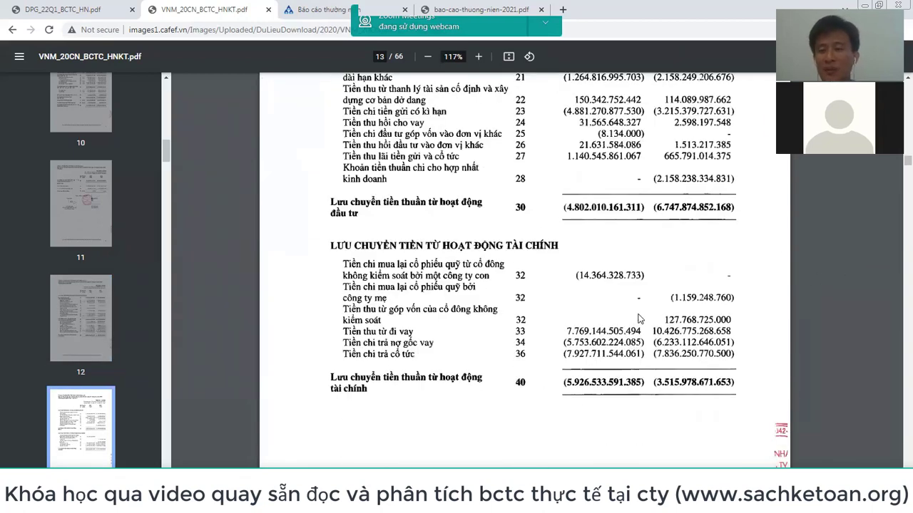
pyautogui.scroll(4, 640, 319)
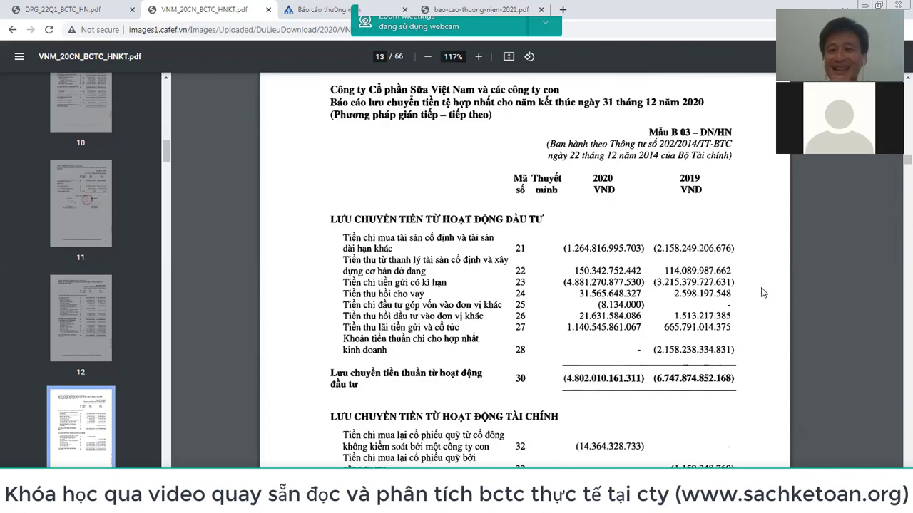
pyautogui.scroll(5, 722, 316)
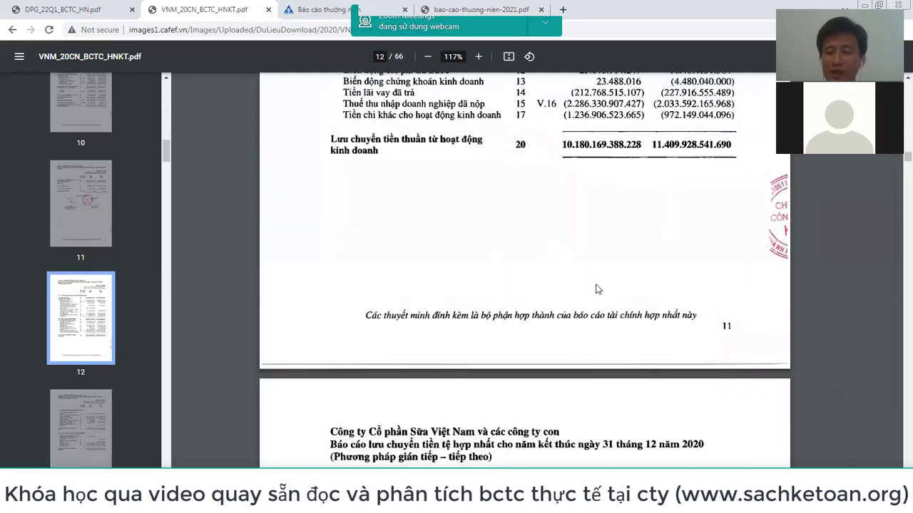
pyautogui.scroll(-8, 624, 439)
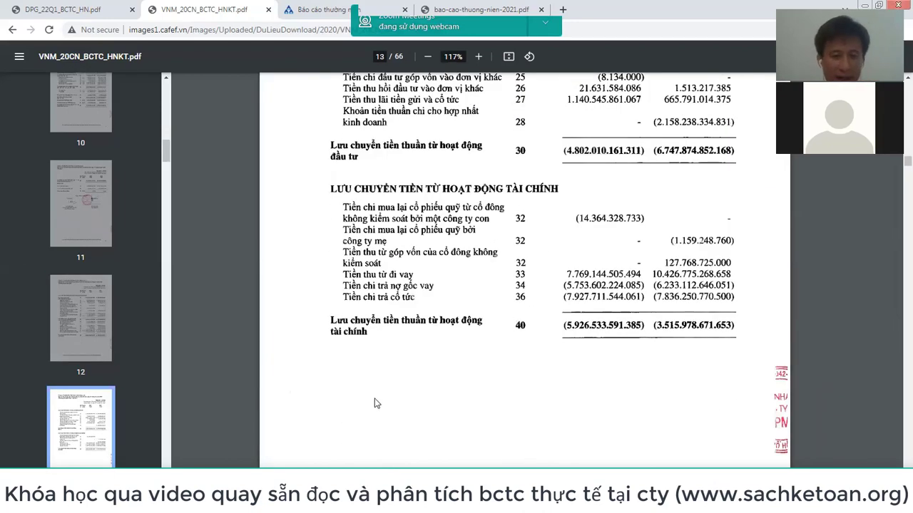
# - Switch to the audited 2021 report in Adobe Acrobat Reader and bring up its indirect-method cash flow statement on page 8
pyautogui.hotkey('alt', 'Tab')
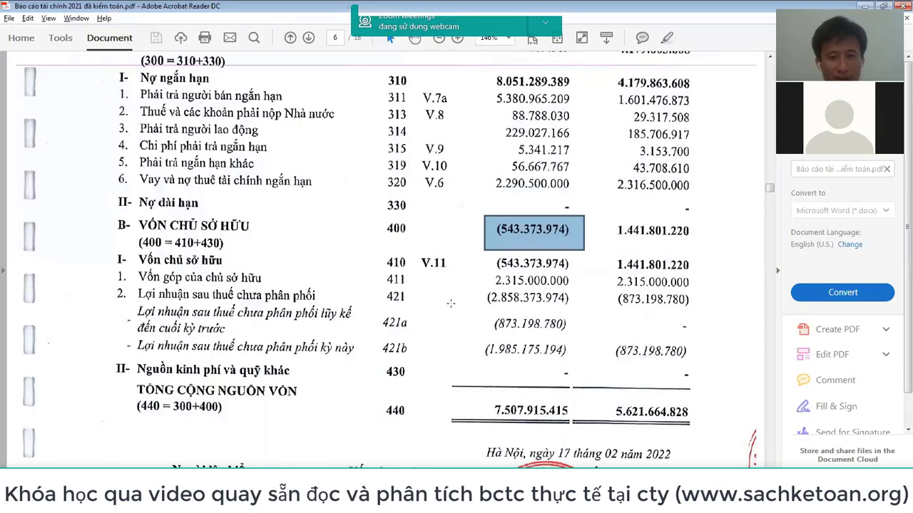
pyautogui.scroll(-5, 450, 303)
pyautogui.scroll(3, 450, 312)
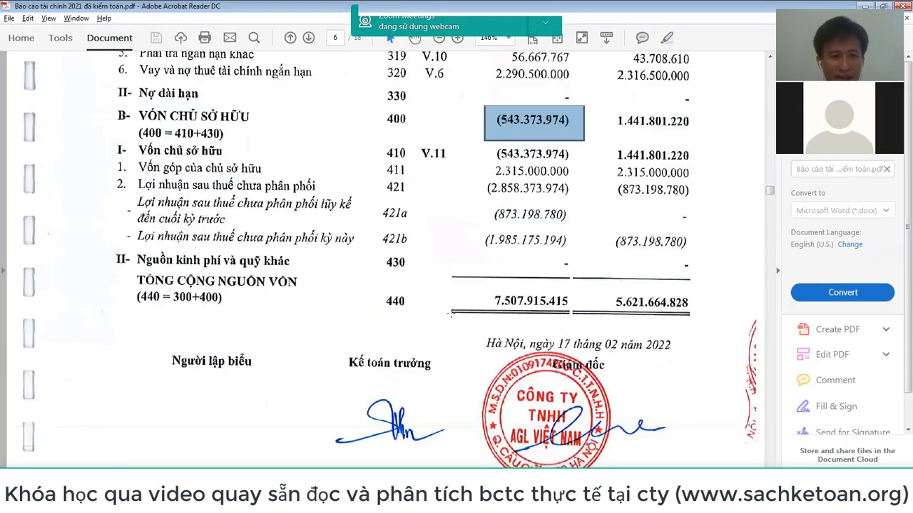
pyautogui.scroll(2, 450, 313)
pyautogui.scroll(-12, 451, 322)
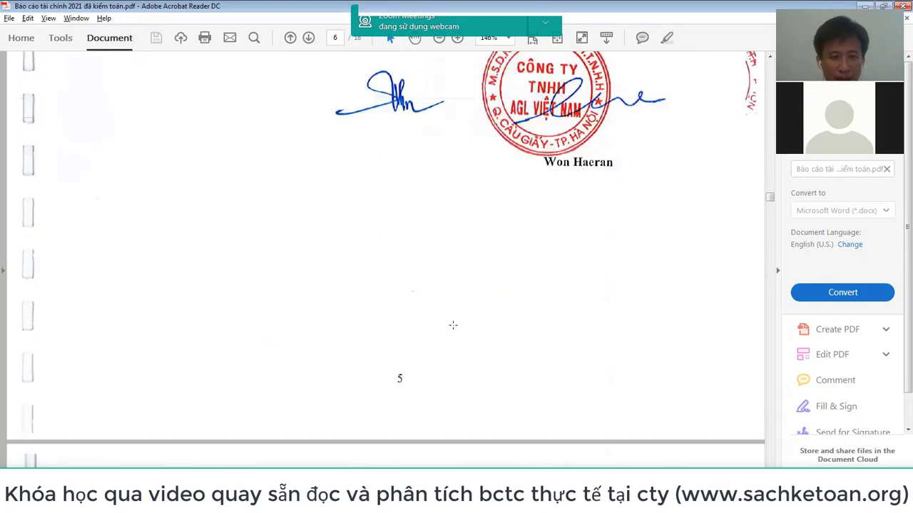
pyautogui.scroll(-12, 453, 327)
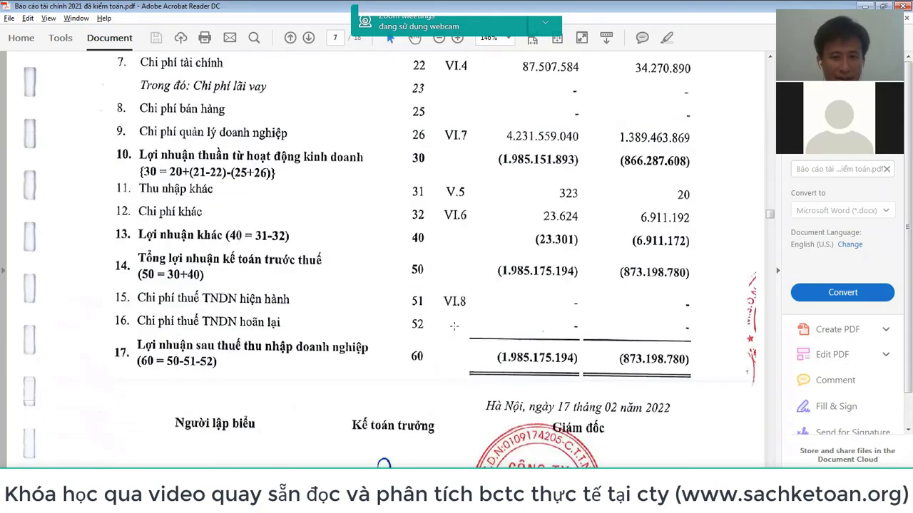
pyautogui.scroll(-8, 453, 327)
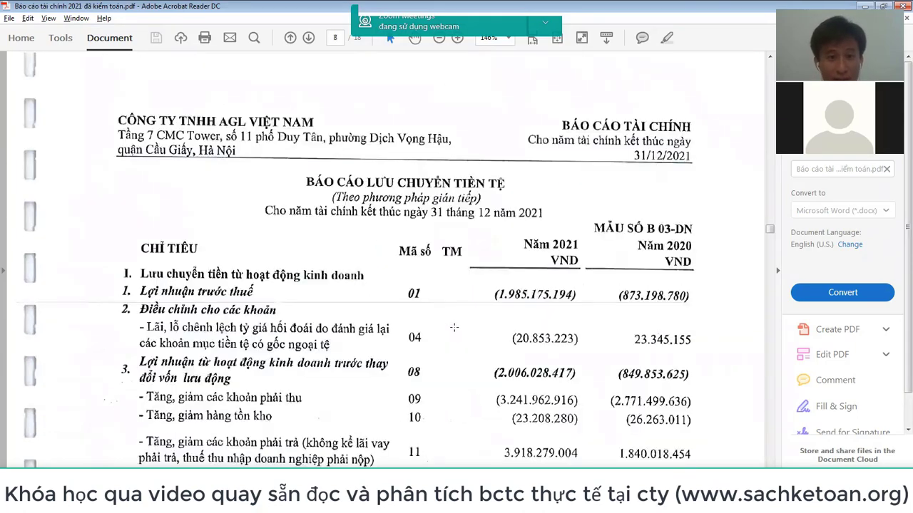
# - Highlight the 2021 change in receivables (code 09) in the cash flow statement on page 8
pyautogui.scroll(-2, 453, 327)
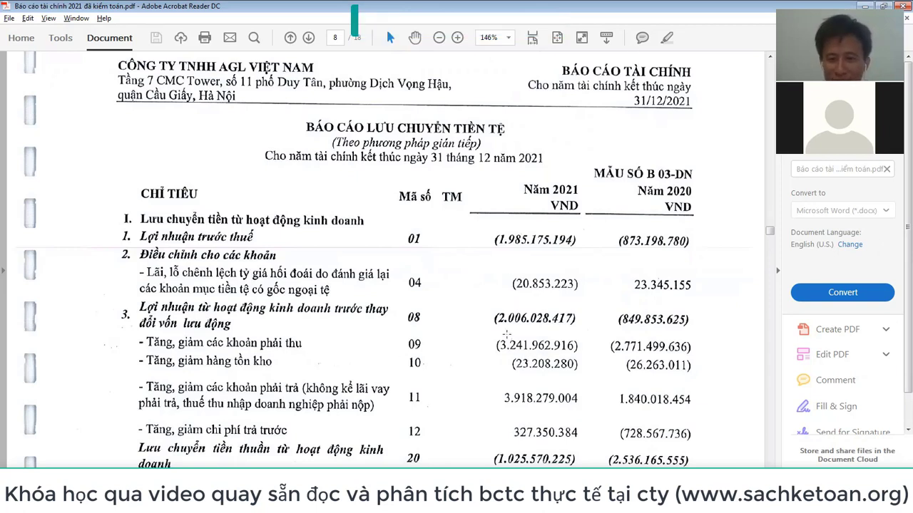
pyautogui.moveTo(495, 329); pyautogui.dragTo(582, 352)
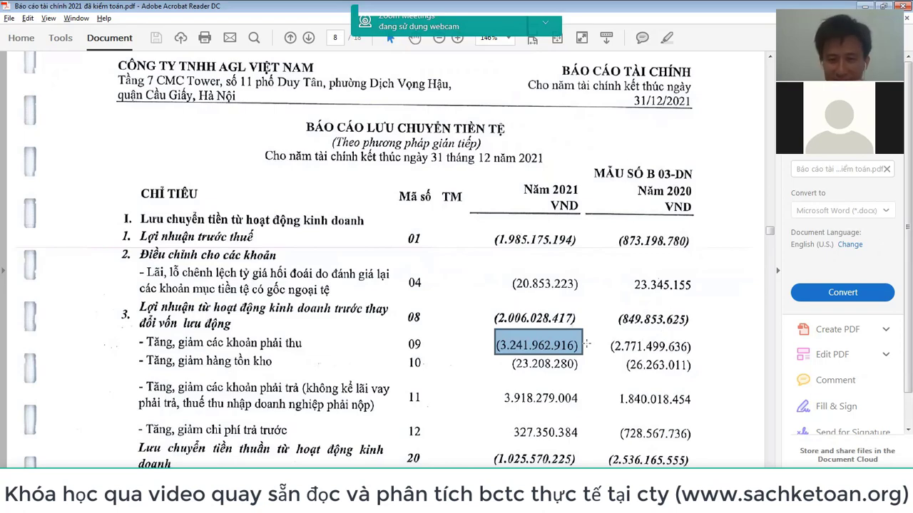
pyautogui.scroll(-2, 569, 351)
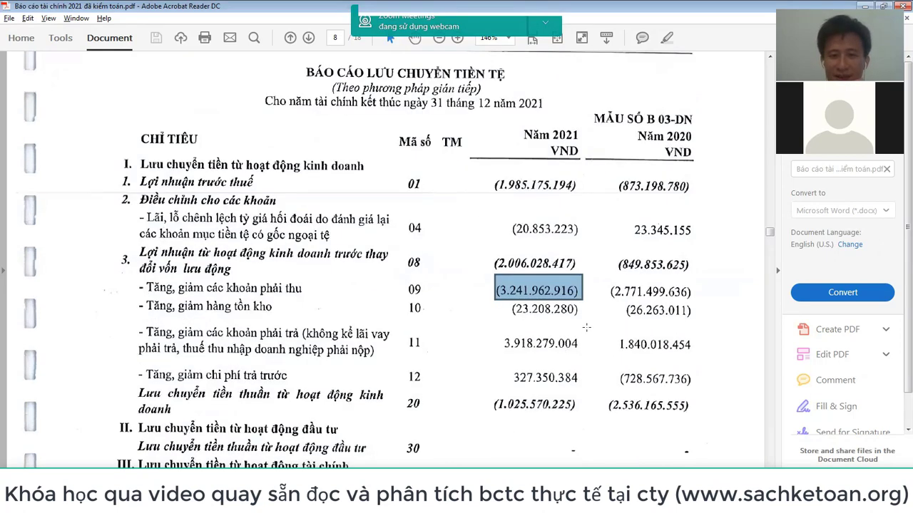
pyautogui.click(585, 326)
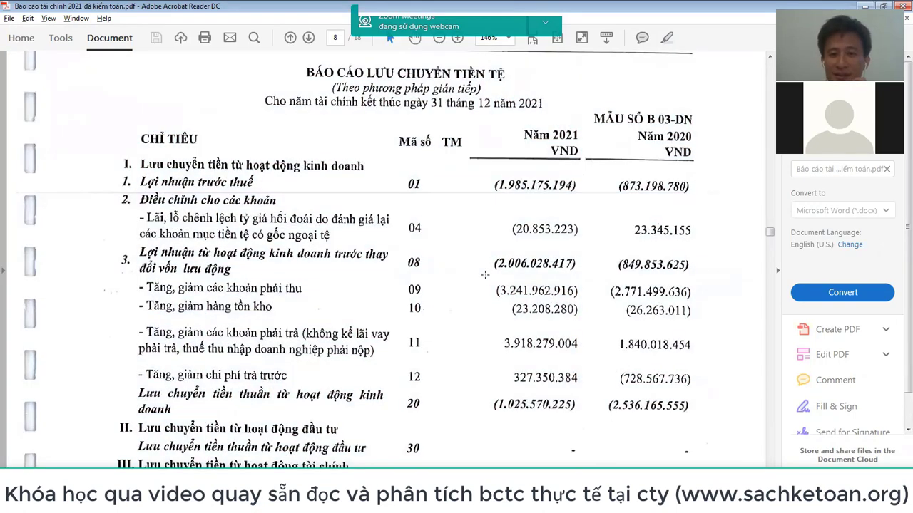
pyautogui.moveTo(484, 275); pyautogui.dragTo(591, 301)
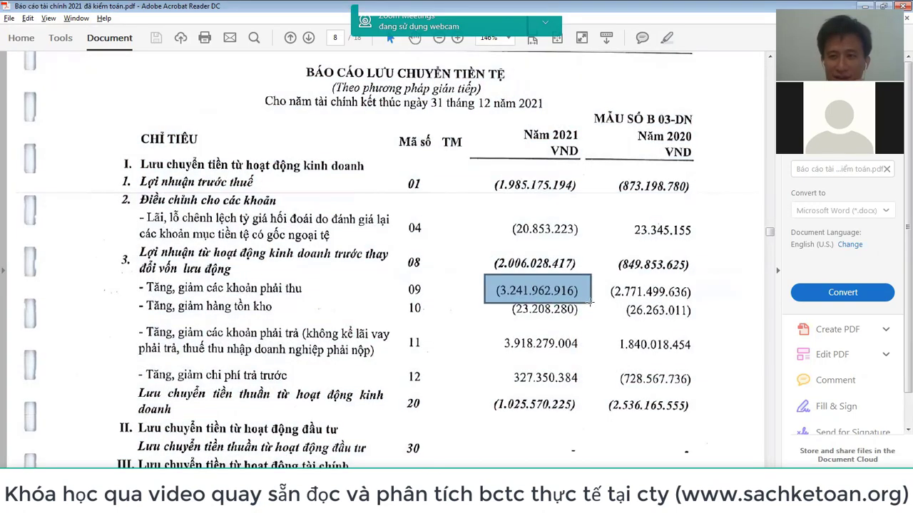
# - Highlight the 2021 net cash flow from operating activities (code 20) in the cash flow statement
pyautogui.scroll(-3, 591, 301)
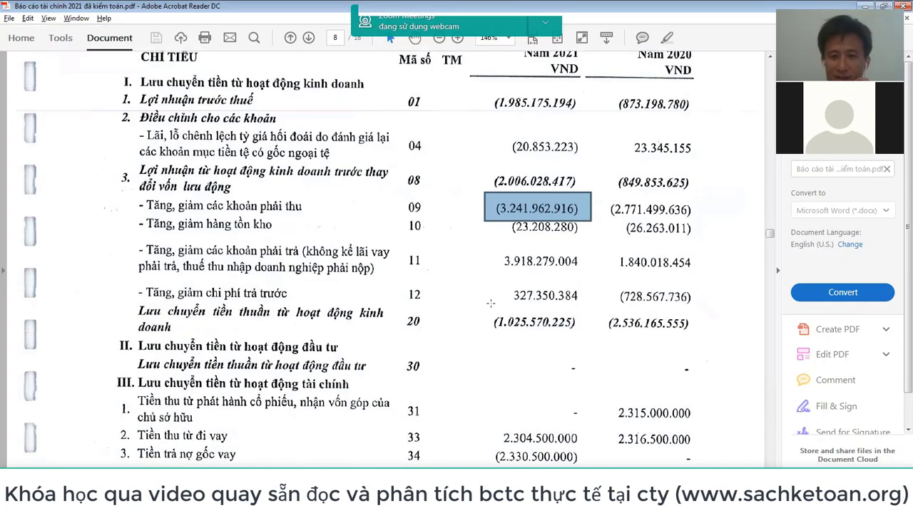
pyautogui.moveTo(489, 302); pyautogui.dragTo(589, 334)
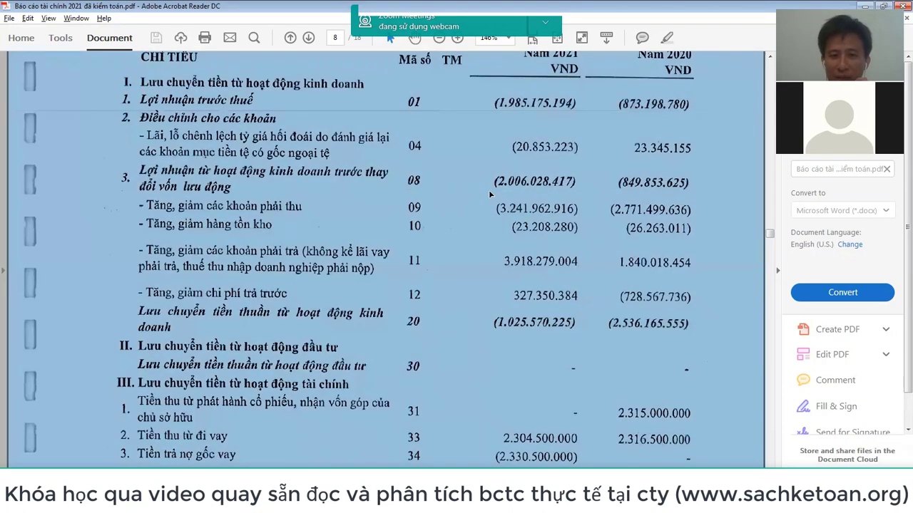
pyautogui.click(478, 310)
pyautogui.moveTo(478, 310); pyautogui.dragTo(586, 349)
pyautogui.click(568, 326)
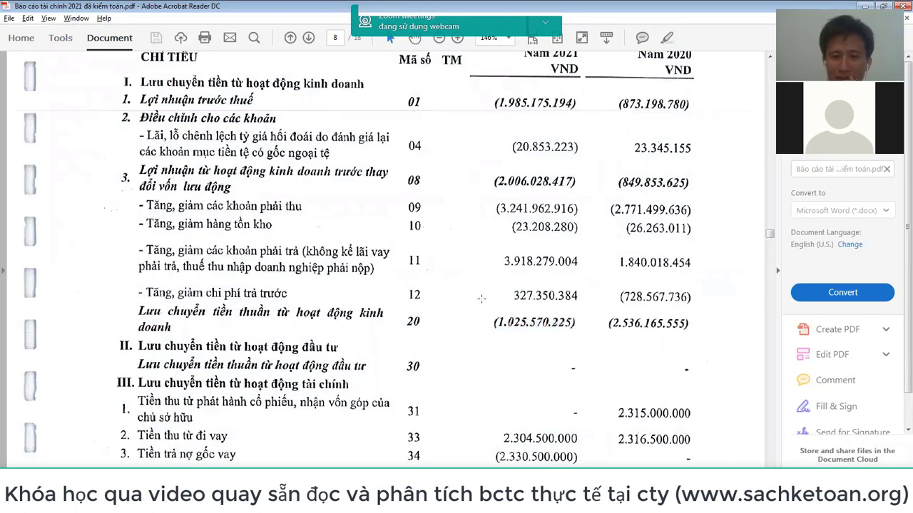
pyautogui.moveTo(481, 298); pyautogui.dragTo(589, 343)
# - Compare the 2021 borrowings and loan repayments (codes 33 and 34) with the opening cash balance (code 60)
pyautogui.scroll(-3, 589, 343)
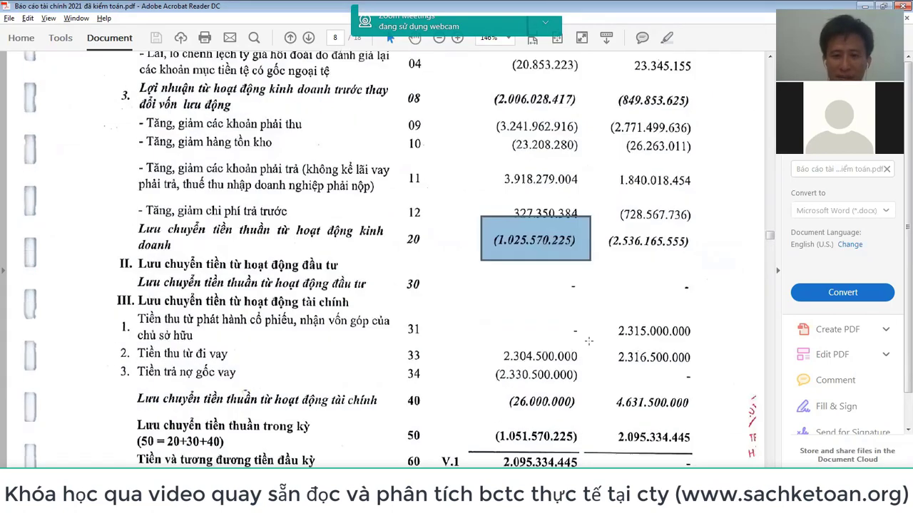
pyautogui.moveTo(467, 336); pyautogui.dragTo(587, 415)
pyautogui.scroll(-3, 591, 395)
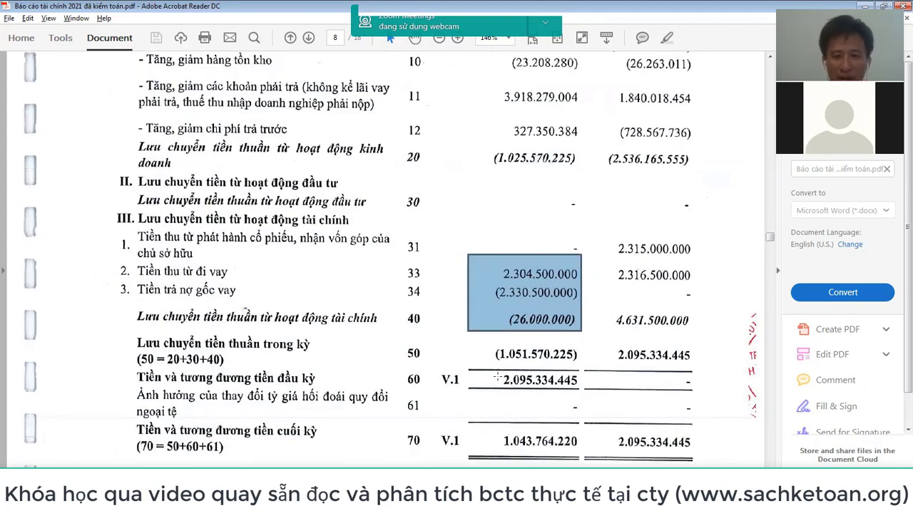
pyautogui.moveTo(494, 367); pyautogui.dragTo(592, 390)
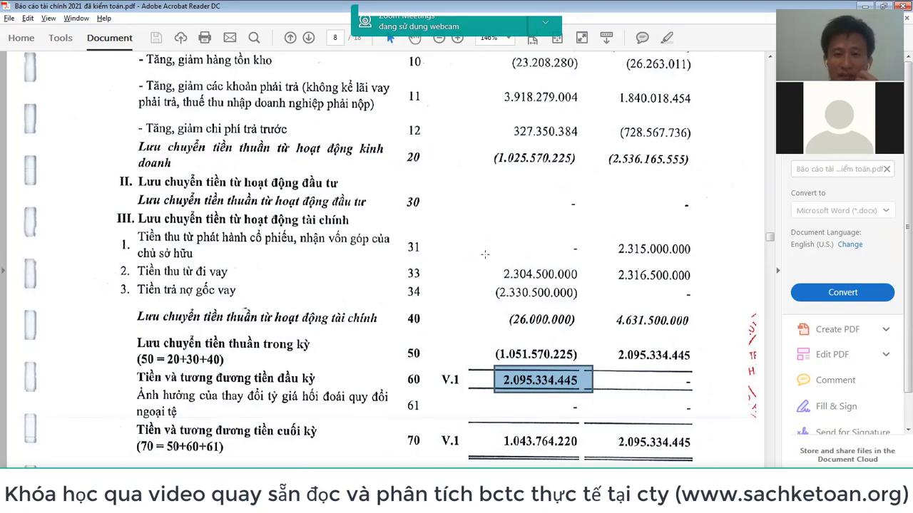
pyautogui.moveTo(485, 254); pyautogui.dragTo(590, 315)
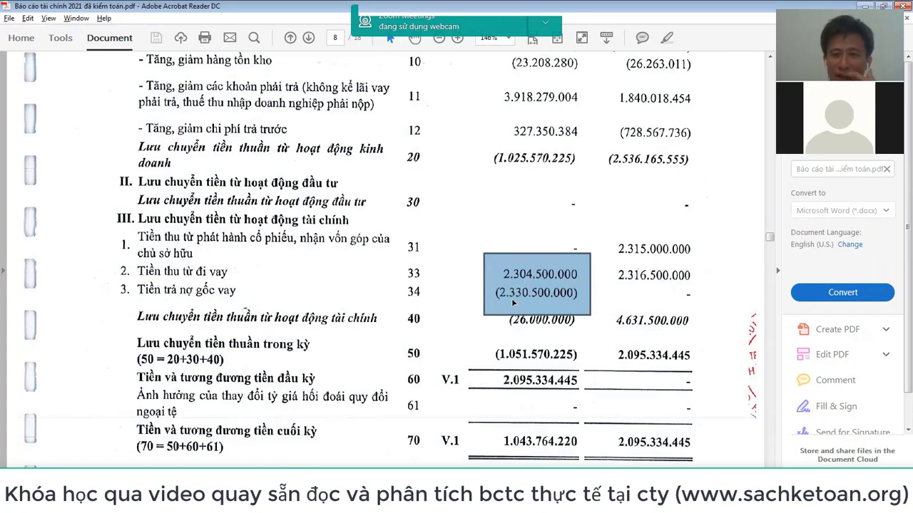
pyautogui.click(587, 396)
pyautogui.moveTo(580, 394); pyautogui.dragTo(487, 370)
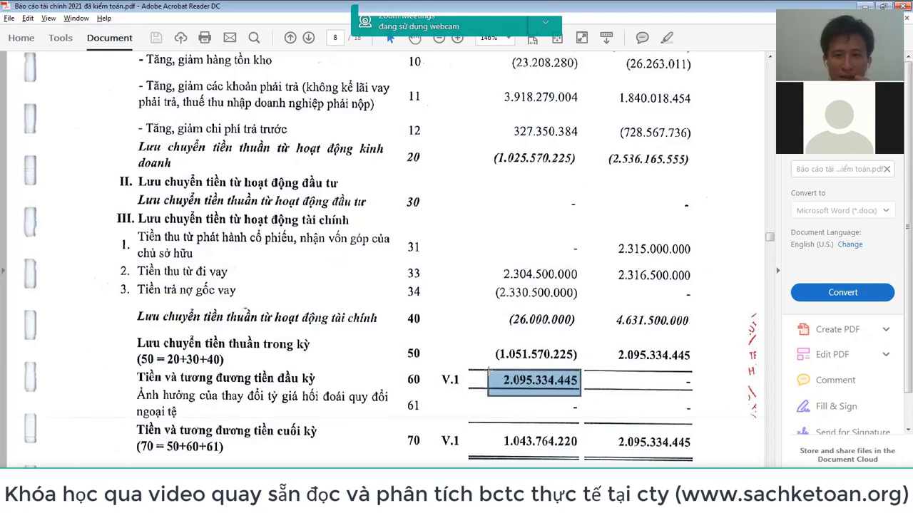
# - Highlight the 2020 cash received from owners' capital contributions and borrowings (codes 31 and 33)
pyautogui.scroll(1, 487, 370)
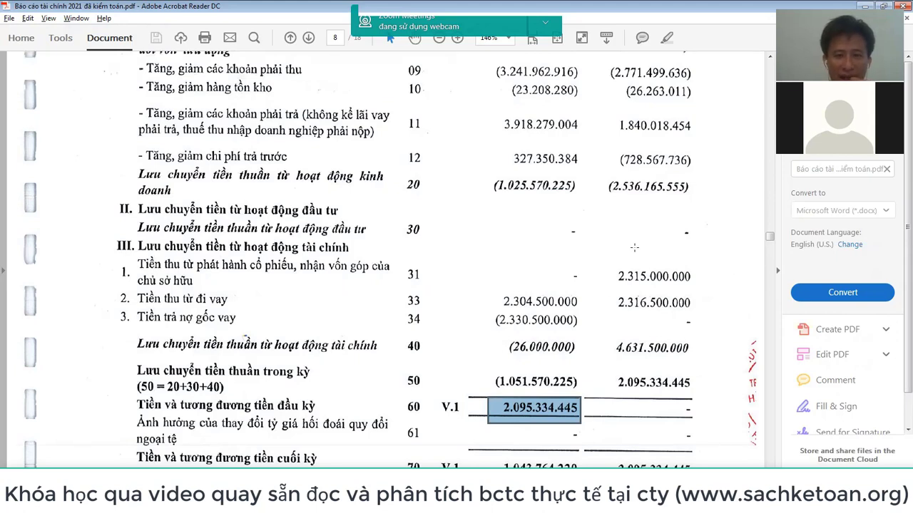
pyautogui.moveTo(609, 253); pyautogui.dragTo(703, 289)
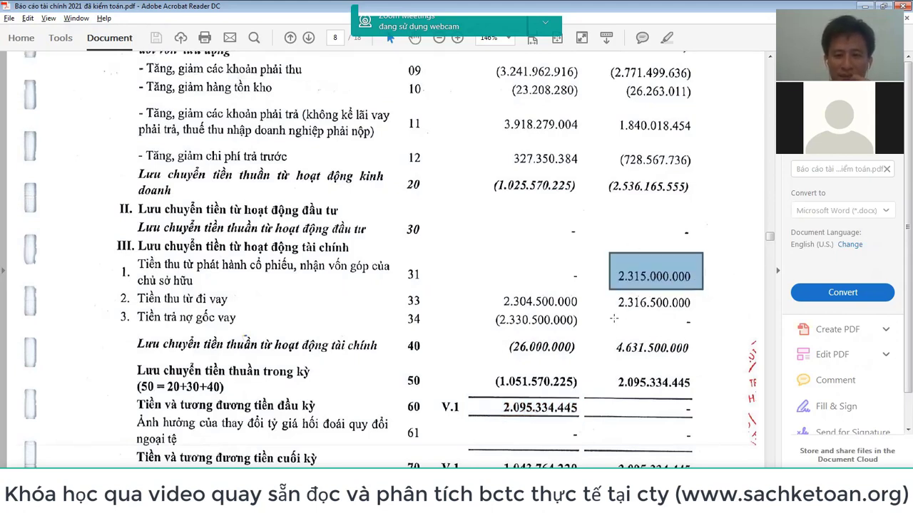
pyautogui.click(620, 278)
pyautogui.moveTo(610, 258); pyautogui.dragTo(705, 321)
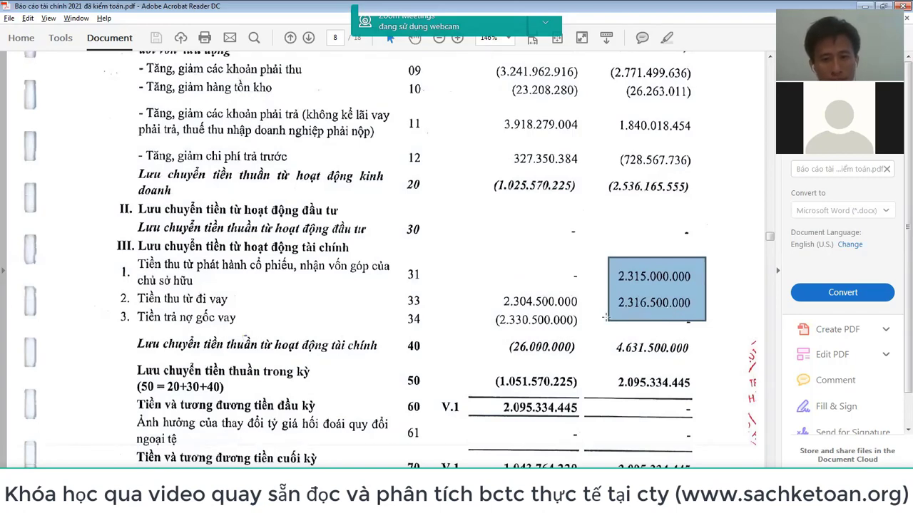
# - Compare the 2021 and 2020 net cash flows from operating, investing and financing activities (codes 20, 30 and 40)
pyautogui.scroll(1, 604, 317)
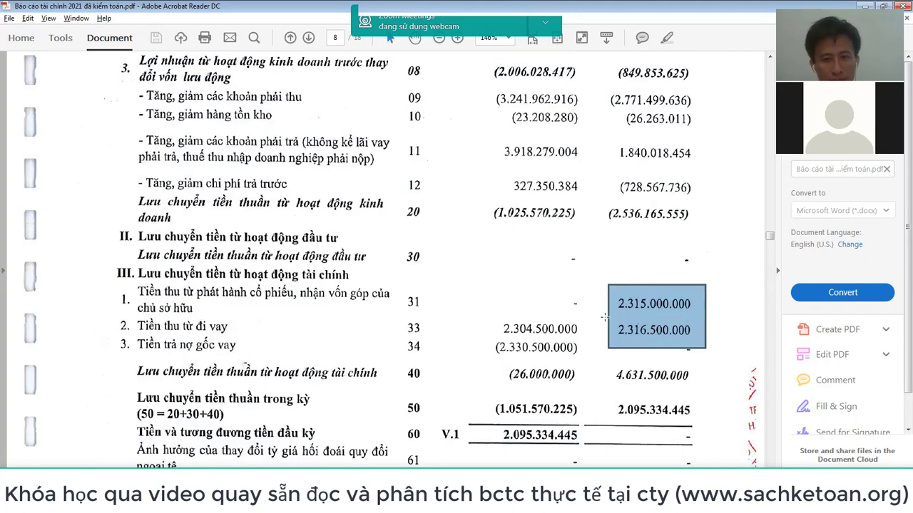
pyautogui.click(519, 222)
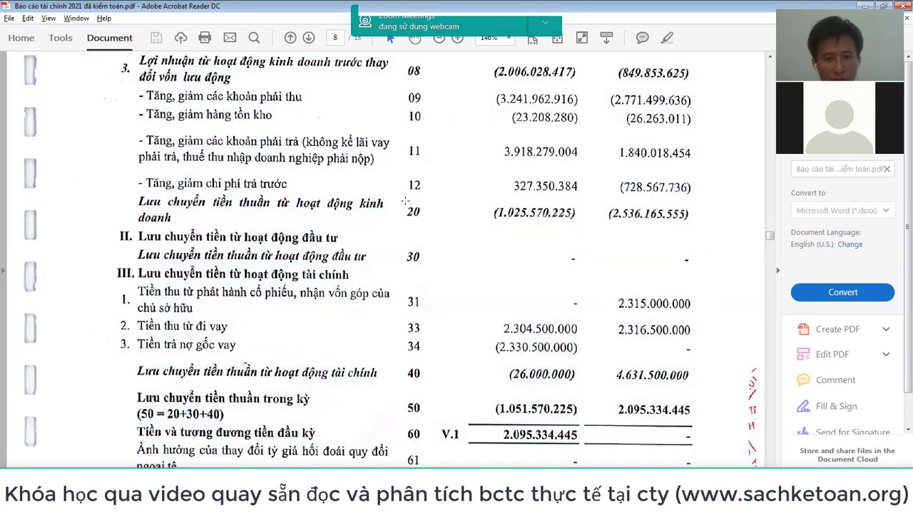
pyautogui.moveTo(406, 198); pyautogui.dragTo(702, 231)
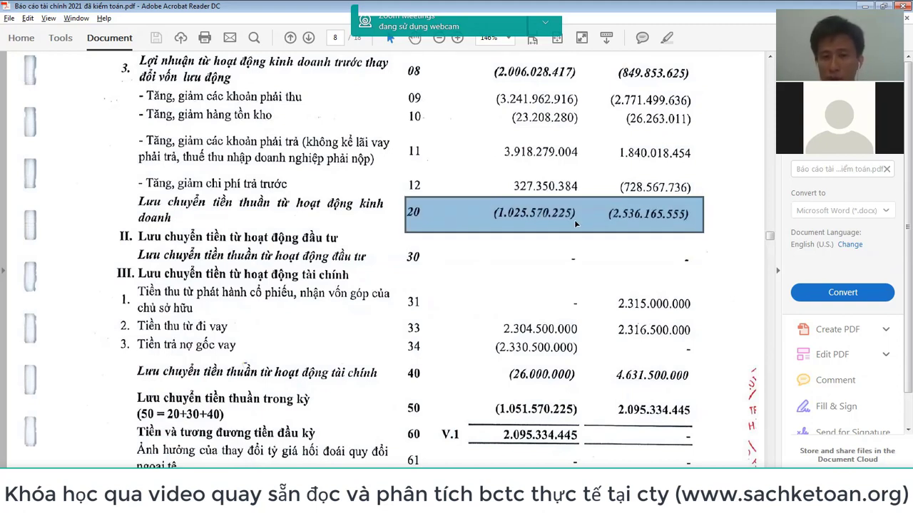
pyautogui.click(497, 290)
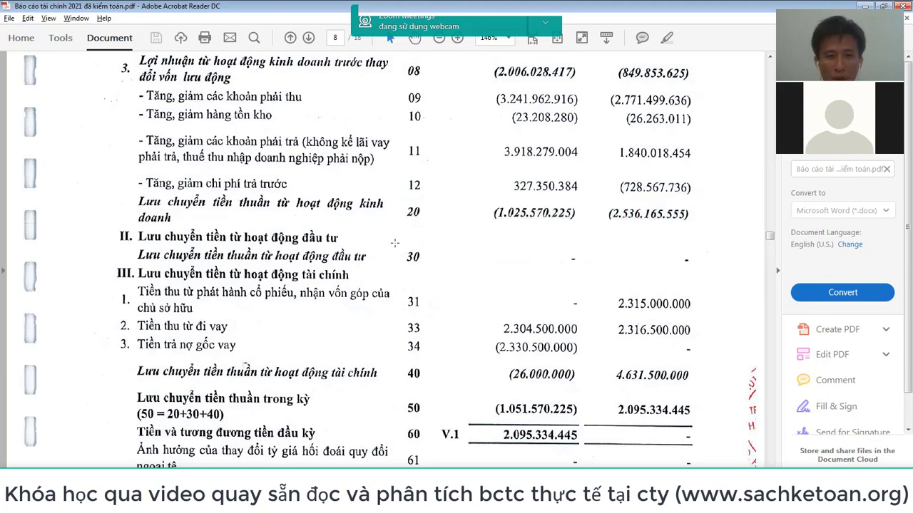
pyautogui.moveTo(718, 275); pyautogui.dragTo(393, 228)
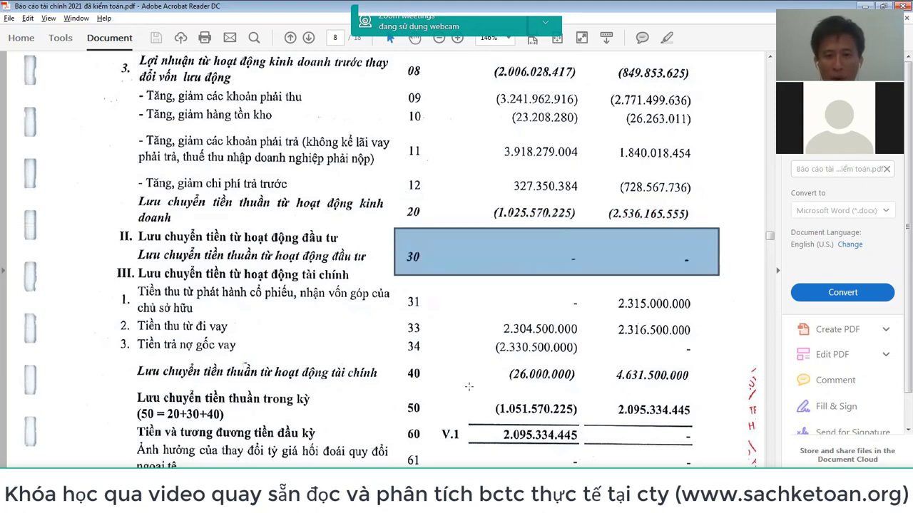
pyautogui.moveTo(458, 384); pyautogui.dragTo(699, 364)
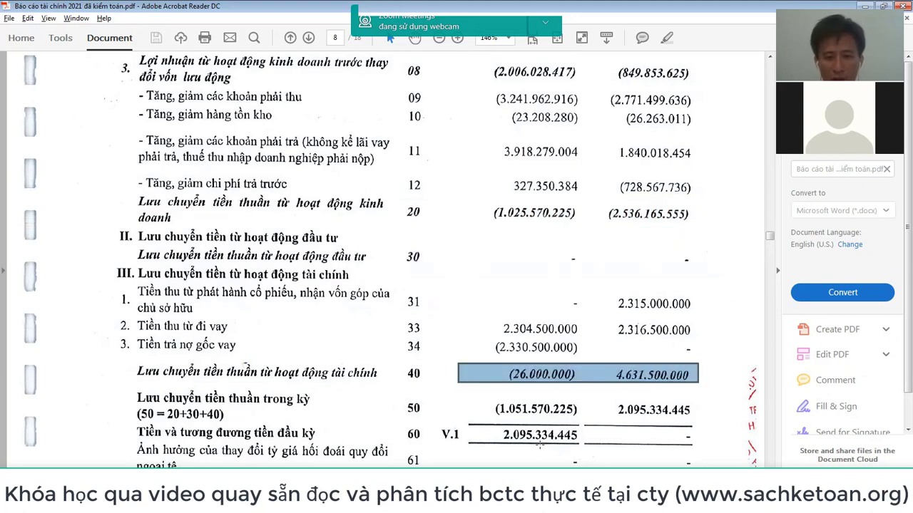
# - Highlight the opening cash and cash equivalents (code 60) for both years
pyautogui.moveTo(456, 448); pyautogui.dragTo(699, 424)
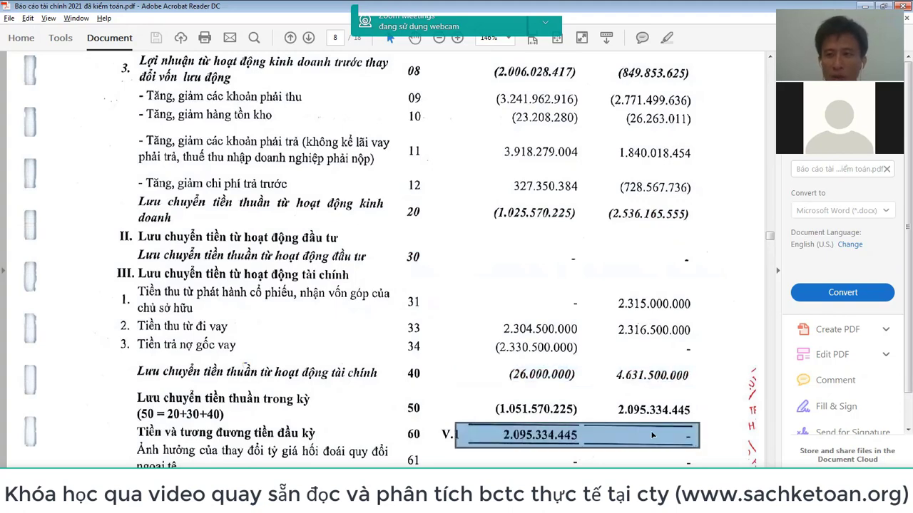
pyautogui.click(524, 421)
pyautogui.click(465, 420)
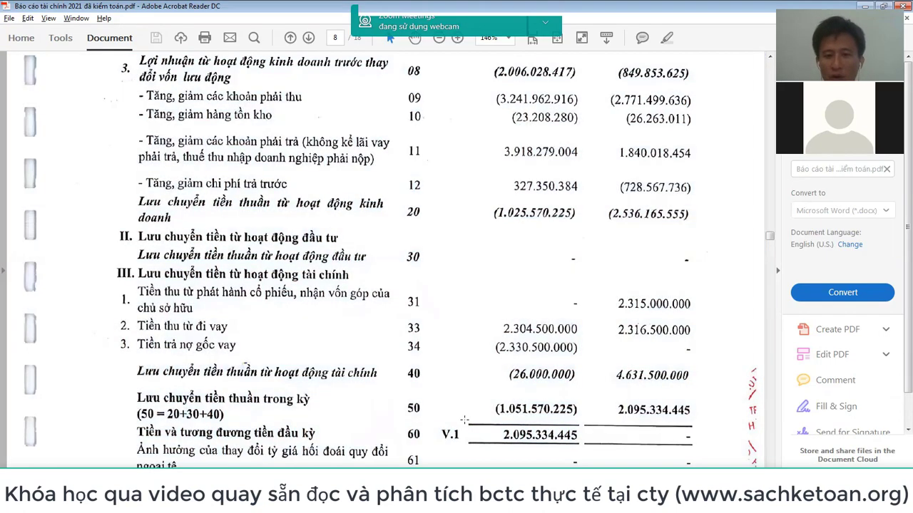
pyautogui.moveTo(464, 421); pyautogui.dragTo(699, 444)
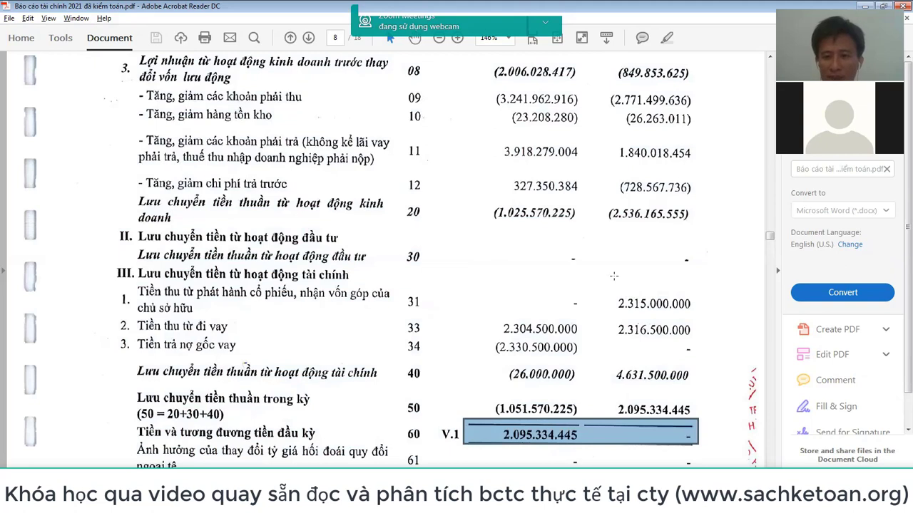
# - Mark the 2020 financing lines from capital contributions through loan principal repayments (codes 31 to 34)
pyautogui.moveTo(613, 276); pyautogui.dragTo(721, 371)
pyautogui.click(617, 282)
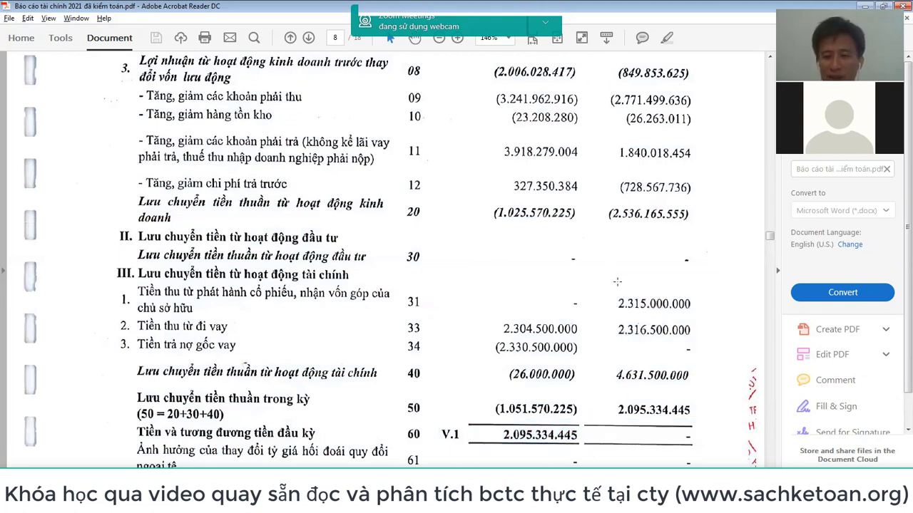
pyautogui.moveTo(606, 281); pyautogui.dragTo(715, 368)
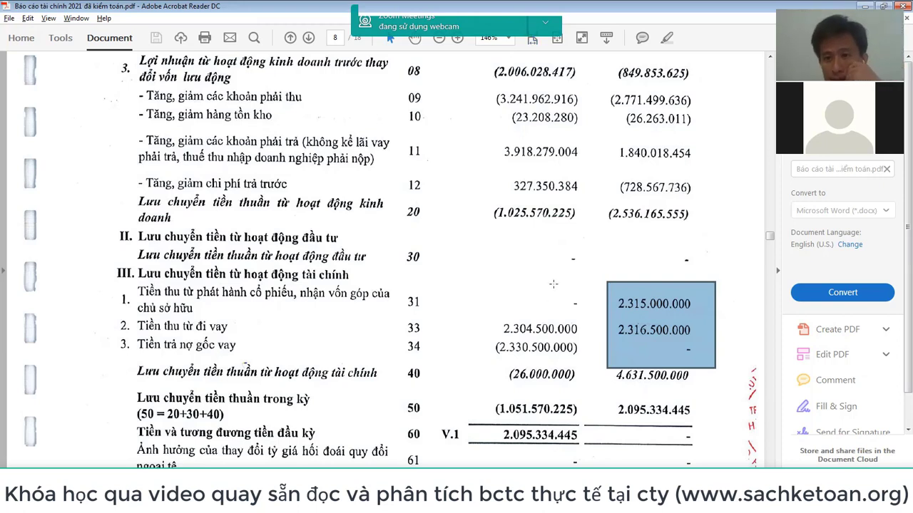
# - Go back to the income statement on page 7 and highlight gross profit (code 20) for both years
pyautogui.scroll(3, 424, 405)
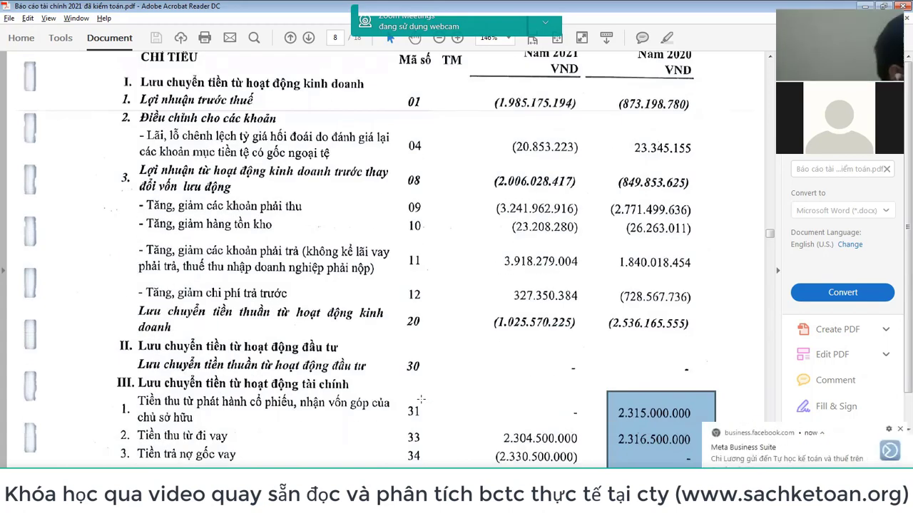
pyautogui.scroll(2, 420, 401)
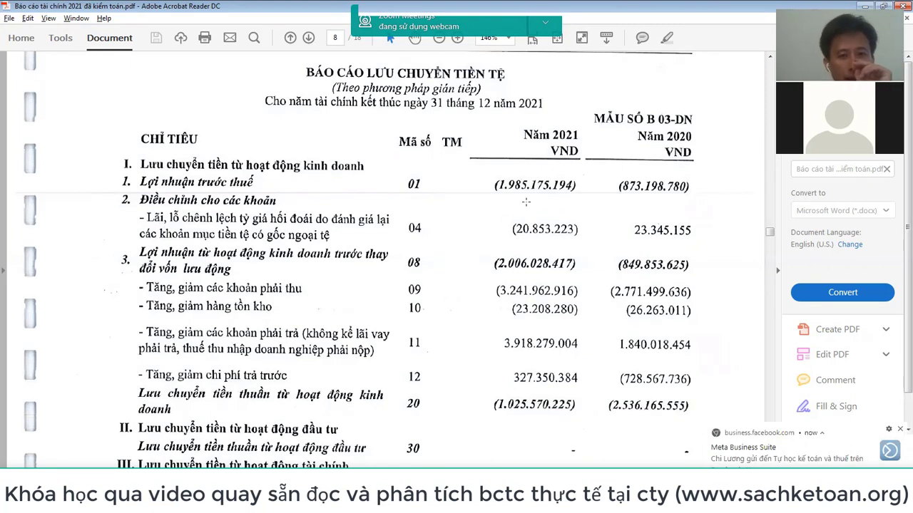
pyautogui.scroll(9, 526, 203)
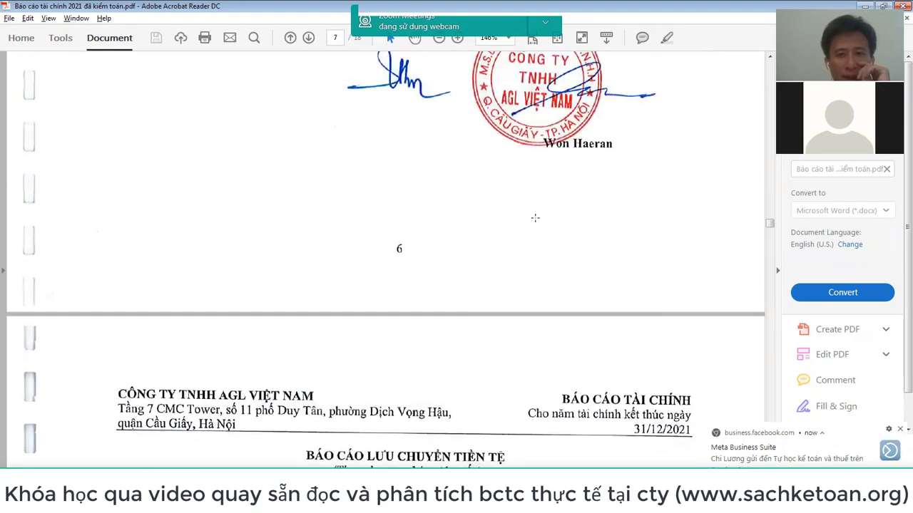
pyautogui.scroll(12, 535, 217)
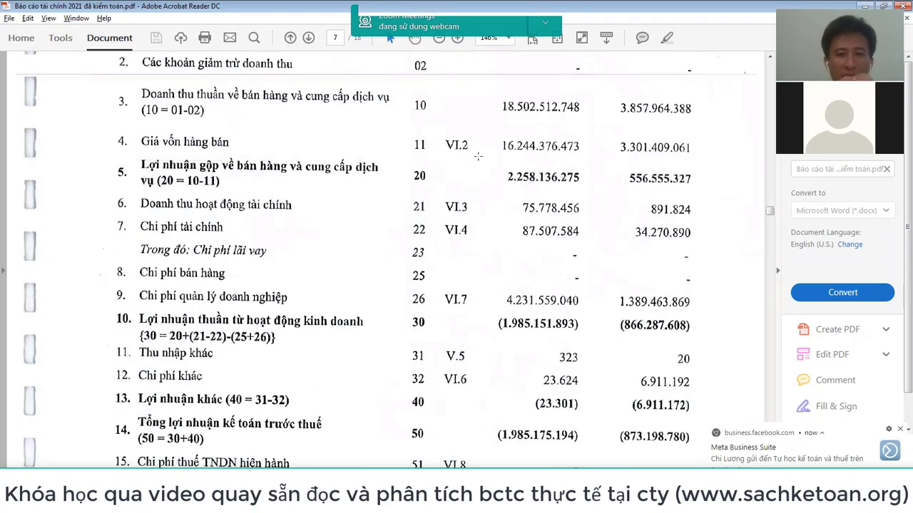
pyautogui.moveTo(477, 156); pyautogui.dragTo(707, 195)
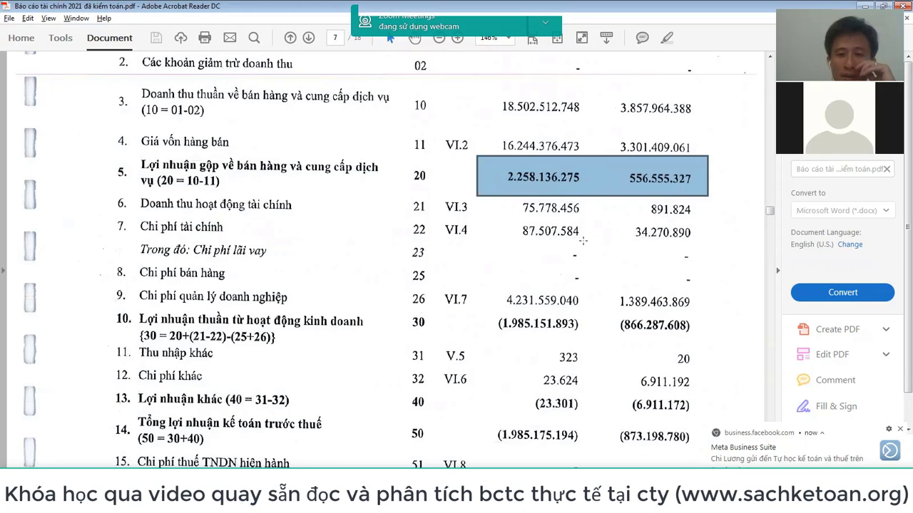
# - Check profit after tax (code 60), and highlight the sales revenue lines from code 01 to code 10 for both years
pyautogui.scroll(-2, 527, 200)
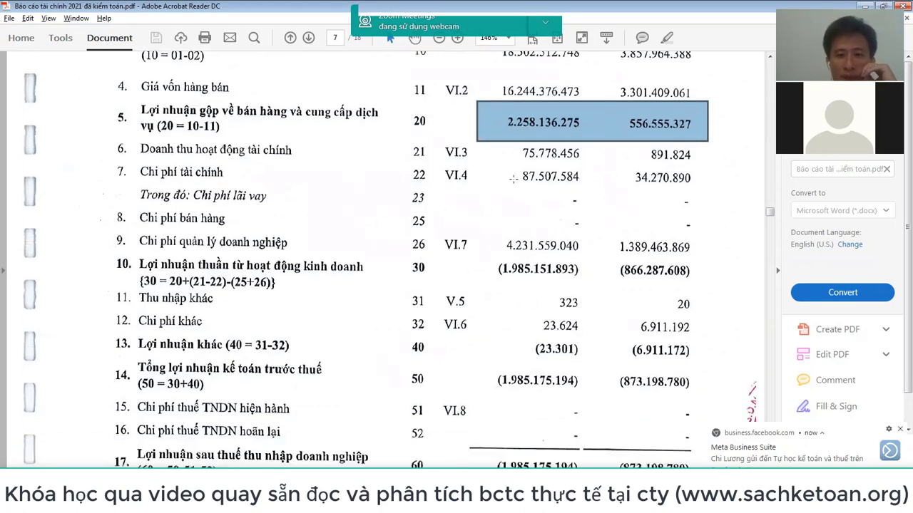
pyautogui.moveTo(487, 460); pyautogui.dragTo(668, 467)
pyautogui.scroll(5, 606, 321)
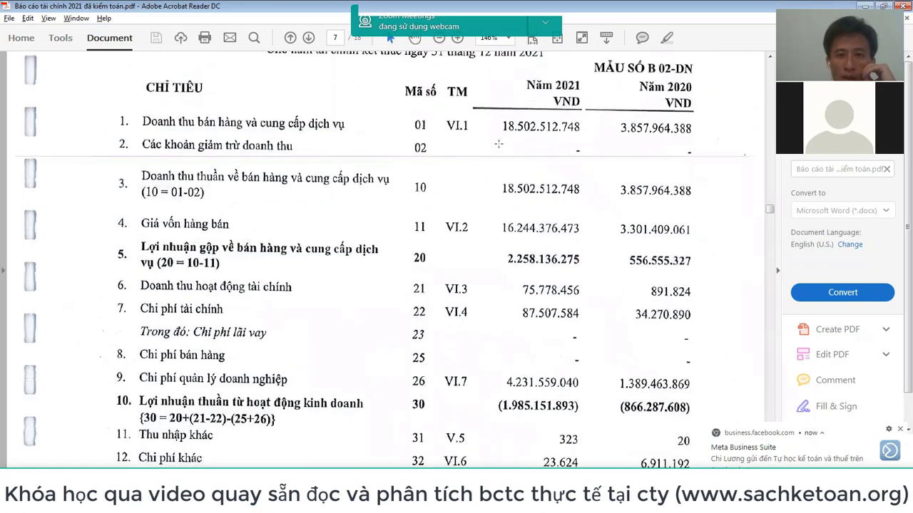
pyautogui.moveTo(497, 119); pyautogui.dragTo(698, 161)
pyautogui.moveTo(710, 193); pyautogui.dragTo(702, 202)
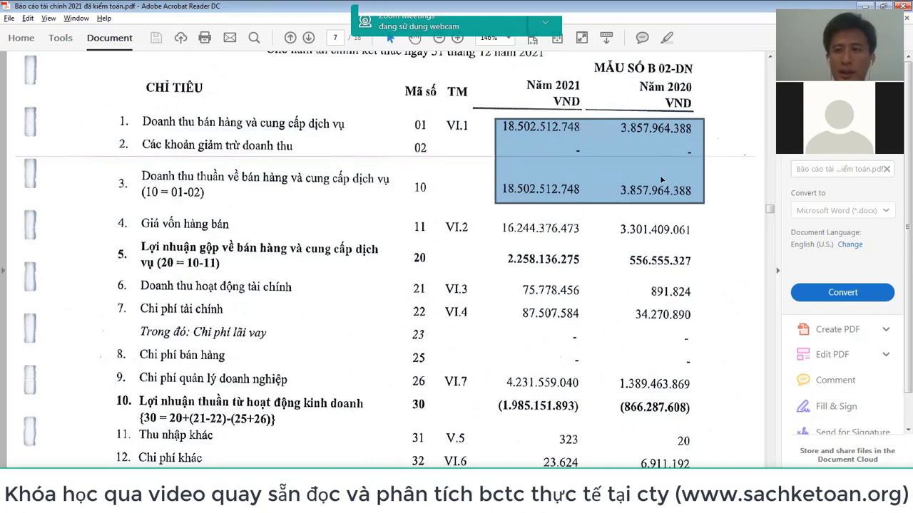
# - Switch from the PDF to the workbook CDKT Vinammilk 2016 - sachketoan.org and show its financial ratios sheet
pyautogui.scroll(1, 658, 184)
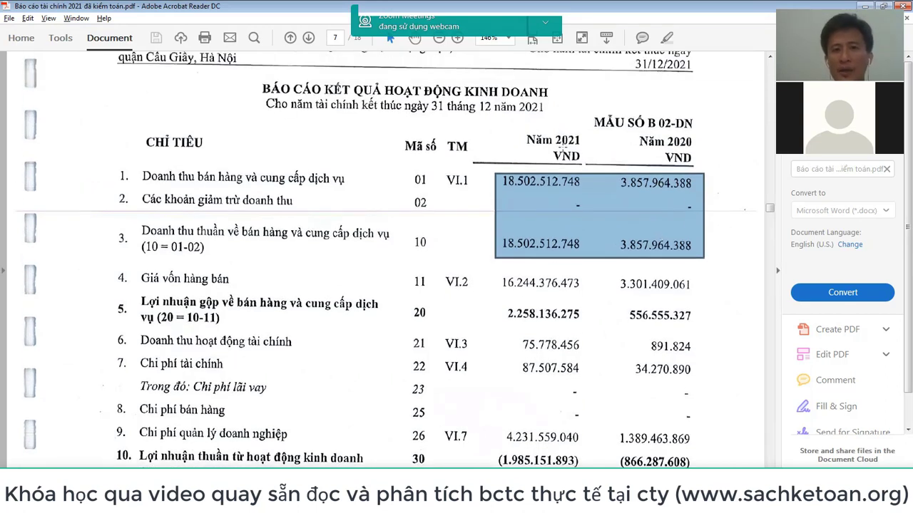
pyautogui.scroll(-1, 497, 335)
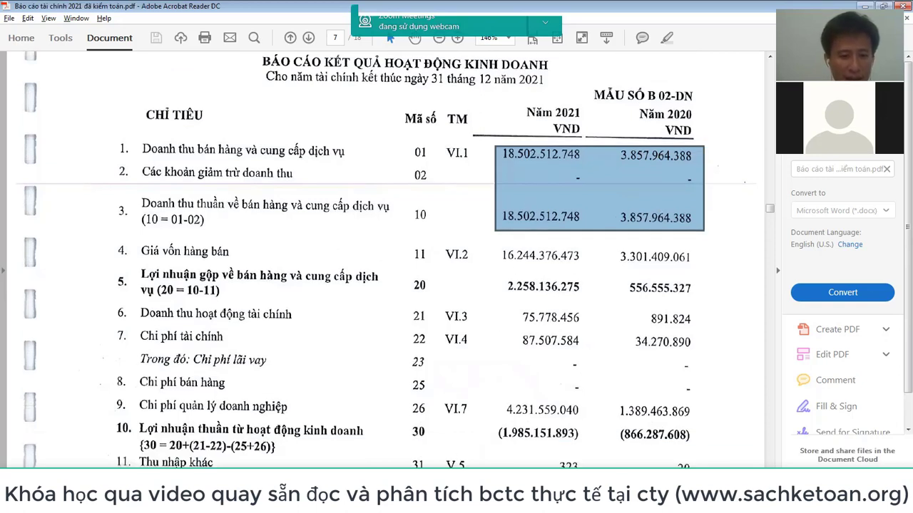
pyautogui.moveTo(258, 492)
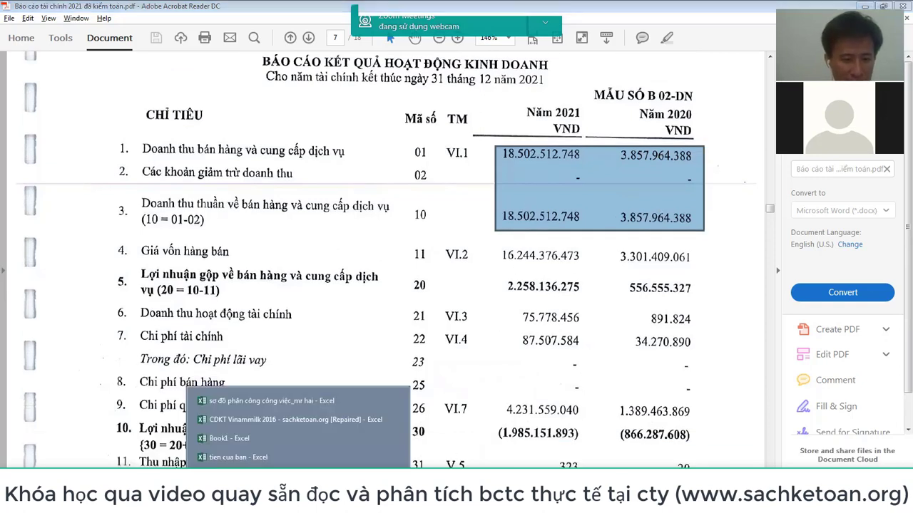
pyautogui.click(266, 420)
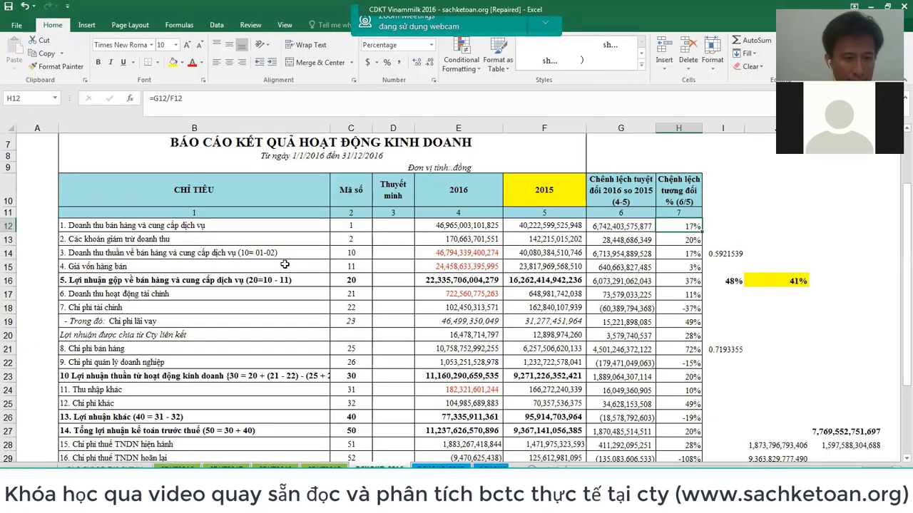
pyautogui.scroll(-5, 292, 295)
pyautogui.hotkey('ctrl', 'pagedown')
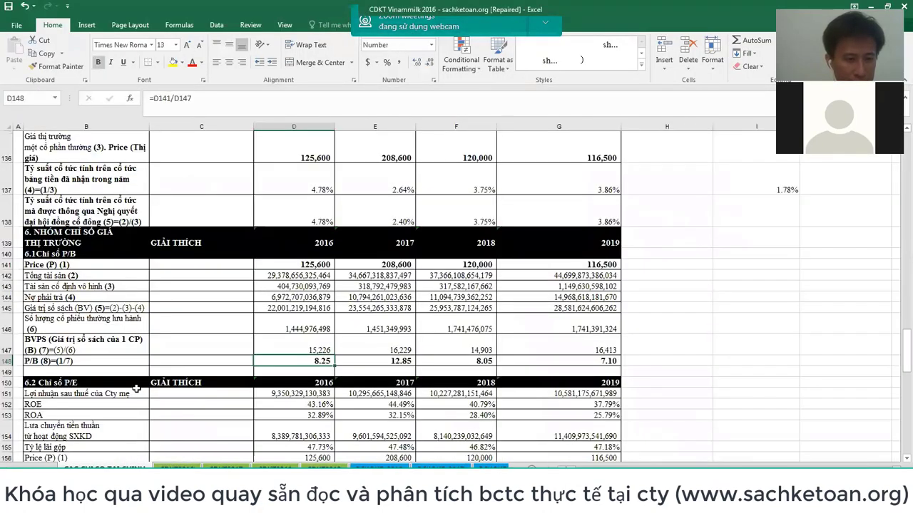
# - Look back through the ratios sheet from the P/B section past dividends and DuPont to the ROE and ROA commentary
pyautogui.scroll(5, 105, 268)
pyautogui.scroll(4, 104, 262)
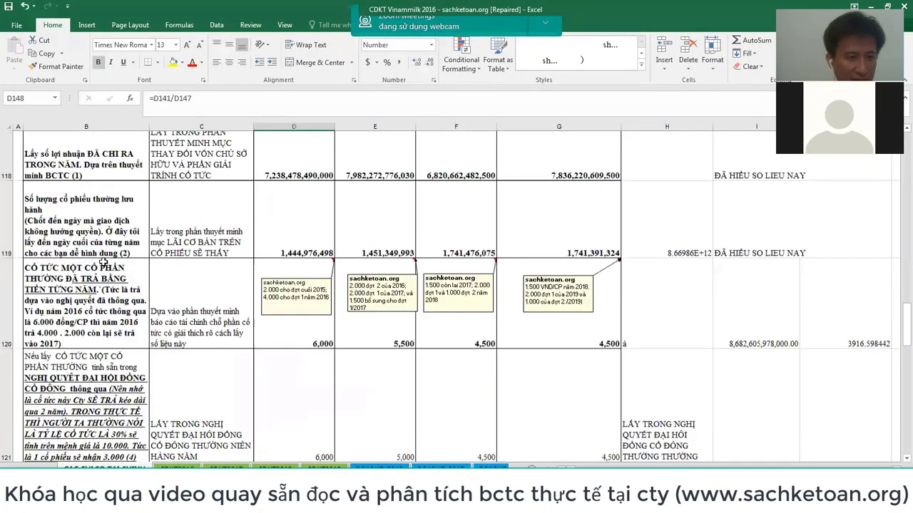
pyautogui.scroll(5, 103, 262)
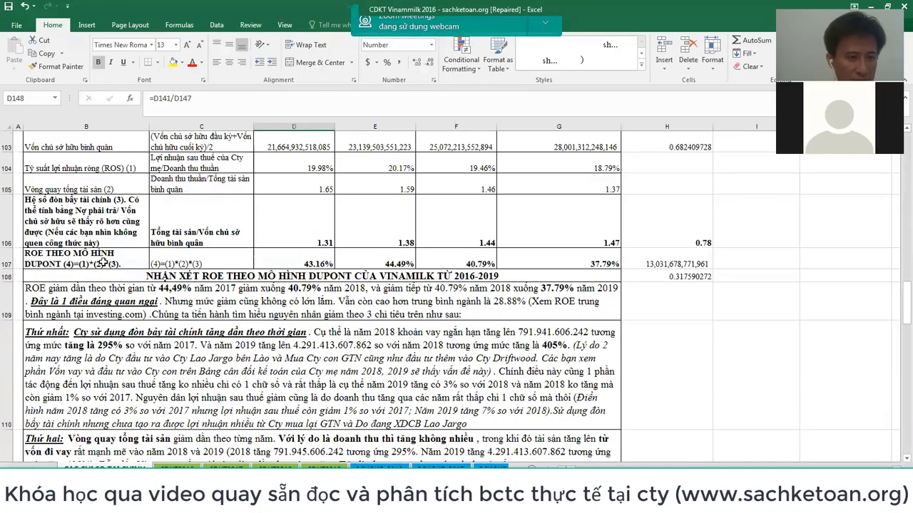
pyautogui.scroll(6, 103, 262)
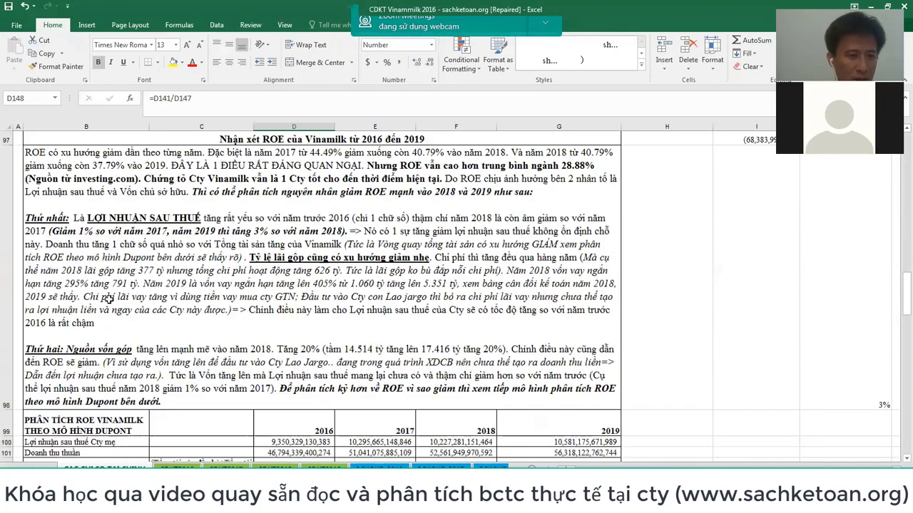
pyautogui.click(113, 422)
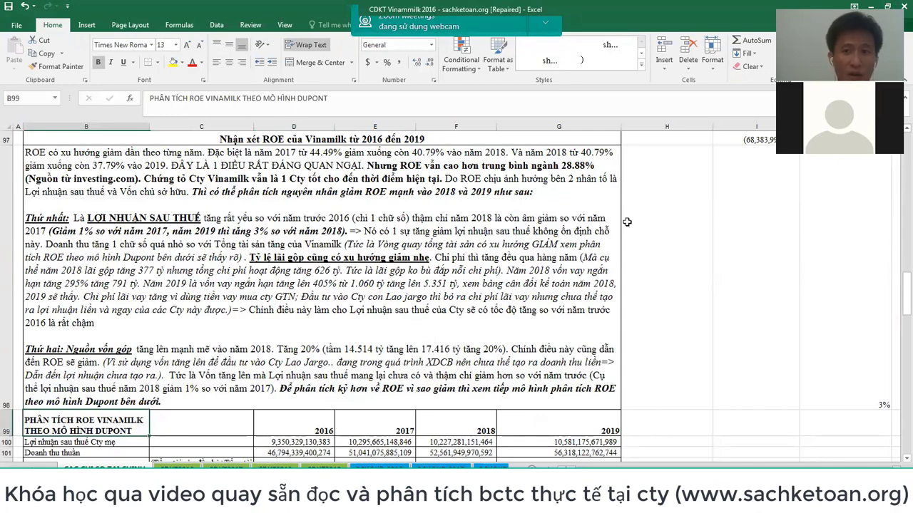
pyautogui.scroll(2, 163, 237)
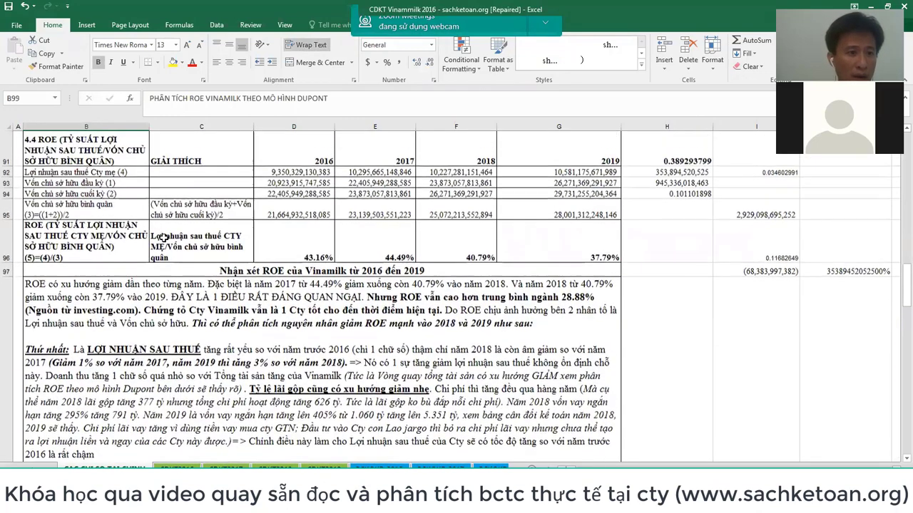
pyautogui.scroll(1, 163, 237)
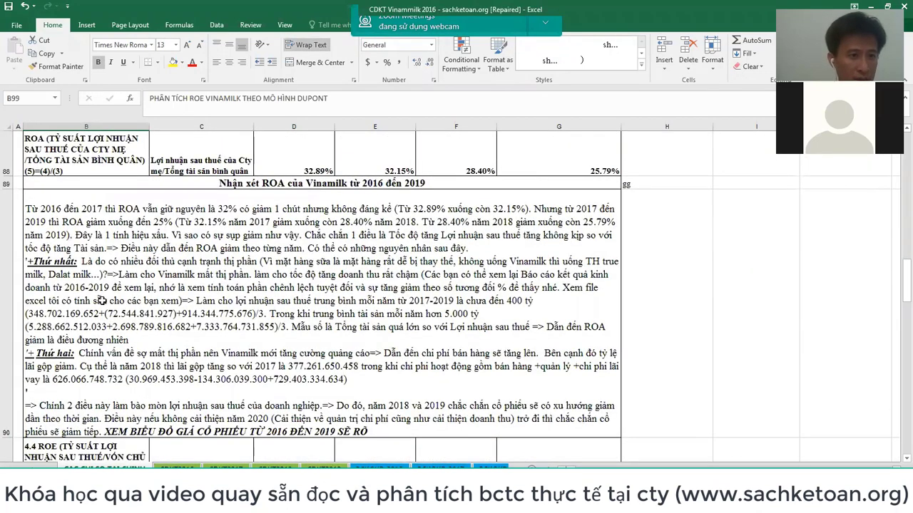
pyautogui.scroll(1, 100, 301)
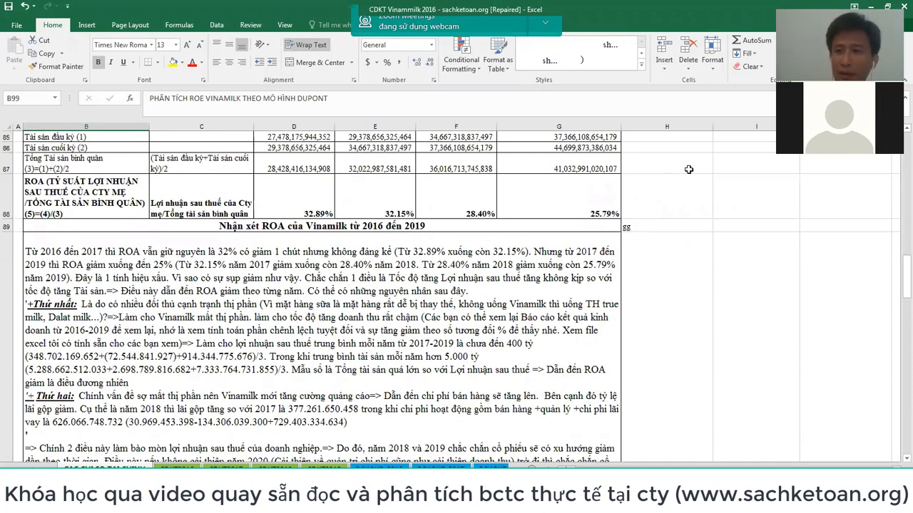
pyautogui.click(742, 251)
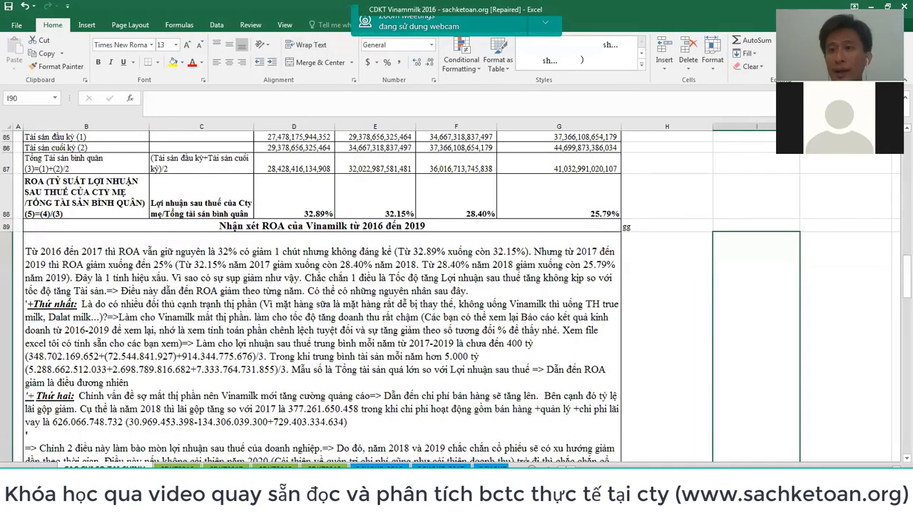
# - Compare the ROA and ROE commentaries for 2016 to 2019, including the ROE definition in C96
pyautogui.scroll(-2, 253, 370)
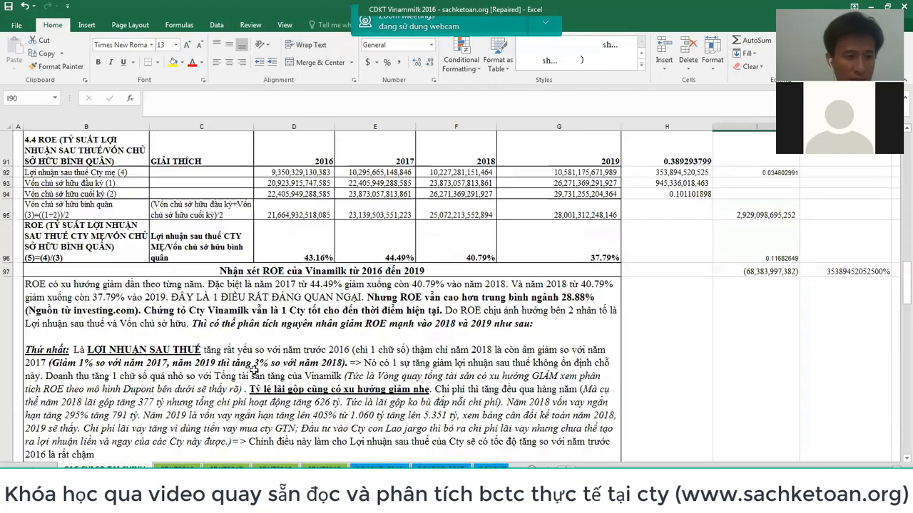
pyautogui.scroll(1, 164, 302)
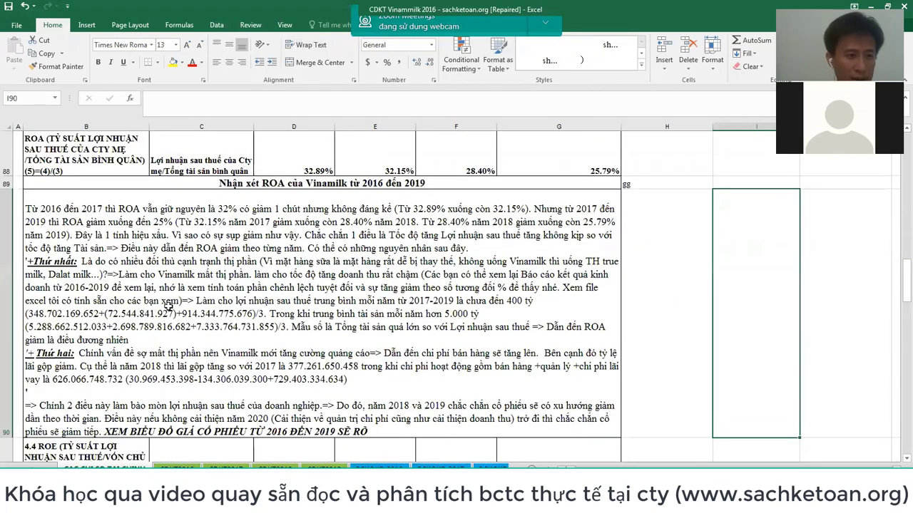
pyautogui.click(136, 266)
pyautogui.scroll(3, 119, 265)
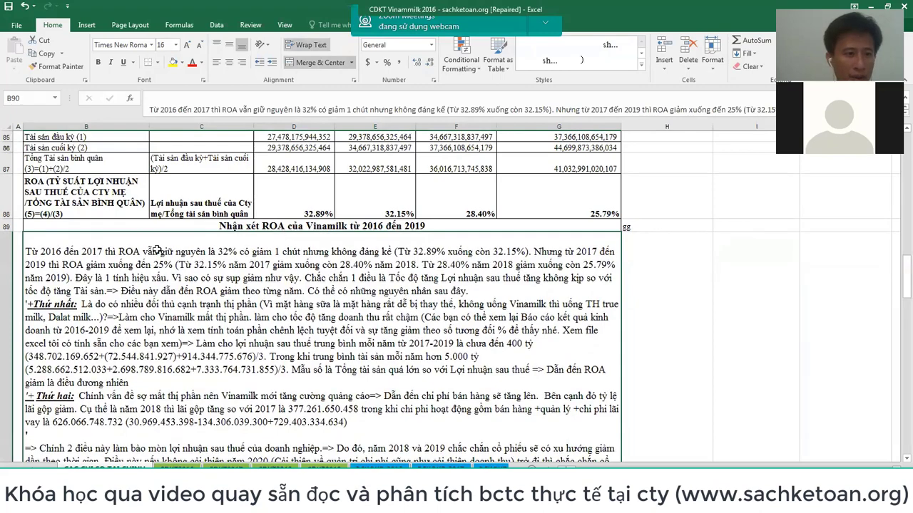
pyautogui.scroll(-4, 119, 265)
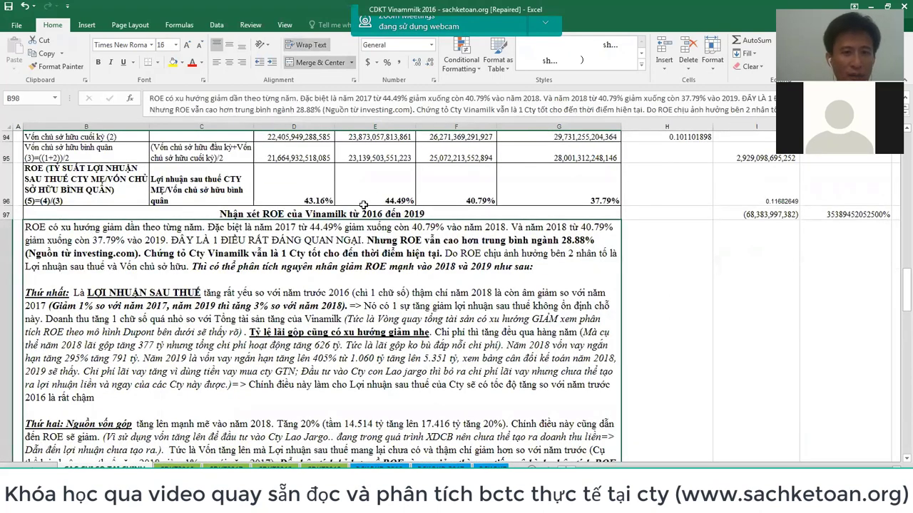
pyautogui.click(153, 194)
pyautogui.scroll(6, 153, 194)
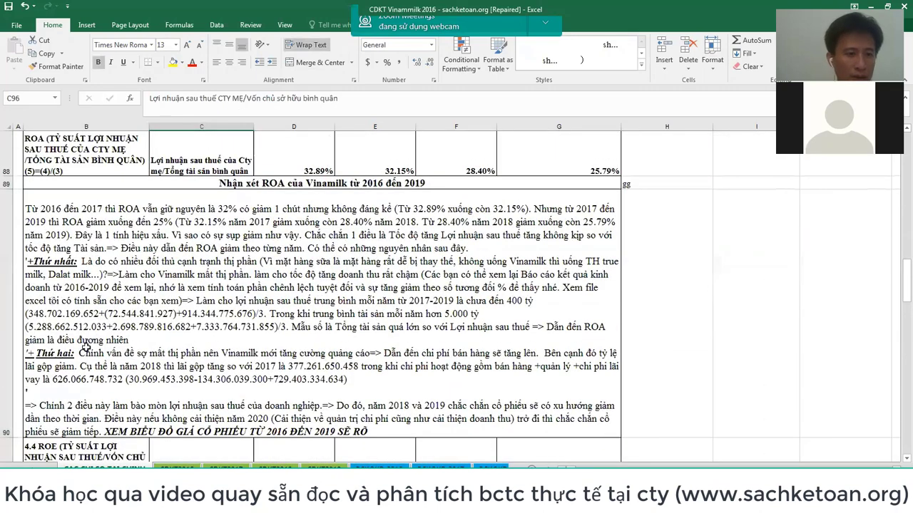
# - Examine the rows of section 4.4 ROE, covering parent company profit after tax and opening and closing equity
pyautogui.click(76, 151)
pyautogui.press('Down')
pyautogui.press('Down')
pyautogui.press('Down')
pyautogui.press('Down')
pyautogui.press('Down')
pyautogui.press('Down')
pyautogui.press('Down')
pyautogui.press('Down')
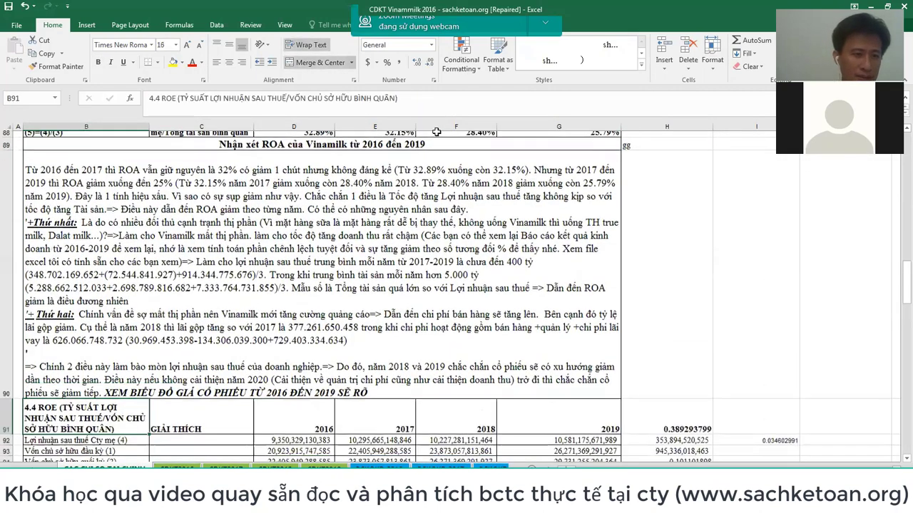
pyautogui.press('Up')
pyautogui.press('Up')
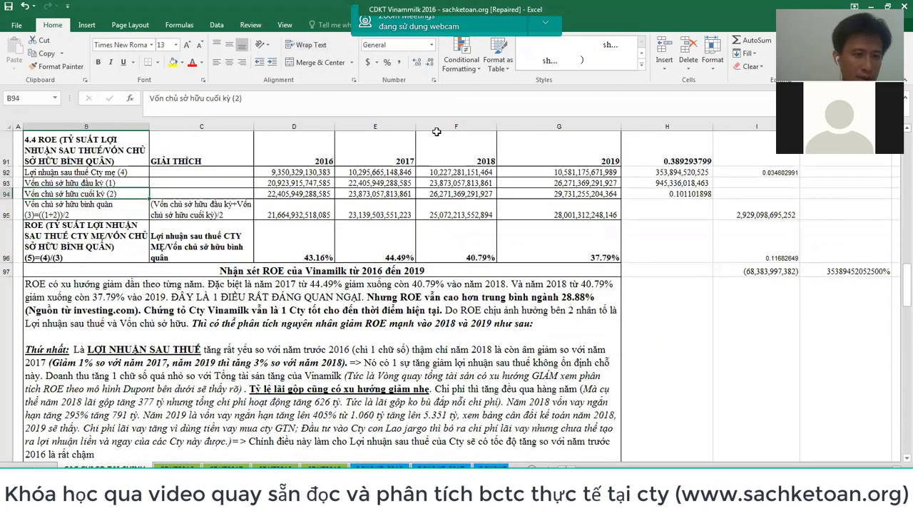
pyautogui.press('Up')
pyautogui.press('Up')
pyautogui.press('Up')
pyautogui.press('Up')
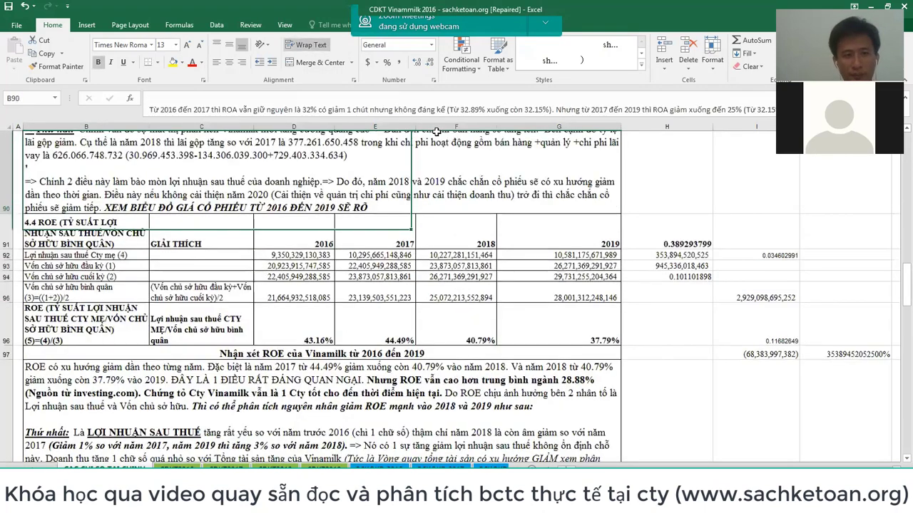
pyautogui.press('Down')
pyautogui.press('Down')
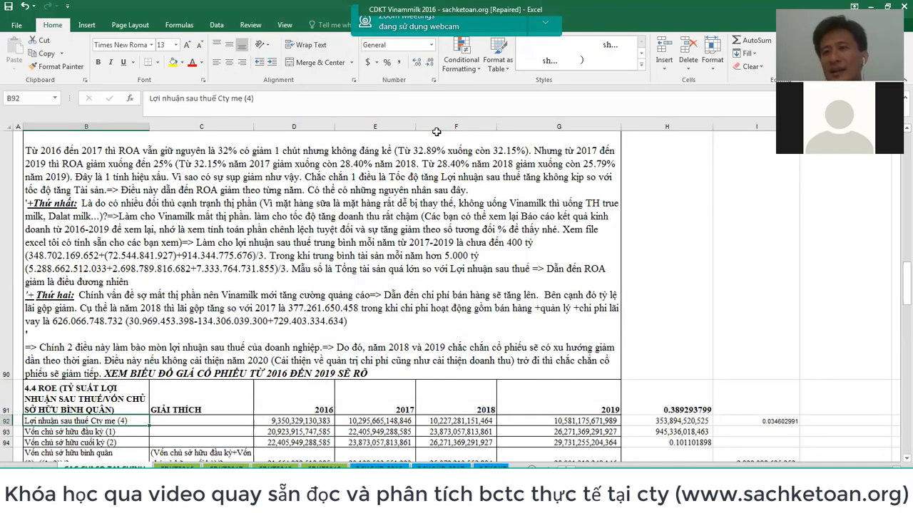
# - Try to note the ratio of profit after tax (lnst) to average equity in cell H90 beside the ROA commentary
pyautogui.click(682, 243)
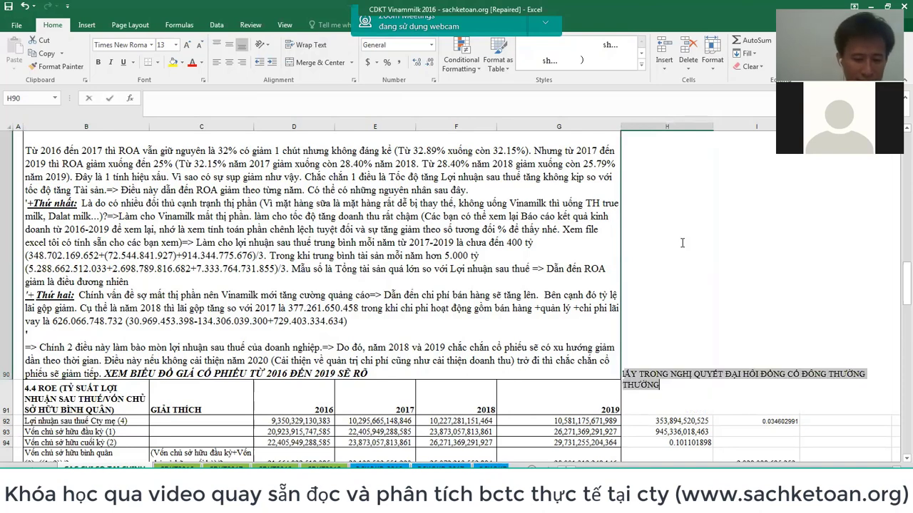
pyautogui.write('Inst')
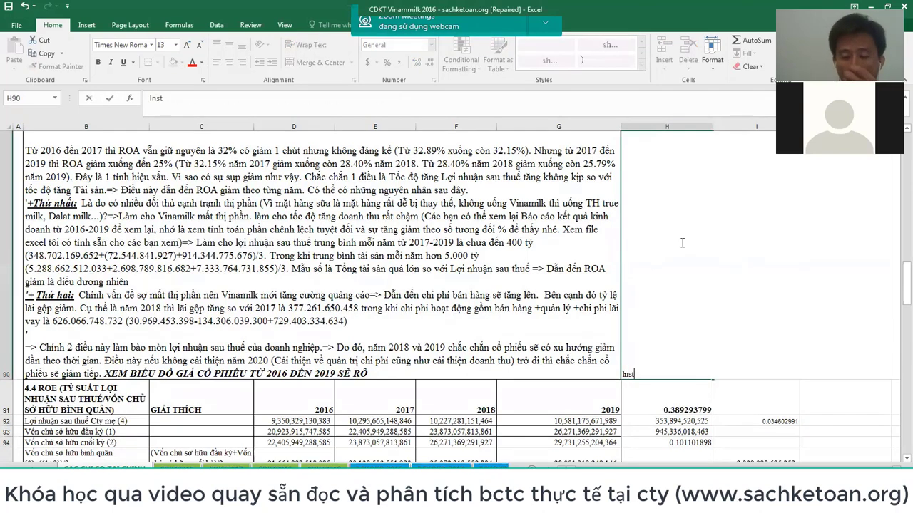
pyautogui.write('/V')
pyautogui.press('Home')
pyautogui.write('C')
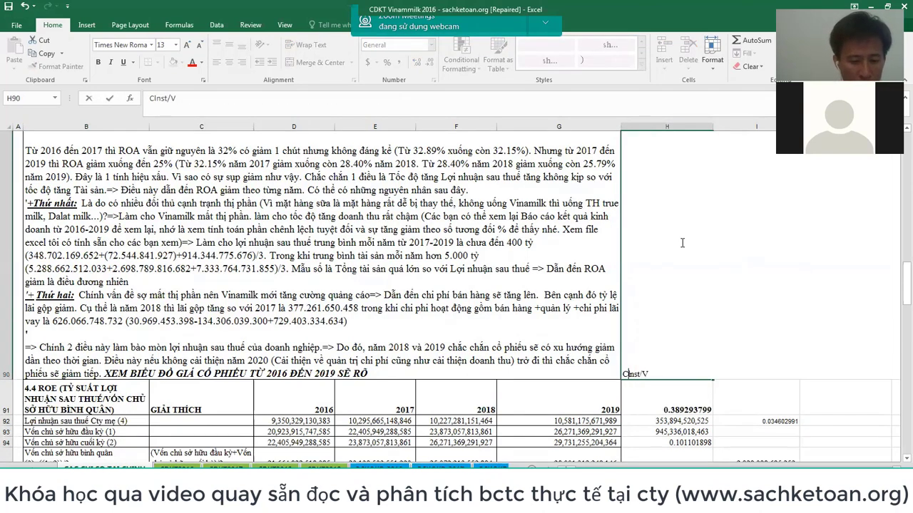
pyautogui.write('SH BINH')
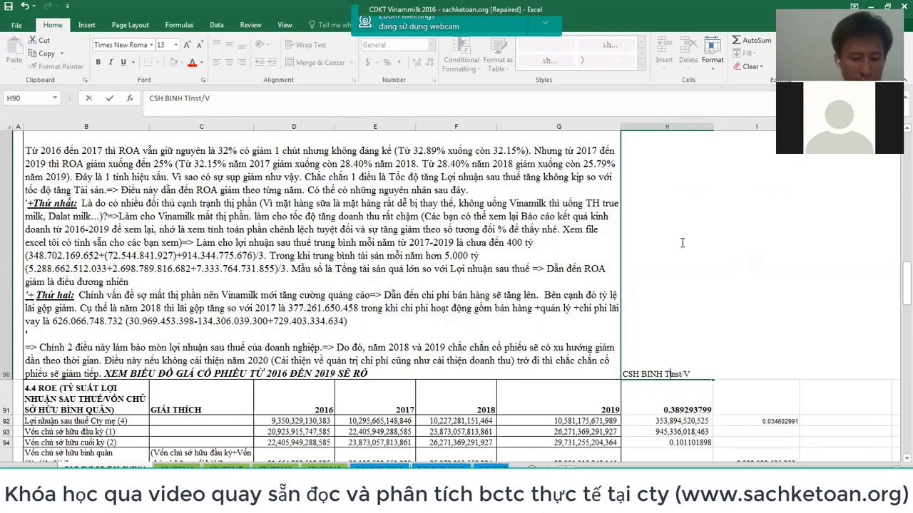
pyautogui.hotkey('ctrl', 'Return')
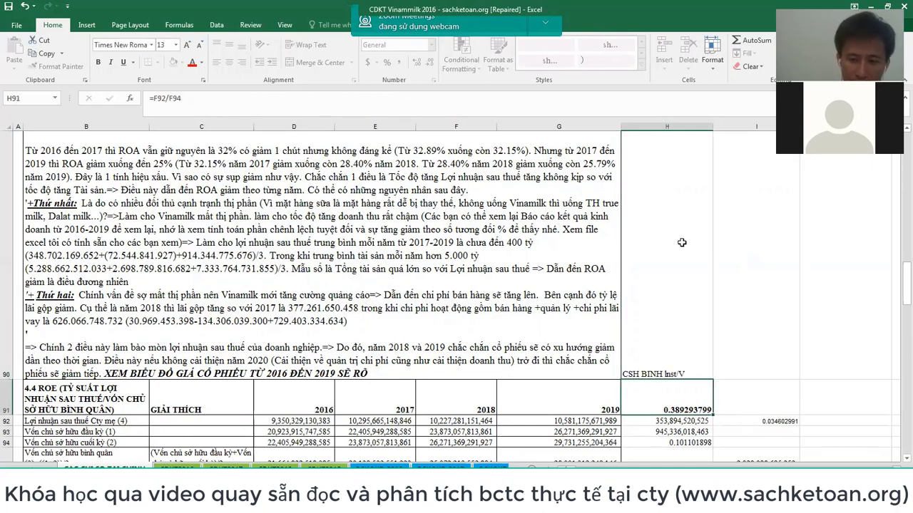
# - Replace the note in cell H90 with "vcsh"
pyautogui.write('vc')
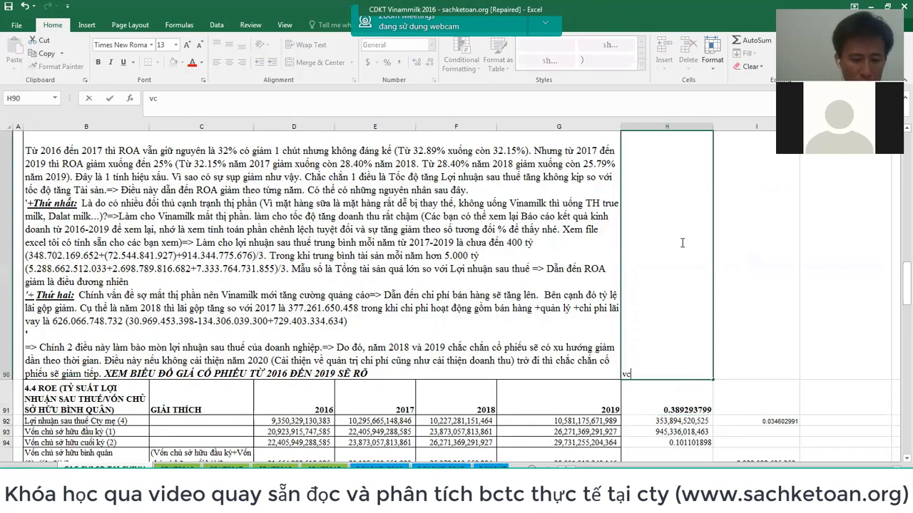
pyautogui.write('sh')
pyautogui.press('Return')
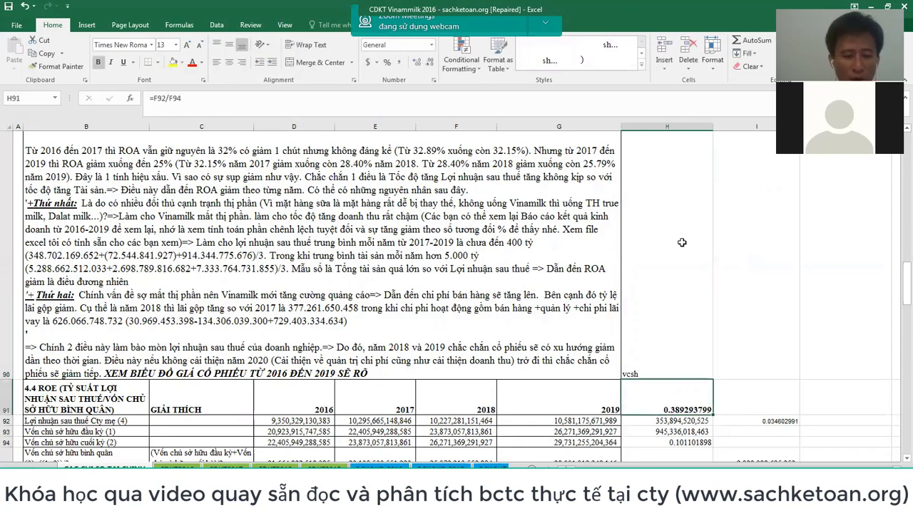
# - Create a new blank workbook and enter 2020 as the year heading in cell D6
pyautogui.hotkey('ctrl', 'n')
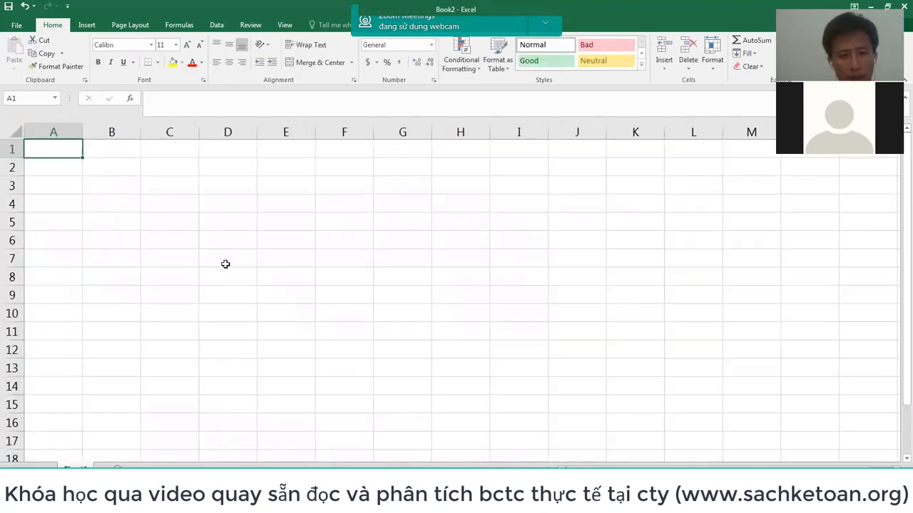
pyautogui.click(226, 264)
pyautogui.press('Up')
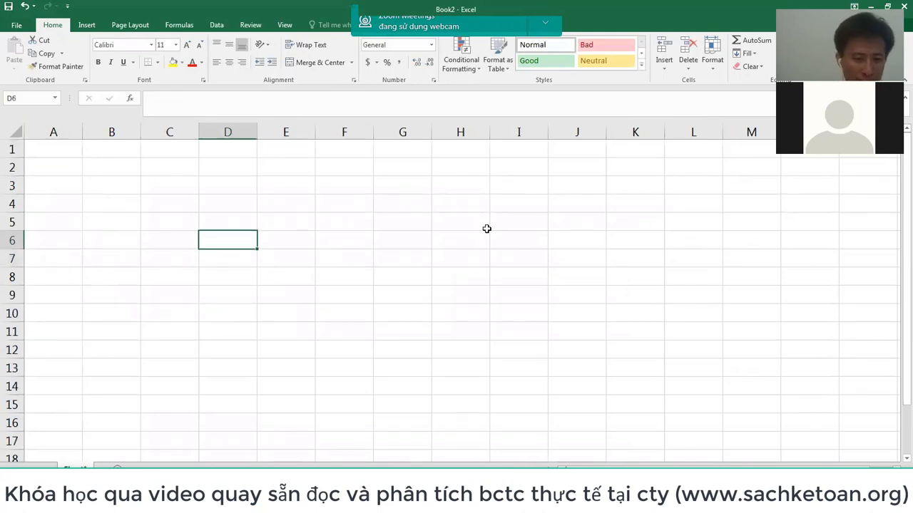
pyautogui.write('2020')
pyautogui.press('Tab')
pyautogui.press('Down')
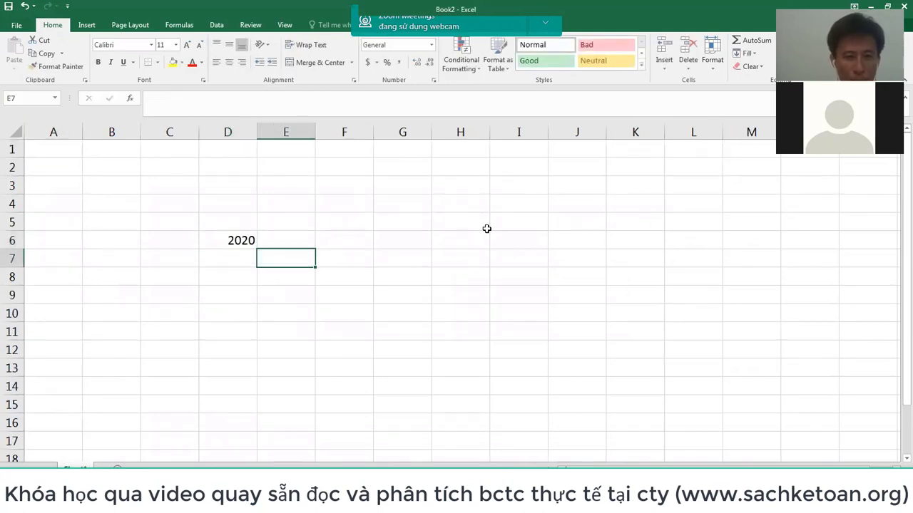
# - Enter account 411 in cell C7 with the value 100 beneath the 2020 heading in D7
pyautogui.press('Left')
pyautogui.press('Left')
pyautogui.write('411')
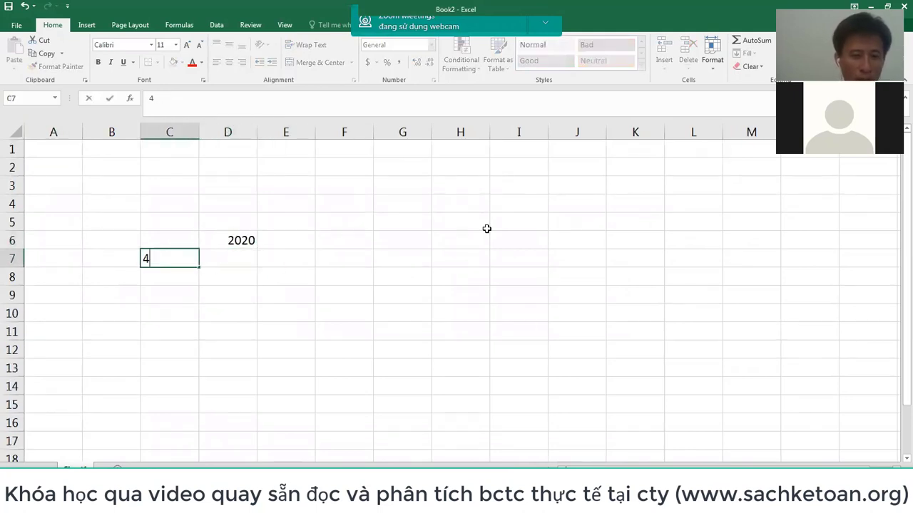
pyautogui.press('Tab')
pyautogui.write('100')
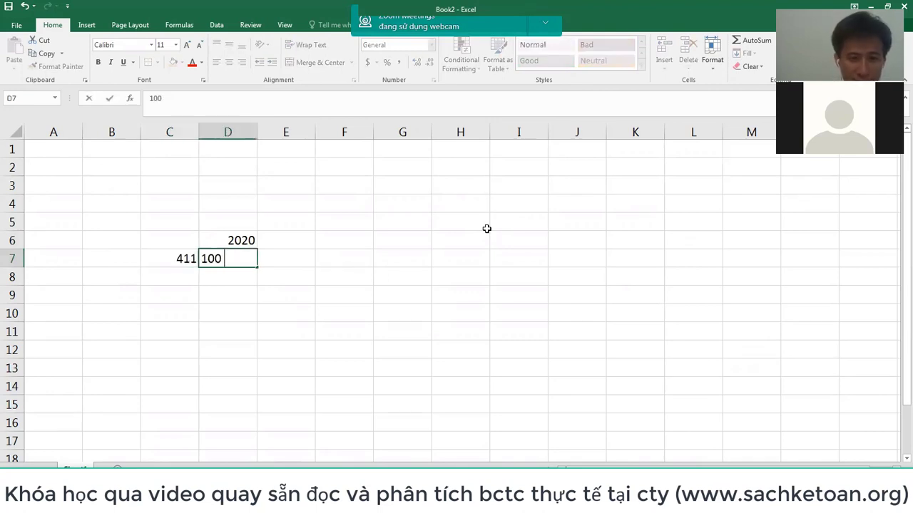
pyautogui.hotkey('ctrl', 'Return')
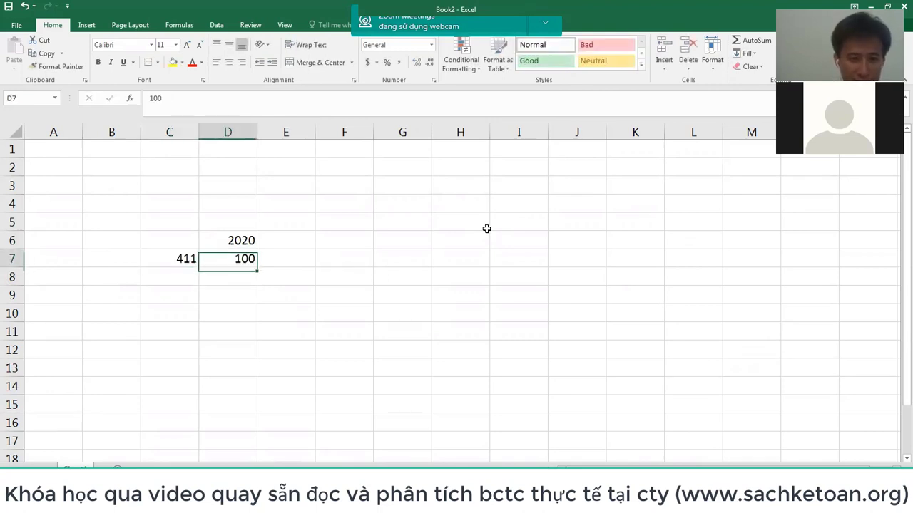
# - Change the account 411 amount in D7 to 100000000 and format D7:D12 with thousands separators and no decimals
pyautogui.write('100000000')
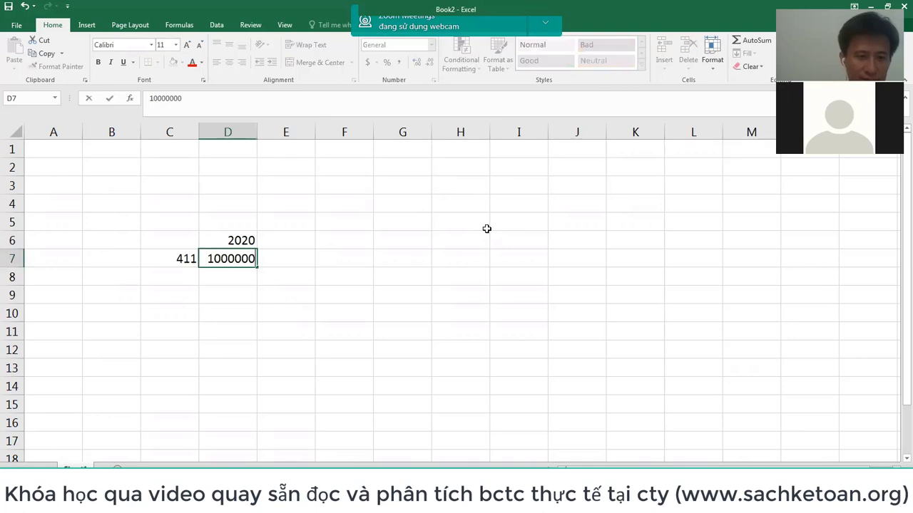
pyautogui.press('Return')
pyautogui.moveTo(225, 258); pyautogui.dragTo(238, 353)
pyautogui.click(400, 62)
pyautogui.click(429, 62)
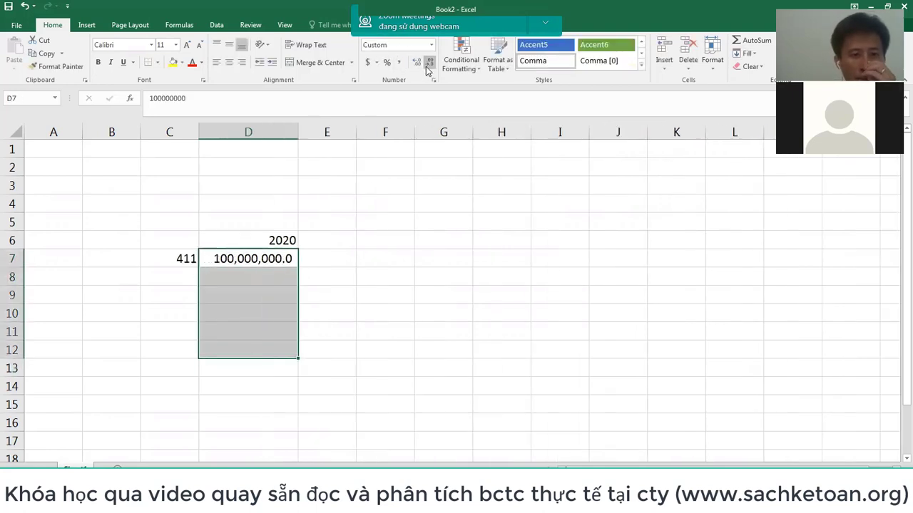
pyautogui.click(430, 63)
# - Enter the heading "Ket qua kinh doanh" in C12 with the row label "Doanh thu" beneath it in C13
pyautogui.click(190, 275)
pyautogui.press('Right')
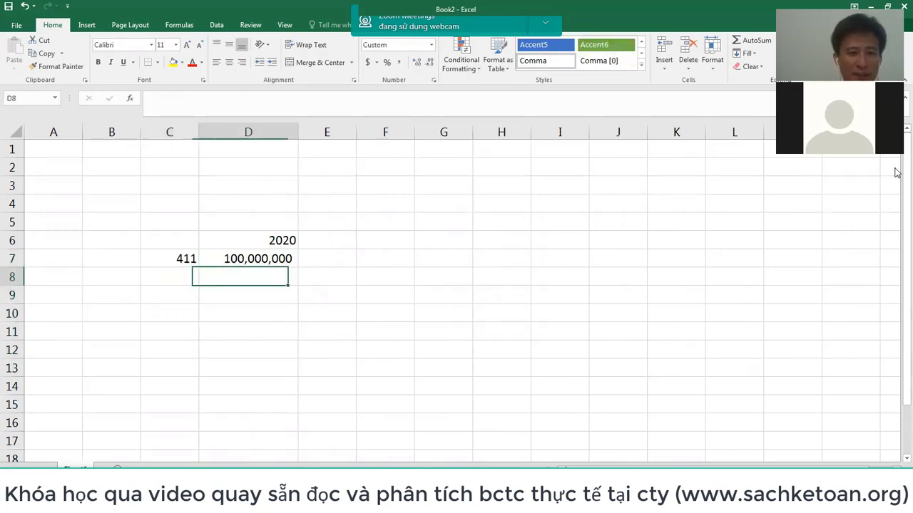
pyautogui.press('Down')
pyautogui.press('Down')
pyautogui.press('Down')
pyautogui.press('Down')
pyautogui.press('Left')
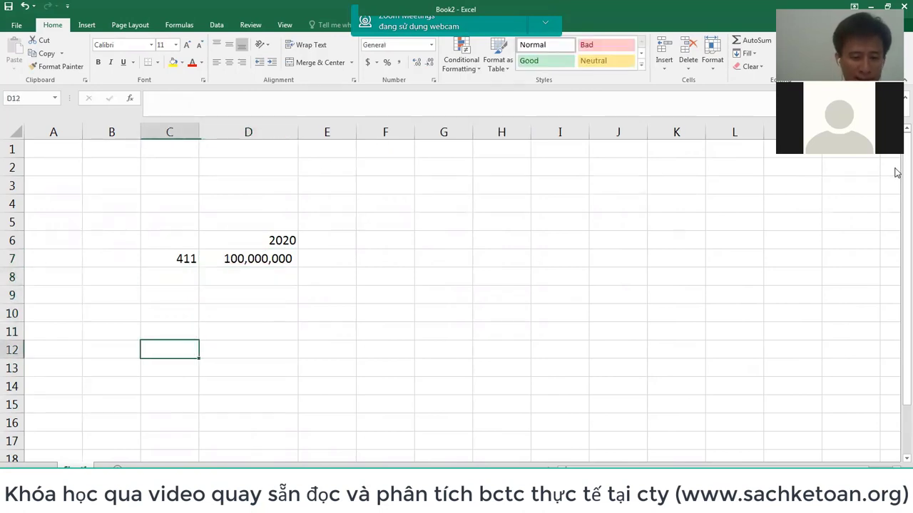
pyautogui.write('Ket qua kin')
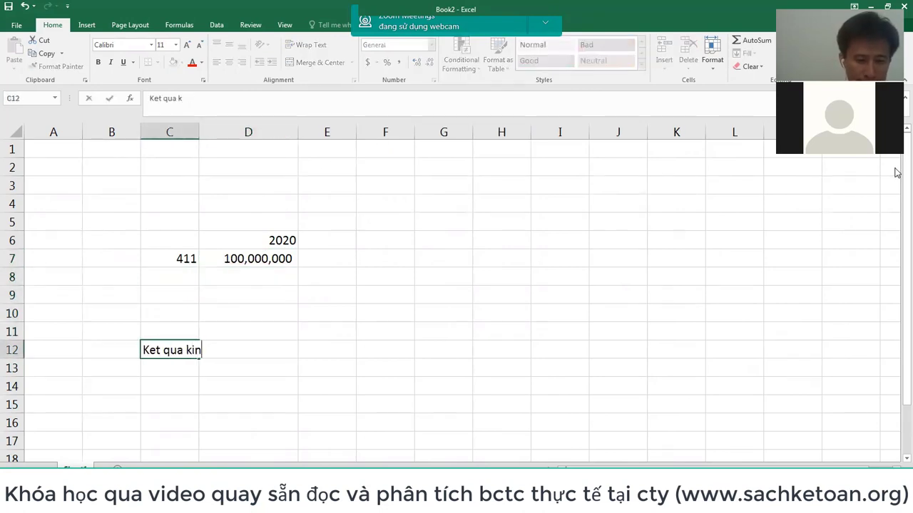
pyautogui.write('h doanh')
pyautogui.press('Return')
pyautogui.write('Doa')
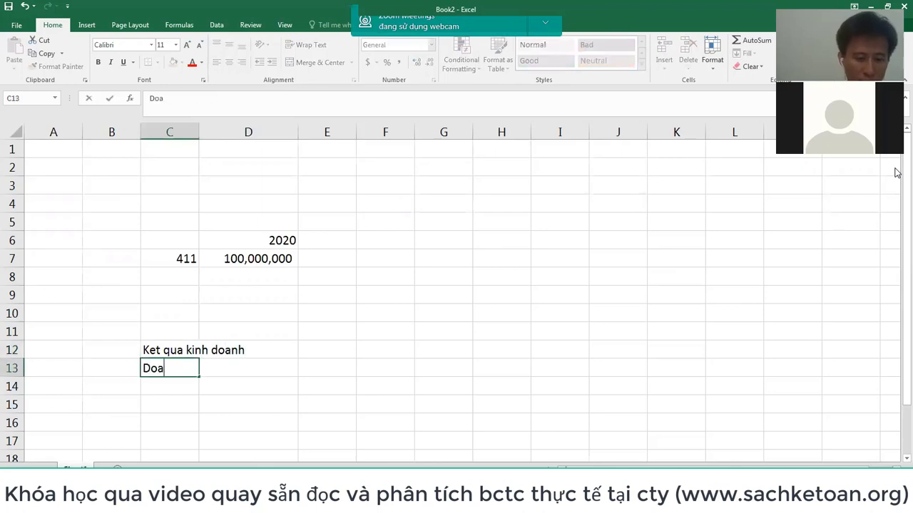
pyautogui.write('nh thu')
pyautogui.press('Return')
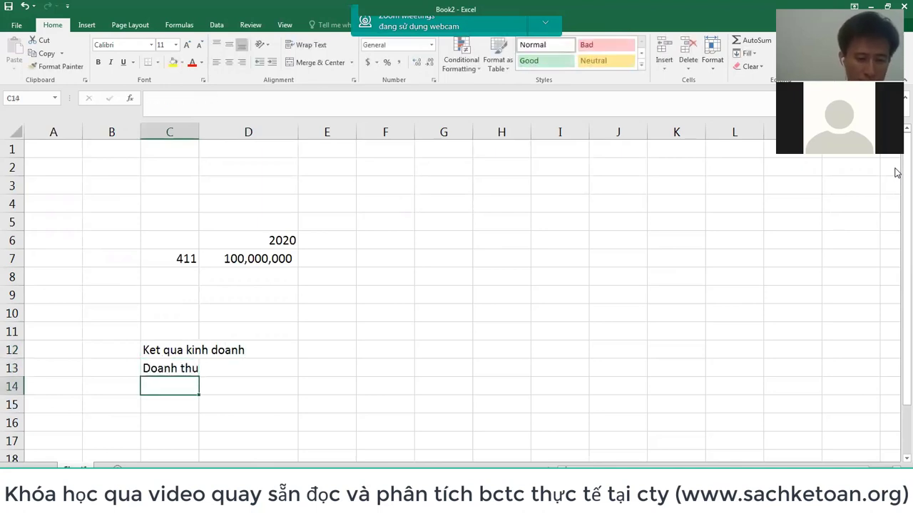
# - Add the income statement row labels "chi phi", "loi nhuận", "thue" and "LNST" in cells C14 to C17
pyautogui.write('chi phi')
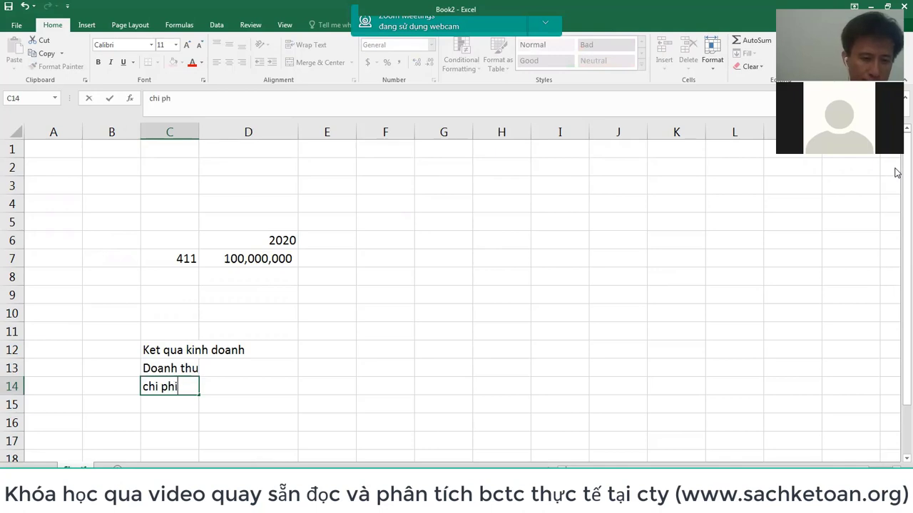
pyautogui.press('Return')
pyautogui.write('loi nhuận')
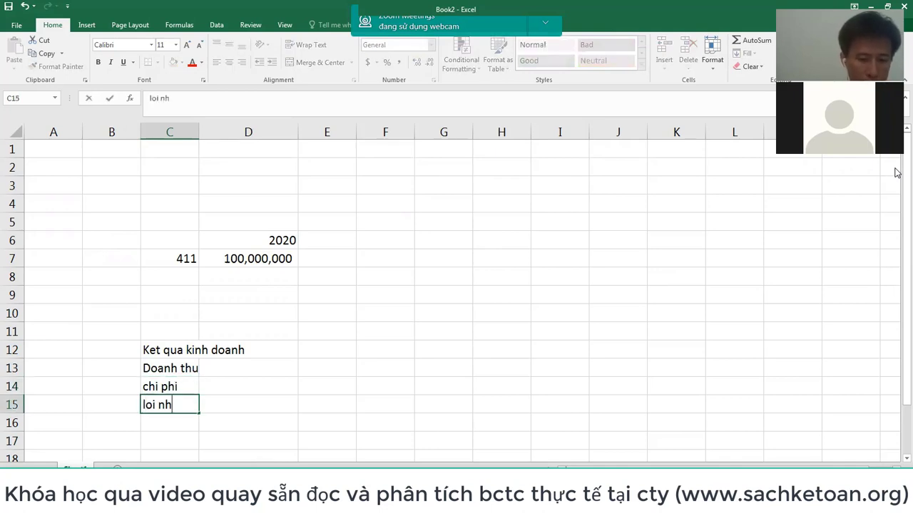
pyautogui.press('Return')
pyautogui.write('thue')
pyautogui.press('Return')
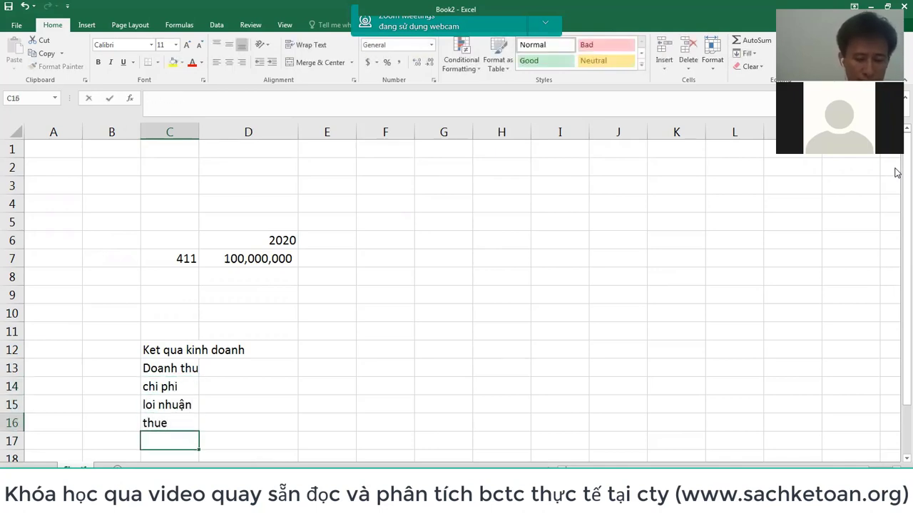
pyautogui.write('LNST')
pyautogui.press('Return')
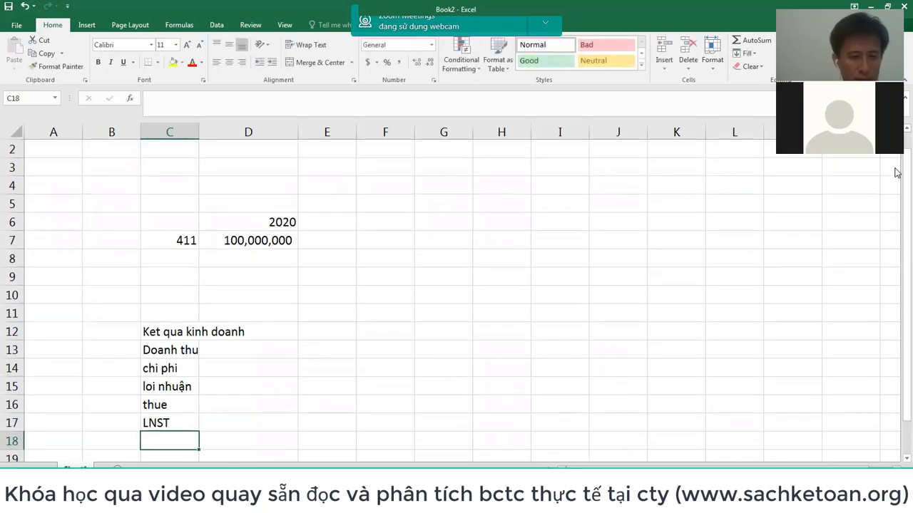
# - Widen column C and add the year headings 2021 in E6 and 2020 in F6
pyautogui.moveTo(200, 133); pyautogui.dragTo(258, 133)
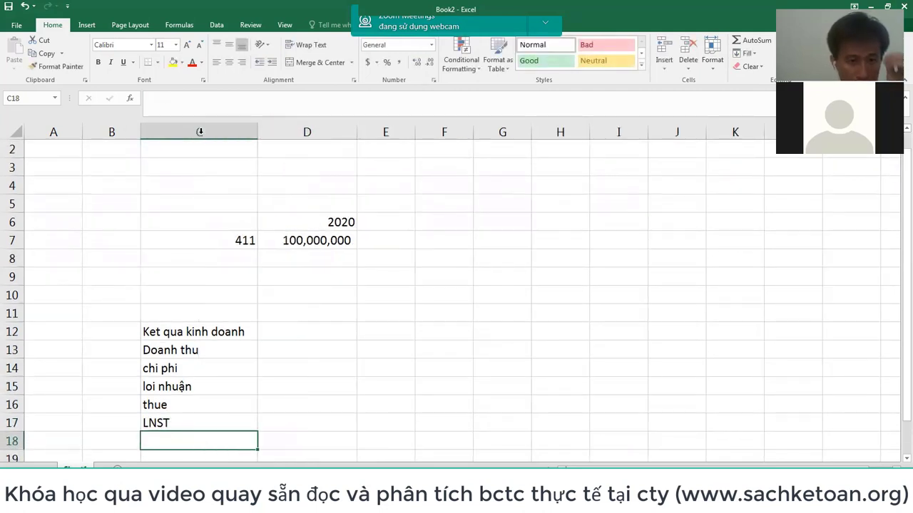
pyautogui.click(381, 223)
pyautogui.write('2021')
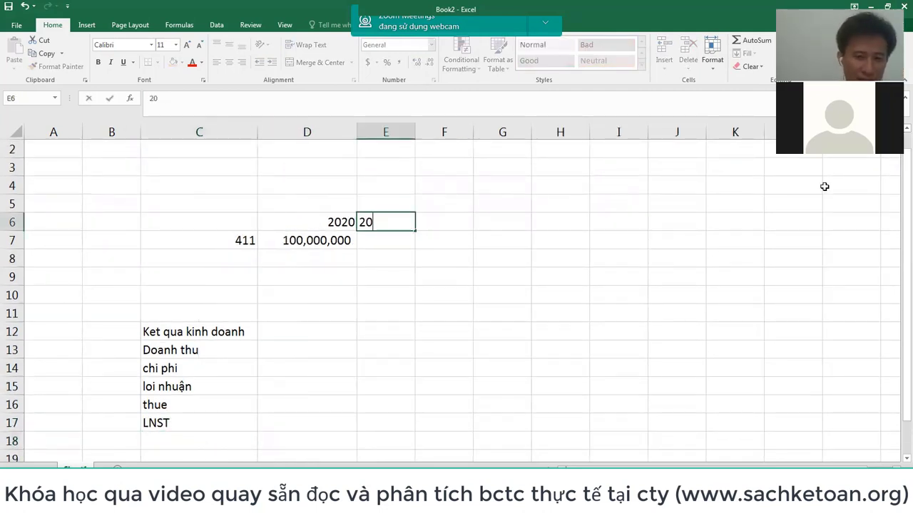
pyautogui.press('Return')
pyautogui.press('Up')
pyautogui.press('Right')
pyautogui.write('2020')
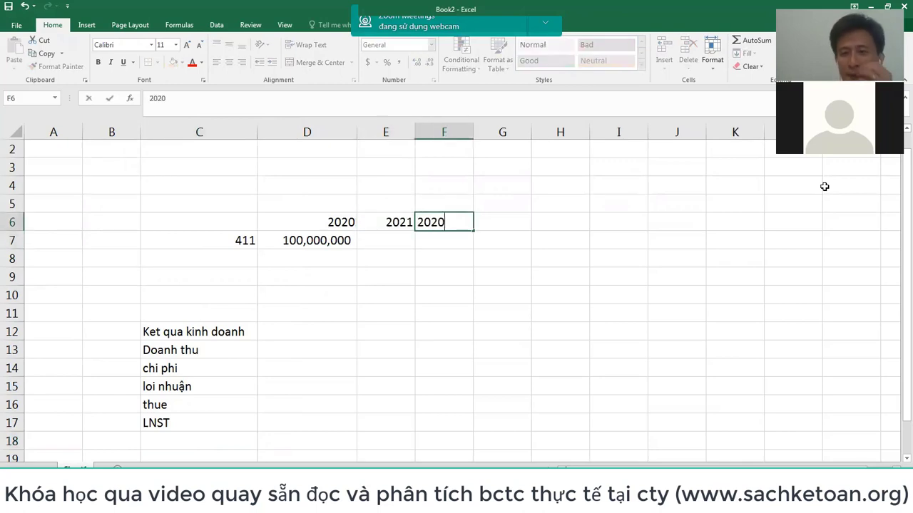
pyautogui.press('Return')
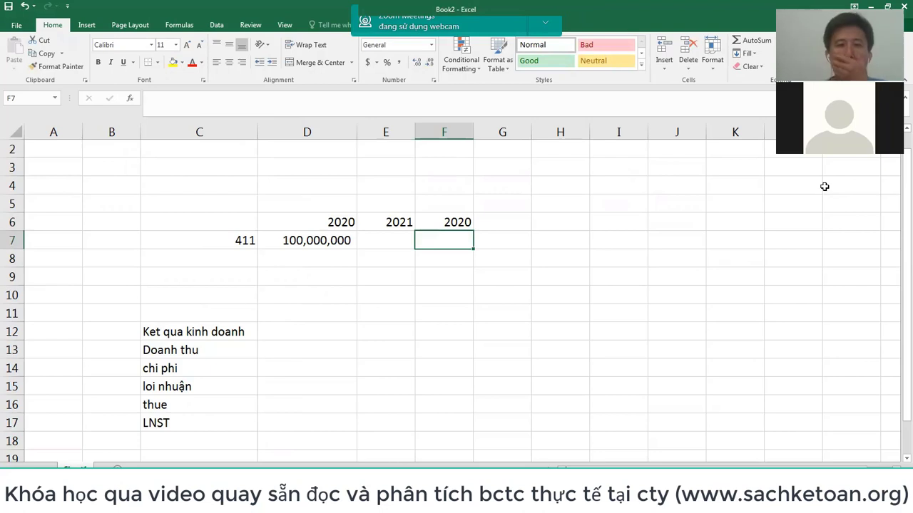
pyautogui.press('Left')
pyautogui.press('Left')
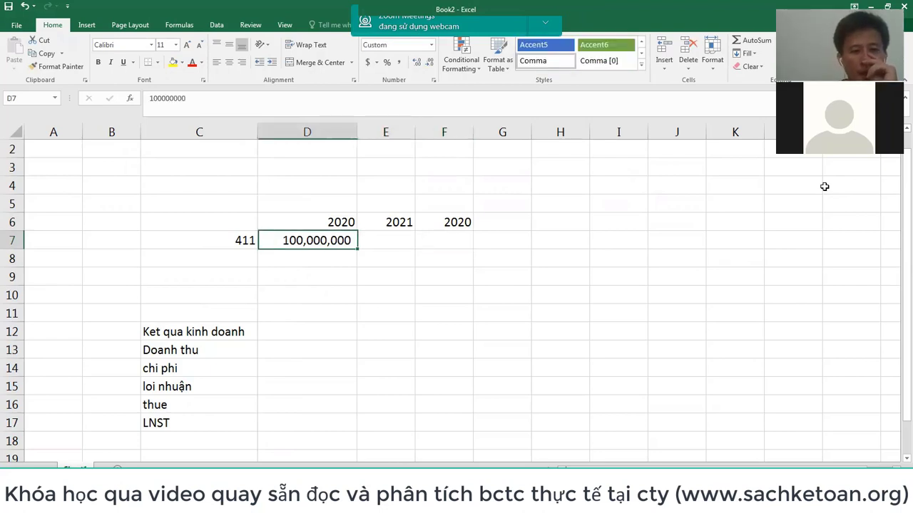
pyautogui.press('Down')
pyautogui.press('Down')
pyautogui.press('Down')
pyautogui.press('Down')
pyautogui.press('Down')
pyautogui.press('Up')
pyautogui.press('Up')
pyautogui.press('Up')
pyautogui.press('Up')
pyautogui.press('Up')
pyautogui.press('Up')
pyautogui.press('Up')
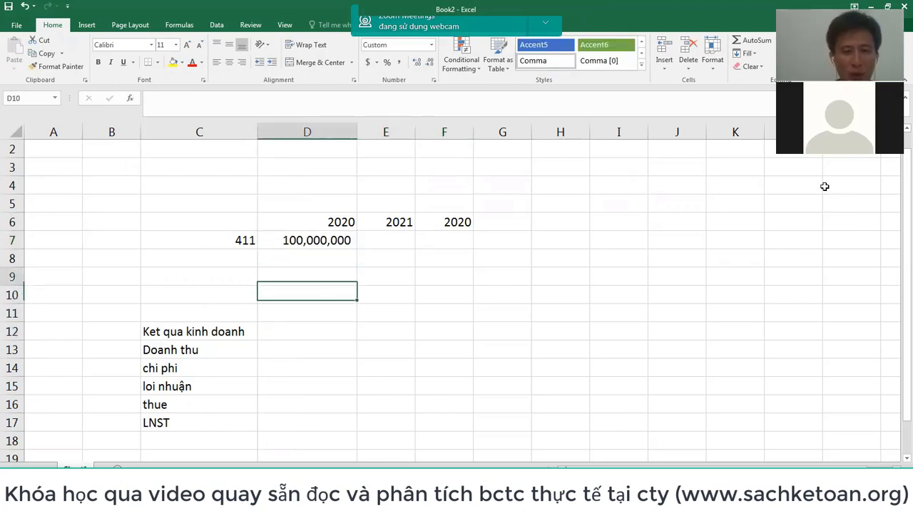
# - Enter 300000000 in cell D12, beside the Ket qua kinh doanh label
pyautogui.press('Down')
pyautogui.press('Down')
pyautogui.press('Down')
pyautogui.press('Down')
pyautogui.press('Down')
pyautogui.press('Down')
pyautogui.press('Down')
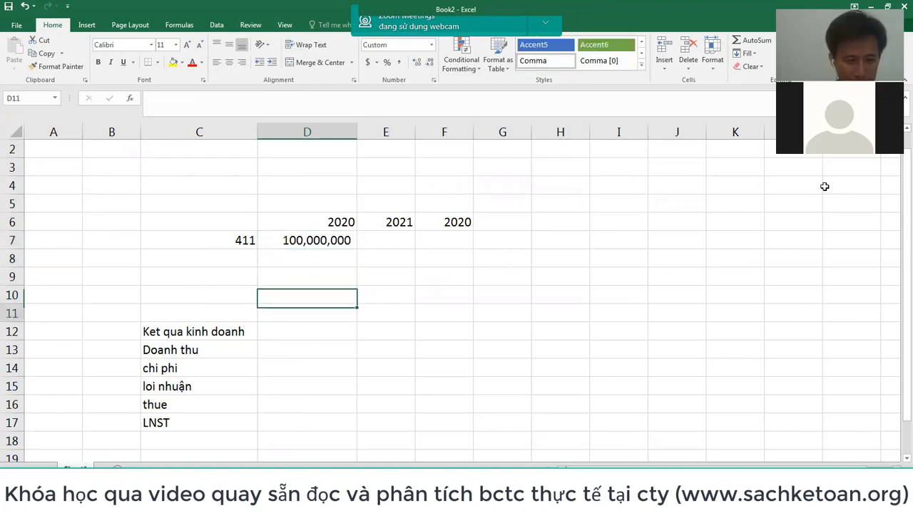
pyautogui.write('300000000')
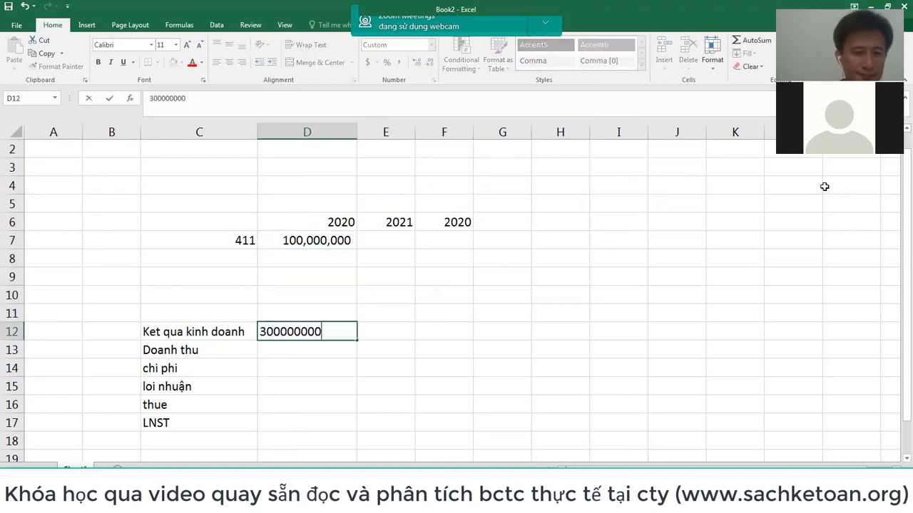
pyautogui.press('Return')
# - Format the range D12:J24 with thousands separators and no decimal places
pyautogui.press('pagedown')
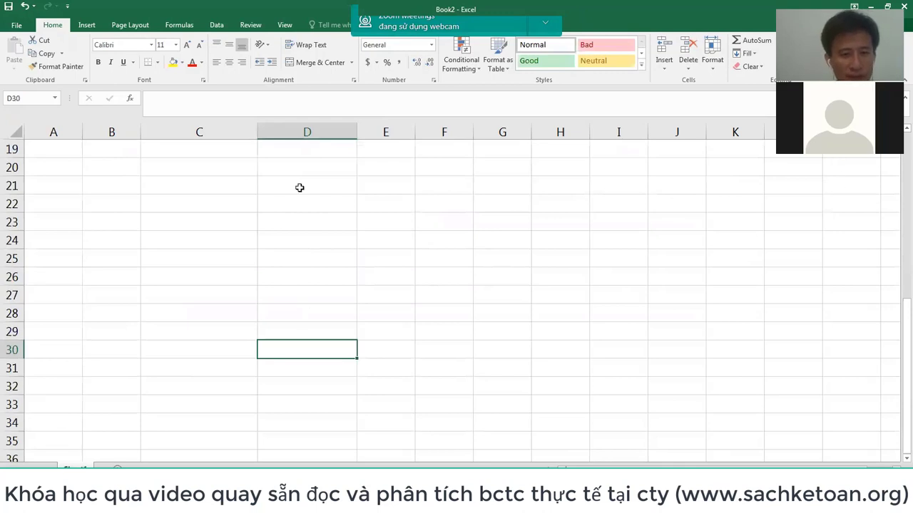
pyautogui.scroll(3, 299, 188)
pyautogui.moveTo(300, 188); pyautogui.dragTo(671, 406)
pyautogui.click(399, 62)
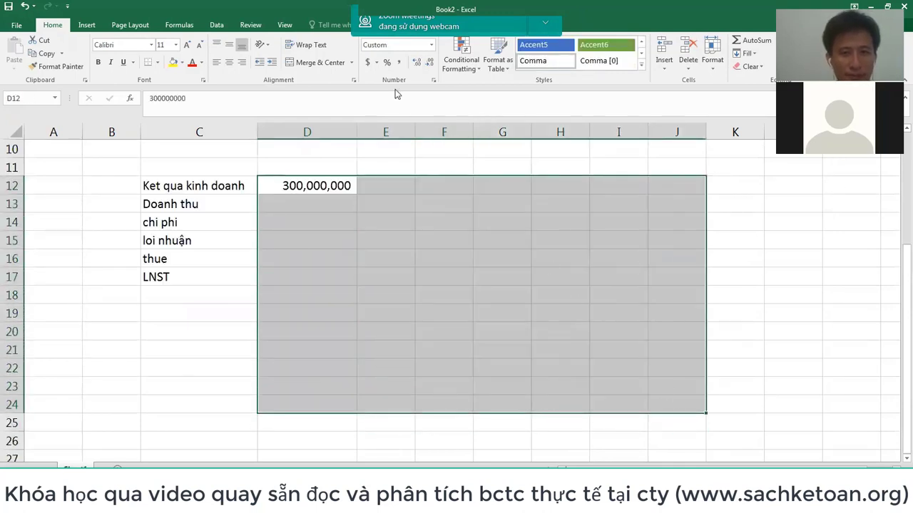
pyautogui.click(430, 62)
pyautogui.click(430, 62)
pyautogui.click(331, 203)
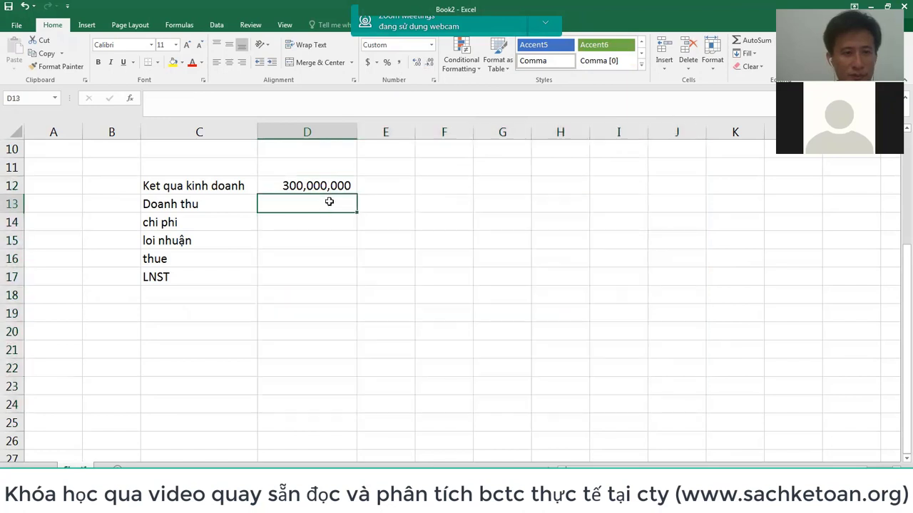
# - Move the D12 amount down to the Doanh thu row in D13 and enter 200000000 for chi phi in D14
pyautogui.press('Up')
pyautogui.hotkey('ctrl', 'x')
pyautogui.press('Down')
pyautogui.hotkey('ctrl', 'v')
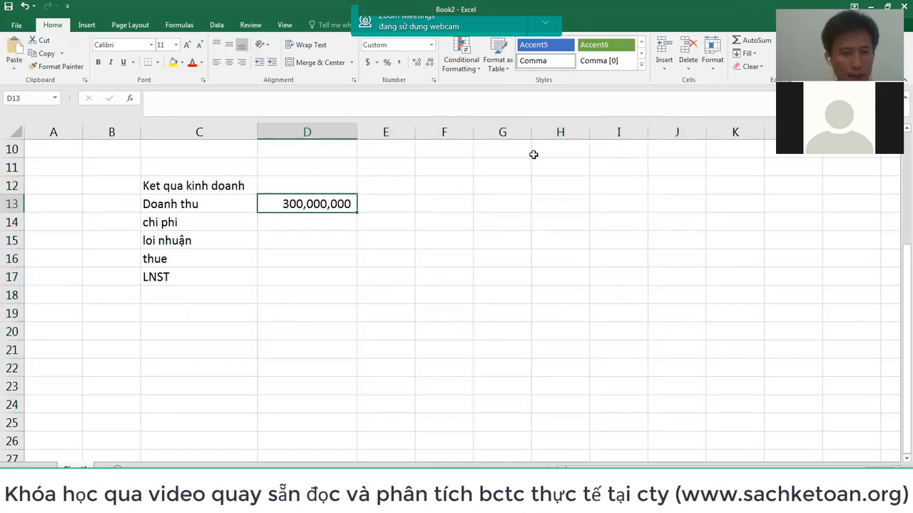
pyautogui.press('Return')
pyautogui.write('200000000')
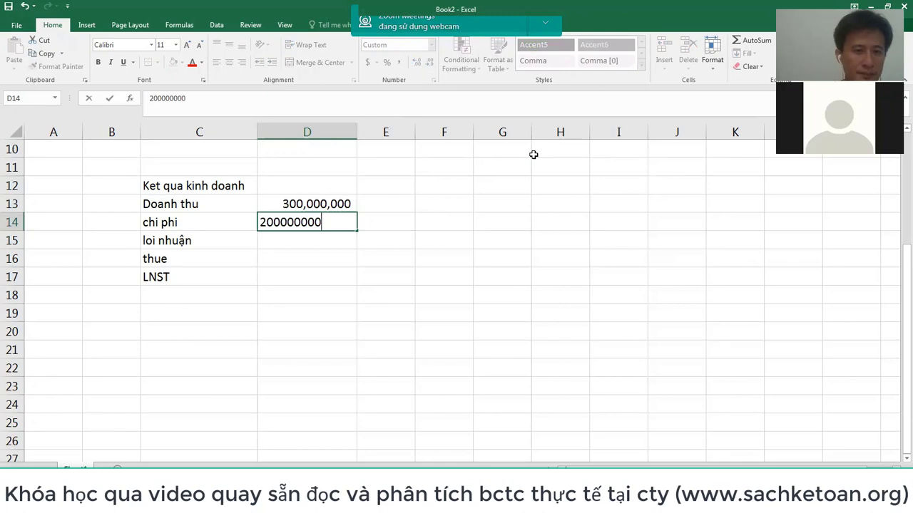
pyautogui.press('Return')
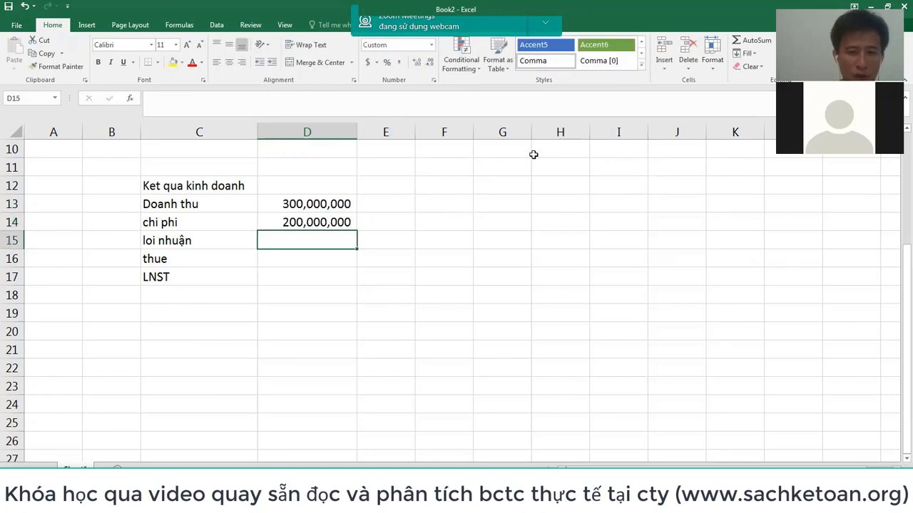
# - Calculate loi nhuận in D15 as Doanh thu minus chi phi (D13-D14)
pyautogui.write('=')
pyautogui.press('Up')
pyautogui.press('Up')
pyautogui.write('-')
pyautogui.press('Up')
pyautogui.press('Return')
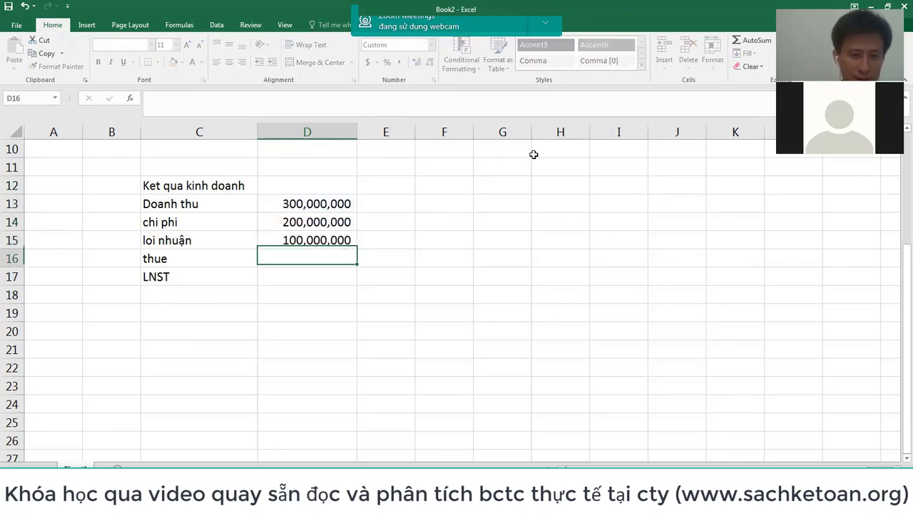
# - Calculate thue in D16 as 20% of loi nhuận with the formula =D15*20%
pyautogui.write('=')
pyautogui.press('Up')
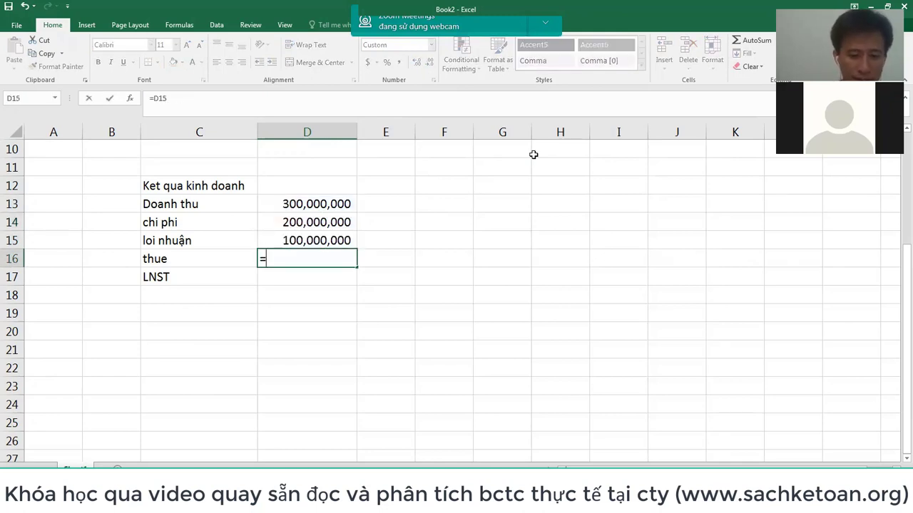
pyautogui.write('*20%')
pyautogui.press('Return')
# - Calculate LNST in D17 as loi nhuận minus thue (D15-D16)
pyautogui.write('=')
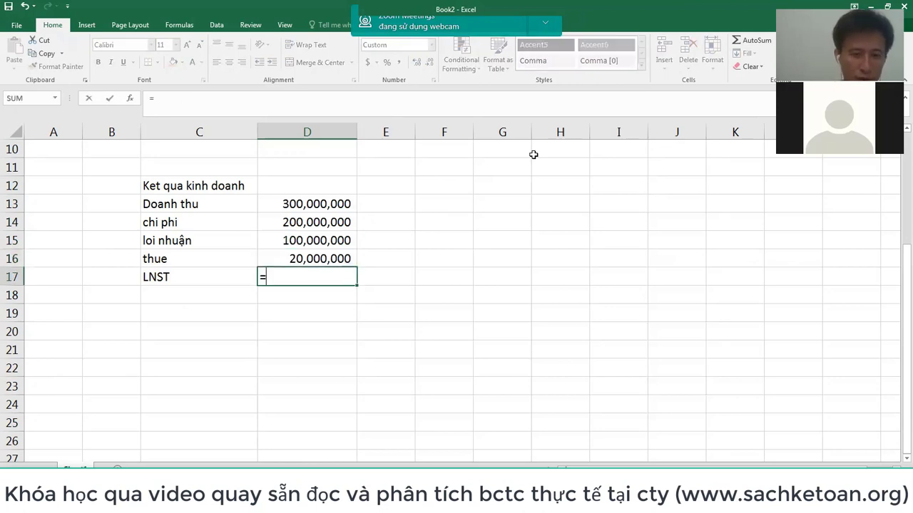
pyautogui.press('Up')
pyautogui.press('Up')
pyautogui.write('-')
pyautogui.press('Up')
pyautogui.press('Return')
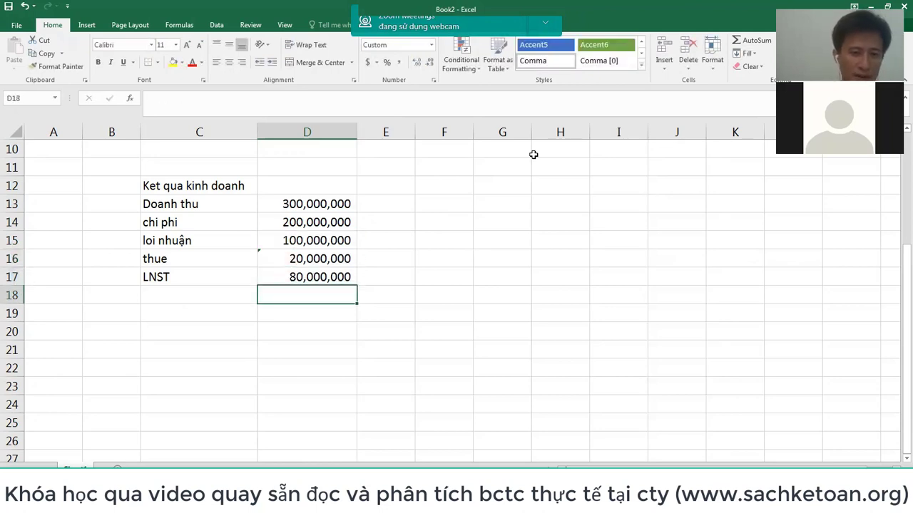
# - Change the chi phi amount in D14 to 230000000
pyautogui.press('Up')
pyautogui.press('Up')
pyautogui.press('Up')
pyautogui.press('Up')
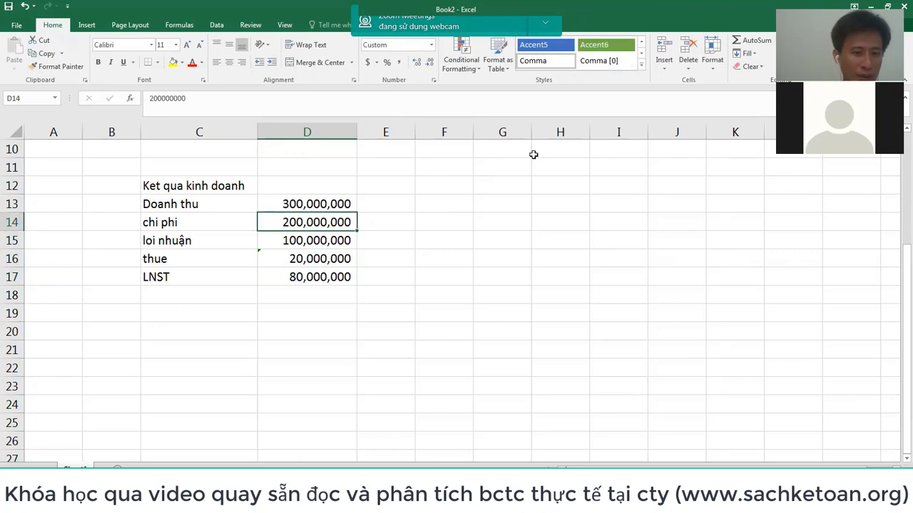
pyautogui.write('2')
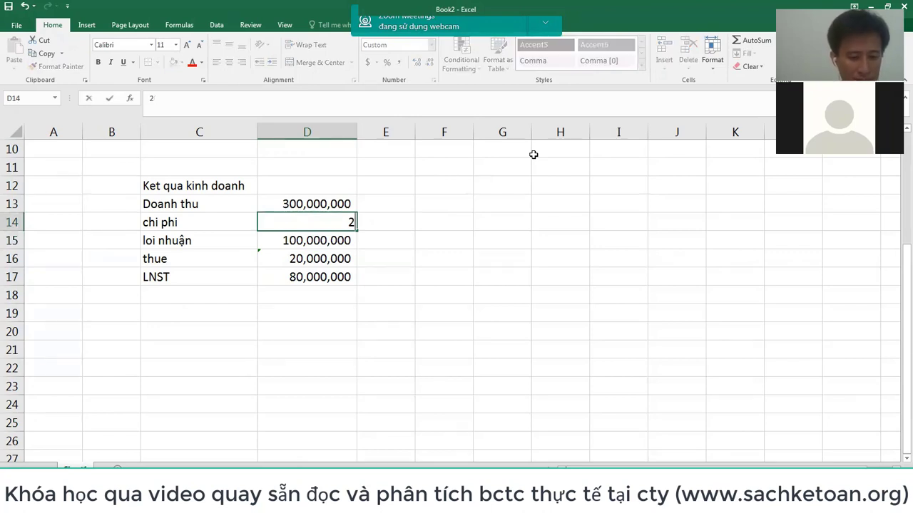
pyautogui.write('3,000,000')
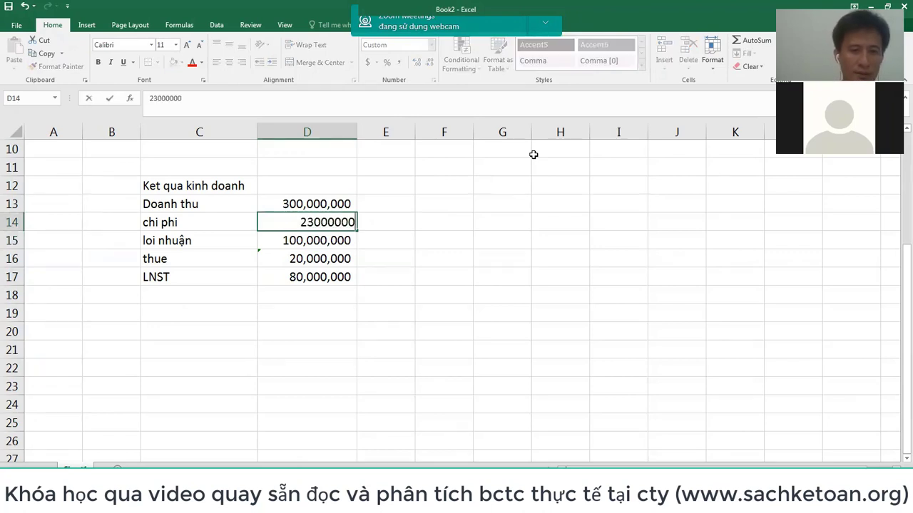
pyautogui.press('Return')
pyautogui.press('Up')
pyautogui.press('F2')
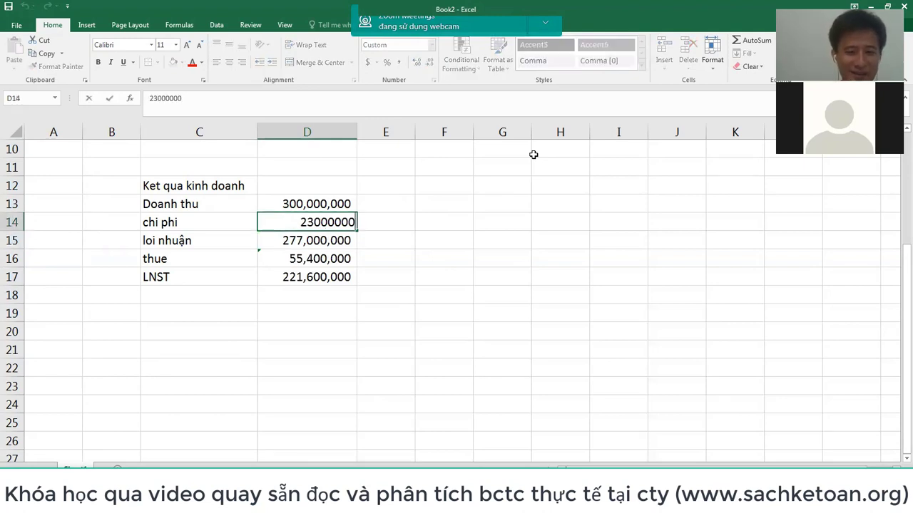
pyautogui.write('0')
pyautogui.press('Return')
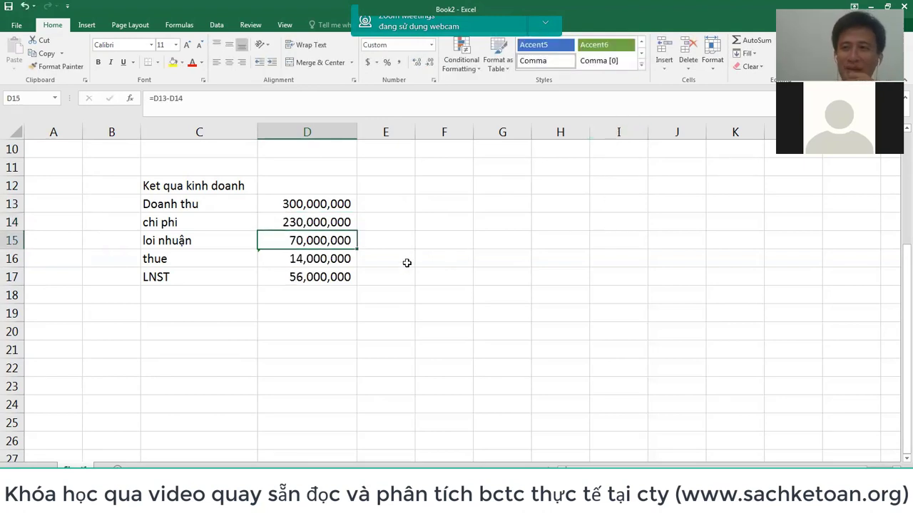
# - Make the LNST label and its amount in C17:D17 bold
pyautogui.scroll(2, 406, 263)
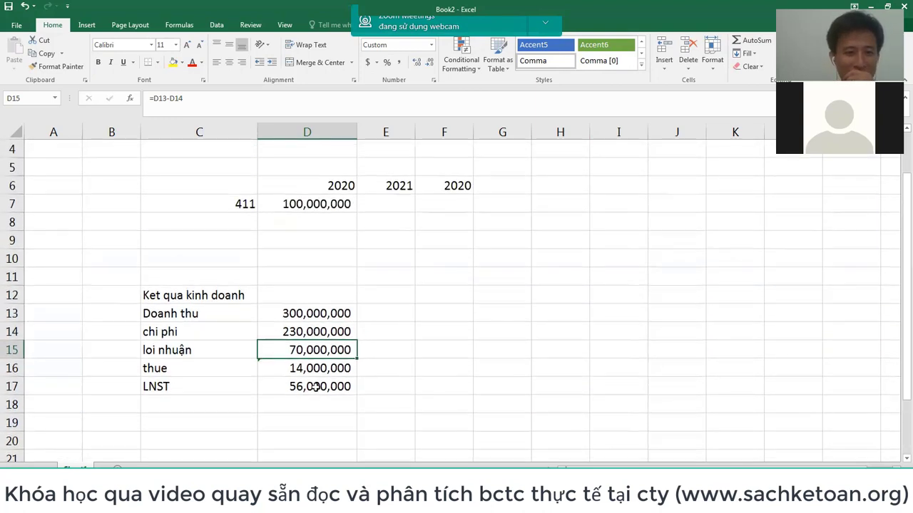
pyautogui.moveTo(204, 387); pyautogui.dragTo(335, 381)
pyautogui.hotkey('ctrl', 'b')
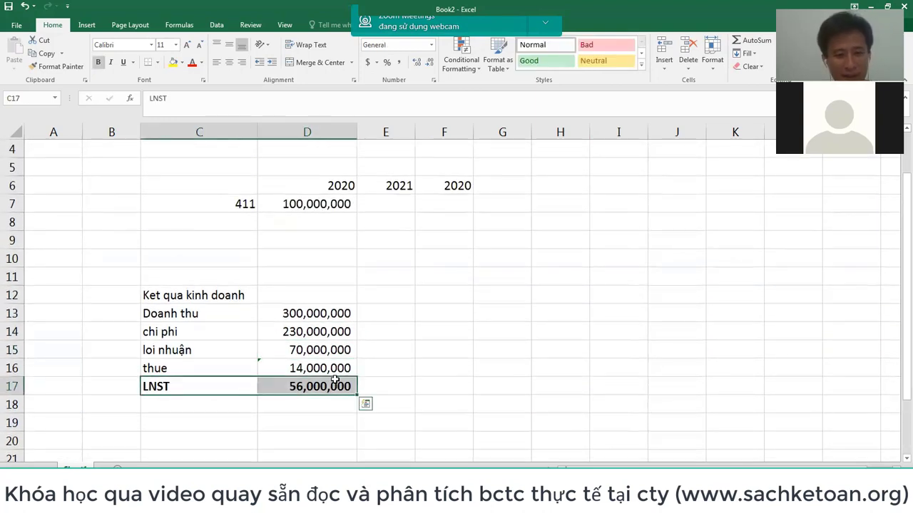
# - Add the labels ROE, LSNT and VON BAN DAU in cells C18 to C20 below LNST
pyautogui.click(188, 407)
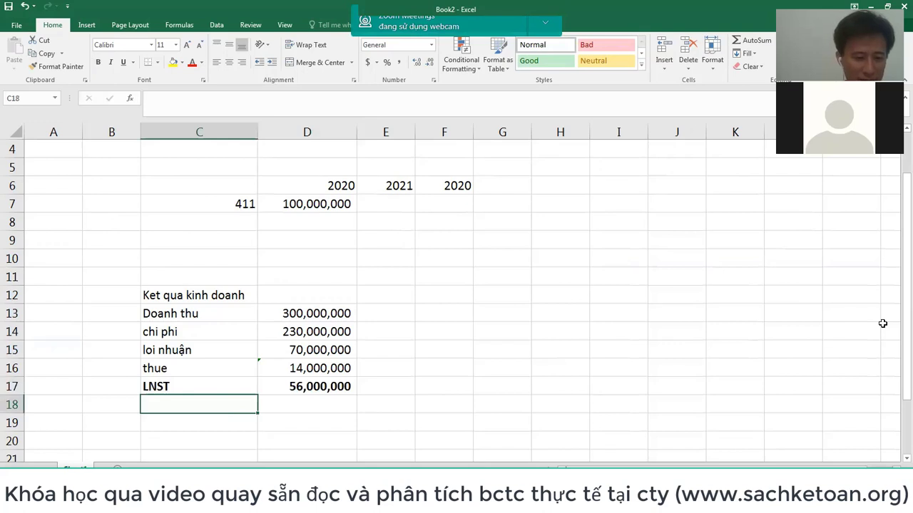
pyautogui.write('ROE')
pyautogui.press('Return')
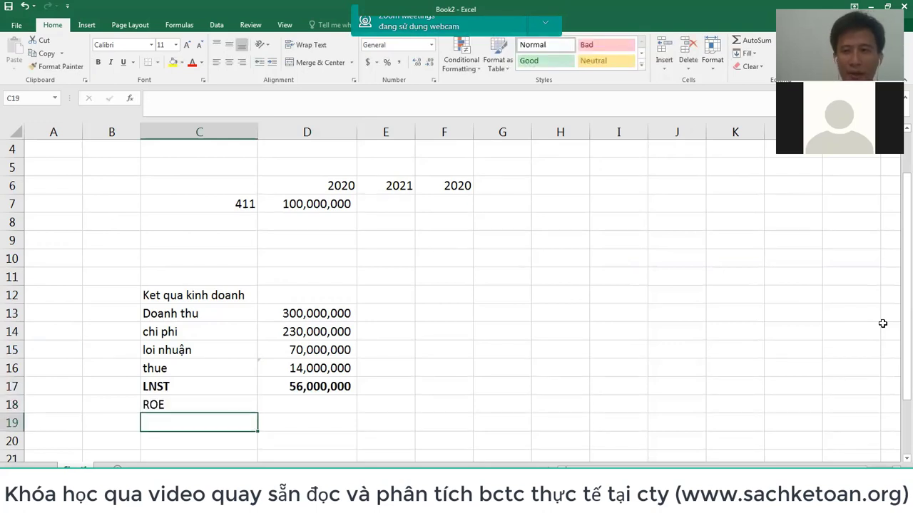
pyautogui.press('Up')
pyautogui.press('Right')
pyautogui.press('Down')
pyautogui.press('Left')
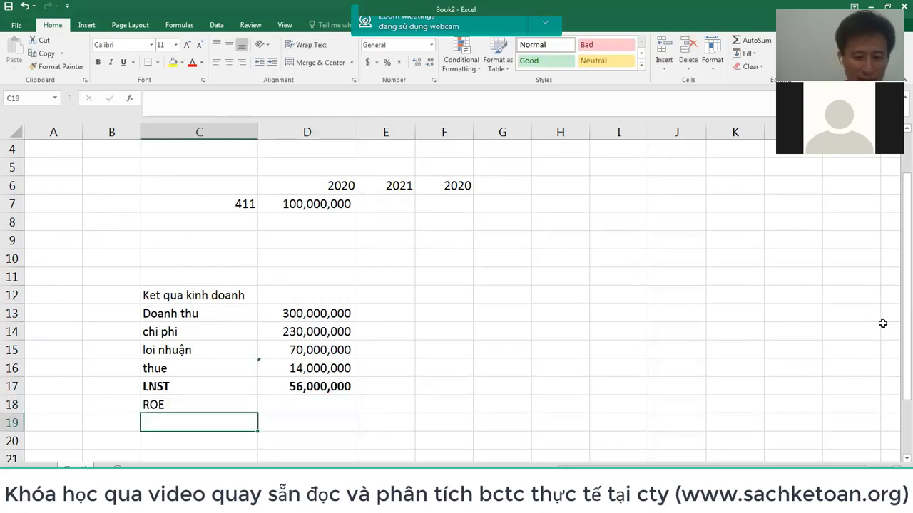
pyautogui.write('LSNT')
pyautogui.press('Return')
pyautogui.write('V')
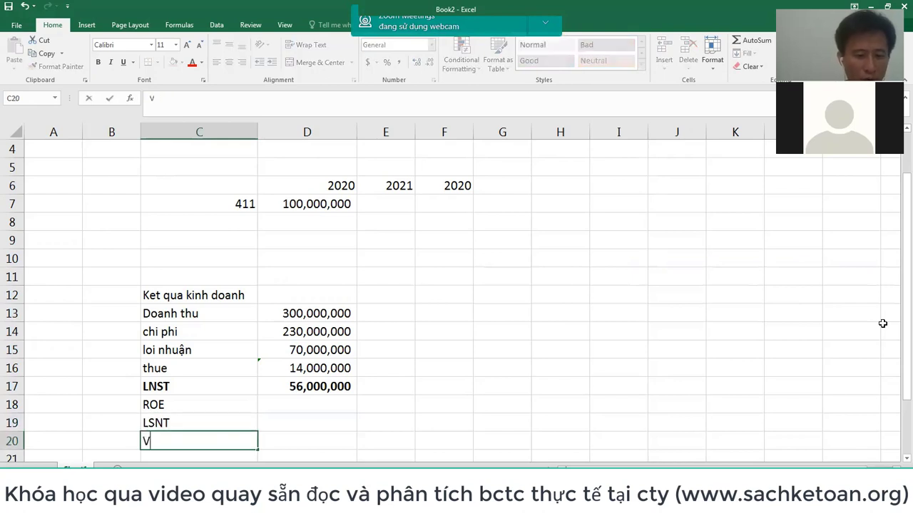
pyautogui.write('ON BAN DAU')
pyautogui.press('Return')
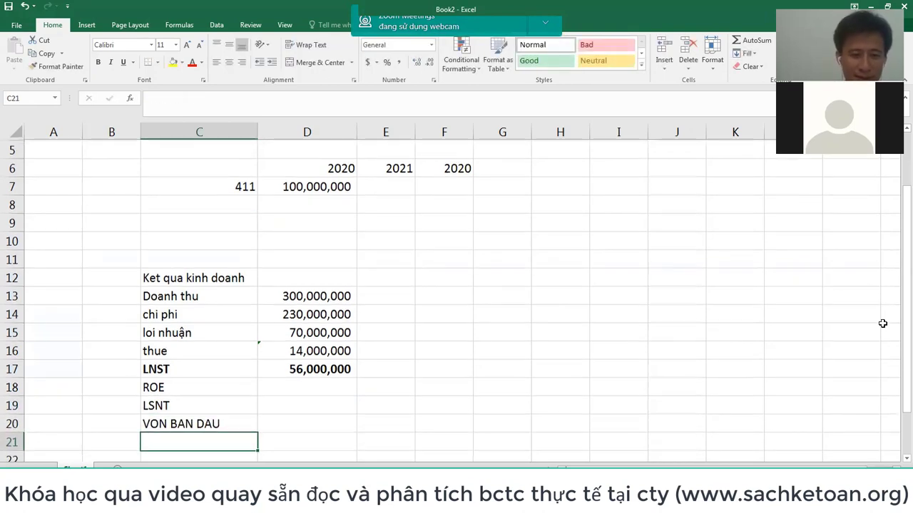
# - Link the LSNT amount in D19 to the LNST result in D17
pyautogui.press('Up')
pyautogui.press('Up')
pyautogui.press('Right')
pyautogui.write('=')
pyautogui.press('Up')
pyautogui.press('Up')
pyautogui.press('Up')
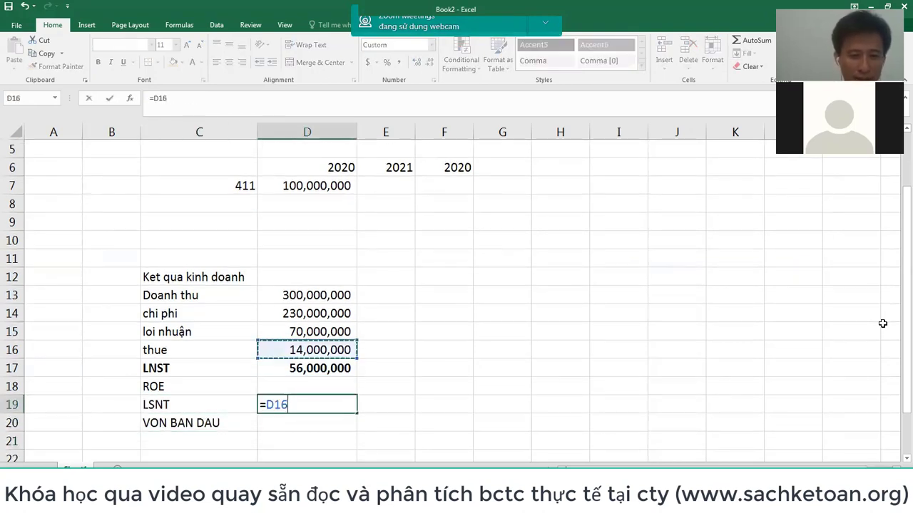
pyautogui.press('Down')
pyautogui.press('Return')
# - Link the VON BAN DAU amount in D20 to the 2020 capital of account 411 in D7
pyautogui.write('=')
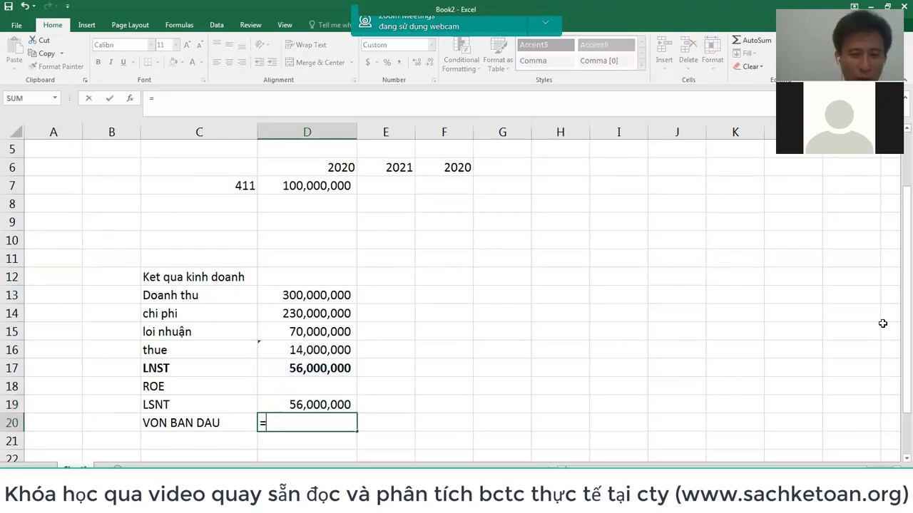
pyautogui.click(282, 186)
pyautogui.press('Return')
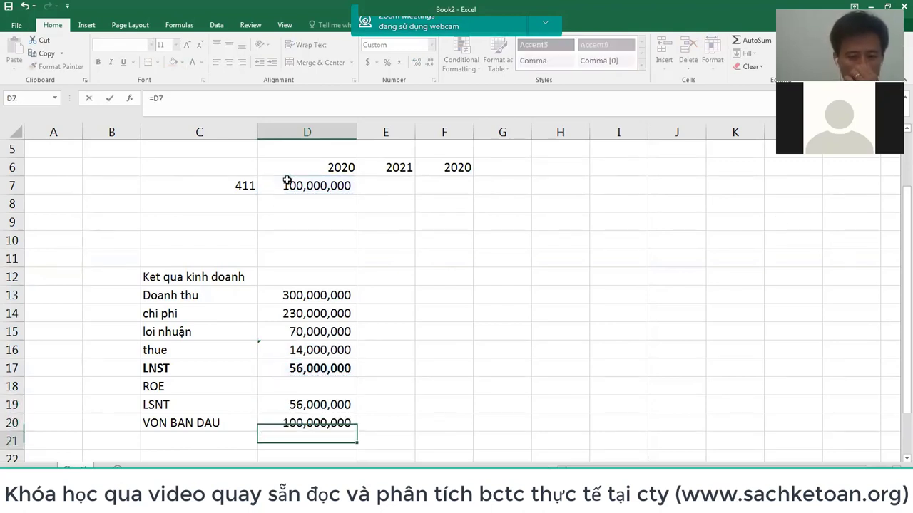
# - Calculate the return ratio in D21 by dividing LSNT by VON BAN DAU (=D19/D20)
pyautogui.write('=')
pyautogui.press('Up')
pyautogui.press('Up')
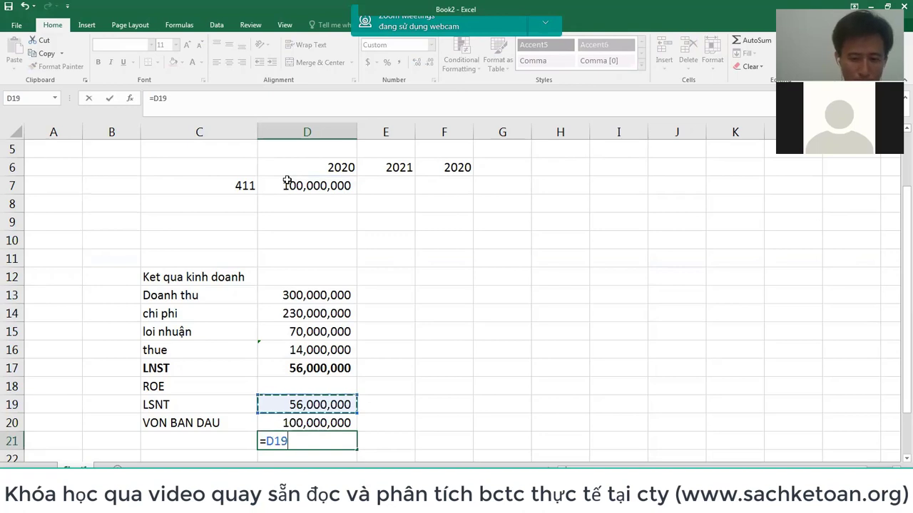
pyautogui.write('/')
pyautogui.press('Up')
pyautogui.press('Return')
pyautogui.press('Up')
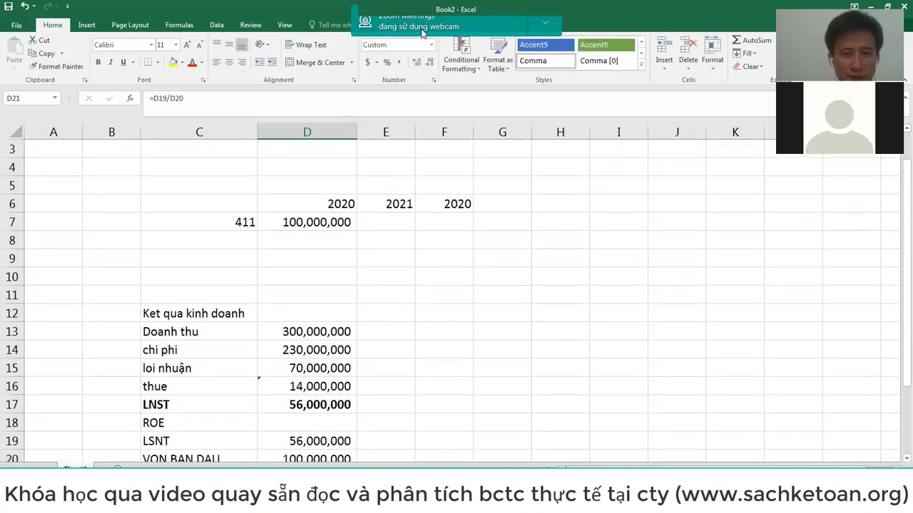
# - Format the return ratio in D21 as a bold percentage
pyautogui.click(387, 63)
pyautogui.scroll(-2, 389, 72)
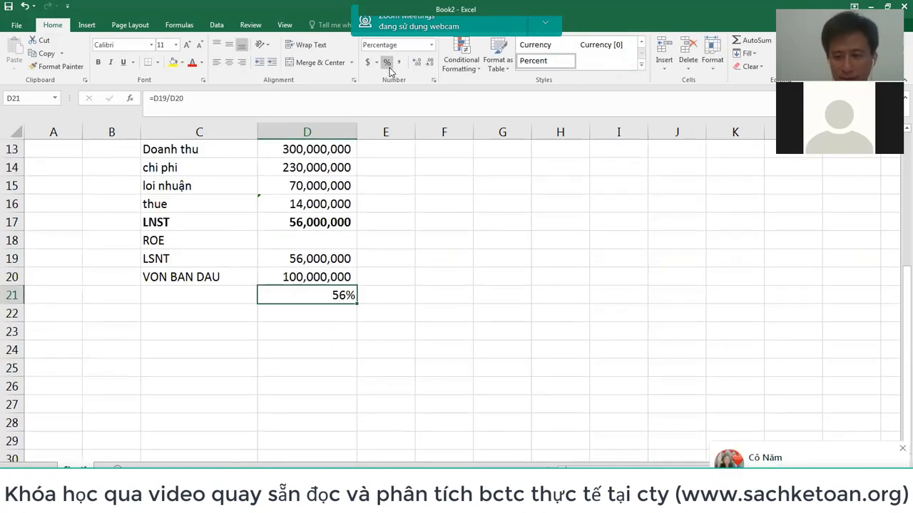
pyautogui.hotkey('ctrl', 'b')
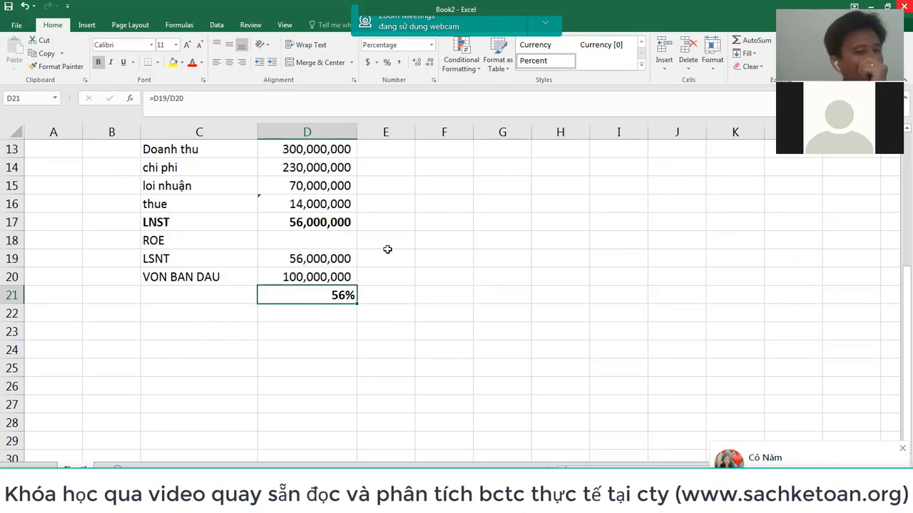
# - Add the notes "1 DONG" in E21 and "0.56 DONG CUOI CUNG" in E22 beside the return ratio
pyautogui.scroll(1, 387, 249)
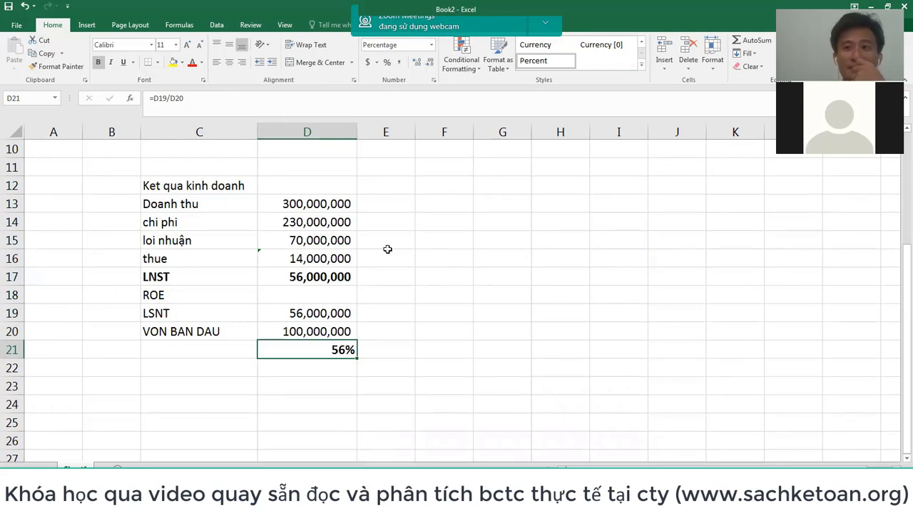
pyautogui.click(385, 350)
pyautogui.write('1 DONG')
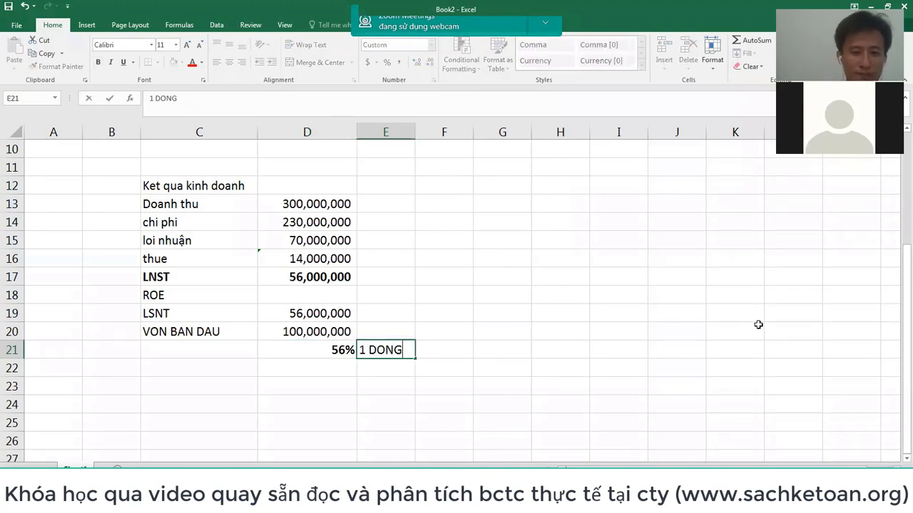
pyautogui.press('Return')
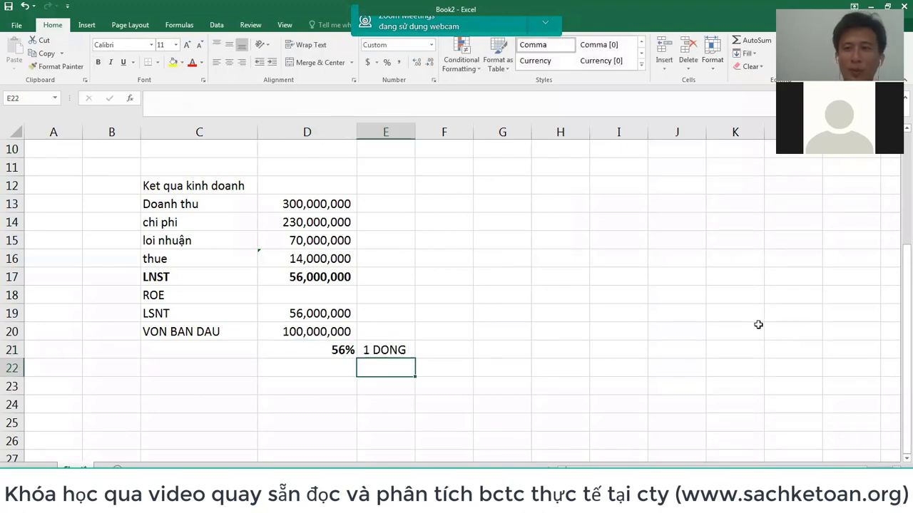
pyautogui.write('0.')
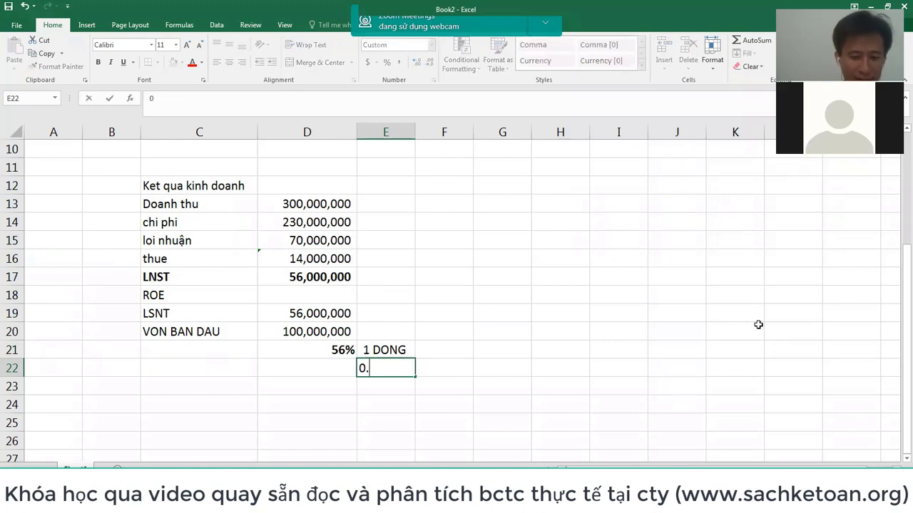
pyautogui.write('56 DONG')
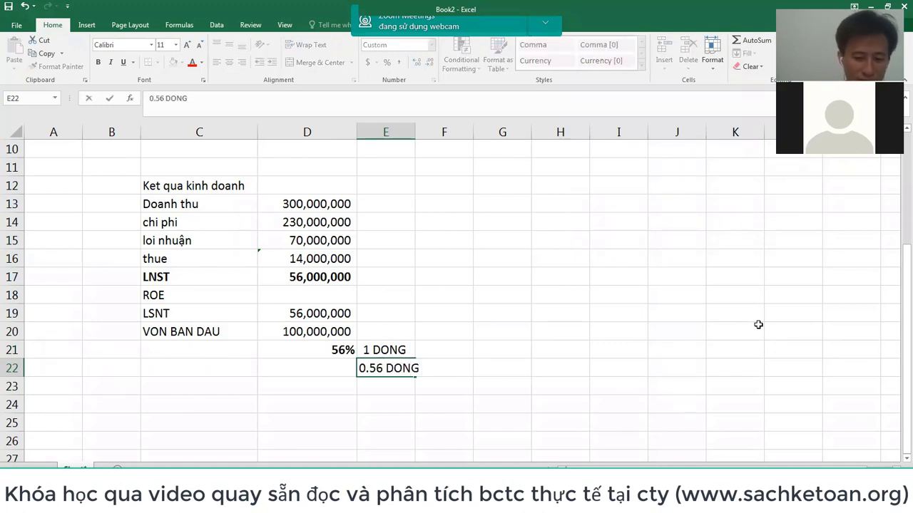
pyautogui.write(' CUOI CUNG')
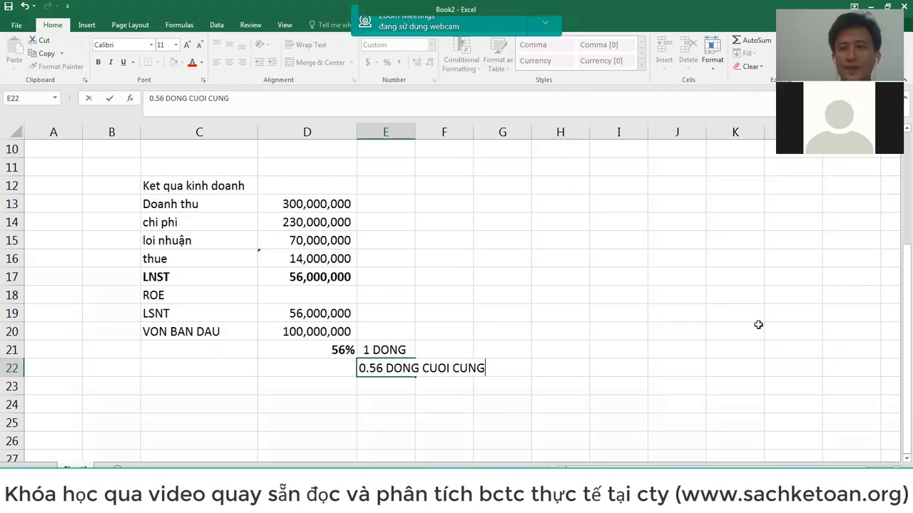
pyautogui.press('Return')
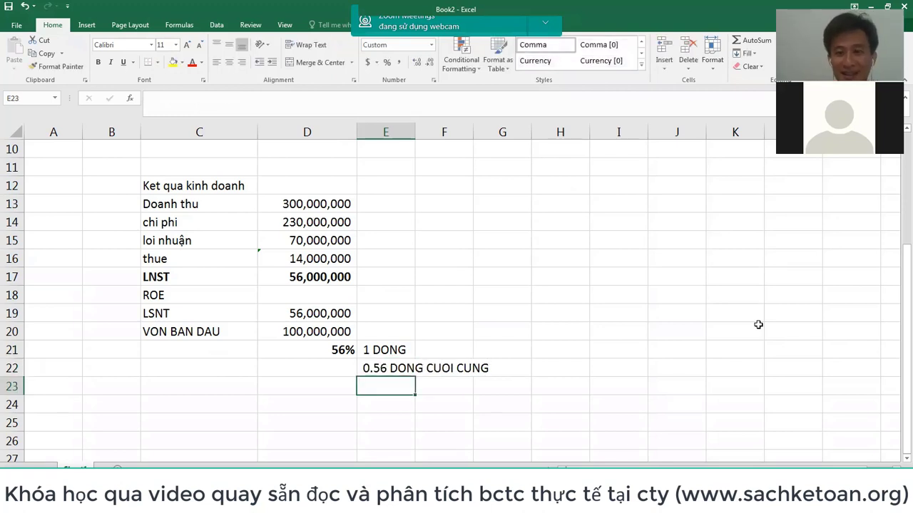
pyautogui.press('Up')
pyautogui.press('Up')
pyautogui.press('Left')
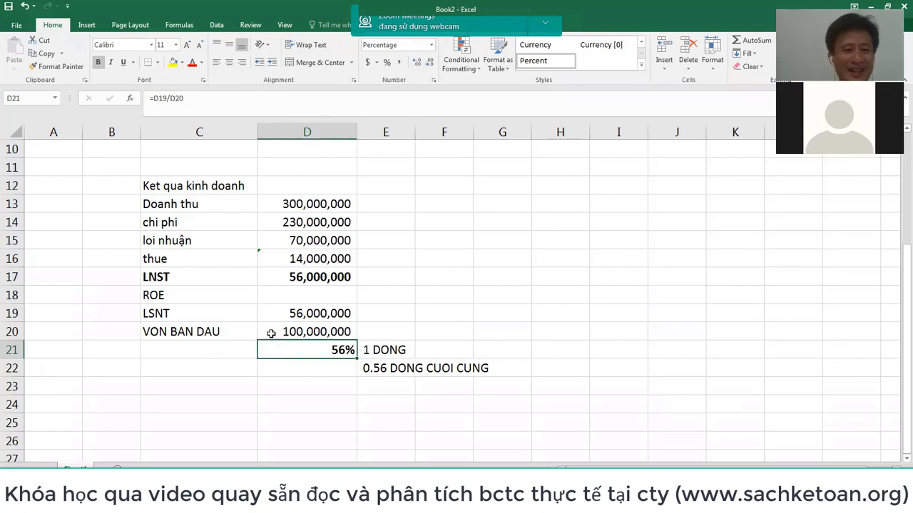
# - Label B18 beside ROE as "KHẢ NĂNG SINH LOI" and fit column B to the text width
pyautogui.click(102, 294)
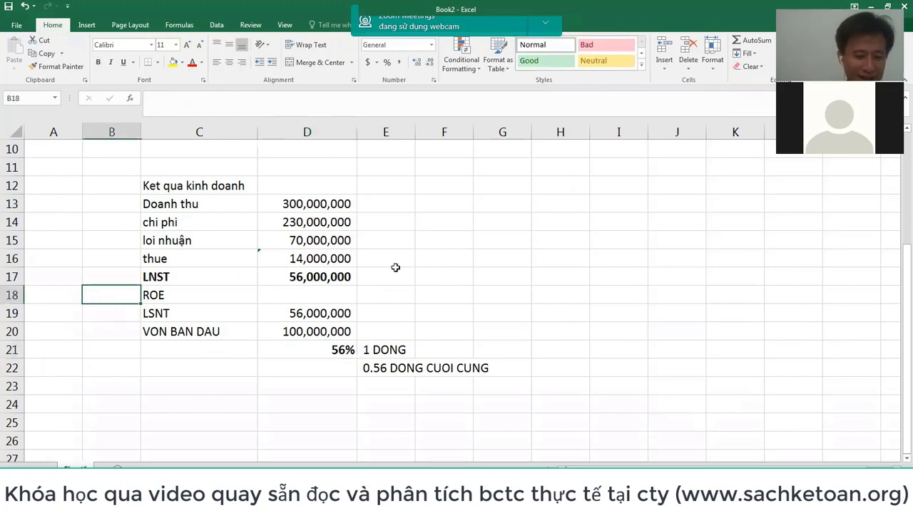
pyautogui.write('KHẢ NĂNG ')
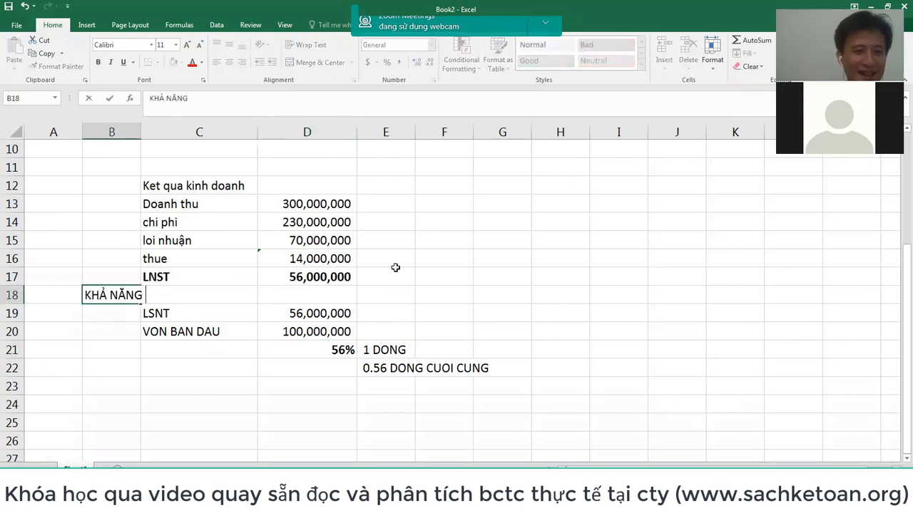
pyautogui.write('SINH LỜI')
pyautogui.press('Return')
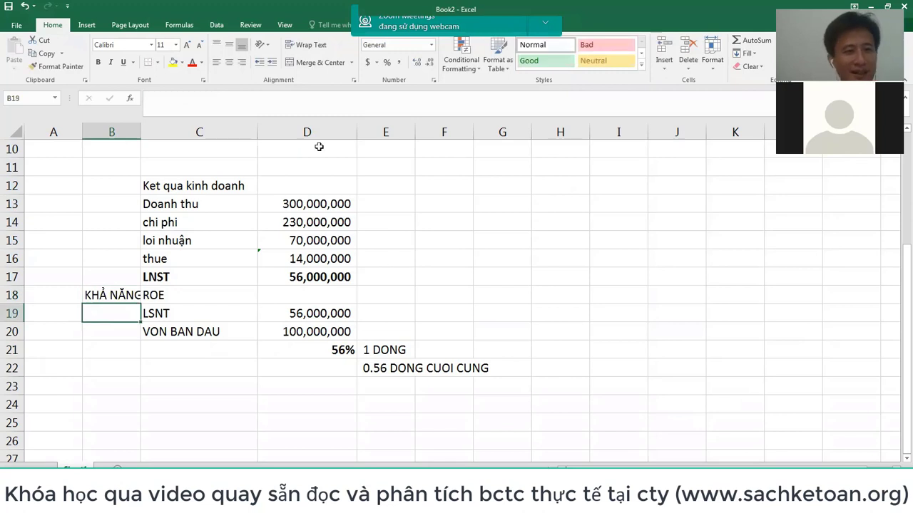
pyautogui.doubleClick(140, 132)
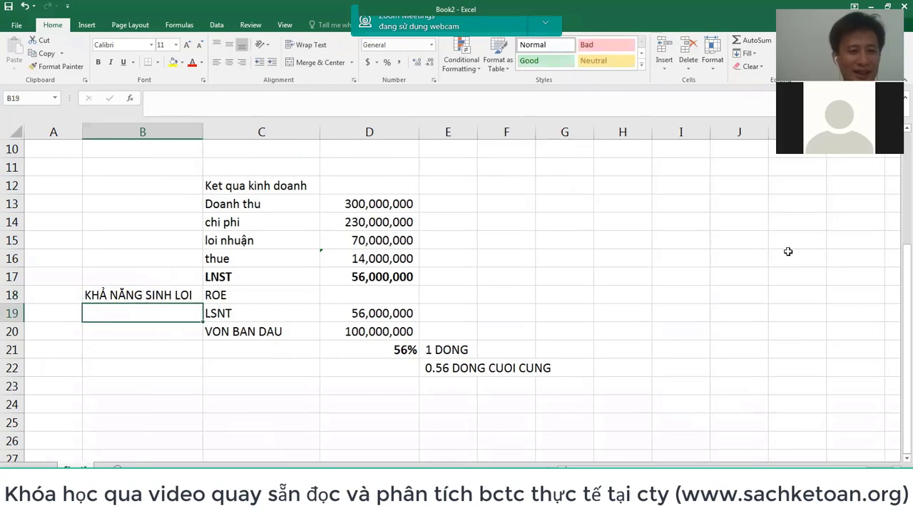
# - Examine the 2020 capital of account 411 in D7 and the return ratio in D21
pyautogui.press('Up')
pyautogui.press('Right')
pyautogui.press('Right')
pyautogui.press('Right')
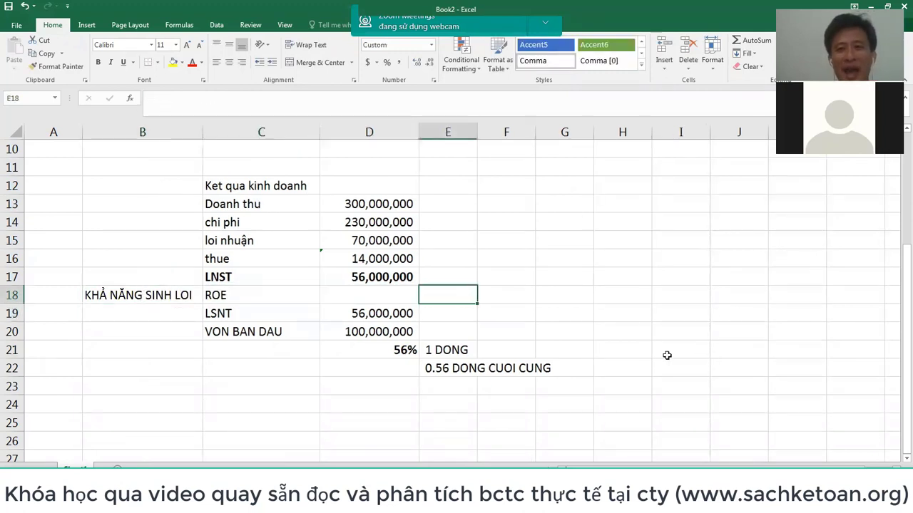
pyautogui.scroll(3, 428, 299)
pyautogui.click(369, 259)
pyautogui.scroll(-2, 428, 321)
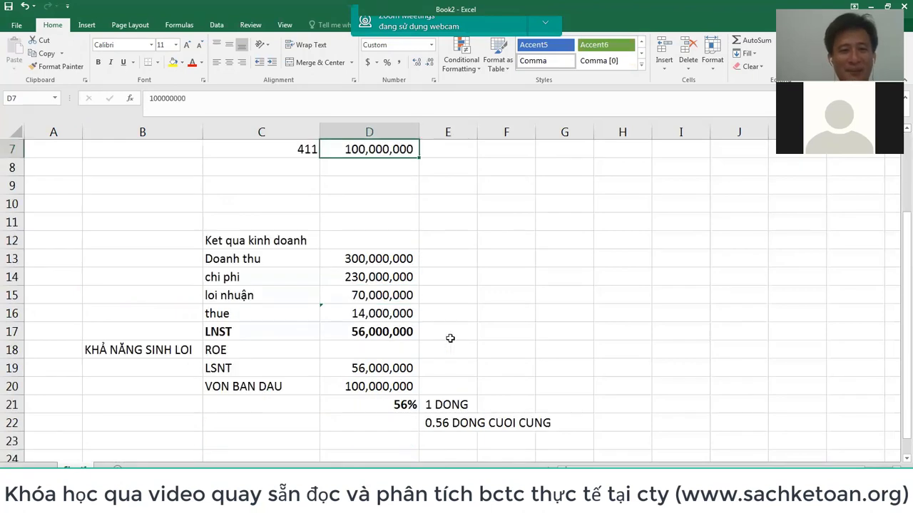
pyautogui.click(356, 408)
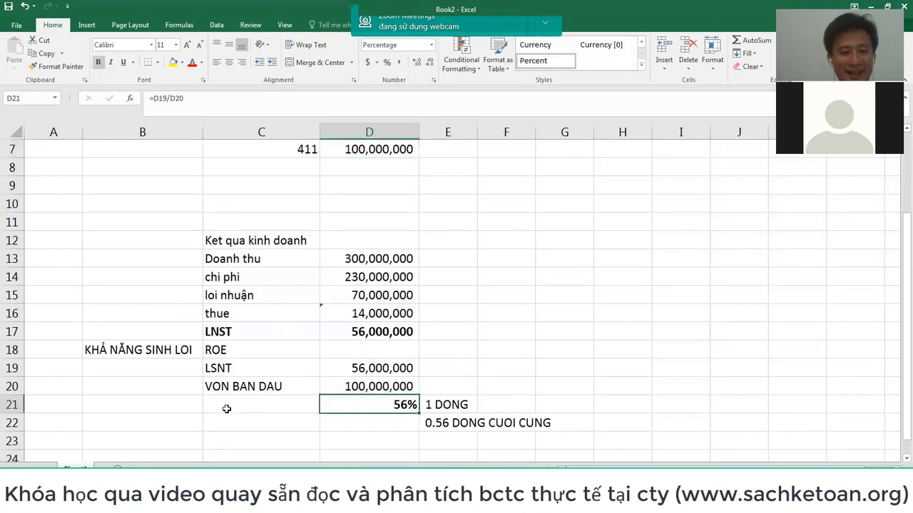
# - Label the return ratio row in C21 as "KINH DOANH"
pyautogui.click(226, 409)
pyautogui.write('KINH DOAN')
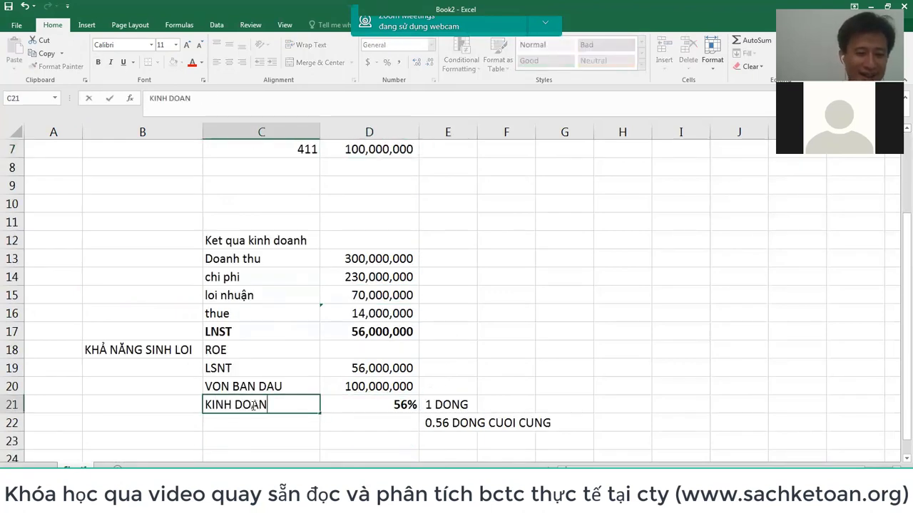
pyautogui.write('H')
pyautogui.press('Return')
# - Enter a comparison rate of 6% in D23 and format it as a percentage
pyautogui.press('Return')
pyautogui.press('Right')
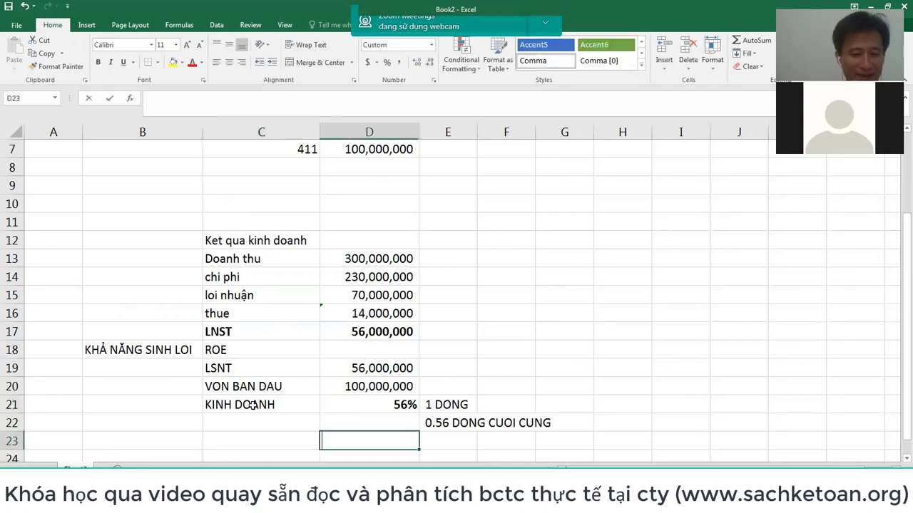
pyautogui.write('6')
pyautogui.press('Return')
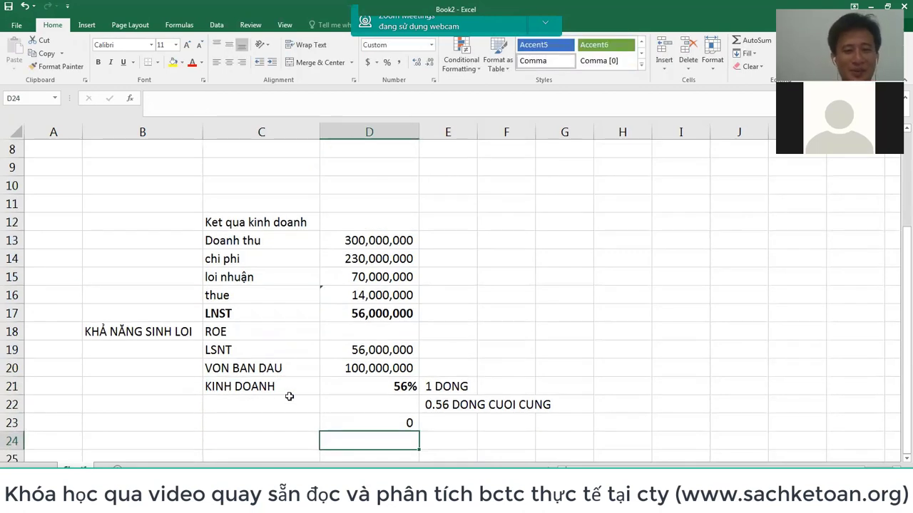
pyautogui.click(399, 421)
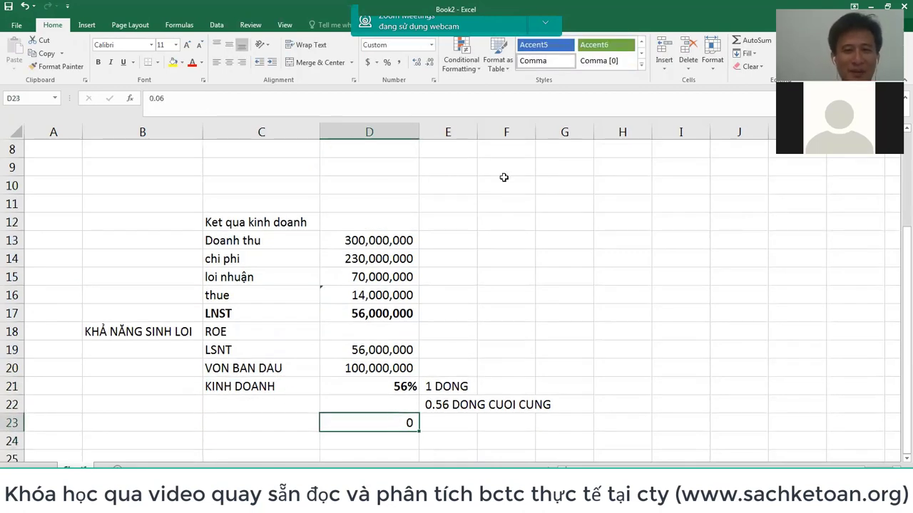
pyautogui.click(387, 62)
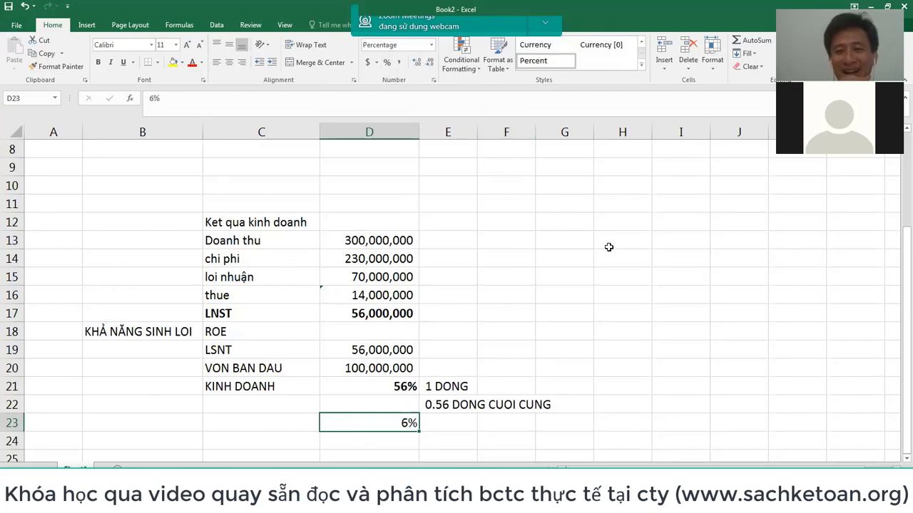
pyautogui.click(244, 334)
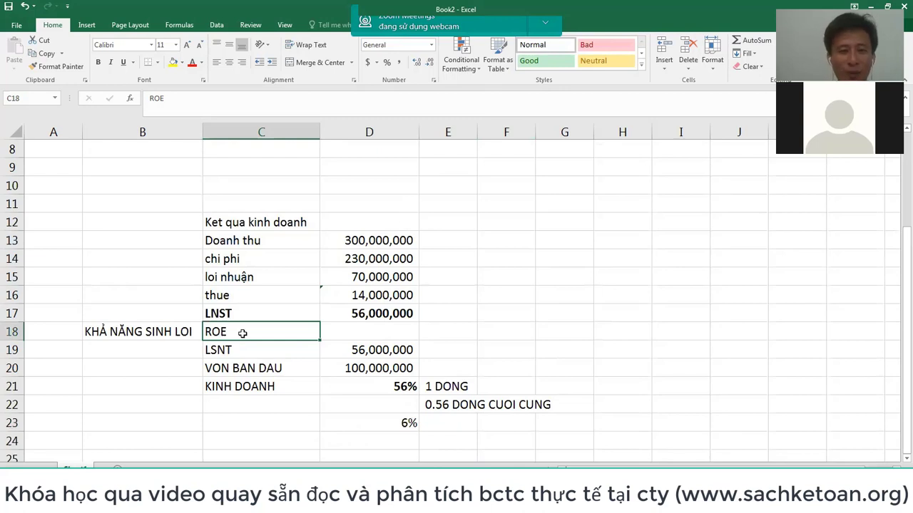
pyautogui.click(395, 350)
pyautogui.click(380, 371)
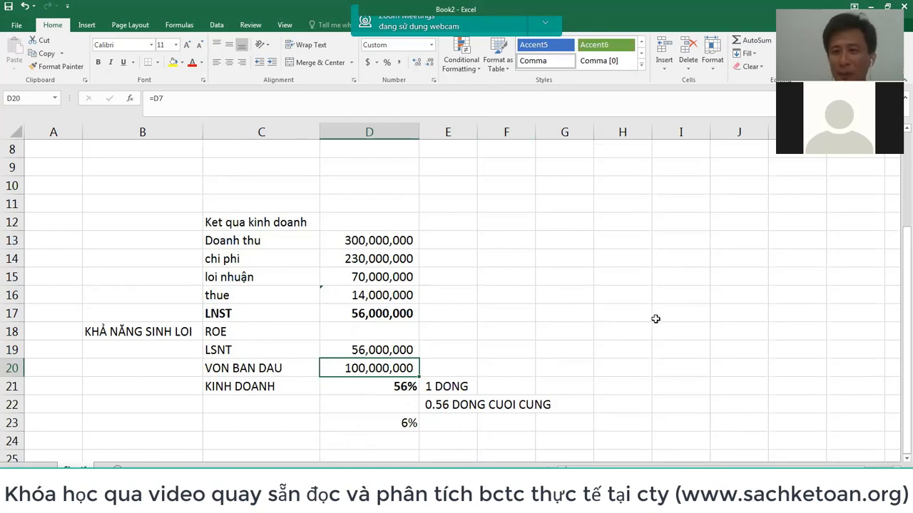
# - Calculate ROE on average capital in D26 with =D19/(D7+D17)/2 and format it as a percentage
pyautogui.scroll(-2, 452, 385)
pyautogui.click(360, 370)
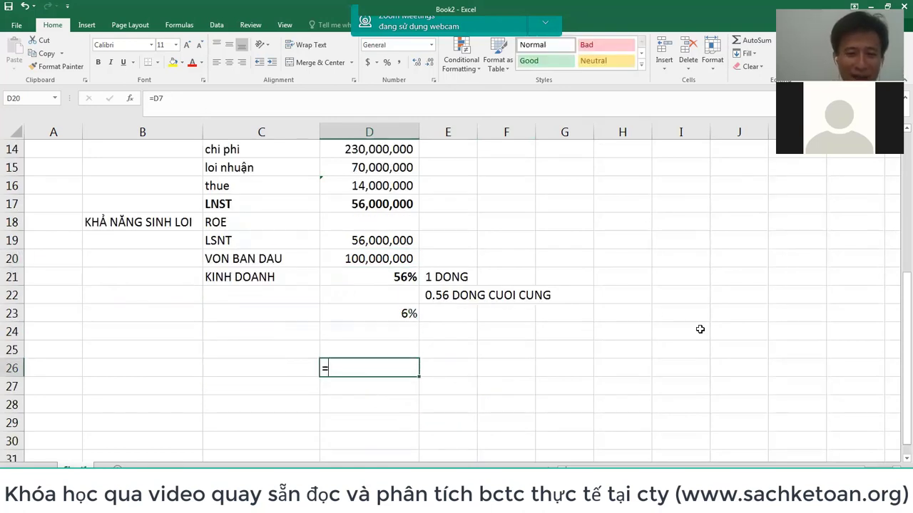
pyautogui.write('=')
pyautogui.press('Up')
pyautogui.press('Up')
pyautogui.press('Up')
pyautogui.press('Up')
pyautogui.press('Up')
pyautogui.press('Up')
pyautogui.press('Up')
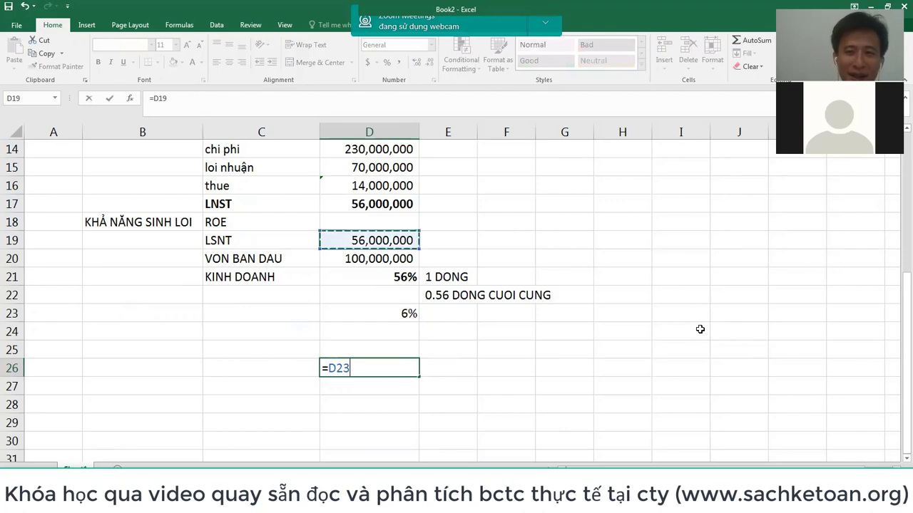
pyautogui.write('/(')
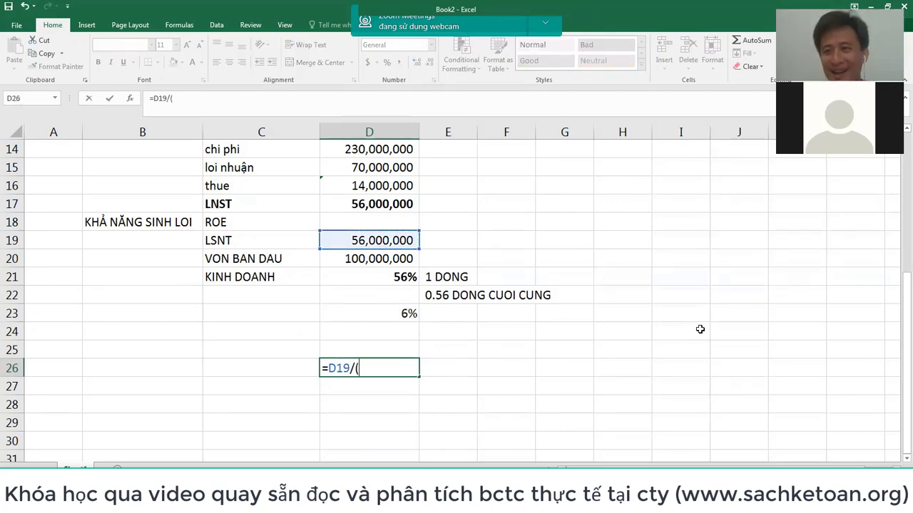
pyautogui.scroll(2, 699, 329)
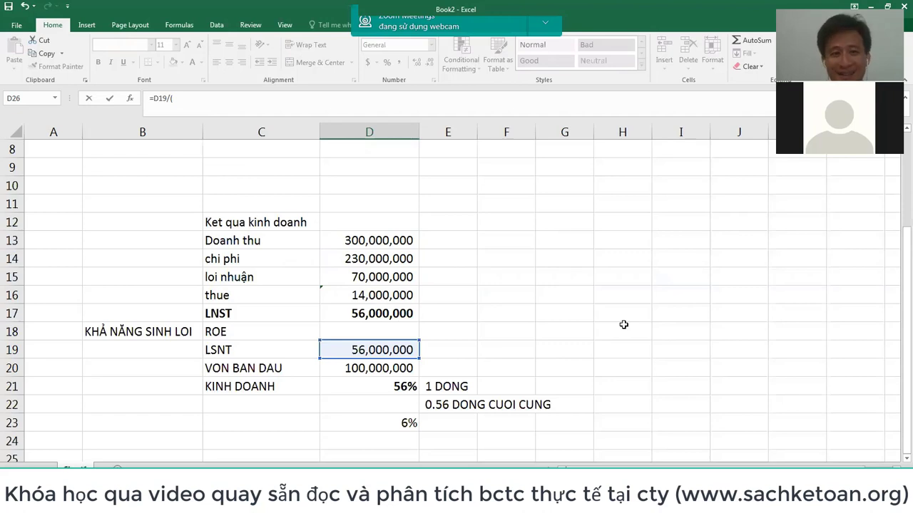
pyautogui.scroll(2, 623, 324)
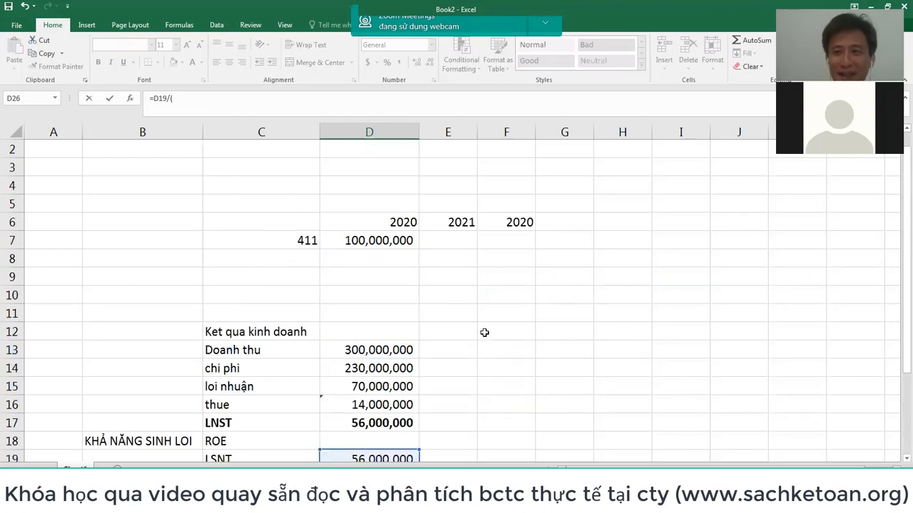
pyautogui.click(377, 246)
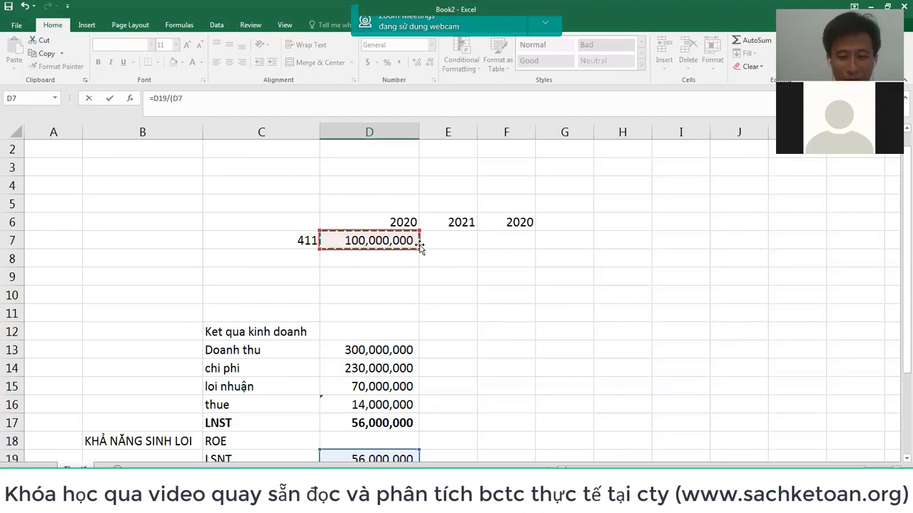
pyautogui.write('+')
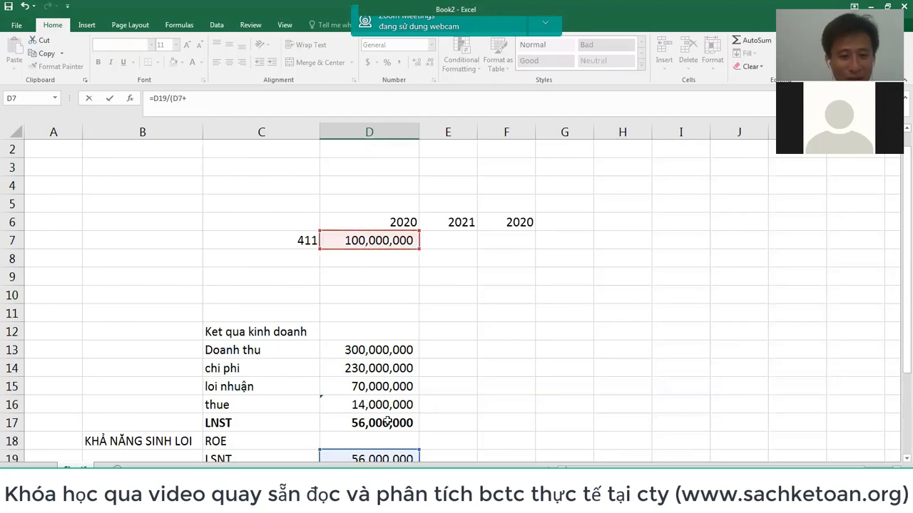
pyautogui.click(384, 422)
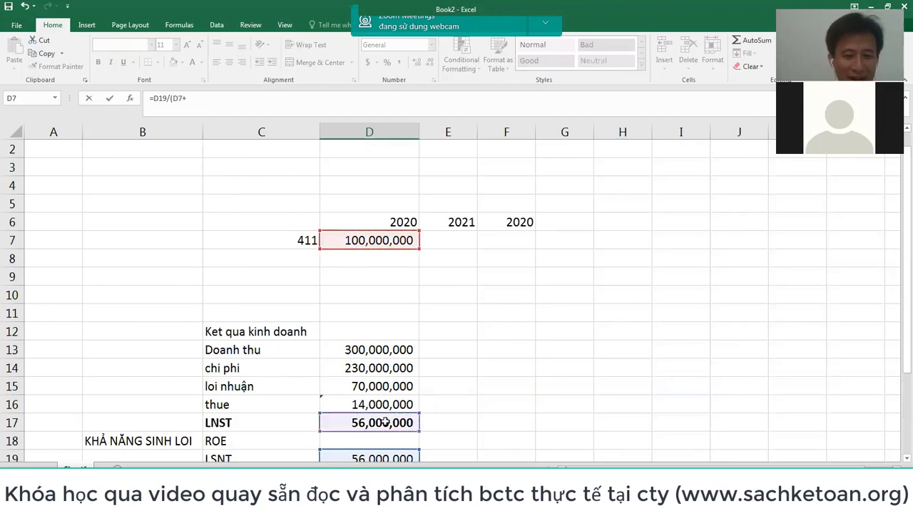
pyautogui.write(')/2')
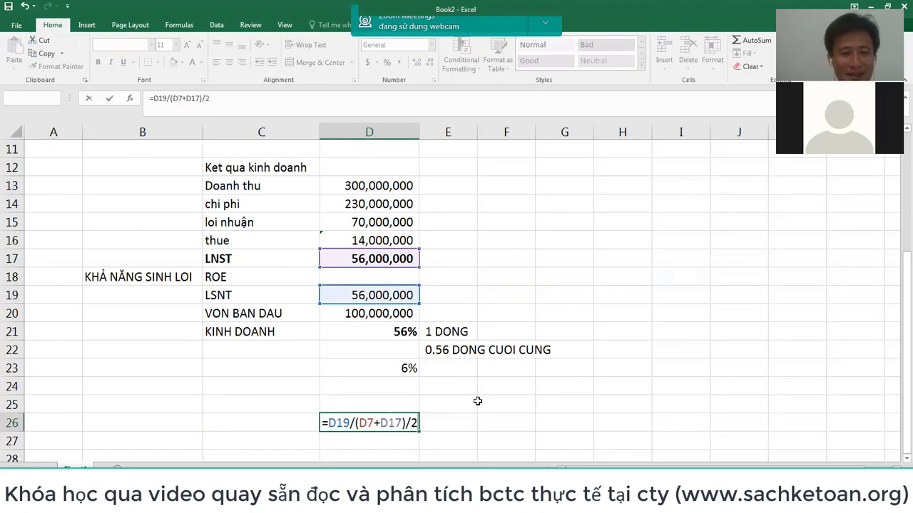
pyautogui.press('Return')
pyautogui.click(398, 419)
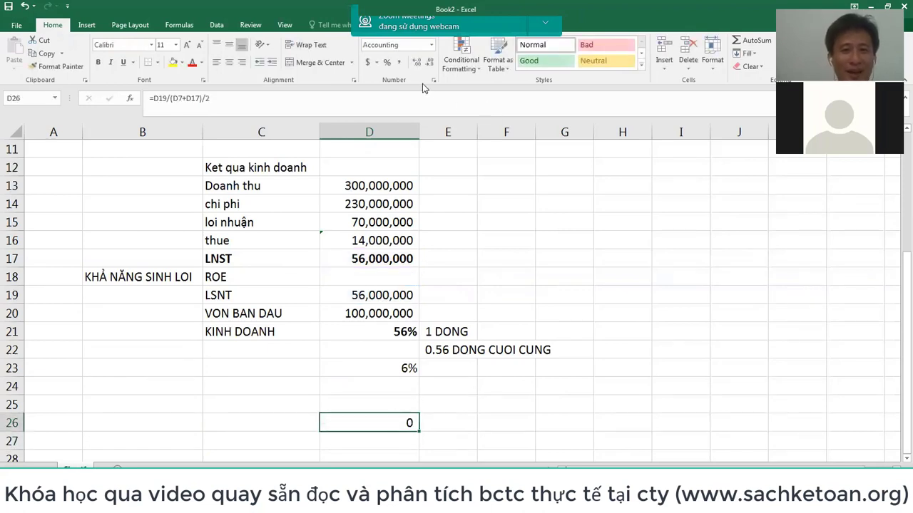
pyautogui.click(387, 62)
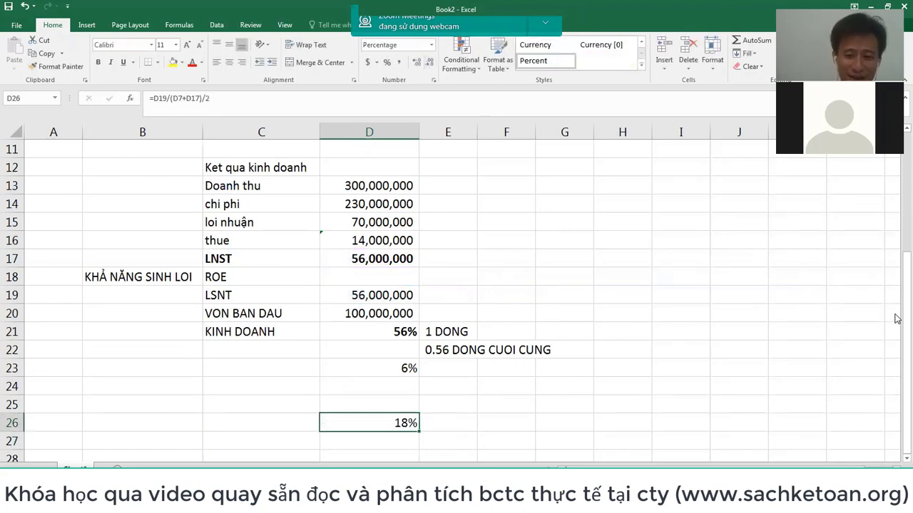
# - Clear the formula in D26 and enter the account labels 411 in C26 and 421 in C27
pyautogui.press('Delete')
pyautogui.press('Left')
pyautogui.write('V')
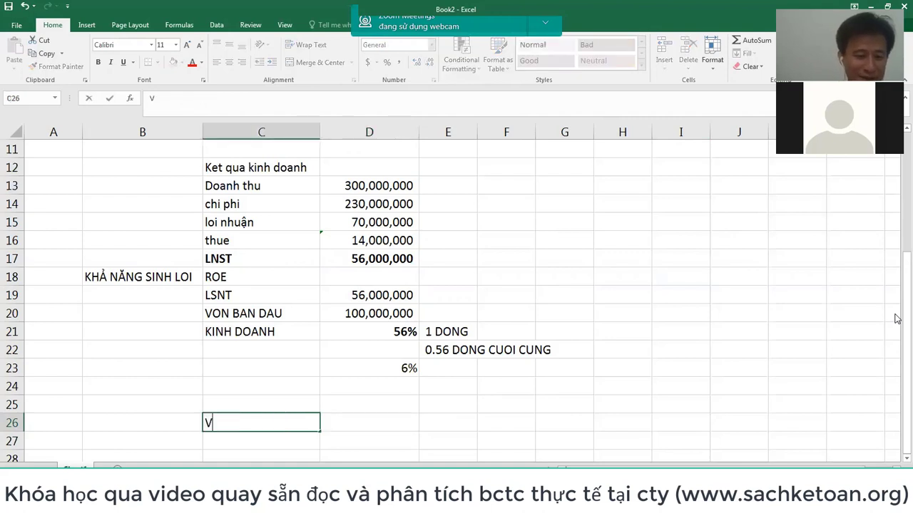
pyautogui.press('BackSpace')
pyautogui.write('VON')
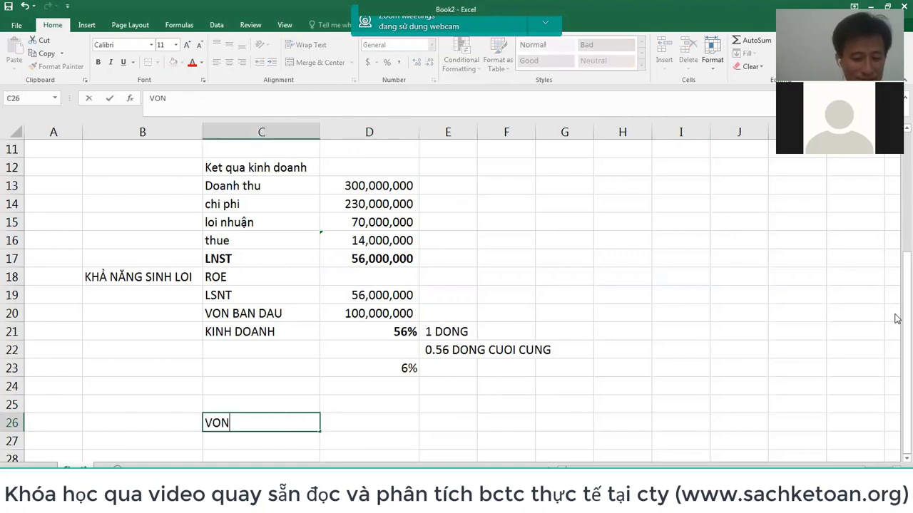
pyautogui.press('BackSpace')
pyautogui.press('BackSpace')
pyautogui.press('BackSpace')
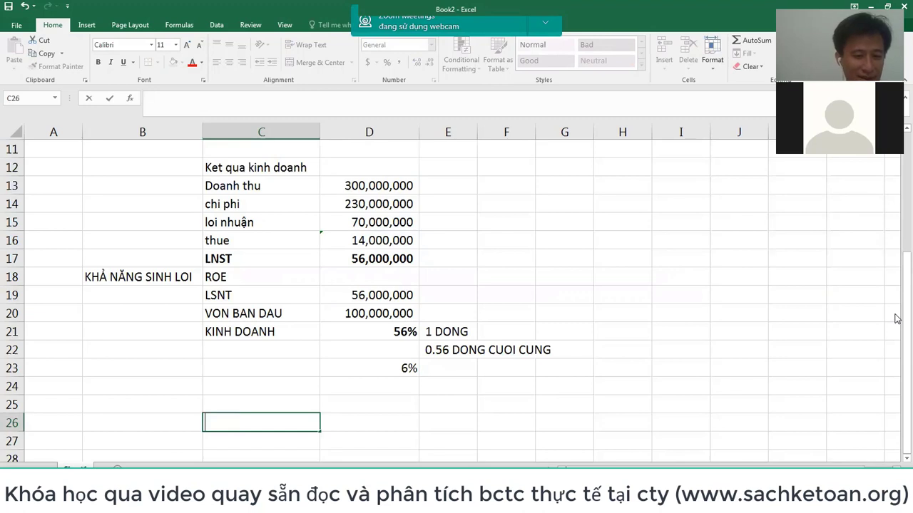
pyautogui.write('411')
pyautogui.press('Return')
pyautogui.write('421')
pyautogui.press('Tab')
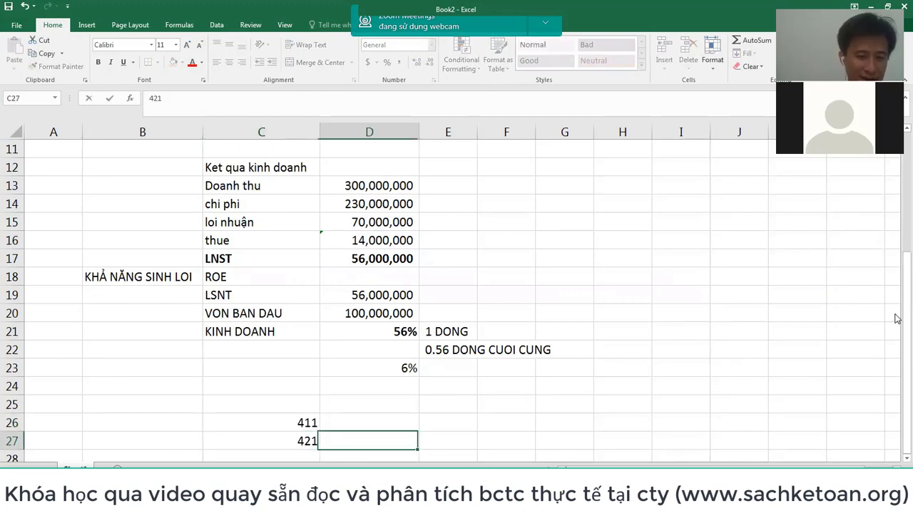
# - Link D26 to the initial capital with =D20 and D27 to the after-tax profit with =D17
pyautogui.press('Up')
pyautogui.write('=')
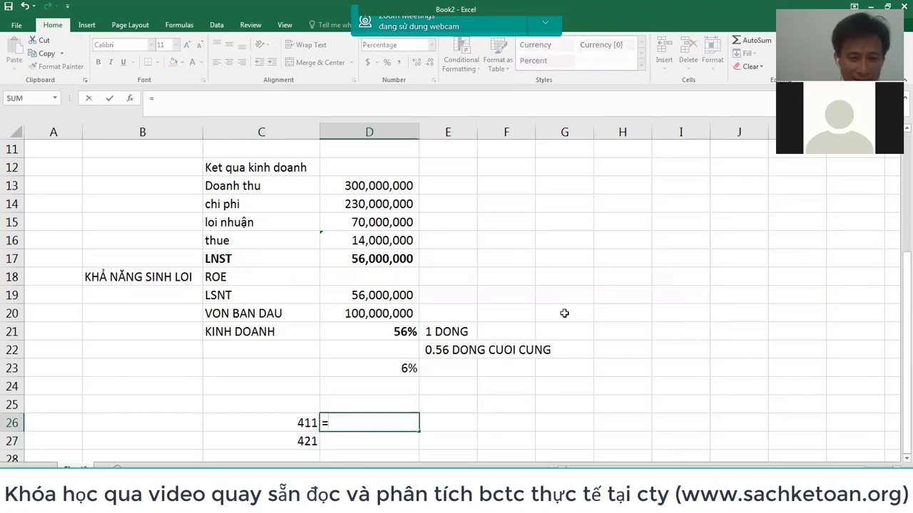
pyautogui.click(404, 313)
pyautogui.press('Return')
pyautogui.write('=')
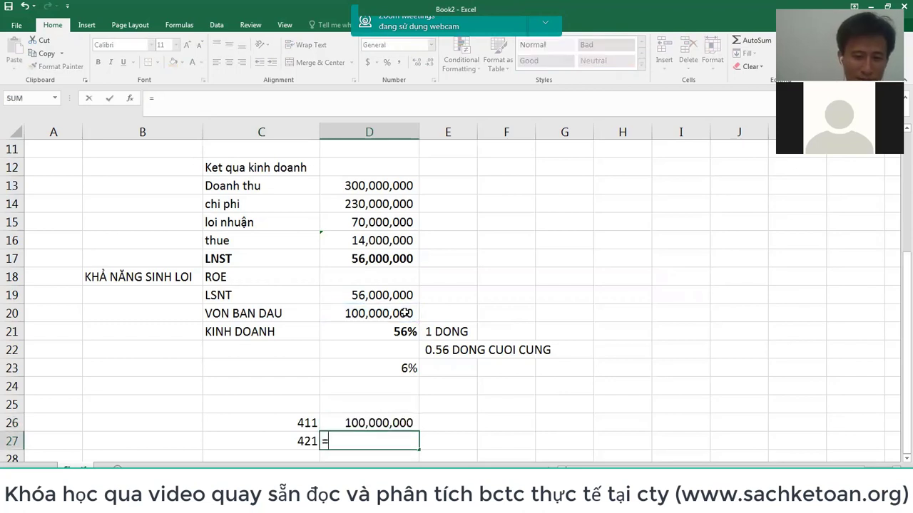
pyautogui.click(385, 246)
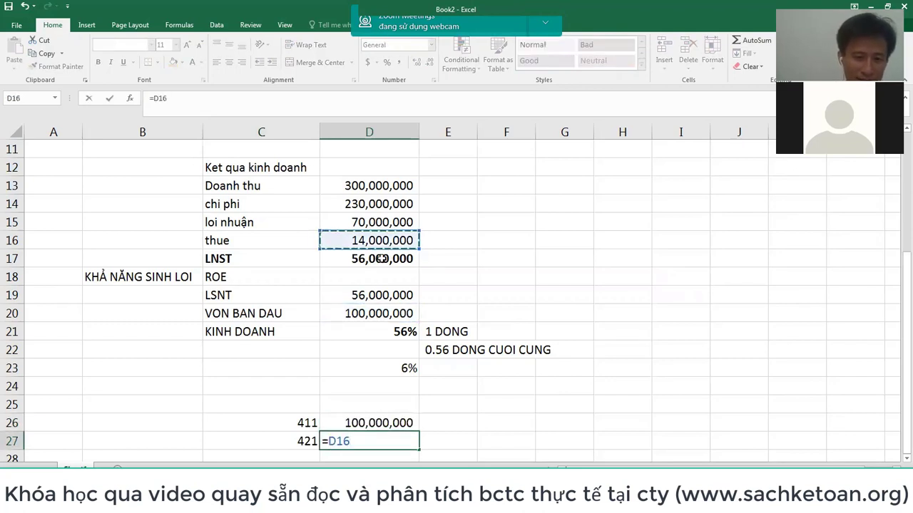
pyautogui.click(383, 258)
pyautogui.press('Return')
# - Calculate the average of the two capital accounts in D28 with =(D26+D27)/2
pyautogui.write('=')
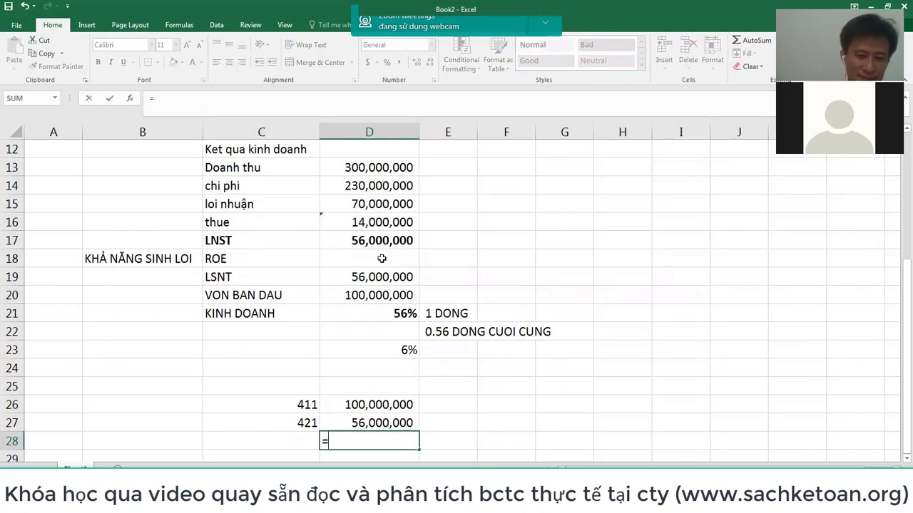
pyautogui.press('Up')
pyautogui.press('Escape')
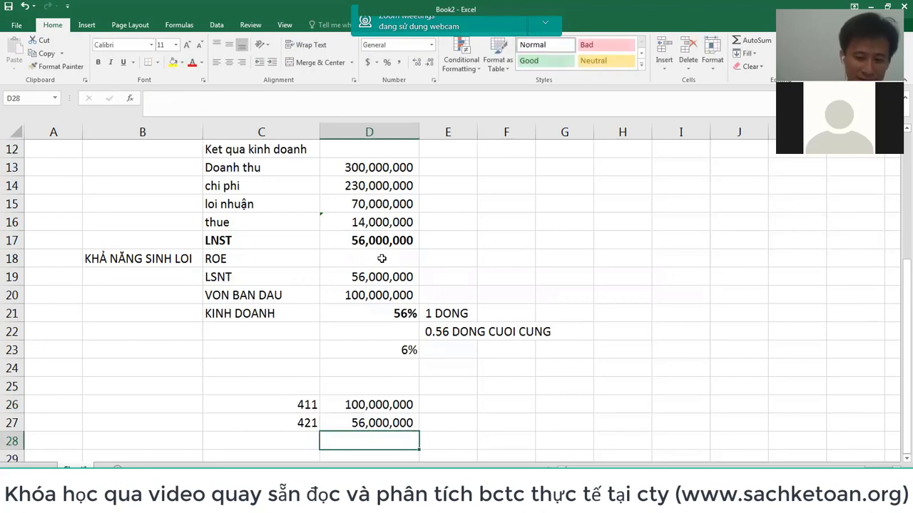
pyautogui.write('=(')
pyautogui.press('Up')
pyautogui.press('Up')
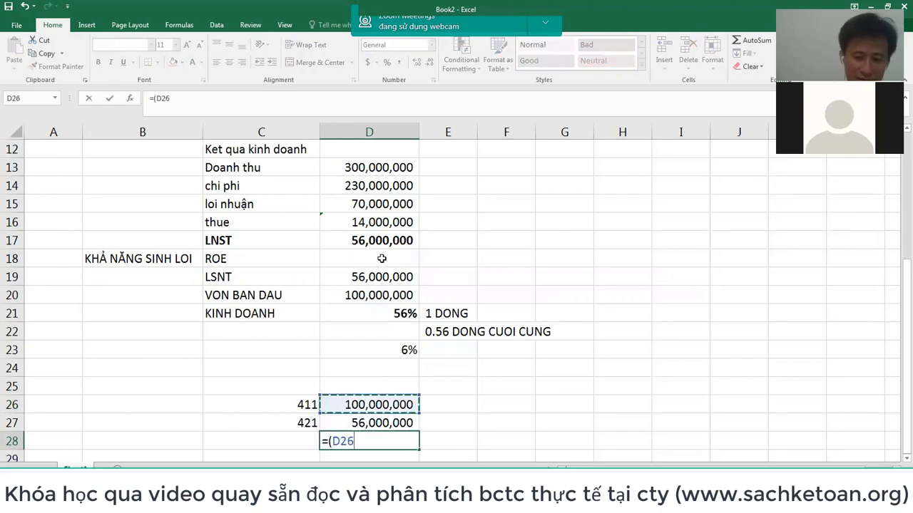
pyautogui.write('+')
pyautogui.press('Up')
pyautogui.write(')/')
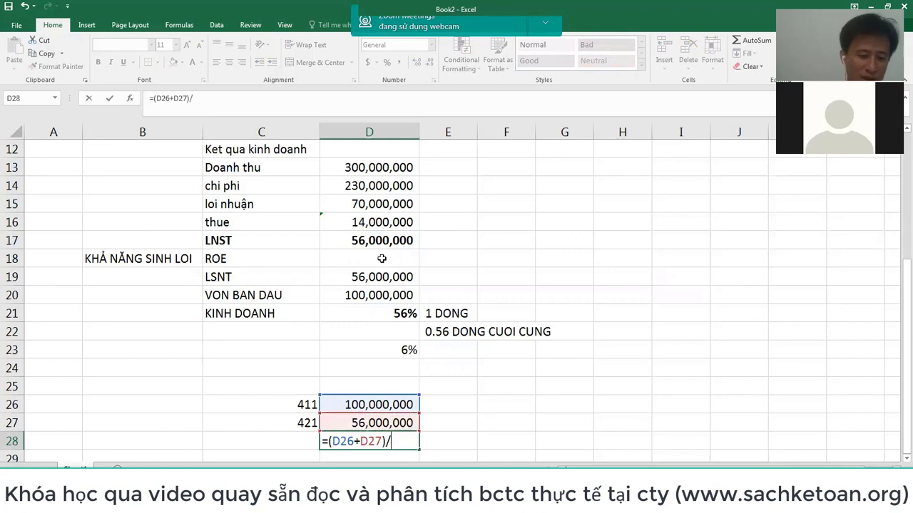
pyautogui.write('2')
pyautogui.press('Return')
pyautogui.press('Up')
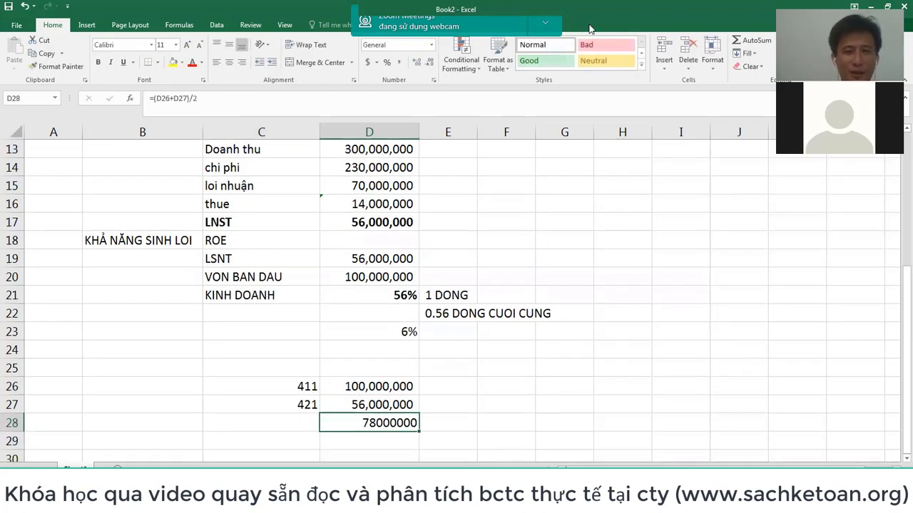
# - Format the average in D28 with thousands separators and no decimal places
pyautogui.click(387, 62)
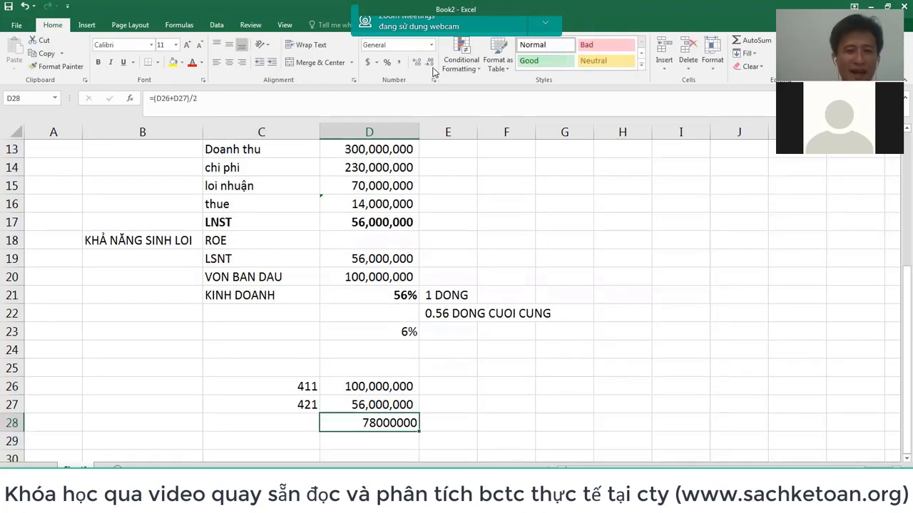
pyautogui.hotkey('ctrl', 'z')
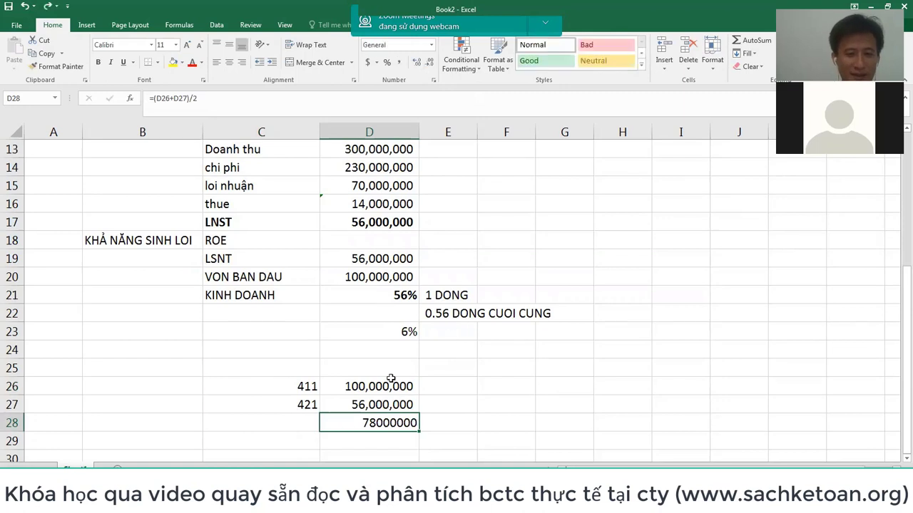
pyautogui.click(399, 63)
pyautogui.click(430, 62)
pyautogui.click(430, 63)
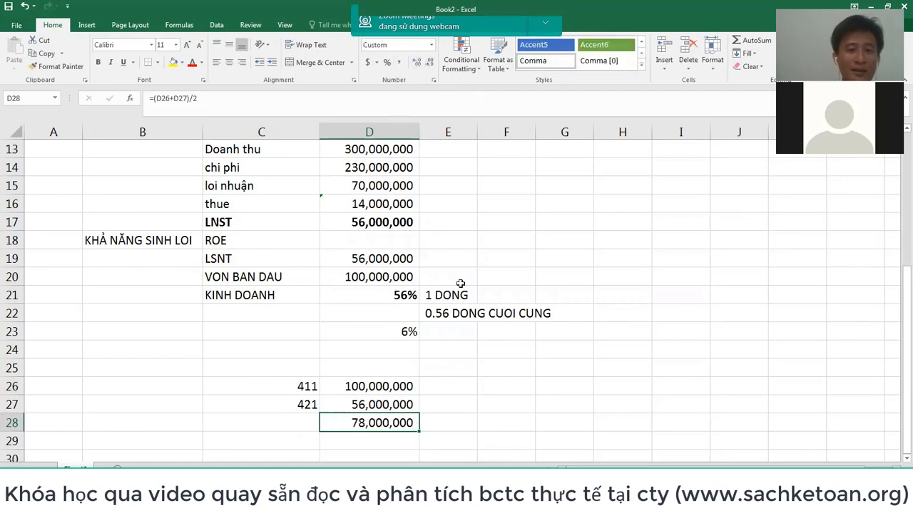
pyautogui.click(491, 369)
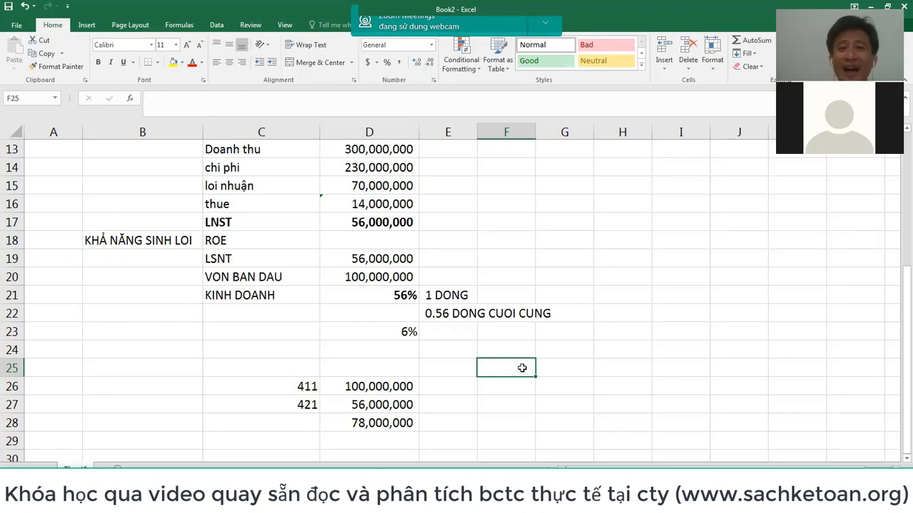
# - Add the column headings "CUOI NAM" in D25 and "DAU NAM" in E25
pyautogui.scroll(1, 422, 415)
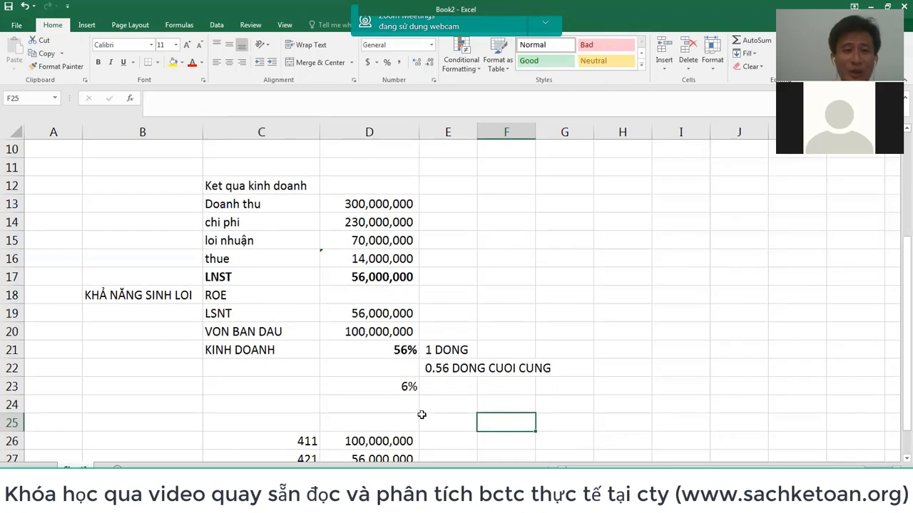
pyautogui.scroll(-2, 421, 415)
pyautogui.click(388, 311)
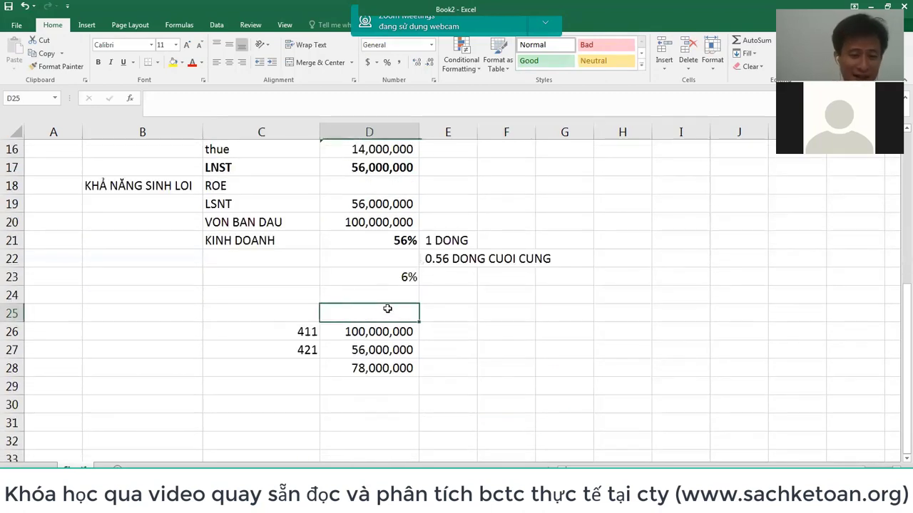
pyautogui.write('CUOI NAM')
pyautogui.press('Tab')
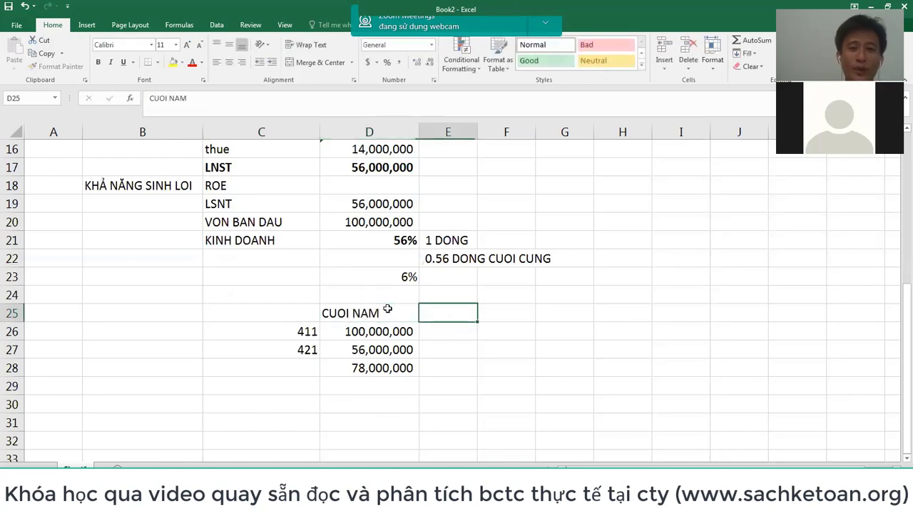
pyautogui.write('DAU NAM')
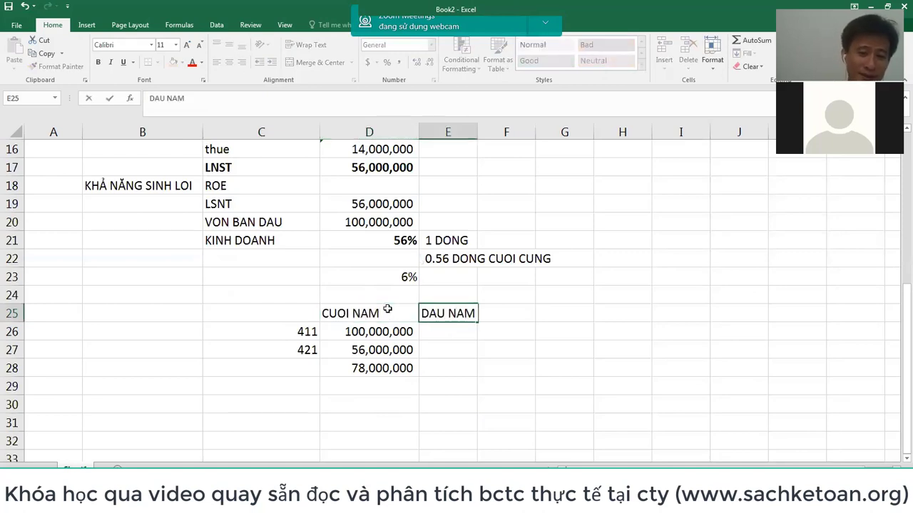
# - Enter 0 as the beginning-of-year capital in E28
pyautogui.press('Down')
pyautogui.press('Down')
pyautogui.press('Down')
pyautogui.write('0')
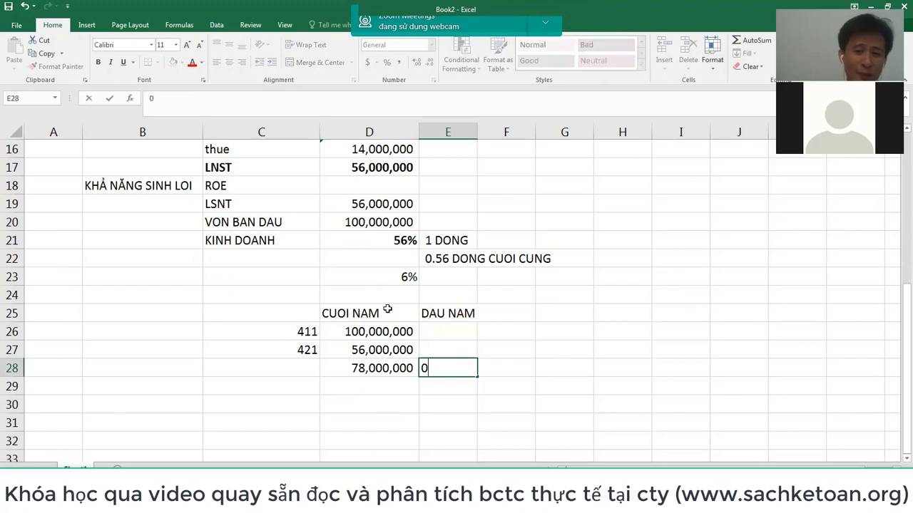
pyautogui.press('Return')
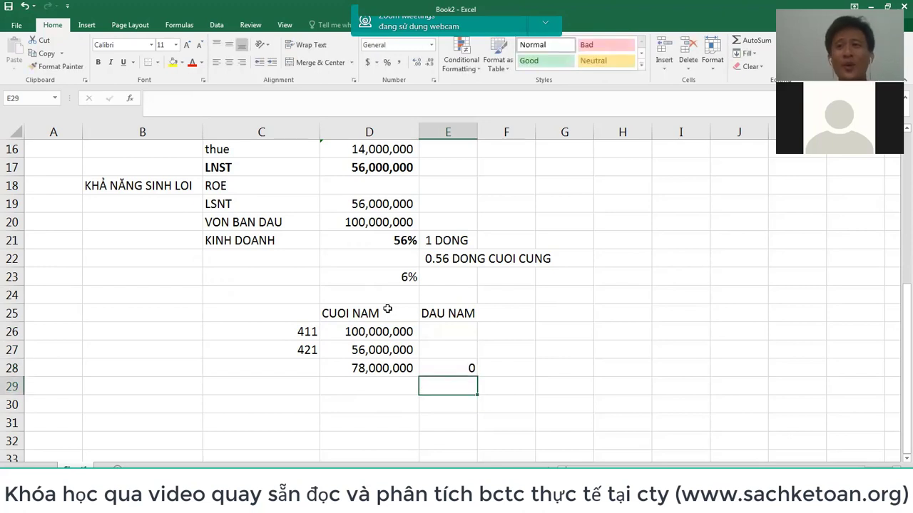
# - Review the year-end and beginning-of-year capital figures in C26:E28 and the average formula in D28
pyautogui.press('Up')
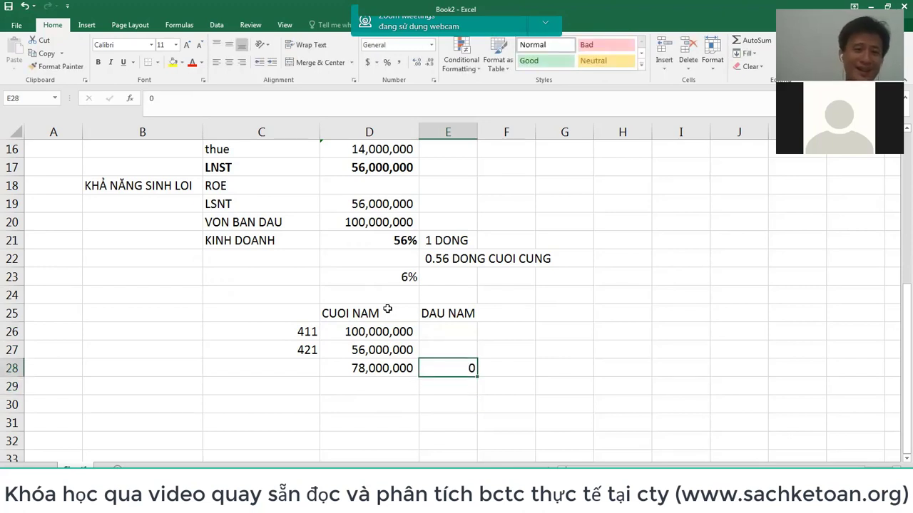
pyautogui.press('Left')
pyautogui.press('Left')
pyautogui.press('Up')
pyautogui.press('Up')
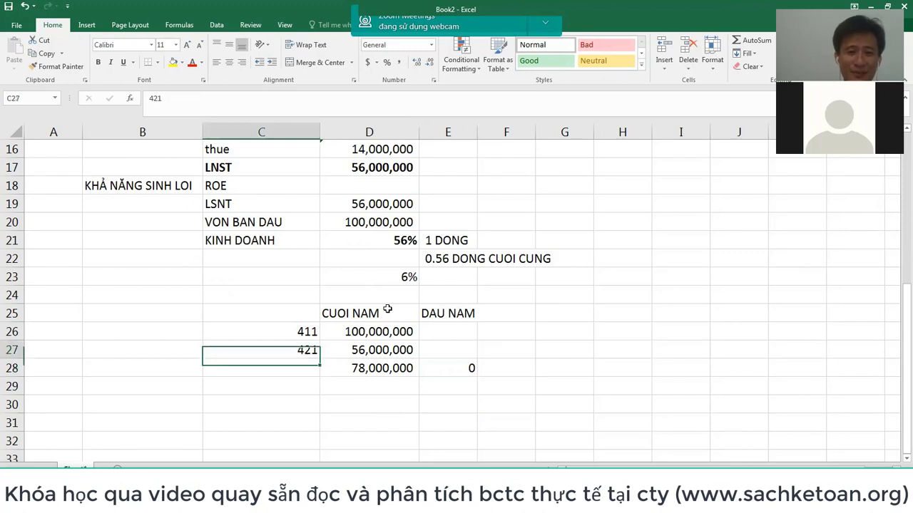
pyautogui.press('Right')
pyautogui.press('Up')
pyautogui.press('Right')
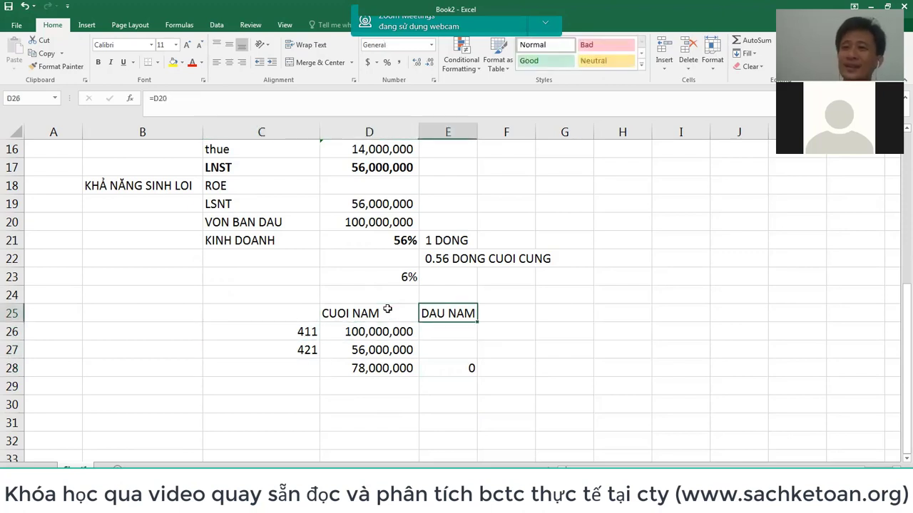
pyautogui.press('Down')
pyautogui.press('Down')
pyautogui.press('Down')
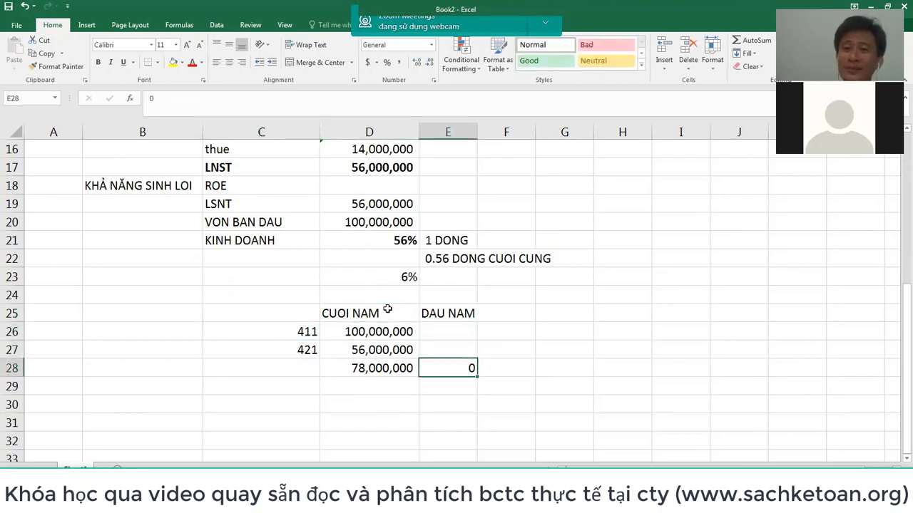
pyautogui.press('Left')
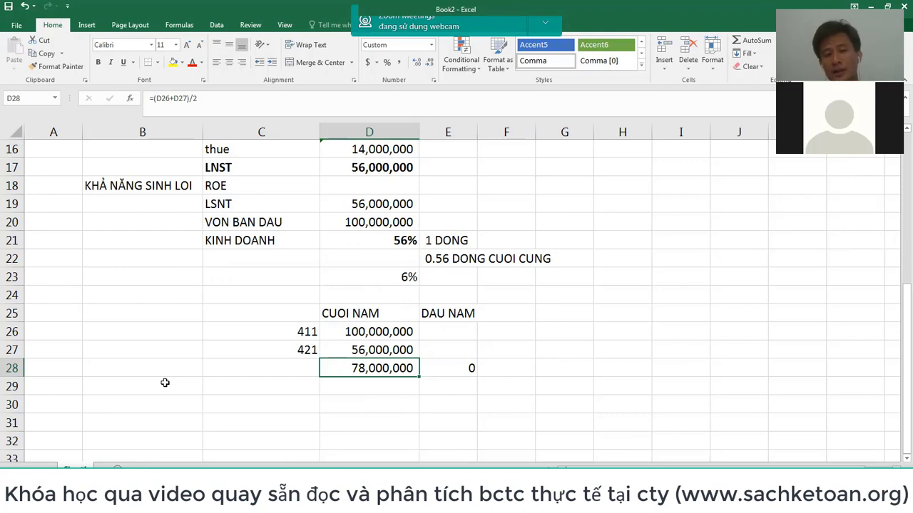
pyautogui.scroll(3, 295, 281)
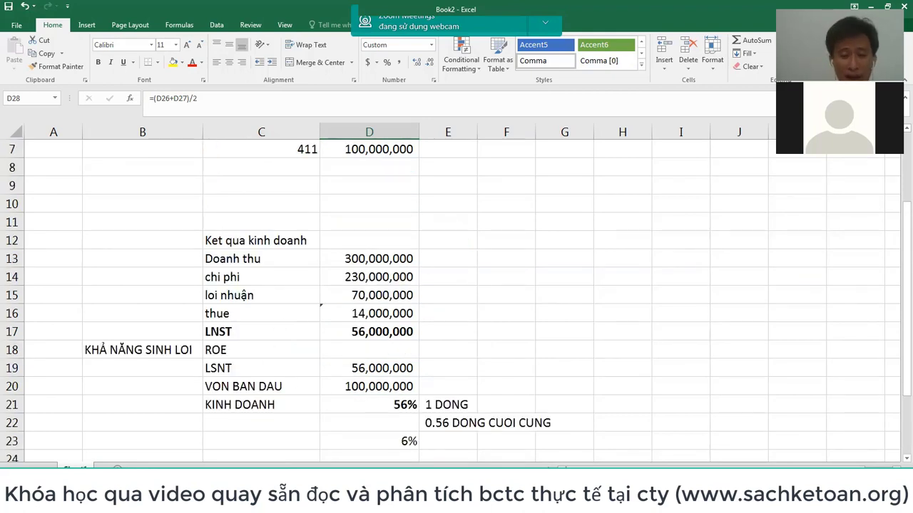
# - Switch to the Hỗ trợ kê khai thuế application and examine the CĐKT balance sheet down to the owner's equity section
pyautogui.click(426, 463)
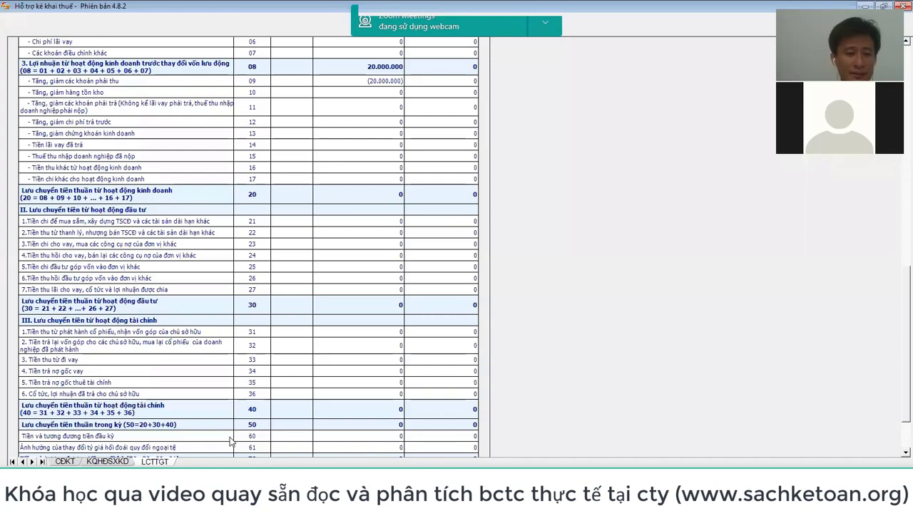
pyautogui.click(65, 462)
pyautogui.scroll(-2, 243, 366)
pyautogui.scroll(-5, 244, 366)
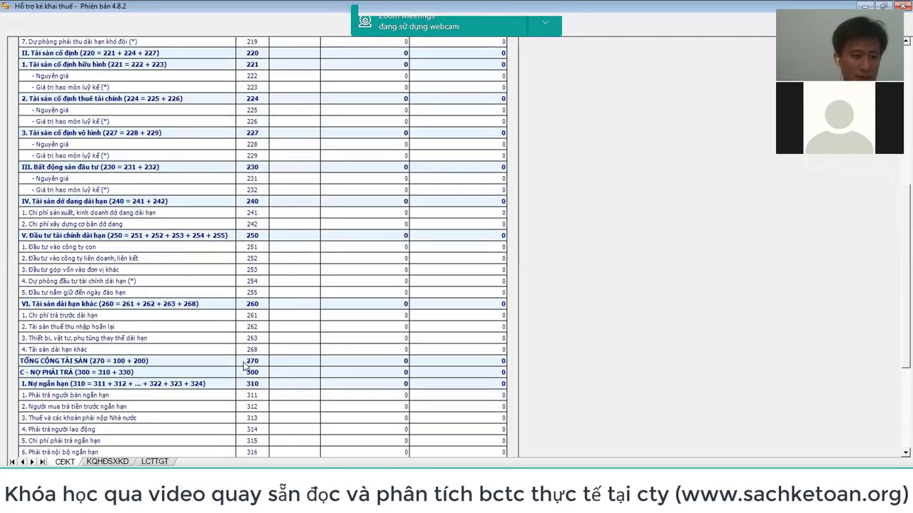
pyautogui.scroll(-5, 244, 366)
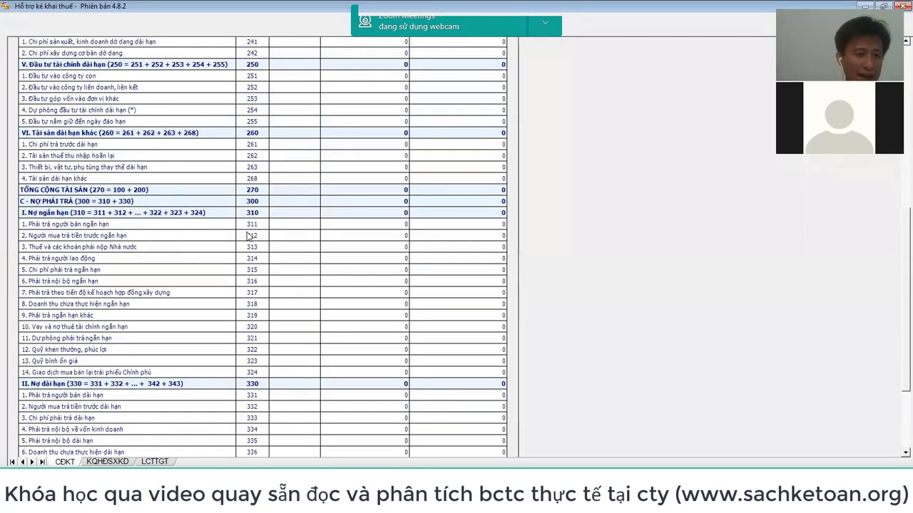
pyautogui.scroll(-5, 270, 311)
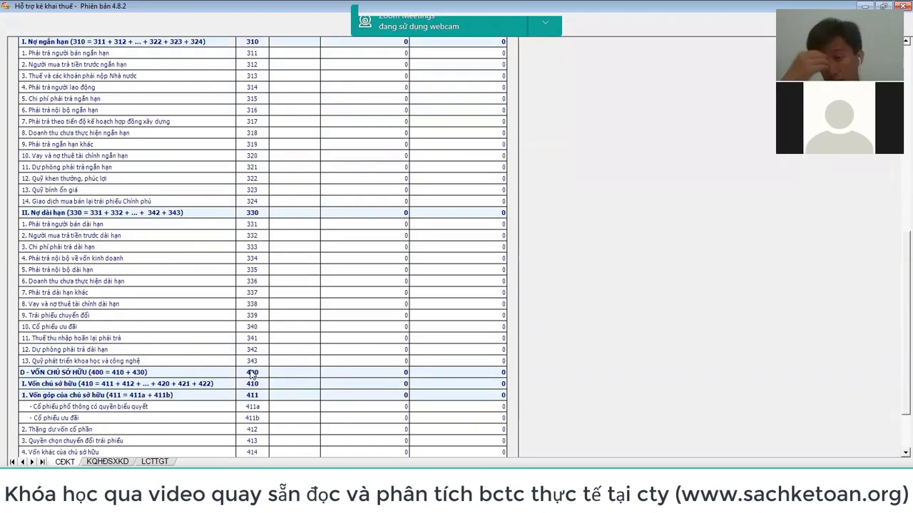
# - Return to the Excel workbook and examine the ROE calculation in C19:D21 and the note in E21
pyautogui.hotkey('alt', 'Tab')
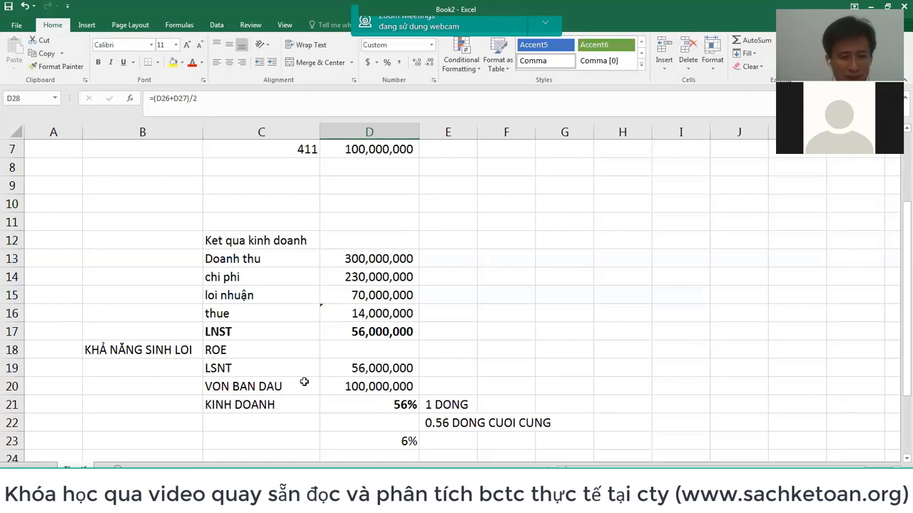
pyautogui.moveTo(278, 365); pyautogui.dragTo(399, 404)
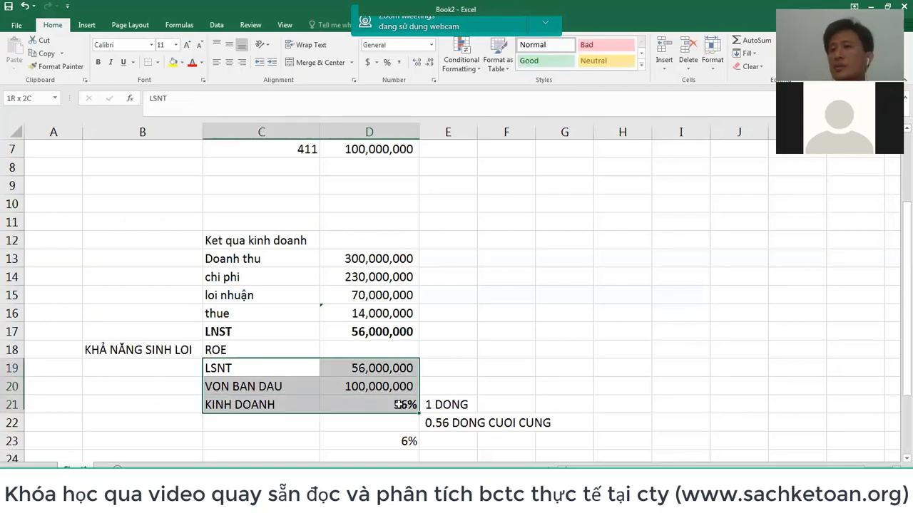
pyautogui.click(460, 406)
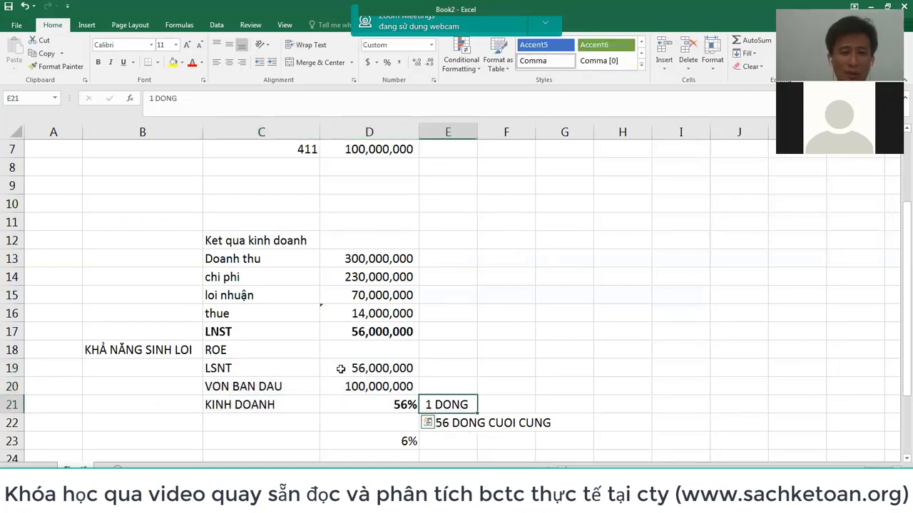
# - Fill the year-end and beginning-of-year capital table in C25:E28 with yellow
pyautogui.scroll(-4, 457, 404)
pyautogui.click(369, 258)
pyautogui.moveTo(271, 258); pyautogui.dragTo(425, 314)
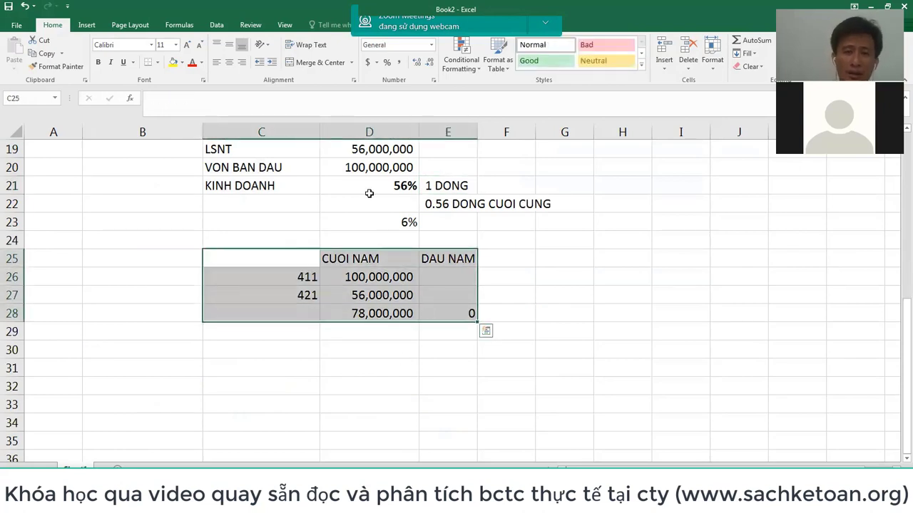
pyautogui.click(173, 62)
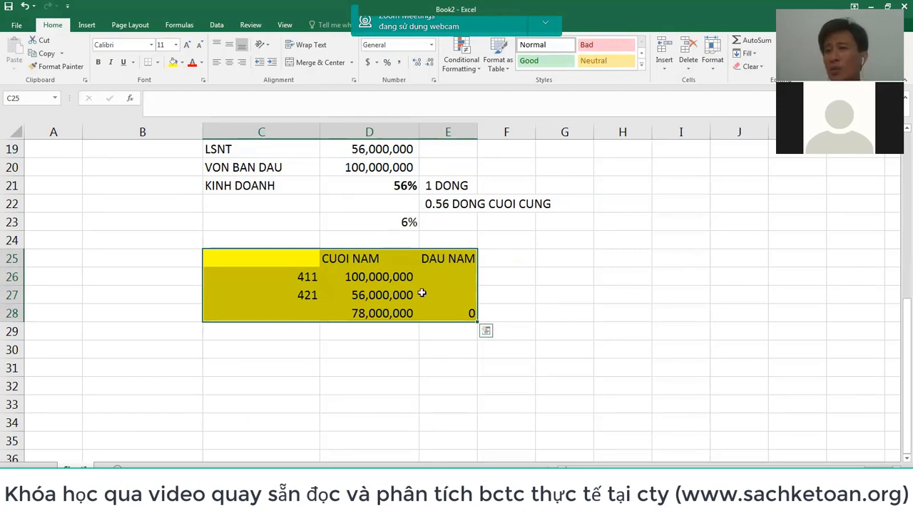
# - Compare the profit and initial capital in D19:D20 with the 411 and 421 year-end balances and the average formula in D28
pyautogui.scroll(2, 421, 293)
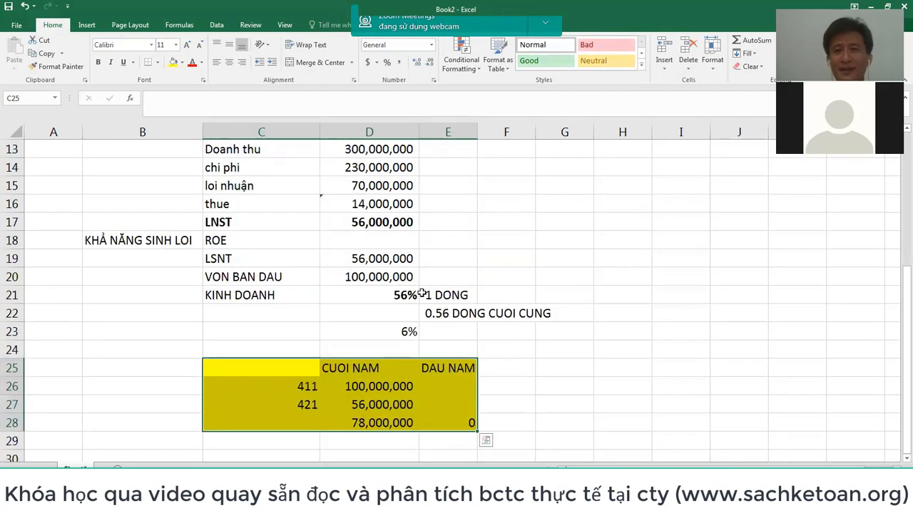
pyautogui.click(353, 280)
pyautogui.click(372, 259)
pyautogui.scroll(-2, 372, 259)
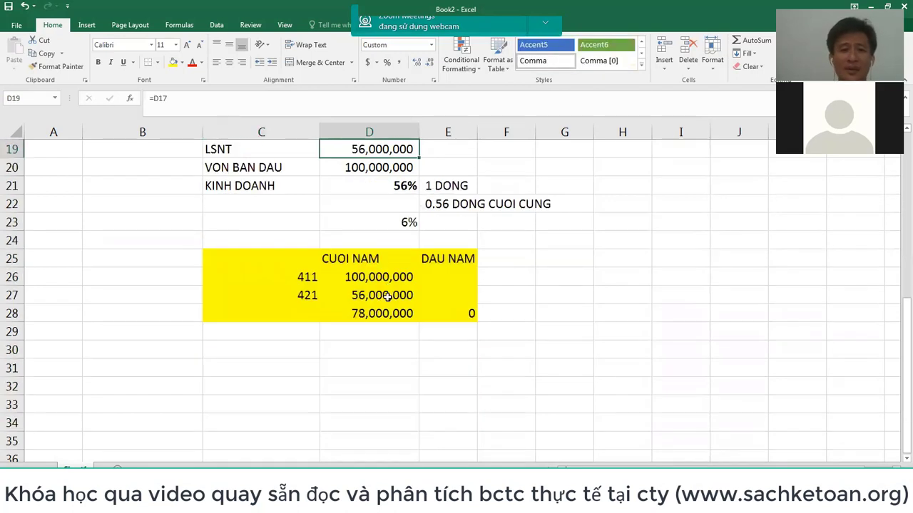
pyautogui.click(387, 275)
pyautogui.click(363, 293)
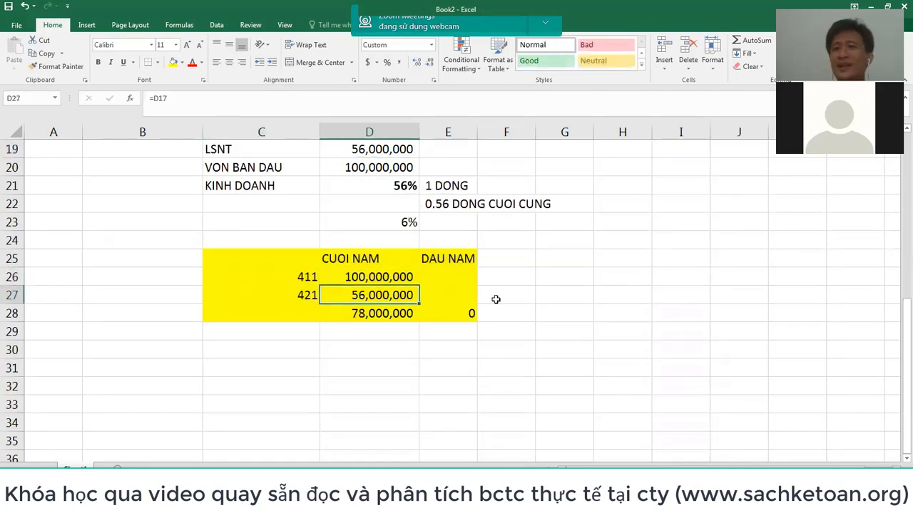
pyautogui.click(380, 277)
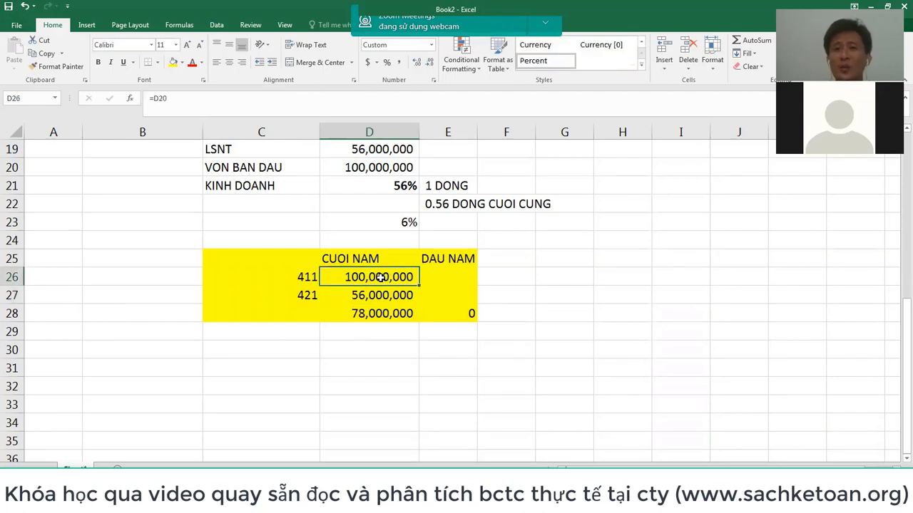
pyautogui.click(376, 296)
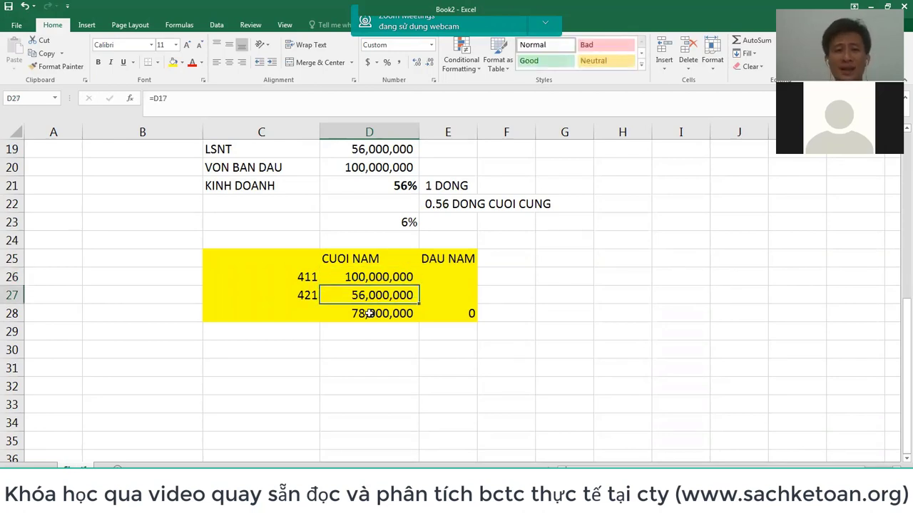
pyautogui.click(365, 312)
pyautogui.doubleClick(363, 312)
pyautogui.click(361, 295)
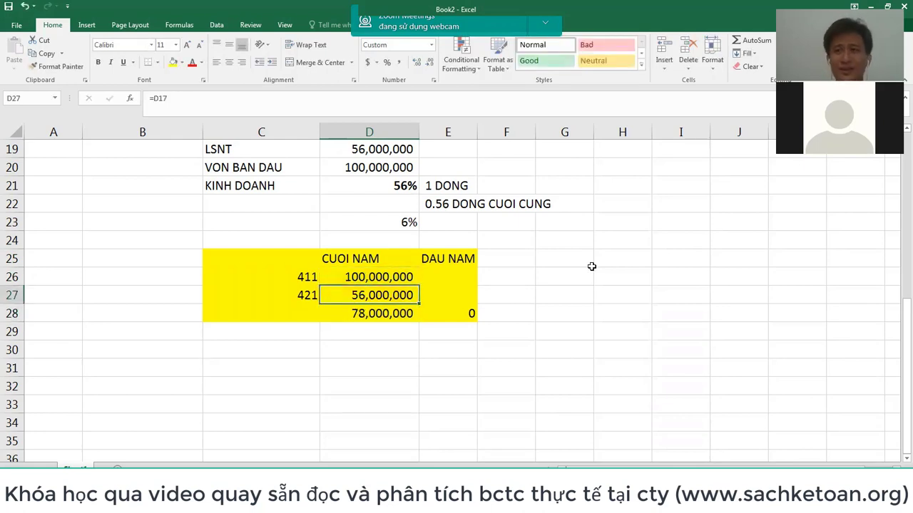
pyautogui.click(401, 277)
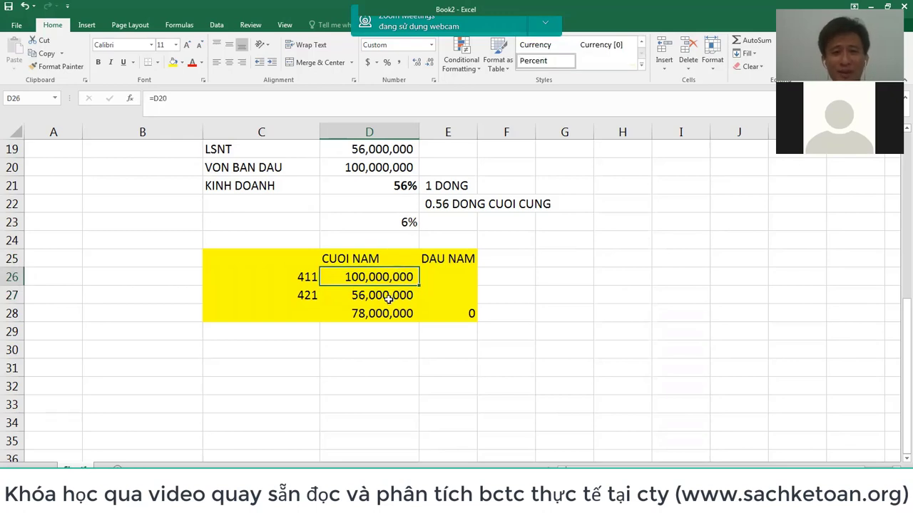
pyautogui.click(390, 296)
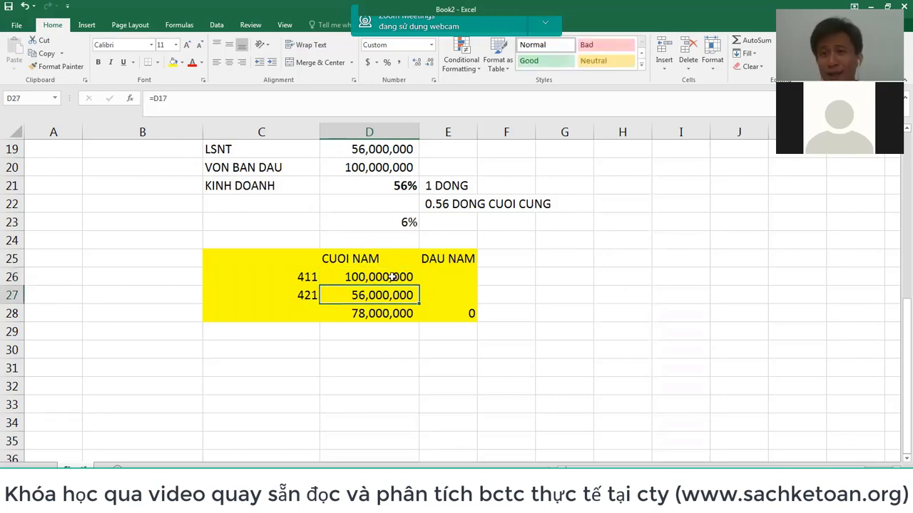
pyautogui.click(374, 314)
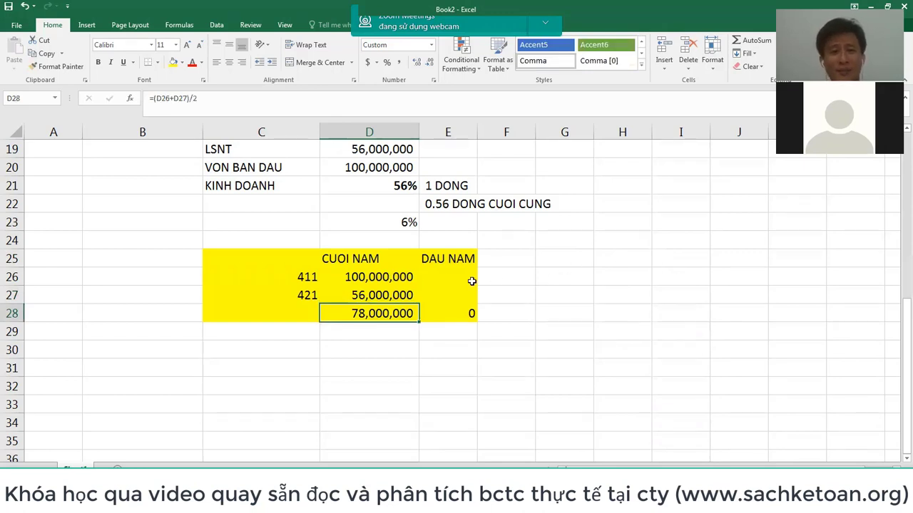
pyautogui.click(378, 296)
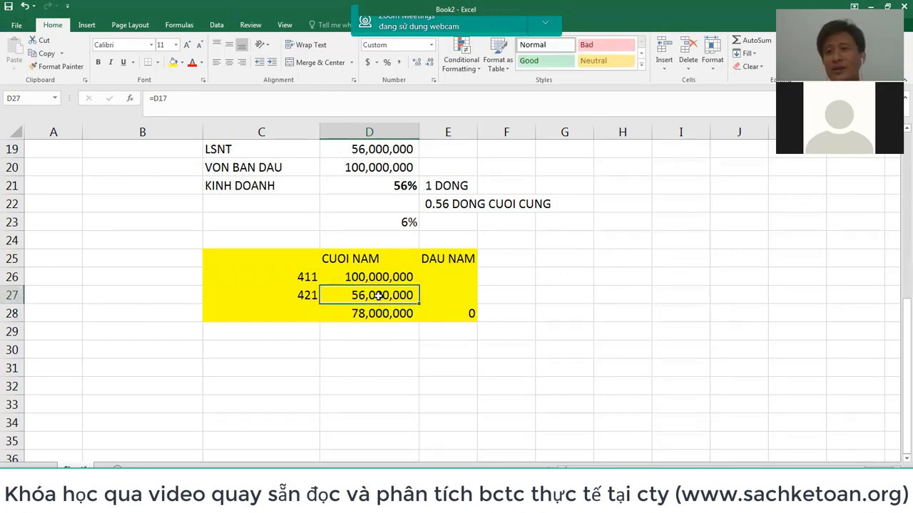
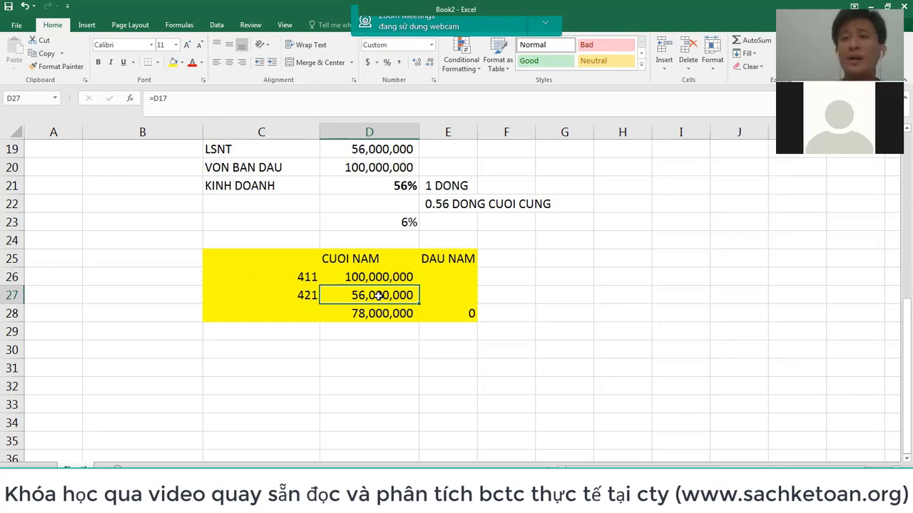
pyautogui.moveTo(378, 296); pyautogui.dragTo(432, 316)
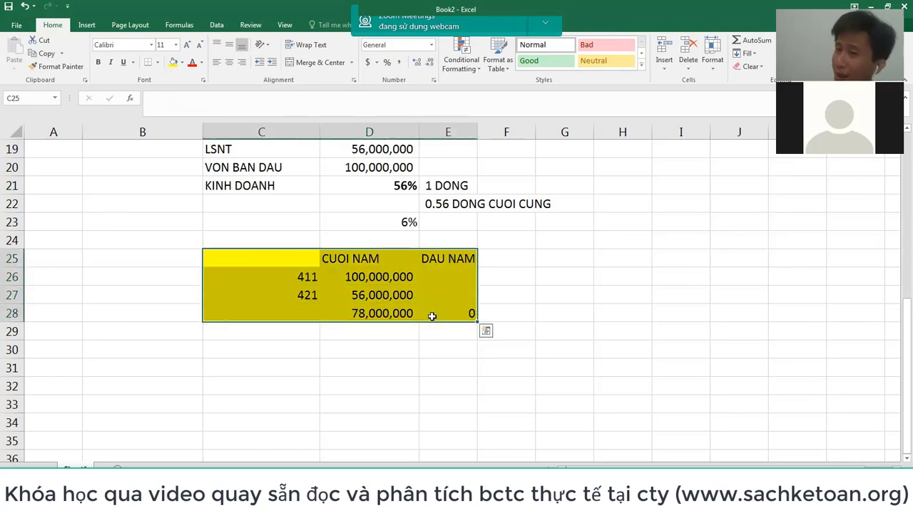
# - Review the profit and initial capital references in D19:D20 and the year headings in row 6
pyautogui.scroll(2, 432, 316)
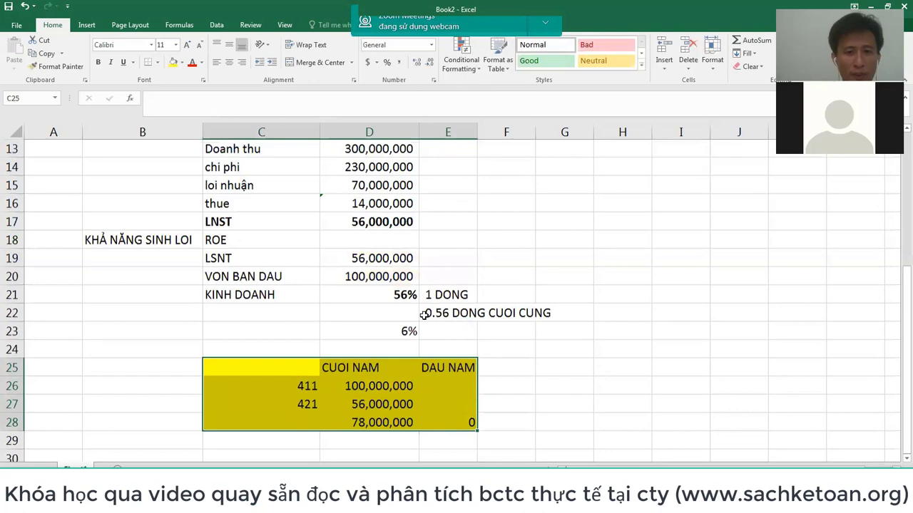
pyautogui.click(364, 260)
pyautogui.click(366, 277)
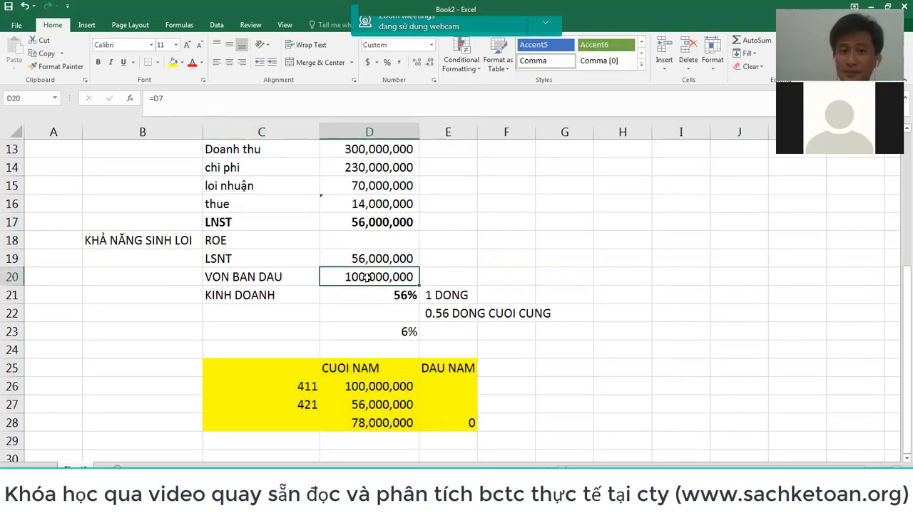
pyautogui.scroll(4, 492, 262)
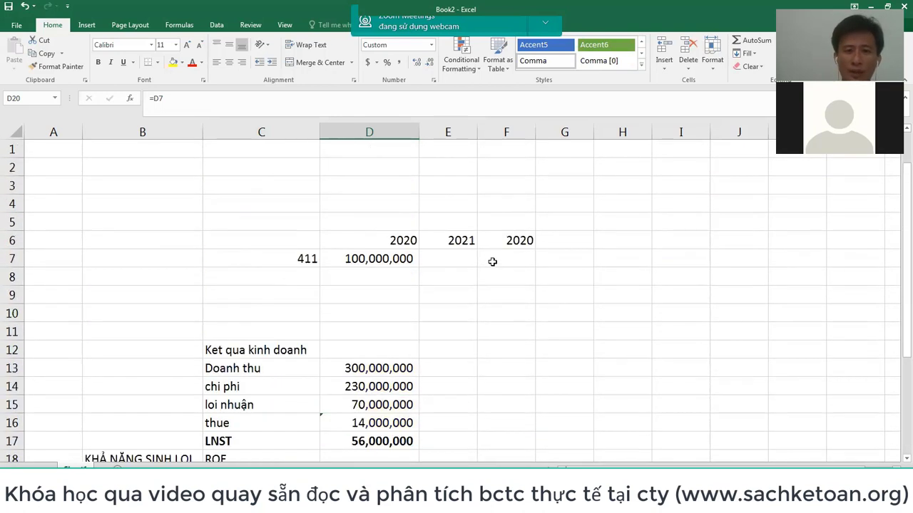
pyautogui.click(449, 238)
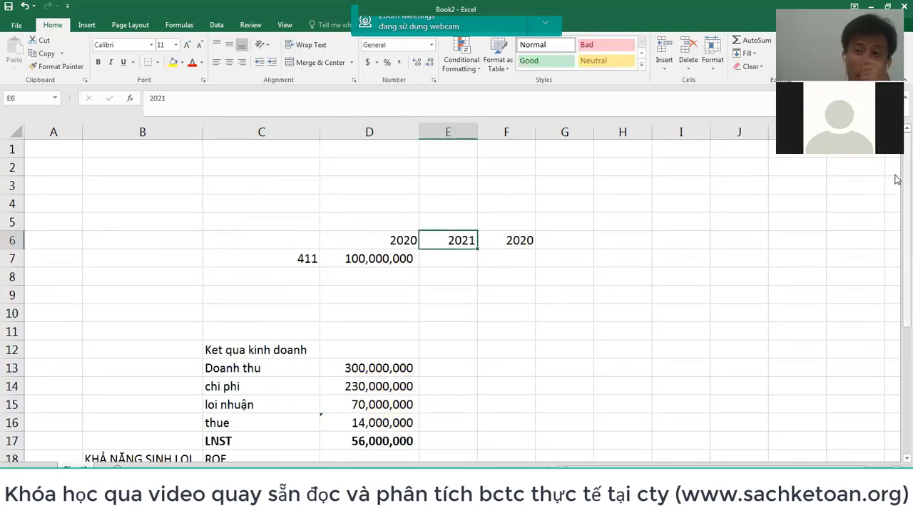
pyautogui.scroll(-2, 579, 218)
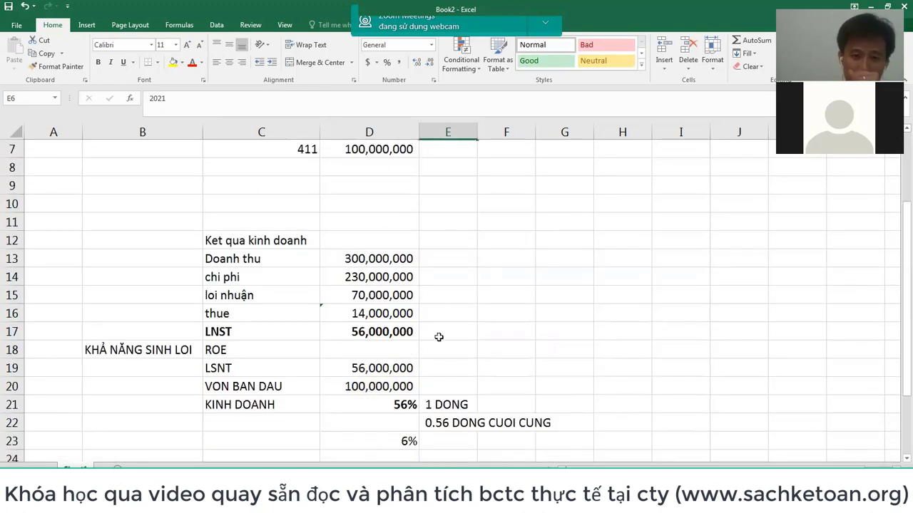
pyautogui.scroll(1, 439, 337)
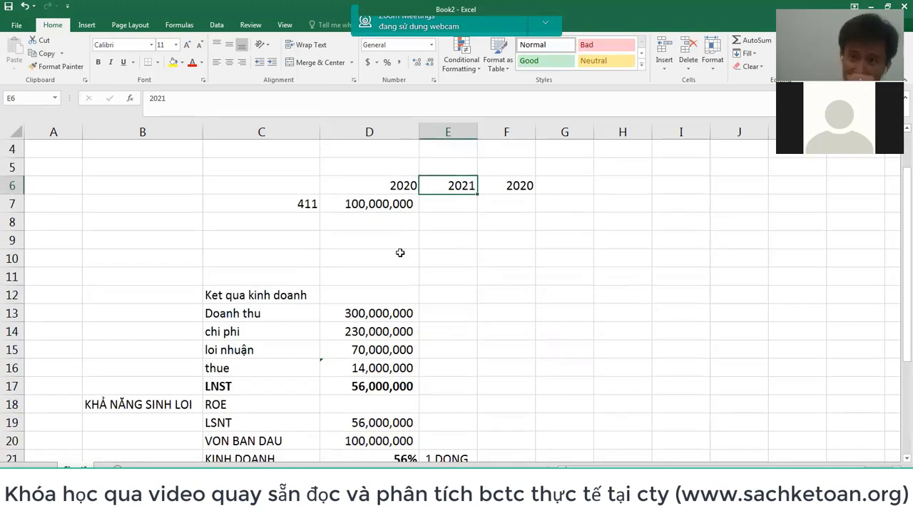
# - Delete the 6% value from D23 below the ROE result
pyautogui.scroll(-2, 448, 242)
pyautogui.click(399, 351)
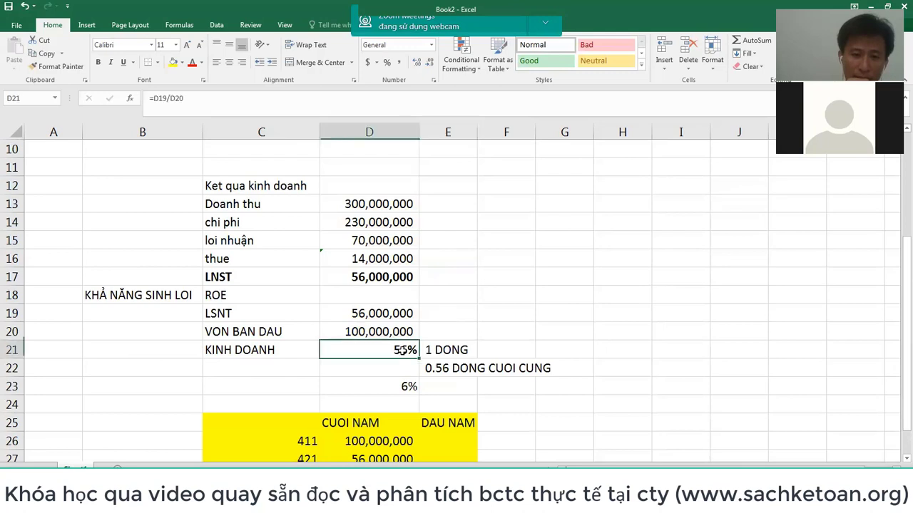
pyautogui.click(403, 388)
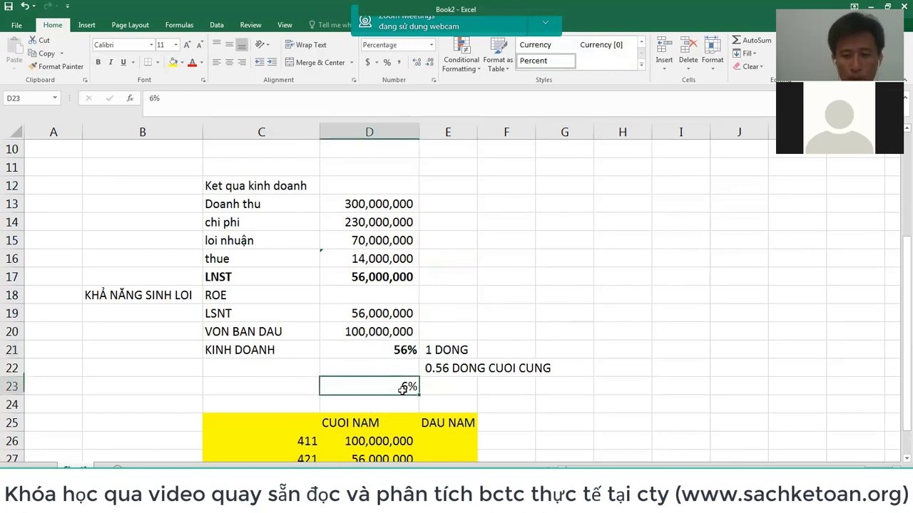
pyautogui.press('Delete')
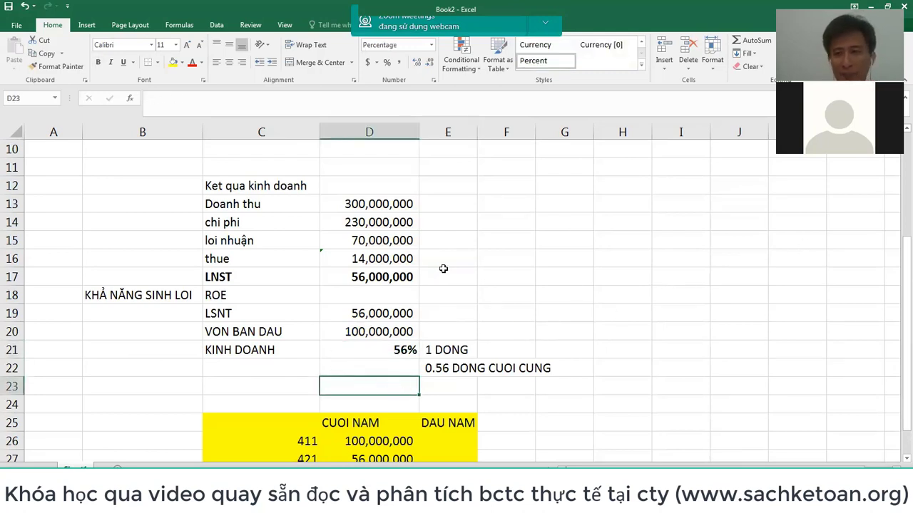
# - Format the KHẢ NĂNG SINH LOI and ROE headings in B18:C18 as bold red text
pyautogui.click(363, 316)
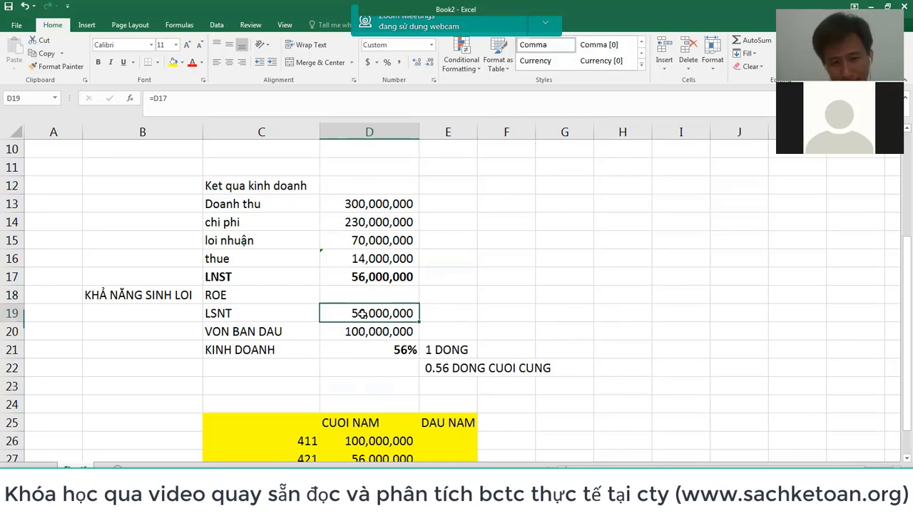
pyautogui.click(237, 349)
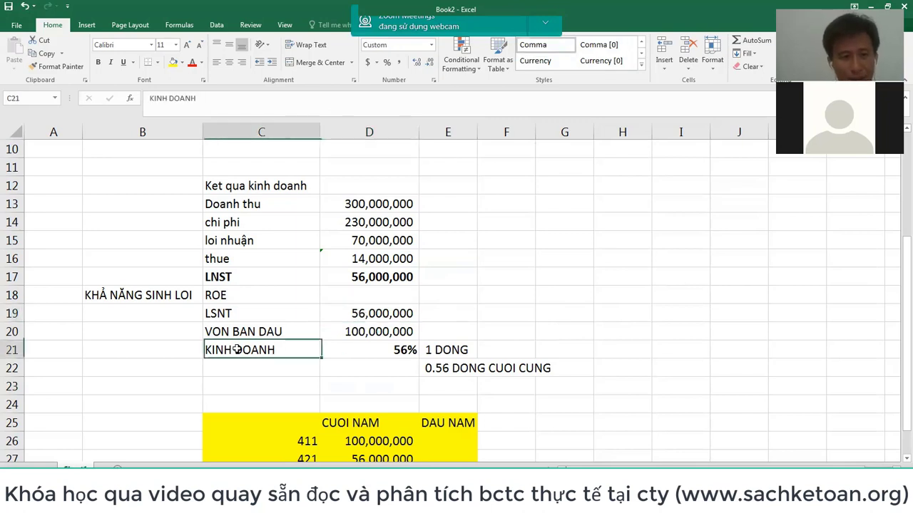
pyautogui.click(157, 293)
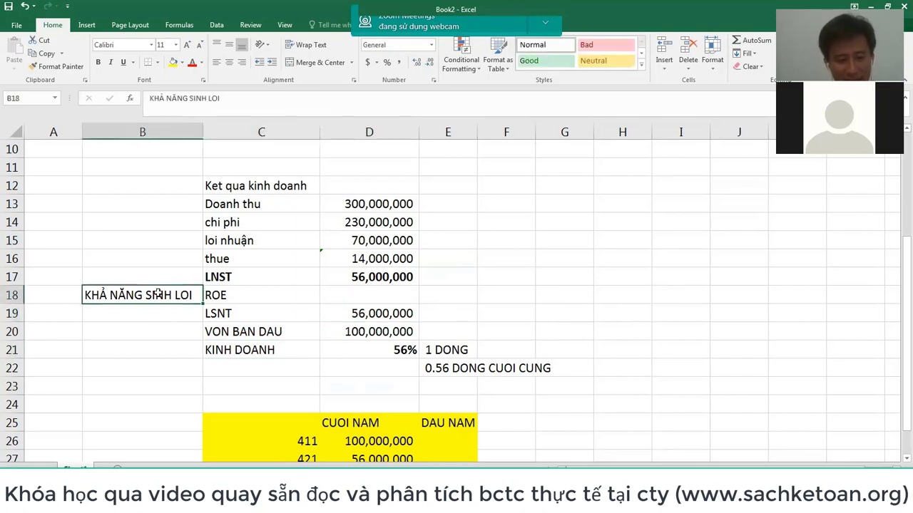
pyautogui.keyDown('shift'); pyautogui.click(239, 293); pyautogui.keyUp('shift')
pyautogui.hotkey('ctrl', 'b')
pyautogui.click(192, 62)
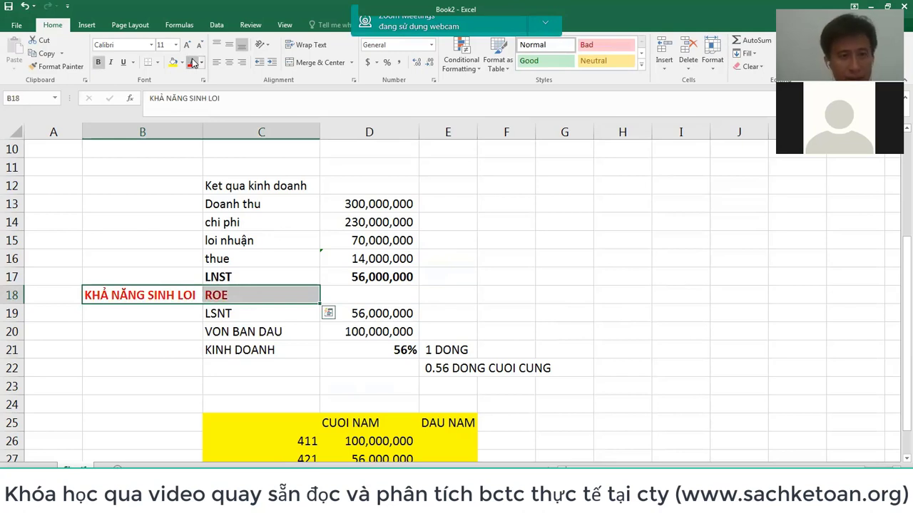
# - Enter the note "2 LAN LAI SUAT TIEN GUI NGAN HANG" in G21 beside the ROE result
pyautogui.click(405, 349)
pyautogui.click(574, 351)
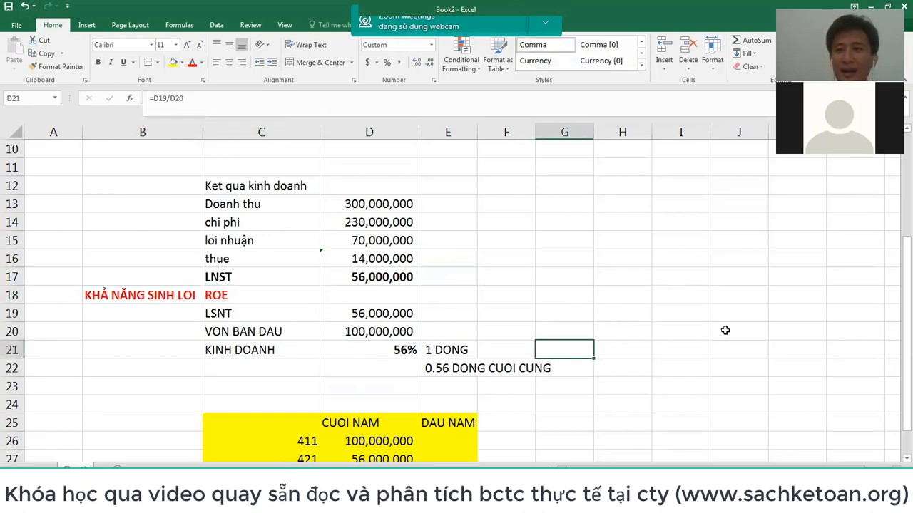
pyautogui.write('2 LAN')
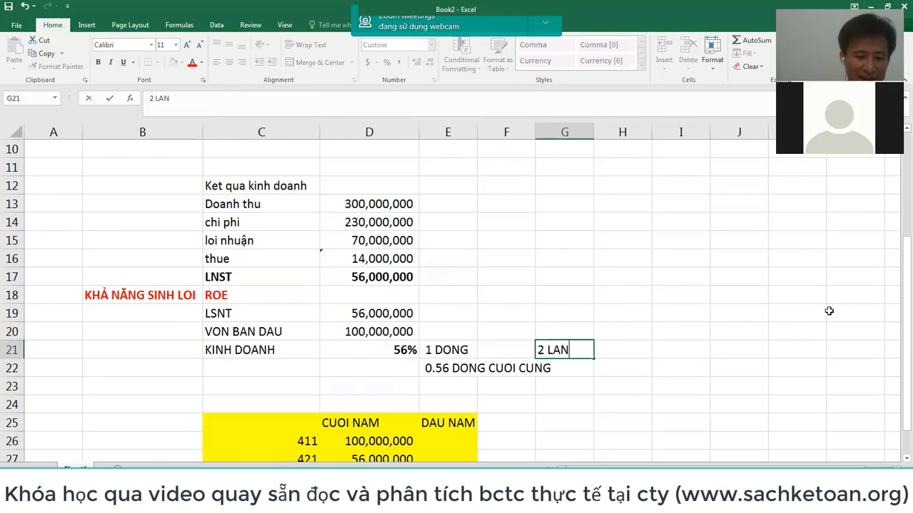
pyautogui.write(' LAI SUAT TIEN G')
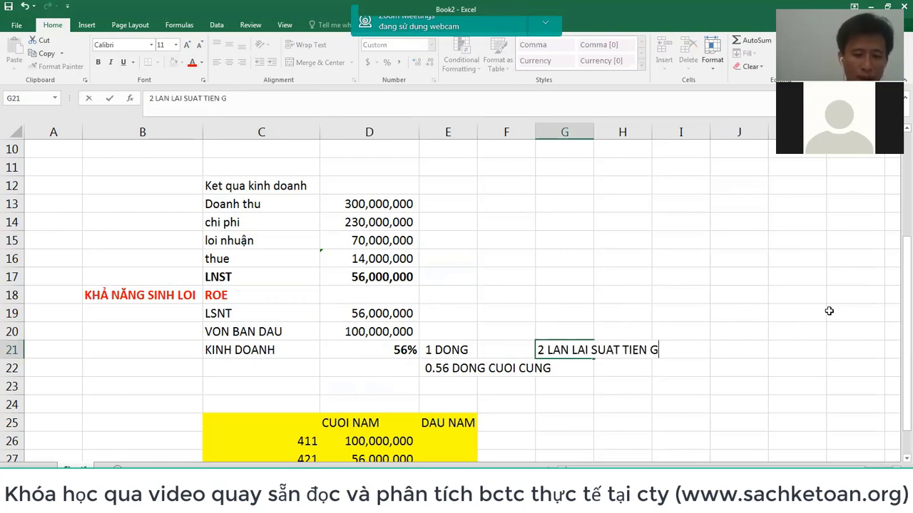
pyautogui.write('UI NGAN HANG')
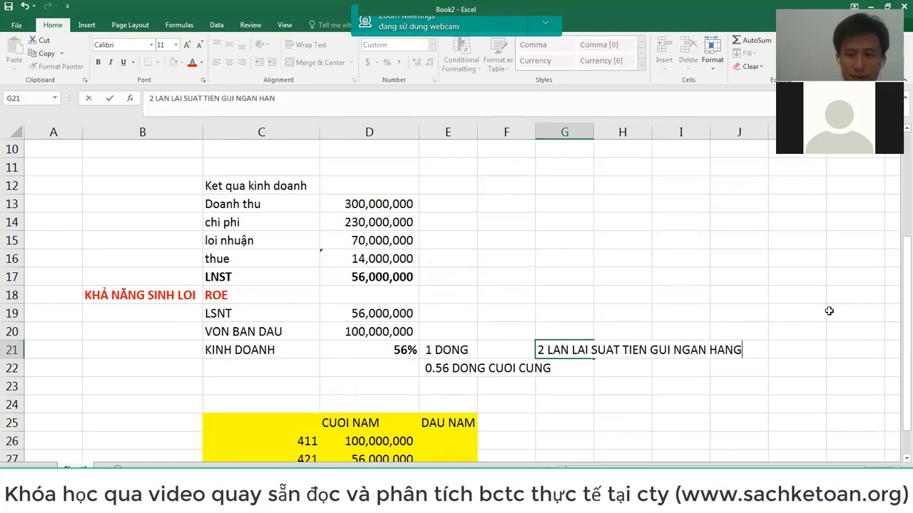
pyautogui.press('Return')
# - Examine the ROE formula in D21 together with the profitability headings in B18:C18
pyautogui.press('Up')
pyautogui.press('Left')
pyautogui.press('Left')
pyautogui.press('Left')
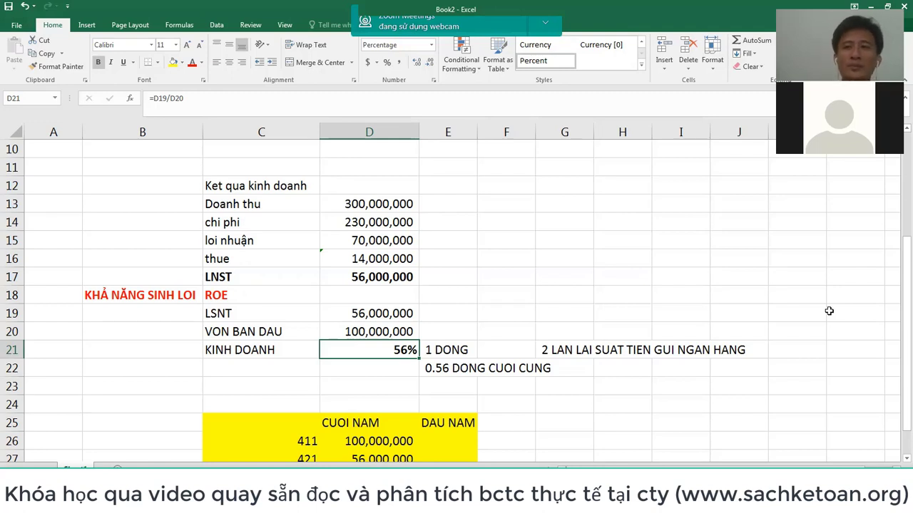
pyautogui.click(191, 298)
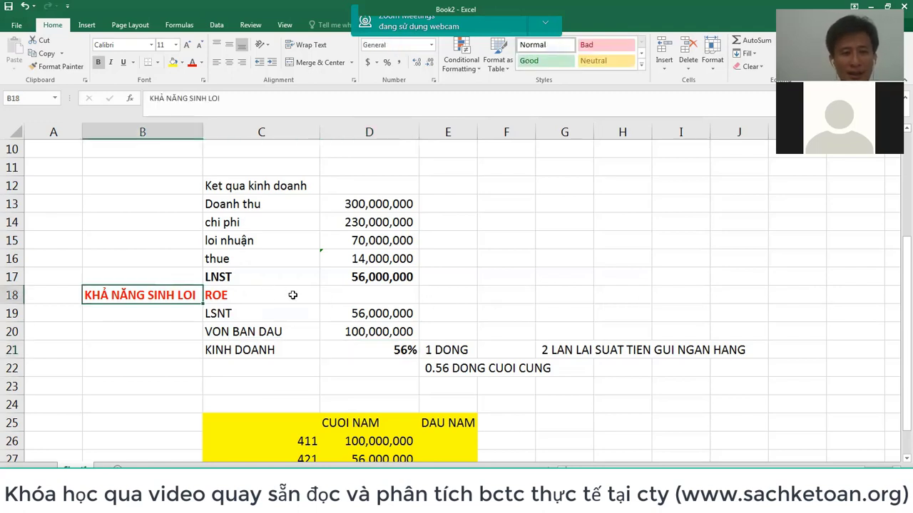
pyautogui.click(229, 289)
pyautogui.click(388, 351)
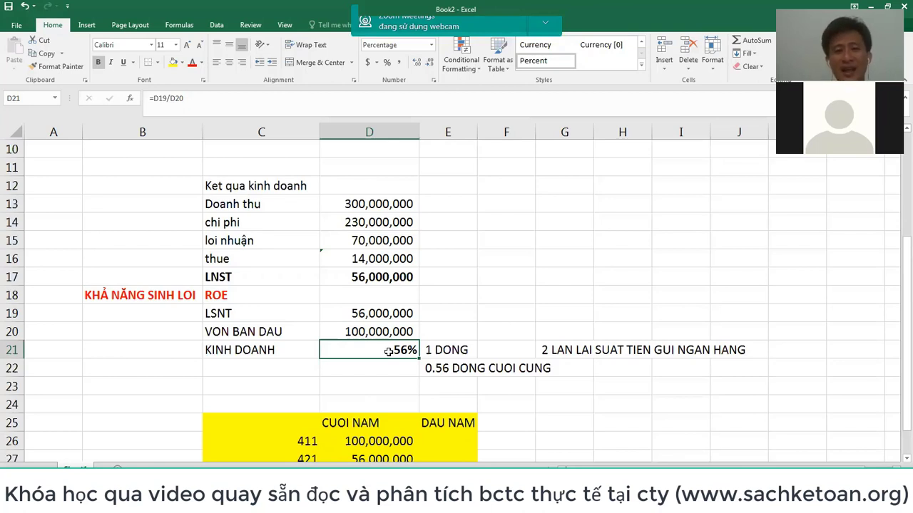
pyautogui.click(141, 295)
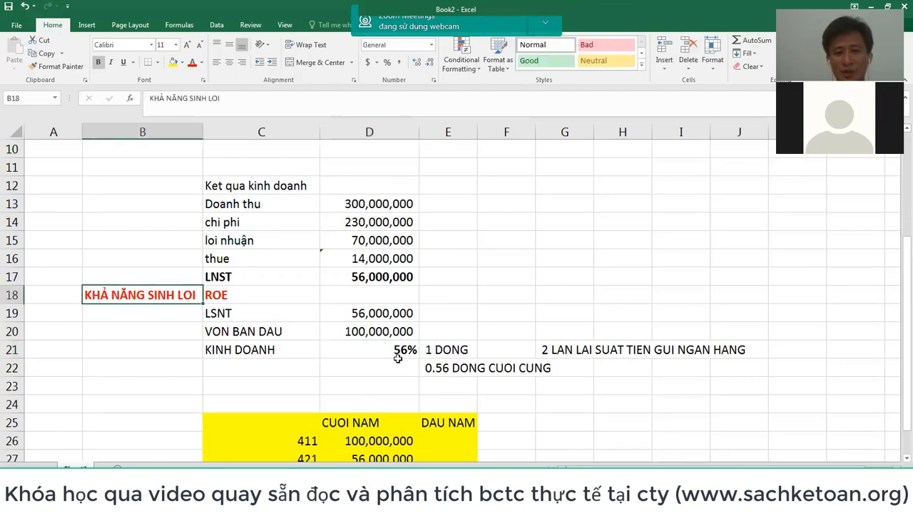
# - Make the bank deposit rate note in G21 bold
pyautogui.scroll(-2, 428, 354)
pyautogui.scroll(3, 478, 299)
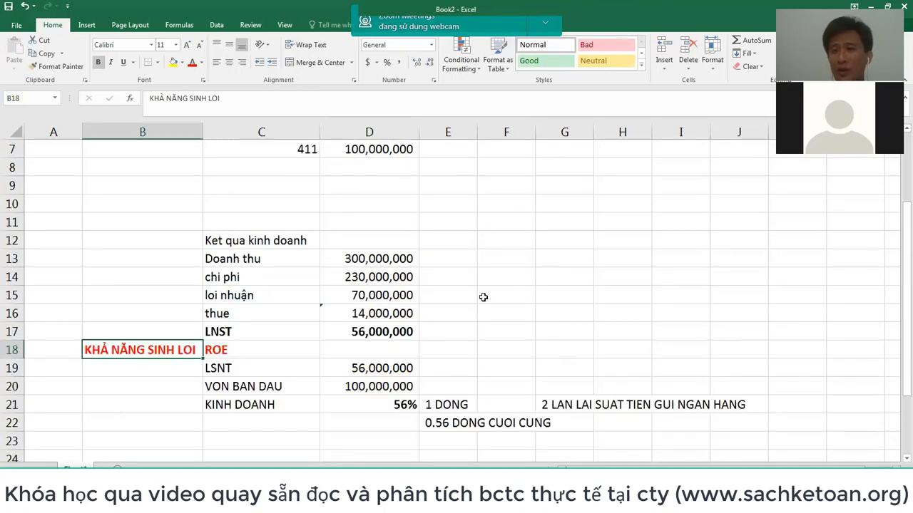
pyautogui.scroll(1, 483, 297)
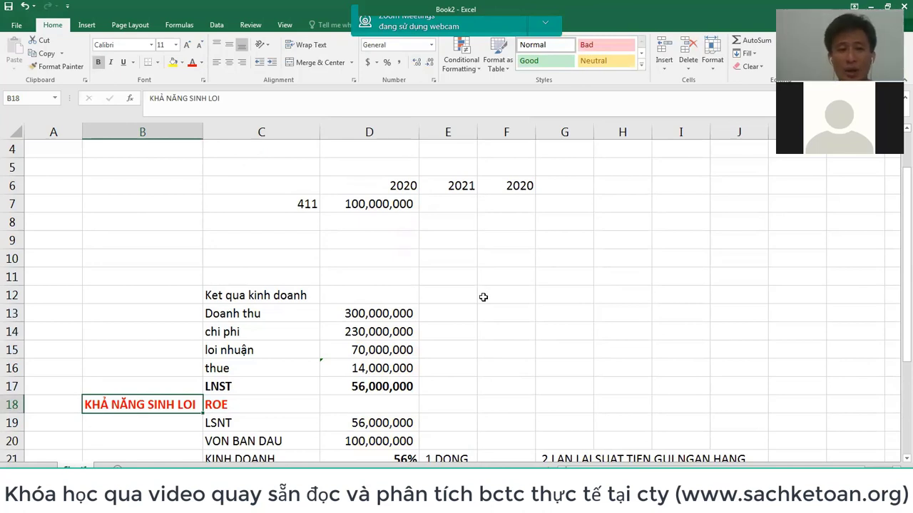
pyautogui.scroll(-2, 470, 303)
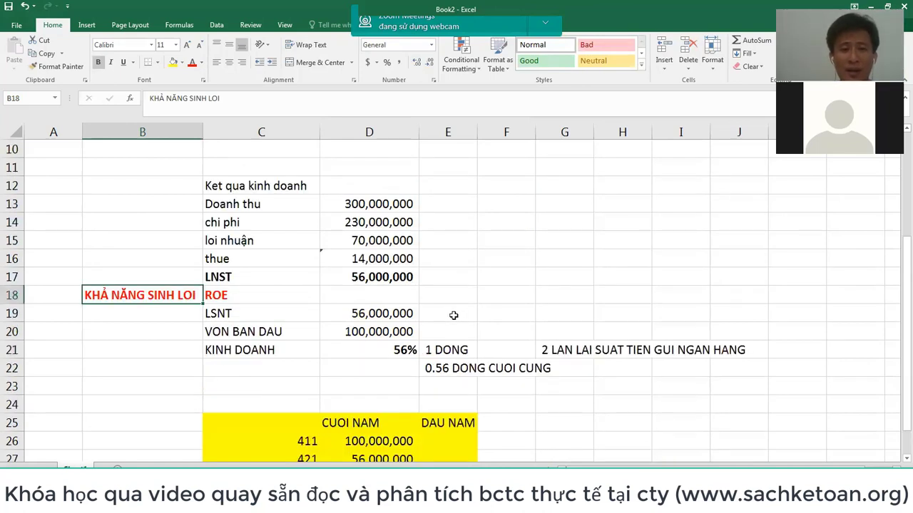
pyautogui.click(557, 350)
pyautogui.hotkey('ctrl', 'b')
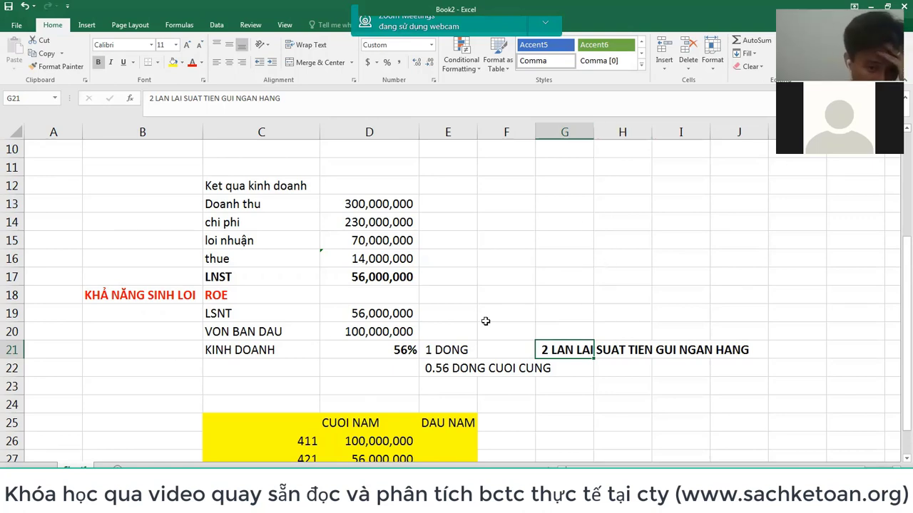
# - Clear the notes in E21:H22 and the contents of the yellow table in C25:E28, keeping its fill
pyautogui.moveTo(452, 352); pyautogui.dragTo(639, 372)
pyautogui.press('Delete')
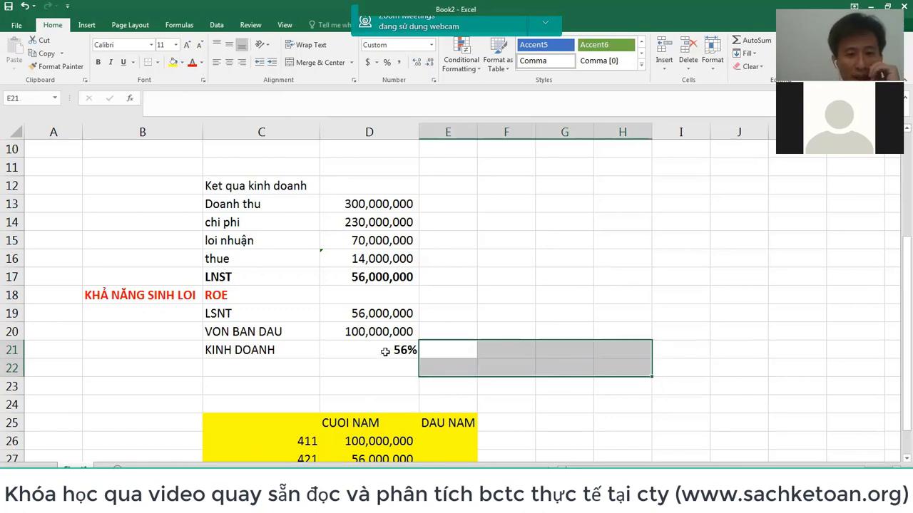
pyautogui.scroll(-2, 315, 368)
pyautogui.moveTo(283, 316); pyautogui.dragTo(437, 377)
pyautogui.press('Delete')
# - Enter 100,000,000 in F19, on the LSNT row, as a second profit figure
pyautogui.press('Up')
pyautogui.press('Up')
pyautogui.press('Up')
pyautogui.press('Up')
pyautogui.press('Up')
pyautogui.press('Up')
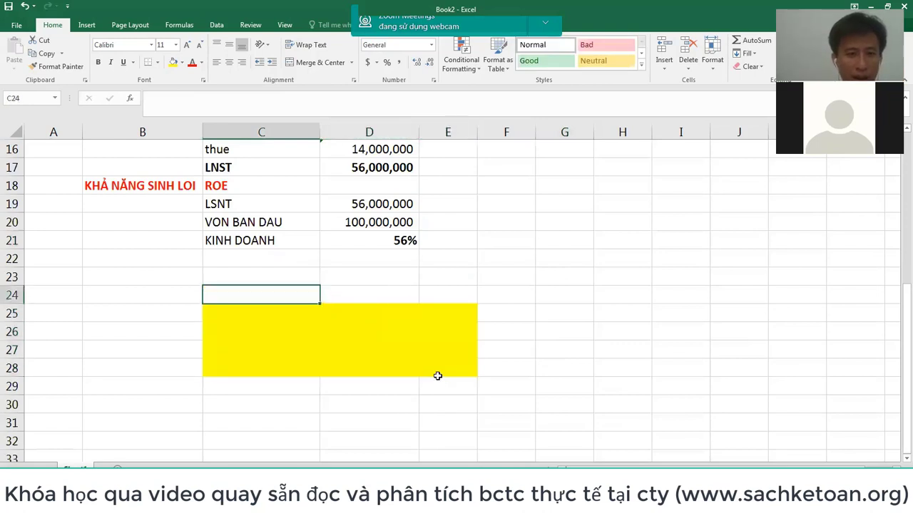
pyautogui.press('Right')
pyautogui.press('Right')
pyautogui.press('Right')
pyautogui.press('Right')
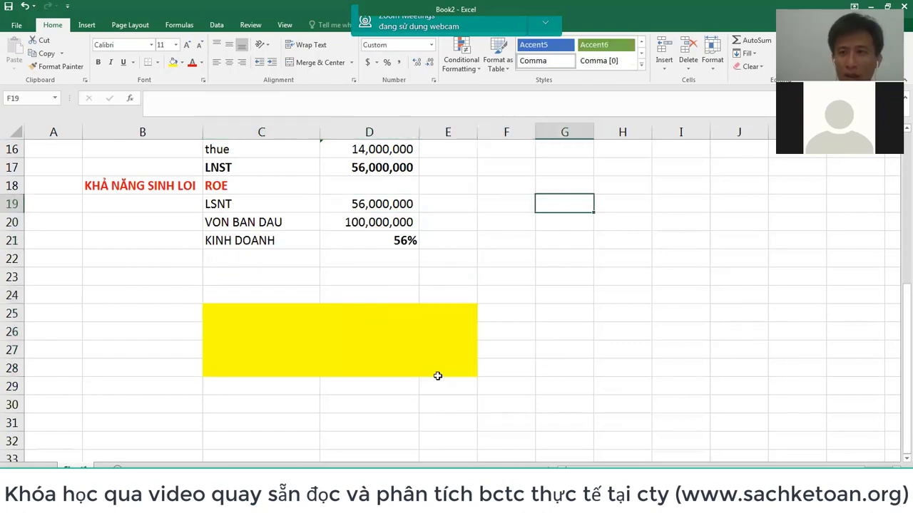
pyautogui.press('Left')
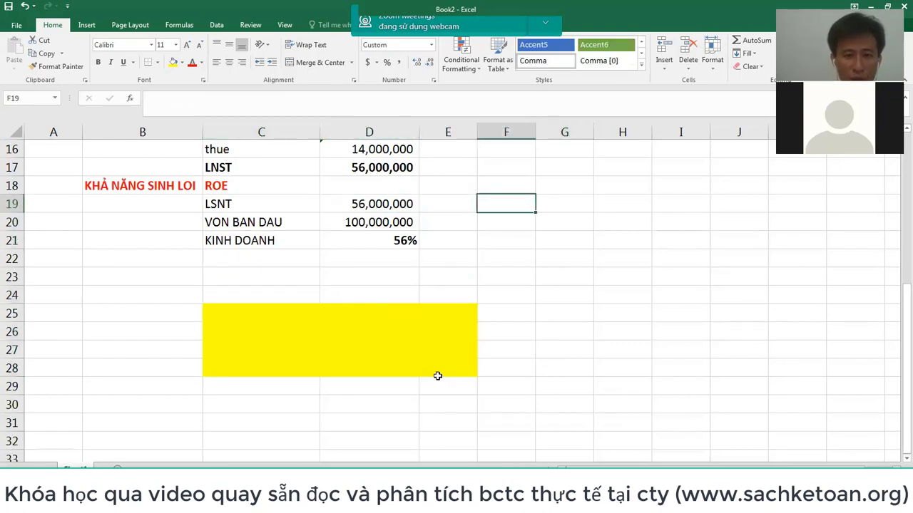
pyautogui.write('100')
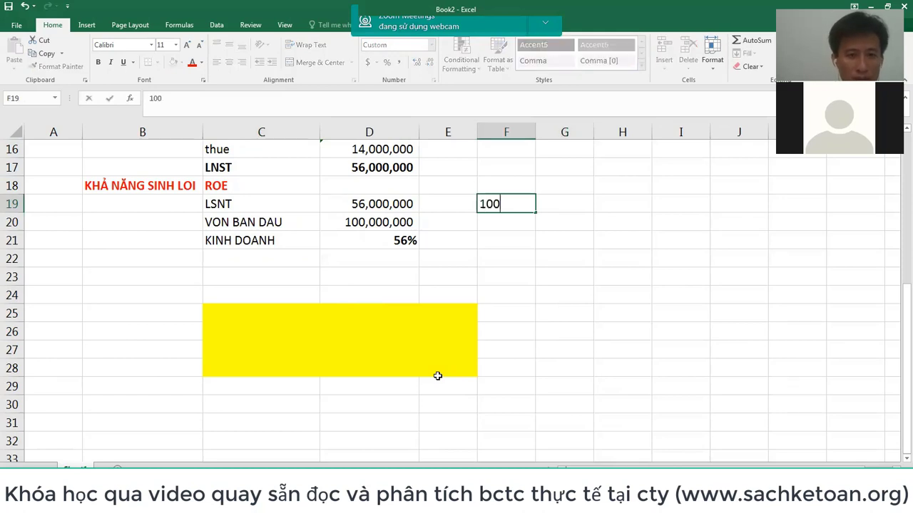
pyautogui.write(',000,000')
pyautogui.press('Return')
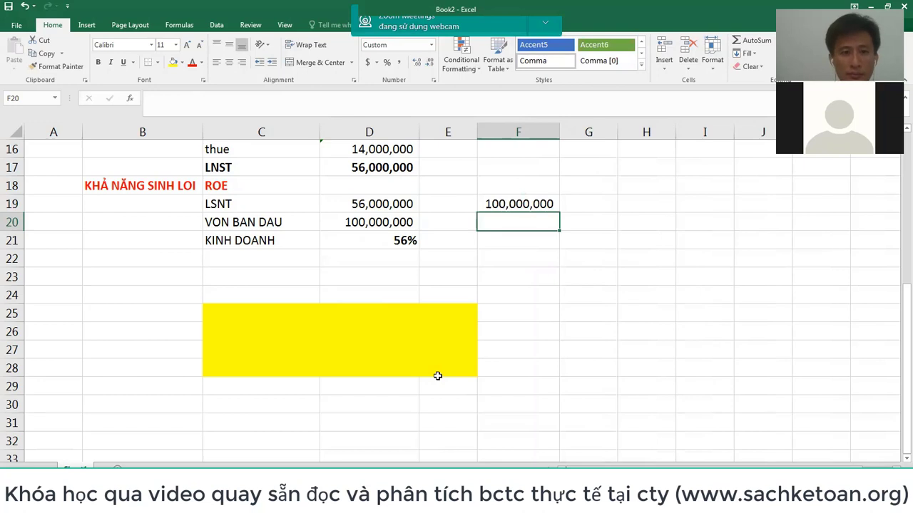
# - Enter the placeholder ????? in F20, on the VON BAN DAU row, for the unknown capital
pyautogui.write('?????')
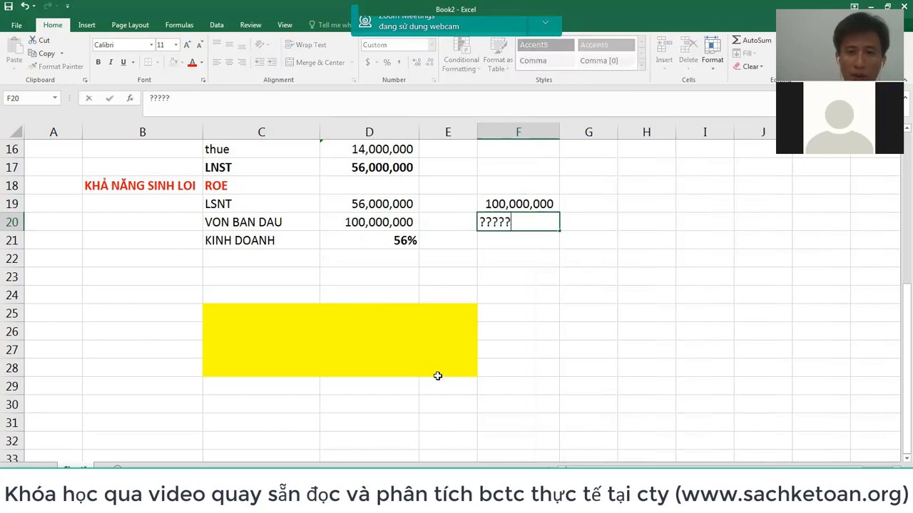
pyautogui.press('Return')
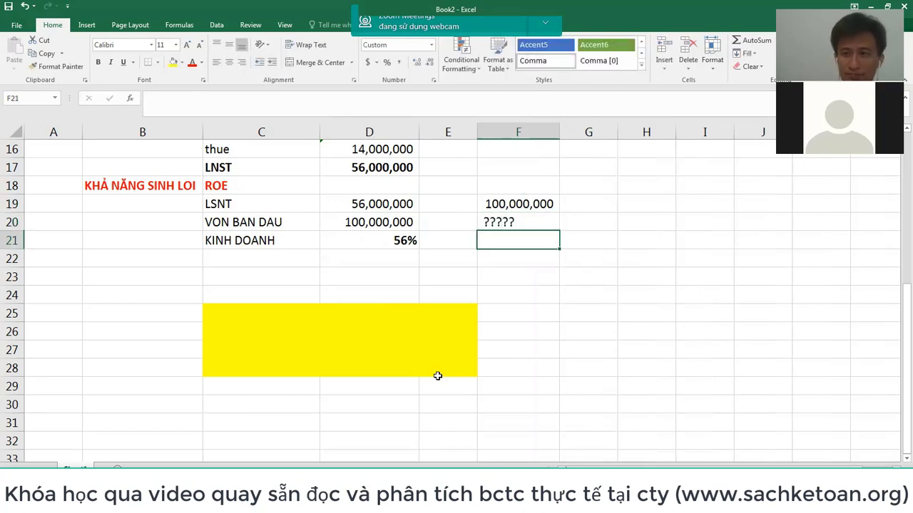
pyautogui.press('Down')
pyautogui.press('Down')
pyautogui.press('Down')
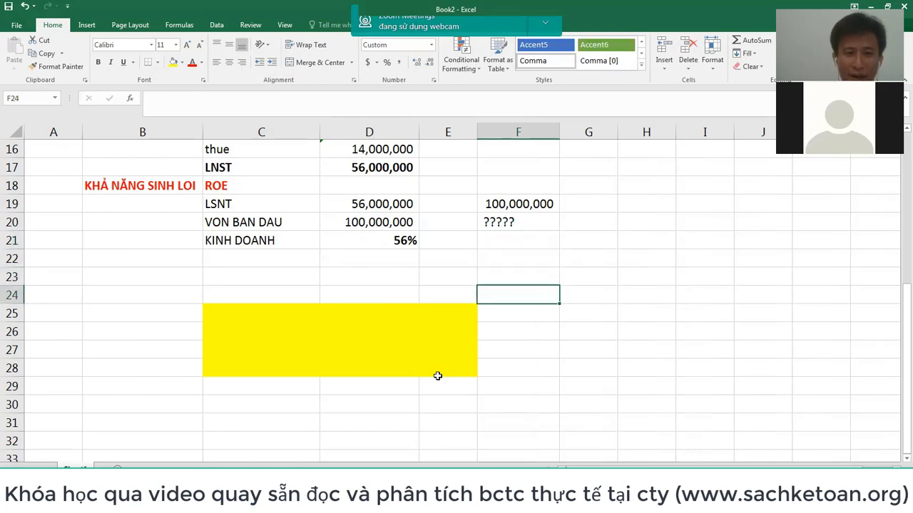
# - Enter 56% in F21 on the KINH DOANH row and show it in percentage format
pyautogui.click(254, 197)
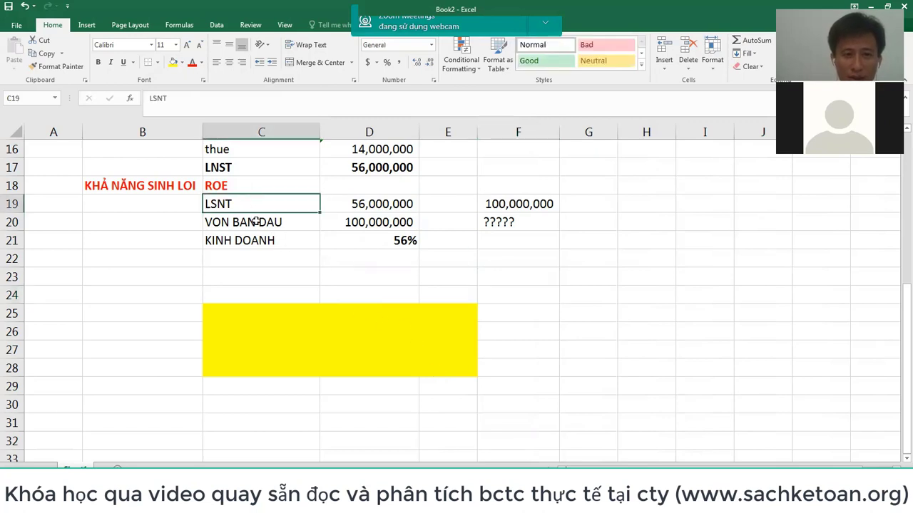
pyautogui.click(255, 221)
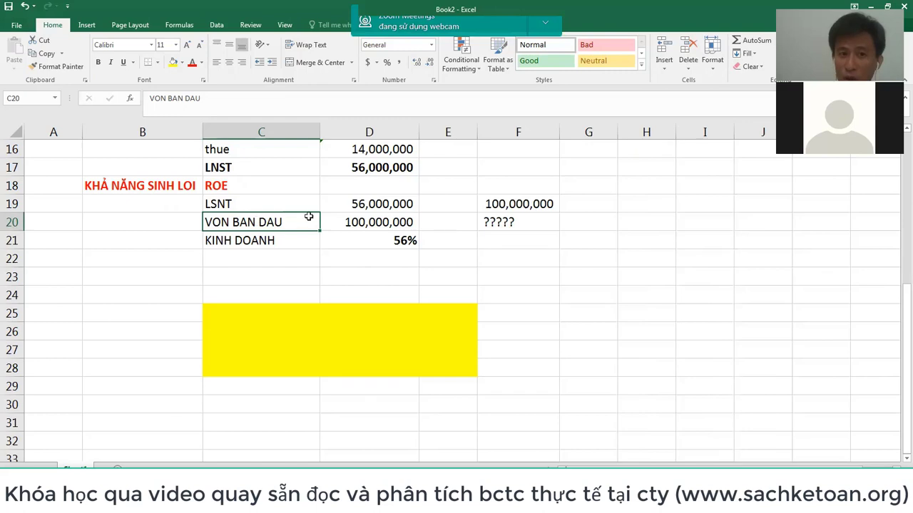
pyautogui.click(375, 222)
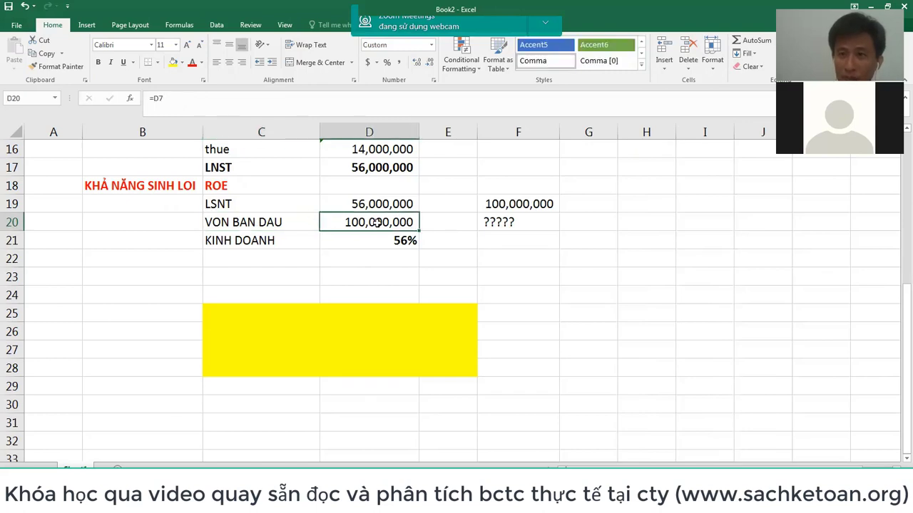
pyautogui.click(512, 240)
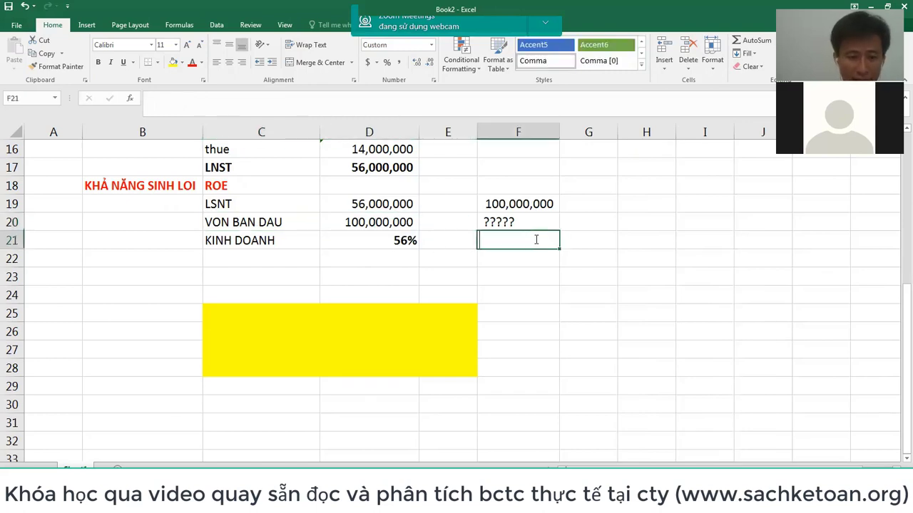
pyautogui.write('56%')
pyautogui.hotkey('ctrl', 'Return')
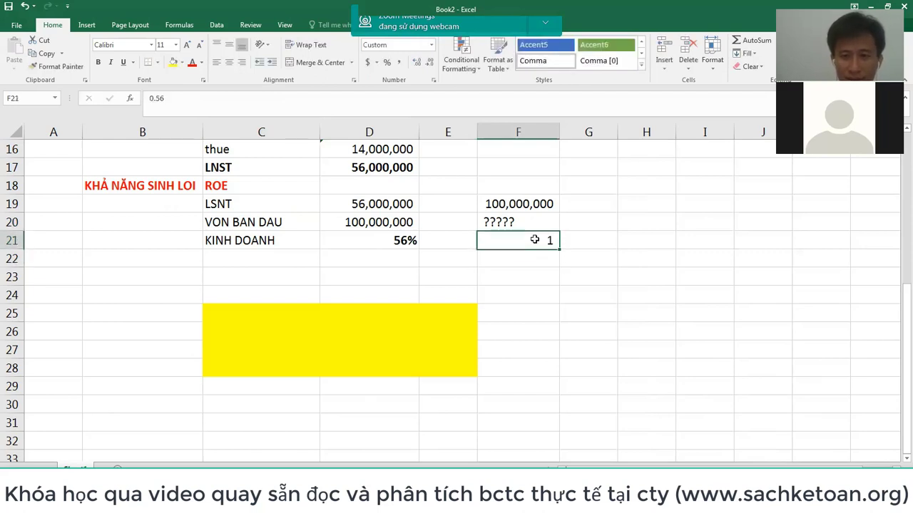
pyautogui.click(388, 62)
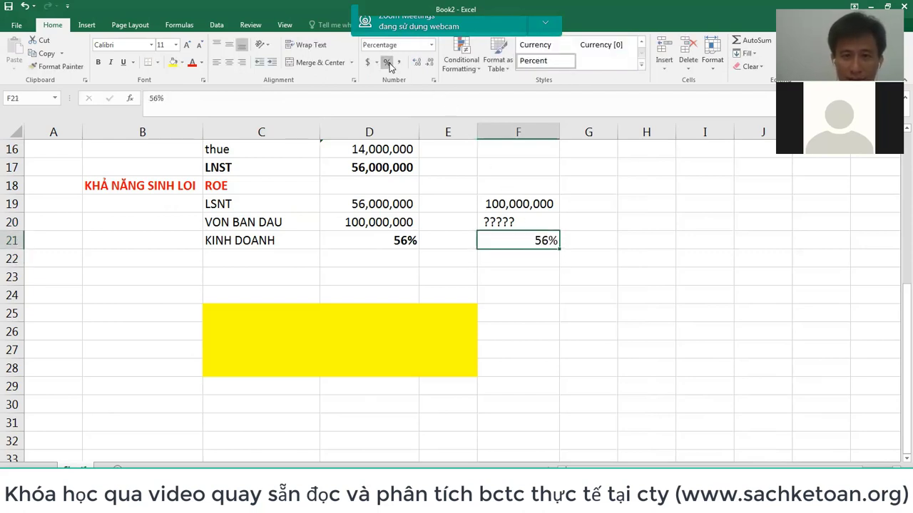
# - Compare the profit, capital and ROE cells in D19:D21 with the corresponding cells in F19:F21
pyautogui.click(394, 221)
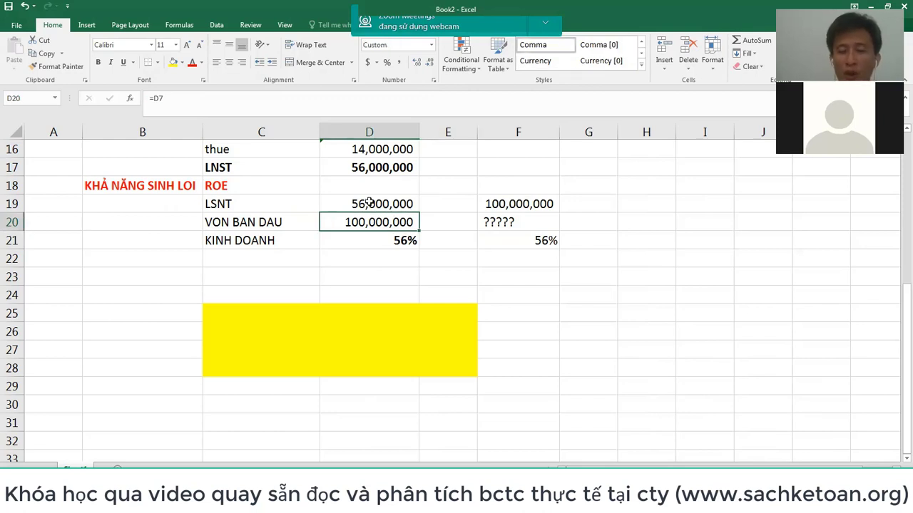
pyautogui.click(369, 204)
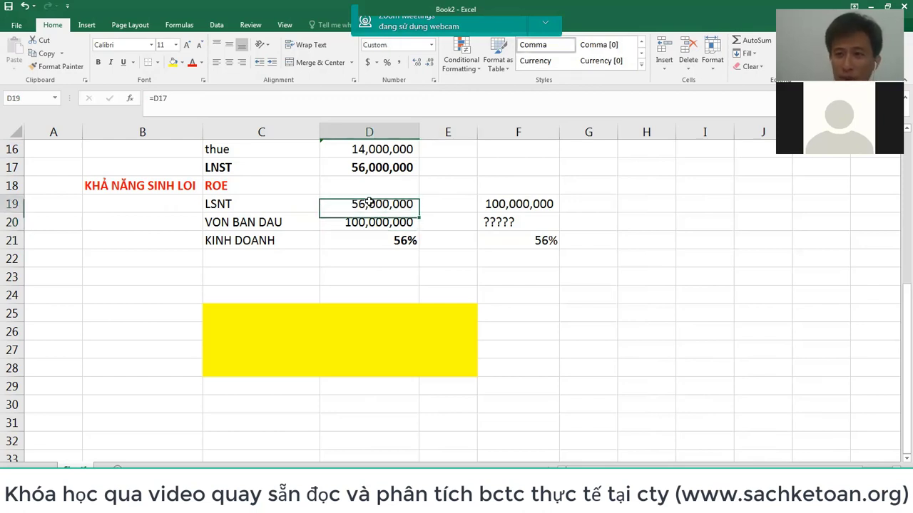
pyautogui.click(412, 242)
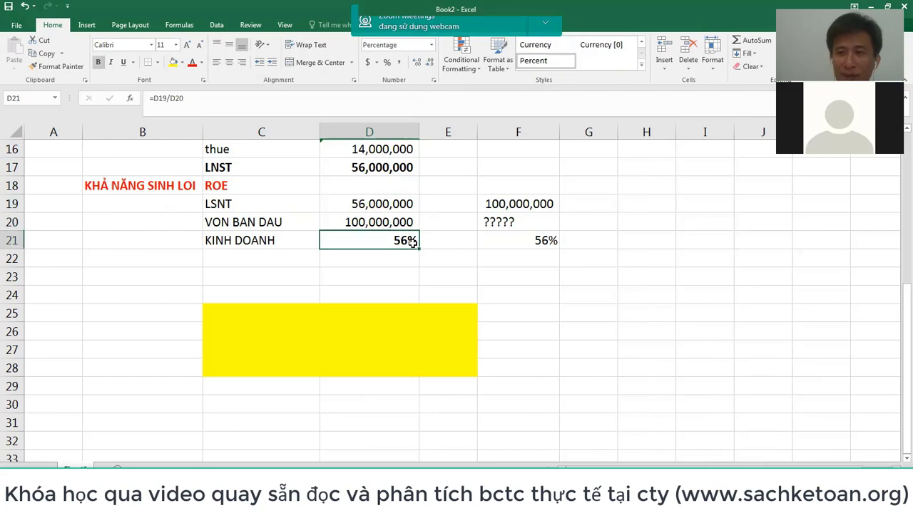
pyautogui.click(350, 224)
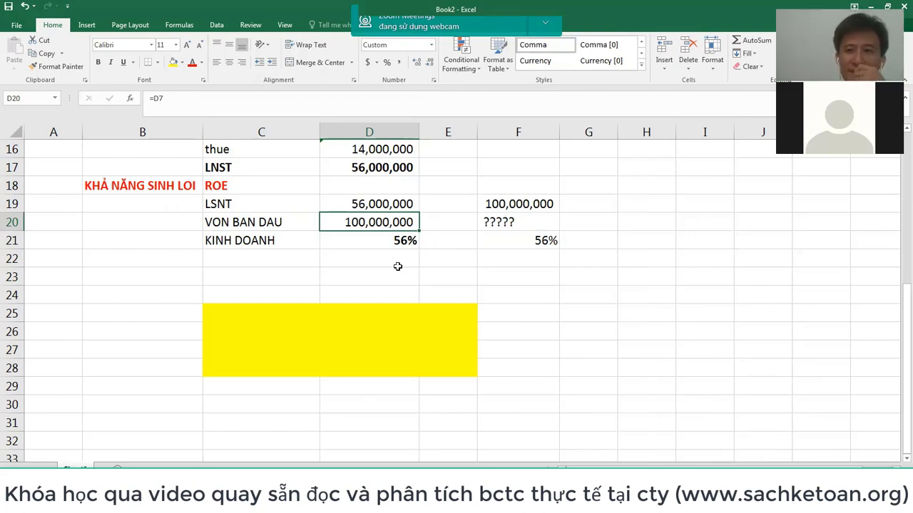
pyautogui.click(513, 221)
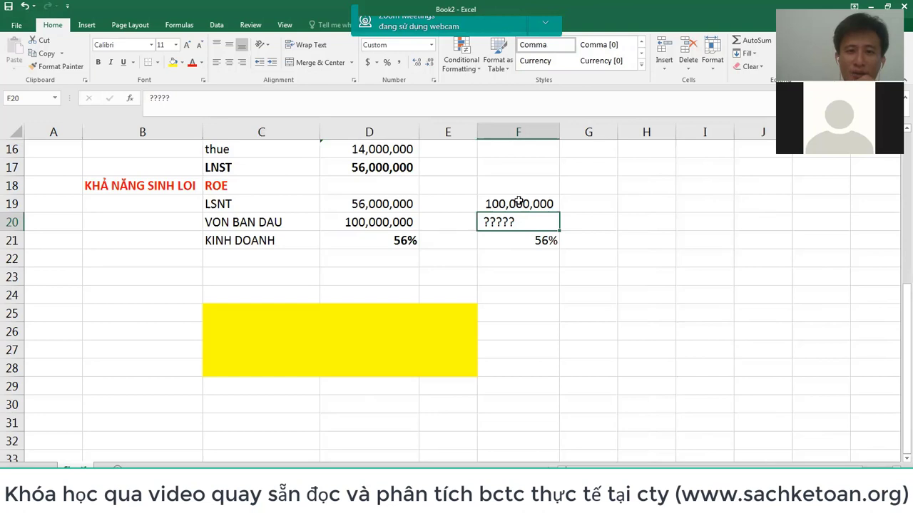
pyautogui.click(520, 203)
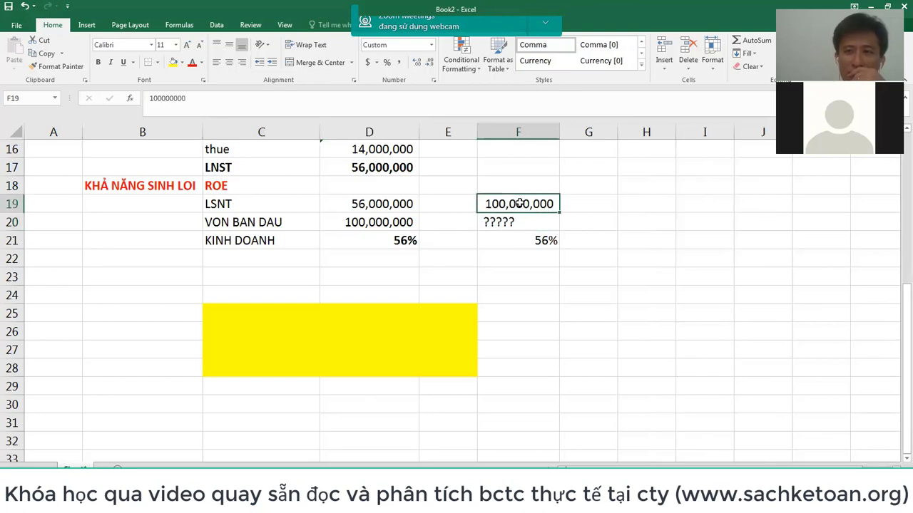
pyautogui.click(536, 241)
pyautogui.click(527, 227)
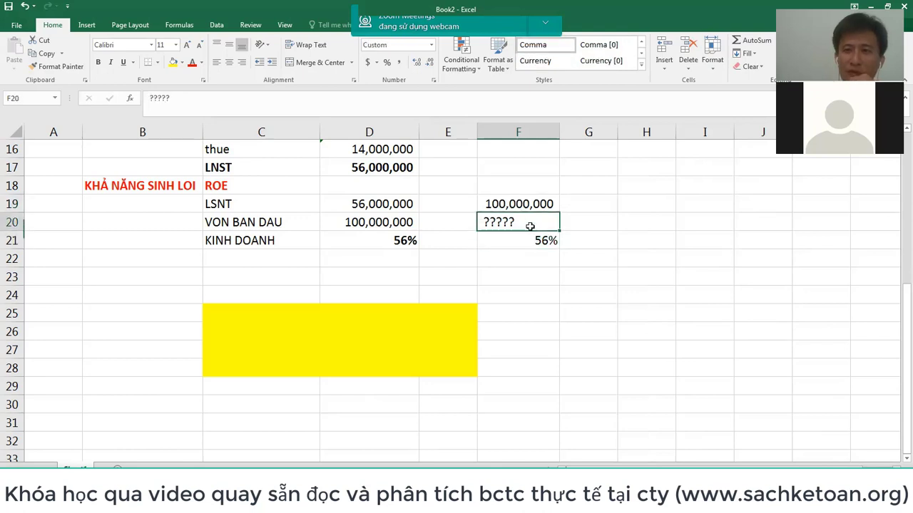
# - Enter "=> VỐN CẦN CHO NAM 2021" as a text label in D24 above the yellow block
pyautogui.click(375, 299)
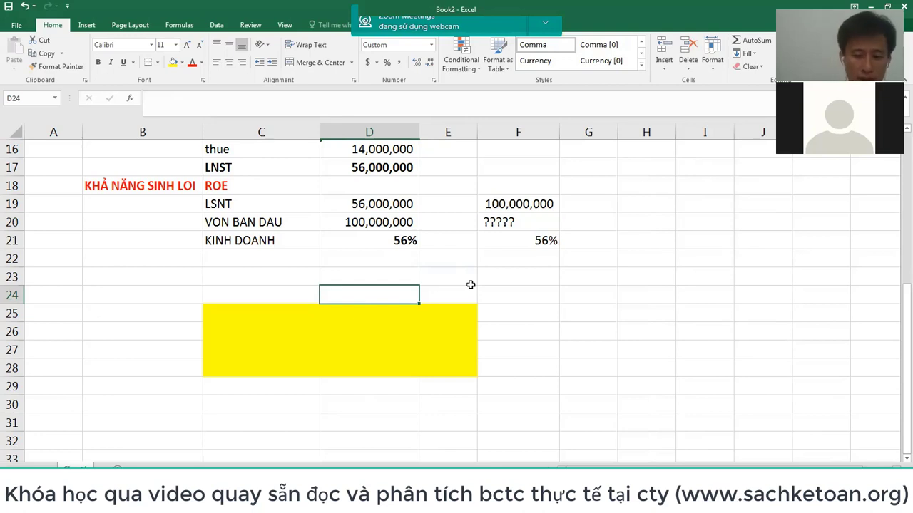
pyautogui.write('=> VỐN CẦ')
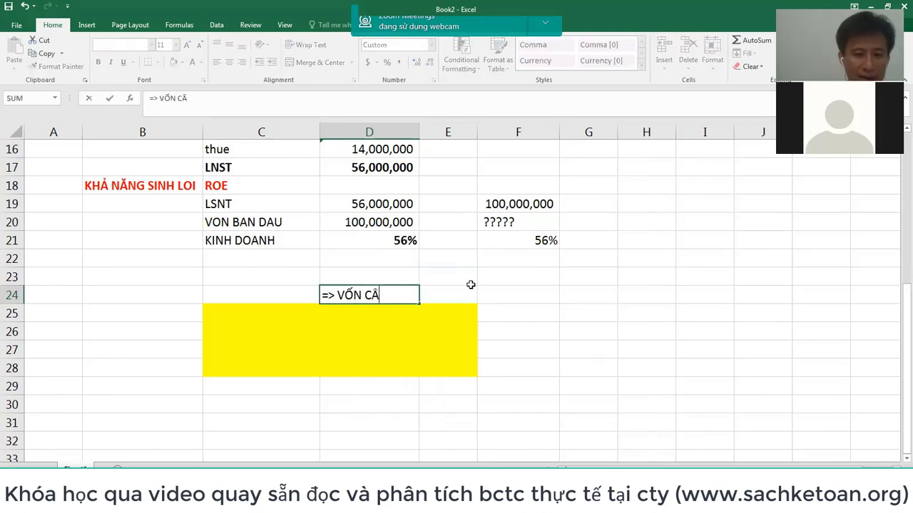
pyautogui.write('N CHO NAM 20')
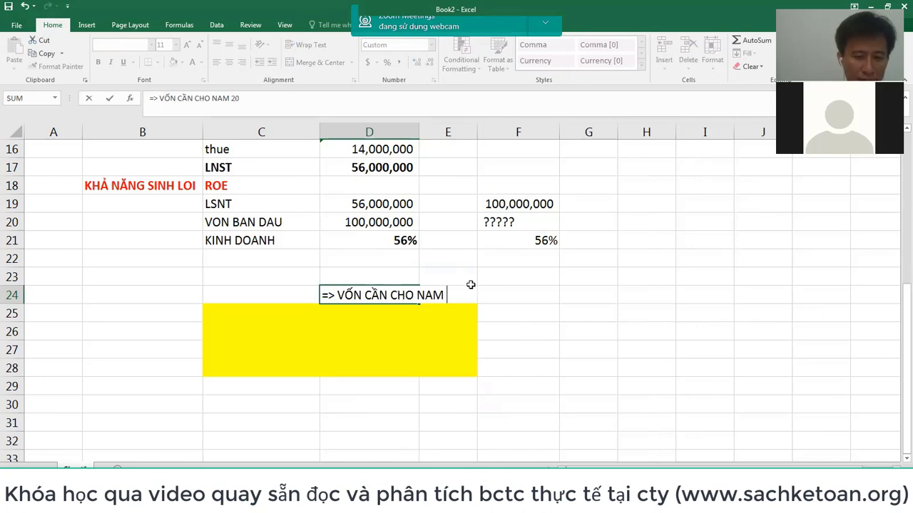
pyautogui.write('21')
pyautogui.press('Return')
pyautogui.press('Return')
pyautogui.press('Home')
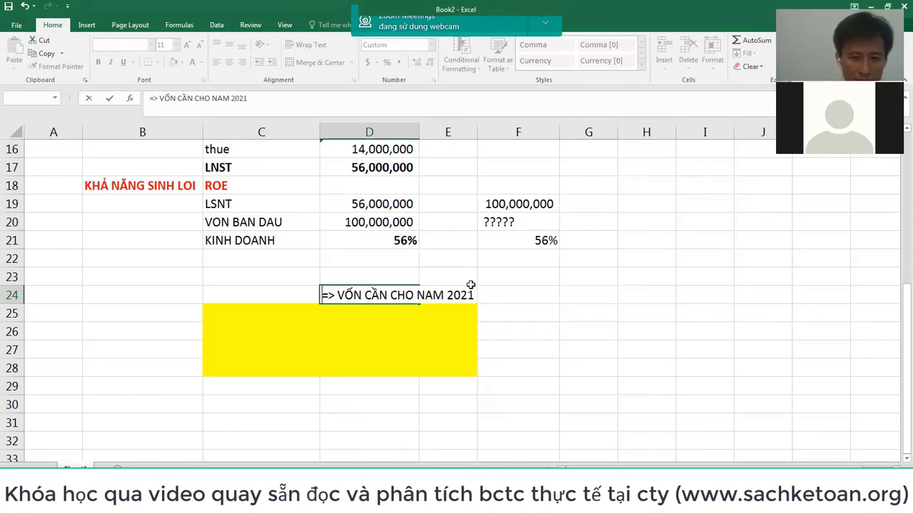
pyautogui.press('Return')
# - Calculate the required capital in D25 with =100000000/0.56 and format it with thousands separators and one decimal place
pyautogui.write('=')
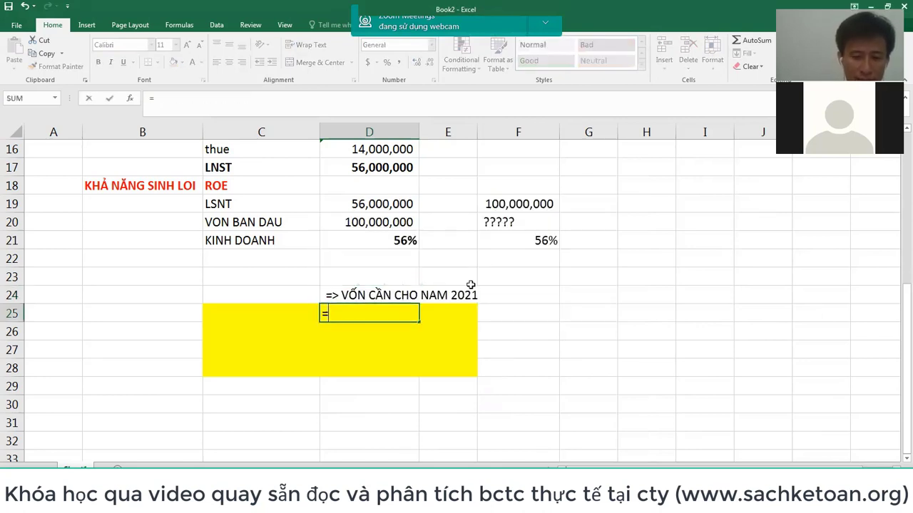
pyautogui.write('100000000')
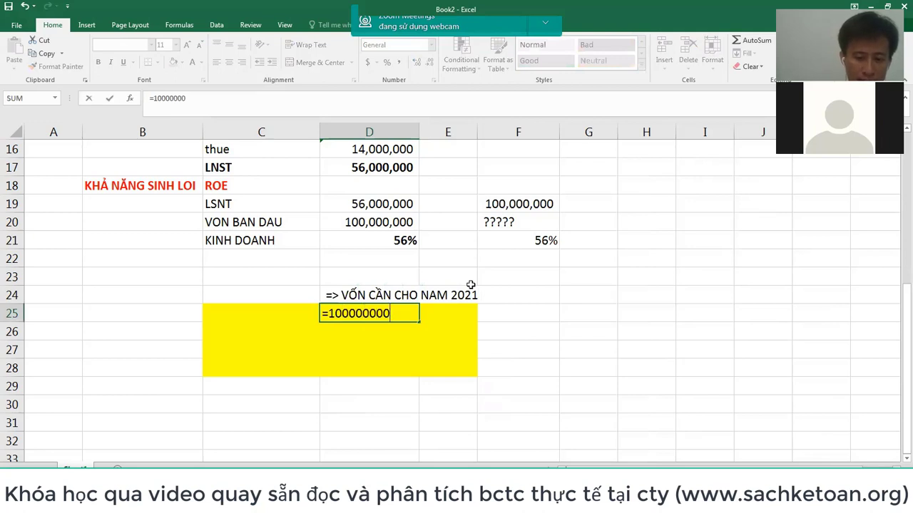
pyautogui.write('/0.56')
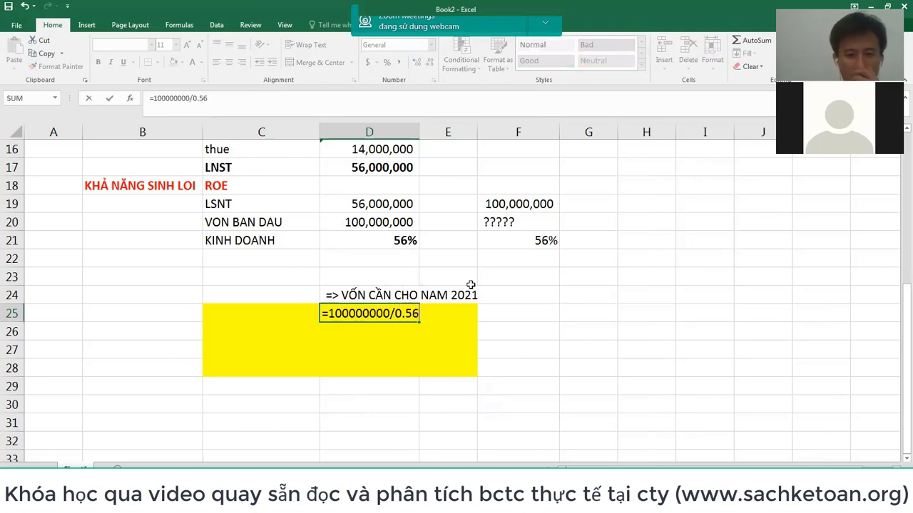
pyautogui.press('Return')
pyautogui.press('Up')
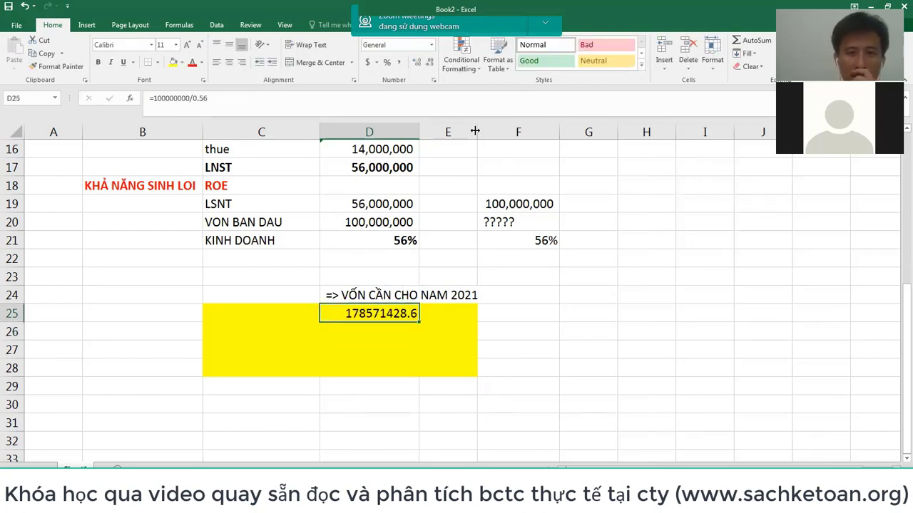
pyautogui.click(399, 62)
pyautogui.click(430, 63)
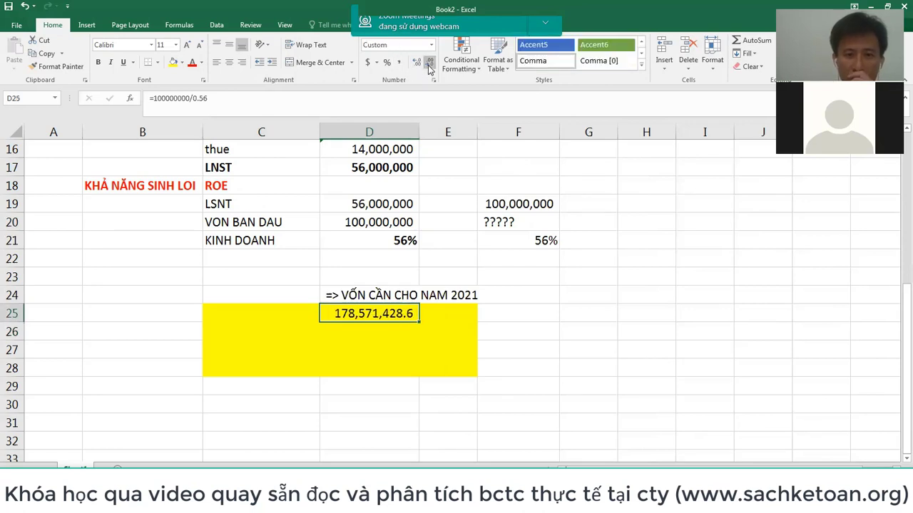
# - Show the required capital in D25 without decimals and replace the question marks in F20 with 178571429
pyautogui.click(430, 63)
pyautogui.click(541, 224)
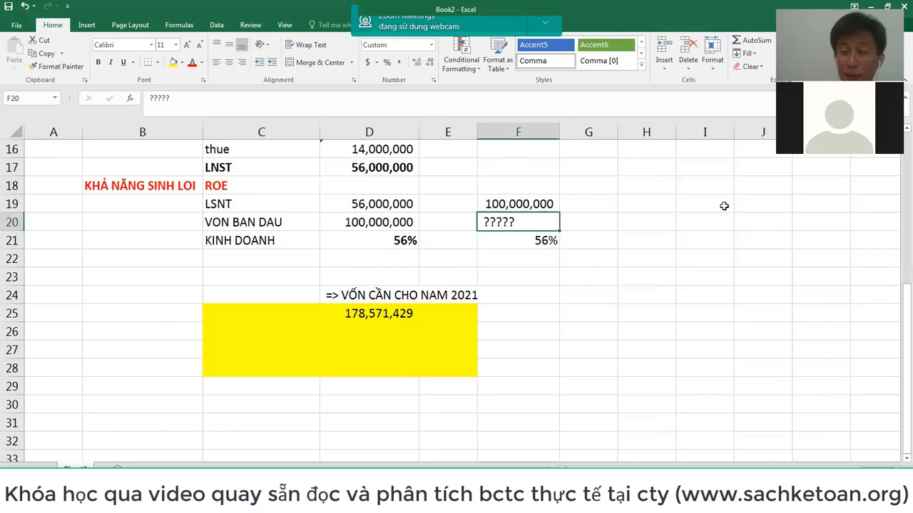
pyautogui.write('17')
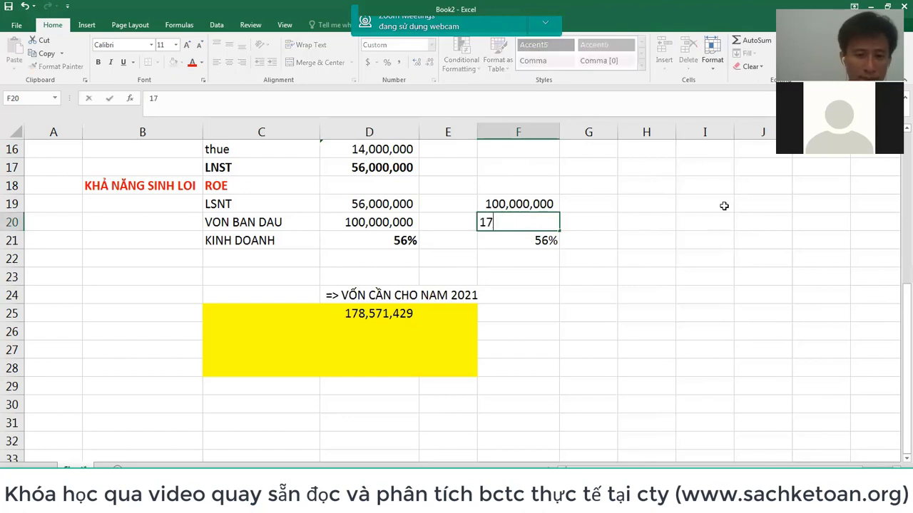
pyautogui.write('8571')
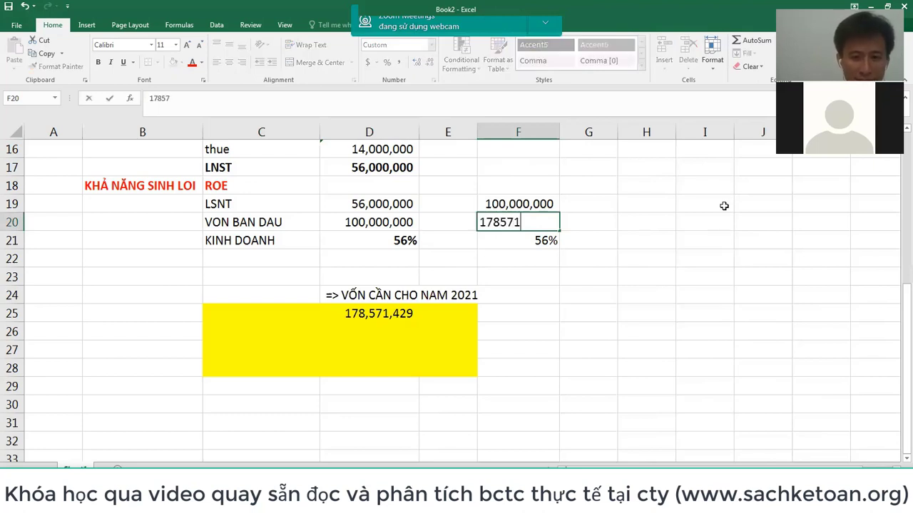
pyautogui.write('429')
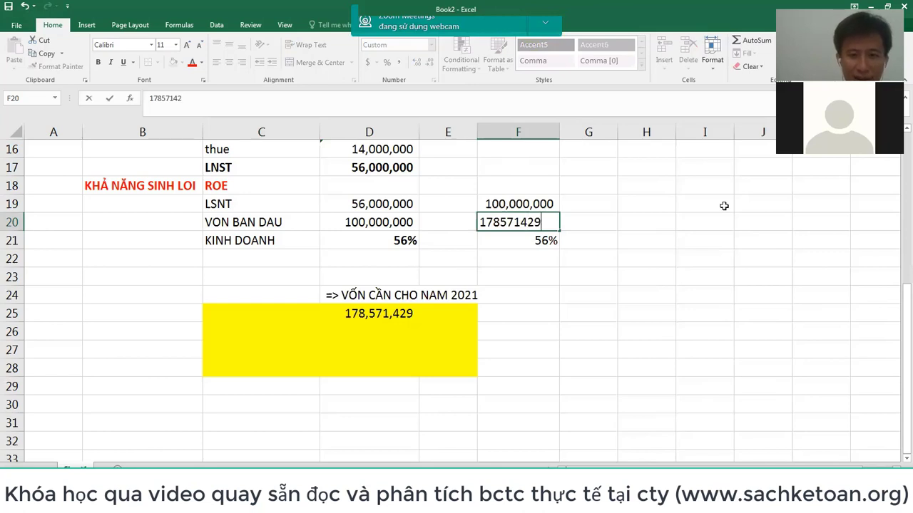
pyautogui.press('Return')
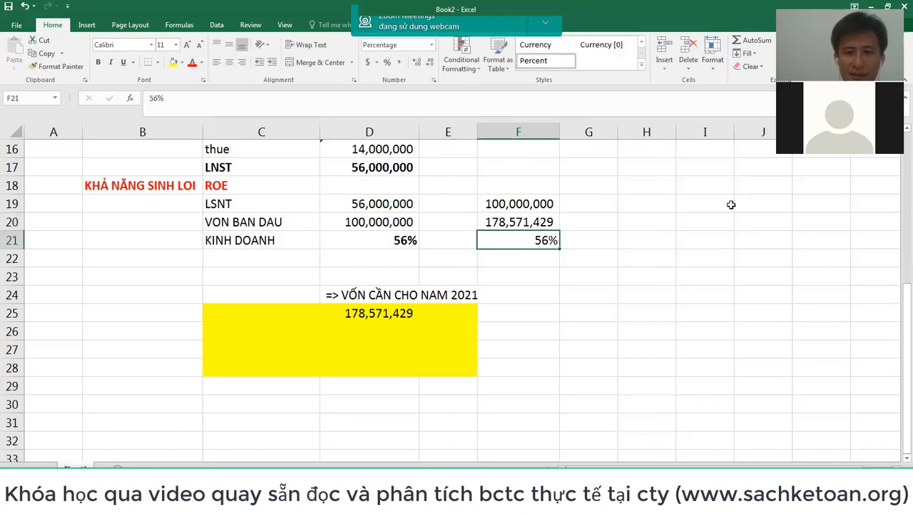
# - Add the required capital, the LSNT profit and the initial capital in D27 with the formula =D25+D19+D20
pyautogui.click(386, 204)
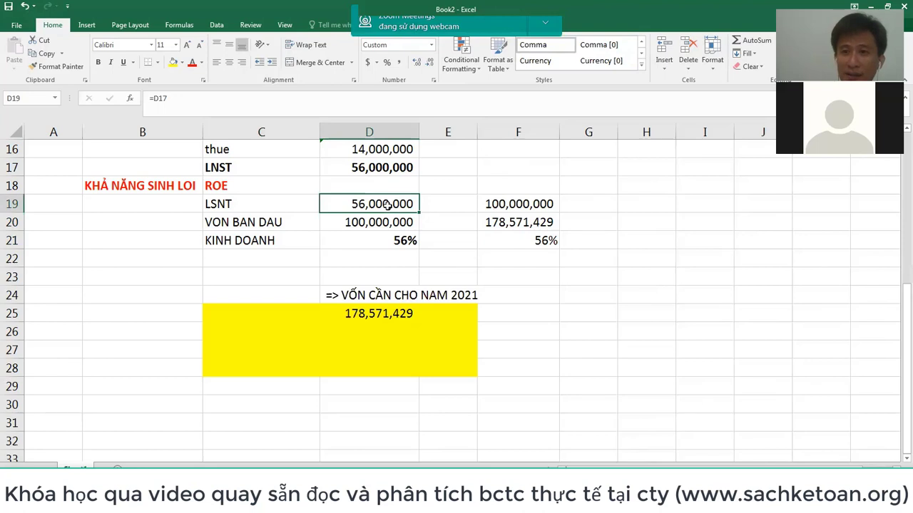
pyautogui.moveTo(378, 221); pyautogui.dragTo(383, 200)
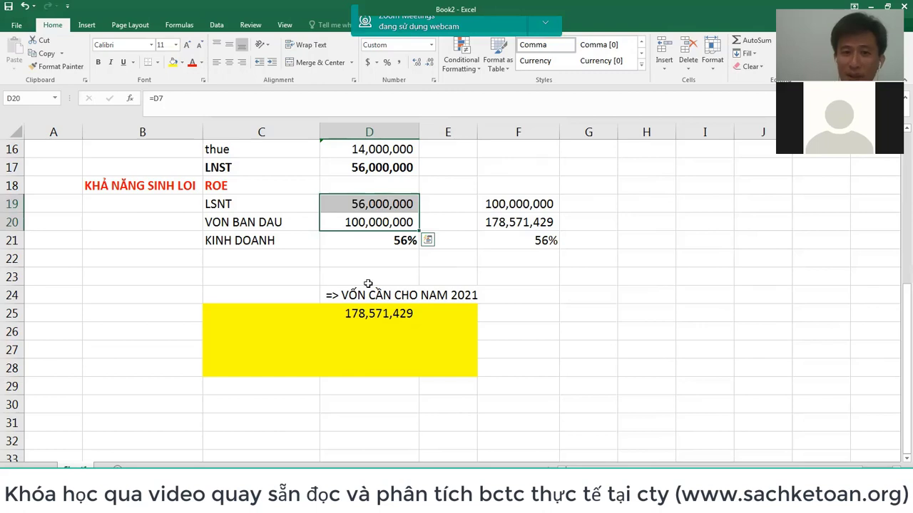
pyautogui.click(352, 314)
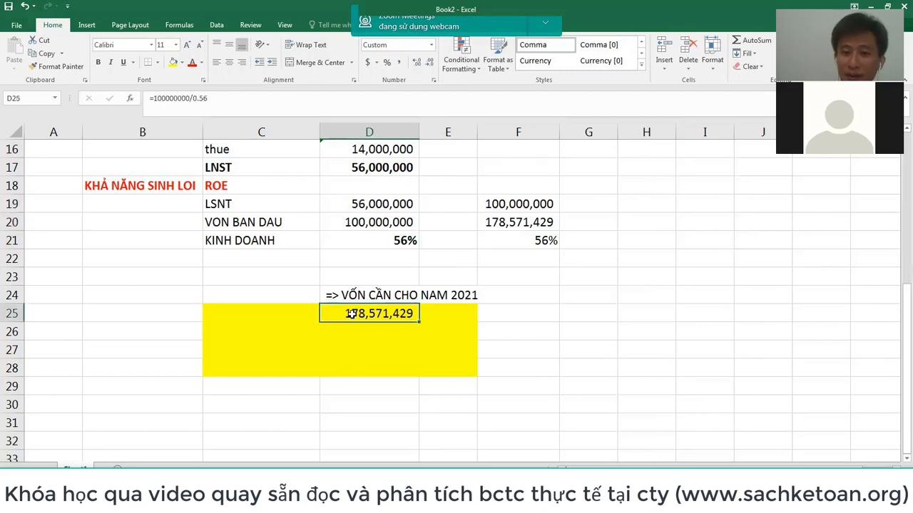
pyautogui.click(375, 355)
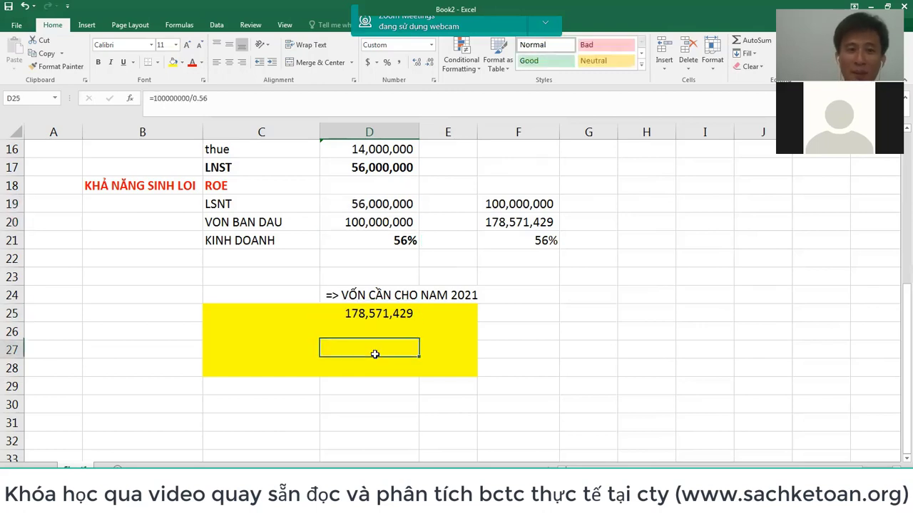
pyautogui.write('=')
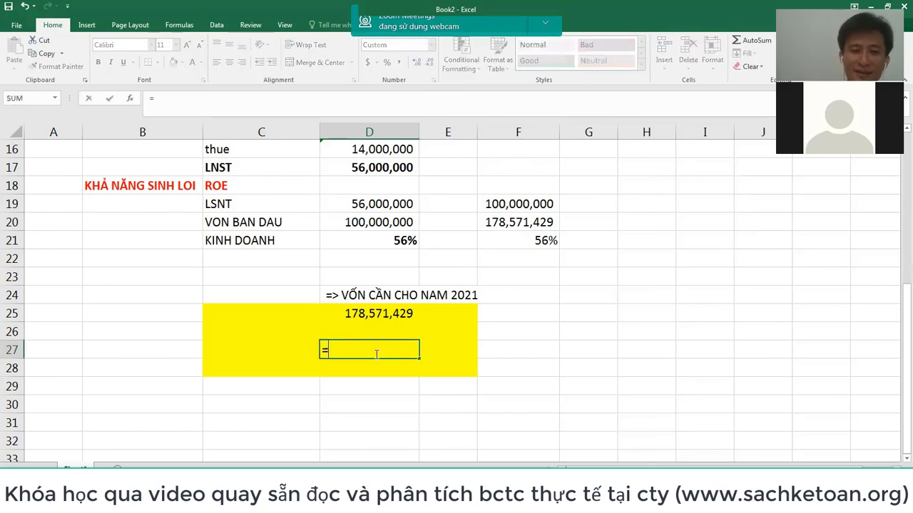
pyautogui.press('Up')
pyautogui.press('Up')
pyautogui.write('+')
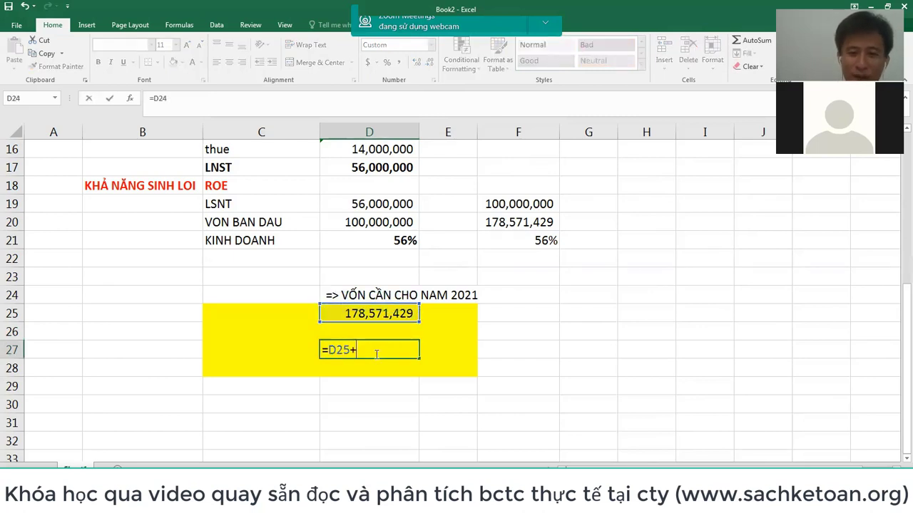
pyautogui.click(364, 202)
pyautogui.write('+')
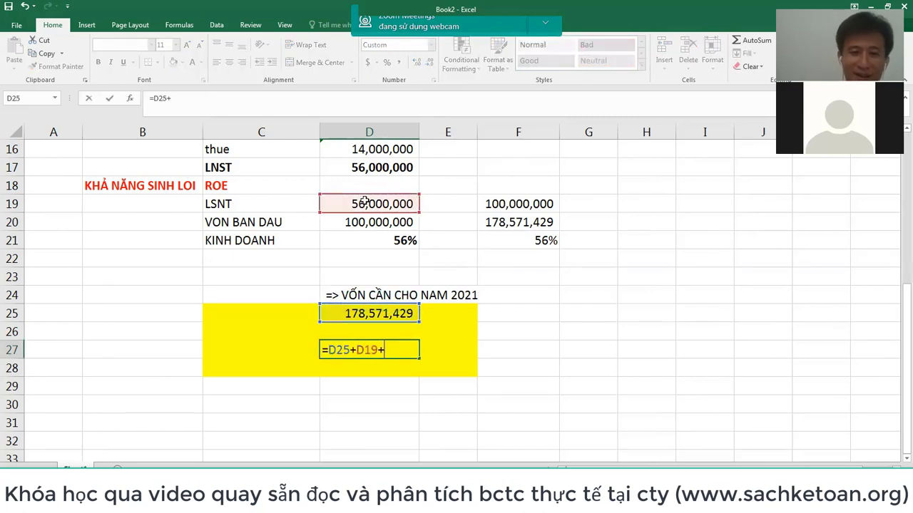
pyautogui.click(378, 222)
pyautogui.press('Return')
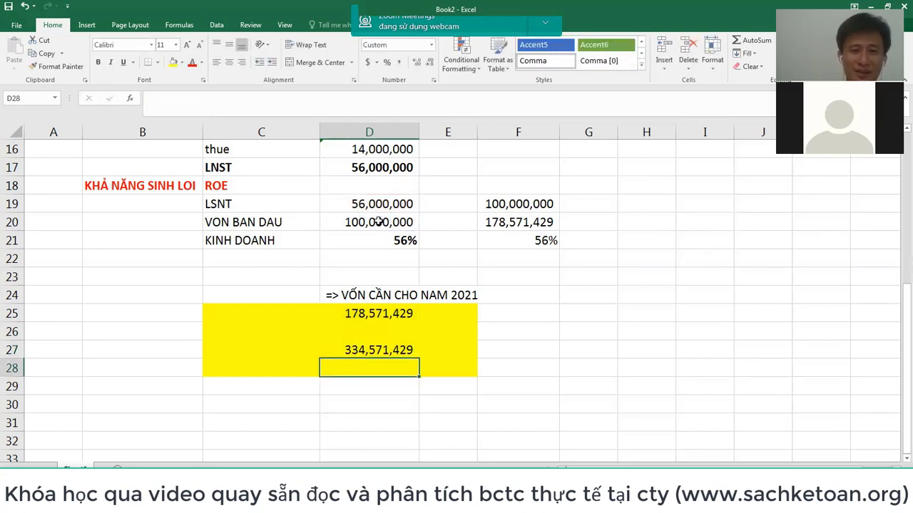
# - Set the target profit in F19 to a 20% increase over the current profit with =D19+D19*20%
pyautogui.press('Up')
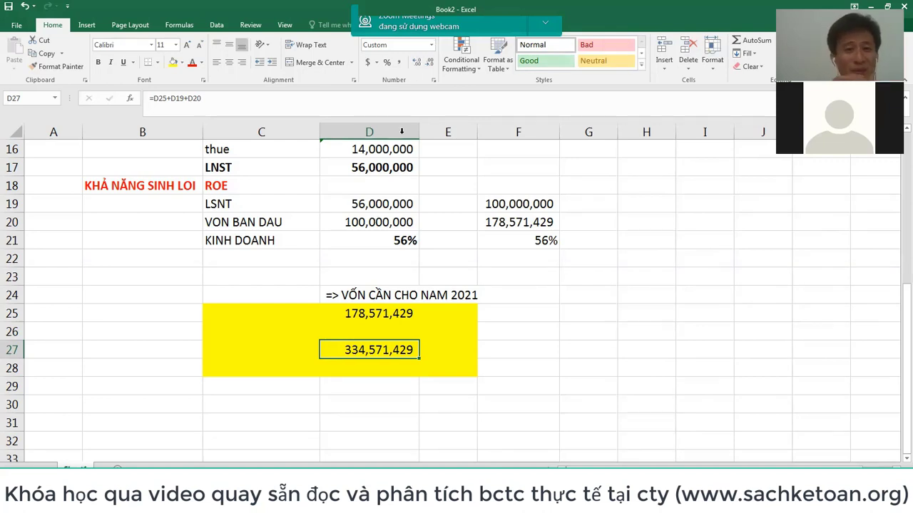
pyautogui.click(395, 204)
pyautogui.click(395, 240)
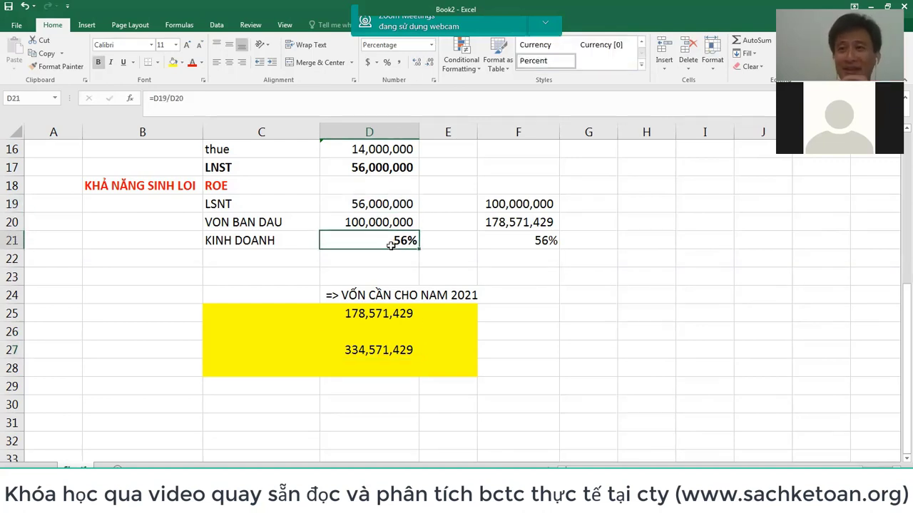
pyautogui.click(531, 205)
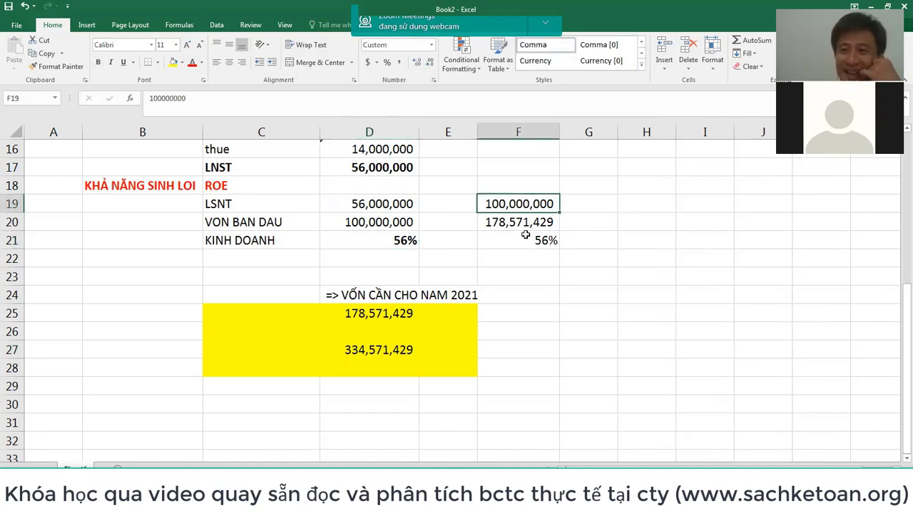
pyautogui.click(525, 236)
pyautogui.click(528, 207)
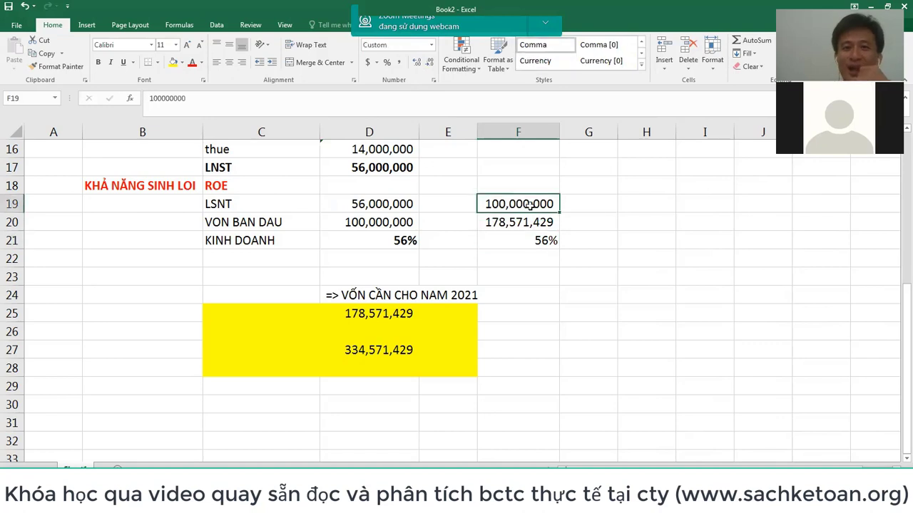
pyautogui.write('=')
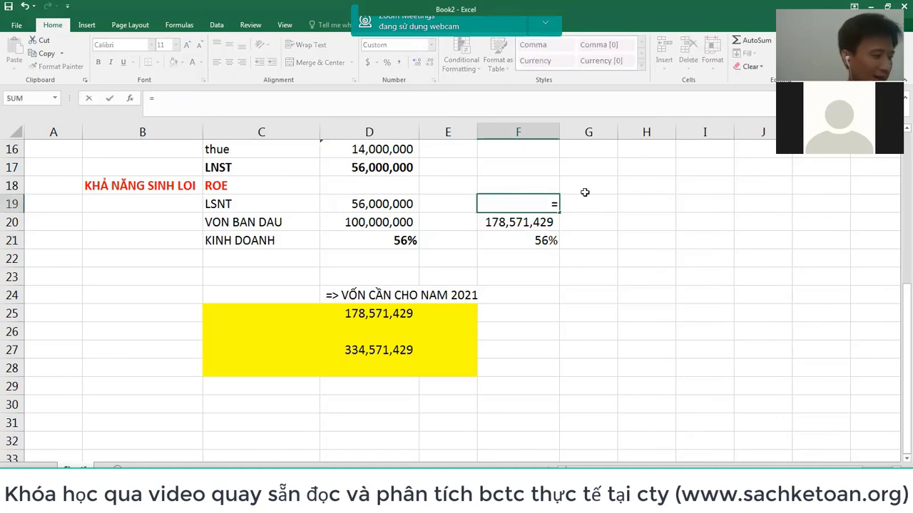
pyautogui.press('Left')
pyautogui.press('Left')
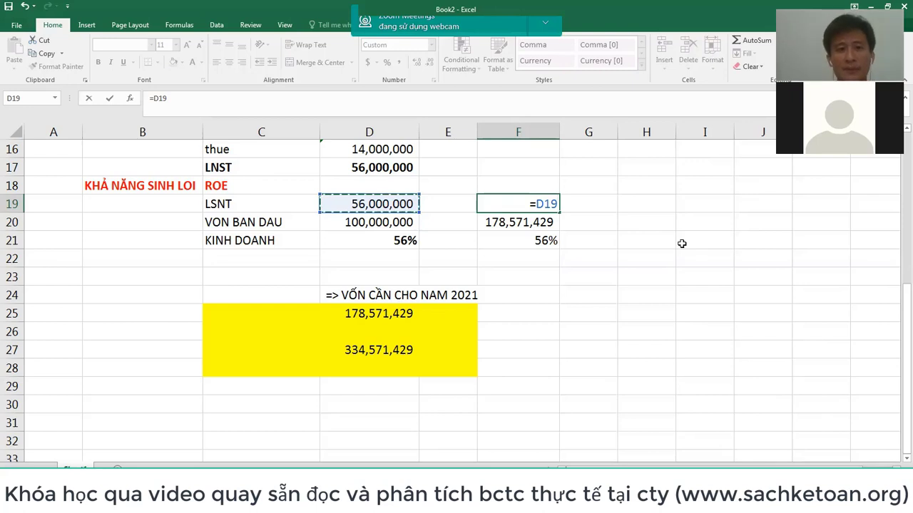
pyautogui.write('+')
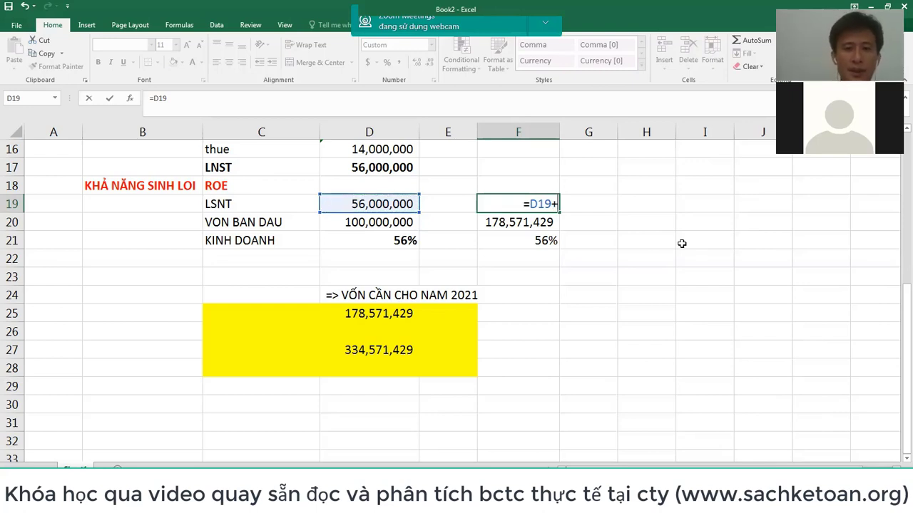
pyautogui.click(340, 206)
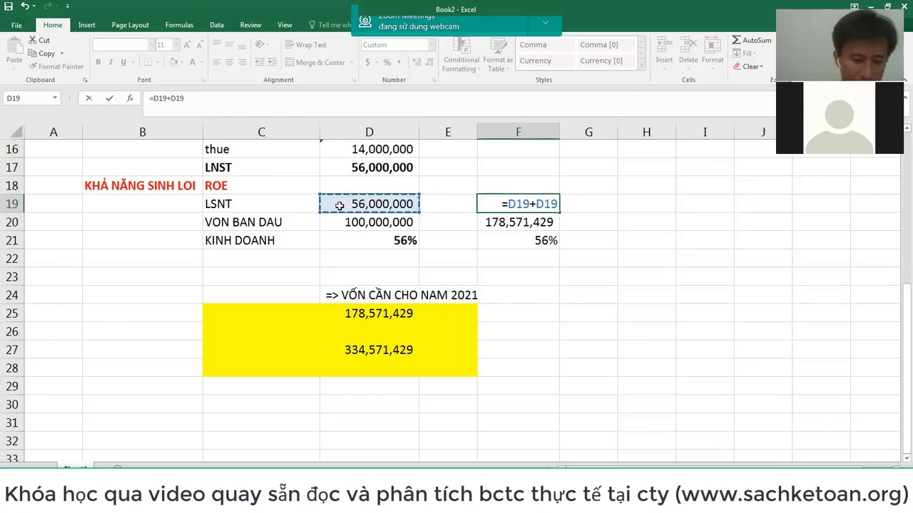
pyautogui.write('*20%')
pyautogui.press('Return')
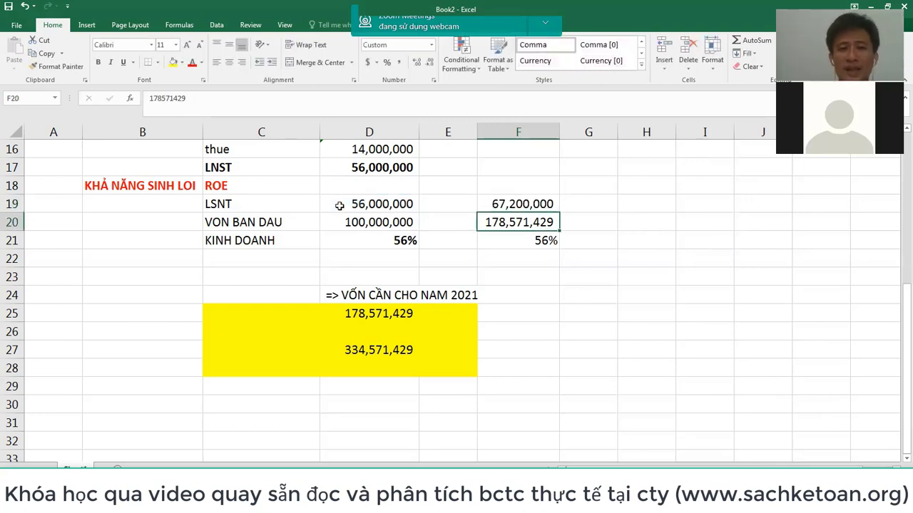
# - Change the required capital formula in D25 to =67200000/0.56 to match the target profit in F19
pyautogui.click(382, 208)
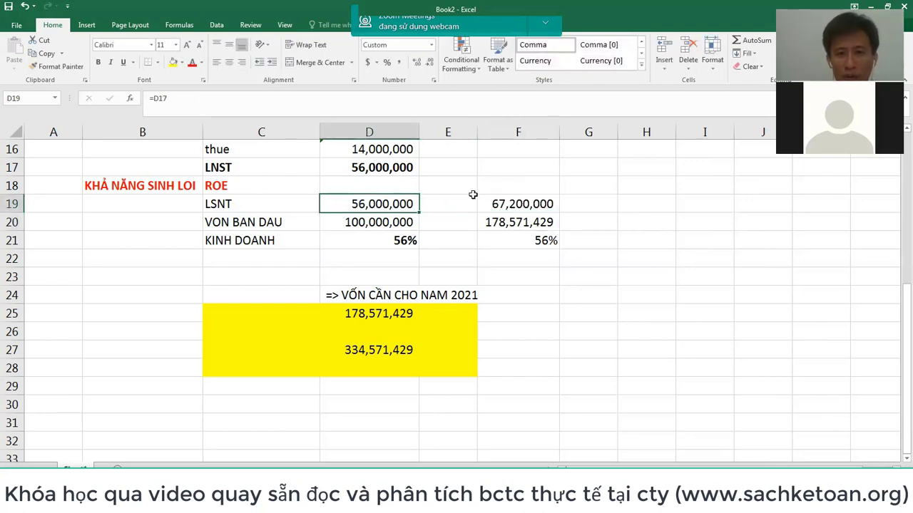
pyautogui.click(524, 205)
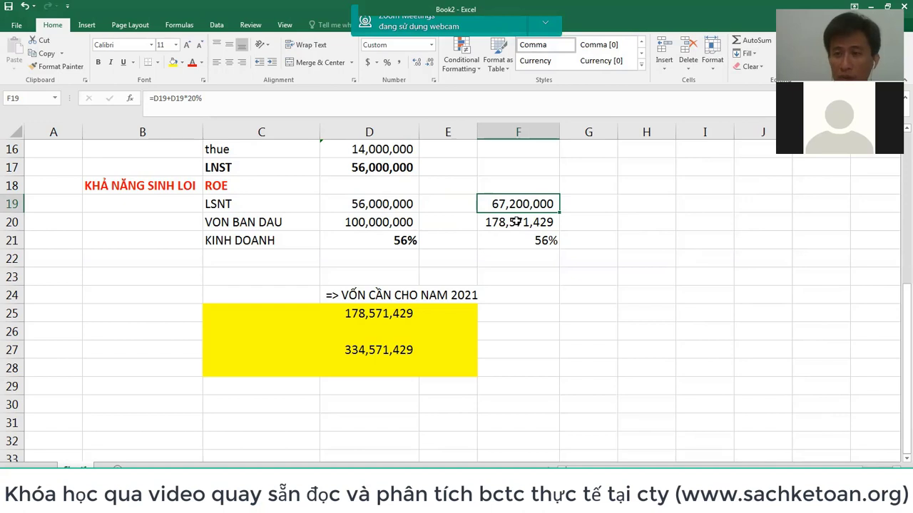
pyautogui.click(504, 227)
pyautogui.click(393, 313)
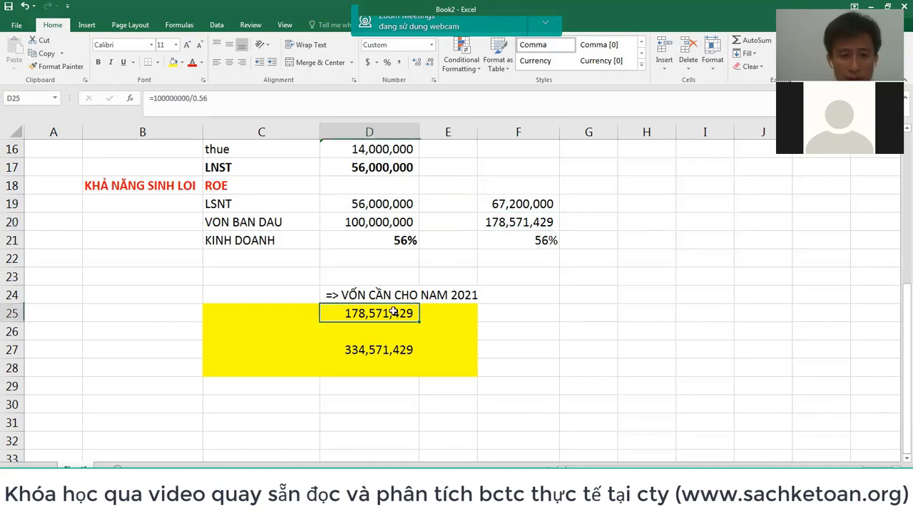
pyautogui.press('F2')
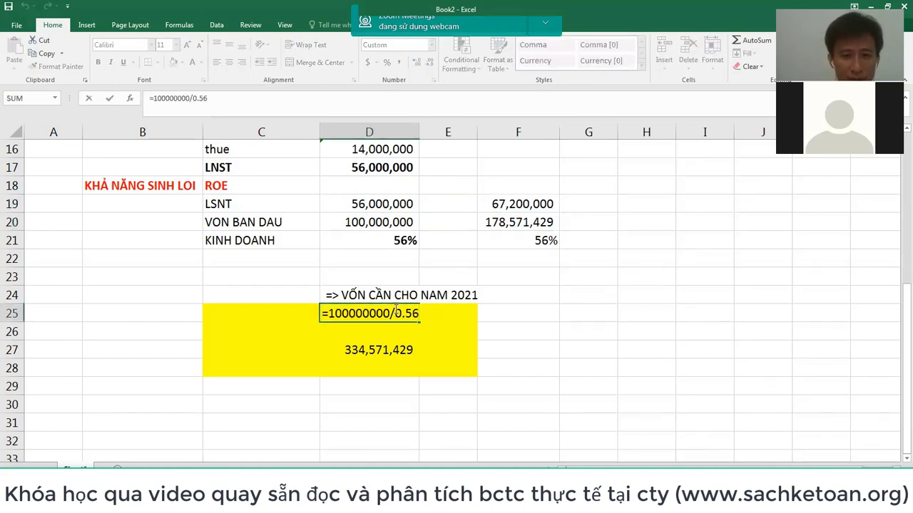
pyautogui.moveTo(383, 308); pyautogui.dragTo(329, 312)
pyautogui.press('BackSpace')
pyautogui.write('672')
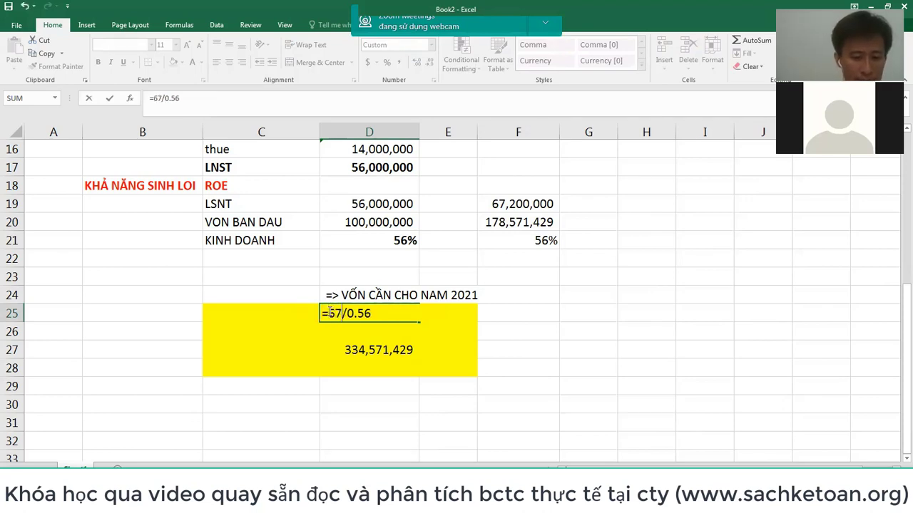
pyautogui.write('00000')
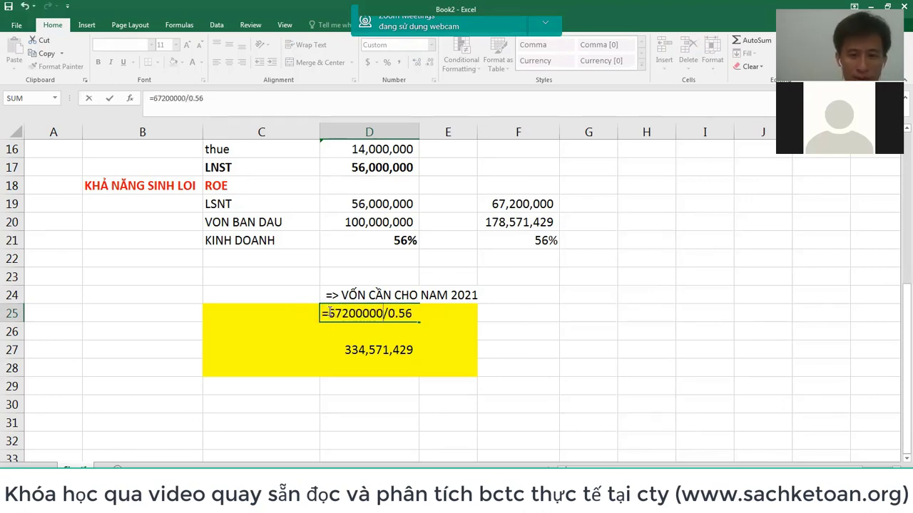
pyautogui.press('Return')
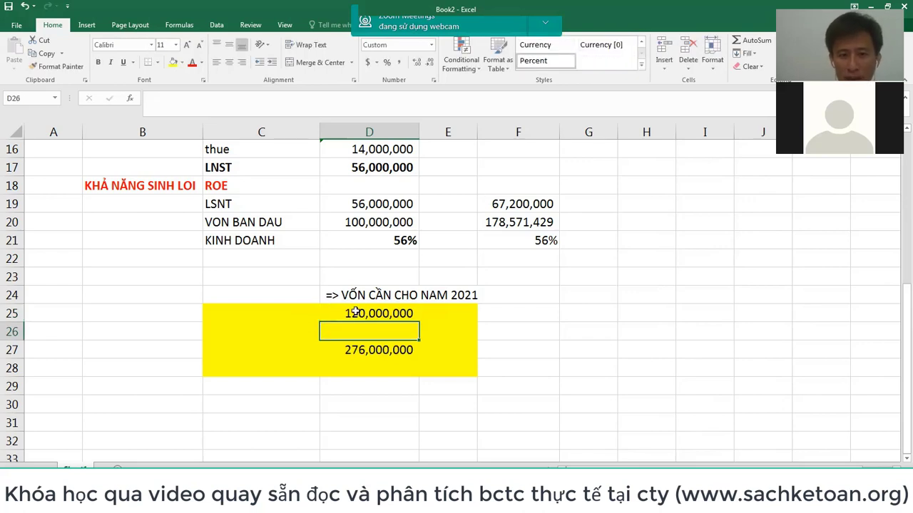
# - Compare the required capital in D25 with the profit and capital cells in D19:D20 and F19:F20
pyautogui.click(357, 317)
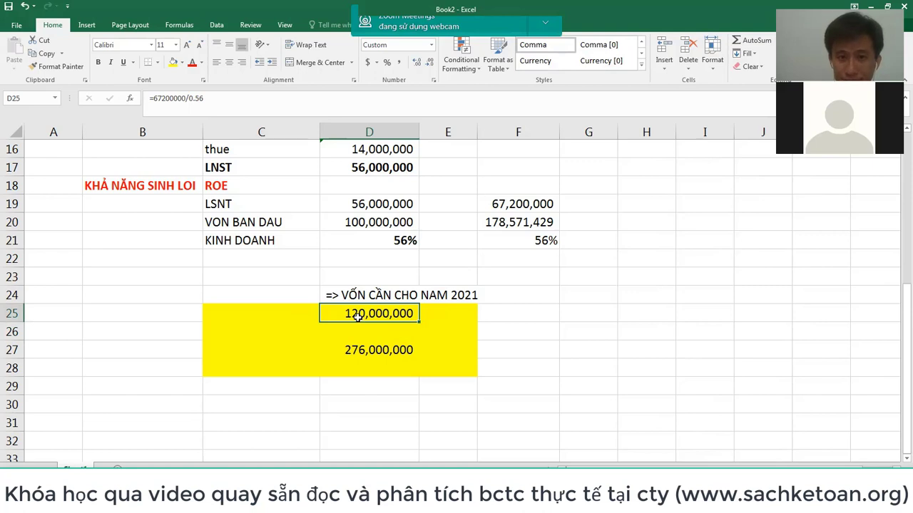
pyautogui.moveTo(385, 206); pyautogui.dragTo(387, 219)
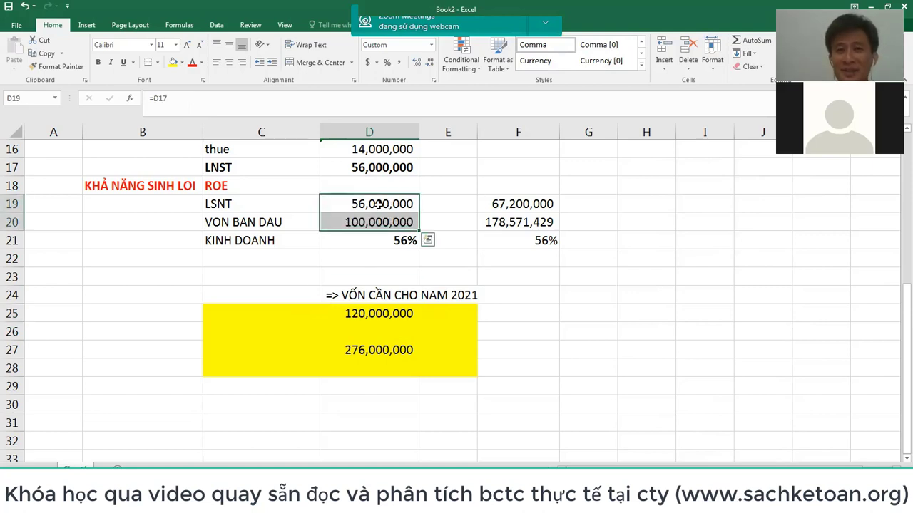
pyautogui.click(381, 203)
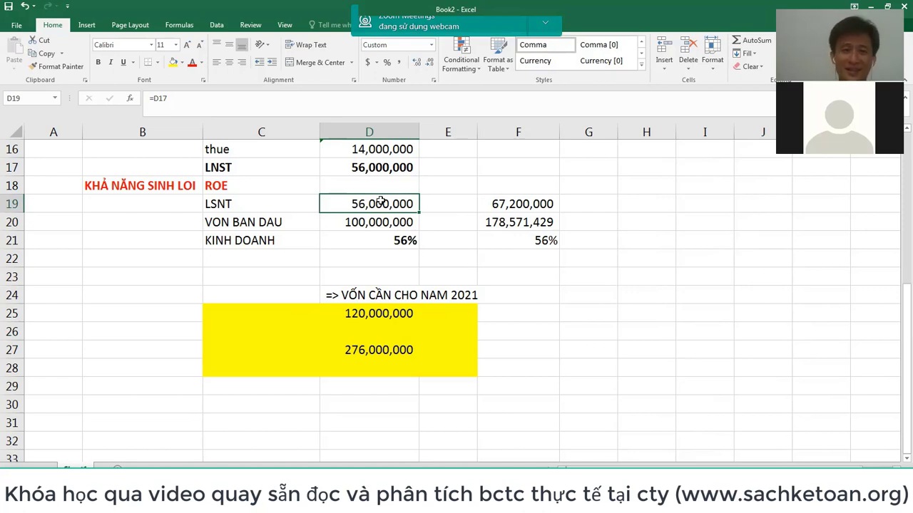
pyautogui.click(372, 312)
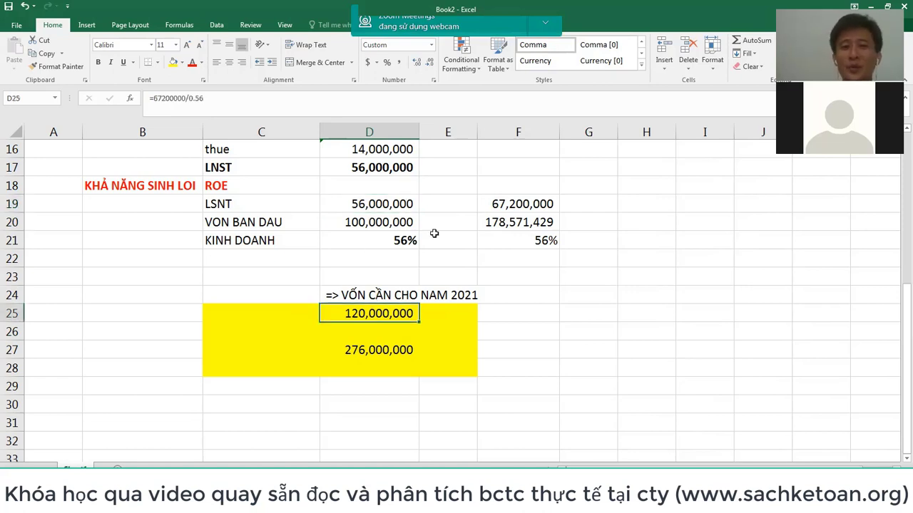
pyautogui.moveTo(489, 205); pyautogui.dragTo(511, 221)
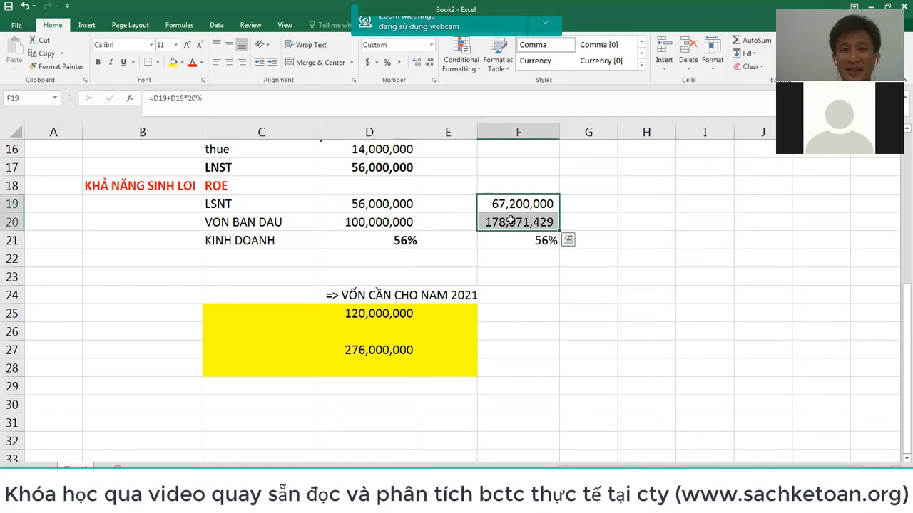
pyautogui.moveTo(377, 208); pyautogui.dragTo(372, 214)
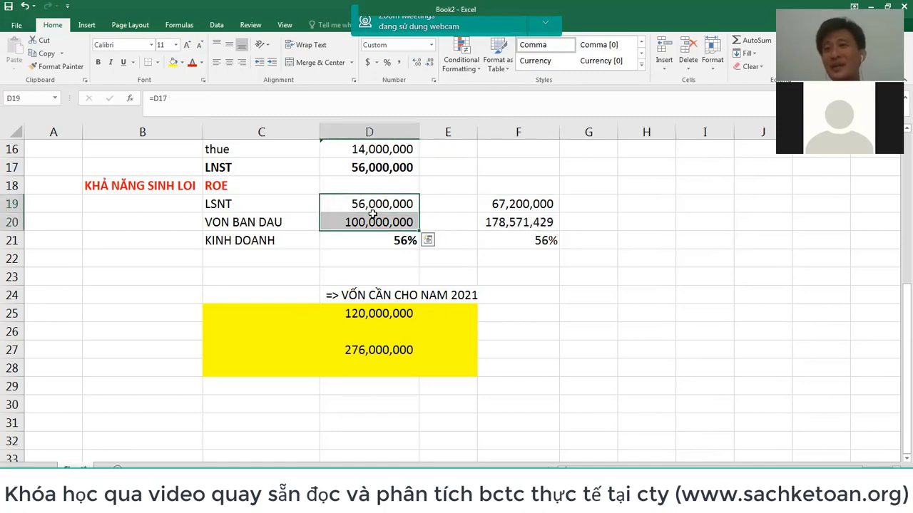
# - Calculate the capital surplus in F25 by subtracting the required capital from profit plus initial capital with =D19+D20-D25
pyautogui.scroll(2, 372, 214)
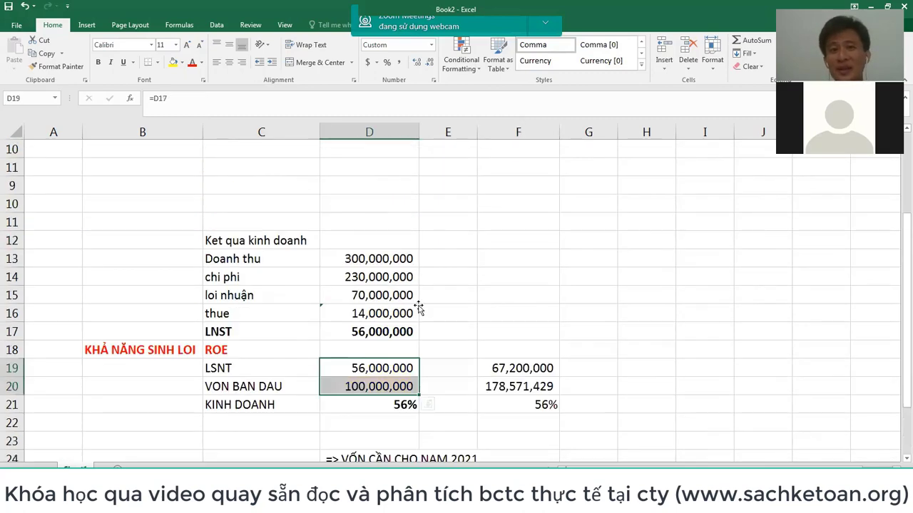
pyautogui.scroll(-1, 384, 268)
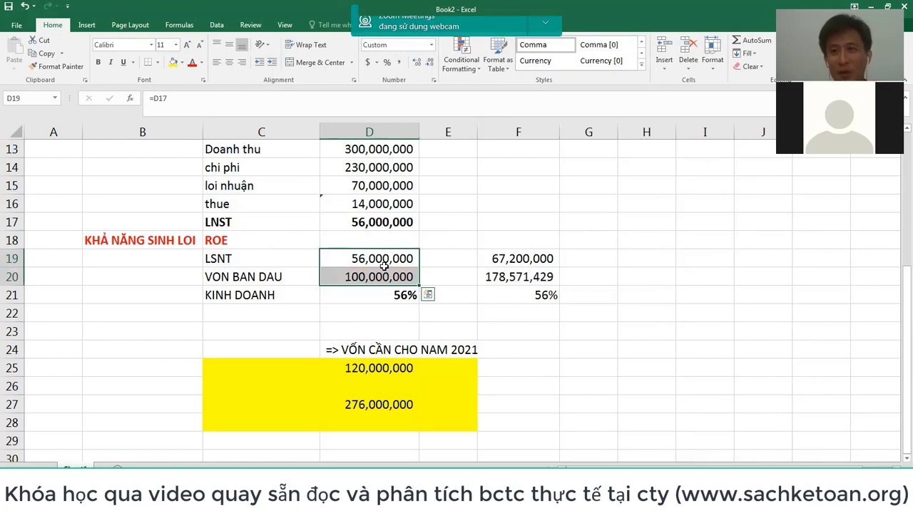
pyautogui.moveTo(389, 258); pyautogui.dragTo(385, 278)
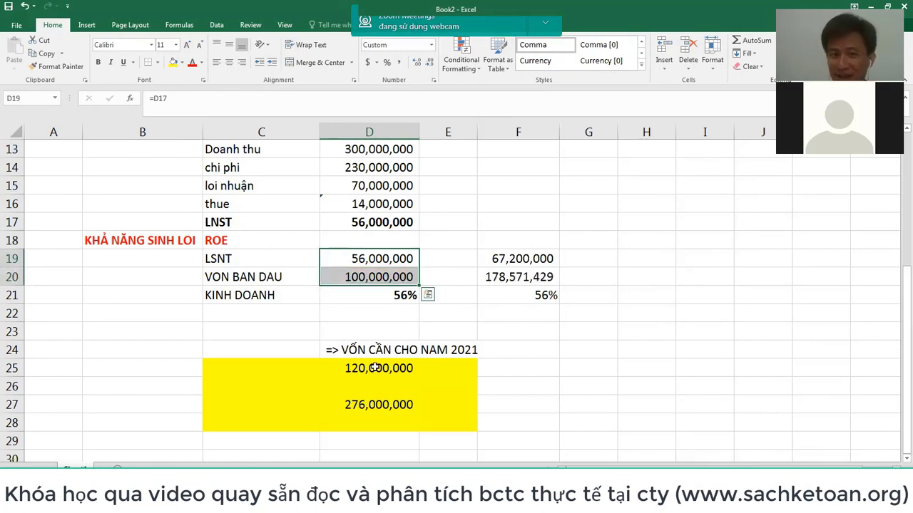
pyautogui.moveTo(299, 256); pyautogui.dragTo(538, 291)
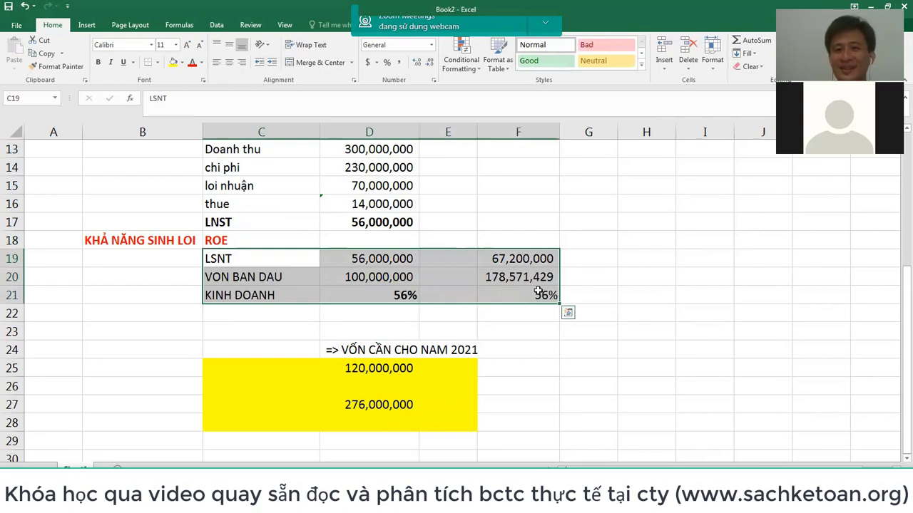
pyautogui.click(478, 371)
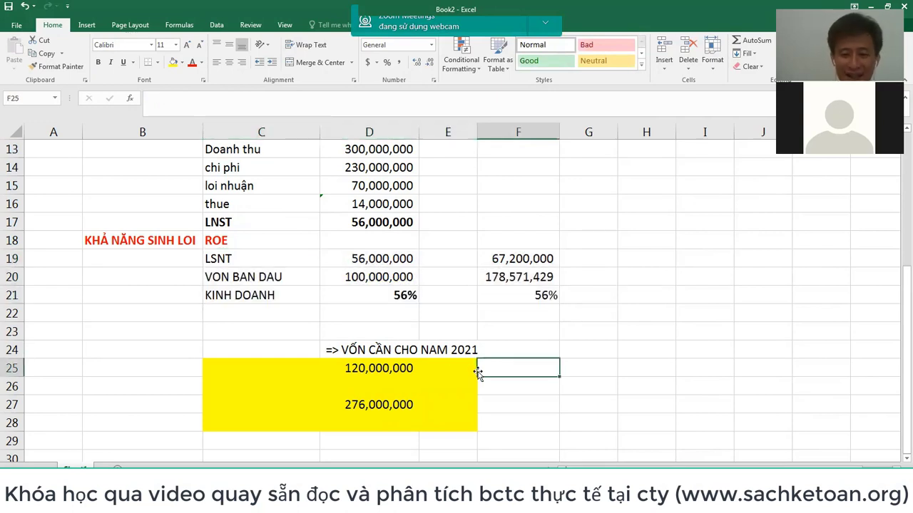
pyautogui.write('=')
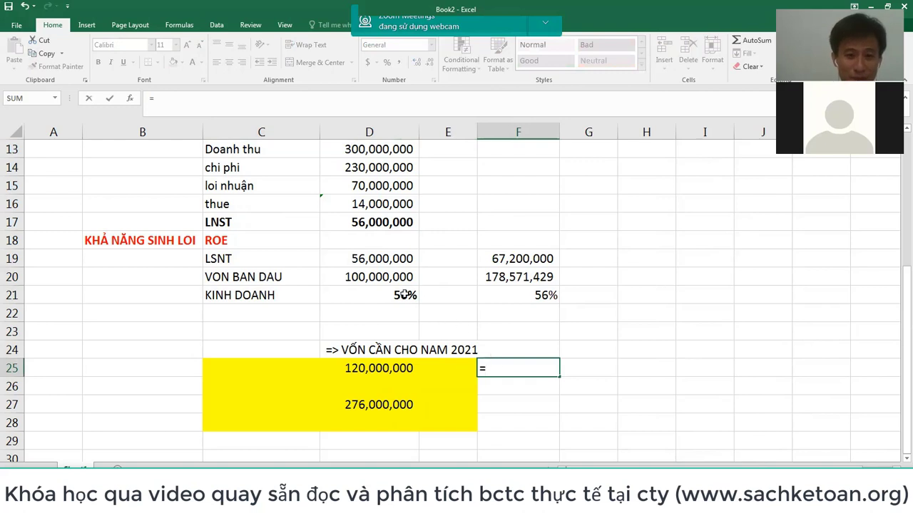
pyautogui.click(383, 258)
pyautogui.write('+')
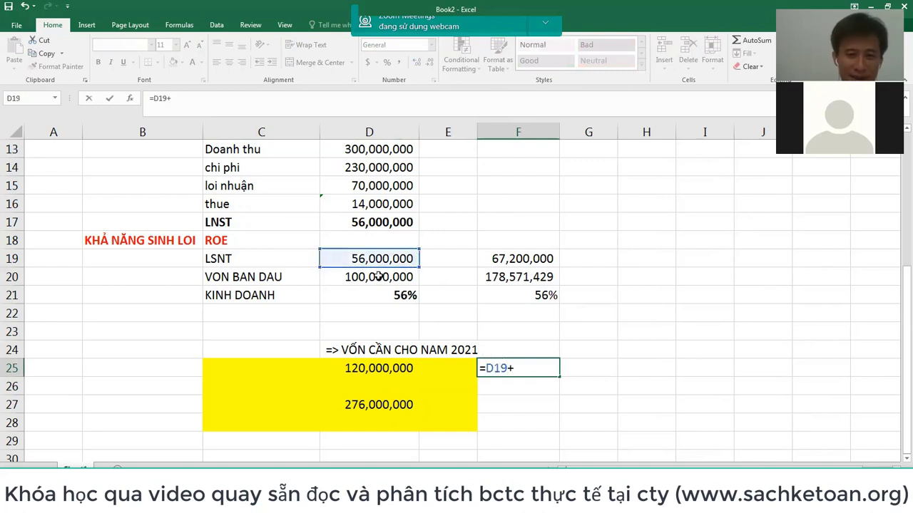
pyautogui.click(378, 277)
pyautogui.write('-')
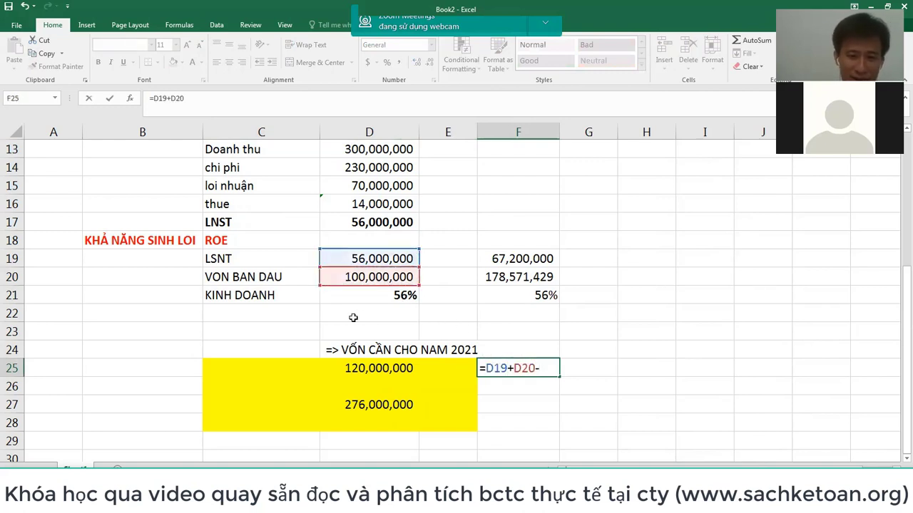
pyautogui.click(379, 368)
pyautogui.press('Return')
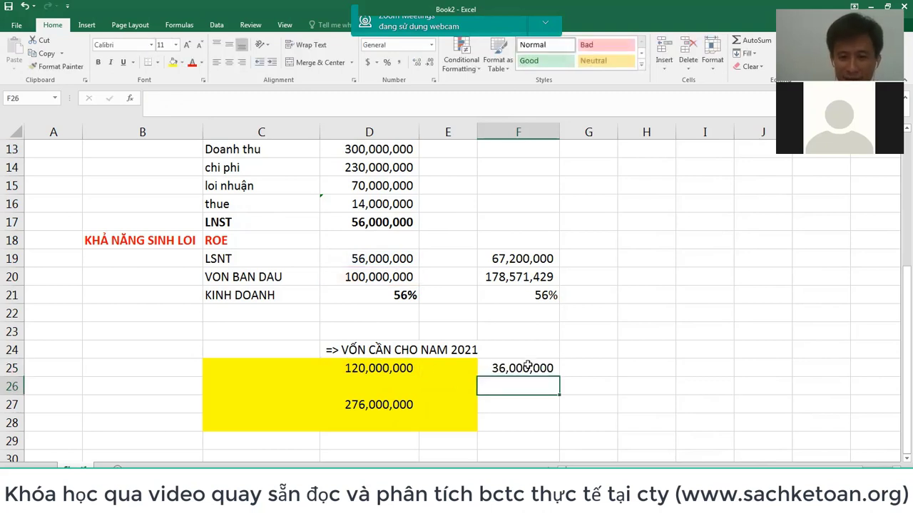
# - Label the surplus amount in G25 as CHIA CO TUC
pyautogui.click(527, 366)
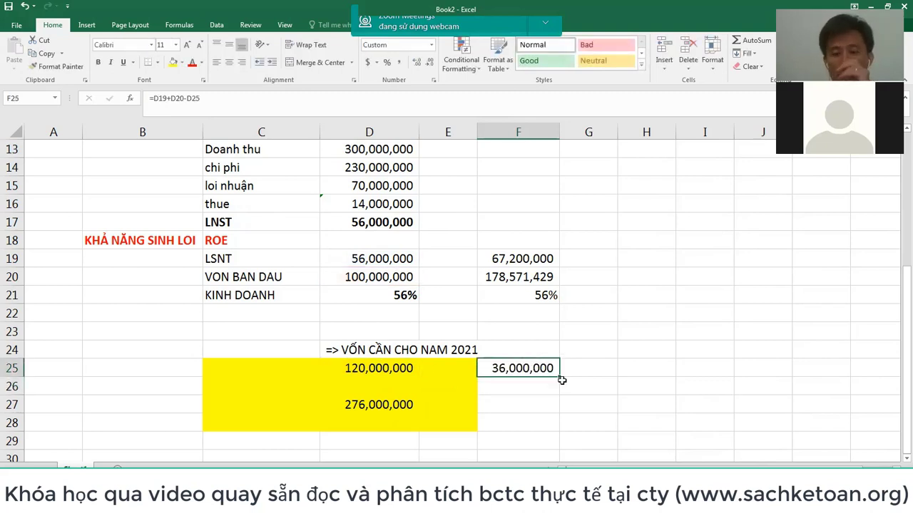
pyautogui.click(601, 368)
pyautogui.write('CHIA CỔ TỨC')
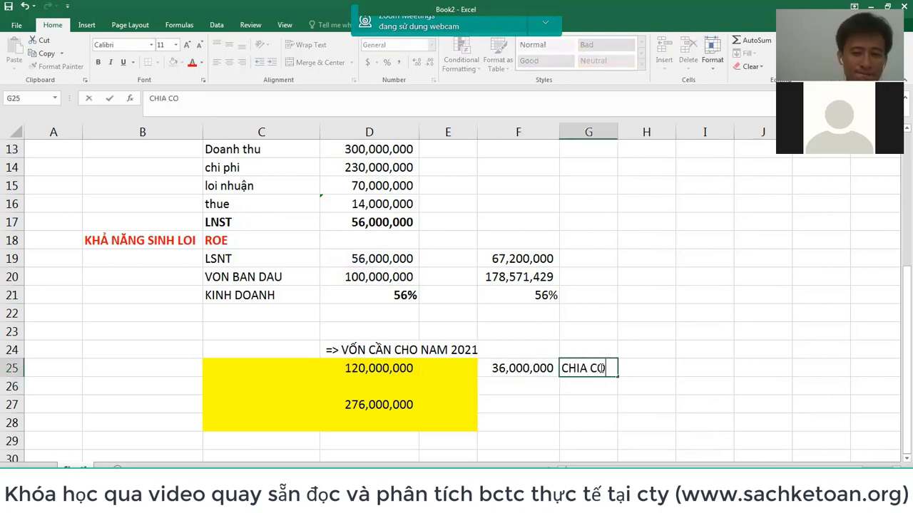
pyautogui.press('Return')
# - Switch to the audited 2021 financial report in Acrobat Reader and examine the owner's equity section of its balance sheet
pyautogui.scroll(2, 597, 312)
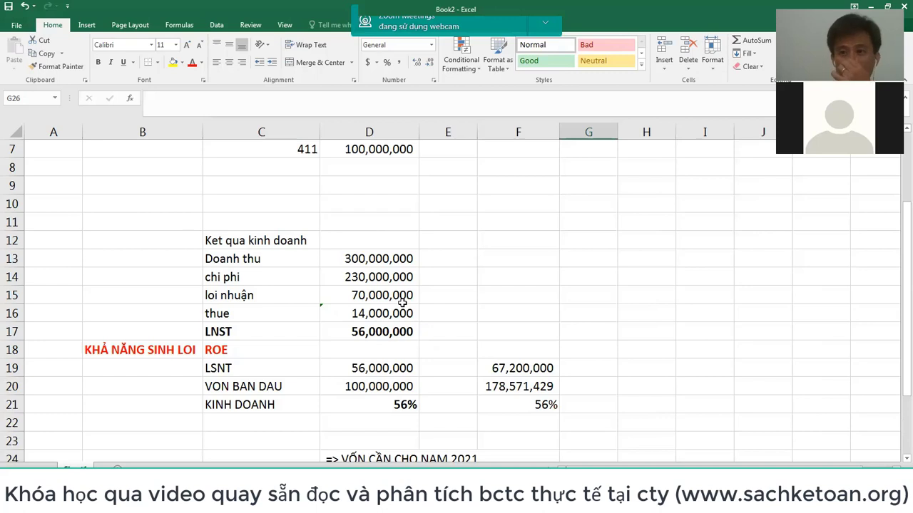
pyautogui.scroll(-2, 431, 264)
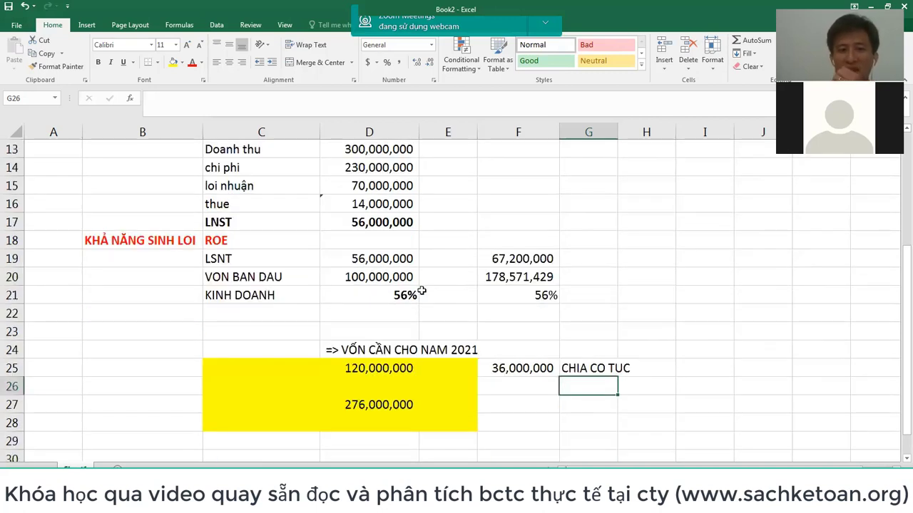
pyautogui.click(386, 278)
pyautogui.scroll(-2, 385, 279)
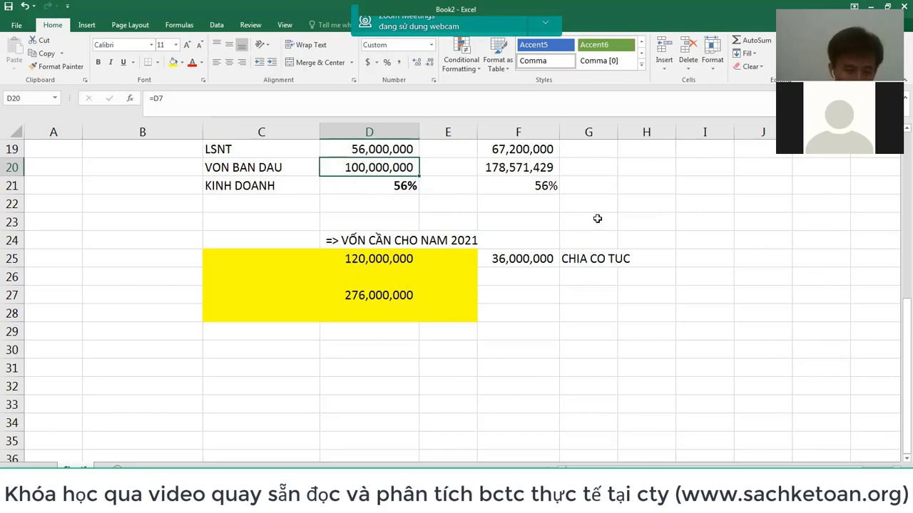
pyautogui.hotkey('alt', 'Tab')
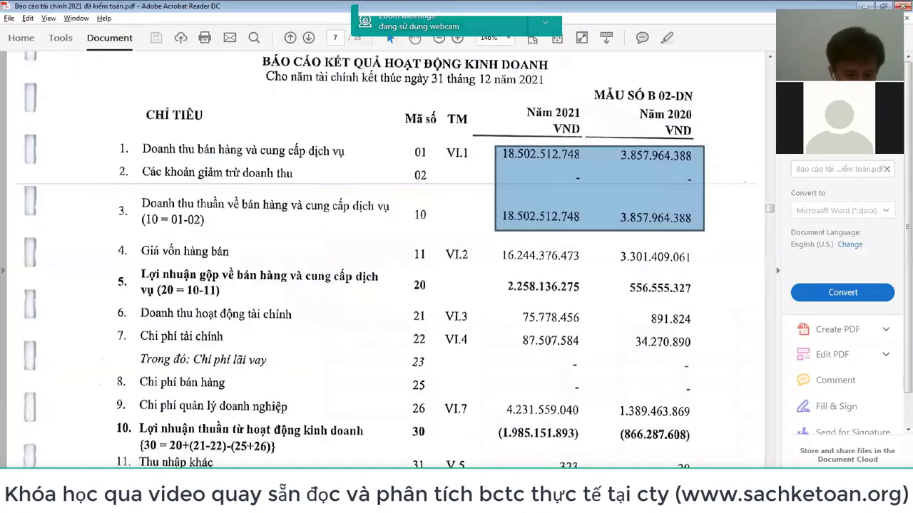
pyautogui.scroll(3, 516, 341)
pyautogui.scroll(10, 516, 341)
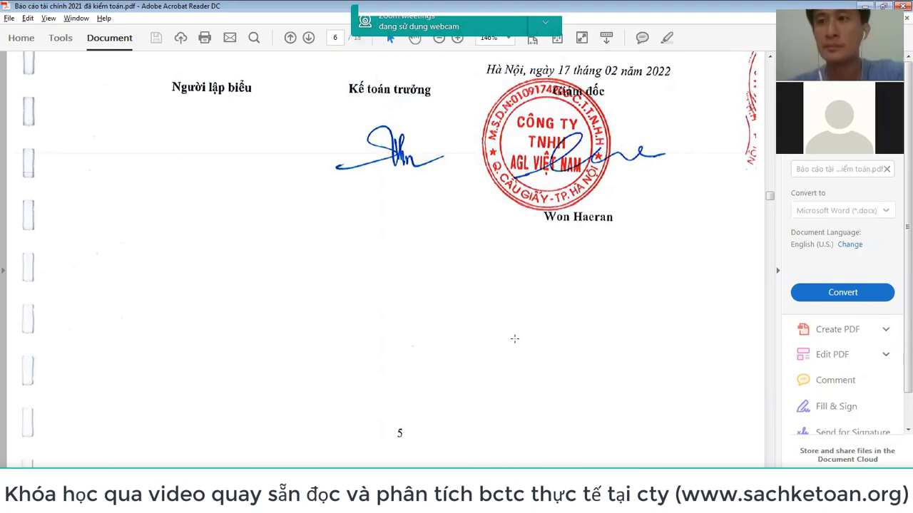
pyautogui.scroll(2, 514, 339)
pyautogui.scroll(10, 566, 273)
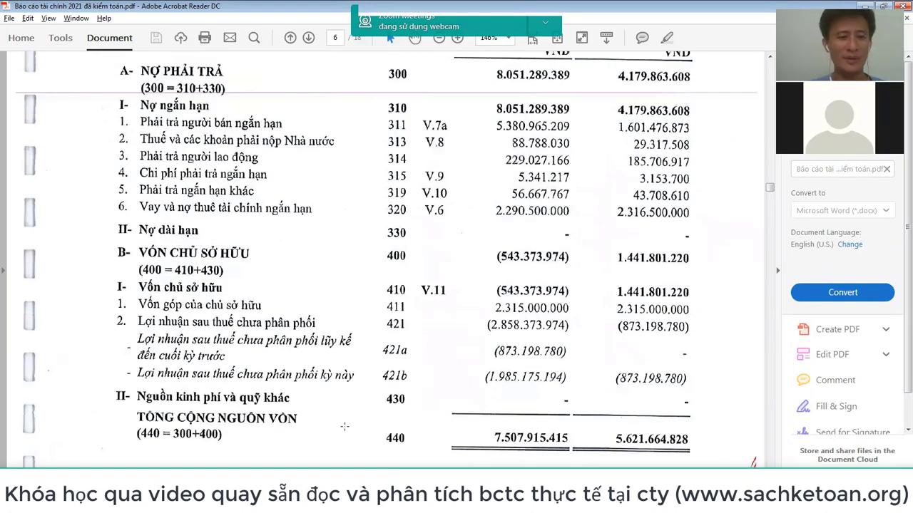
# - Switch to the VNM_20CN_BCTC_HNKT.pdf report in the browser and examine the 2020 and 2019 after-tax profit in its income statement
pyautogui.hotkey('alt', 'Tab')
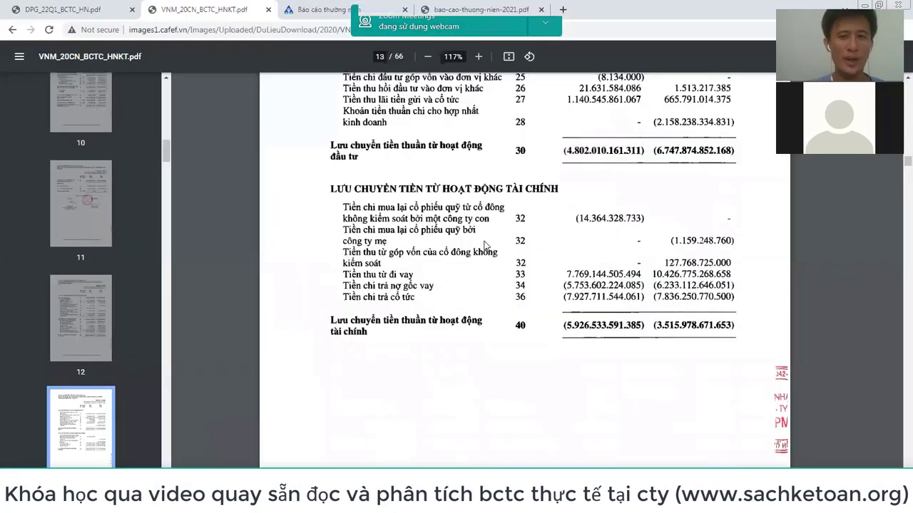
pyautogui.scroll(4, 484, 245)
pyautogui.scroll(12, 485, 244)
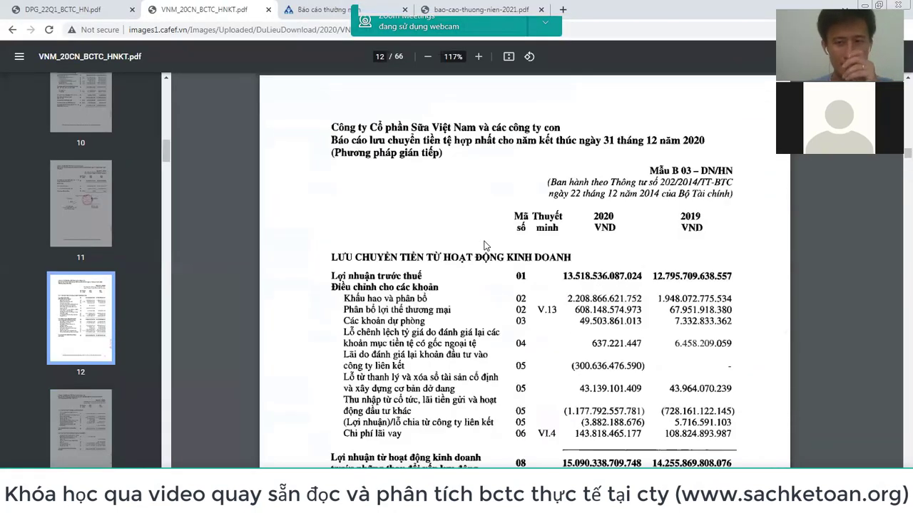
pyautogui.scroll(-3, 580, 264)
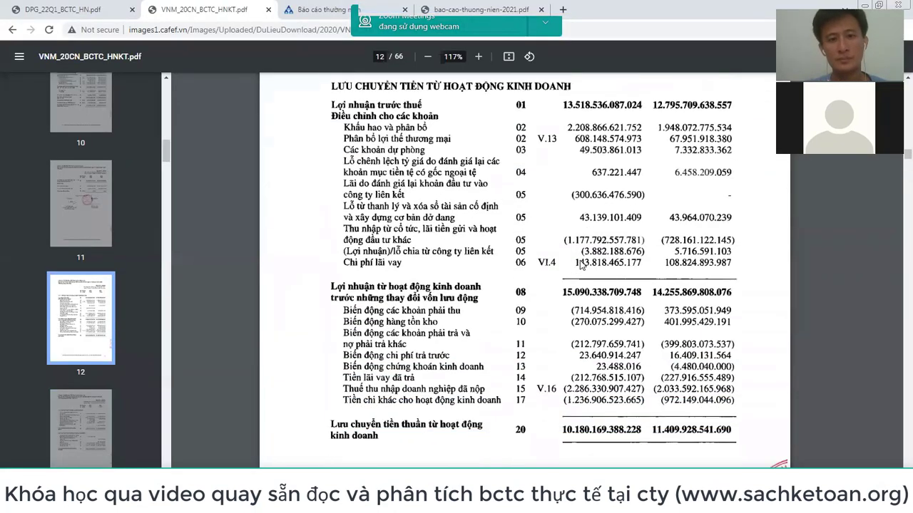
pyautogui.scroll(15, 580, 263)
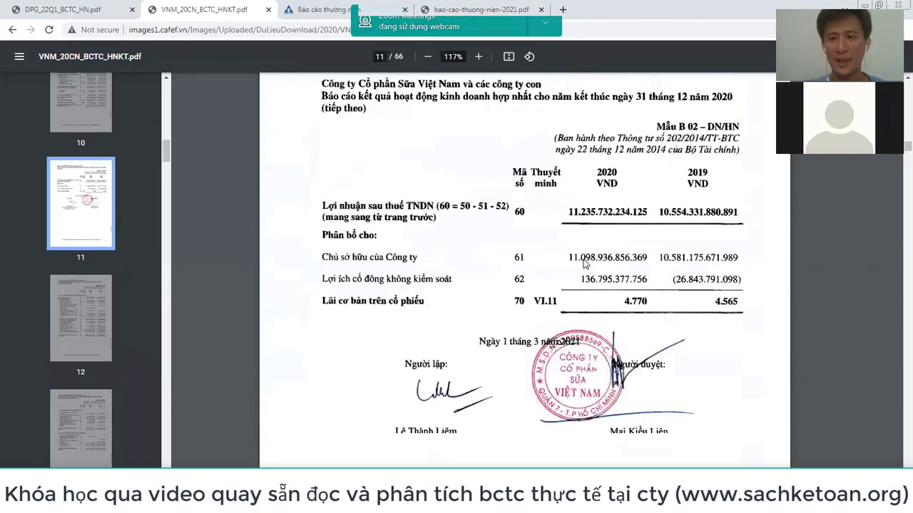
pyautogui.scroll(10, 583, 264)
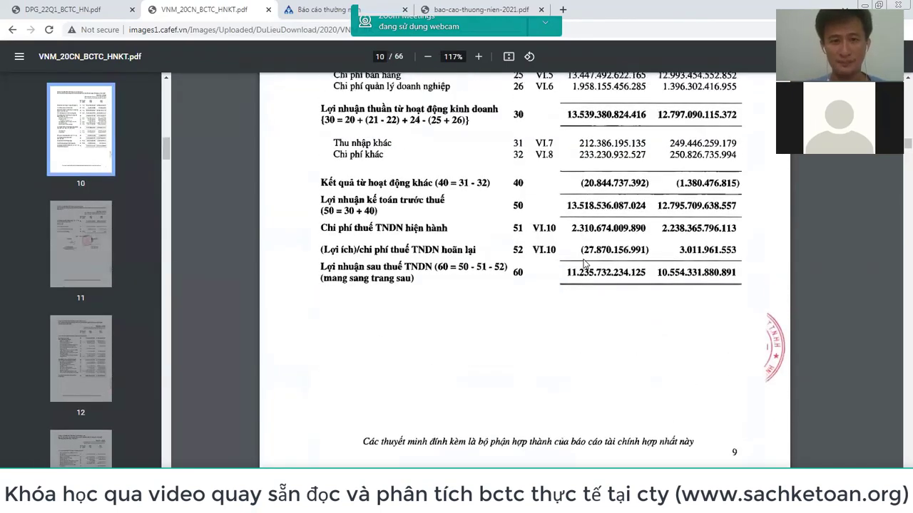
# - Compare the owner's equity items at 31/12/2020 and 1/1/2020 on page 9 of the consolidated balance sheet
pyautogui.scroll(10, 583, 263)
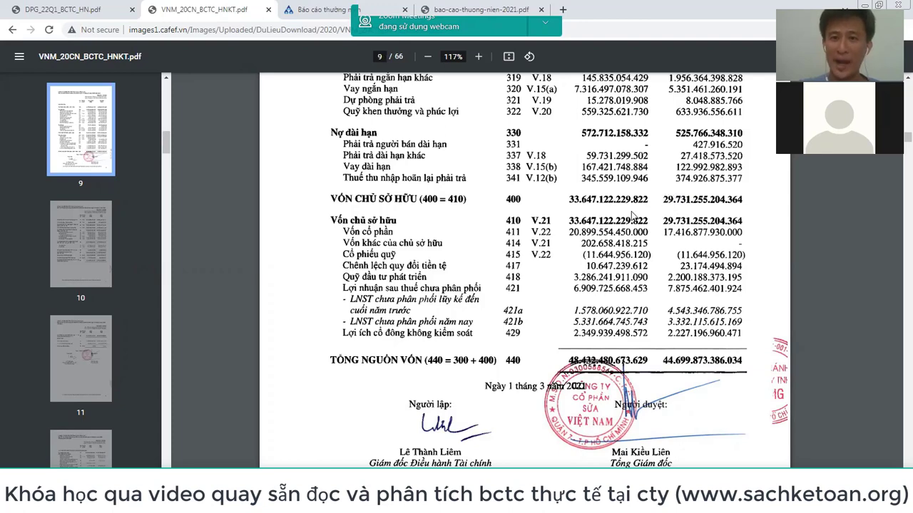
pyautogui.scroll(3, 635, 216)
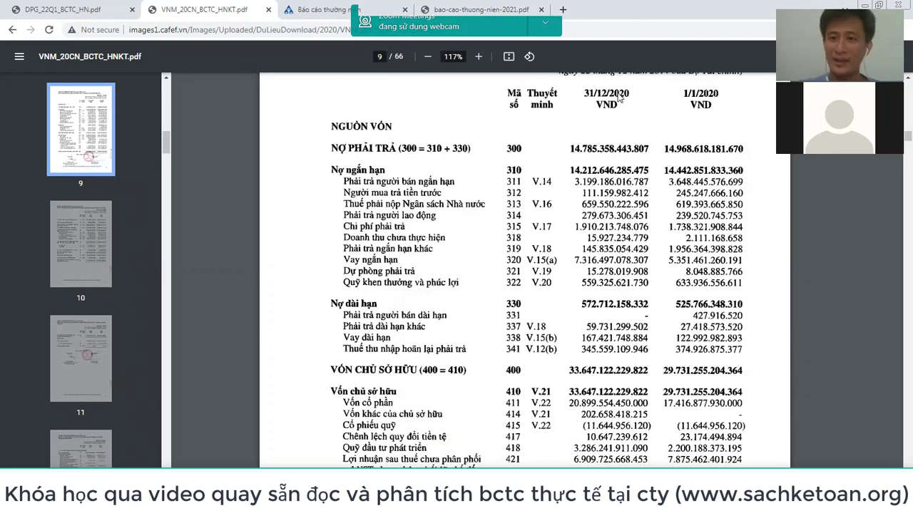
pyautogui.scroll(-3, 669, 257)
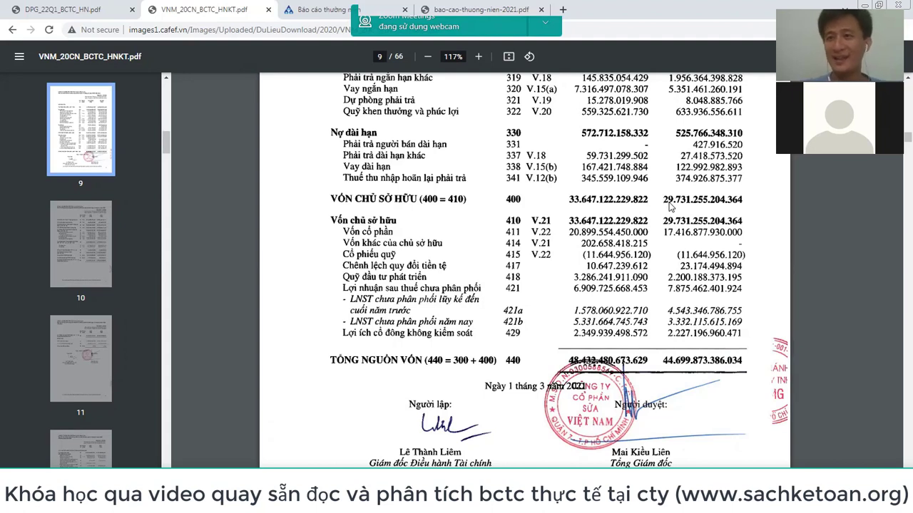
pyautogui.scroll(5, 670, 206)
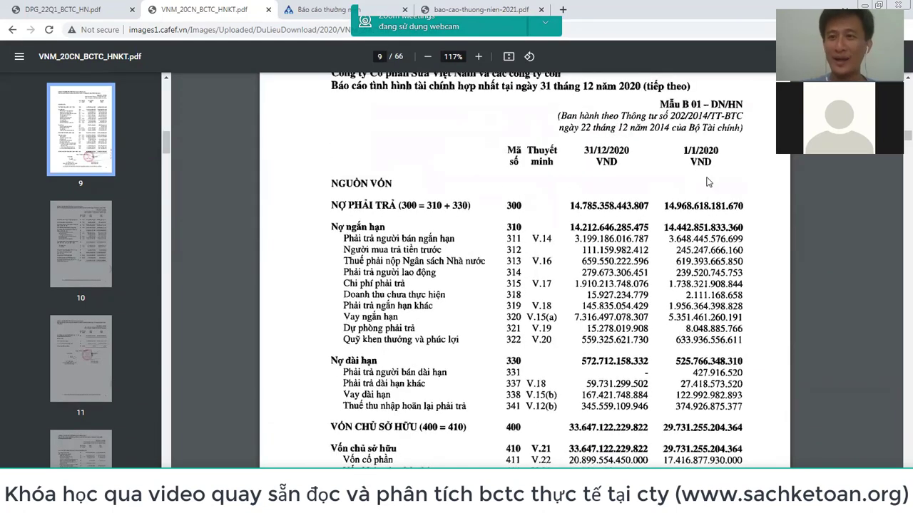
pyautogui.scroll(-4, 709, 183)
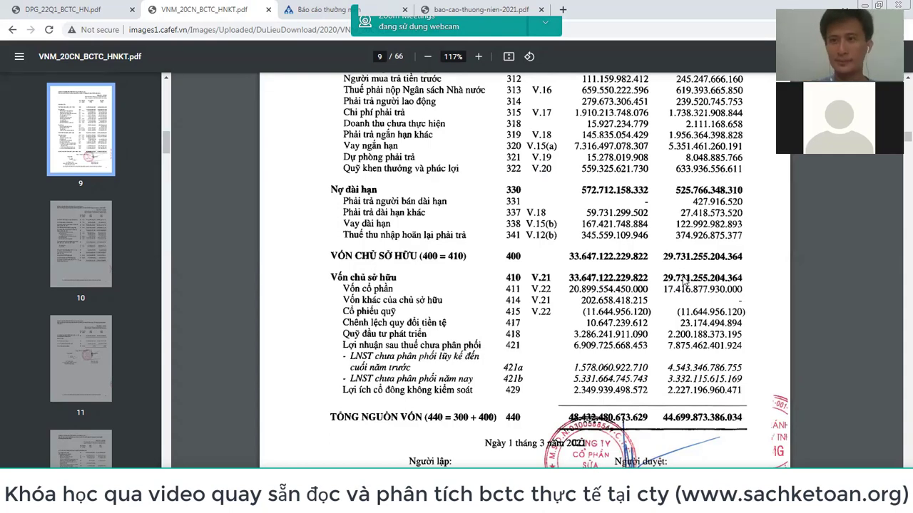
pyautogui.scroll(3, 634, 289)
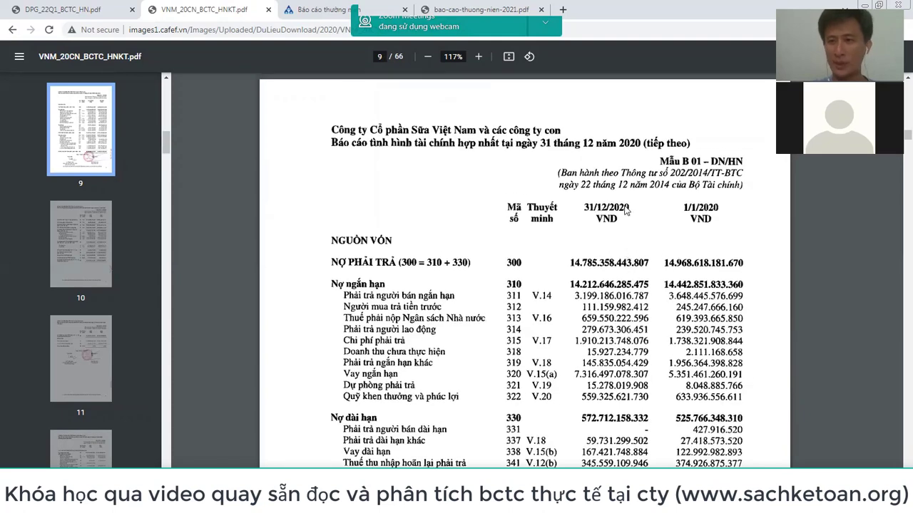
pyautogui.scroll(-2, 656, 250)
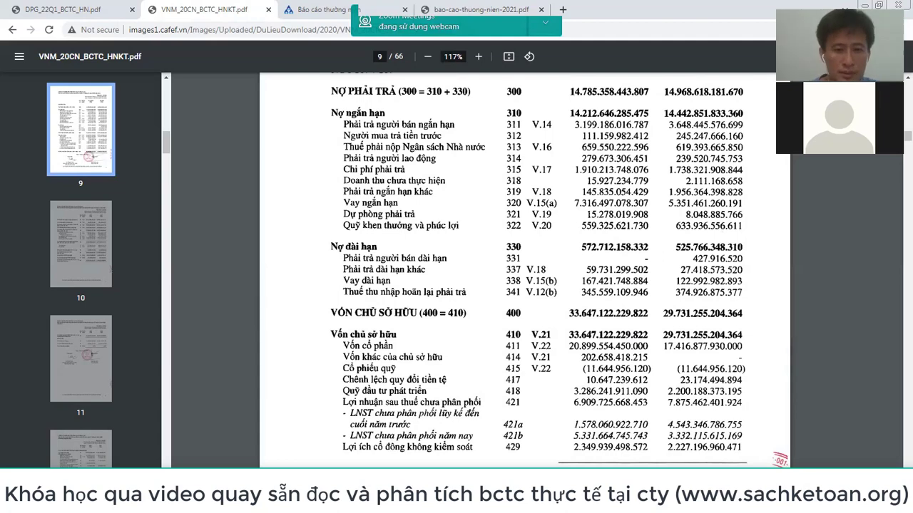
# - Switch to the CDKT Vinammilk 2016 workbook in Excel and go from the ROE table to the ROA commentary in row 90
pyautogui.moveTo(285, 503)
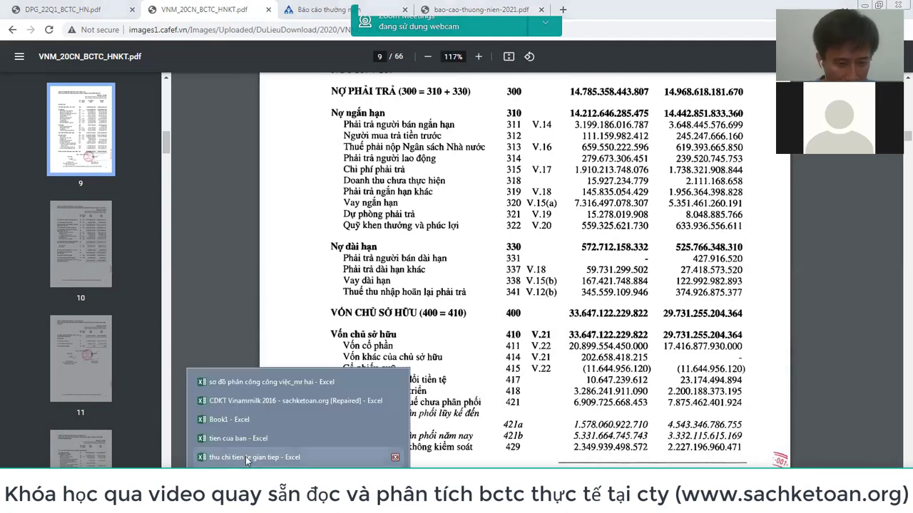
pyautogui.click(257, 404)
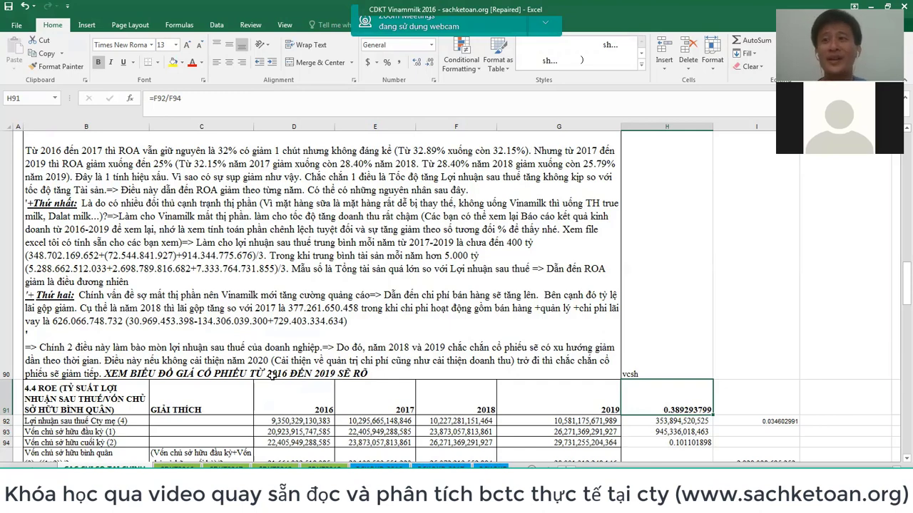
pyautogui.press('Left')
pyautogui.press('Left')
pyautogui.press('Left')
pyautogui.press('Left')
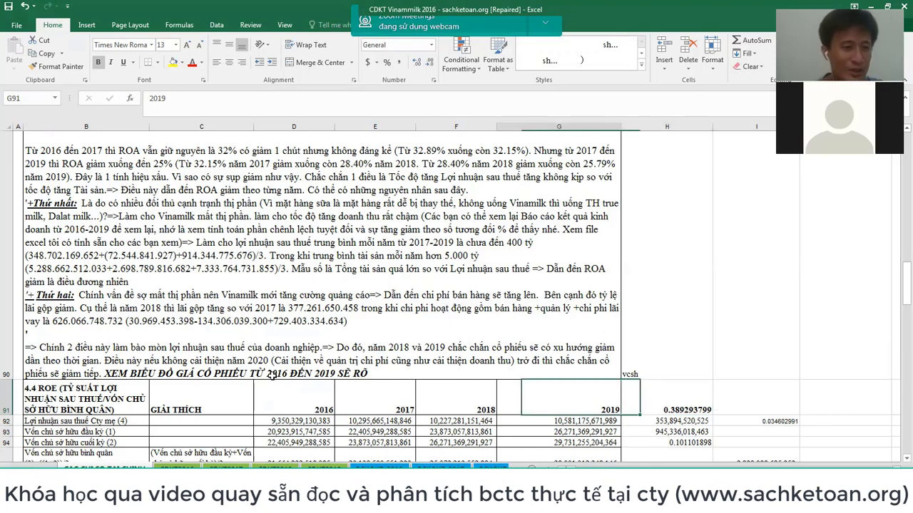
pyautogui.press('Left')
pyautogui.press('Left')
pyautogui.press('Left')
pyautogui.press('Up')
pyautogui.press('Up')
pyautogui.press('Up')
pyautogui.press('Up')
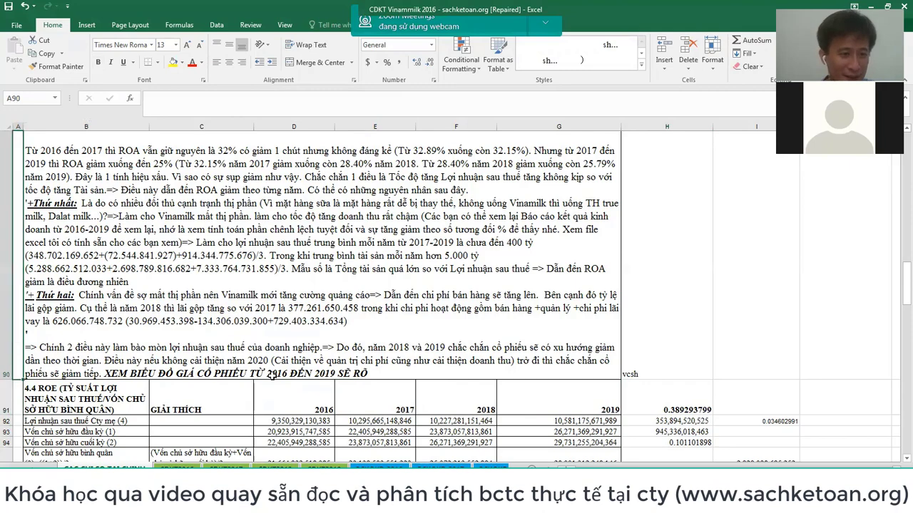
# - Examine the 4.3 ROA table for 2016 to 2019 and the ROA commentary beneath it
pyautogui.press('Up')
pyautogui.press('Up')
pyautogui.press('Up')
pyautogui.press('Up')
pyautogui.press('Up')
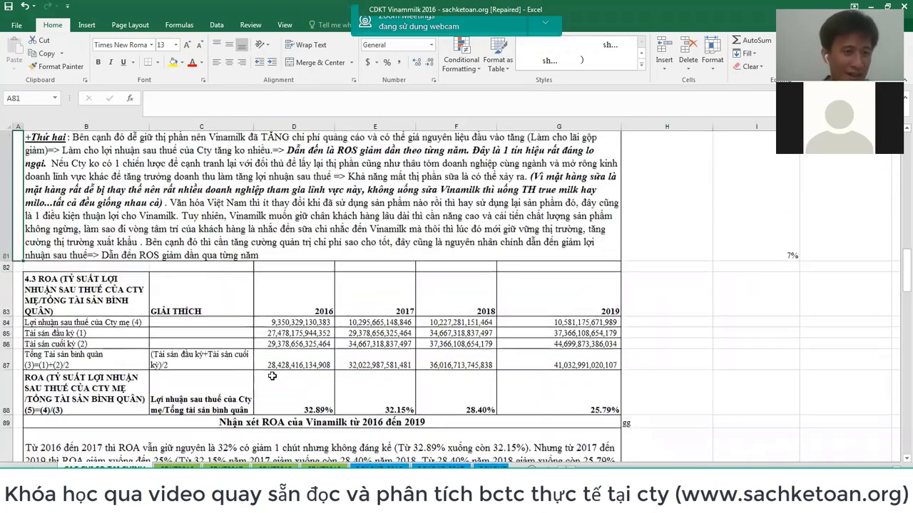
pyautogui.press('Down')
pyautogui.press('Down')
pyautogui.press('Down')
pyautogui.press('Down')
pyautogui.press('Down')
pyautogui.press('Down')
pyautogui.press('Right')
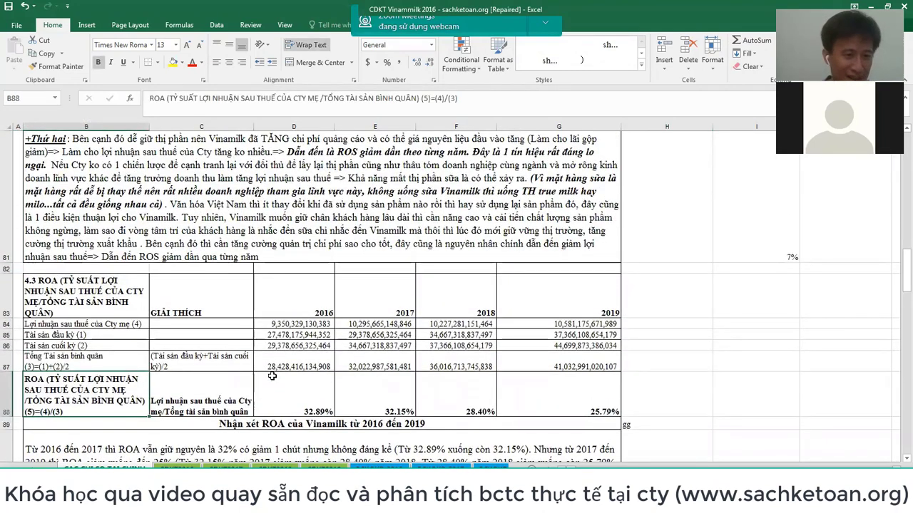
pyautogui.scroll(-5, 271, 375)
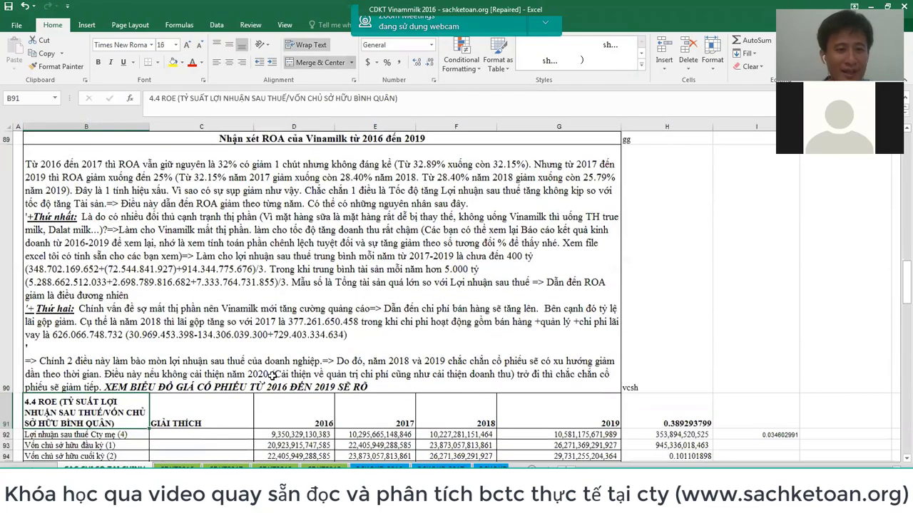
# - Examine the 4.4 ROE table and its 2016 to 2019 commentary down to the DuPont analysis table
pyautogui.press('Down')
pyautogui.press('Down')
pyautogui.press('Down')
pyautogui.press('Down')
pyautogui.press('Down')
pyautogui.press('Down')
pyautogui.press('Down')
pyautogui.press('Down')
pyautogui.press('Down')
pyautogui.press('Down')
pyautogui.press('Down')
pyautogui.press('Down')
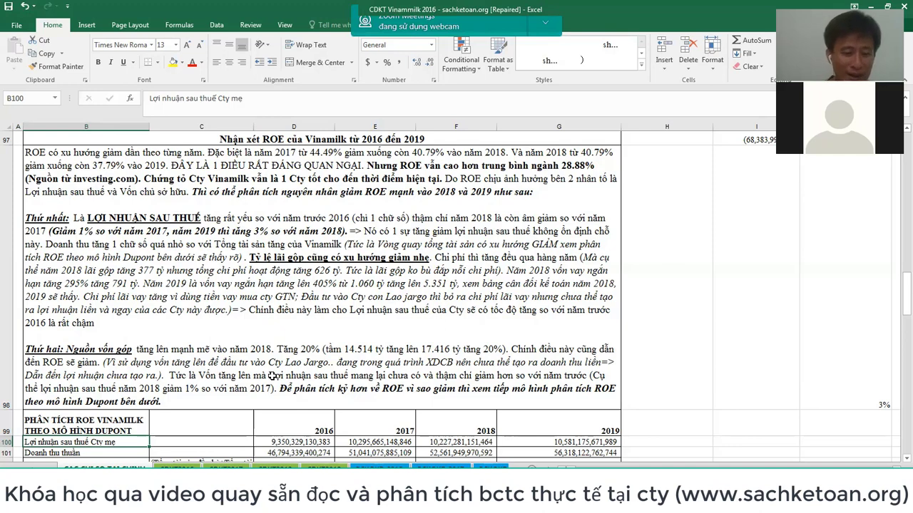
# - Create a blank workbook and enter the labels KHOẢN PHẢI THU in G15 and NO PHẢI TRẢ in G16
pyautogui.hotkey('ctrl', 'n')
pyautogui.click(263, 298)
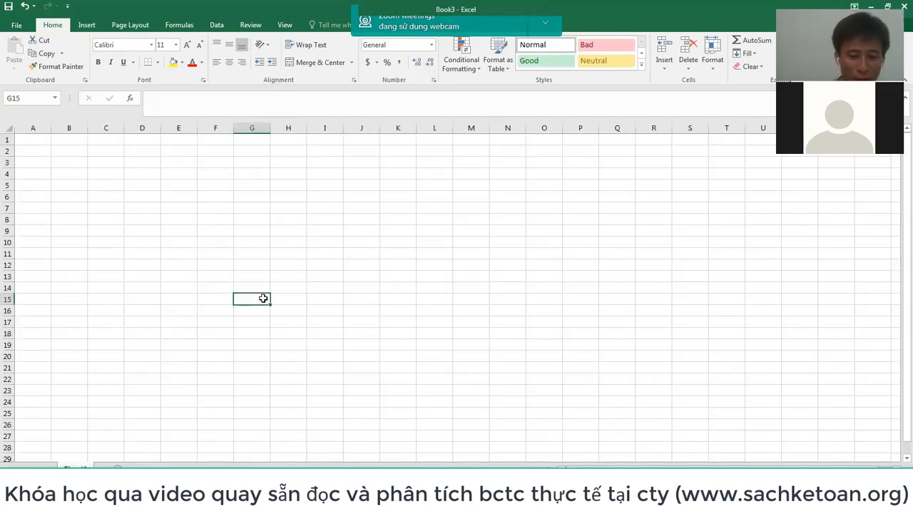
pyautogui.write('kho')
pyautogui.press('BackSpace')
pyautogui.press('BackSpace')
pyautogui.press('BackSpace')
pyautogui.write('KHO')
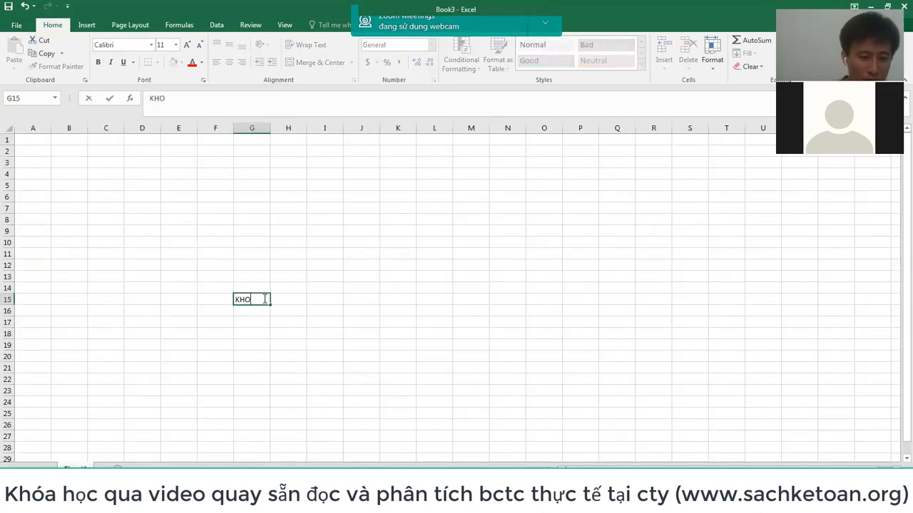
pyautogui.write('ẢN PHẢI THU')
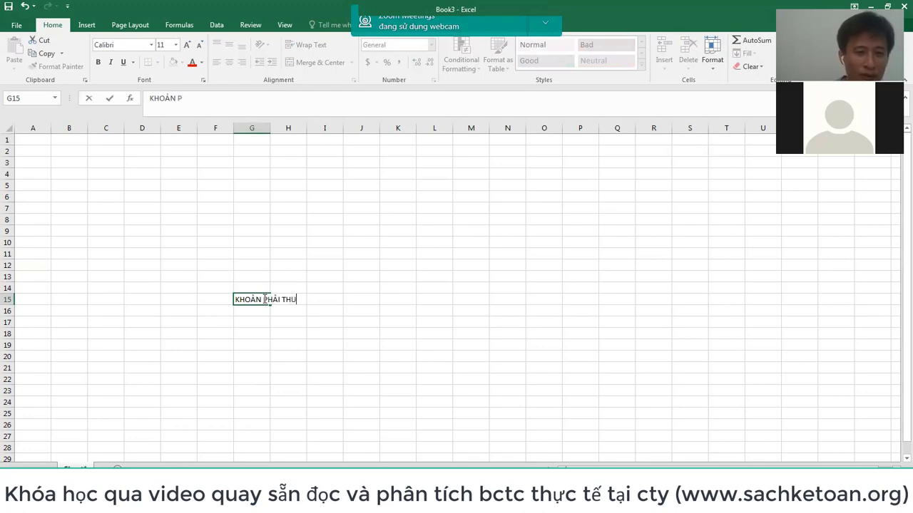
pyautogui.press('Return')
pyautogui.write('NO PHẢI')
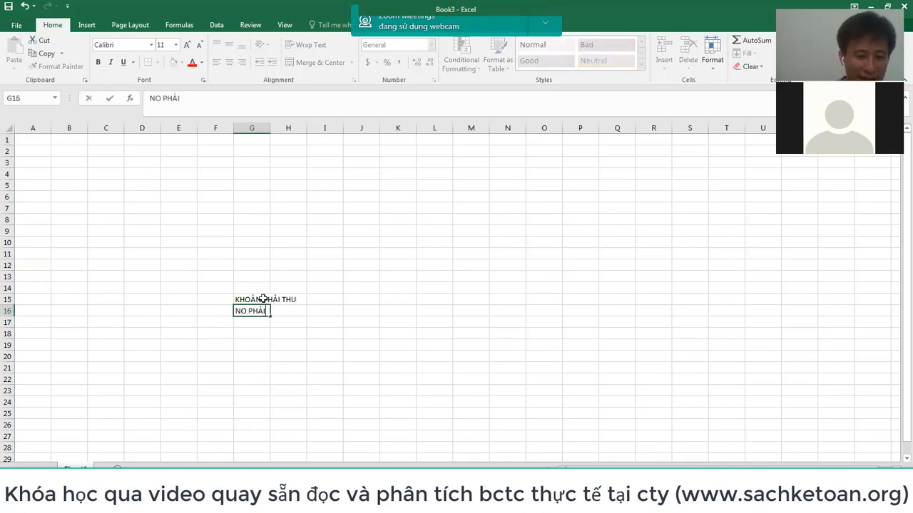
pyautogui.write(' TRẢ')
pyautogui.press('Return')
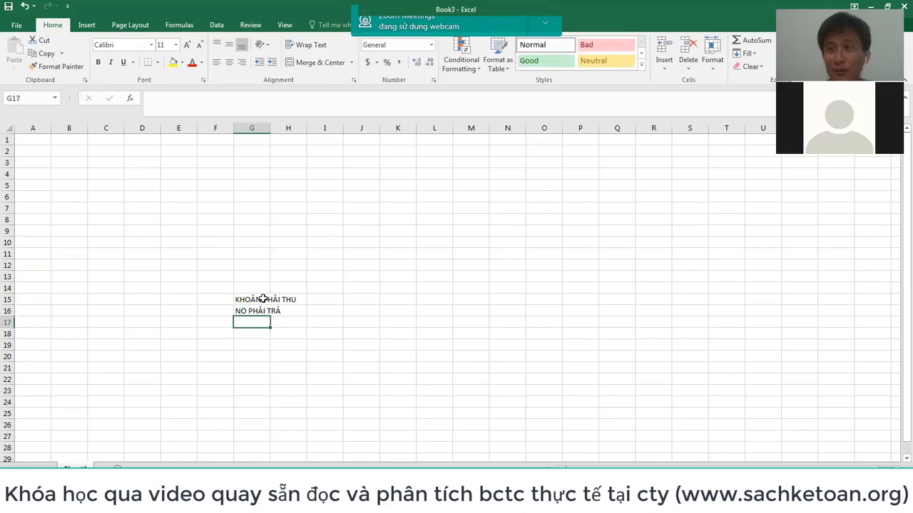
# - Fit column G to its text and enter account numbers 131 in H15 and 331 in H16
pyautogui.click(253, 300)
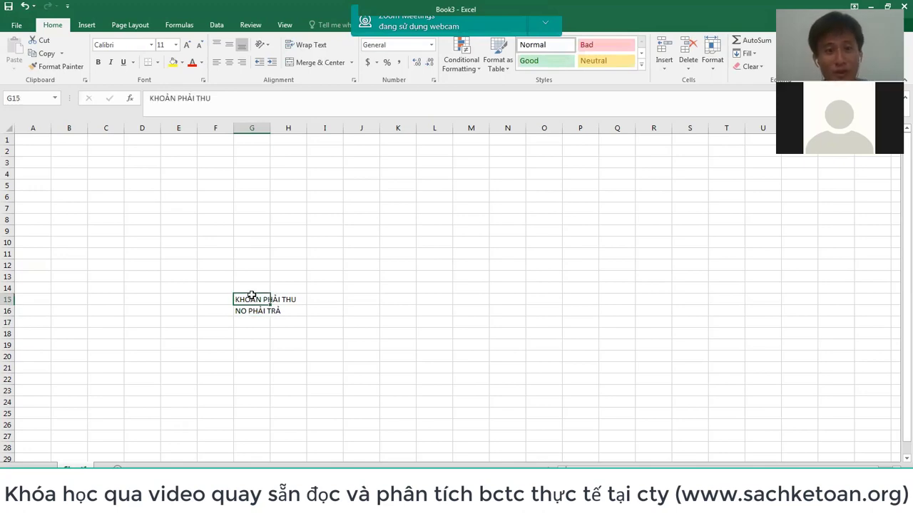
pyautogui.doubleClick(270, 127)
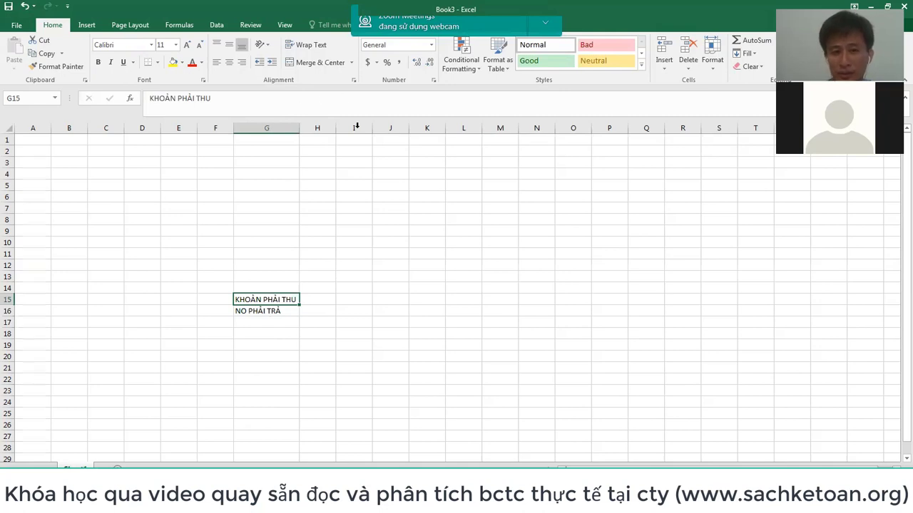
pyautogui.click(326, 298)
pyautogui.write('13')
pyautogui.press('Return')
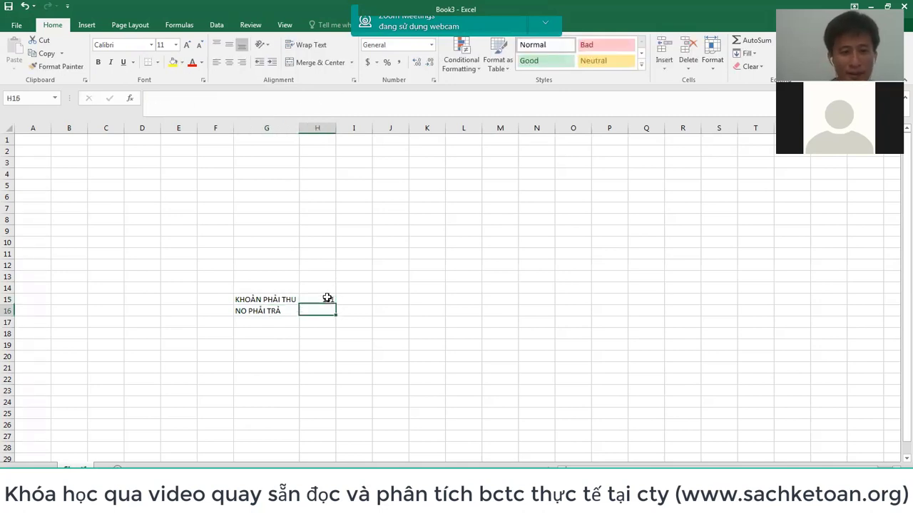
pyautogui.write('331')
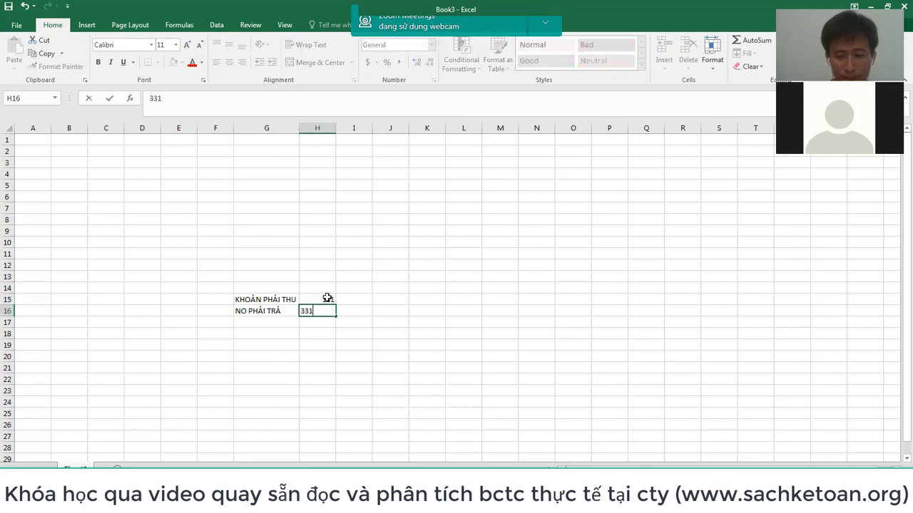
pyautogui.press('Tab')
pyautogui.press('Up')
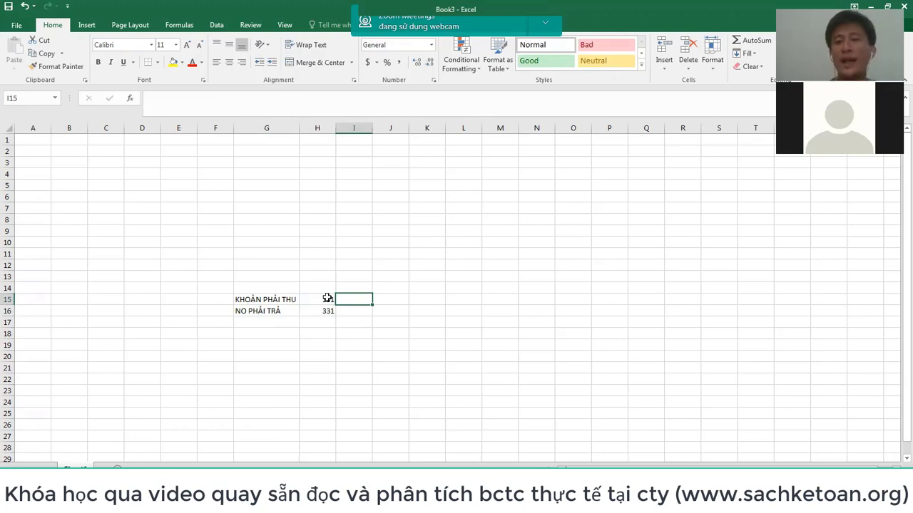
pyautogui.press('Down')
pyautogui.press('Left')
pyautogui.press('Left')
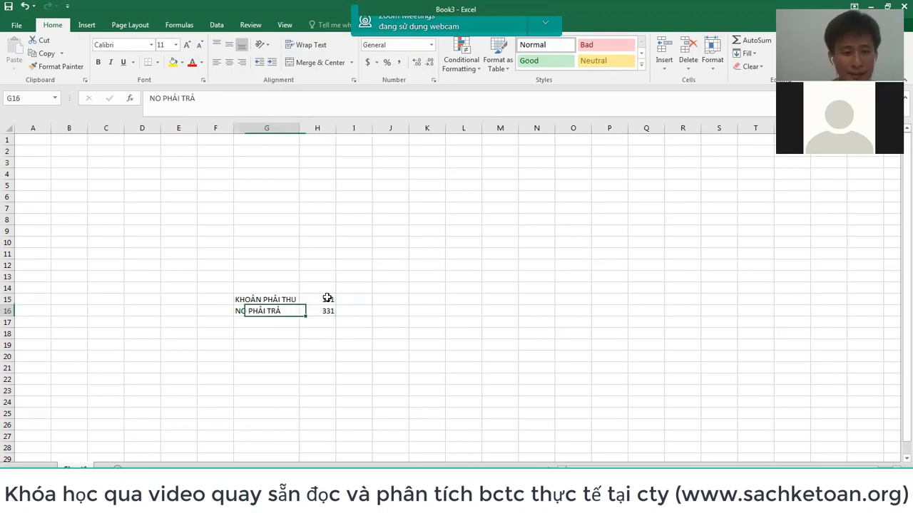
pyautogui.press('F2')
pyautogui.write('(')
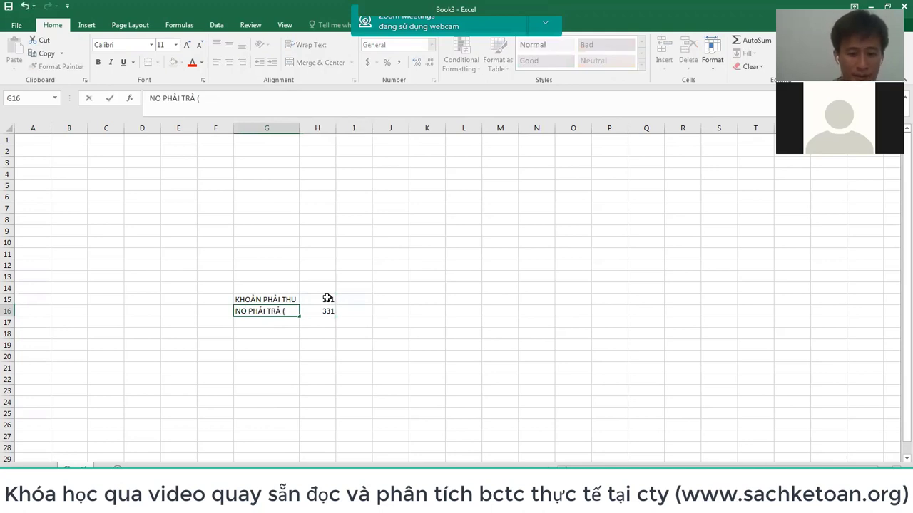
pyautogui.write('KO')
pyautogui.press('Escape')
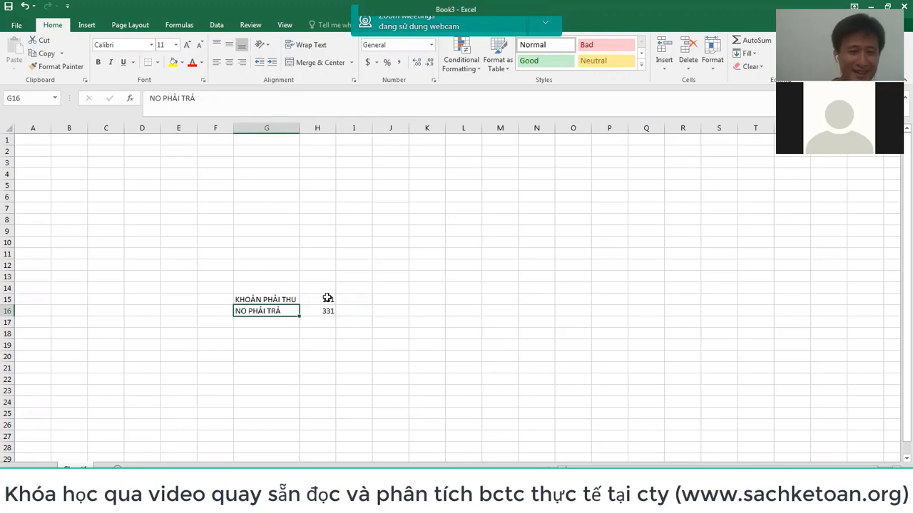
pyautogui.press('Left')
pyautogui.press('Right')
pyautogui.press('Right')
pyautogui.press('Right')
pyautogui.press('Right')
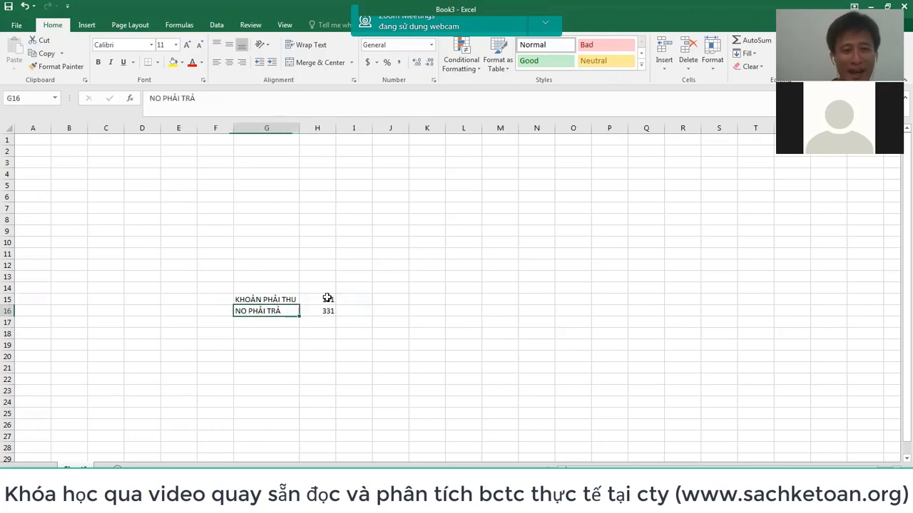
pyautogui.click(267, 313)
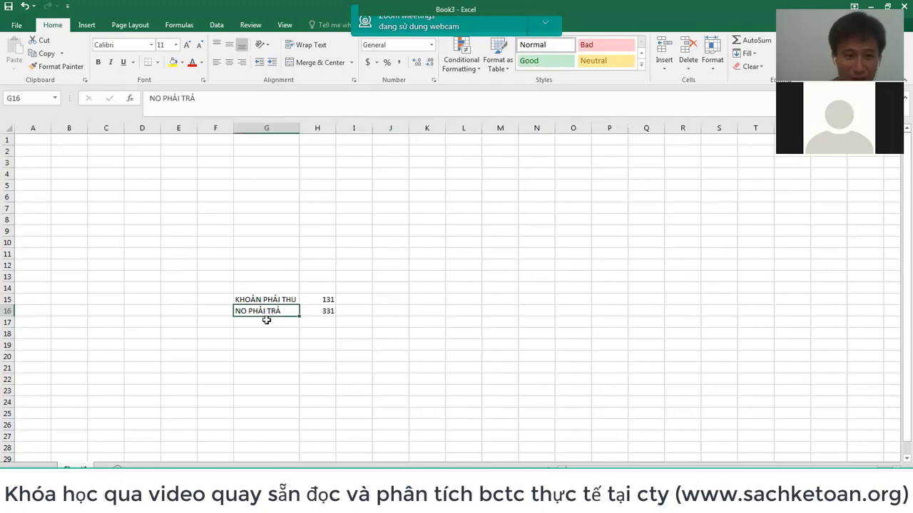
pyautogui.click(264, 322)
pyautogui.click(271, 300)
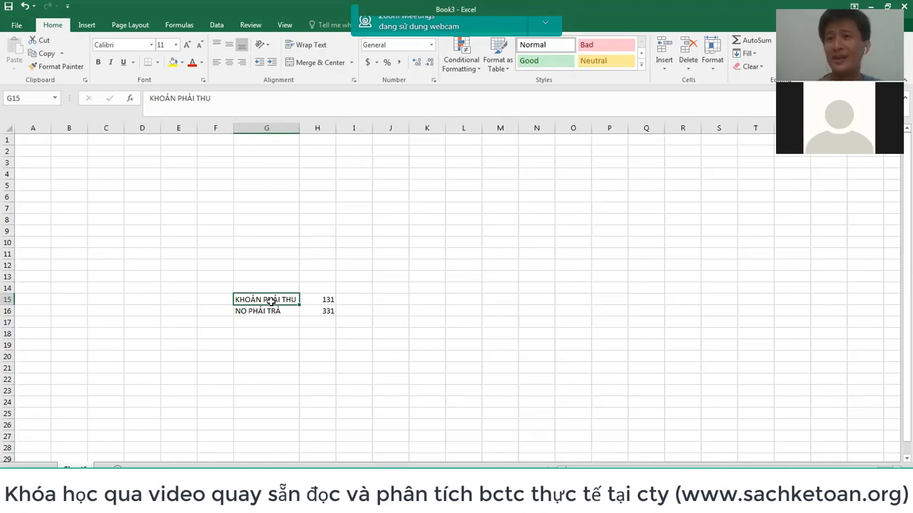
# - Enter the ratio label VONG QUAY KHOẢN PHẢI THU in K11
pyautogui.click(442, 252)
pyautogui.write('VO')
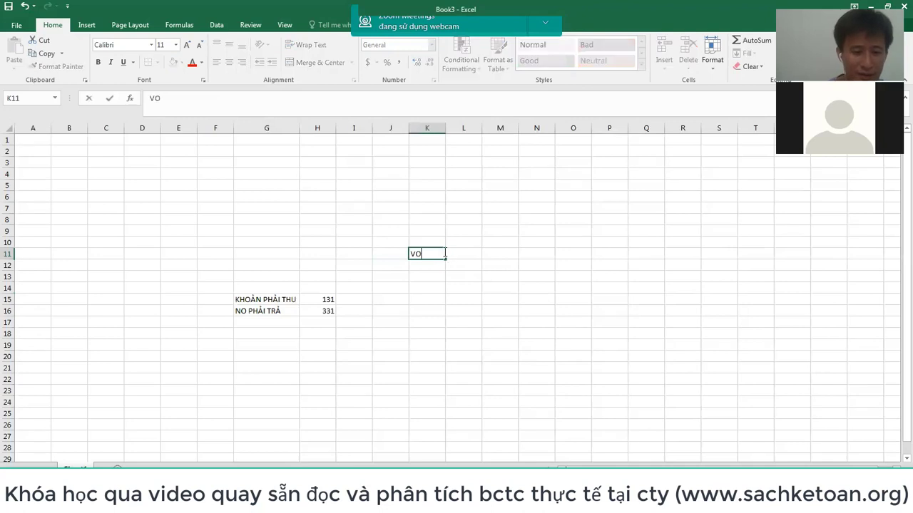
pyautogui.write('NG QUAY KHOẢN ')
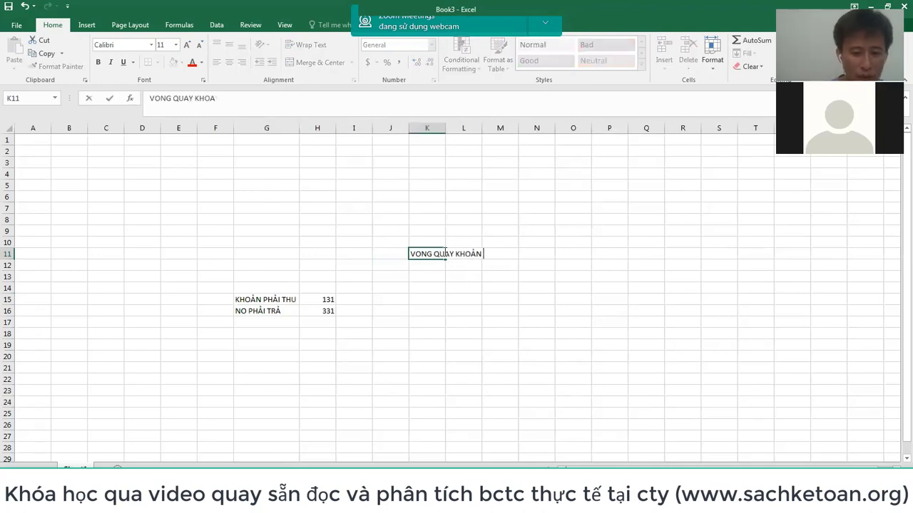
pyautogui.write('PHẢI THU')
# - Enter the ratio's definition DOANH THU THUẦN/KHOẢN PHẢI THU BÌNH QUÂN as text in O11
pyautogui.press('Right')
pyautogui.press('Right')
pyautogui.press('Right')
pyautogui.press('Right')
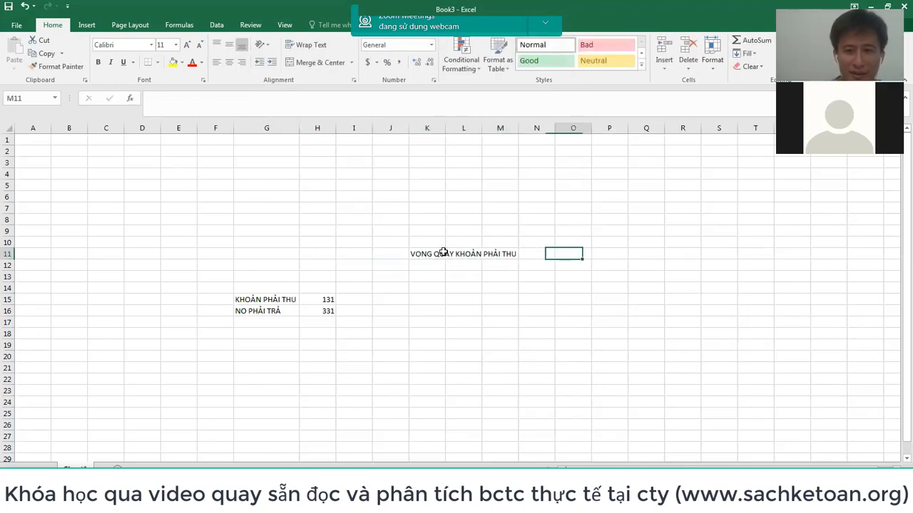
pyautogui.write('DOANH THU THUA')
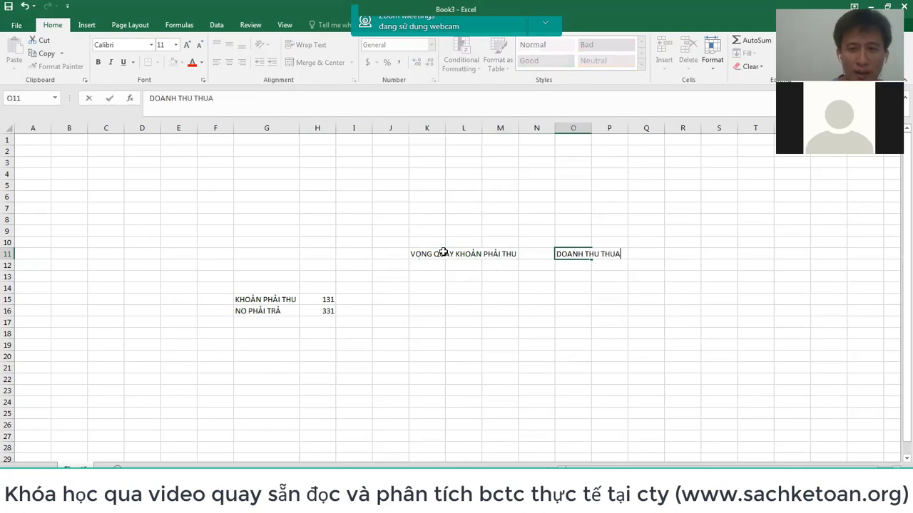
pyautogui.press('BackSpace')
pyautogui.write('ẦN/')
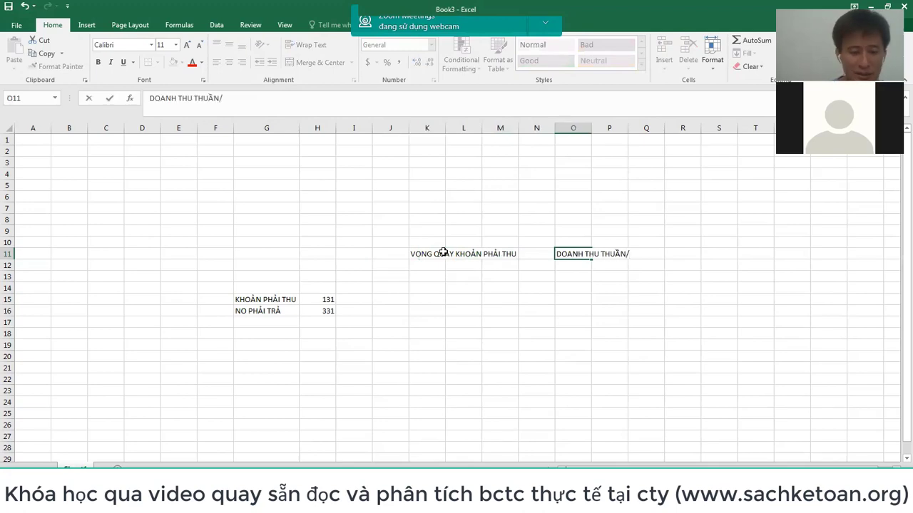
pyautogui.write('KHOẢN')
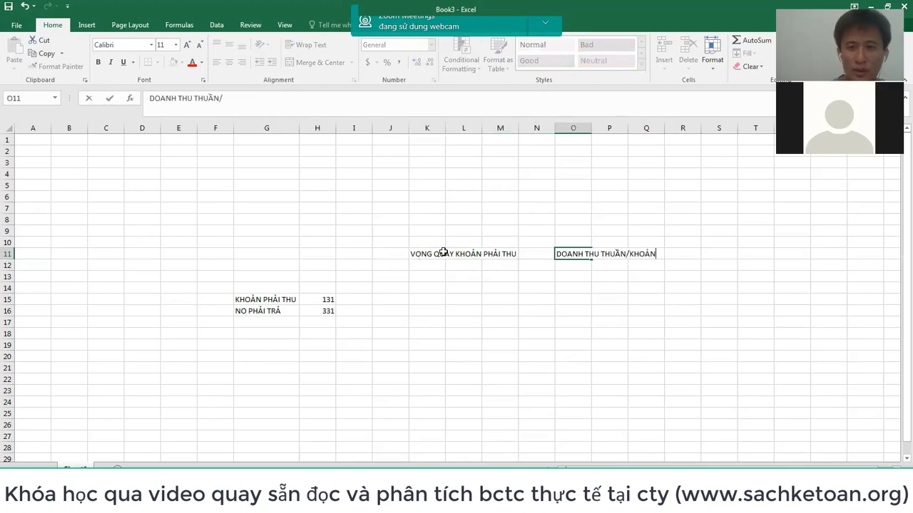
pyautogui.write(' PHẢI THU B')
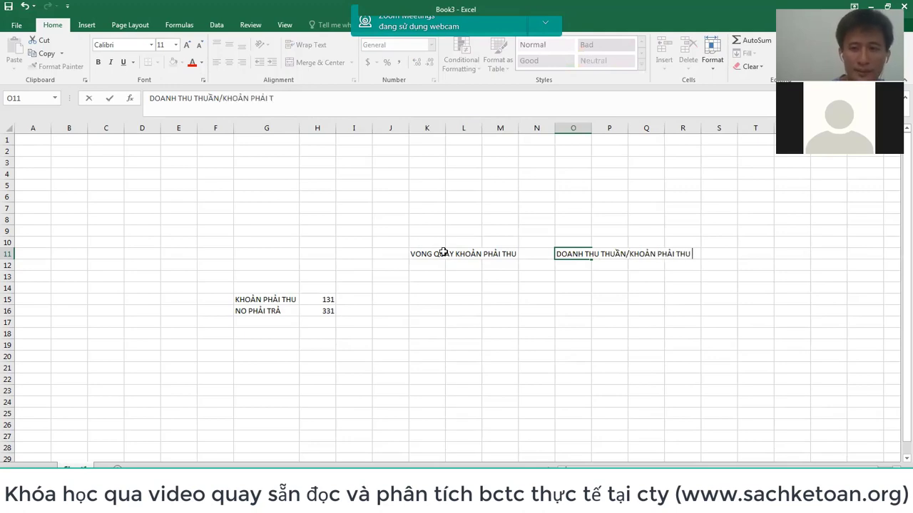
pyautogui.click(443, 253)
pyautogui.write('ÌN')
pyautogui.press('BackSpace')
pyautogui.press('BackSpace')
pyautogui.write('VONG QUAY KHOẢN PHẢI THU')
pyautogui.press('Right')
pyautogui.press('Right')
pyautogui.press('Right')
pyautogui.press('Right')
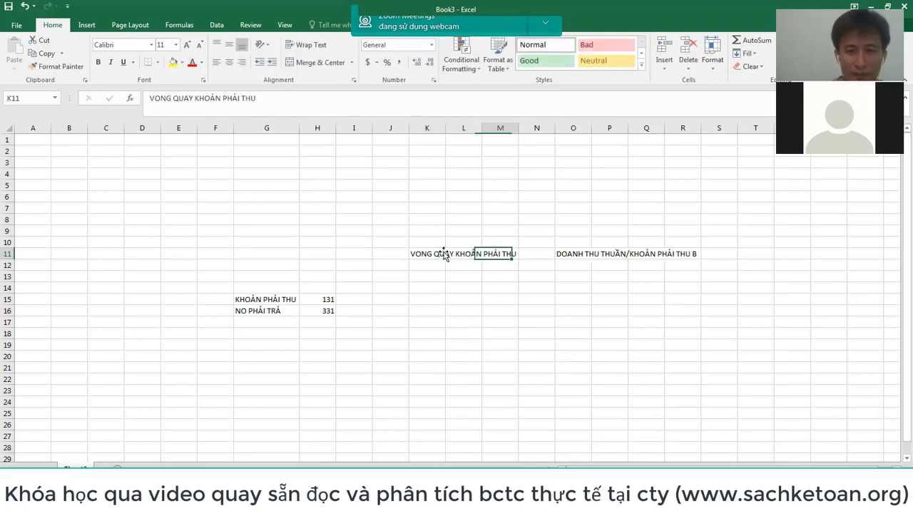
pyautogui.press('F2')
pyautogui.write('ÌNH QUA')
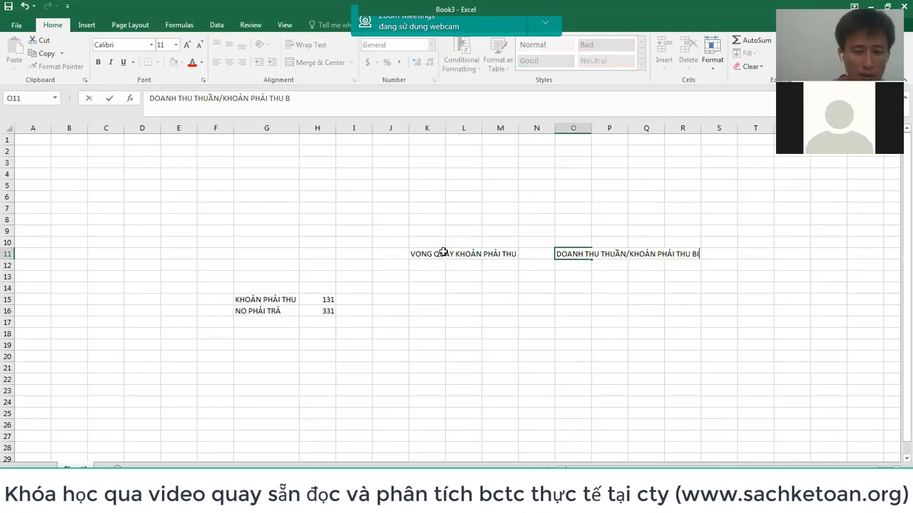
pyautogui.write('ÂN')
pyautogui.press('Return')
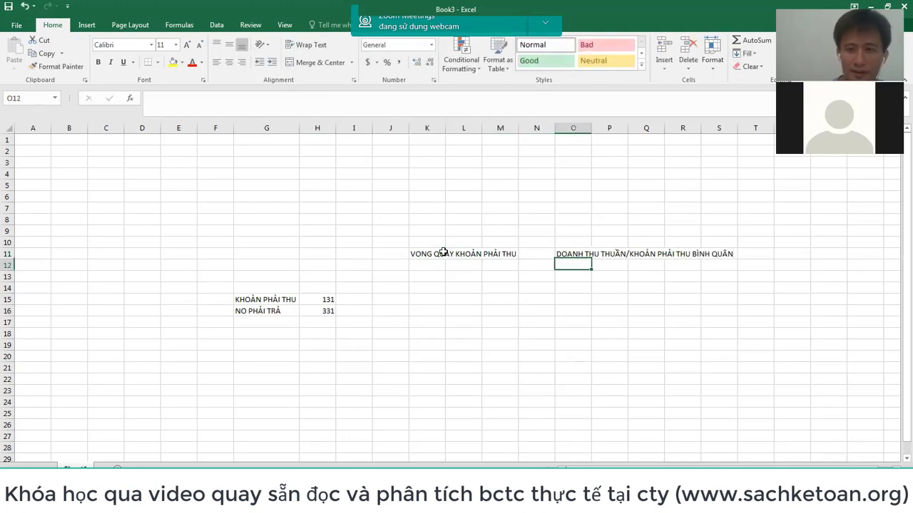
# - Enter the comparison sign > in T11, after the receivables turnover definition
pyautogui.press('Up')
pyautogui.press('Right')
pyautogui.press('Right')
pyautogui.press('Right')
pyautogui.press('Right')
pyautogui.press('Right')
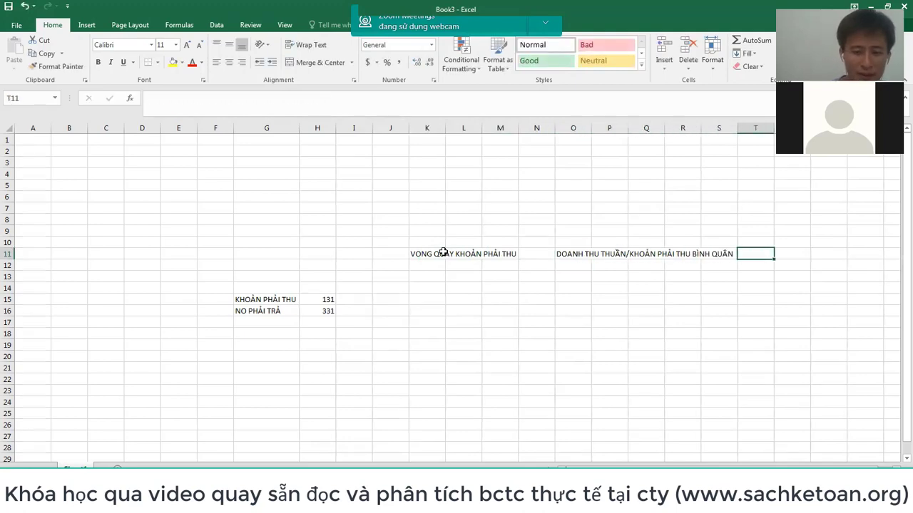
pyautogui.press('F2')
pyautogui.write('>')
pyautogui.press('Return')
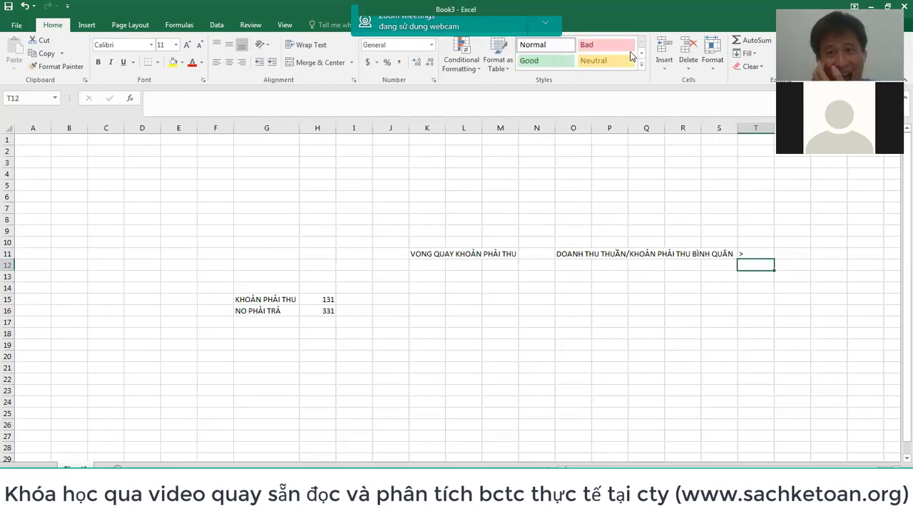
# - Fit column O to the width of its text and go to row 12 below the VONG QUAY KHOẢN PHẢI THU label
pyautogui.doubleClick(590, 123)
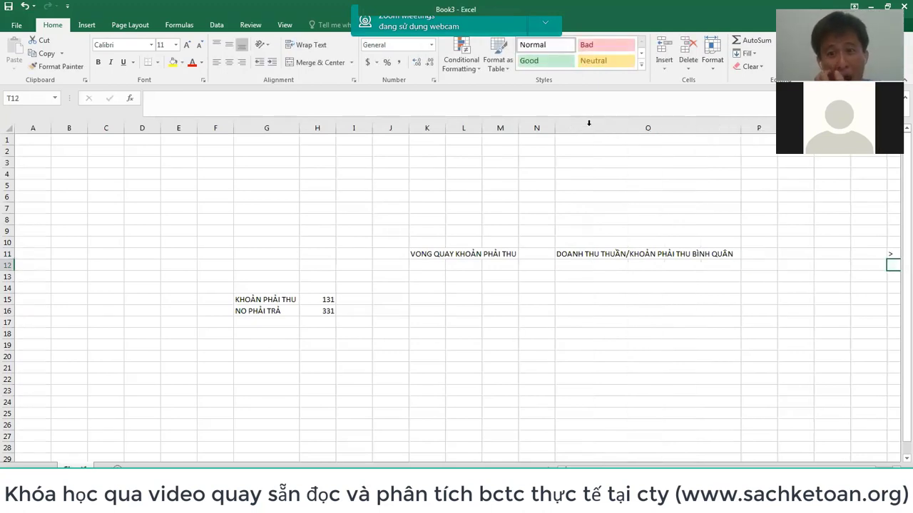
pyautogui.click(680, 266)
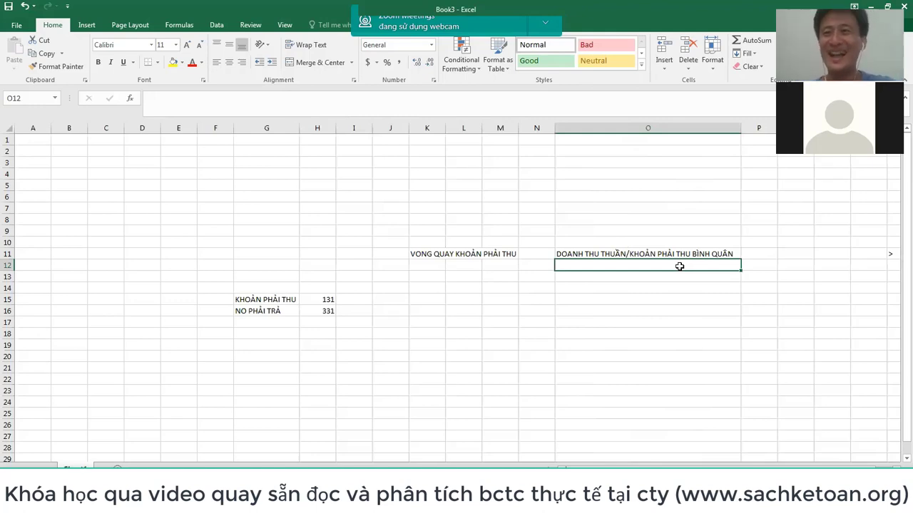
pyautogui.press('Left')
pyautogui.press('Left')
pyautogui.press('Left')
pyautogui.press('Left')
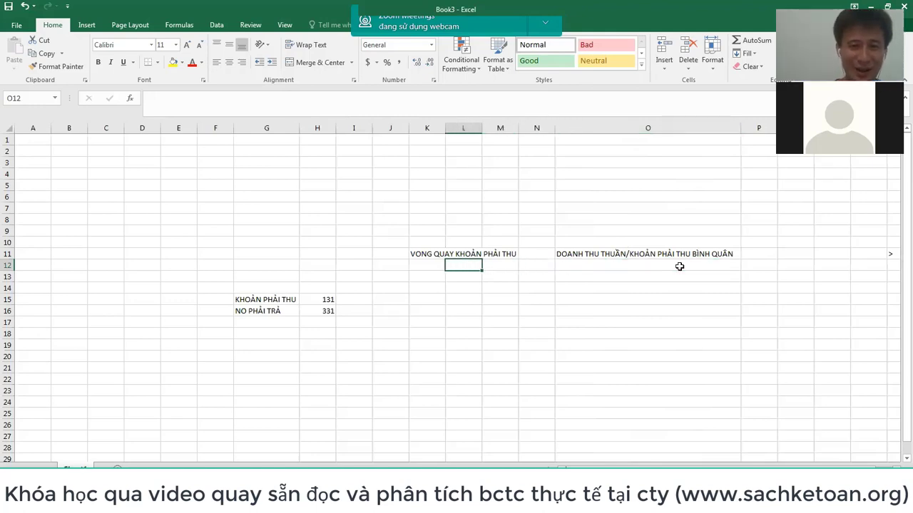
# - Enter the ratio label SO NGAY QUAY 1 VONG KHOẢN PHẢI THU in K13
pyautogui.press('Down')
pyautogui.write('SO NGAY QUA')
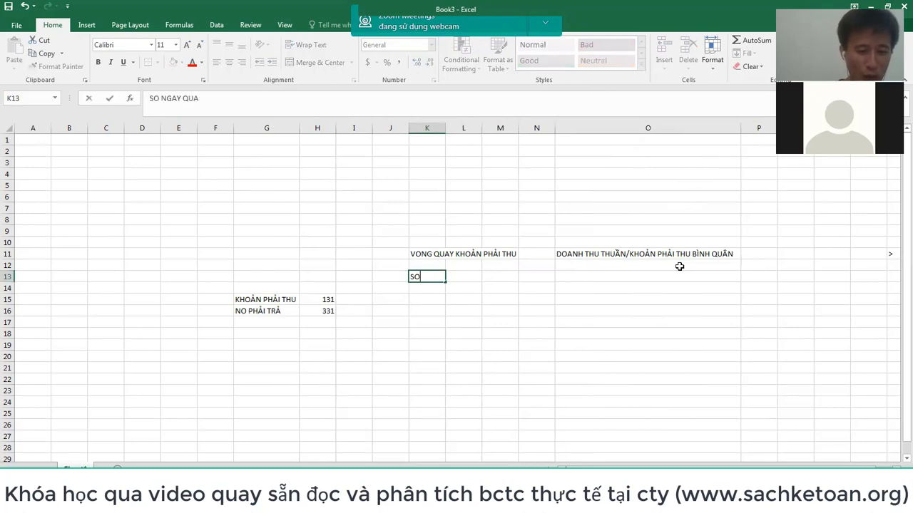
pyautogui.write('Y 1 VONG KHOẢN ')
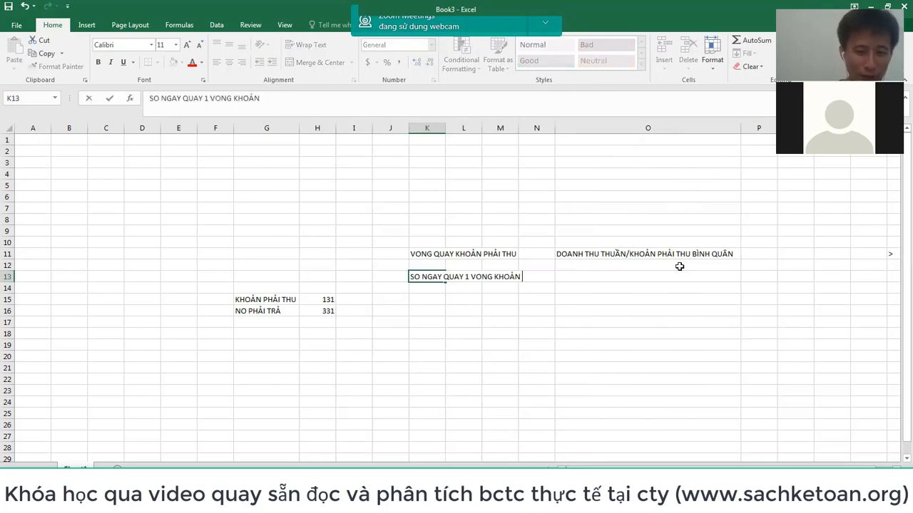
pyautogui.write('POW')
pyautogui.press('BackSpace')
pyautogui.press('BackSpace')
pyautogui.write('H')
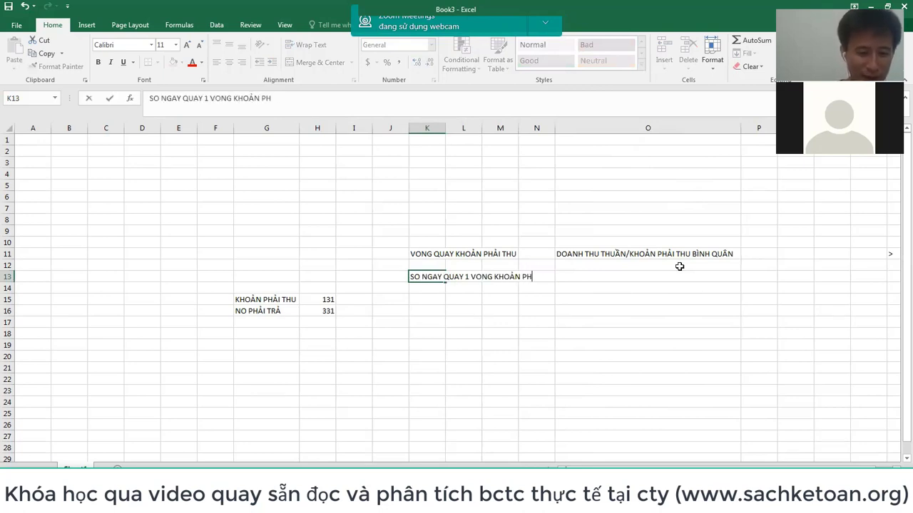
pyautogui.write('ARI THU')
# - Enter the definition =360/VONG QUAY KHOẢN PHẢI THU ?? as text in O13
pyautogui.press('Right')
pyautogui.press('Right')
pyautogui.press('Right')
pyautogui.press('Right')
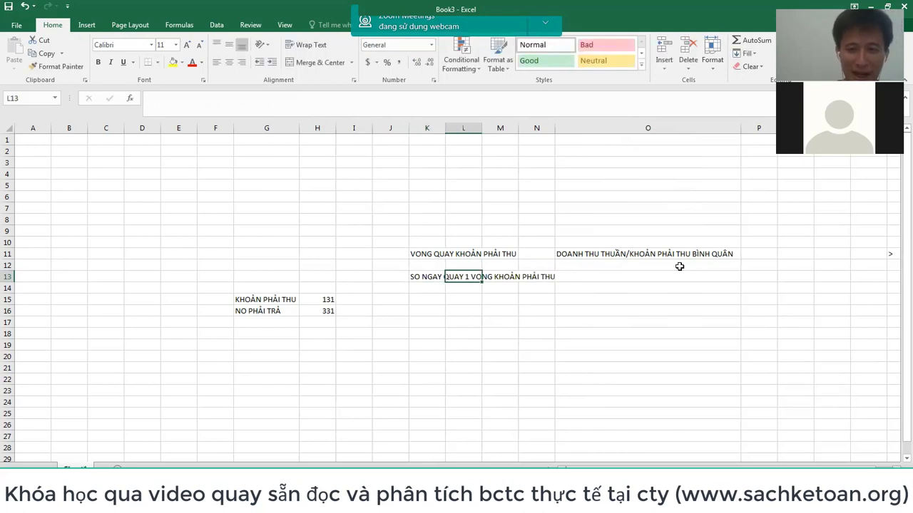
pyautogui.write('=36')
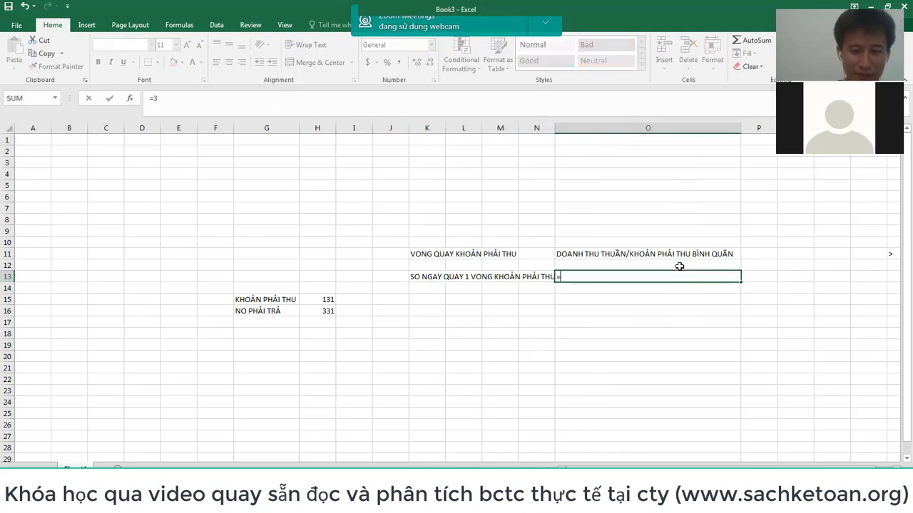
pyautogui.write('0/VONG')
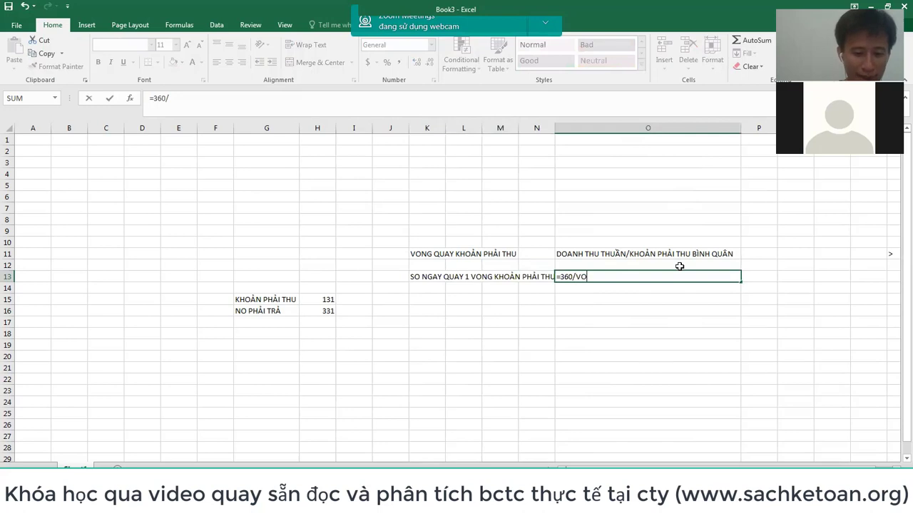
pyautogui.press('BackSpace')
pyautogui.press('BackSpace')
pyautogui.write('NG QU')
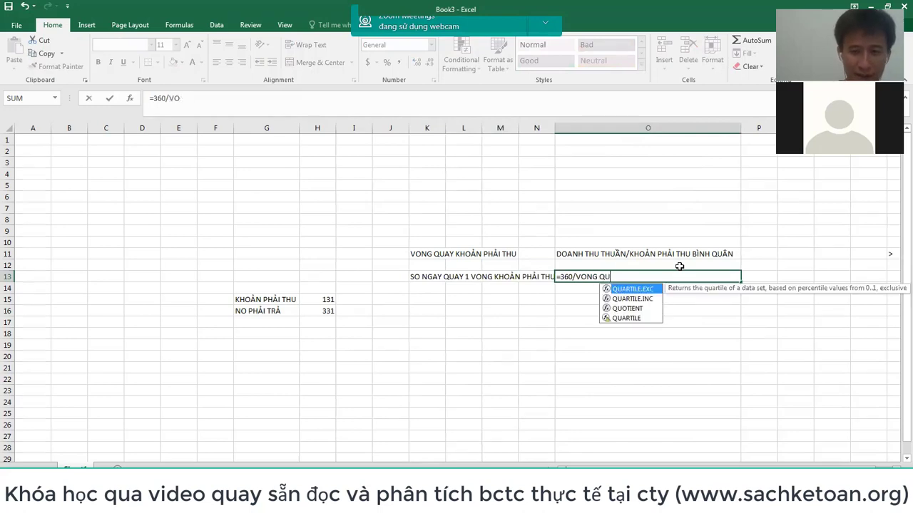
pyautogui.write('AY KHOẢN PH')
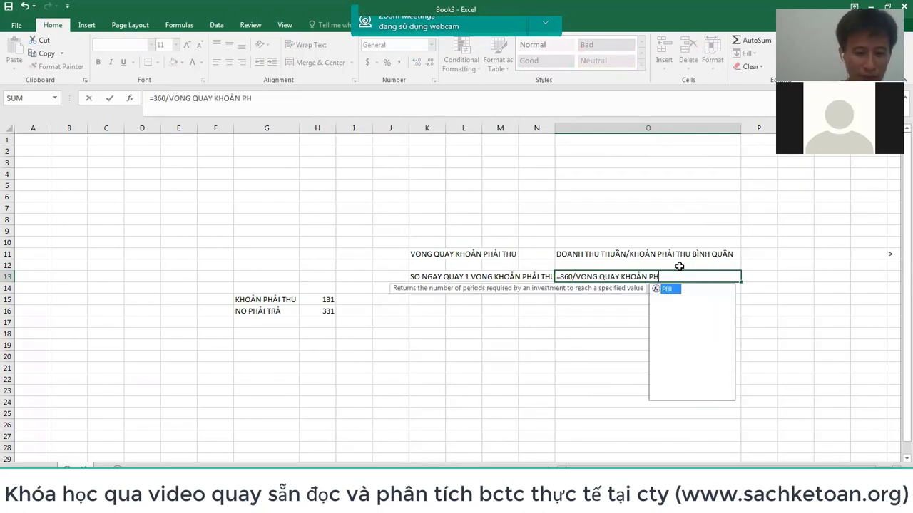
pyautogui.write('ẢI THU ??')
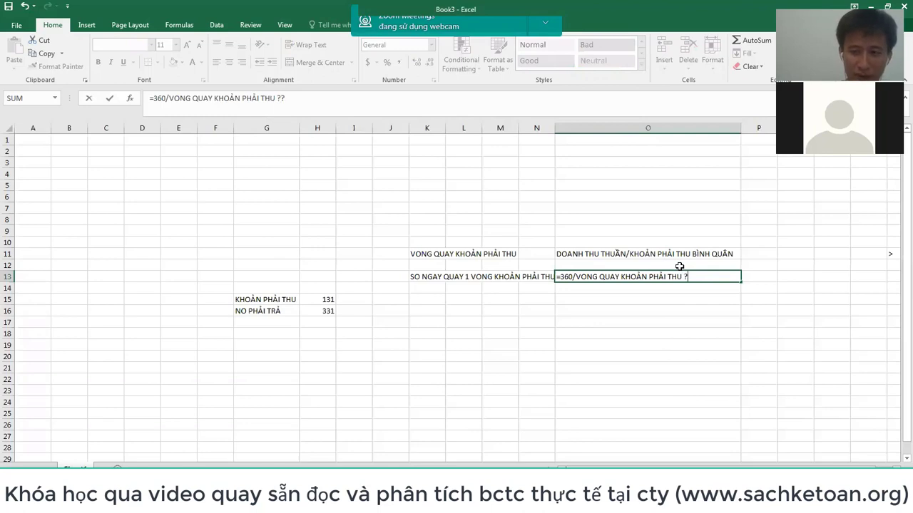
pyautogui.press('Return')
pyautogui.press('Return')
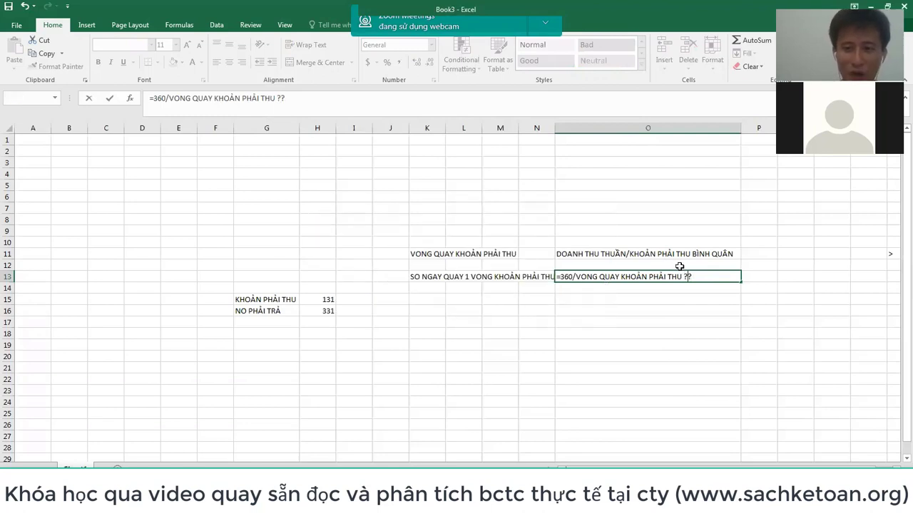
pyautogui.press('Home')
pyautogui.write("'")
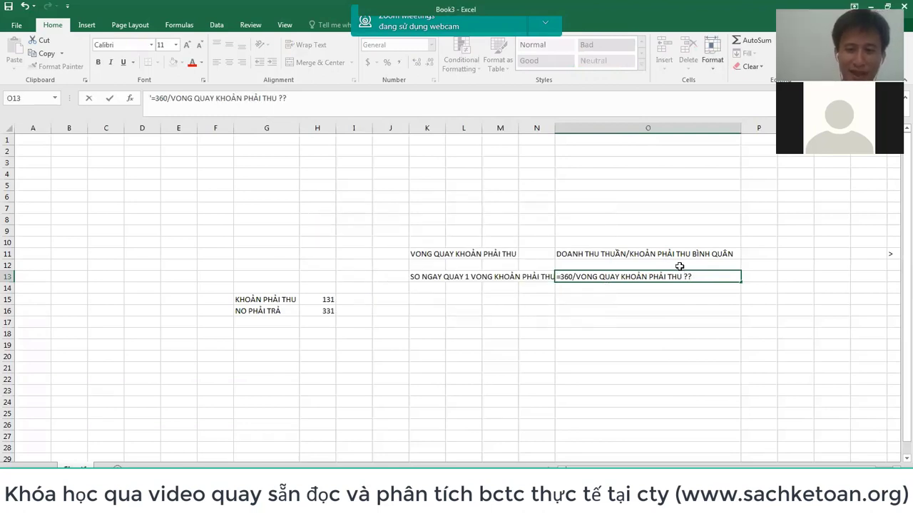
pyautogui.press('Return')
# - Fit column K to the width of its labels and delete the empty columns L and M
pyautogui.doubleClick(446, 128)
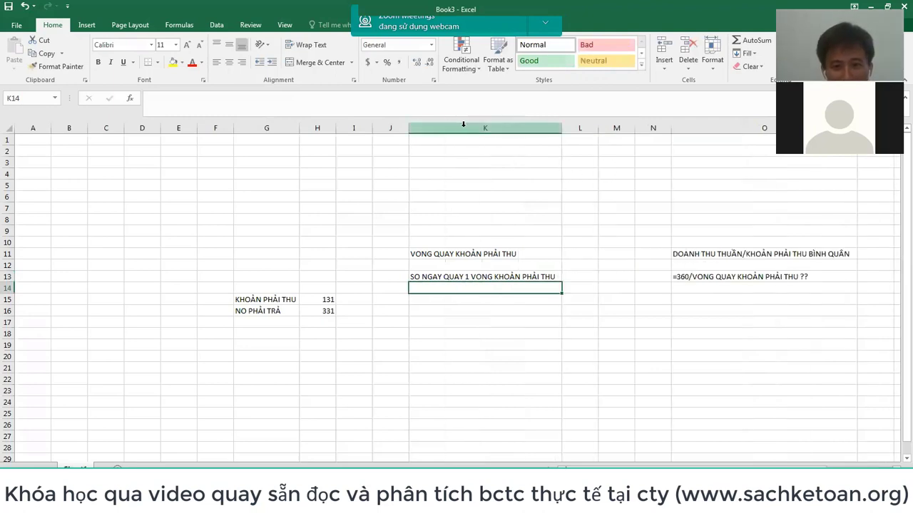
pyautogui.moveTo(589, 133); pyautogui.dragTo(617, 133)
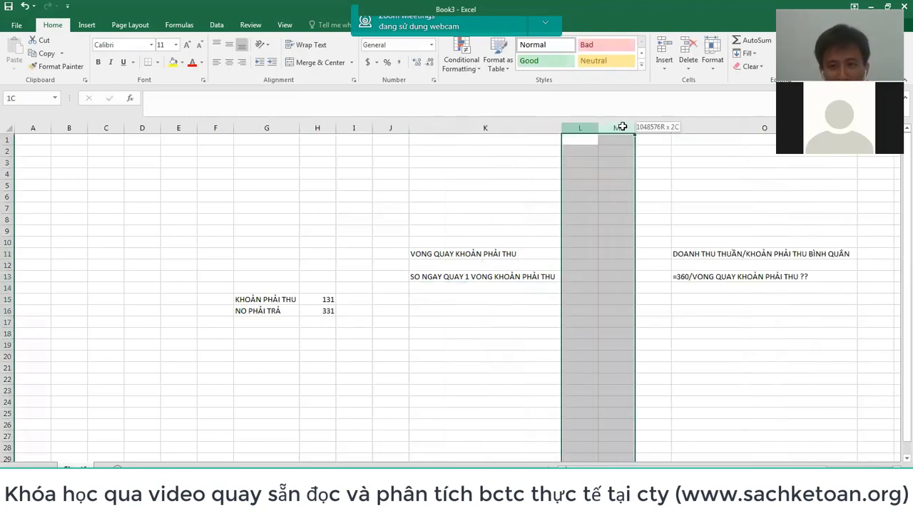
pyautogui.hotkey('ctrl', '-')
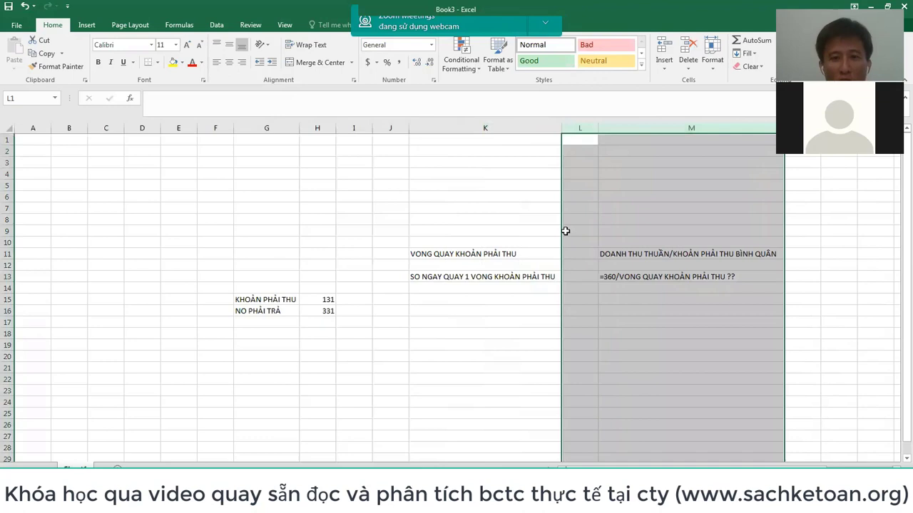
pyautogui.click(501, 274)
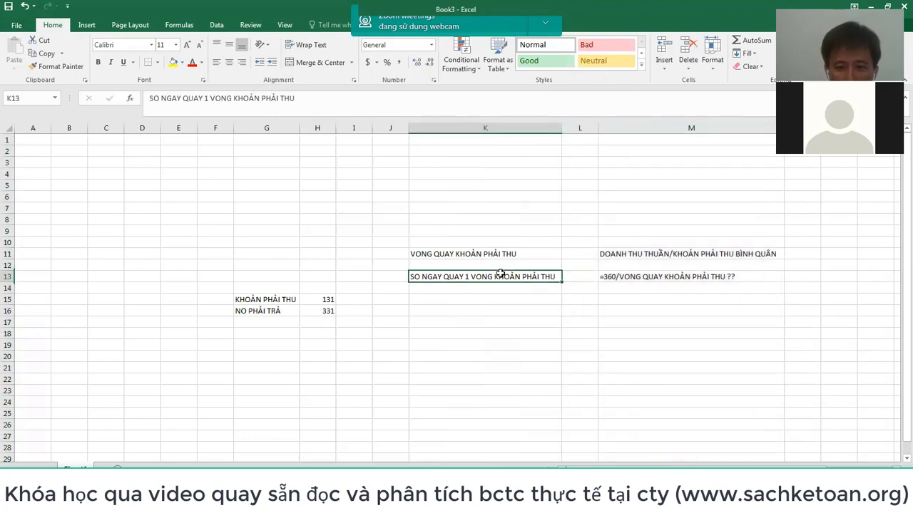
pyautogui.click(653, 276)
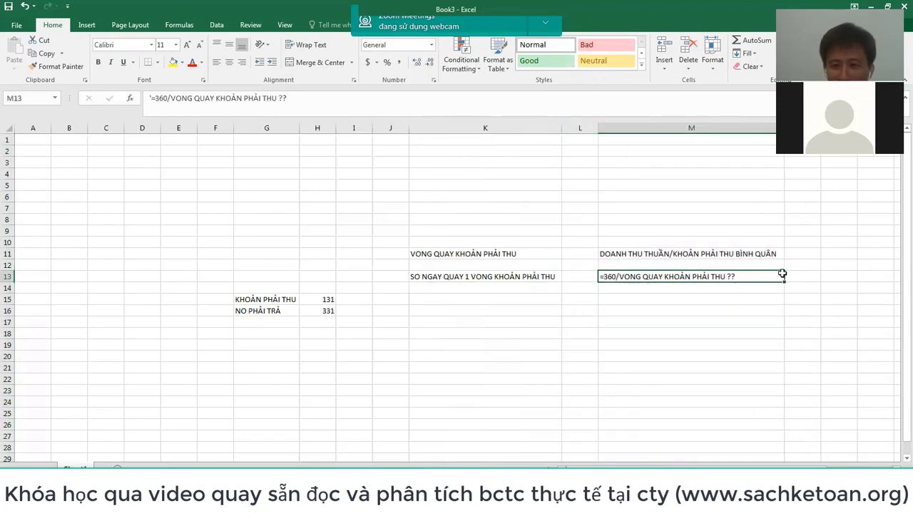
# - Number the two ratio labels by entering 1 in J11 and 2 in J13
pyautogui.click(384, 255)
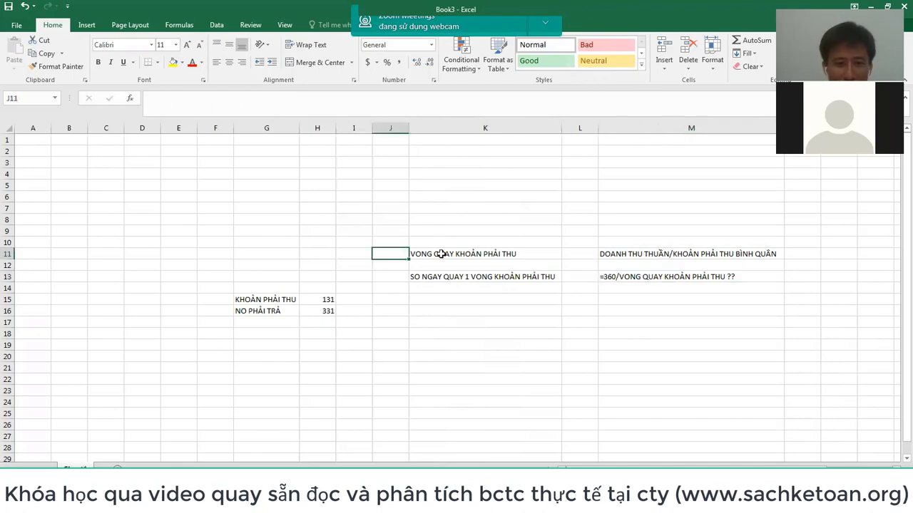
pyautogui.write('1')
pyautogui.press('Return')
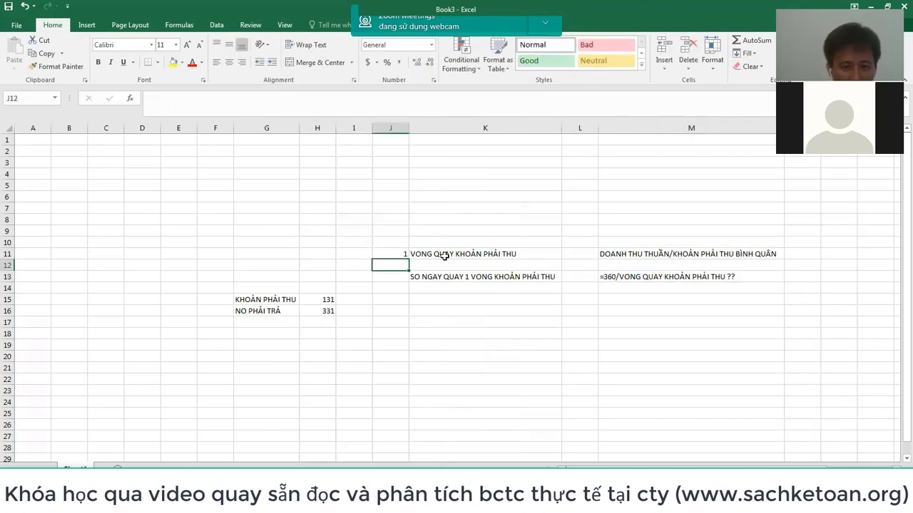
pyautogui.press('Down')
pyautogui.write('2')
# - Append (2) to the end of the 360-day definition text in M13
pyautogui.press('Right')
pyautogui.press('Right')
pyautogui.press('Right')
pyautogui.press('Right')
pyautogui.press('Left')
pyautogui.press('F2')
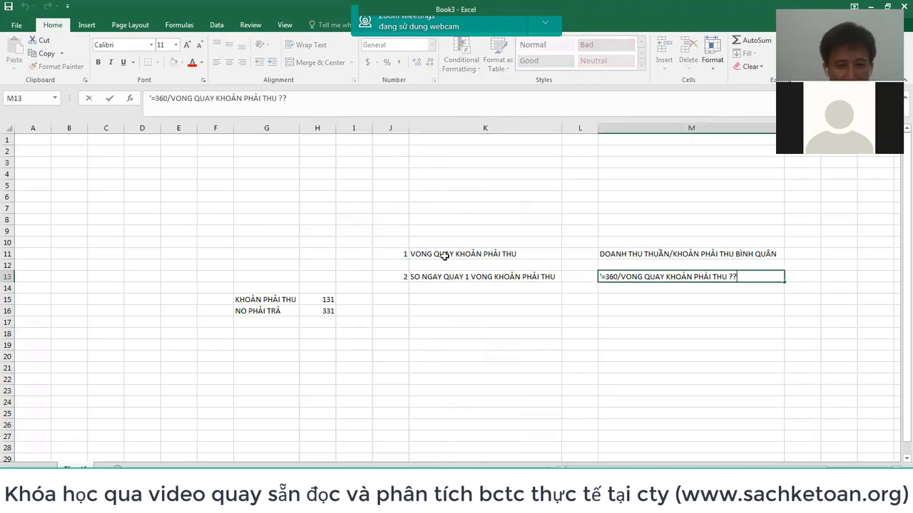
pyautogui.write('(2')
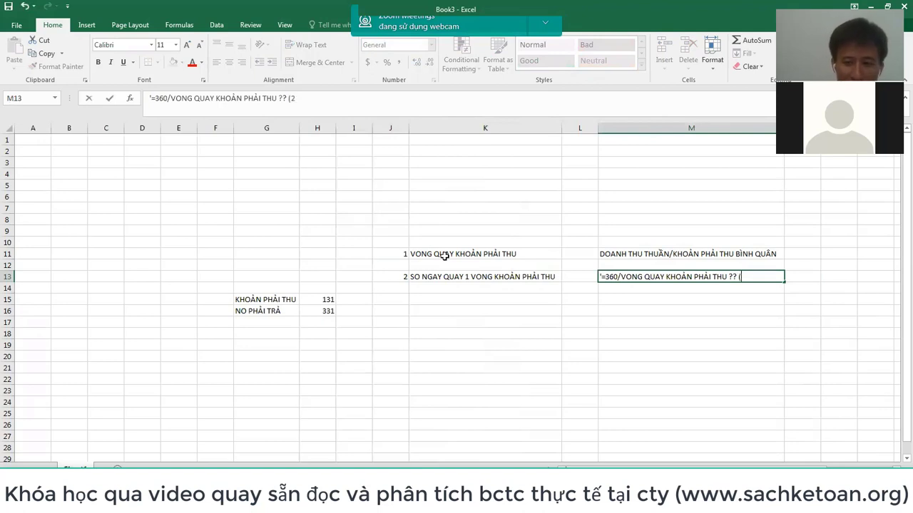
pyautogui.write(')')
pyautogui.press('Return')
# - Make the days-per-turn row bold across J13:M13
pyautogui.press('Up')
pyautogui.press('Up')
pyautogui.press('Left')
pyautogui.press('Left')
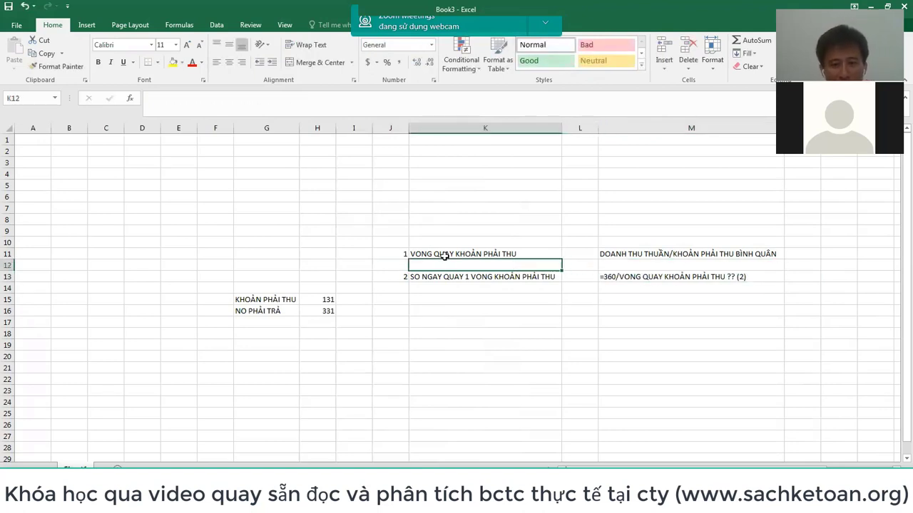
pyautogui.press('Down')
pyautogui.press('Left')
pyautogui.hotkey('shift', 'Right')
pyautogui.hotkey('shift', 'Right')
pyautogui.hotkey('shift', 'Right')
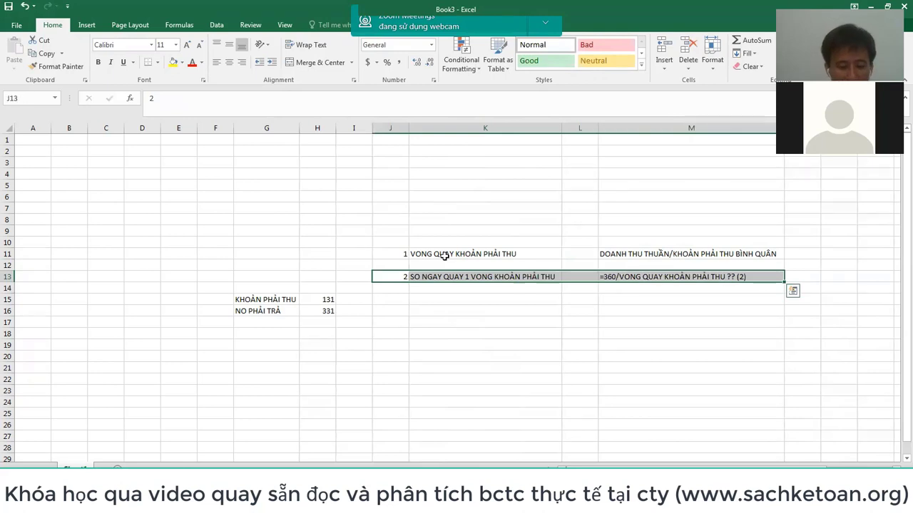
pyautogui.hotkey('ctrl', 'b')
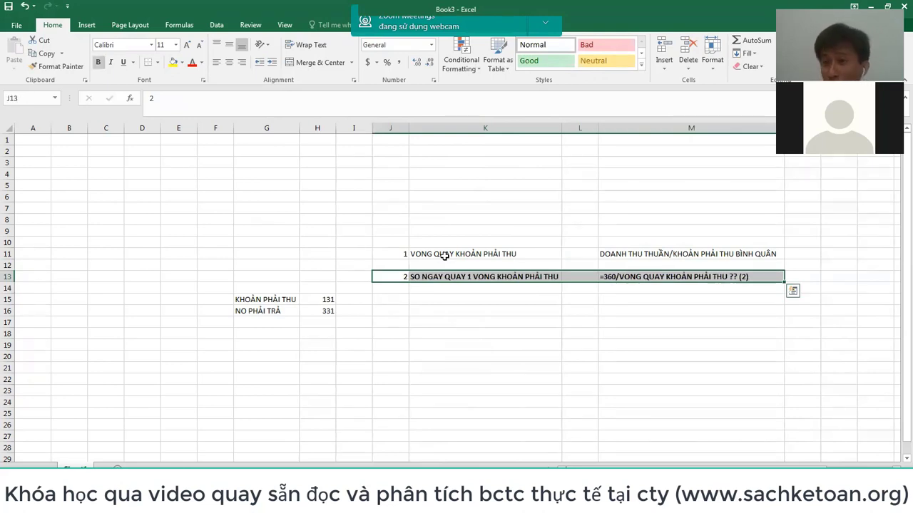
# - Examine the days-per-turn label in K13 and the part of its M13 definition after 360/
pyautogui.click(503, 277)
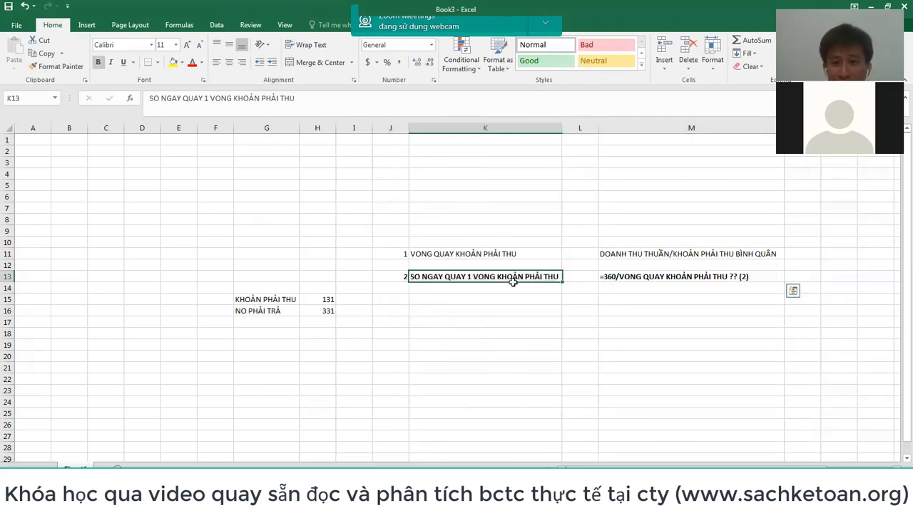
pyautogui.click(631, 276)
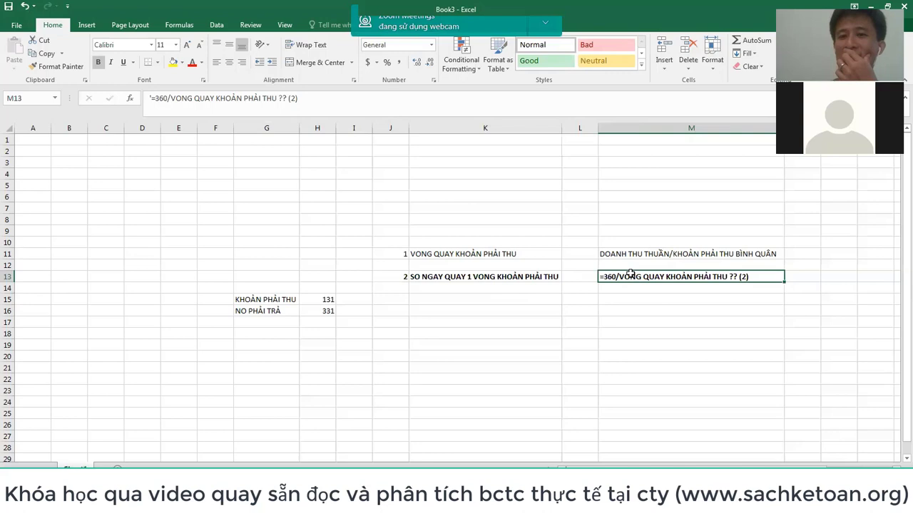
pyautogui.press('Right')
pyautogui.press('Right')
pyautogui.press('Left')
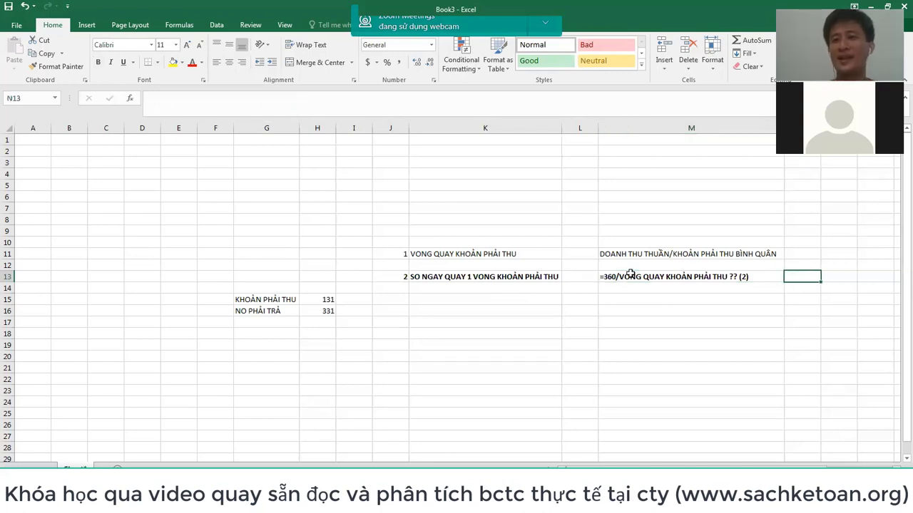
pyautogui.doubleClick(626, 277)
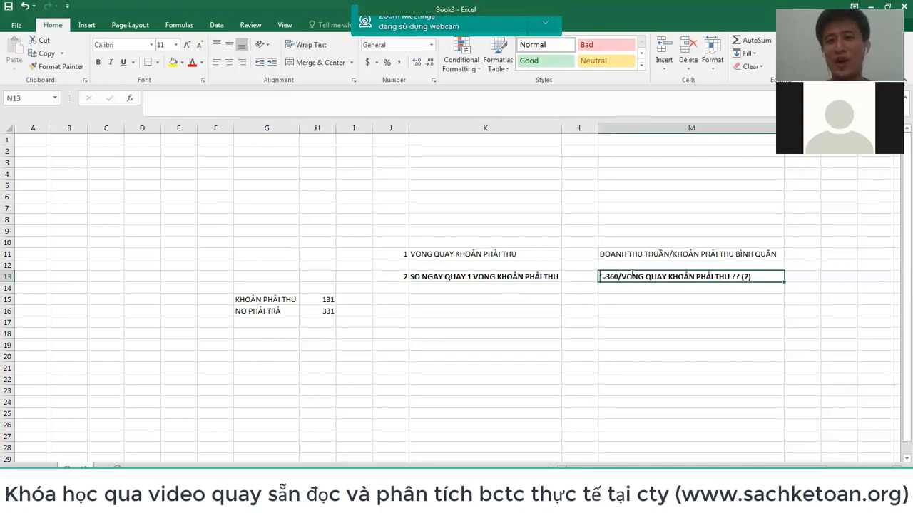
pyautogui.moveTo(624, 279); pyautogui.dragTo(783, 278)
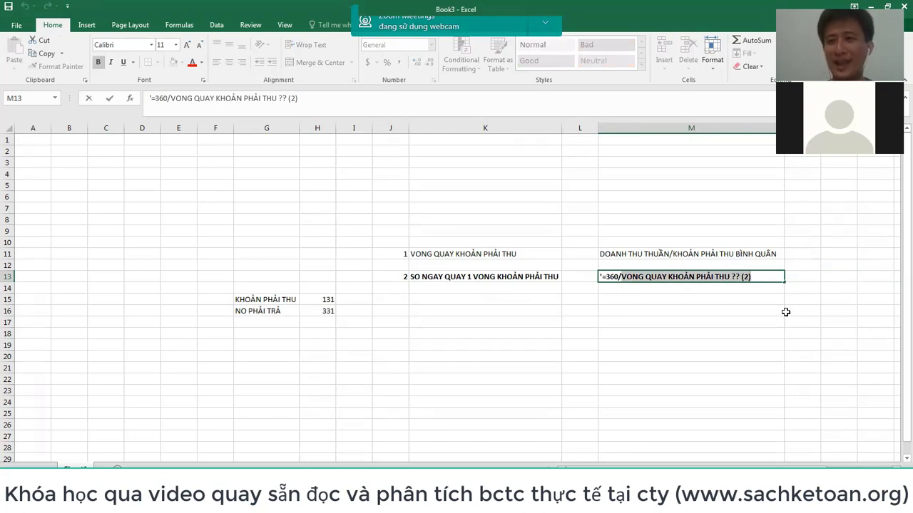
# - Enter ????? in N13 beside the days-per-turn definition and fill K13:N13 with yellow
pyautogui.click(794, 275)
pyautogui.write('?')
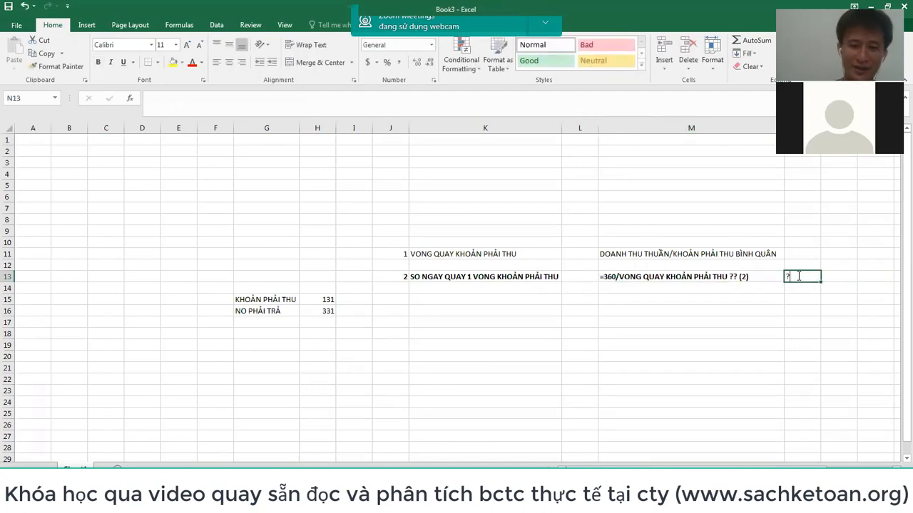
pyautogui.write('????')
pyautogui.press('Return')
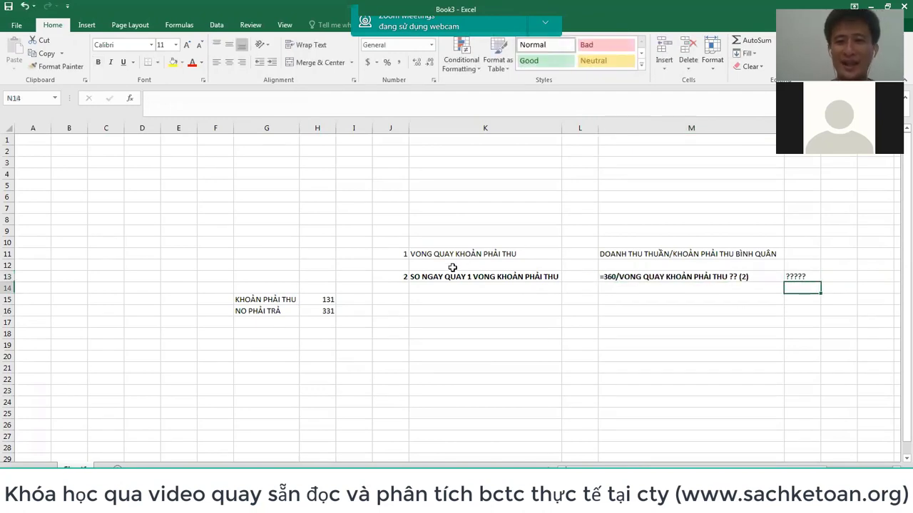
pyautogui.moveTo(439, 276); pyautogui.dragTo(808, 281)
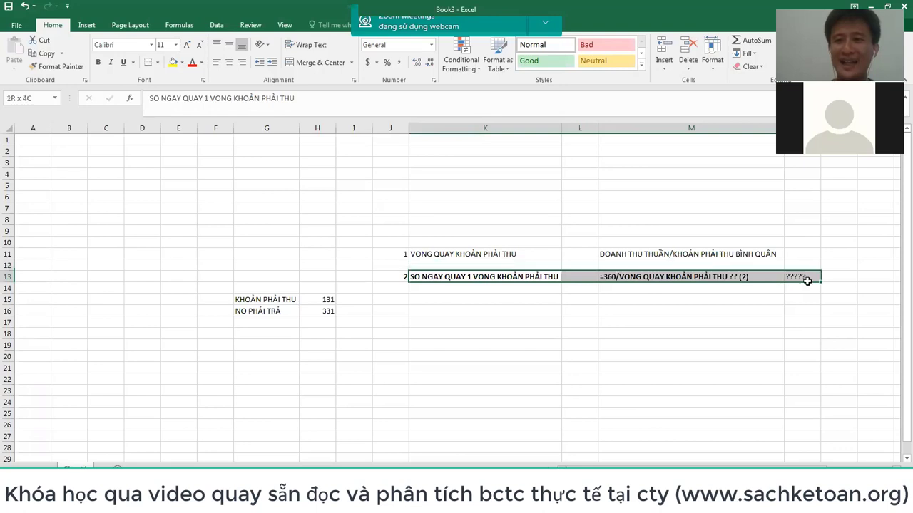
pyautogui.click(172, 62)
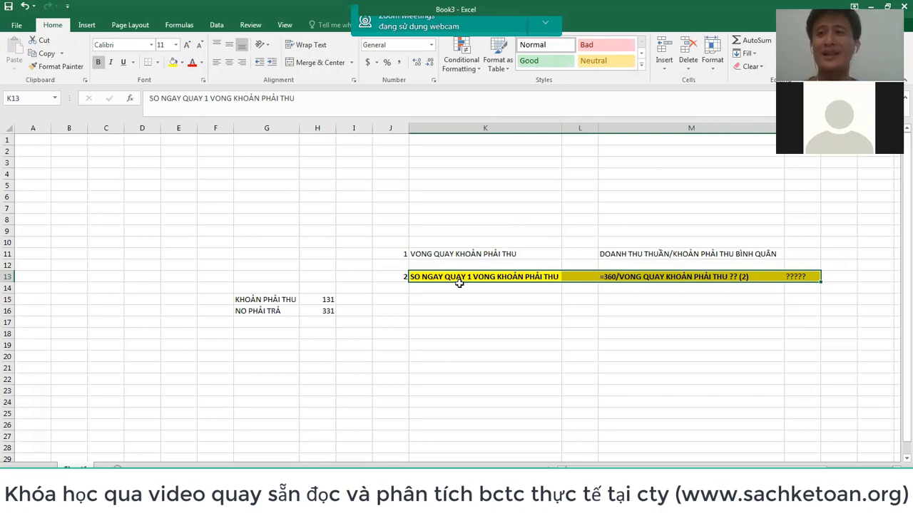
# - Enter the example collection periods 5 NGÀY in O13 and 15 NGAY in O14
pyautogui.click(838, 278)
pyautogui.write('5 N')
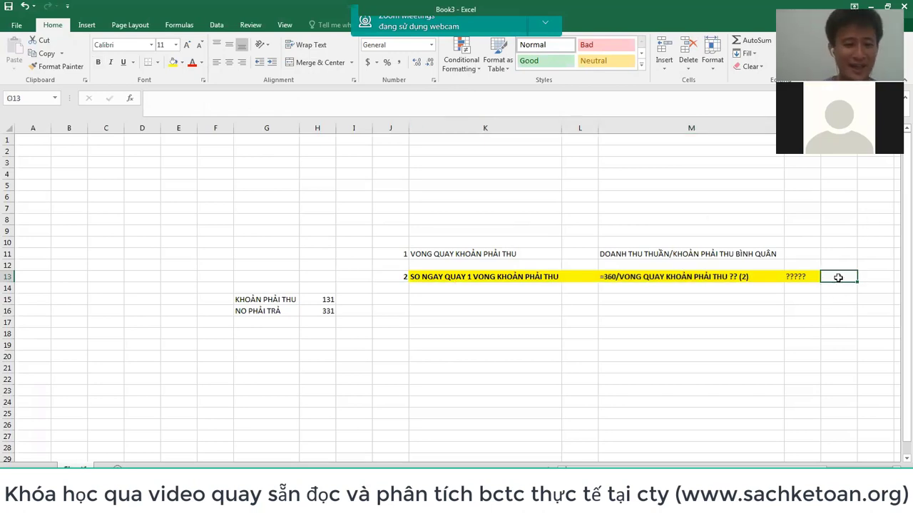
pyautogui.write('GÀY')
pyautogui.press('Return')
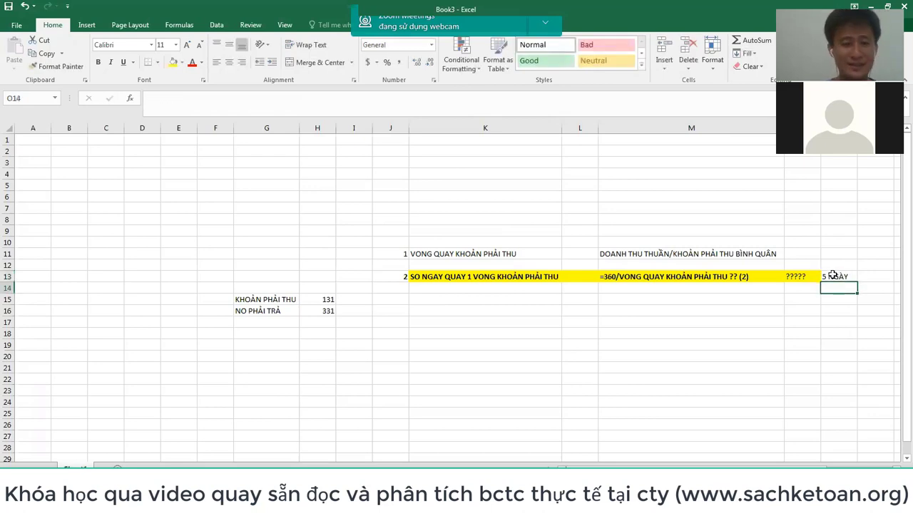
pyautogui.write('15 NGAY')
pyautogui.press('Return')
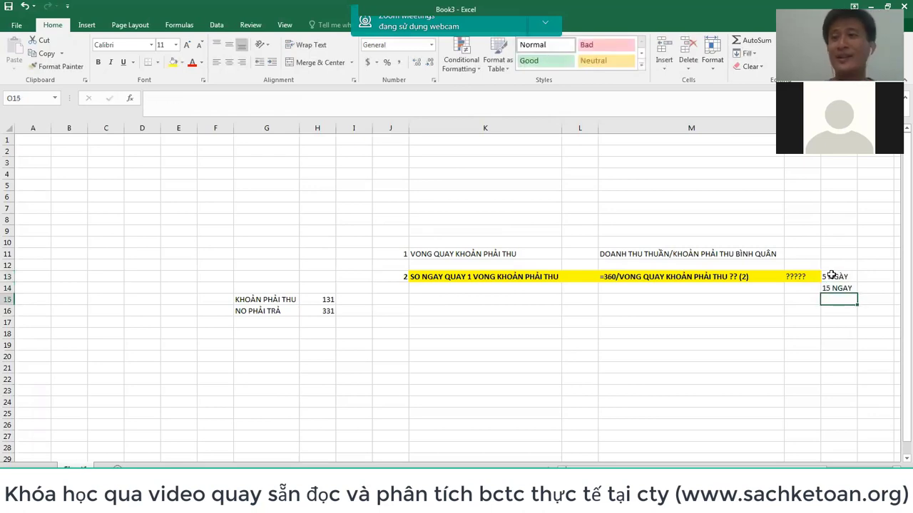
# - Make the example collection periods in O13:O14 bold
pyautogui.click(837, 278)
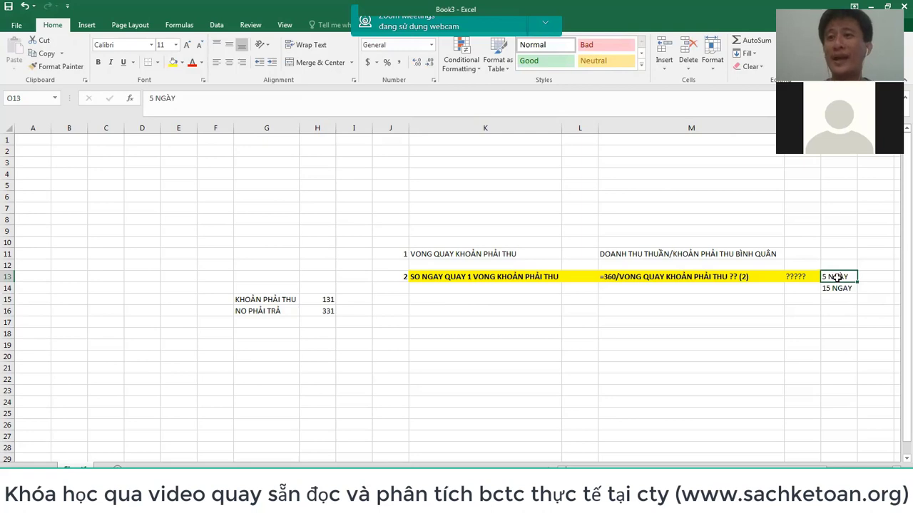
pyautogui.click(837, 288)
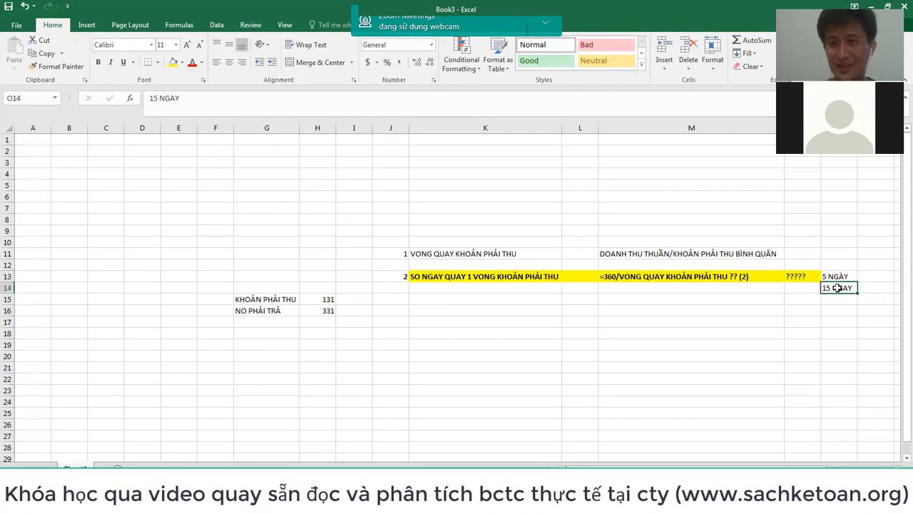
pyautogui.click(475, 278)
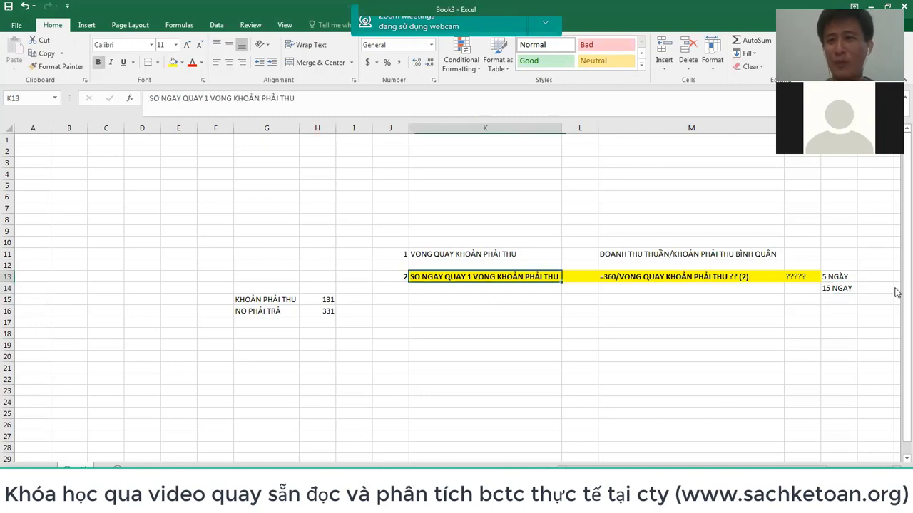
pyautogui.click(848, 278)
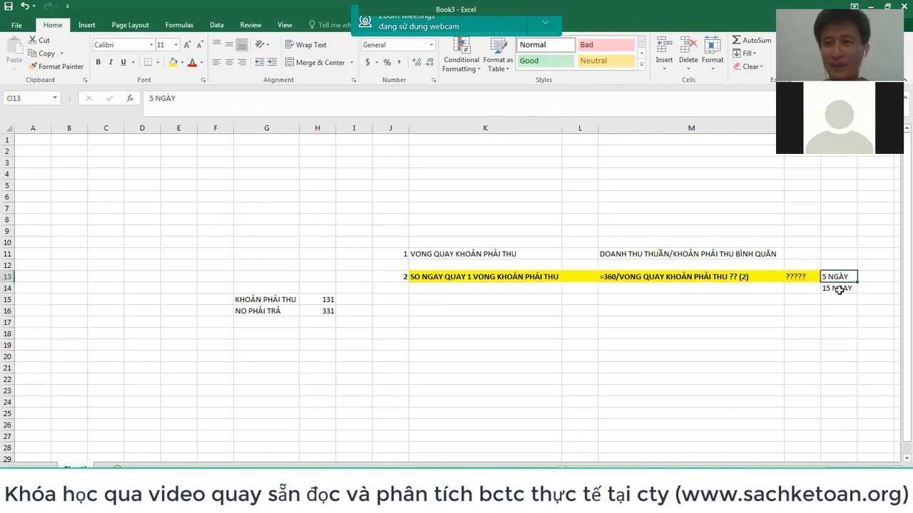
pyautogui.moveTo(839, 289)
pyautogui.mouseDown()
pyautogui.moveTo(840, 278)
pyautogui.moveTo(827, 326)
pyautogui.mouseUp()
pyautogui.hotkey('ctrl', 'b')
# - Enter LON in N11 beside the receivables turnover definition
pyautogui.click(452, 278)
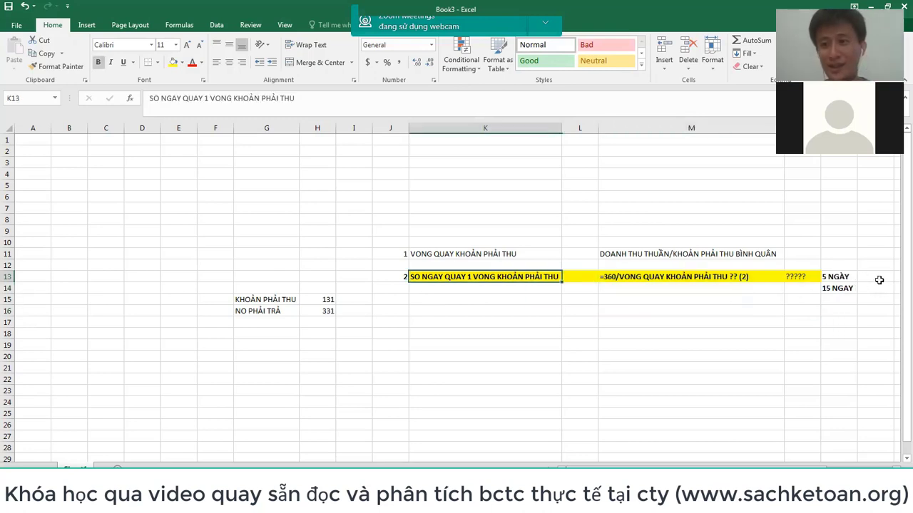
pyautogui.click(836, 278)
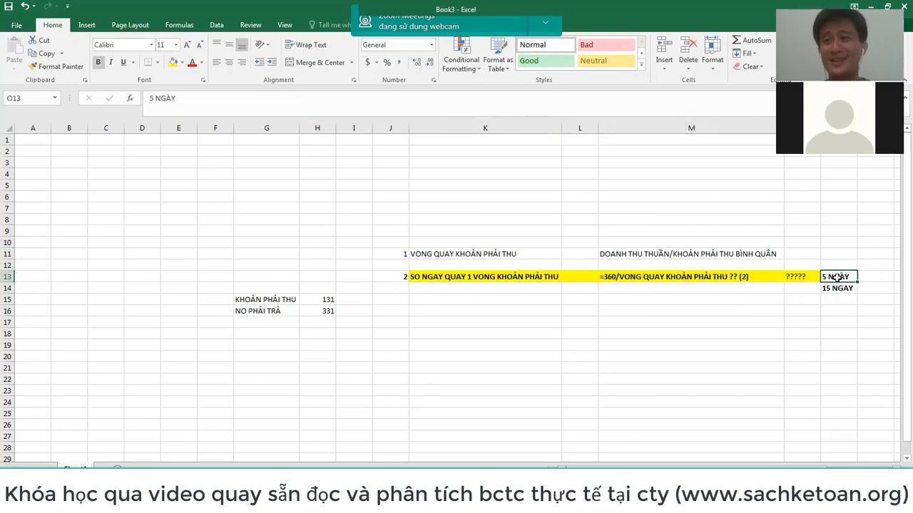
pyautogui.doubleClick(713, 277)
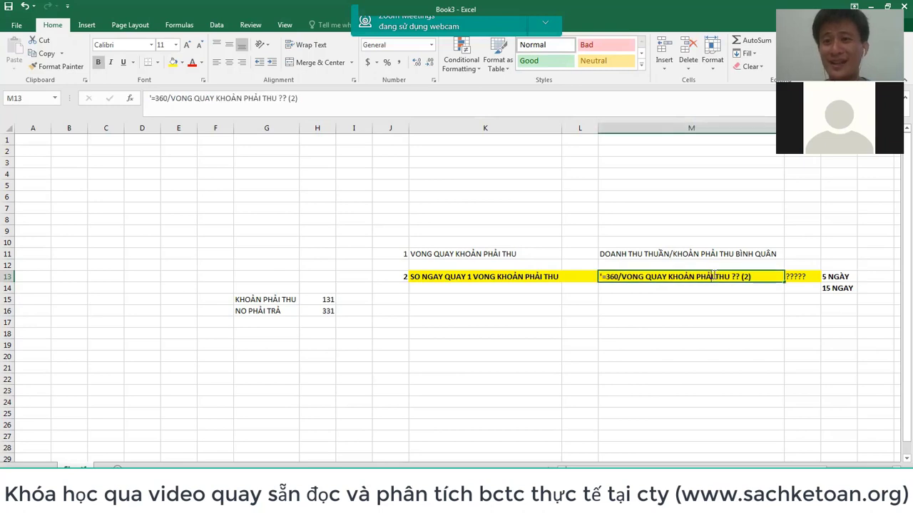
pyautogui.moveTo(768, 276); pyautogui.dragTo(621, 276)
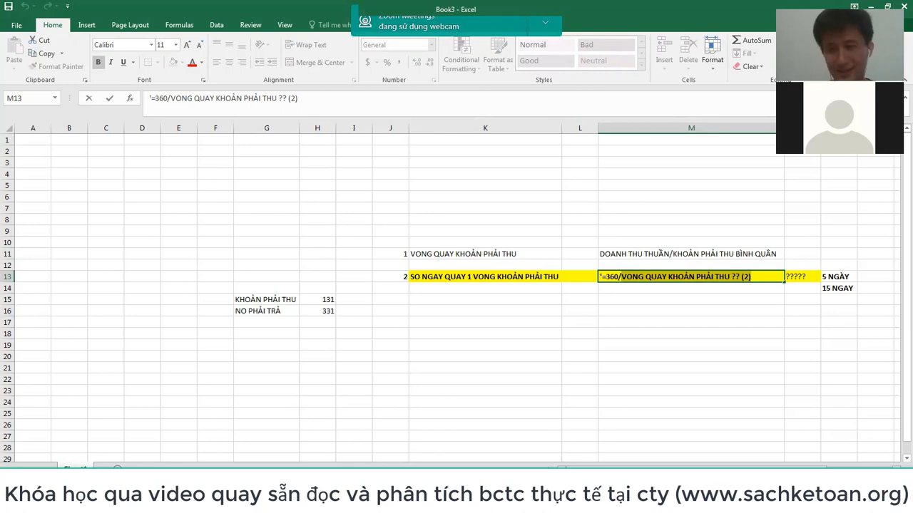
pyautogui.click(484, 255)
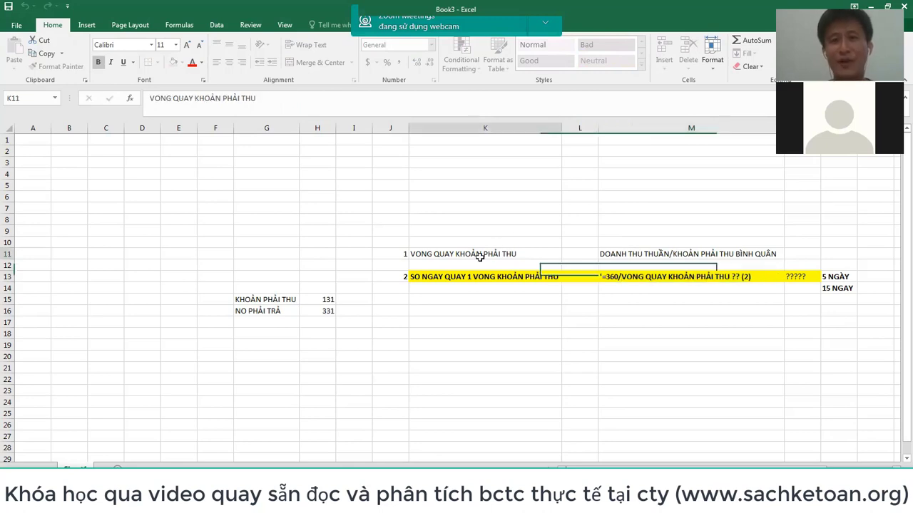
pyautogui.moveTo(737, 255); pyautogui.dragTo(797, 254)
pyautogui.click(797, 254)
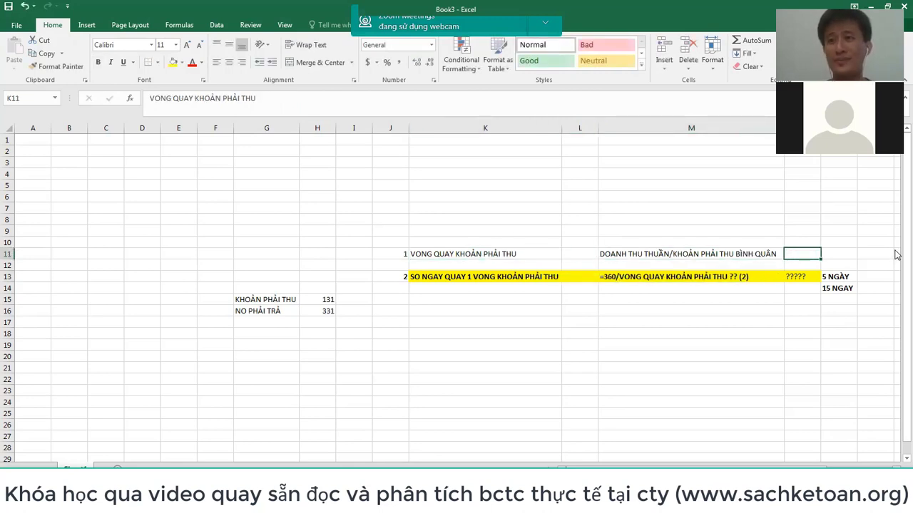
pyautogui.write('LON')
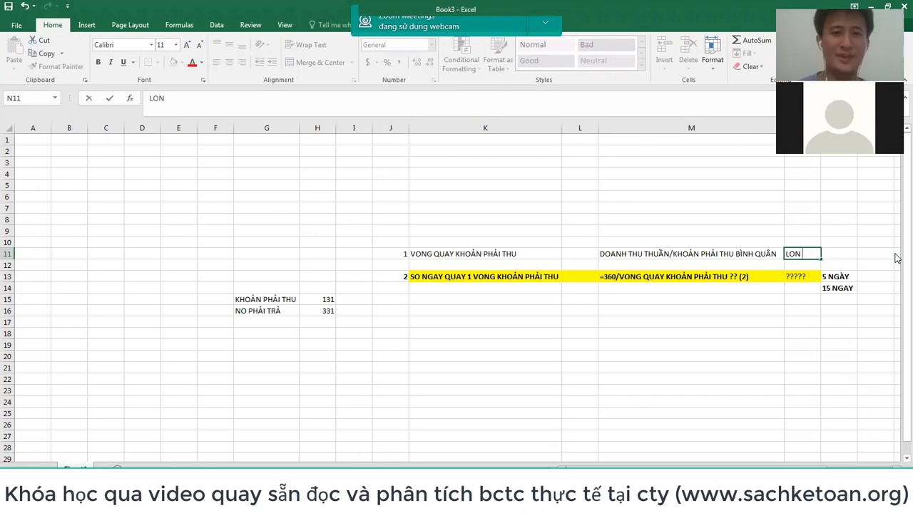
pyautogui.click(471, 273)
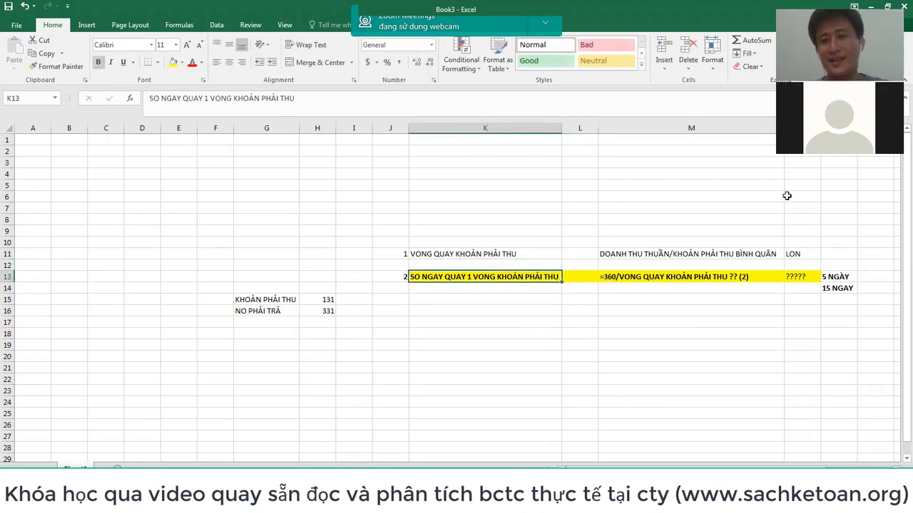
pyautogui.click(704, 255)
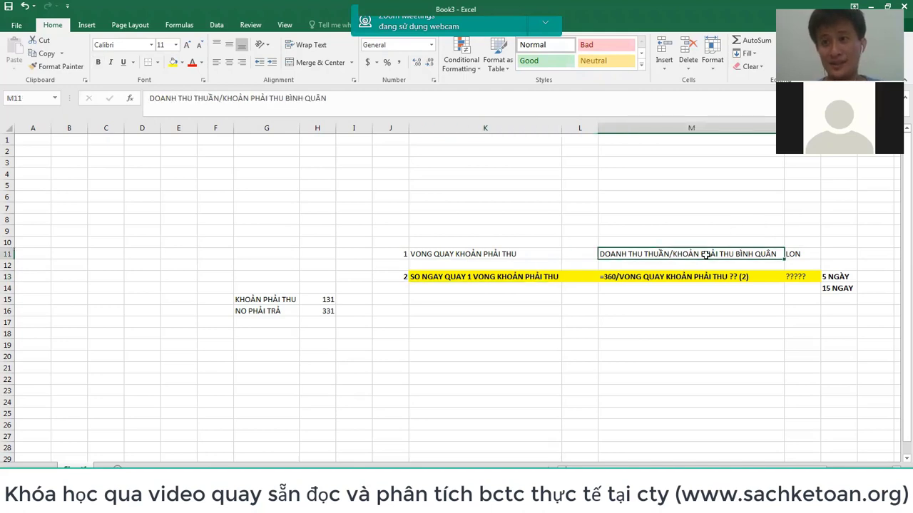
pyautogui.click(838, 277)
pyautogui.click(491, 251)
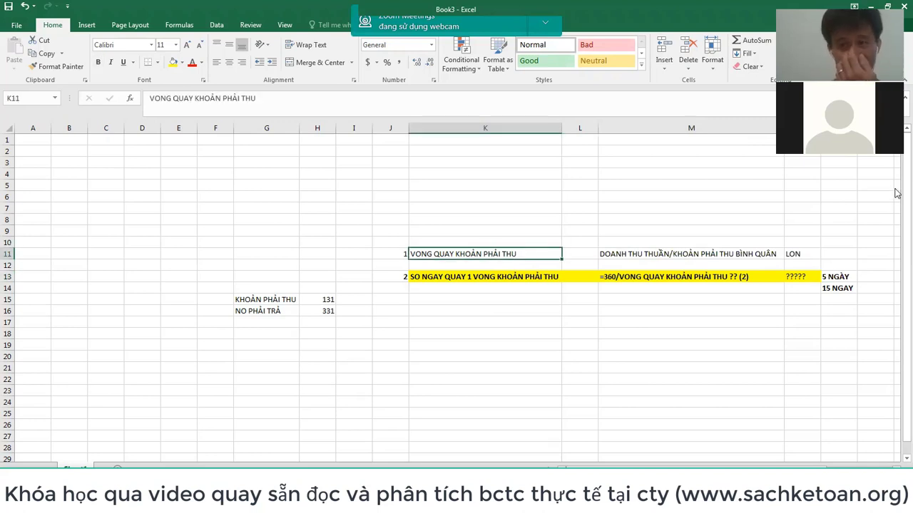
pyautogui.click(641, 210)
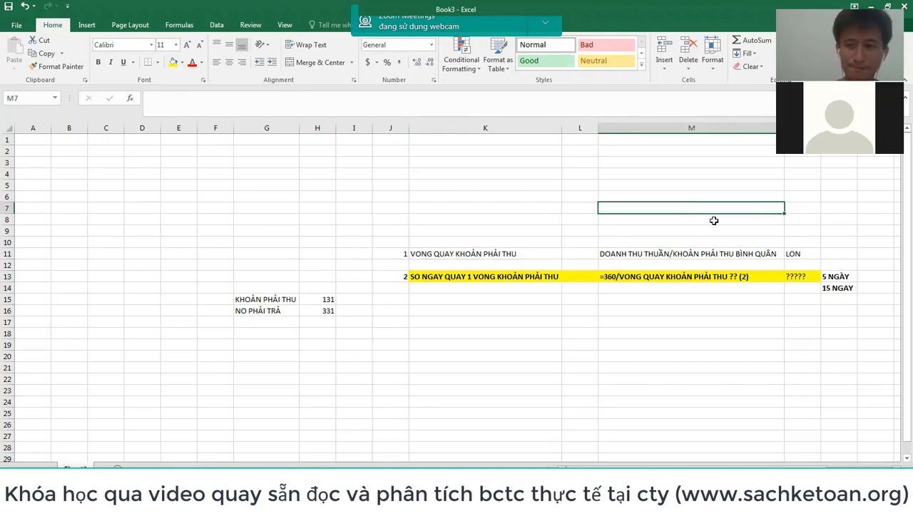
pyautogui.write('1000000000')
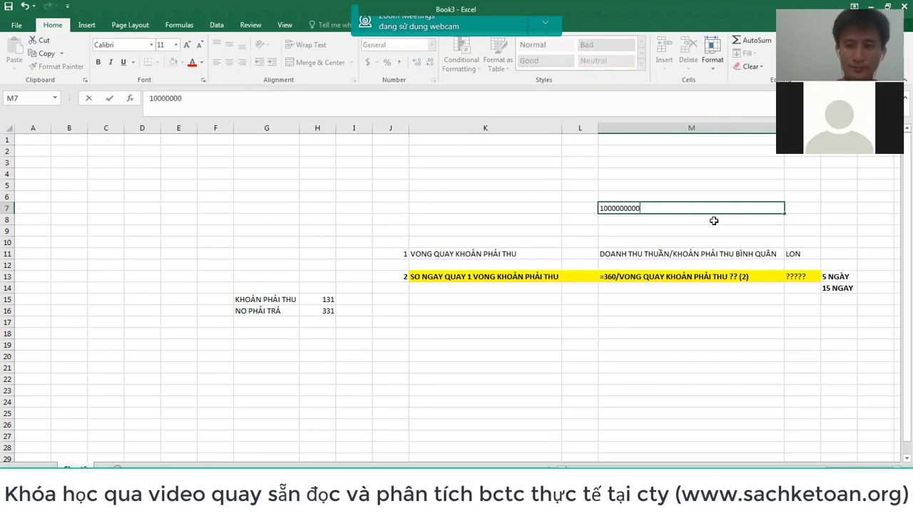
pyautogui.hotkey('ctrl', 'Return')
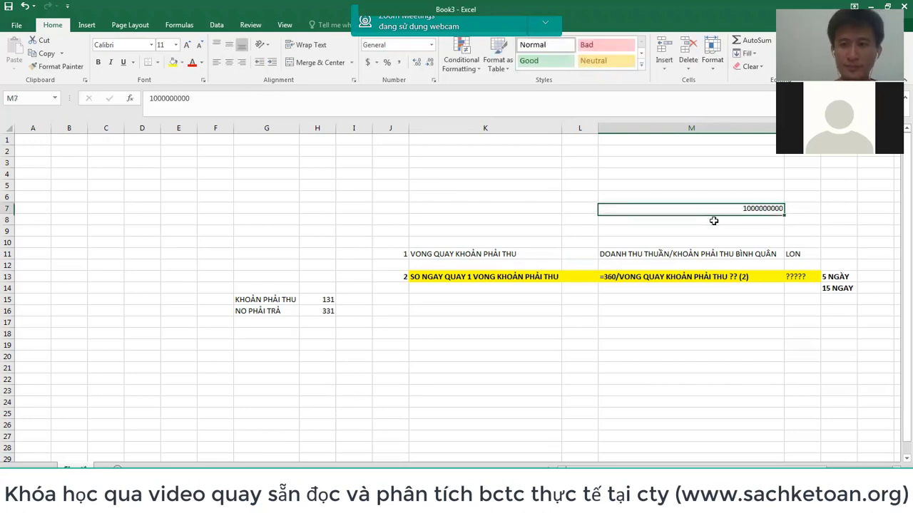
pyautogui.click(400, 62)
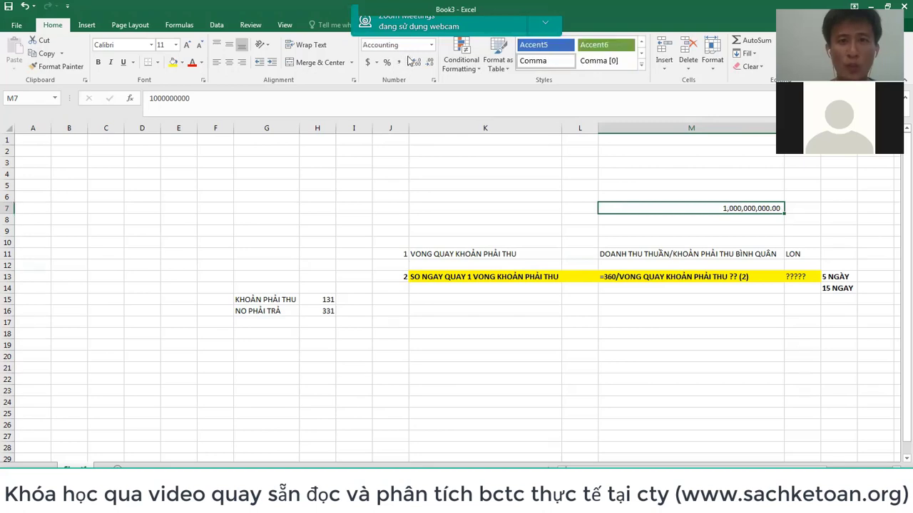
pyautogui.click(429, 62)
pyautogui.click(429, 62)
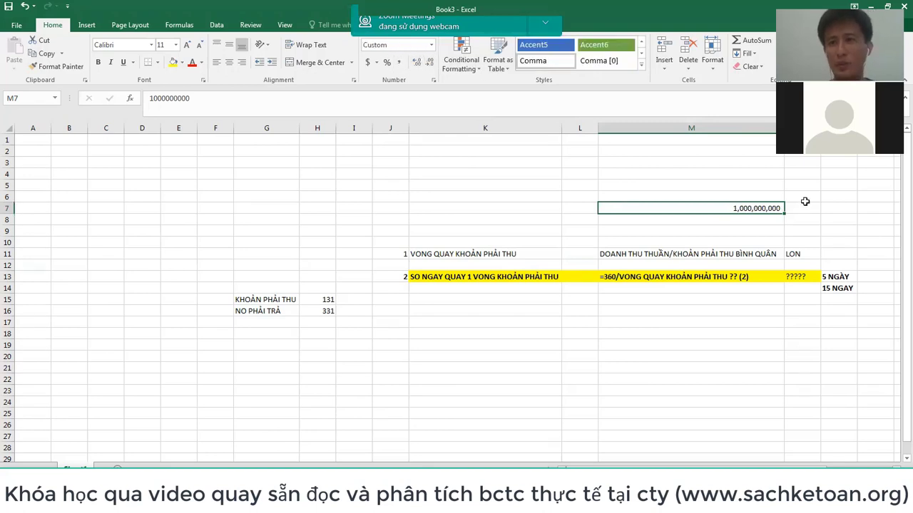
pyautogui.press('Right')
pyautogui.press('Right')
pyautogui.press('Right')
pyautogui.press('Right')
pyautogui.press('Right')
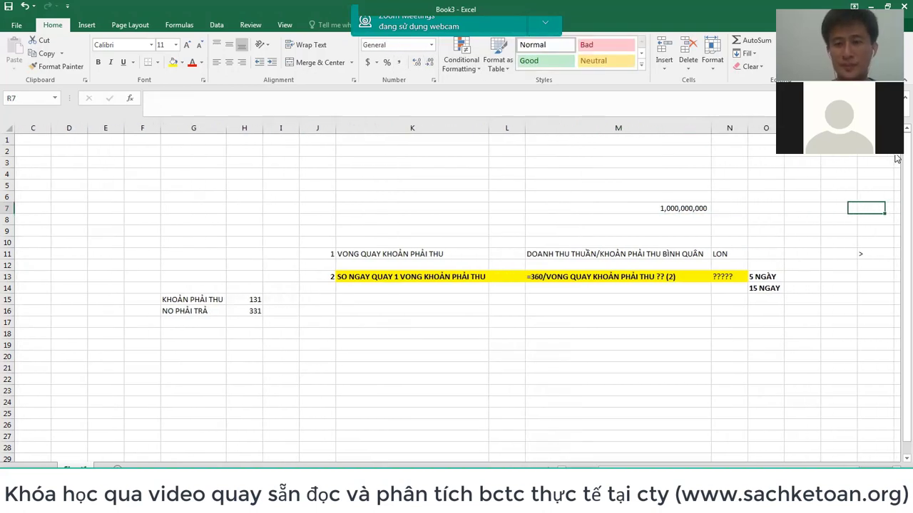
pyautogui.press('Left')
pyautogui.press('Left')
pyautogui.press('Left')
pyautogui.press('Left')
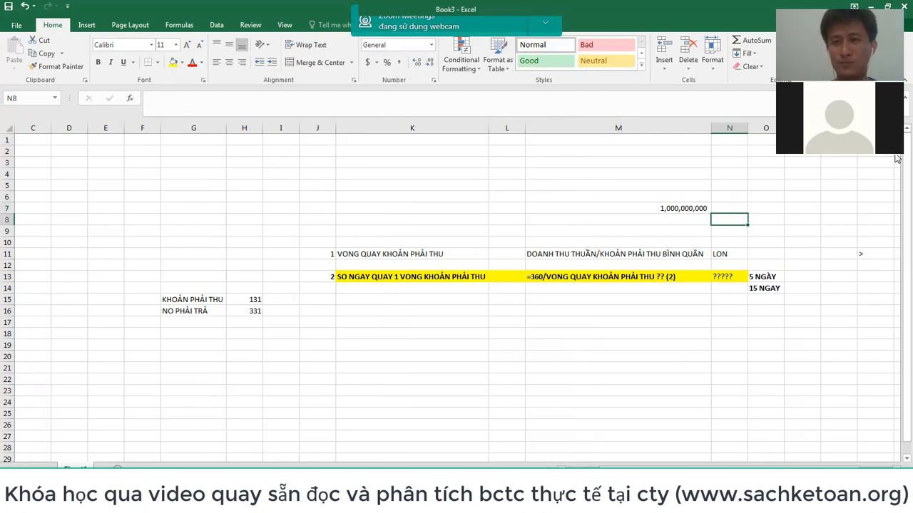
# - Enter the label SO VONG QUYA in M15 below the days-per-turn definition
pyautogui.press('Down')
pyautogui.press('Down')
pyautogui.press('Down')
pyautogui.press('Down')
pyautogui.press('Down')
pyautogui.press('Down')
pyautogui.press('Right')
pyautogui.press('Down')
pyautogui.press('Down')
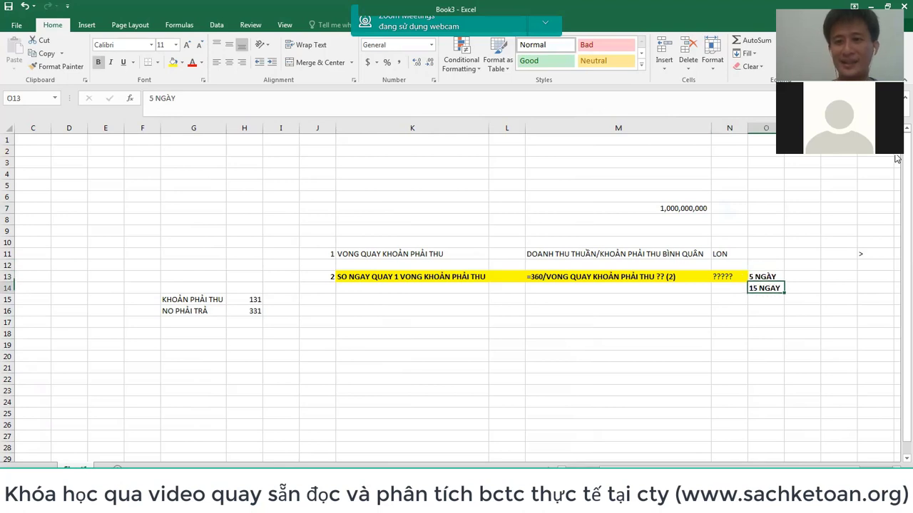
pyautogui.press('Left')
pyautogui.press('Left')
pyautogui.write('=')
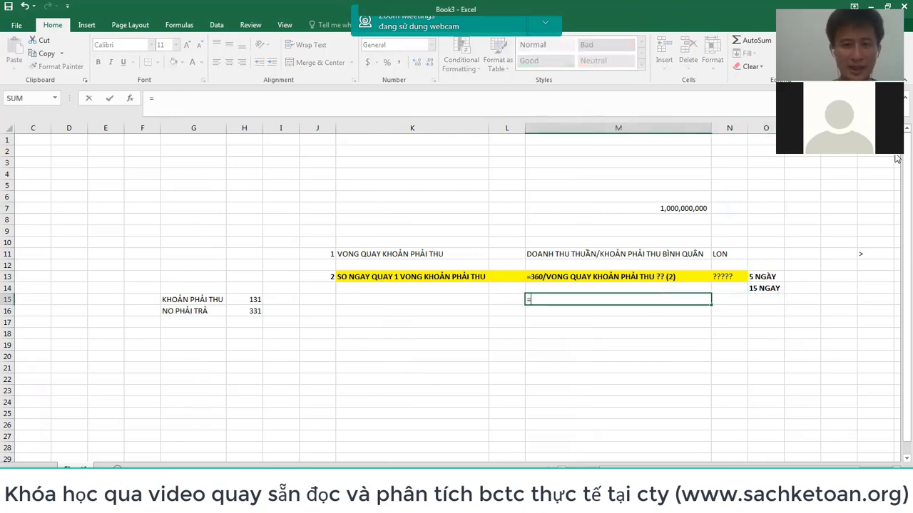
pyautogui.press('Escape')
pyautogui.write('SO VONG ')
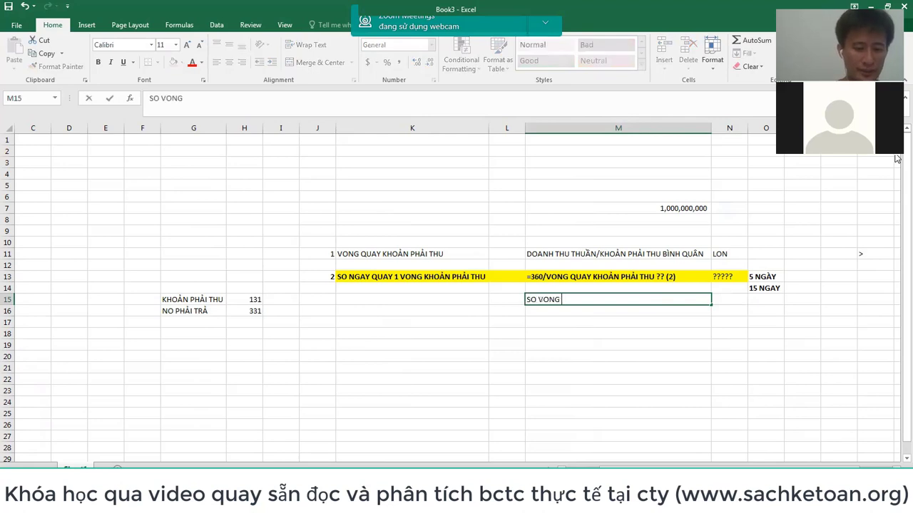
pyautogui.write('QUYA')
pyautogui.press('Tab')
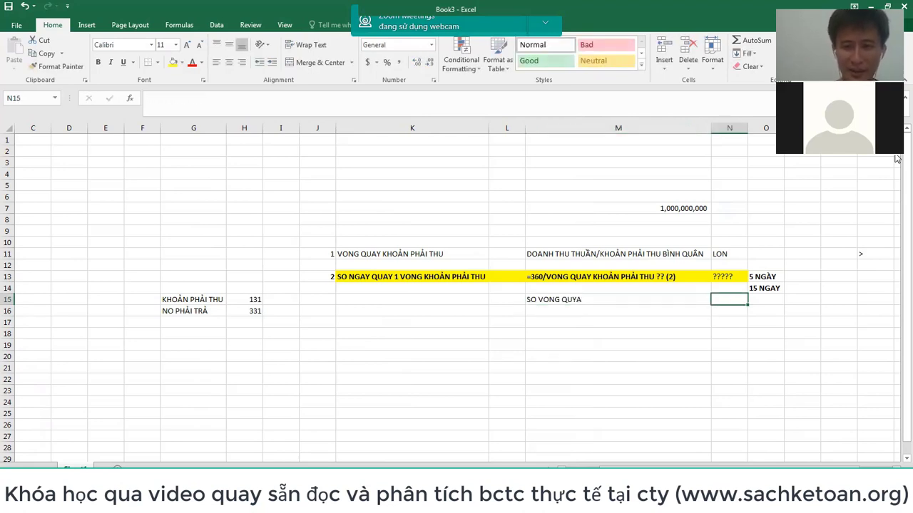
# - Calculate the number of turns in N15 with the formula =360/5
pyautogui.write('=')
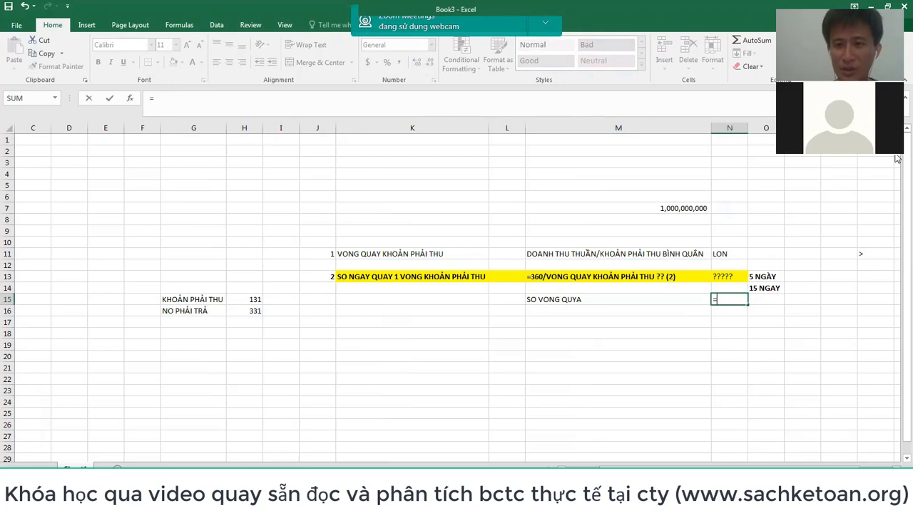
pyautogui.write('360/5')
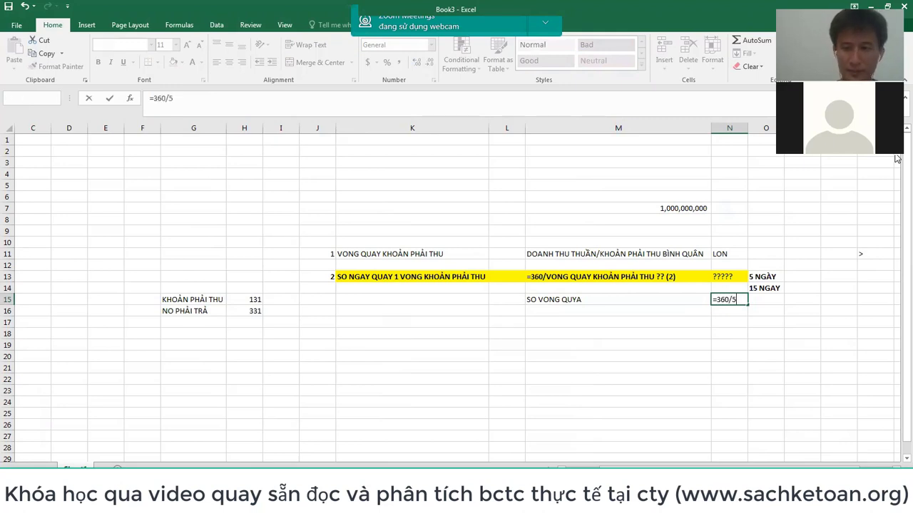
pyautogui.press('Return')
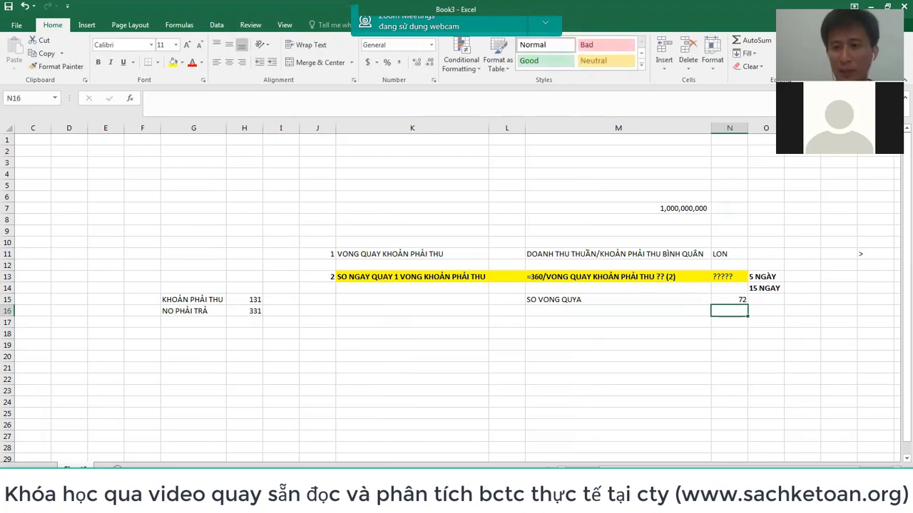
# - Enter 72 in O11 and VONG in P11 as the example result on the receivables turnover row
pyautogui.click(710, 210)
pyautogui.click(435, 255)
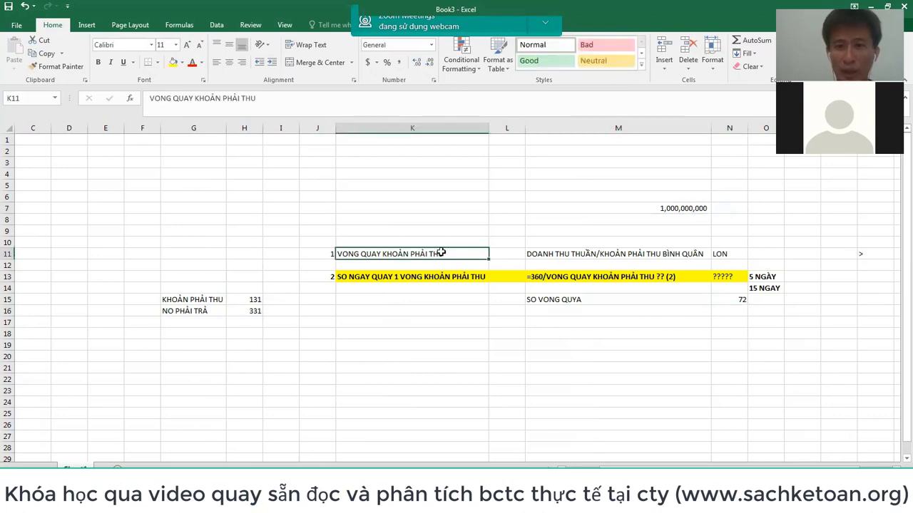
pyautogui.click(765, 253)
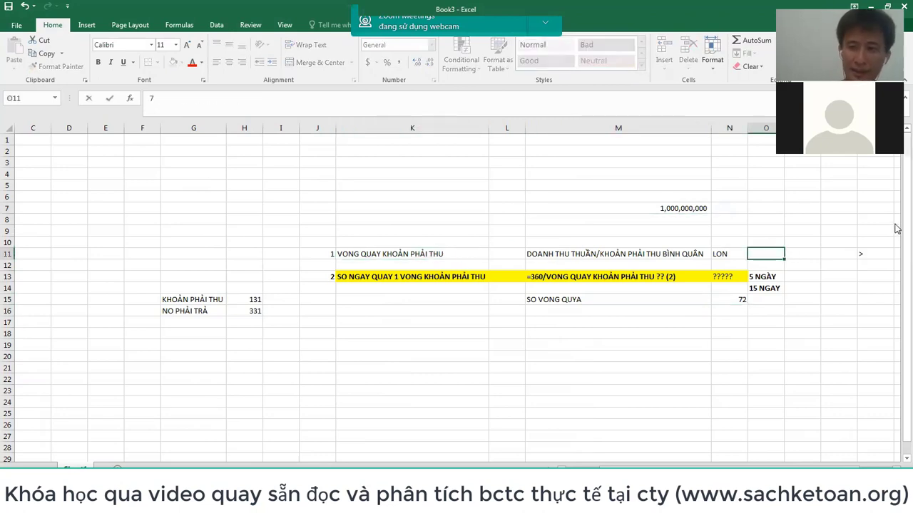
pyautogui.write('72')
pyautogui.press('Tab')
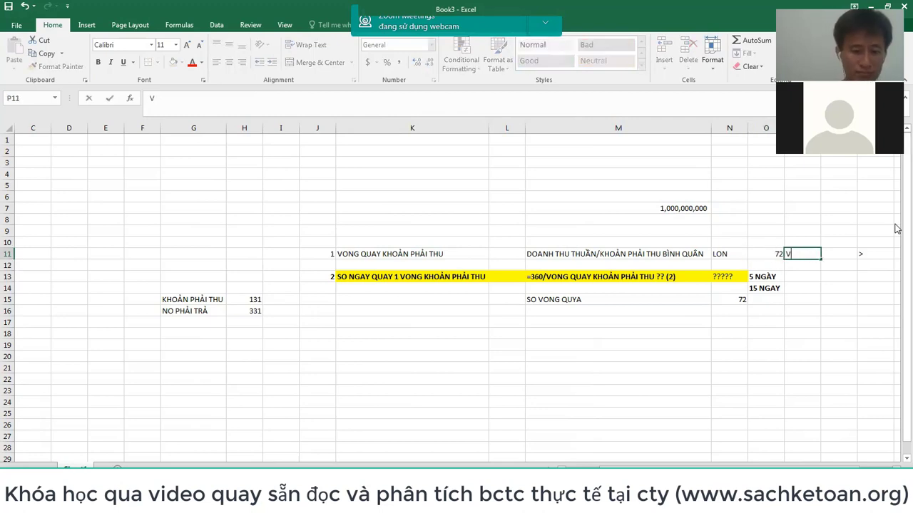
pyautogui.write('VONG')
pyautogui.press('Return')
pyautogui.press('Up')
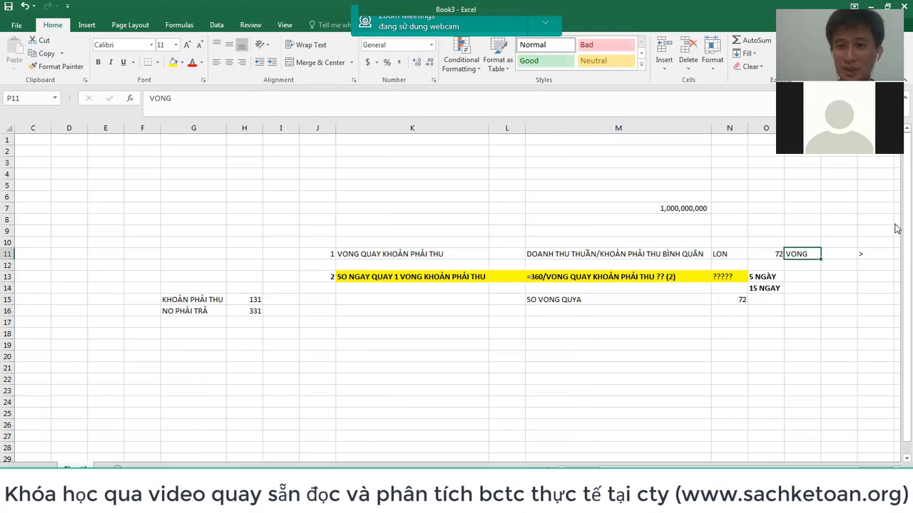
pyautogui.press('Left')
pyautogui.press('Left')
pyautogui.press('Left')
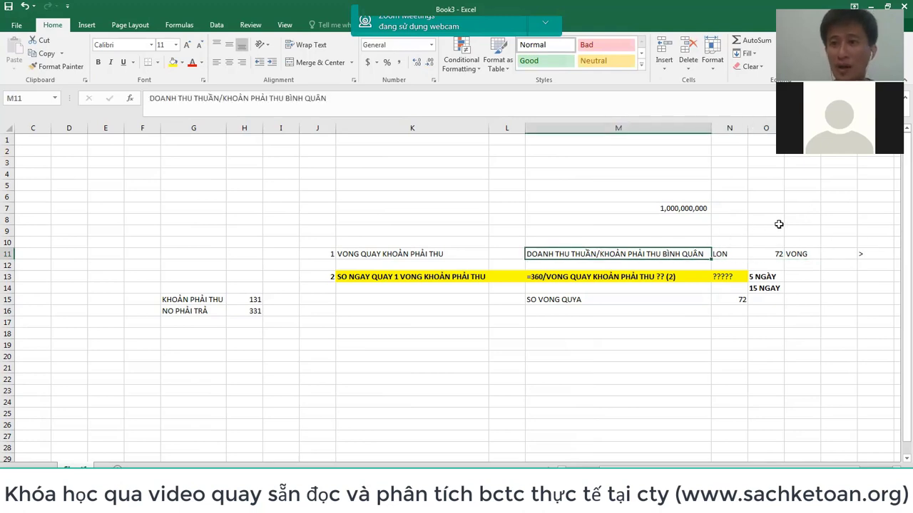
pyautogui.click(801, 255)
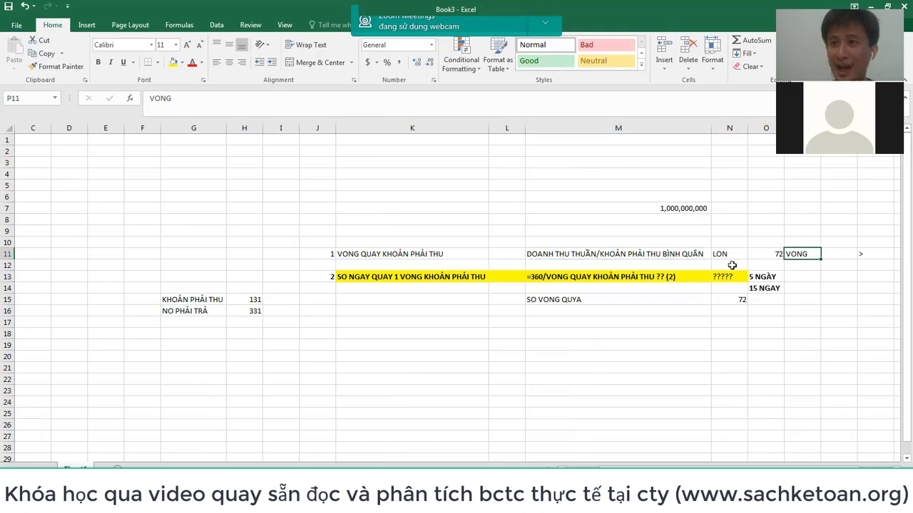
pyautogui.click(787, 212)
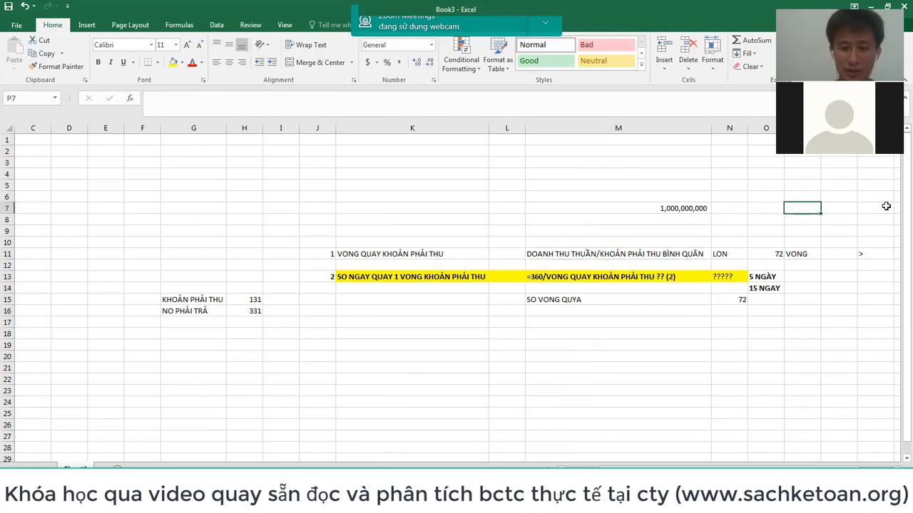
# - Calculate the amount per turn in P7 with the formula =M7/72
pyautogui.write('=')
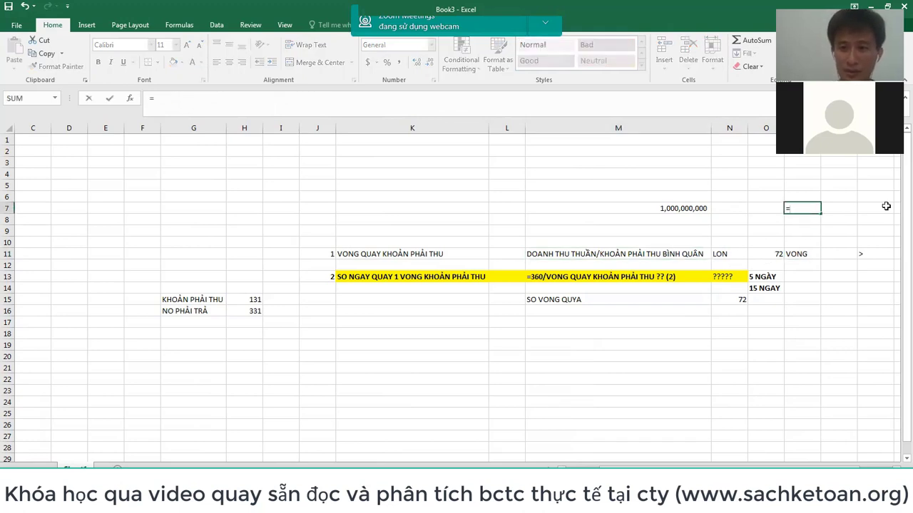
pyautogui.press('Left')
pyautogui.press('Left')
pyautogui.press('Left')
pyautogui.write('/7')
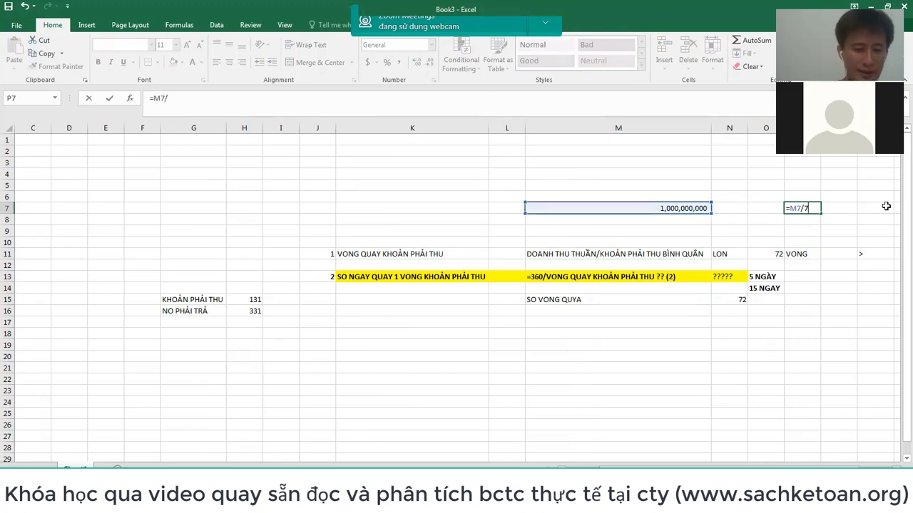
pyautogui.write('2')
pyautogui.press('Return')
pyautogui.click(830, 208)
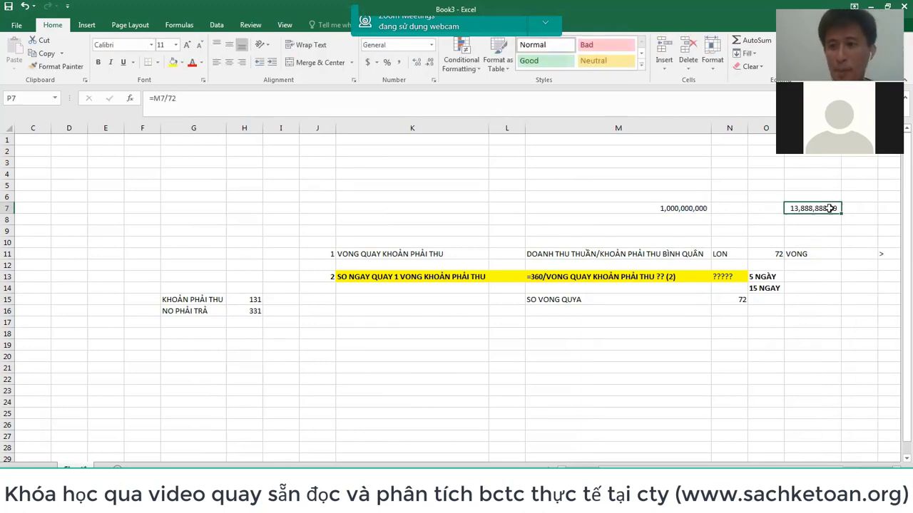
# - Highlight the per-turn amount in P7 with a yellow fill
pyautogui.click(772, 255)
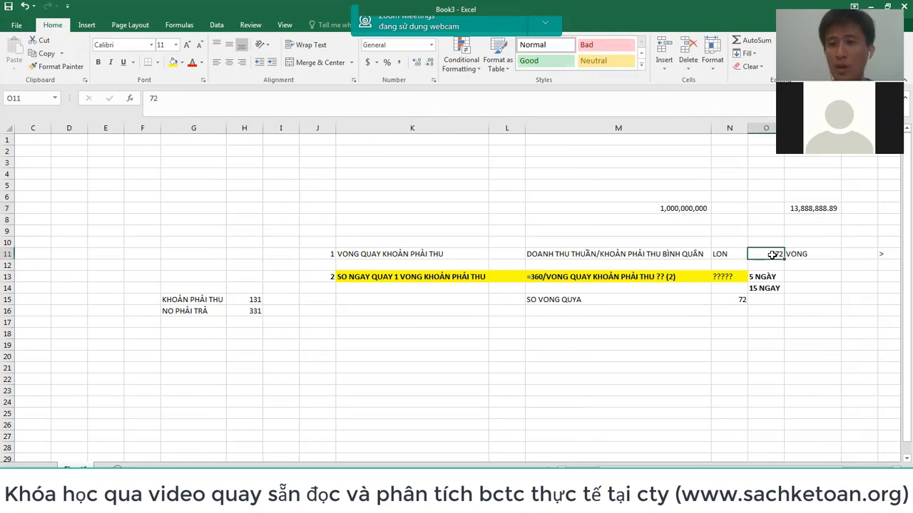
pyautogui.click(763, 277)
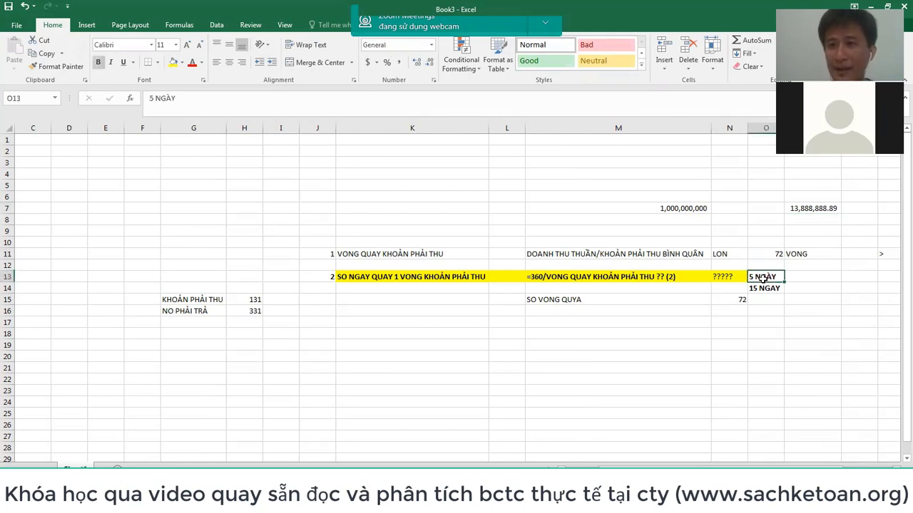
pyautogui.click(796, 212)
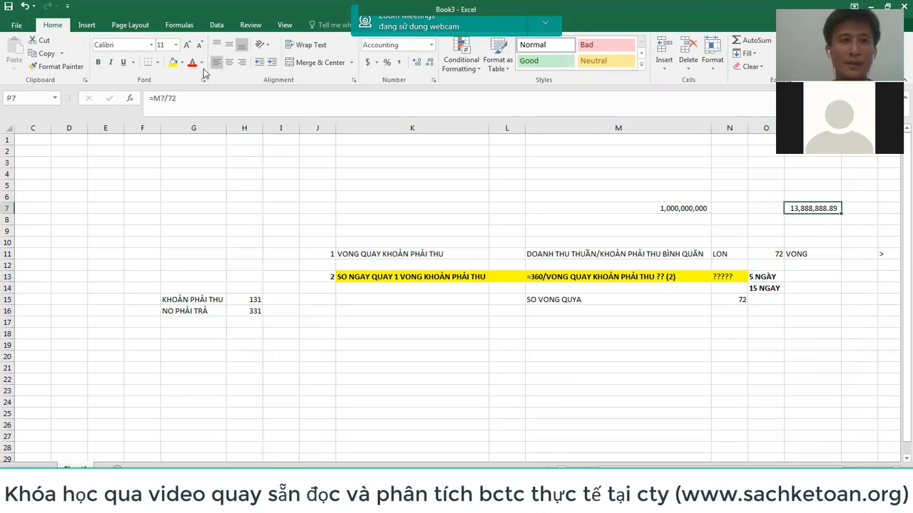
pyautogui.click(173, 62)
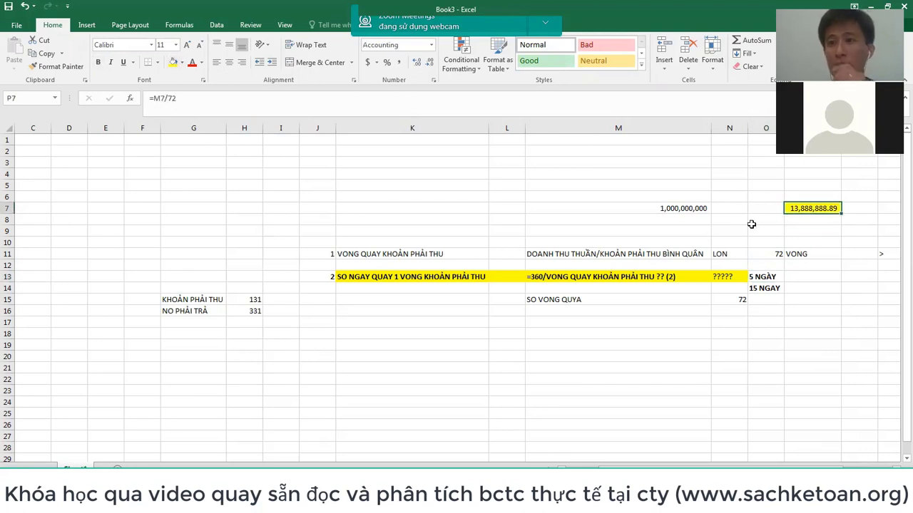
# - Check the total in P10 by multiplying the per-turn amount by the number of turns with =P7*O11
pyautogui.click(804, 241)
pyautogui.write('=')
pyautogui.press('Up')
pyautogui.press('Up')
pyautogui.press('Up')
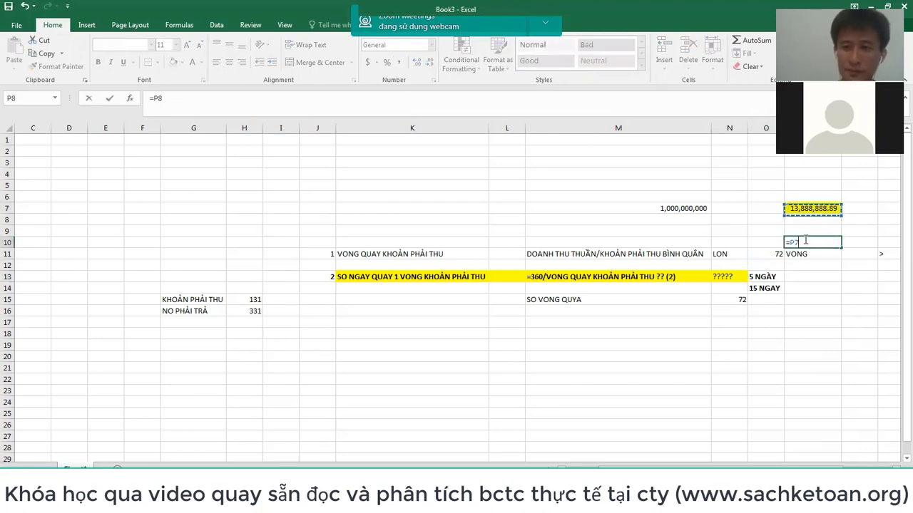
pyautogui.write('*')
pyautogui.press('Down')
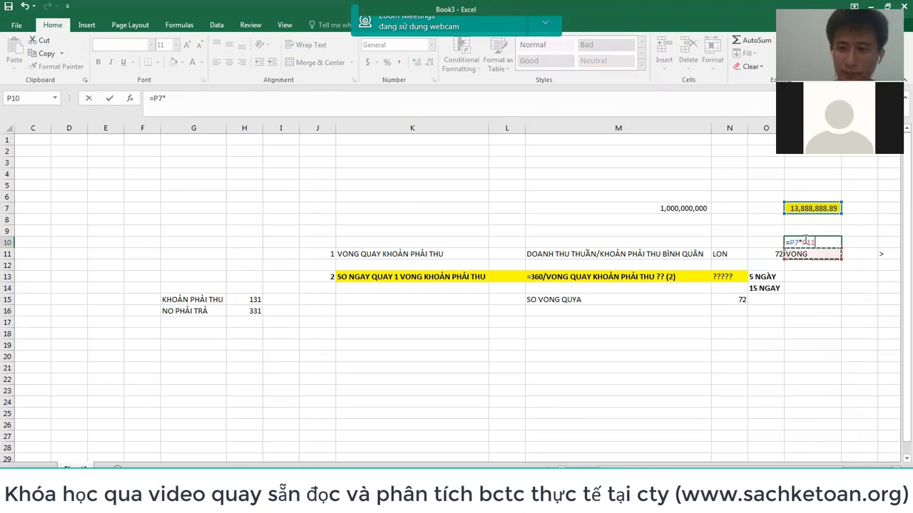
pyautogui.press('Left')
pyautogui.press('Return')
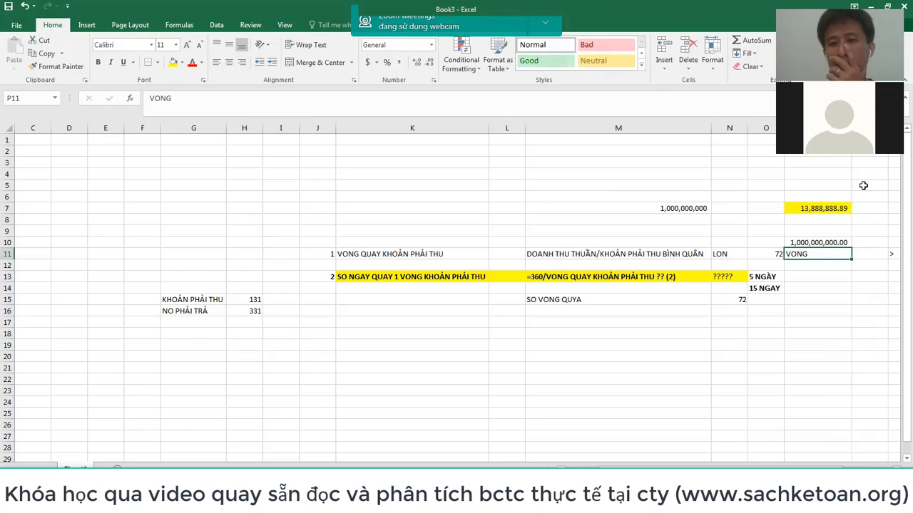
# - Change the font colour of the per-turn amount in P7 and the 5 NGÀY entry in O13 to red
pyautogui.click(762, 277)
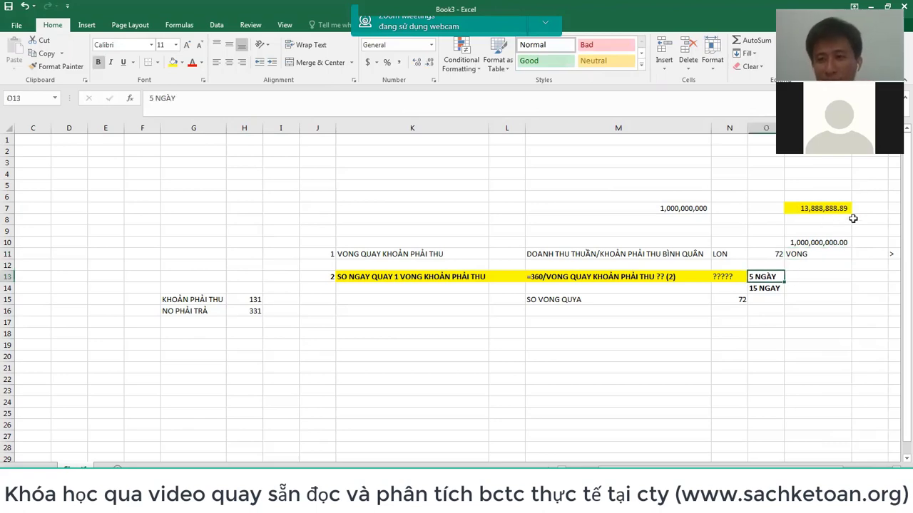
pyautogui.click(676, 207)
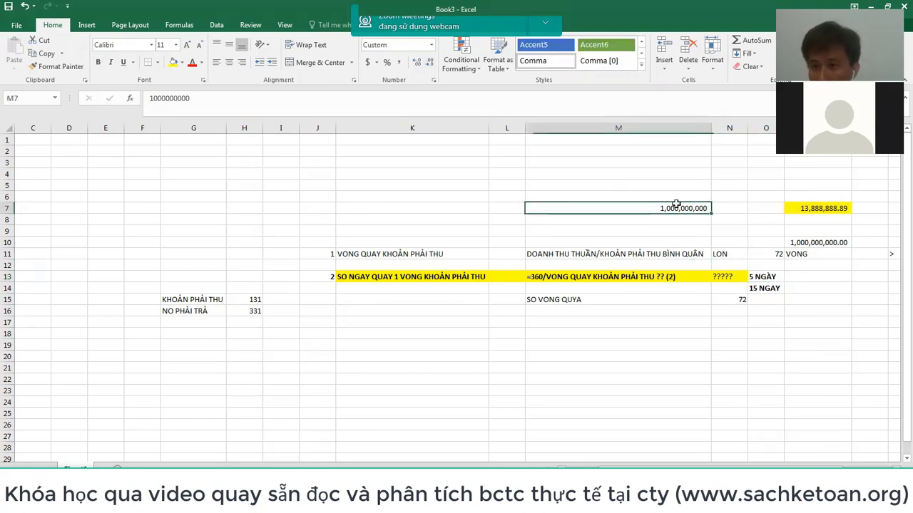
pyautogui.click(772, 252)
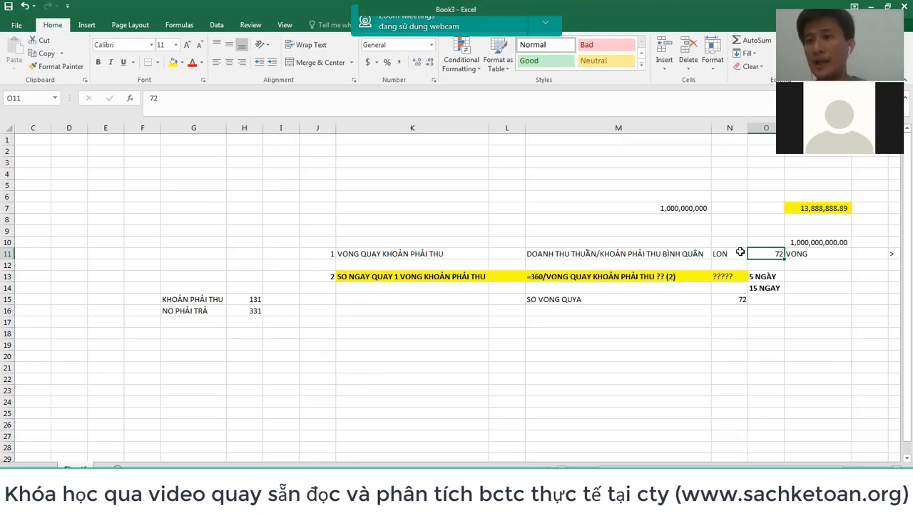
pyautogui.click(816, 208)
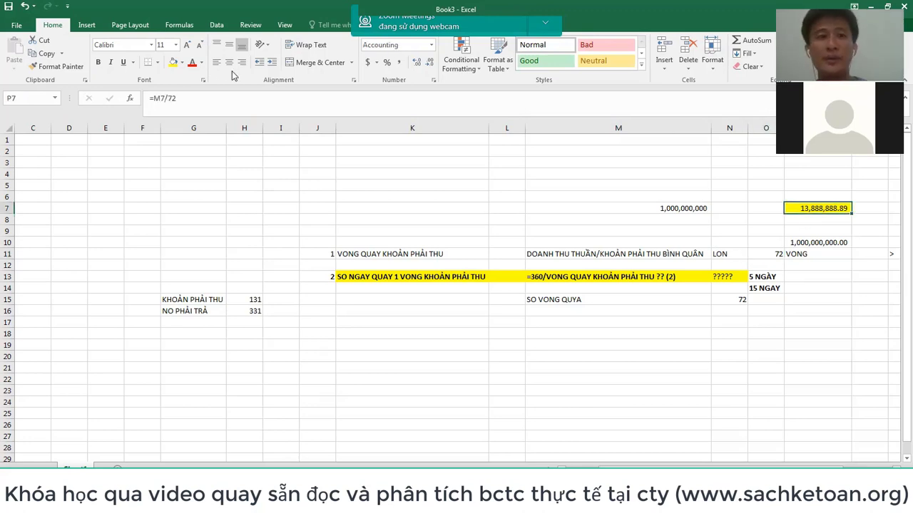
pyautogui.click(192, 62)
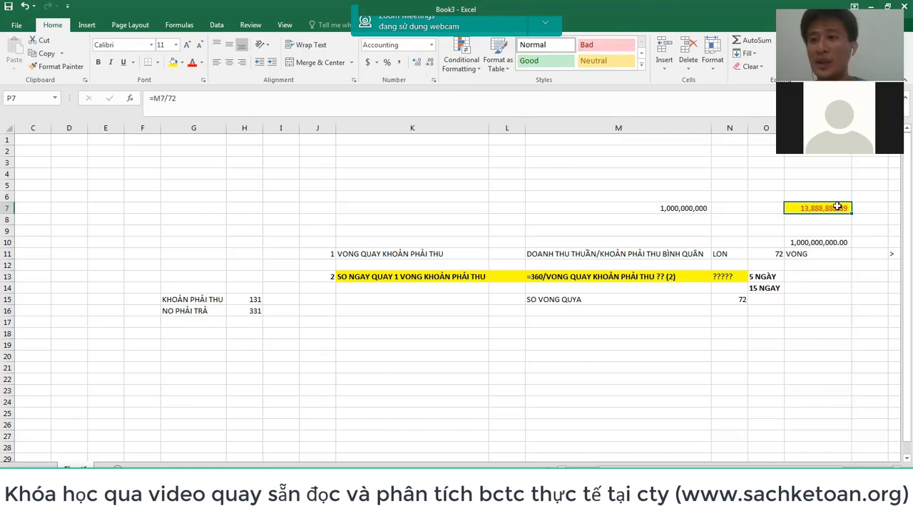
pyautogui.click(762, 278)
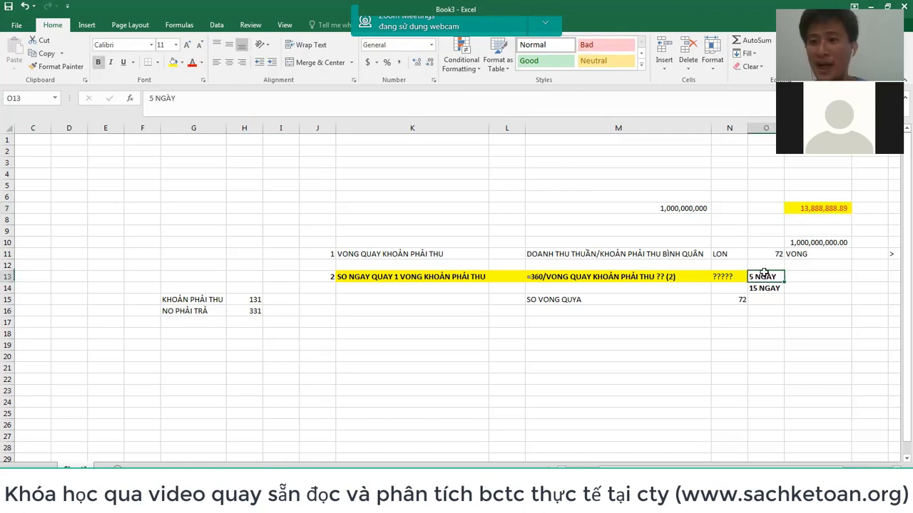
pyautogui.click(191, 62)
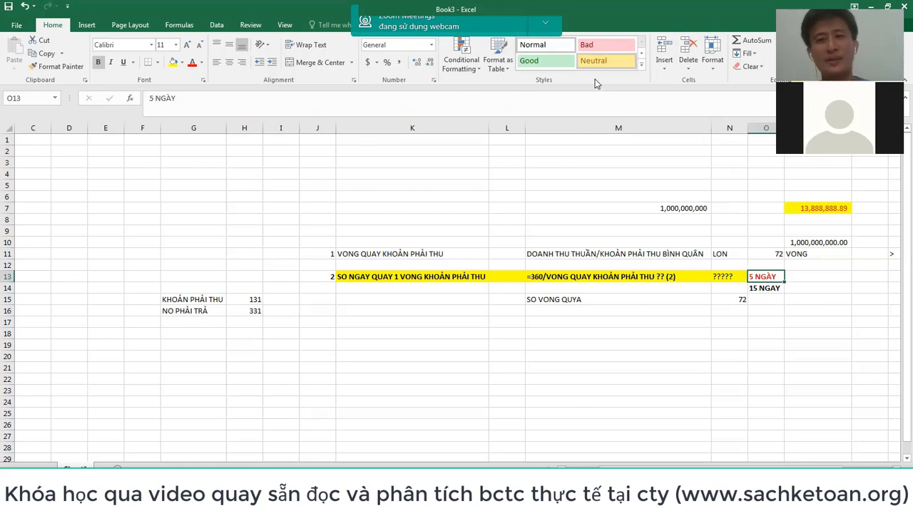
# - Fill the whole receivables example block K7:Q18 with yellow
pyautogui.moveTo(406, 209); pyautogui.dragTo(855, 335)
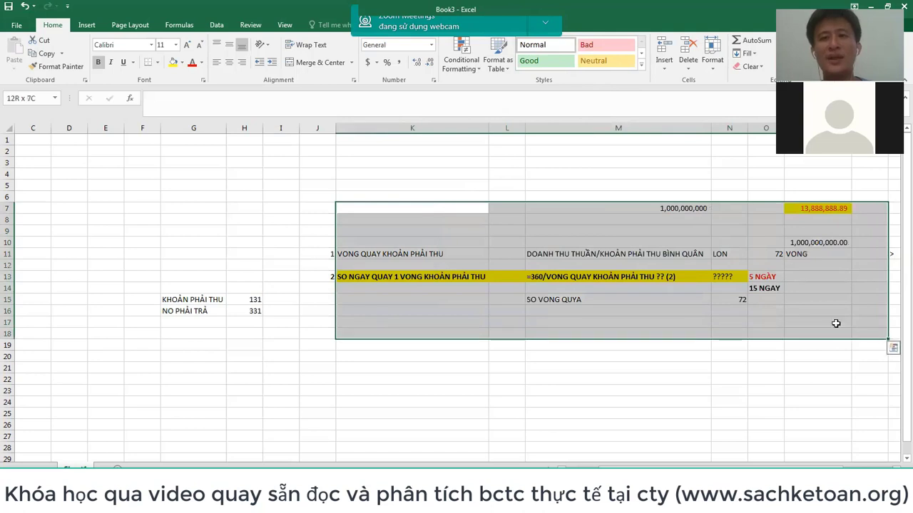
pyautogui.click(173, 63)
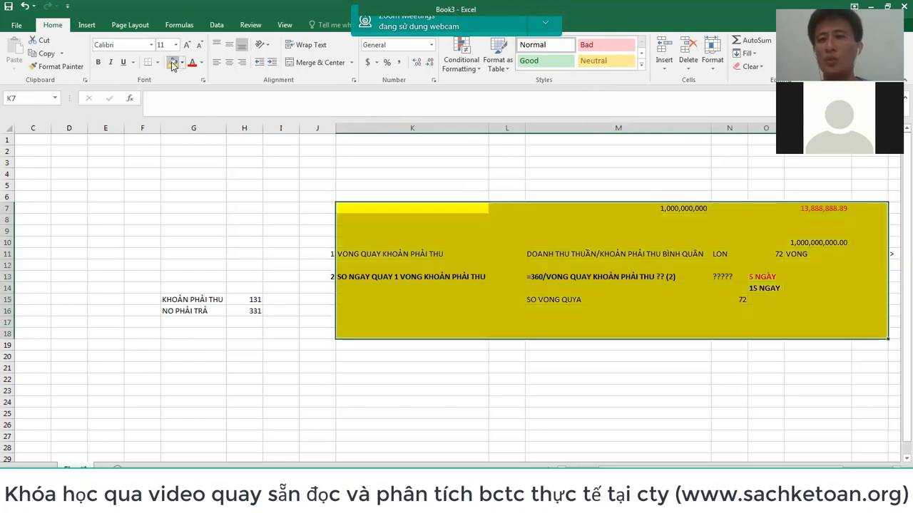
pyautogui.click(613, 208)
pyautogui.moveTo(408, 210); pyautogui.dragTo(874, 330)
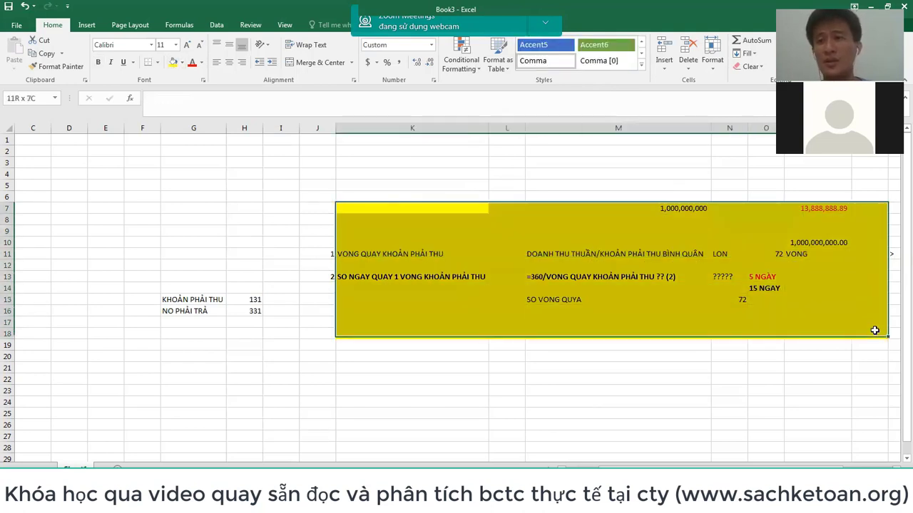
pyautogui.click(389, 253)
pyautogui.click(625, 252)
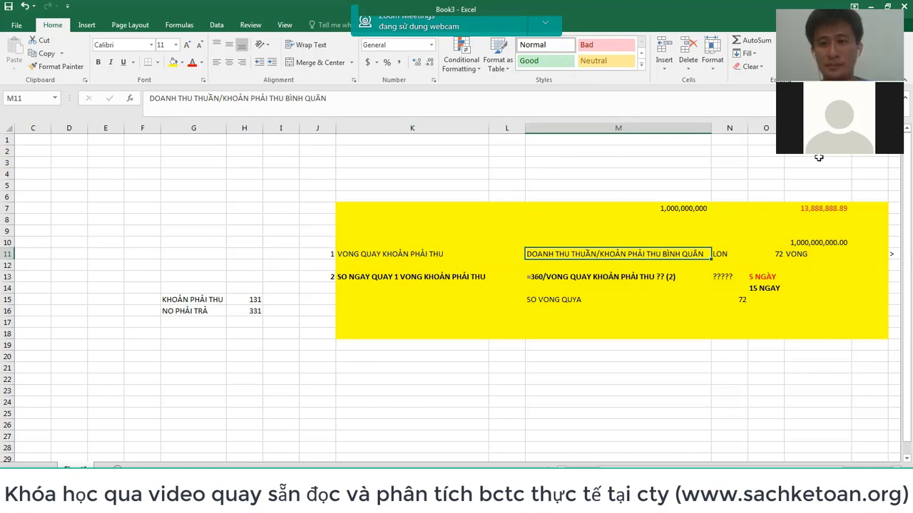
pyautogui.click(728, 243)
# - Enter the label HOP DONG in K21 below the highlighted block
pyautogui.click(341, 366)
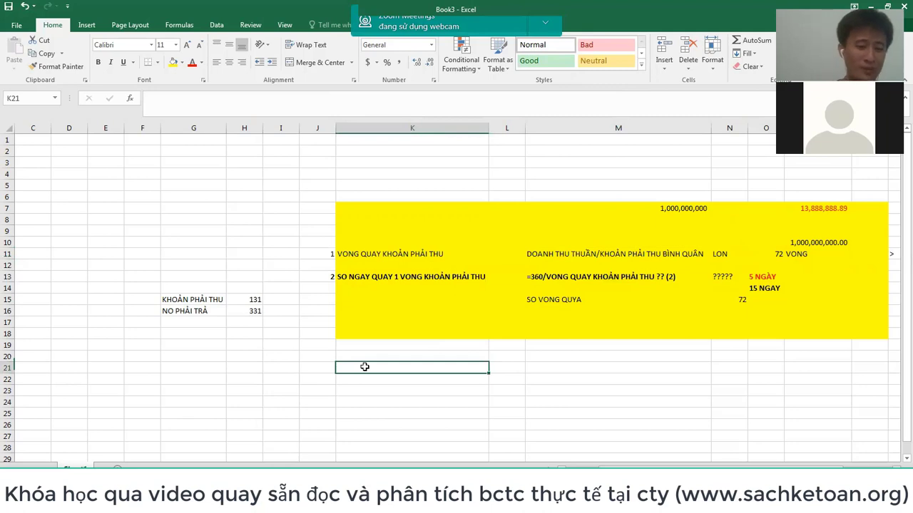
pyautogui.write('HOP DONG')
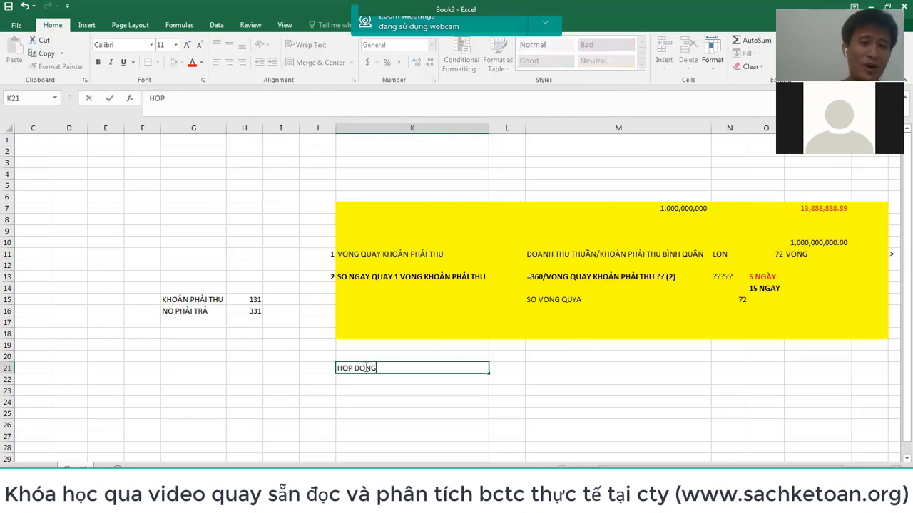
pyautogui.press('Tab')
pyautogui.press('Tab')
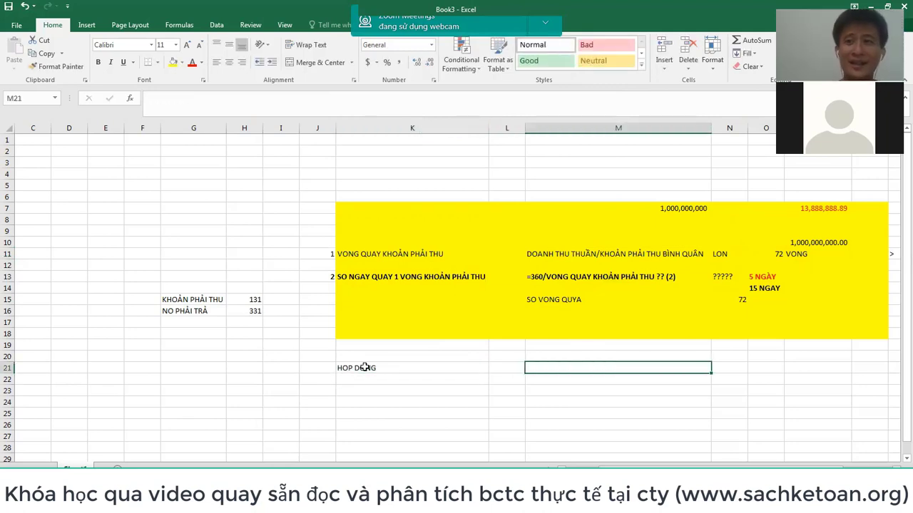
pyautogui.press('Up')
pyautogui.press('Up')
pyautogui.press('Up')
pyautogui.press('Up')
pyautogui.press('Up')
pyautogui.press('Up')
pyautogui.press('Up')
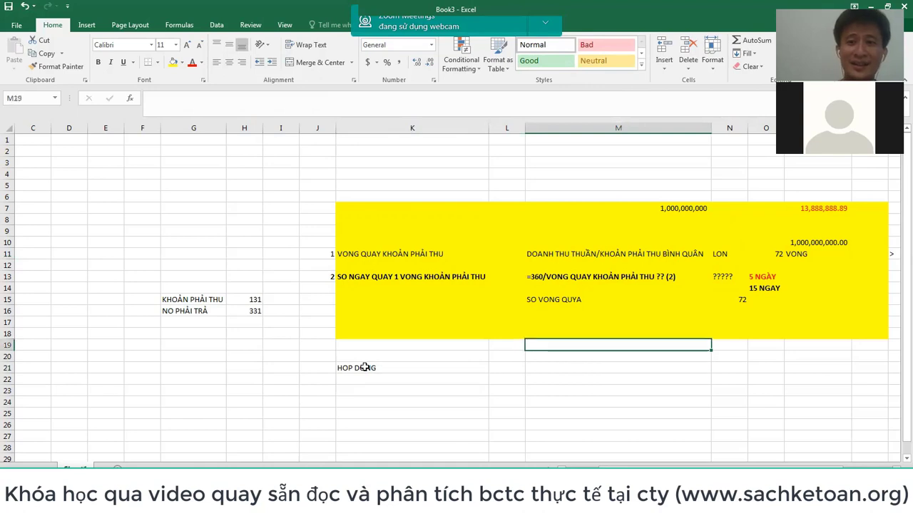
pyautogui.press('Right')
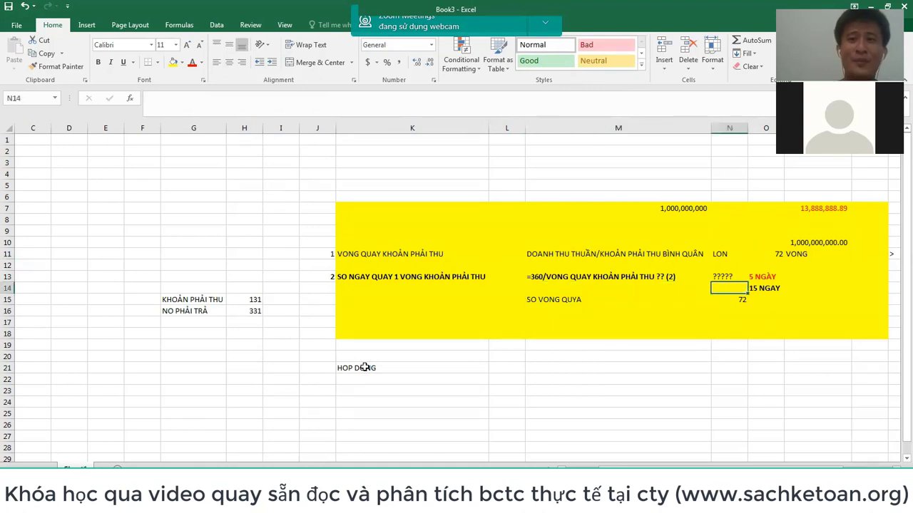
pyautogui.press('Right')
pyautogui.press('Down')
pyautogui.press('Right')
pyautogui.press('Right')
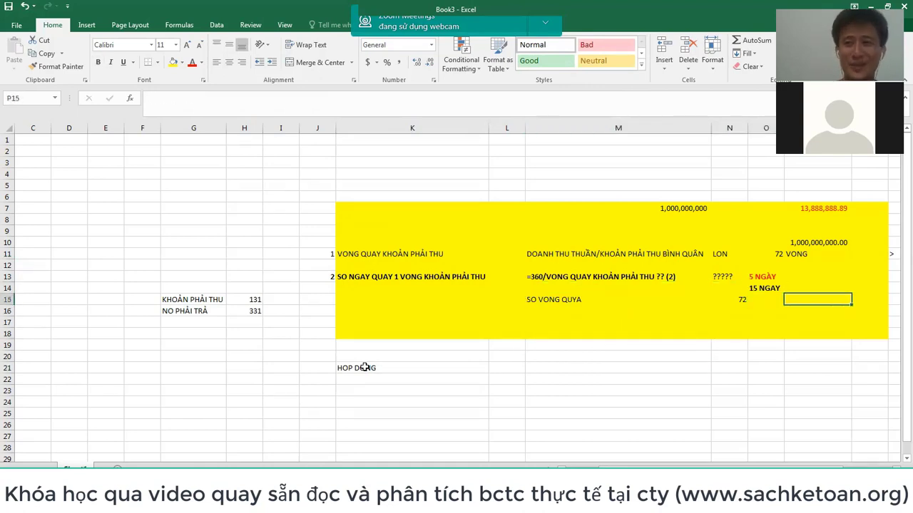
pyautogui.press('Left')
pyautogui.press('Left')
pyautogui.press('Left')
pyautogui.press('Left')
pyautogui.press('Left')
pyautogui.press('Left')
pyautogui.press('Down')
pyautogui.press('Down')
pyautogui.press('Down')
pyautogui.press('Down')
pyautogui.press('Down')
pyautogui.press('Down')
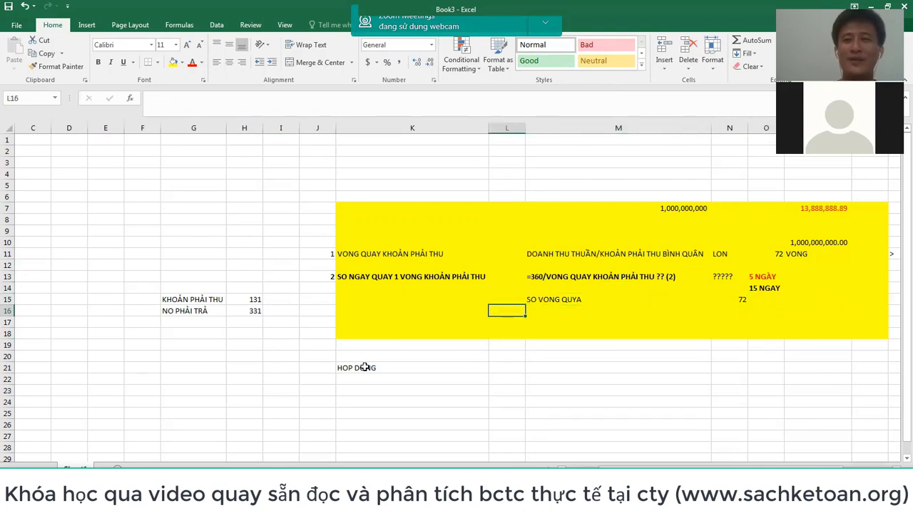
pyautogui.press('Down')
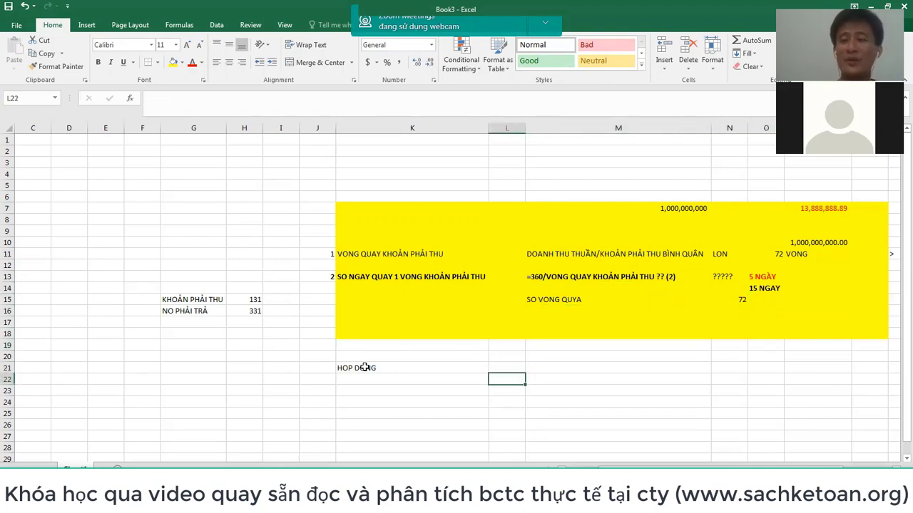
# - Enter the heading DEAL in M20, one row above the HOP DONG label
pyautogui.press('Up')
pyautogui.press('Right')
pyautogui.write('DEAL')
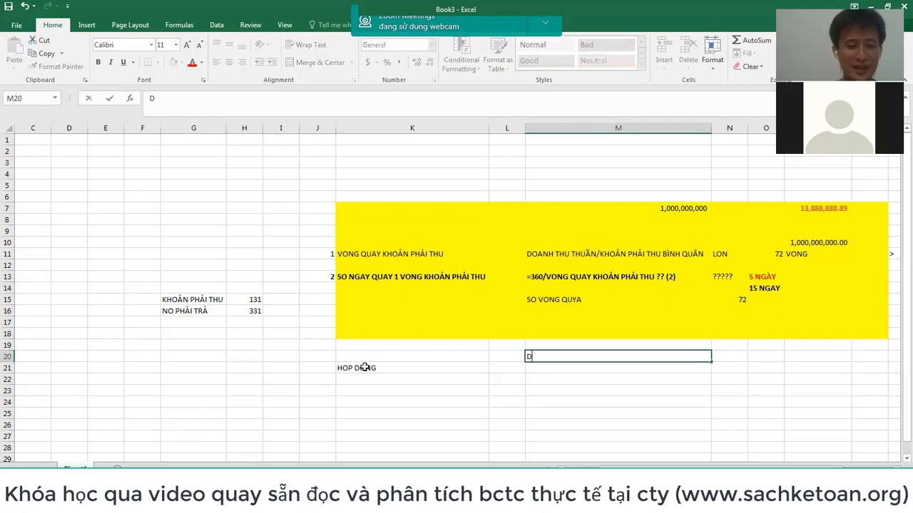
pyautogui.press('Return')
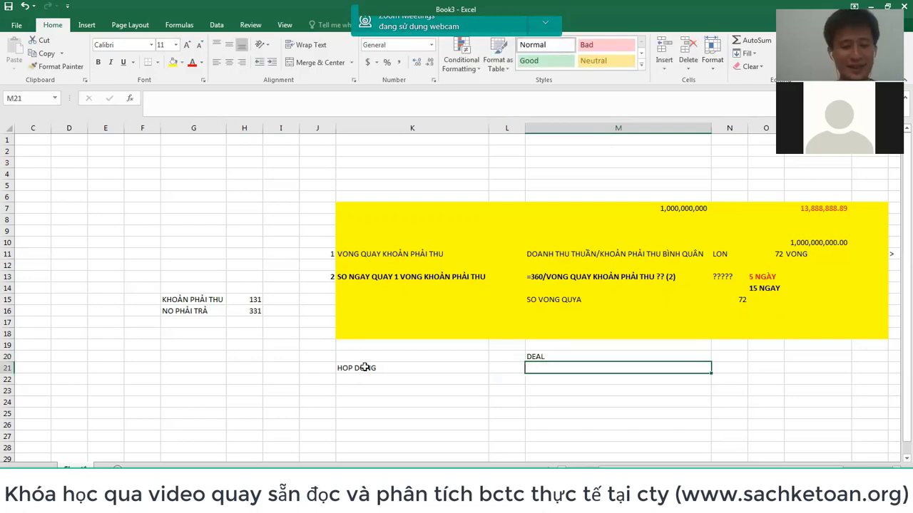
# - Enter 30 in M21 and 50 in M23 as example values under the DEAL heading
pyautogui.write('30')
pyautogui.press('Return')
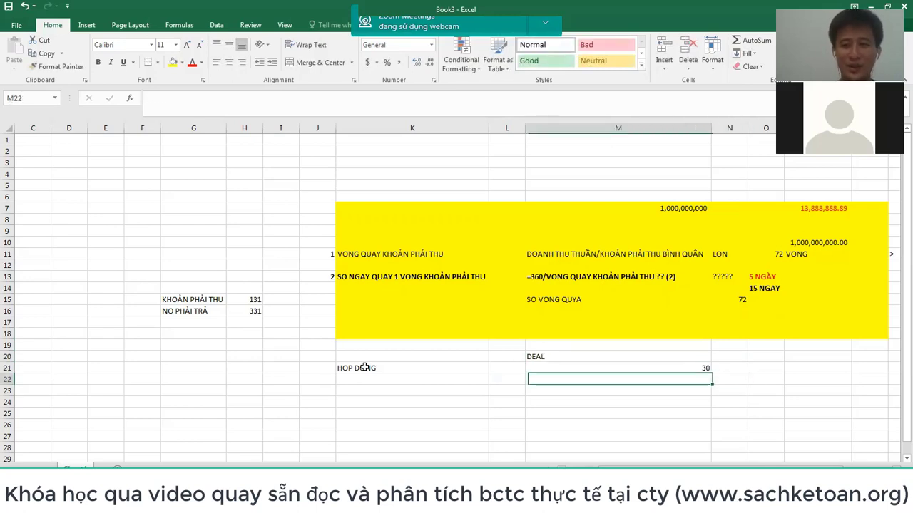
pyautogui.press('Return')
pyautogui.write('50')
pyautogui.press('Return')
pyautogui.press('Up')
pyautogui.press('Up')
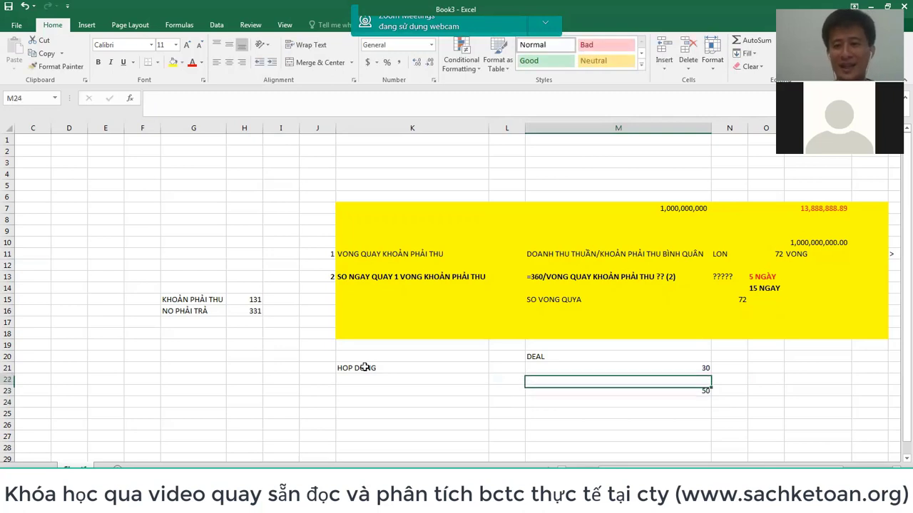
pyautogui.press('Up')
pyautogui.hotkey('shift', 'Down')
pyautogui.hotkey('shift', 'Down')
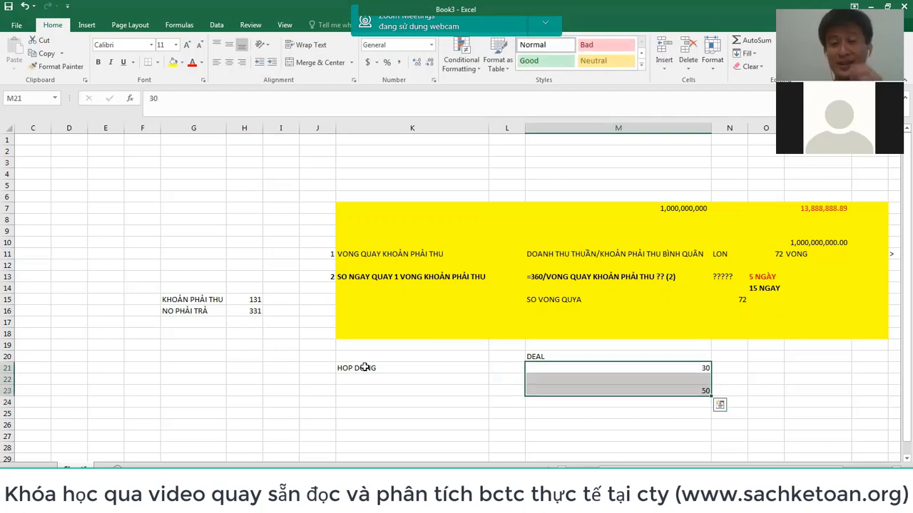
pyautogui.click(672, 368)
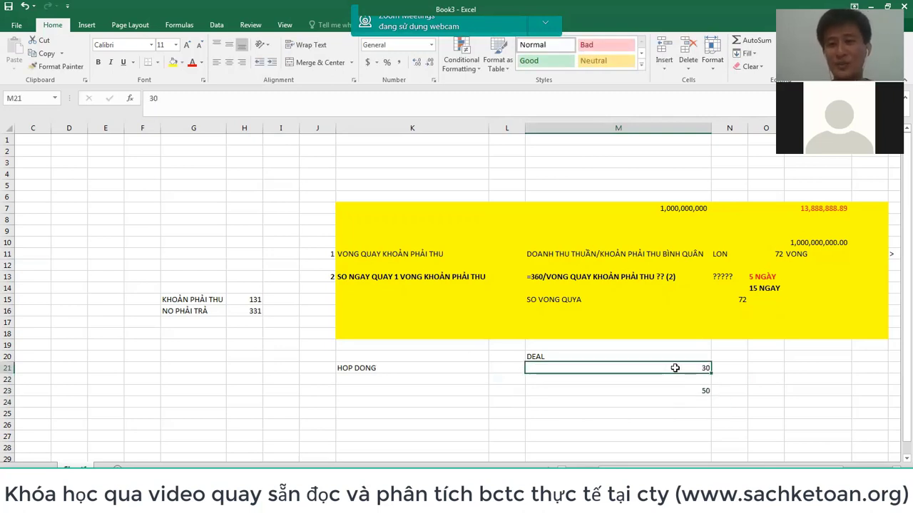
# - Review the yellow receivables turnover block K7:Q18 against the HOP DONG and DEAL example terms in K20:M23
pyautogui.click(781, 368)
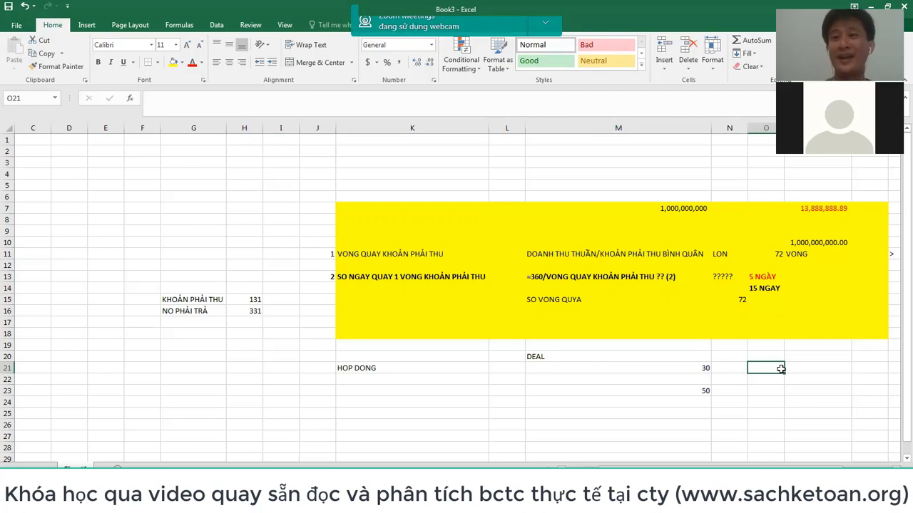
pyautogui.moveTo(358, 214); pyautogui.dragTo(854, 333)
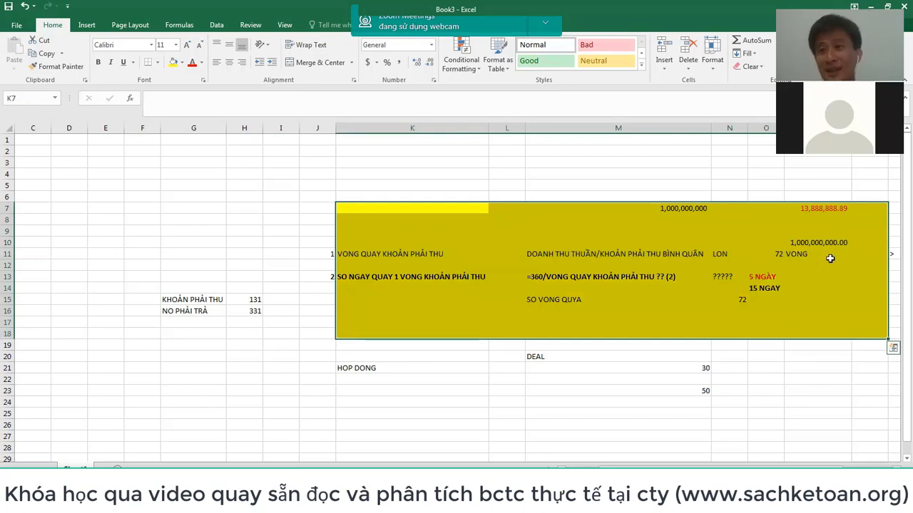
pyautogui.click(404, 368)
pyautogui.moveTo(673, 368); pyautogui.dragTo(679, 415)
pyautogui.moveTo(328, 348); pyautogui.dragTo(892, 433)
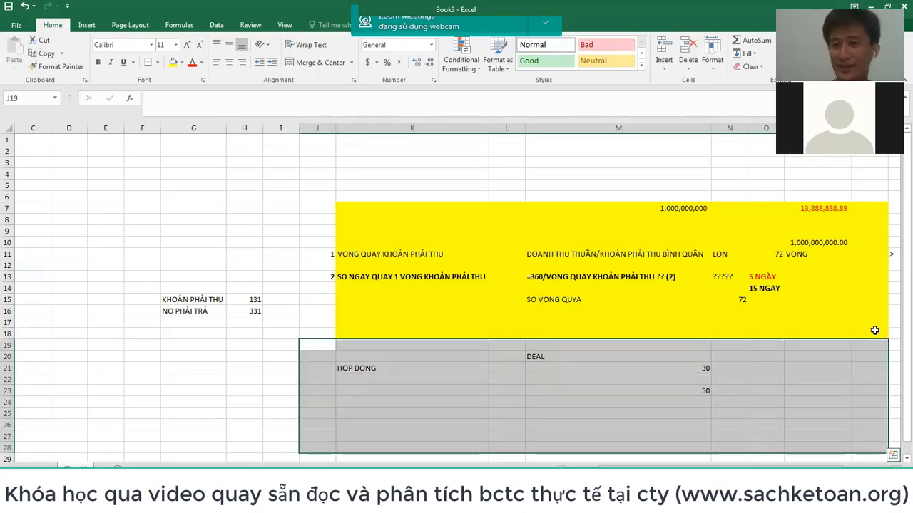
pyautogui.moveTo(867, 330); pyautogui.dragTo(387, 208)
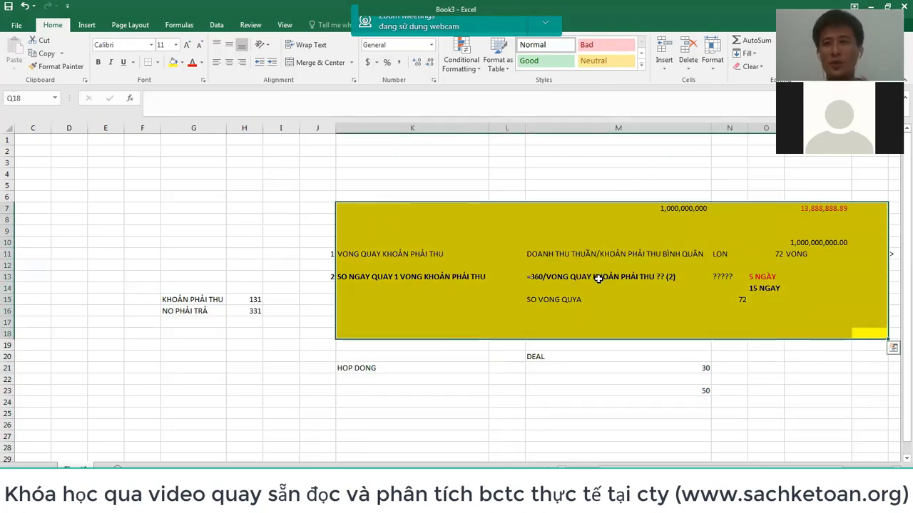
pyautogui.click(385, 368)
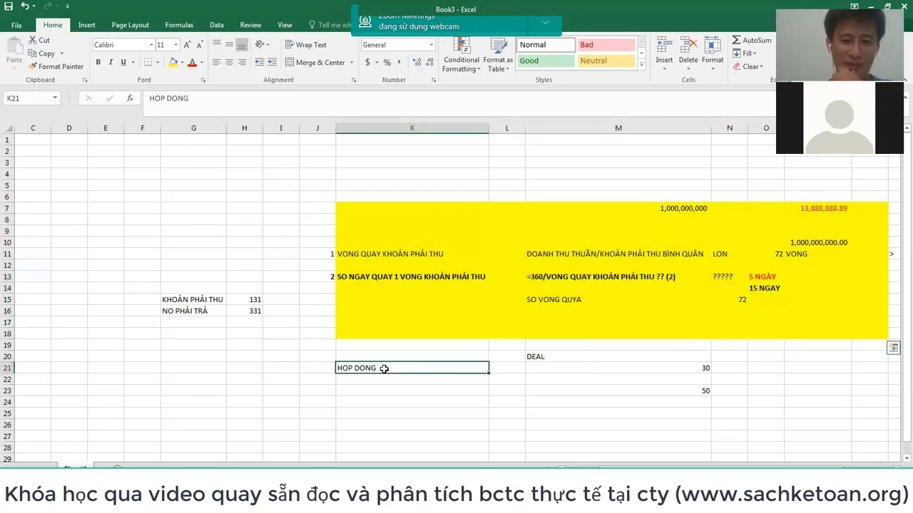
pyautogui.click(695, 378)
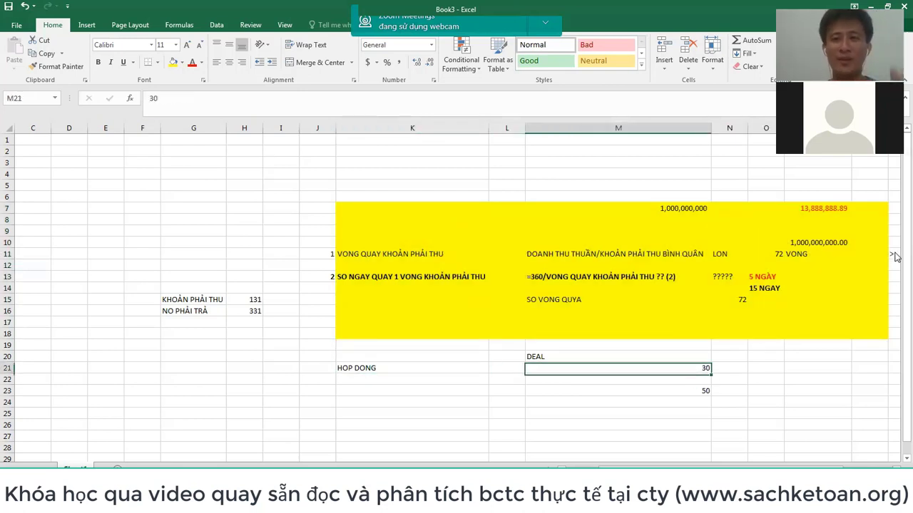
pyautogui.moveTo(412, 379); pyautogui.dragTo(684, 392)
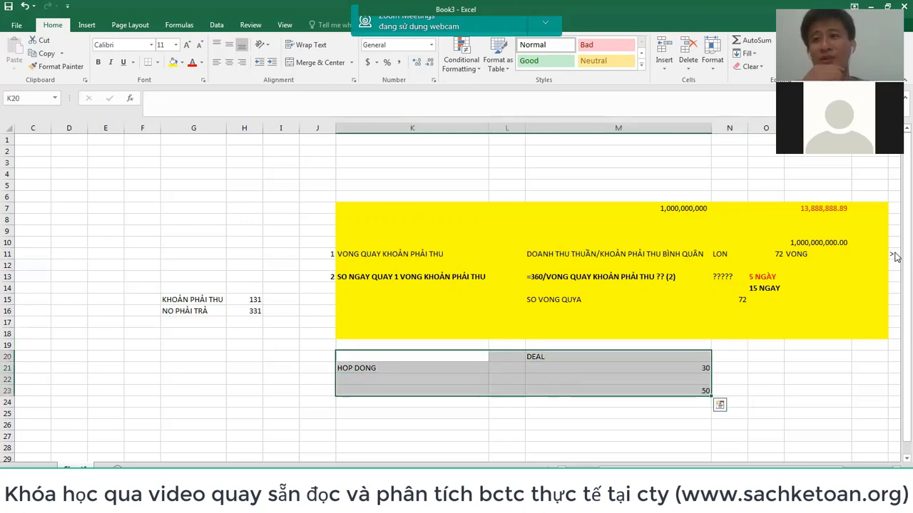